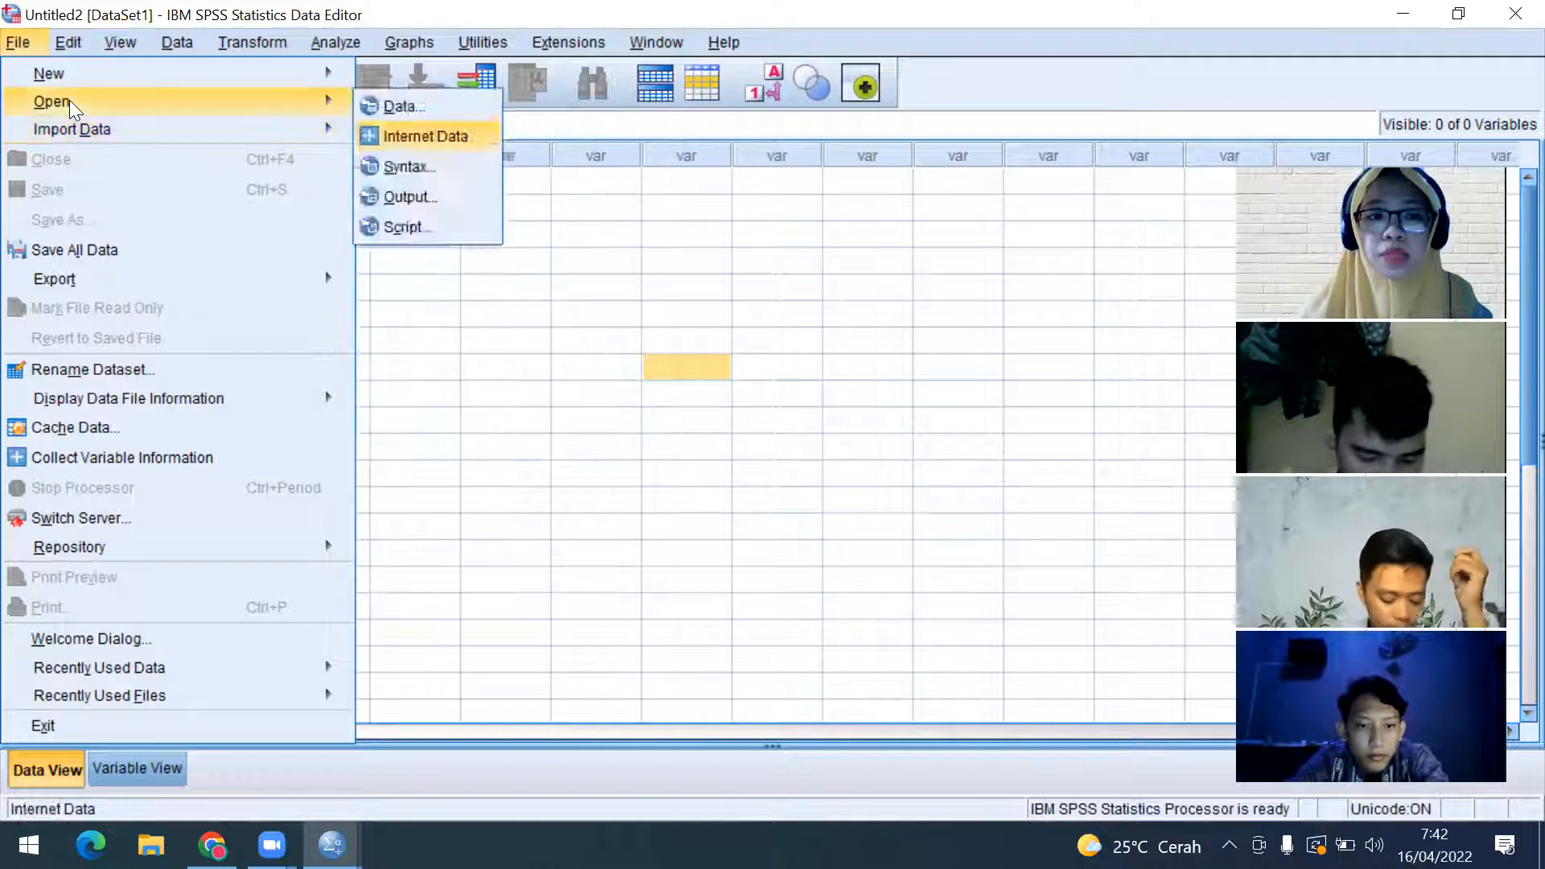
pyautogui.moveTo(394, 132)
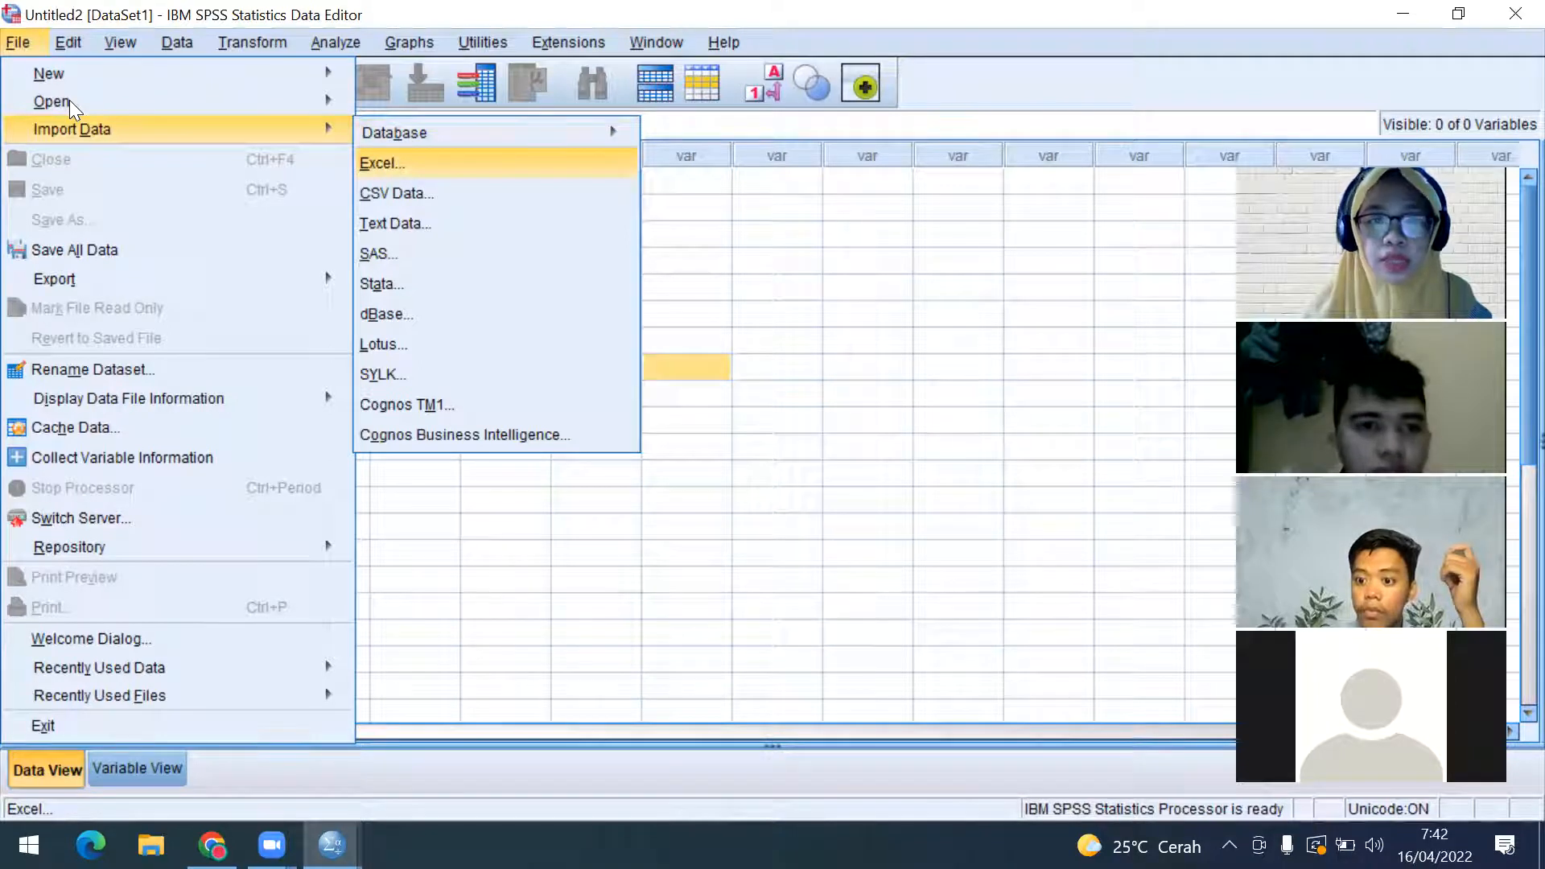
pyautogui.press('Down')
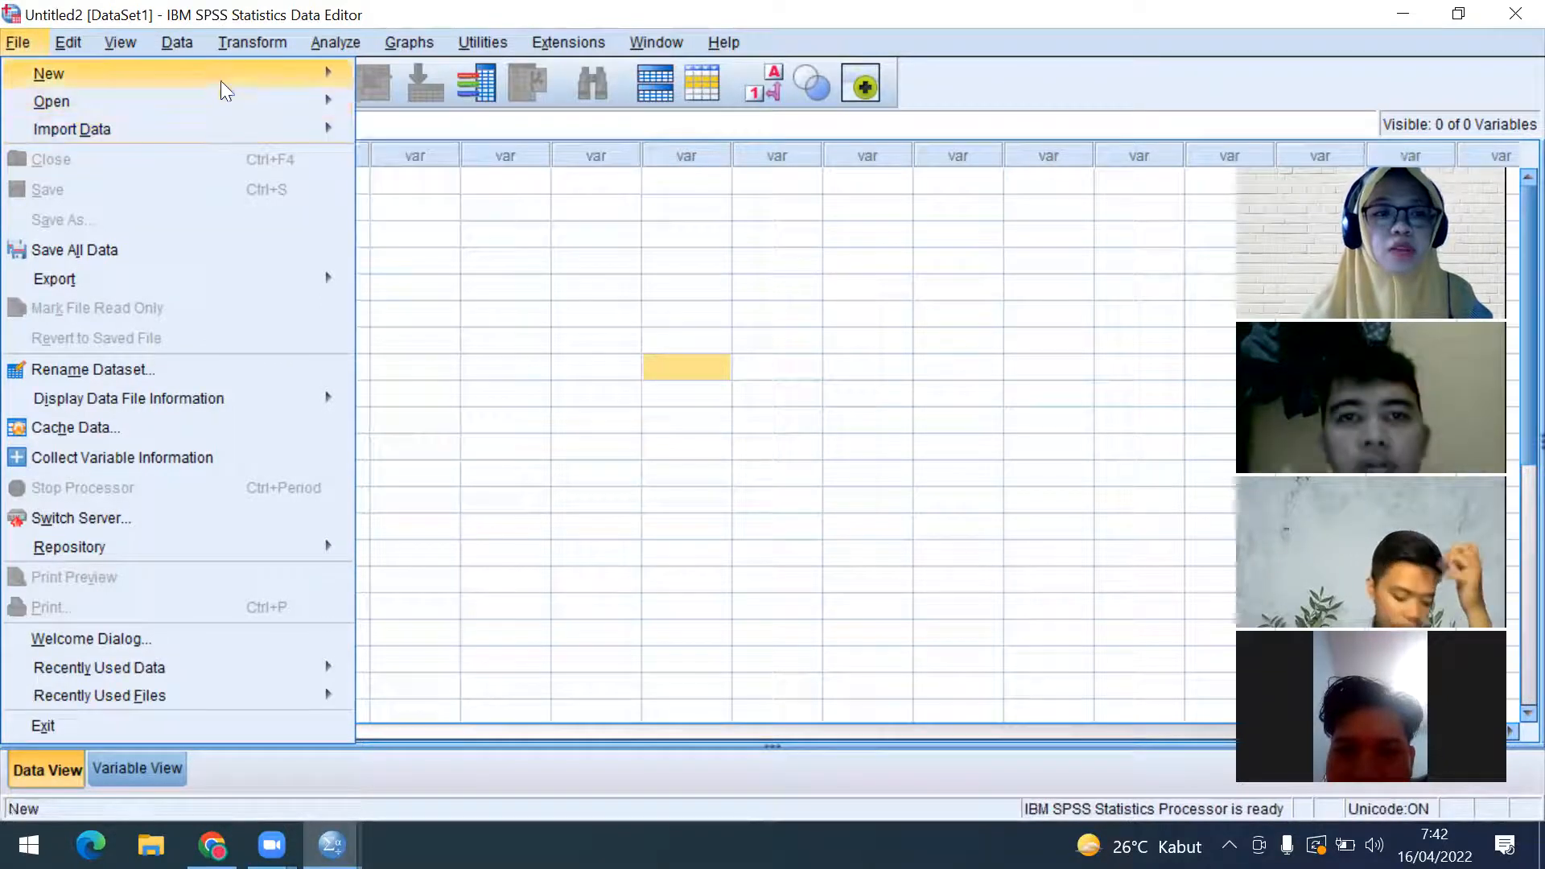
pyautogui.moveTo(210, 95)
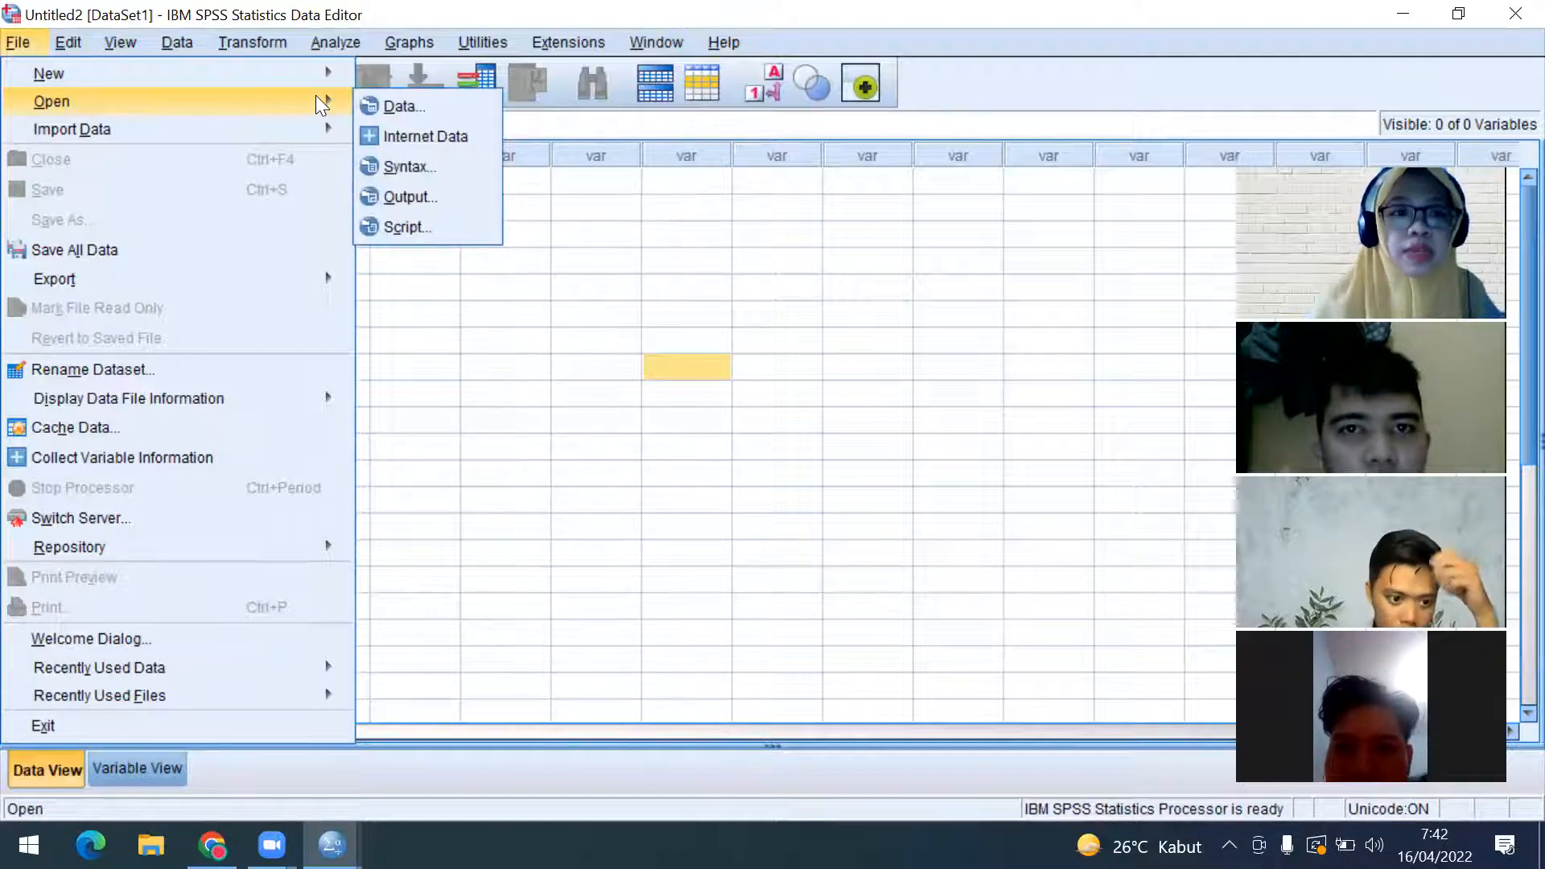
pyautogui.moveTo(289, 110)
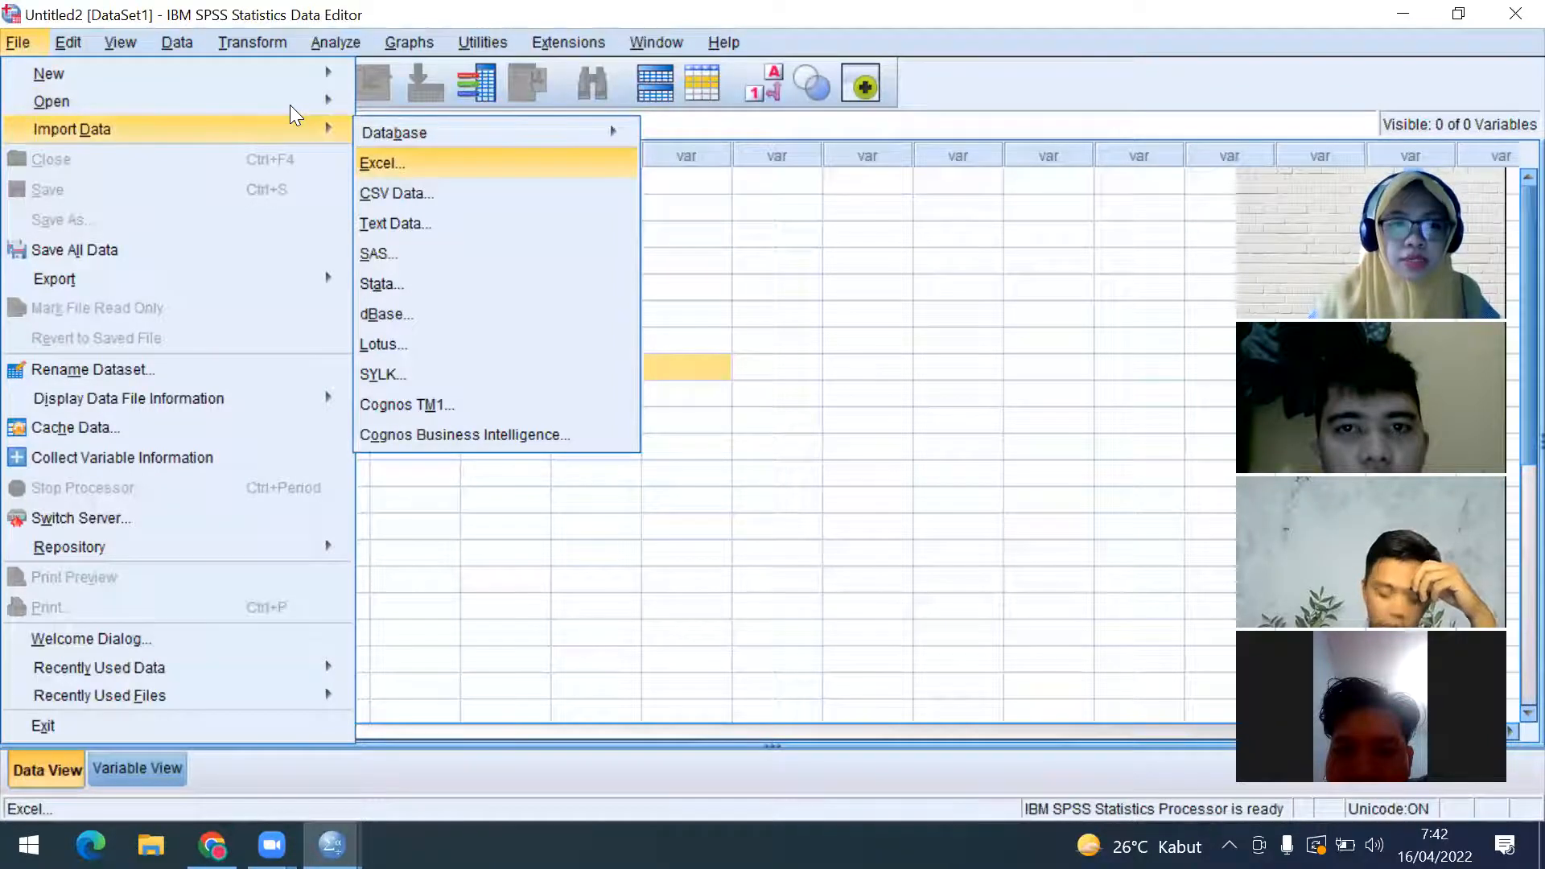
pyautogui.click(394, 163)
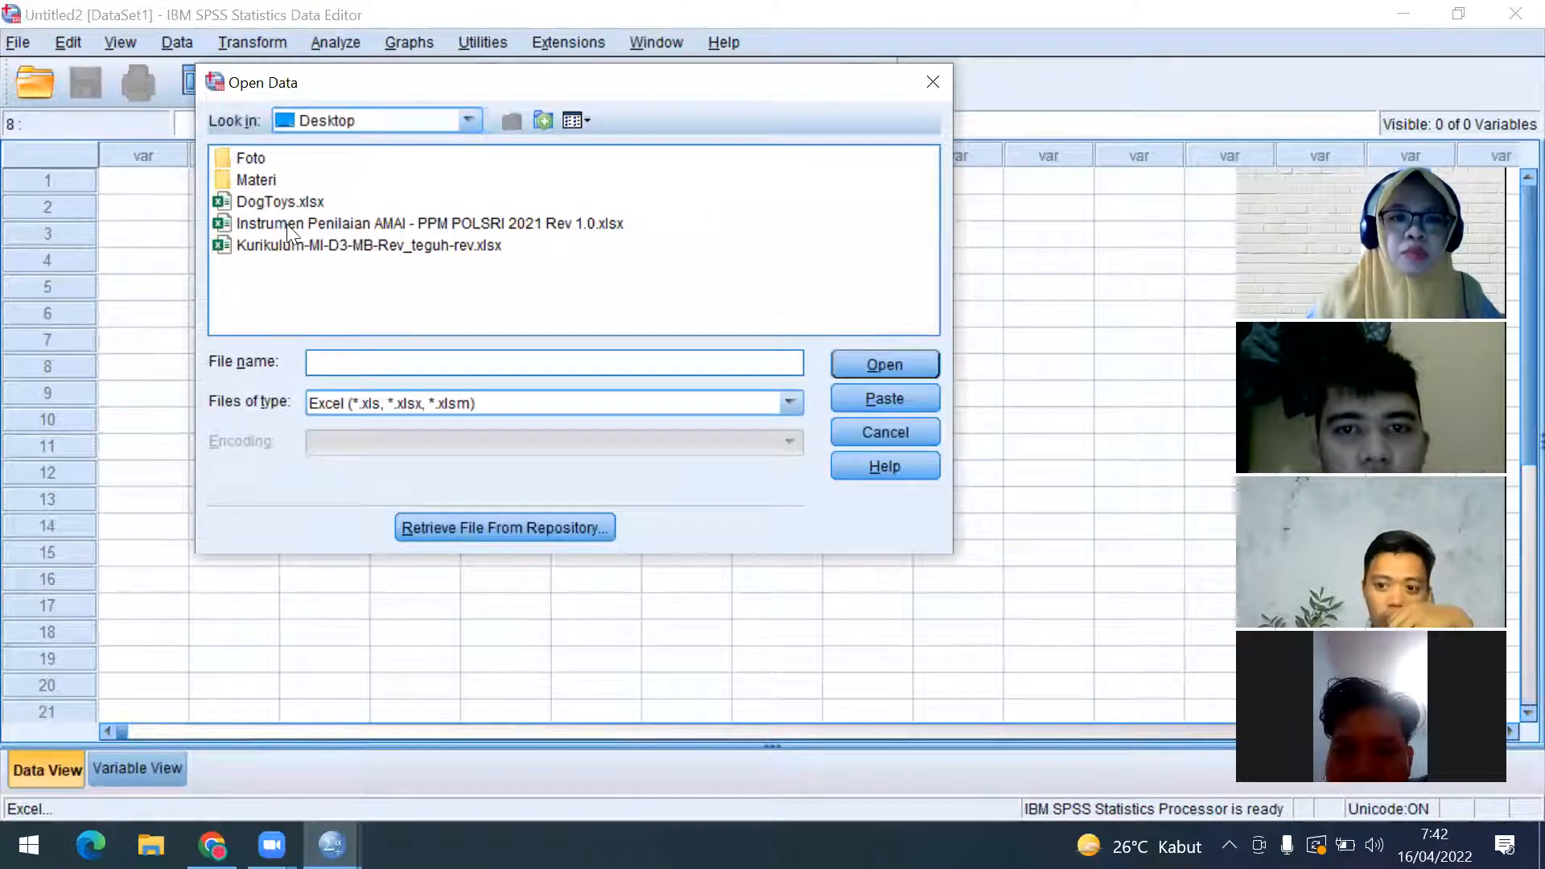
pyautogui.click(285, 203)
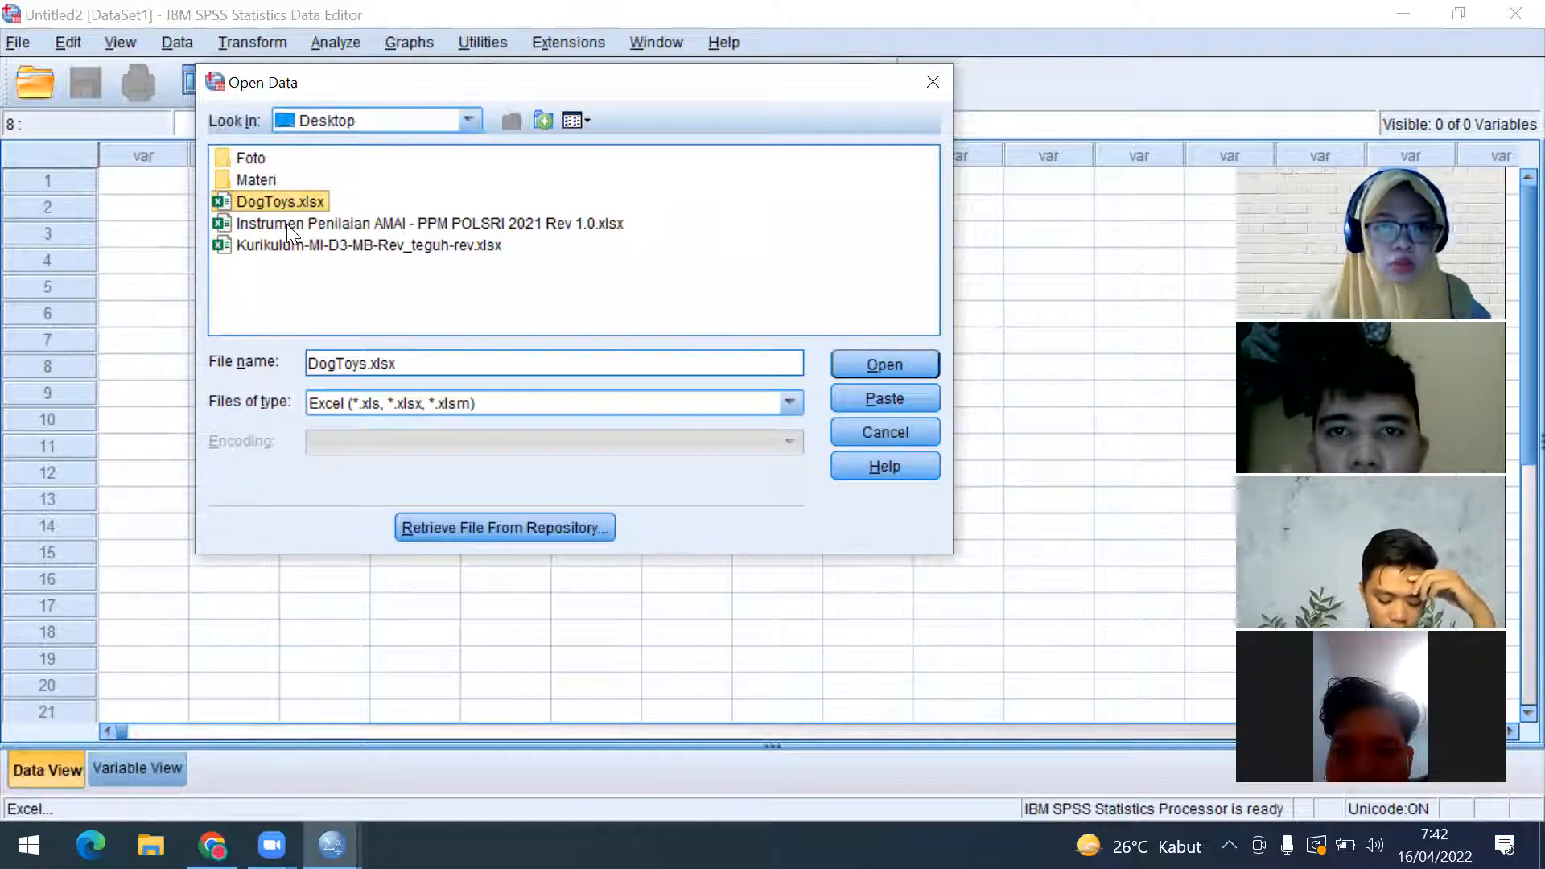
pyautogui.click(922, 369)
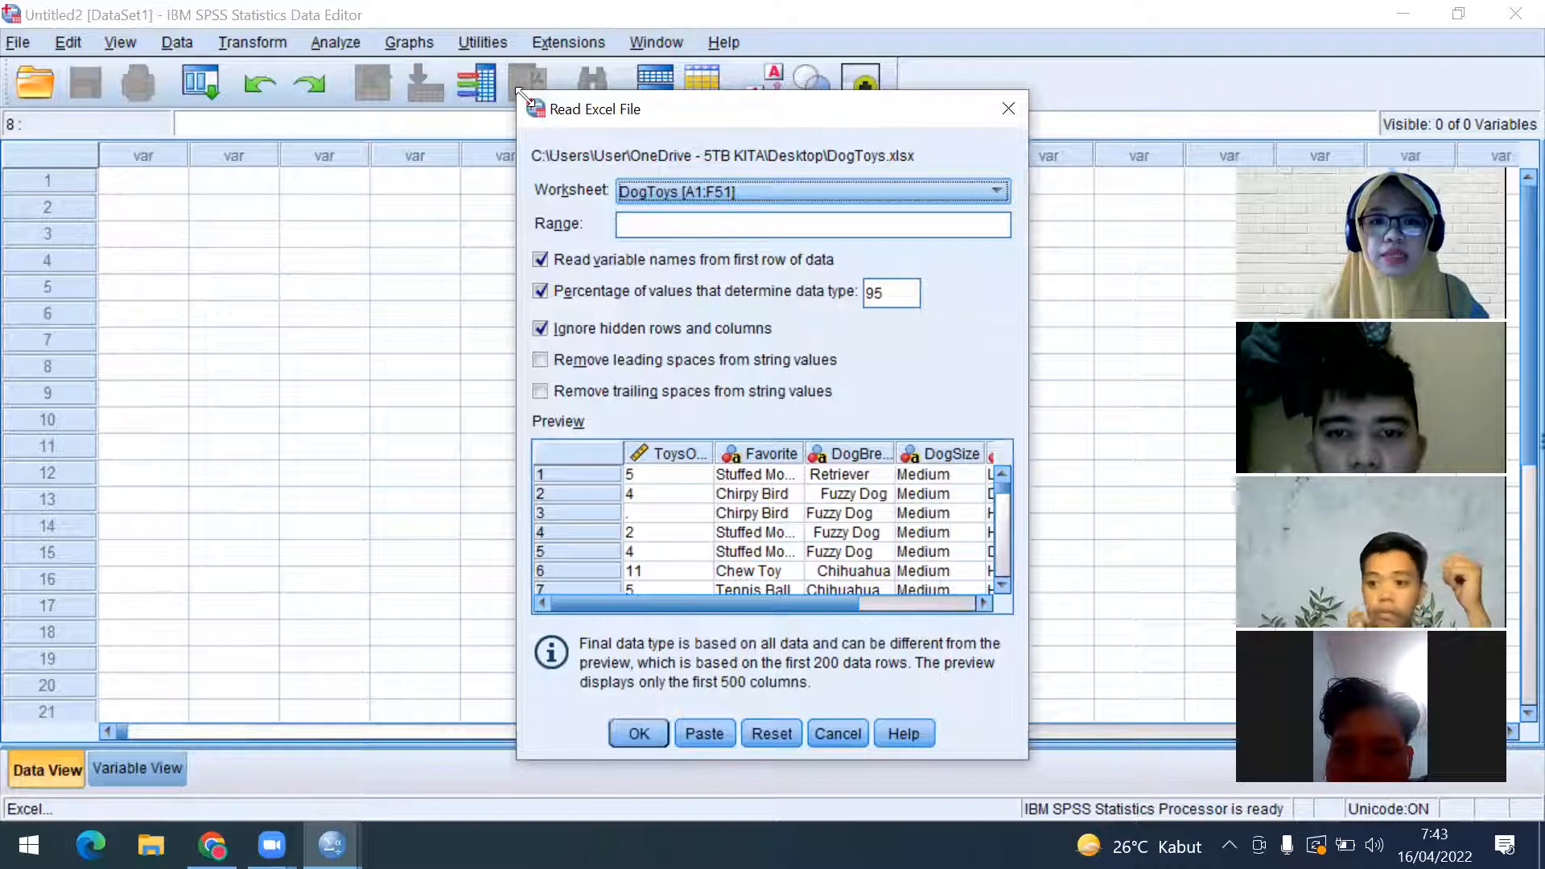
pyautogui.moveTo(520, 94); pyautogui.dragTo(380, 12)
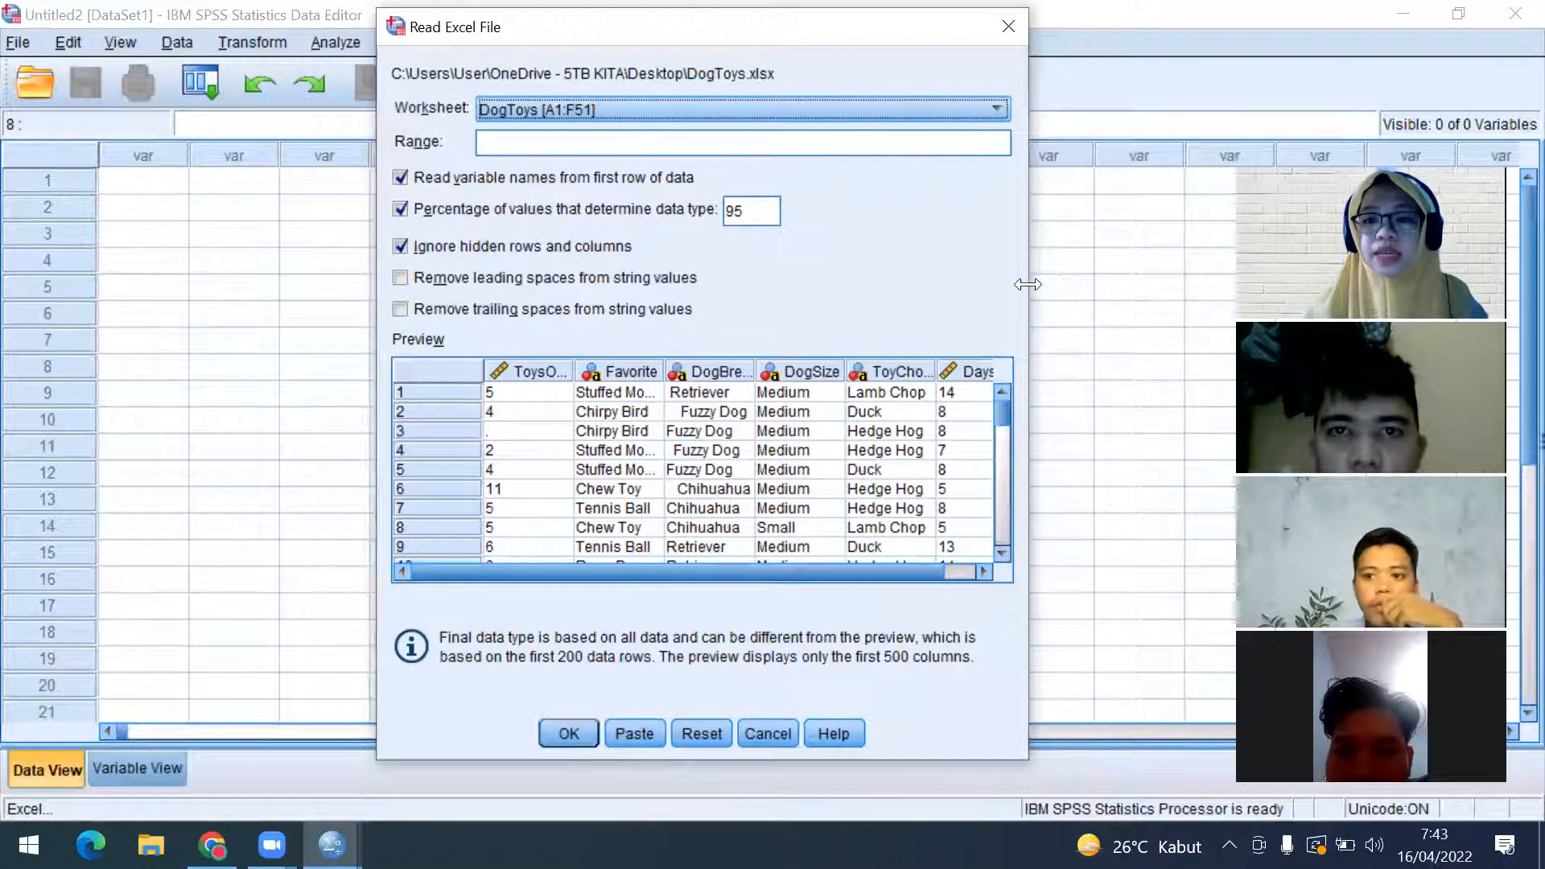
pyautogui.moveTo(1028, 282); pyautogui.dragTo(1219, 310)
pyautogui.moveTo(375, 335); pyautogui.dragTo(256, 349)
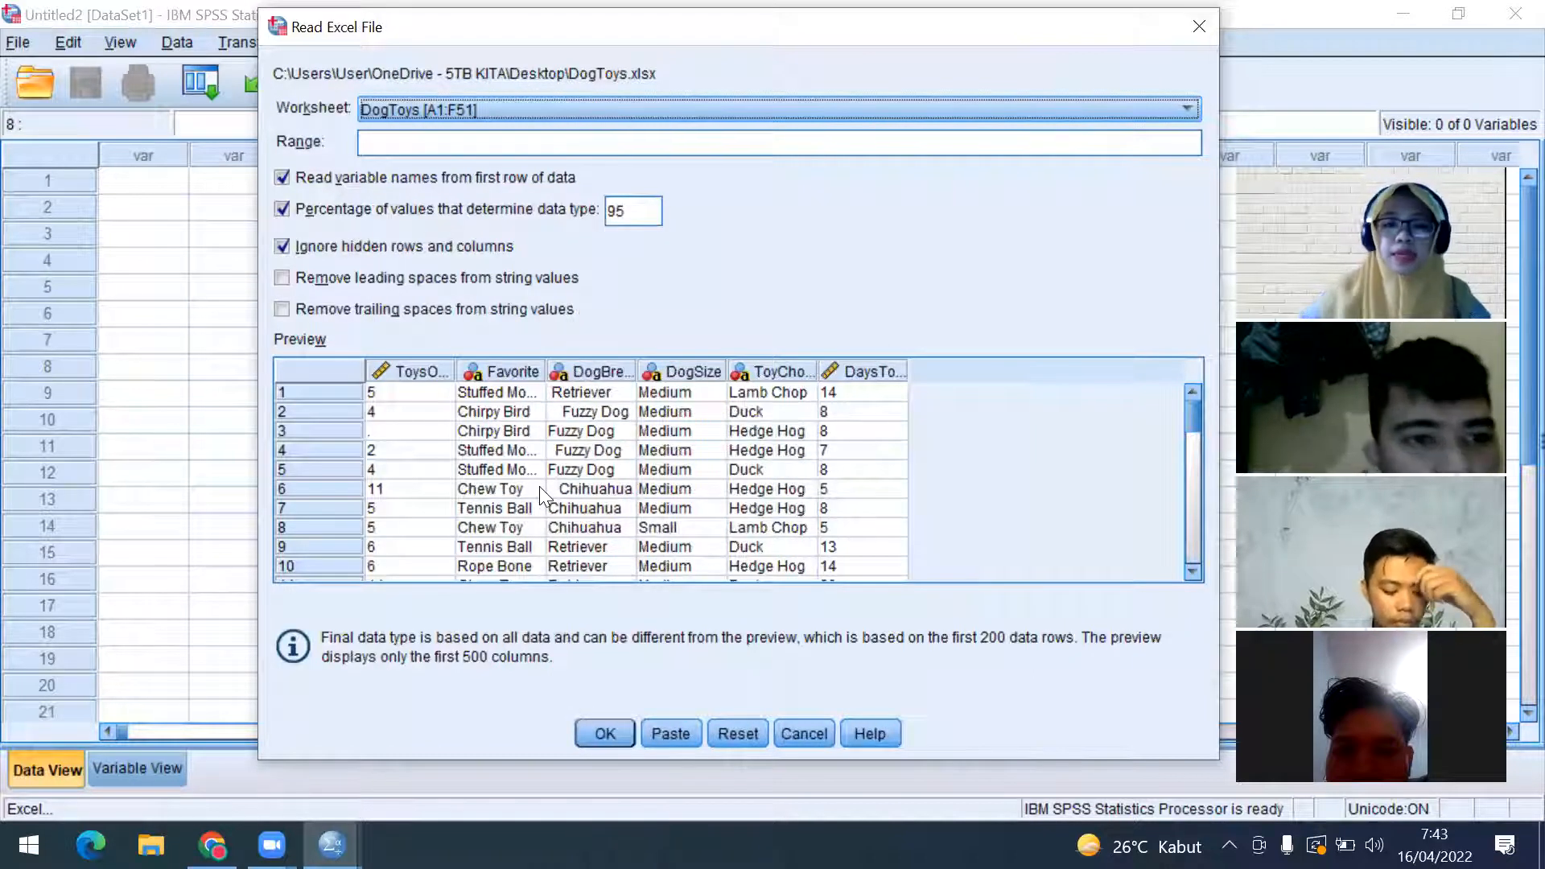
pyautogui.click(1199, 26)
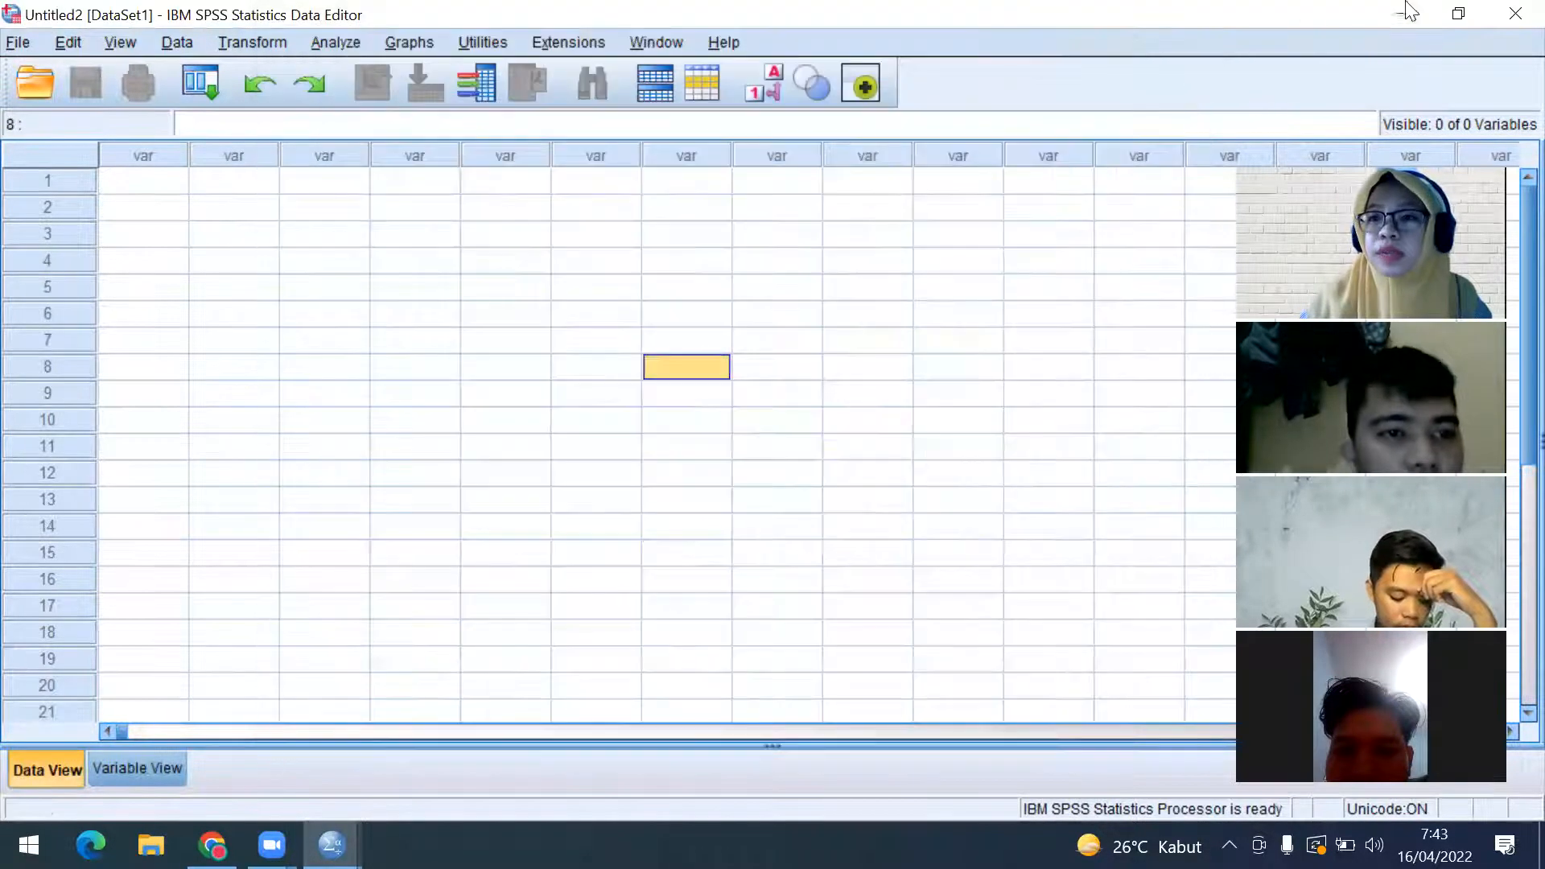
# Switch to the desktop and open the DogToys workbook in Excel
pyautogui.click(1403, 12)
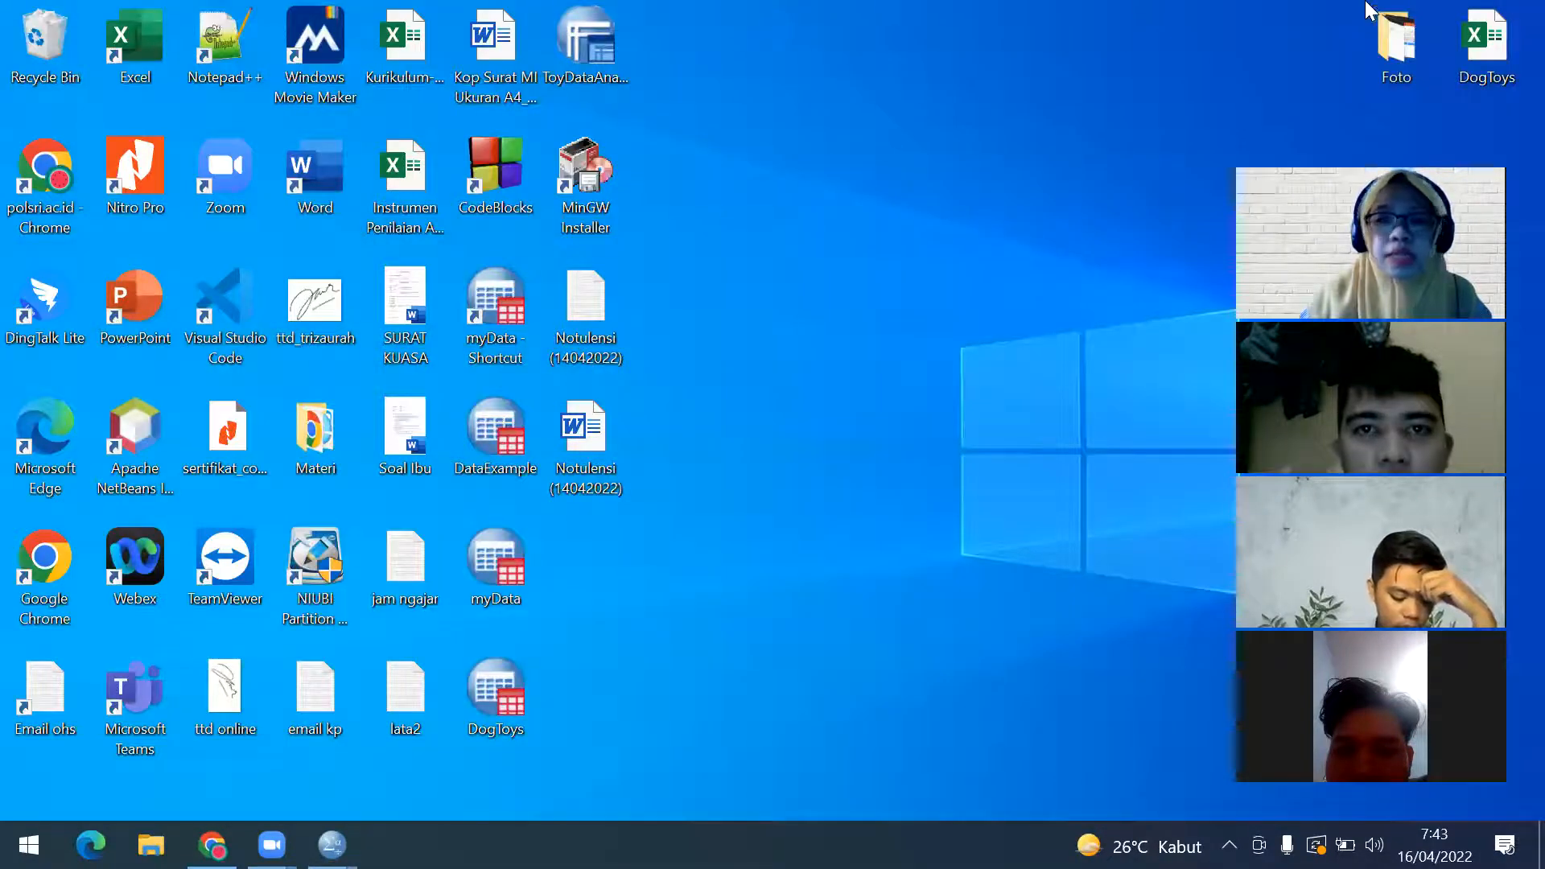
pyautogui.doubleClick(1458, 40)
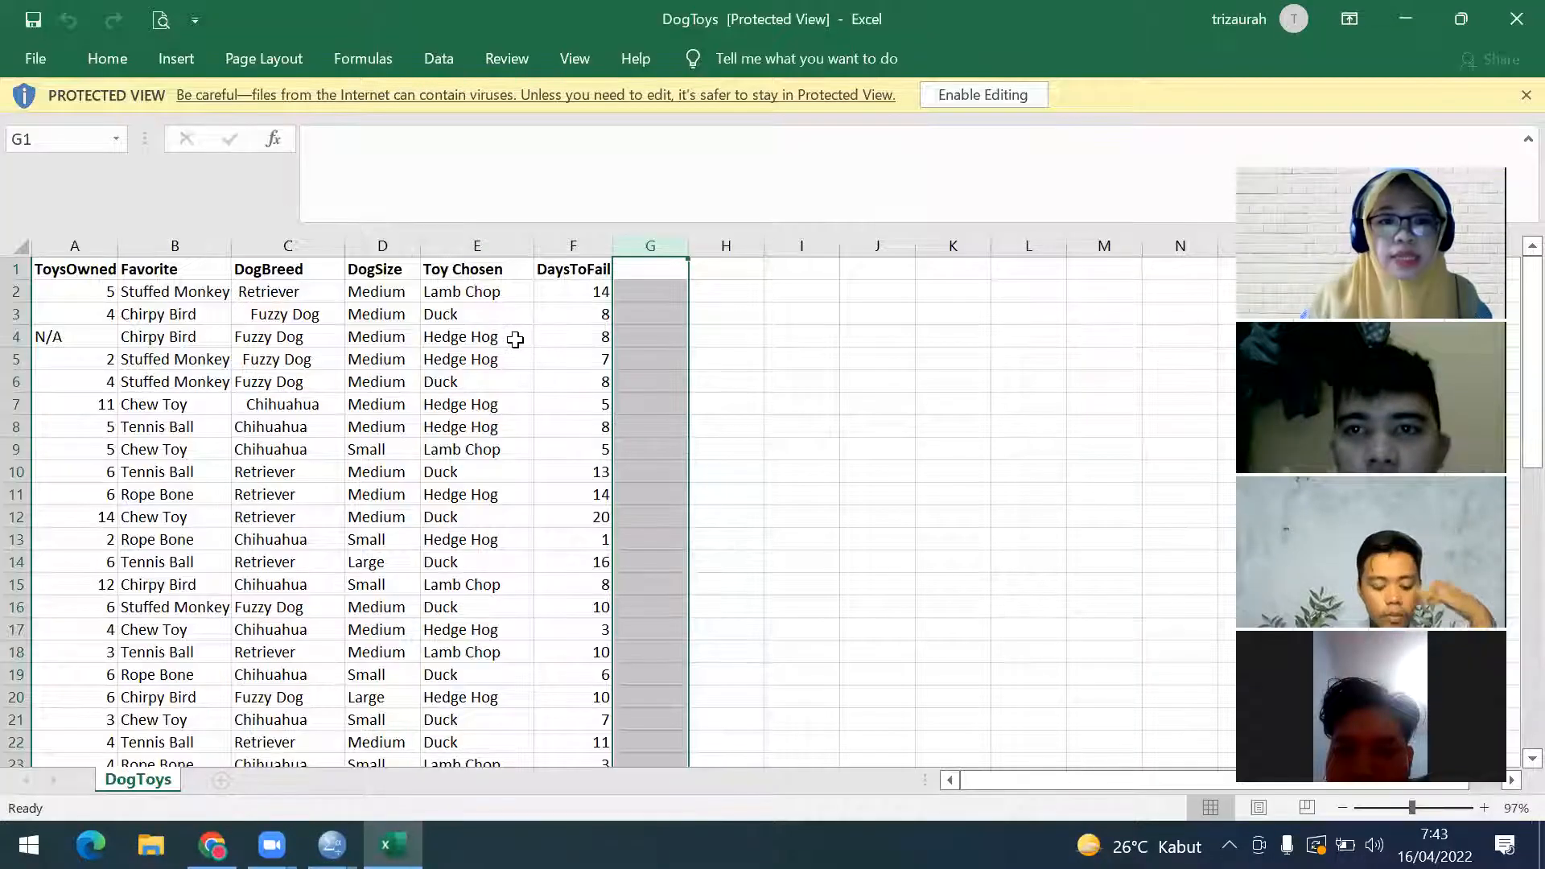
pyautogui.click(805, 336)
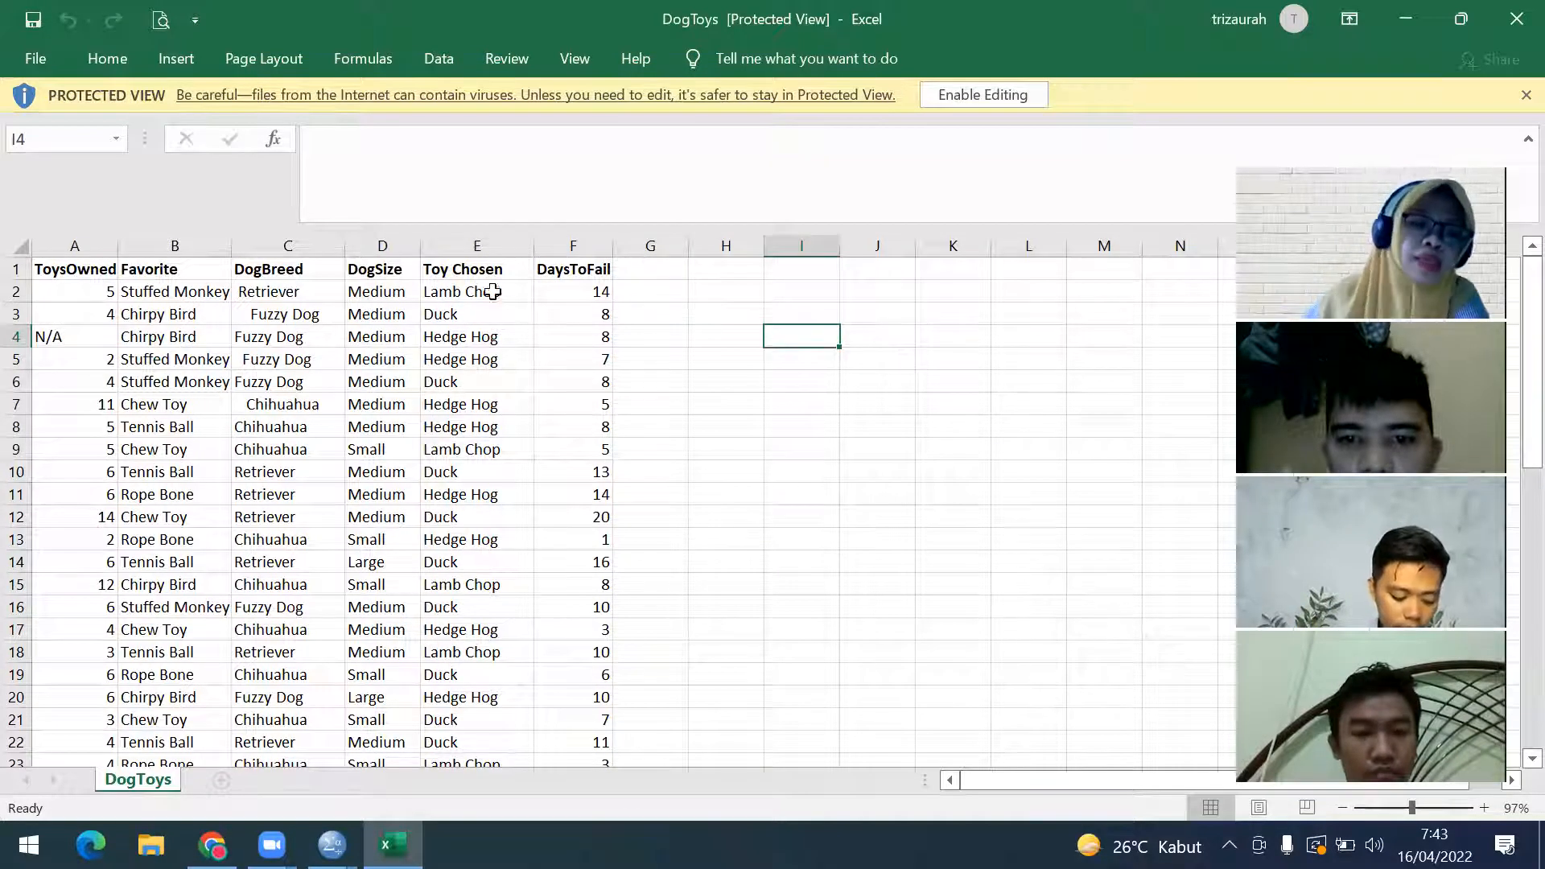
# Examine each column header of the DogToys sheet in order, from ToysOwned to DaysToFail
pyautogui.click(80, 269)
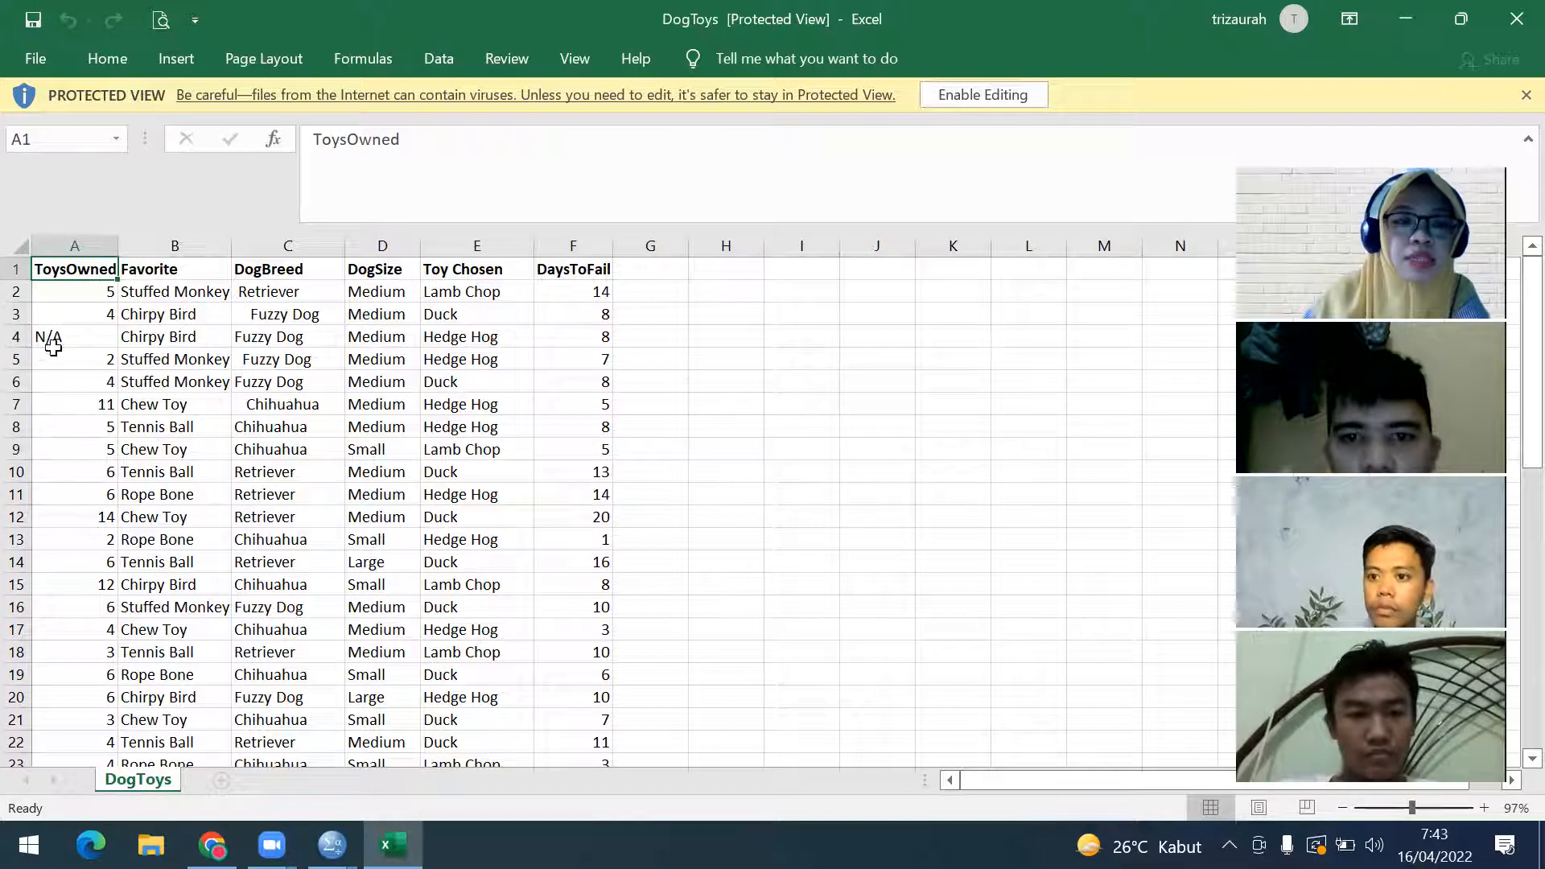
pyautogui.click(165, 265)
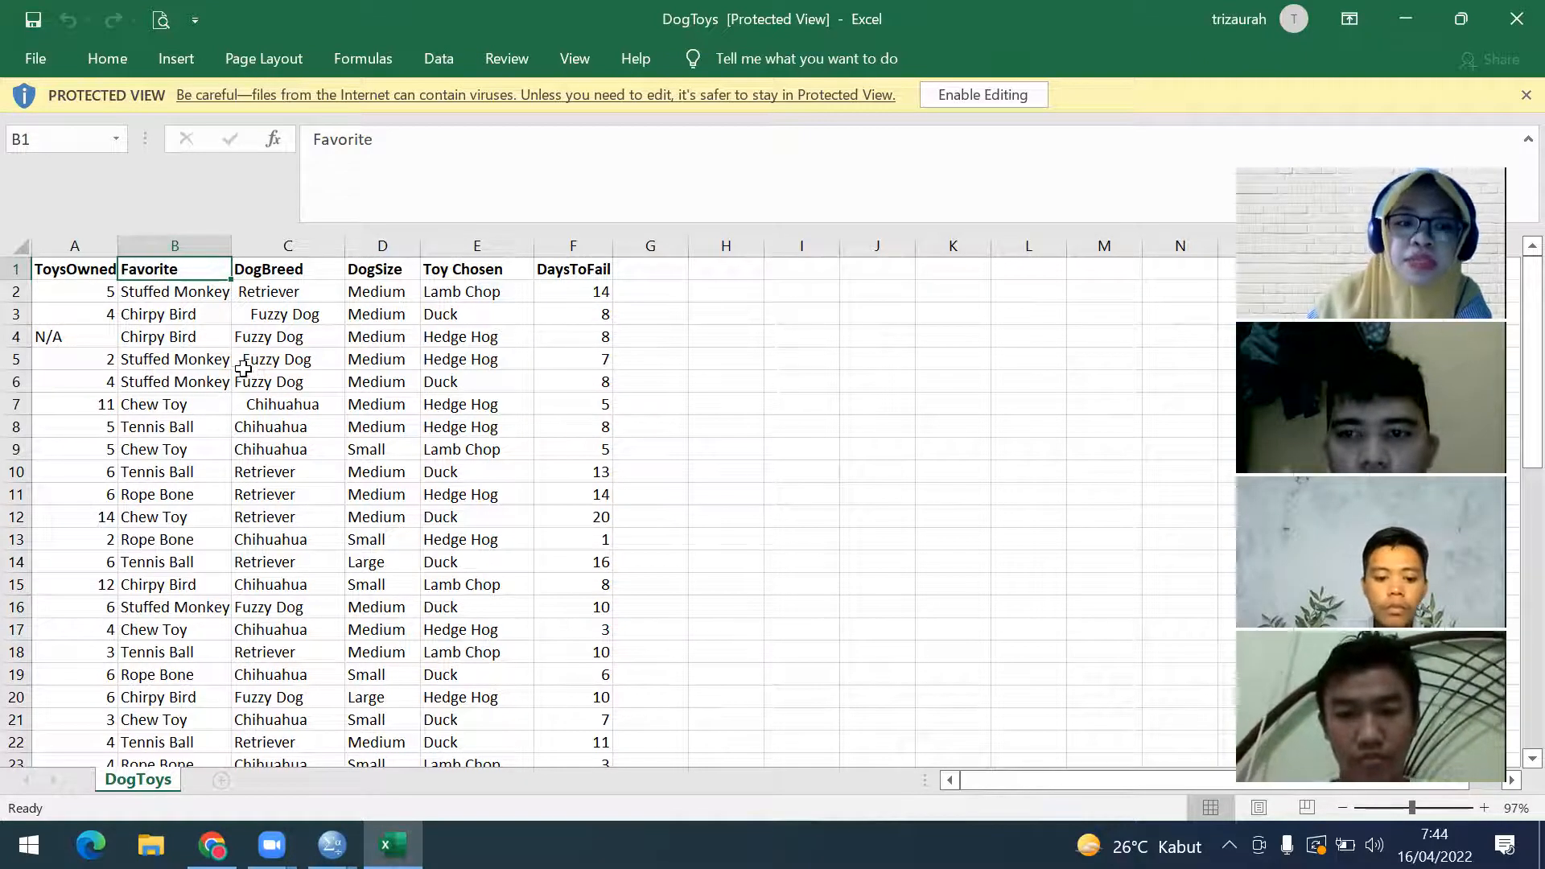
pyautogui.click(288, 263)
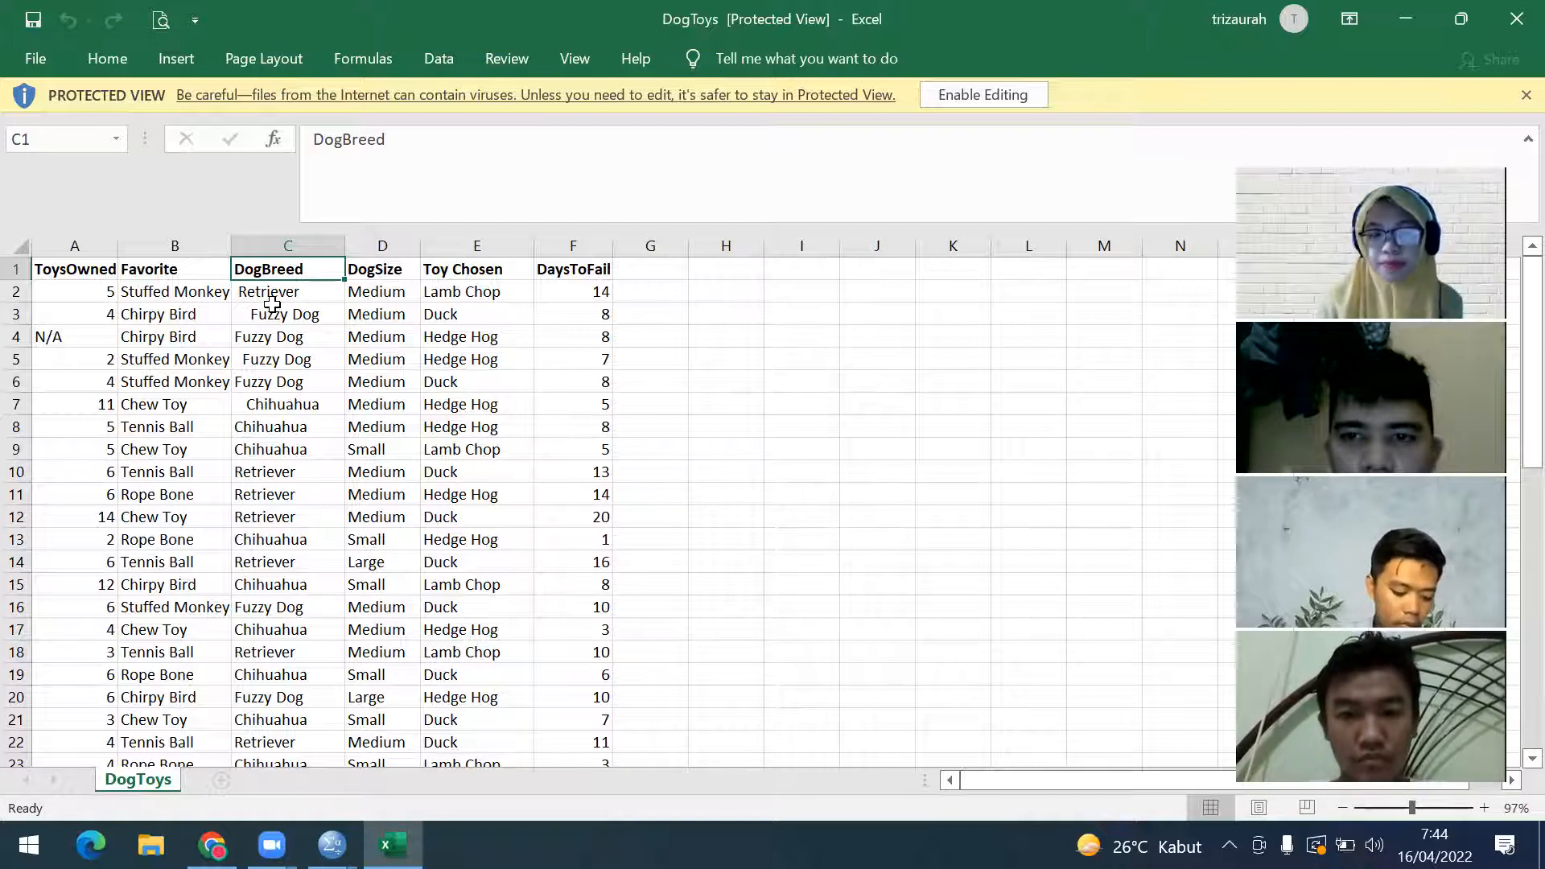
pyautogui.click(388, 267)
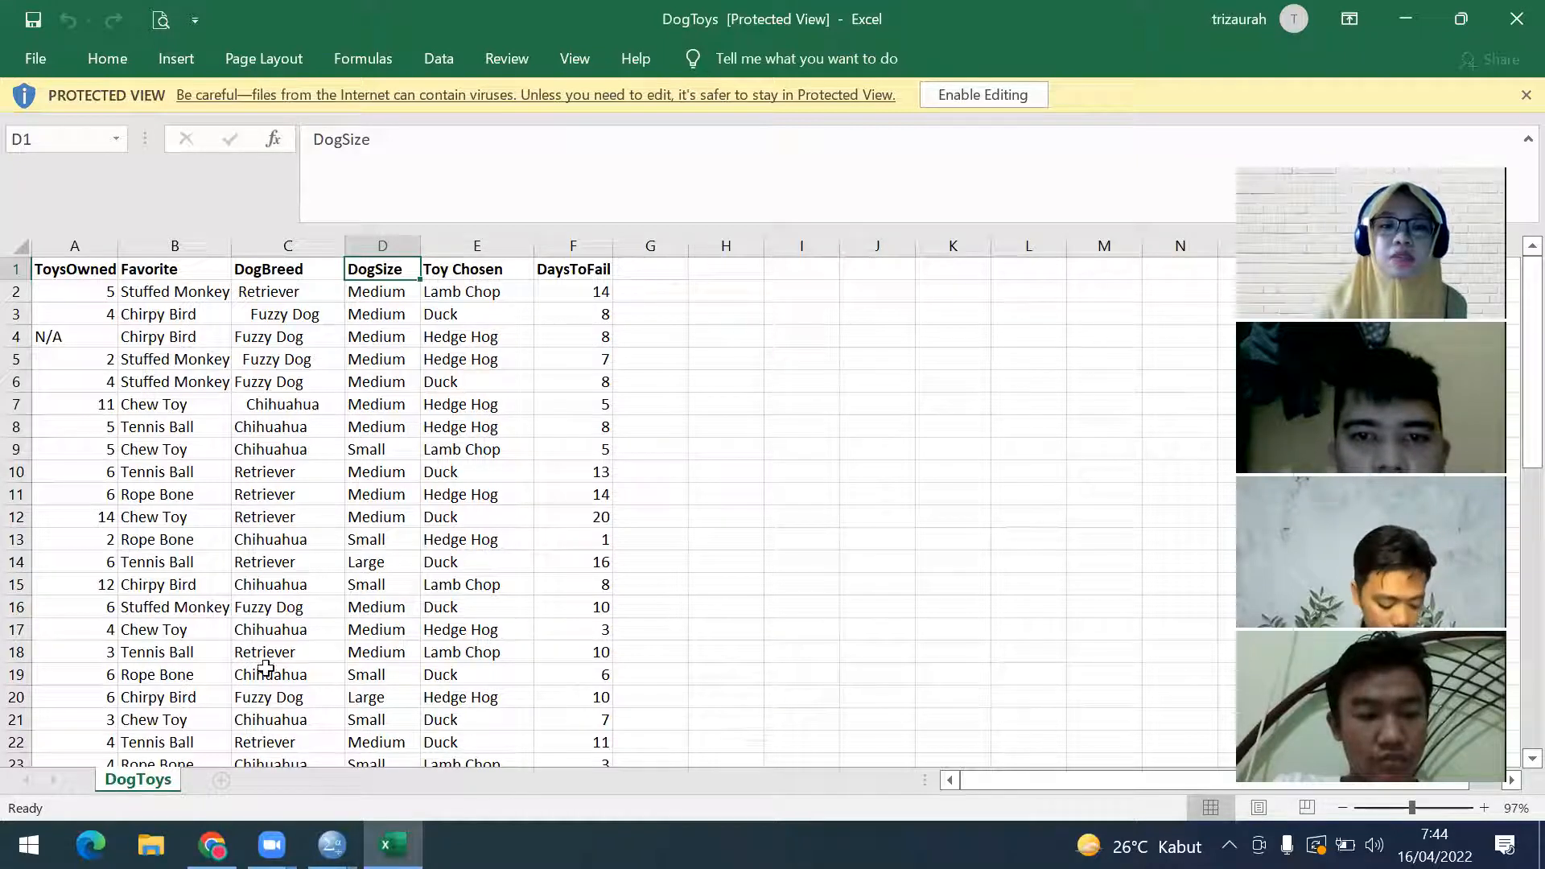
pyautogui.click(464, 263)
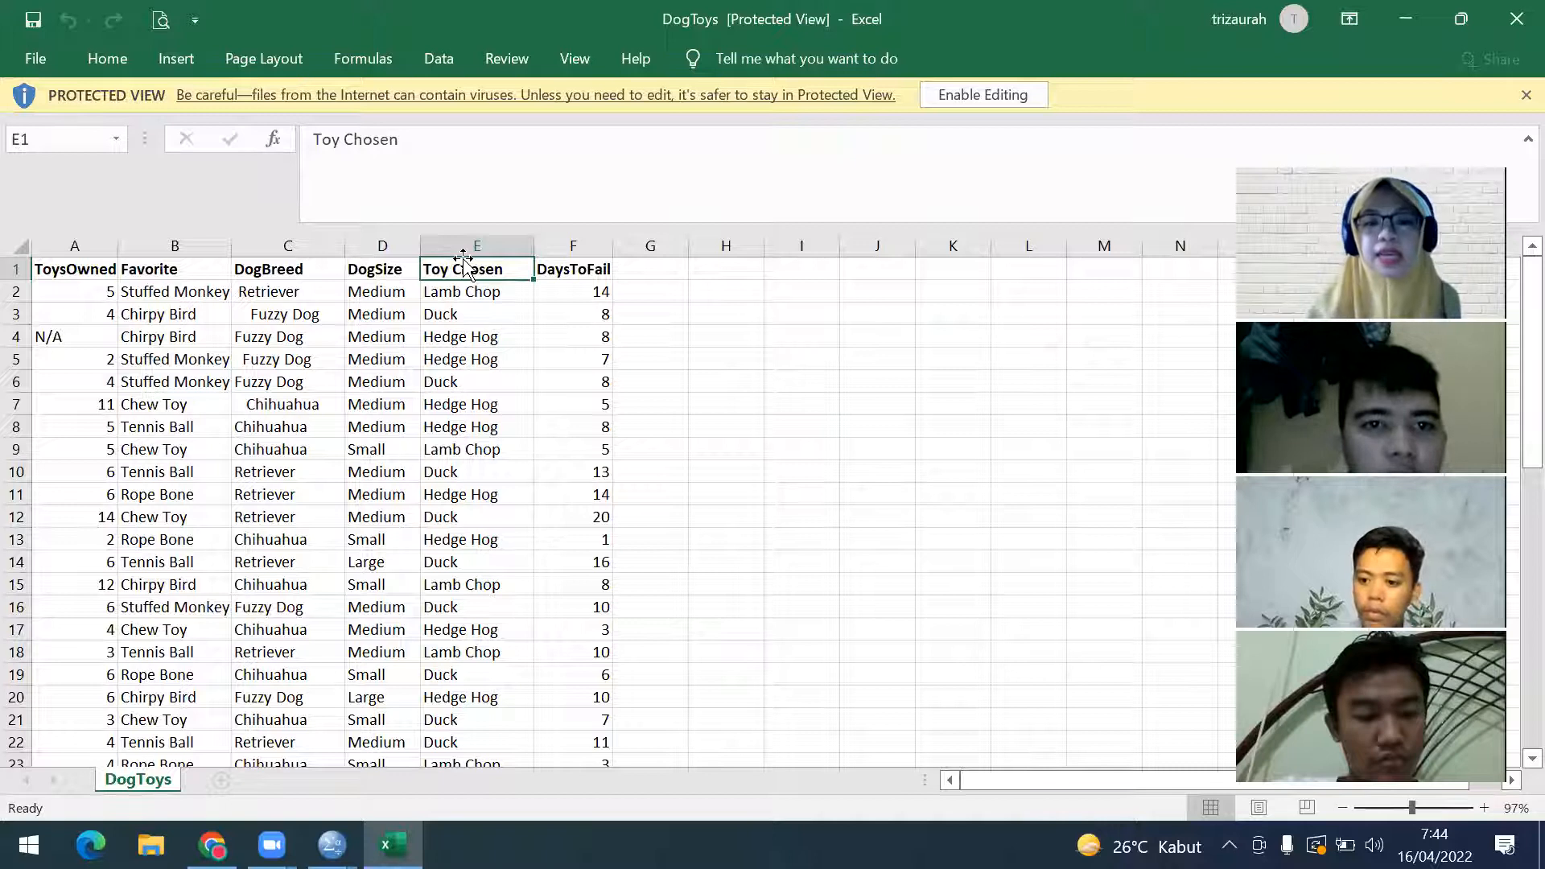
pyautogui.click(579, 271)
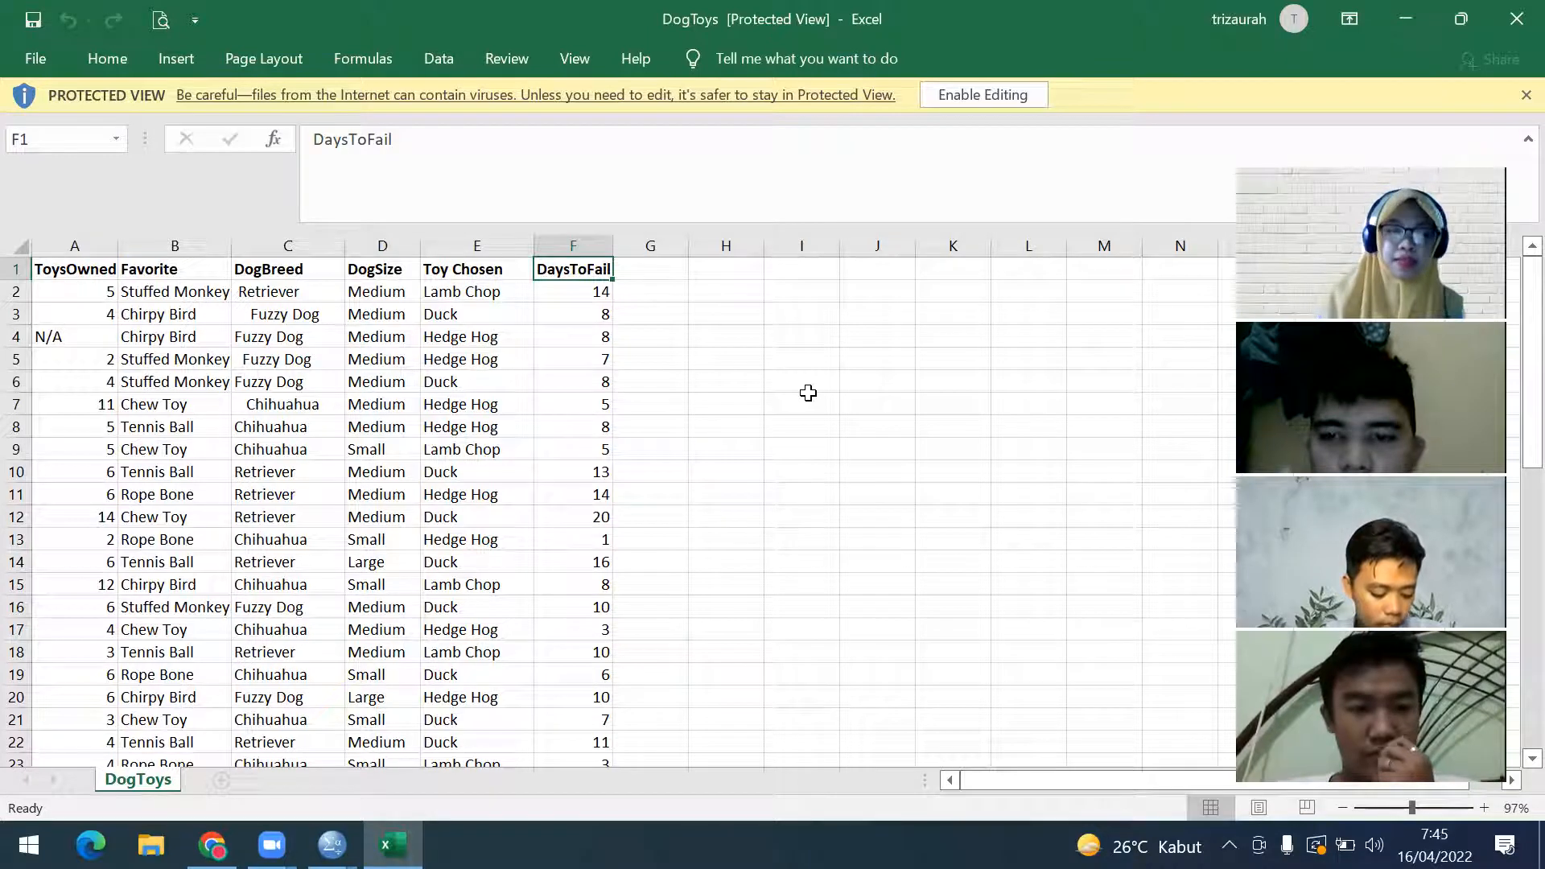
# Review the DogToys records down to the last data row and return to the header row
pyautogui.scroll(-13, 214, 676)
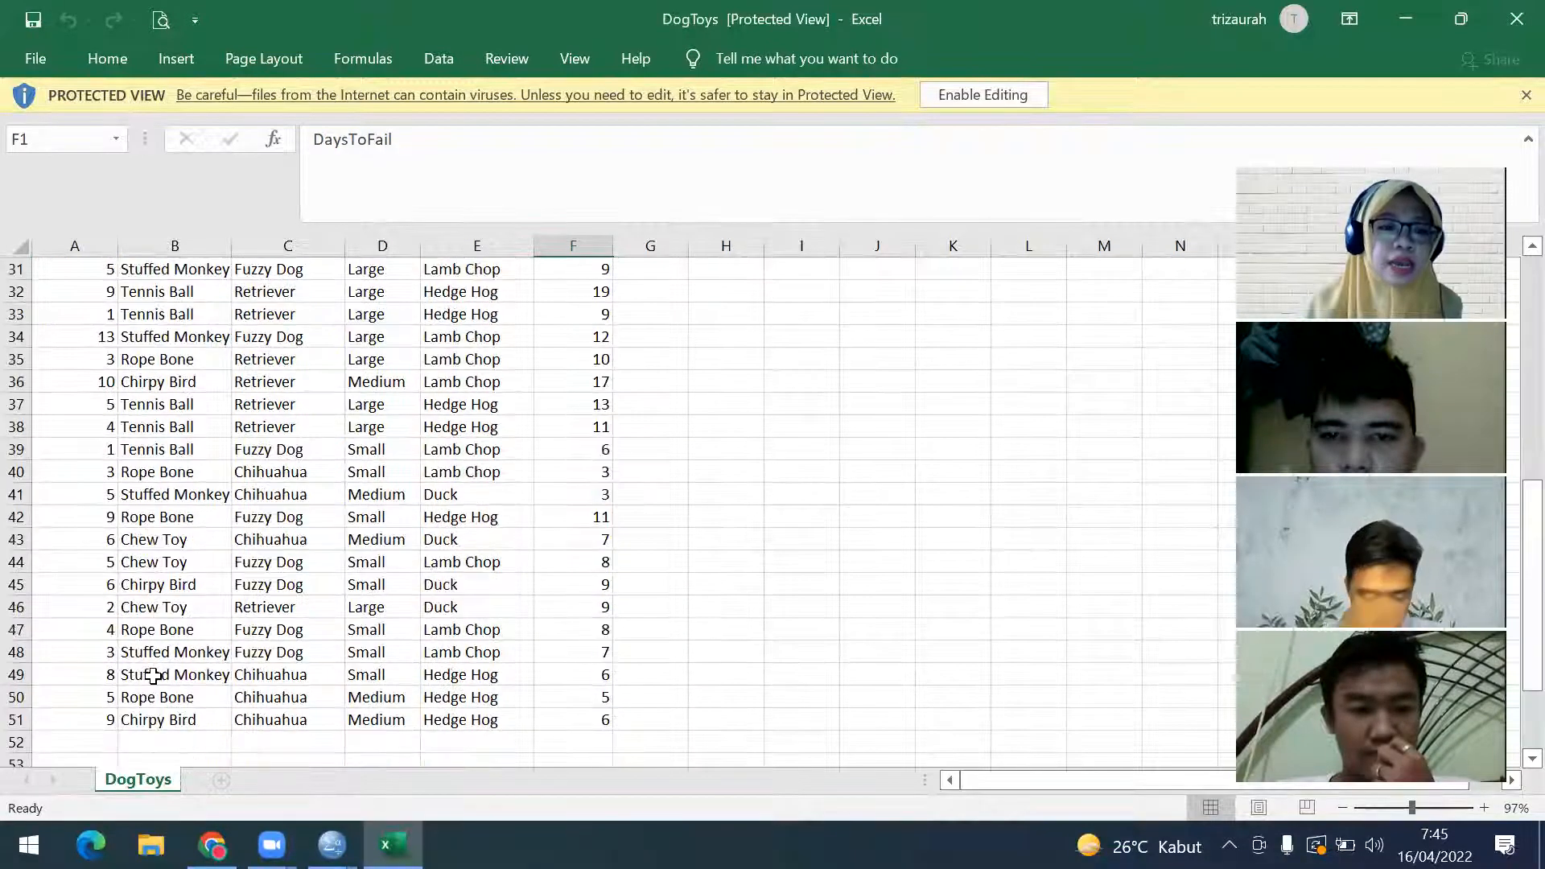
pyautogui.scroll(13, 153, 676)
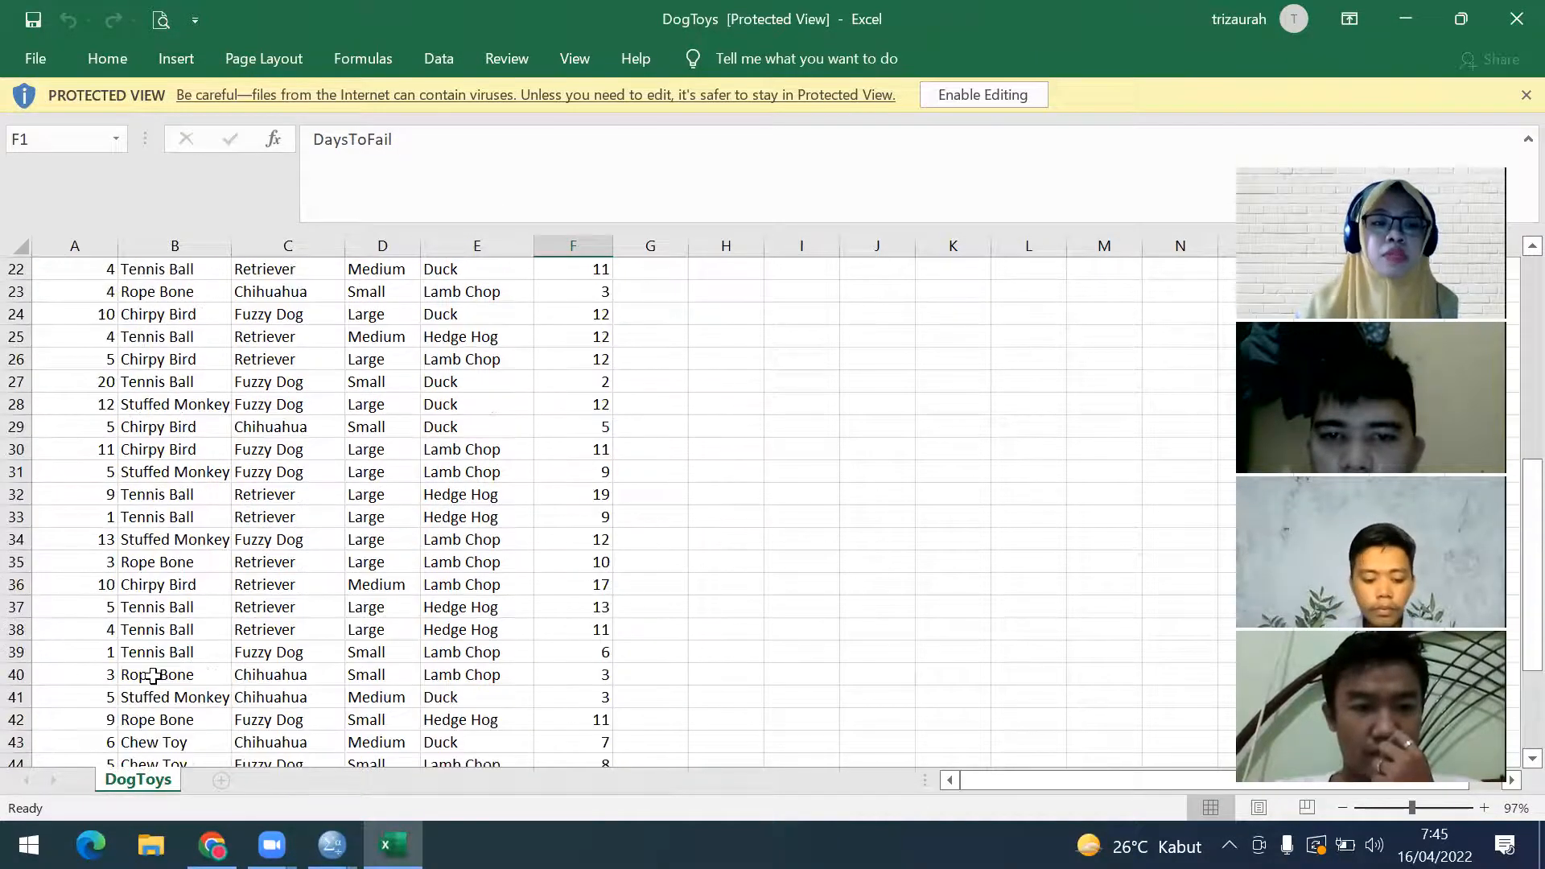
pyautogui.scroll(-11, 153, 676)
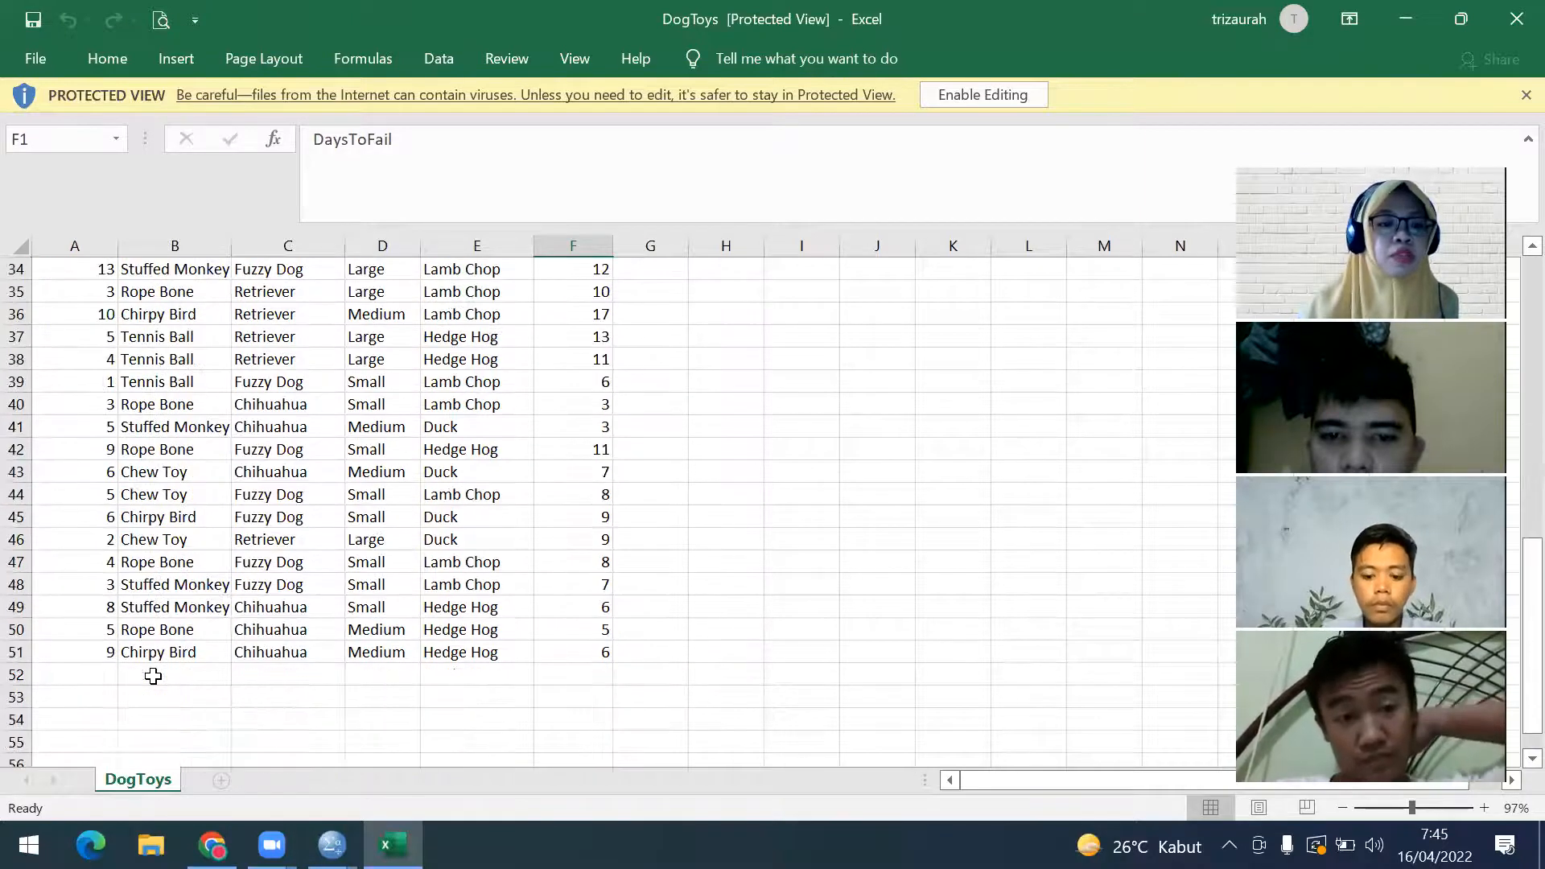
pyautogui.scroll(7, 153, 676)
pyautogui.scroll(4, 153, 676)
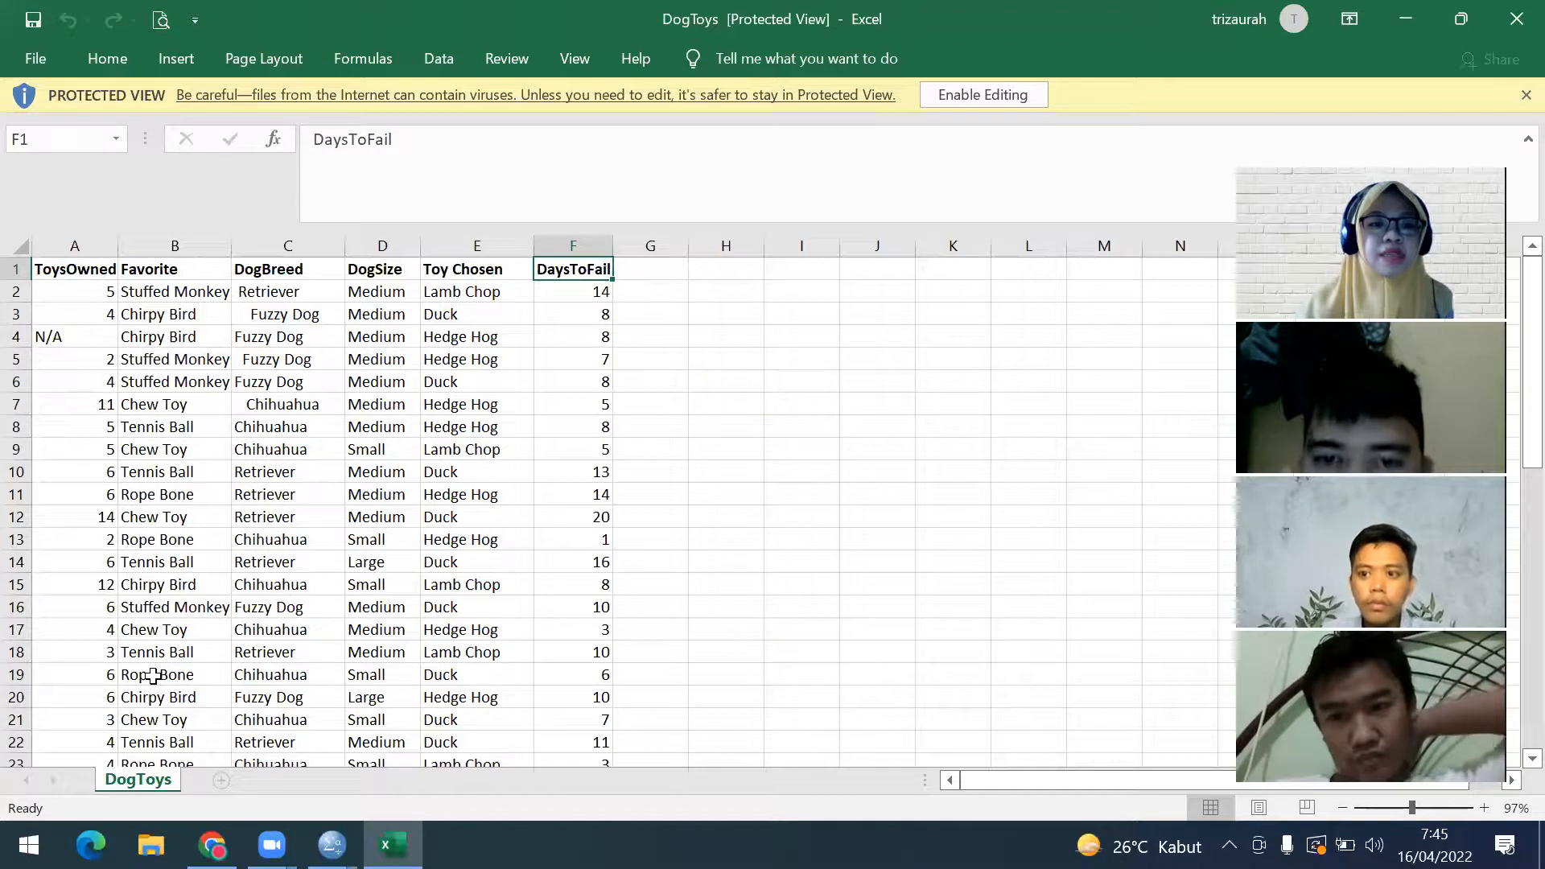
# Examine the N/A entry in the ToysOwned column and compare the leading spaces of the DogBreed entries in rows 3 to 7
pyautogui.click(63, 338)
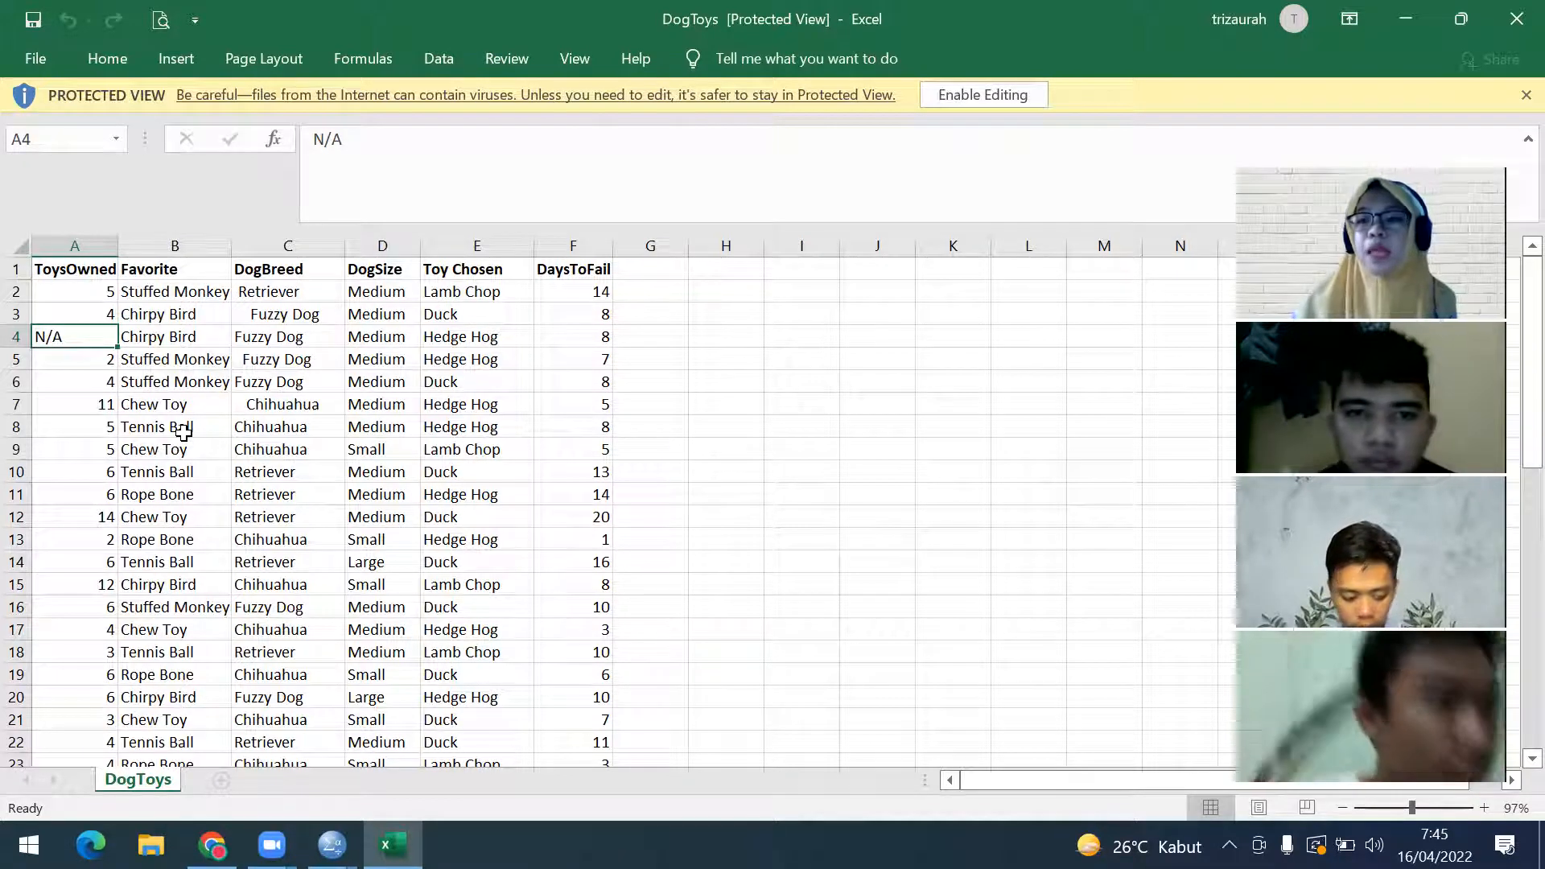
pyautogui.click(292, 272)
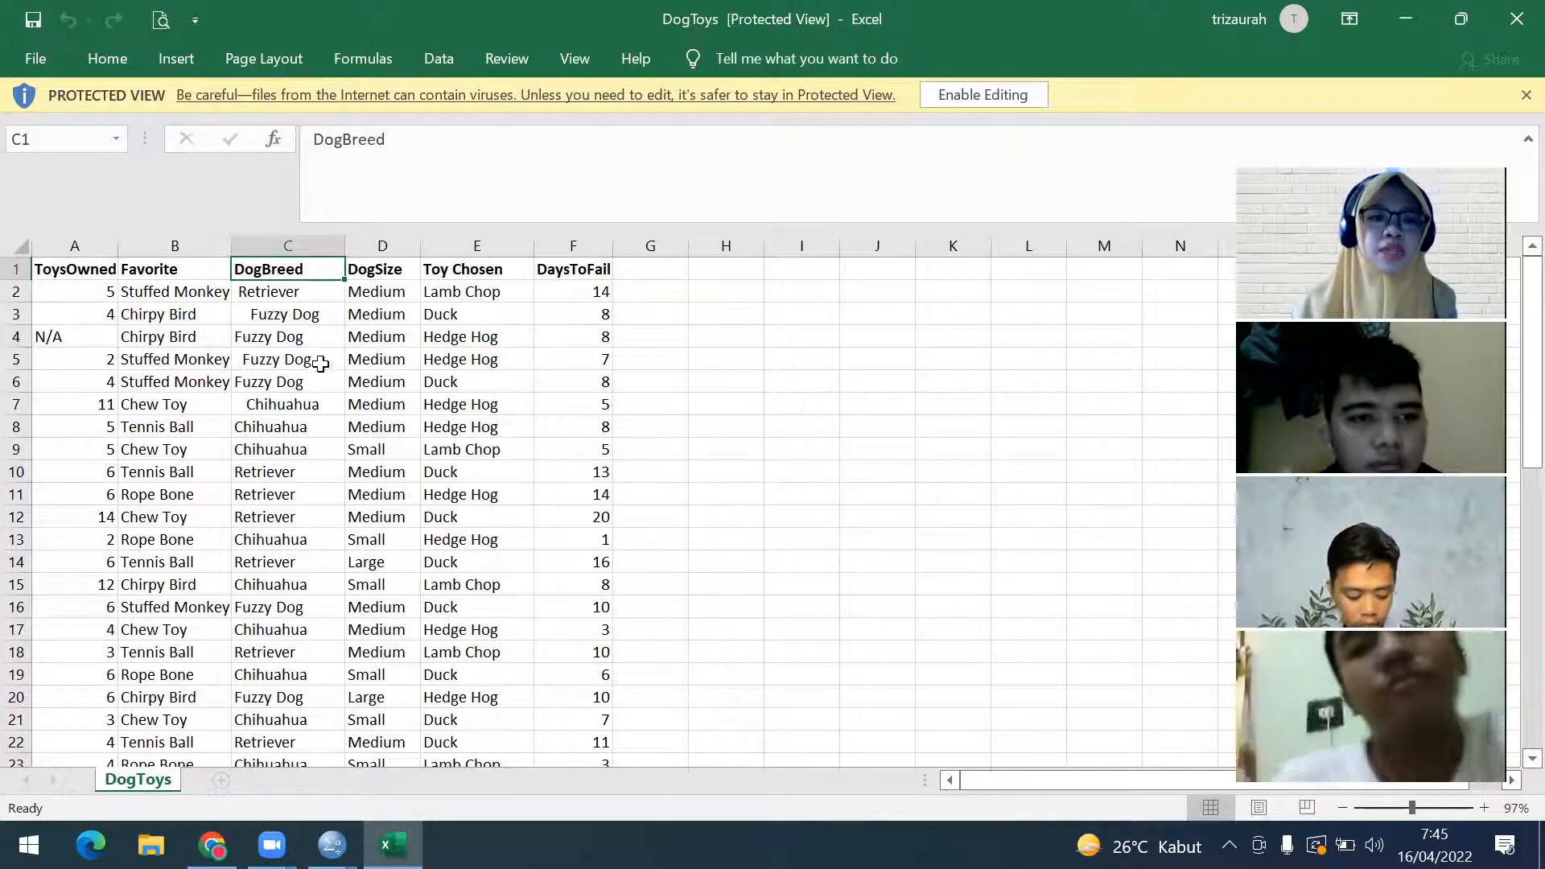
pyautogui.click(296, 315)
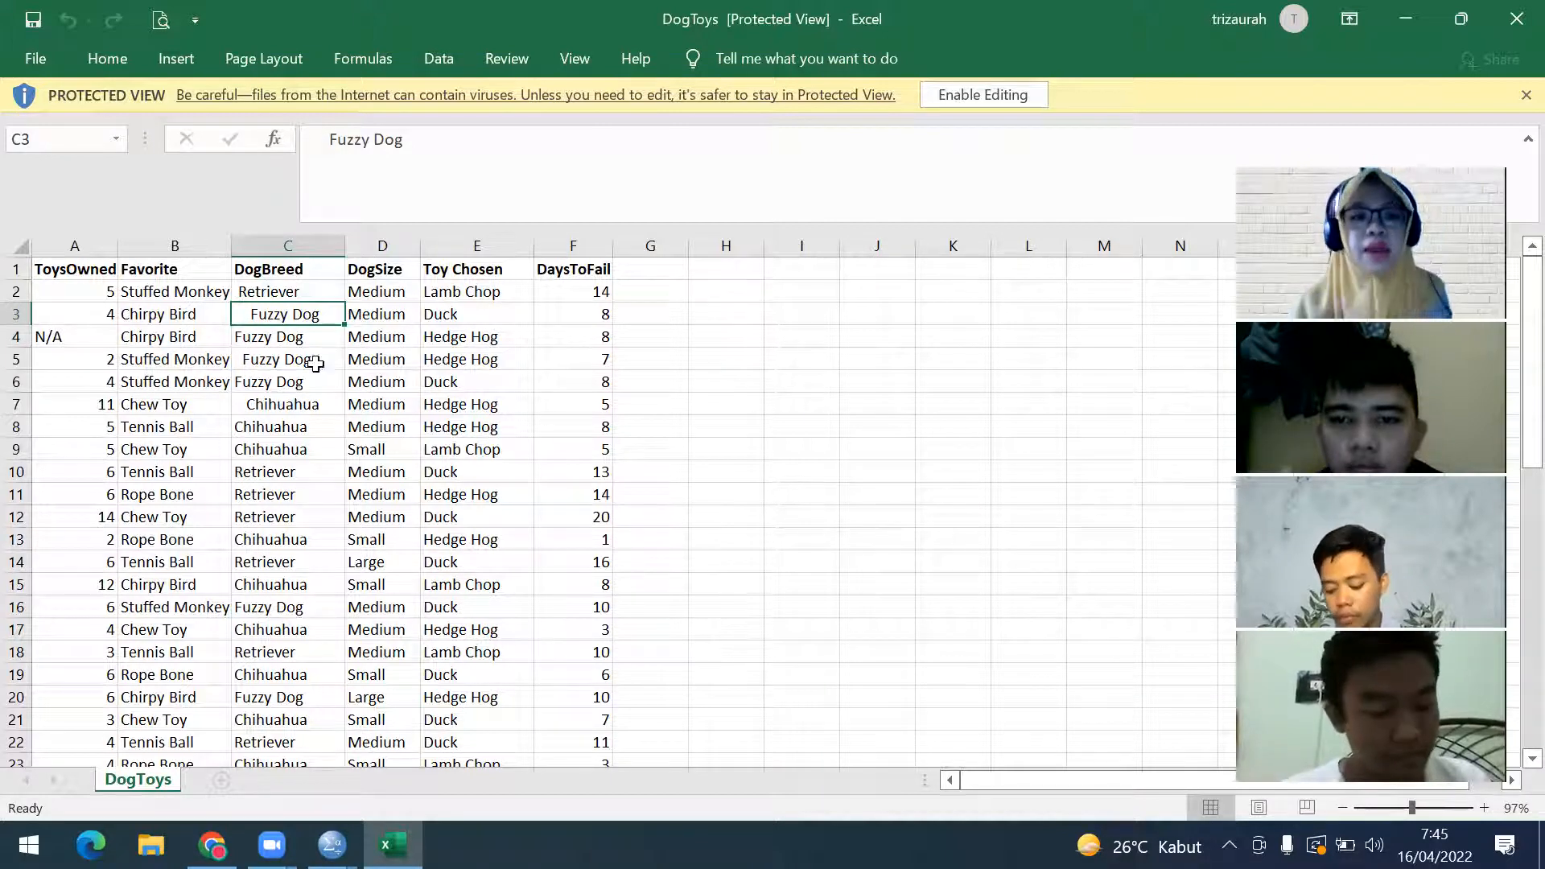
pyautogui.click(259, 339)
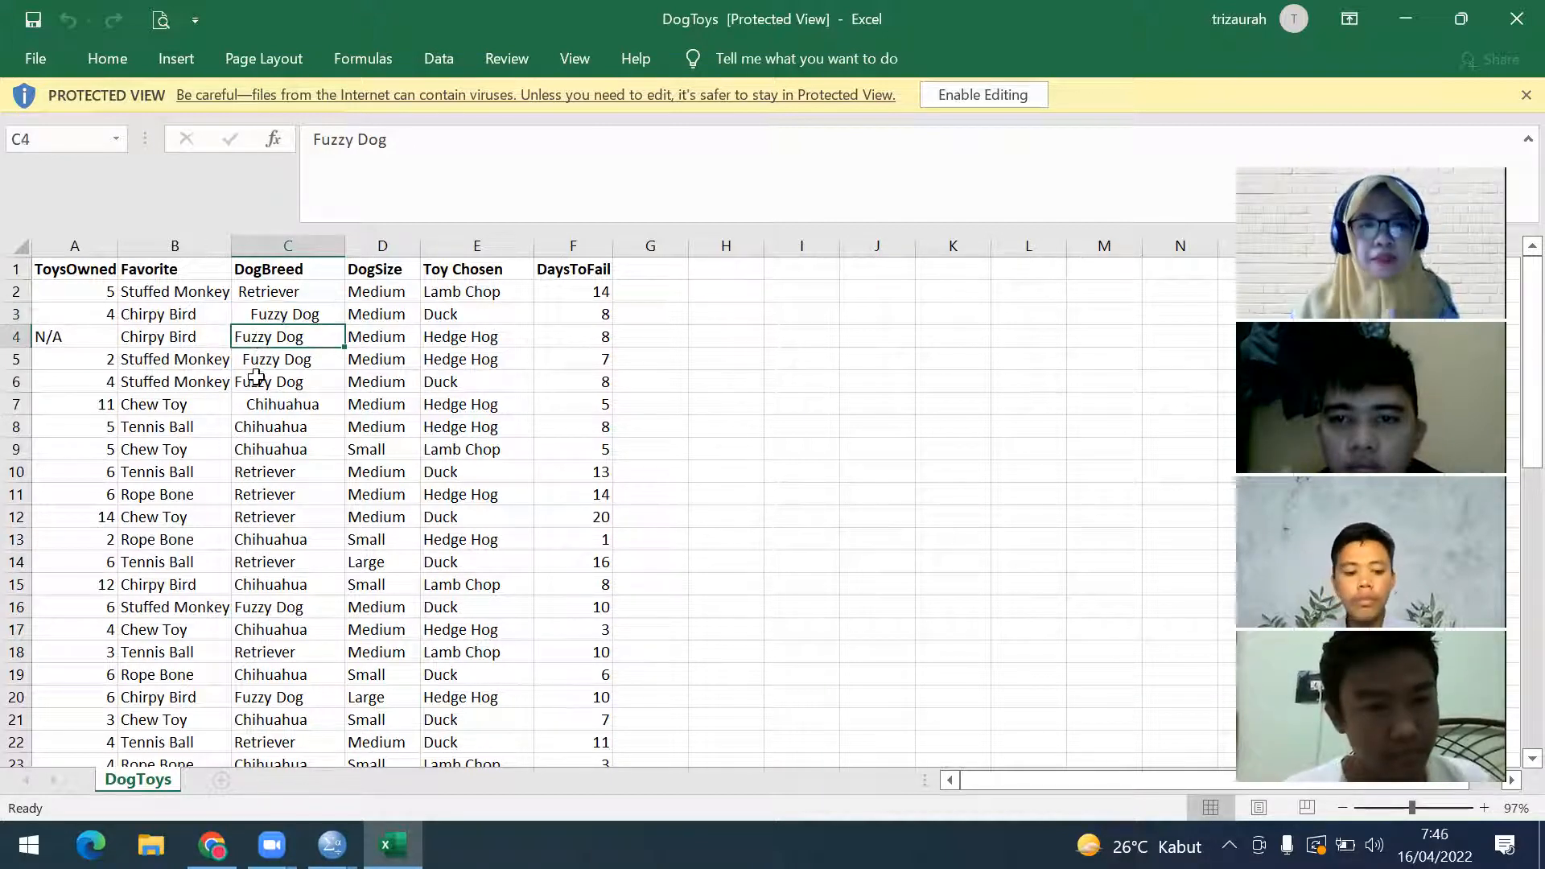
pyautogui.click(250, 359)
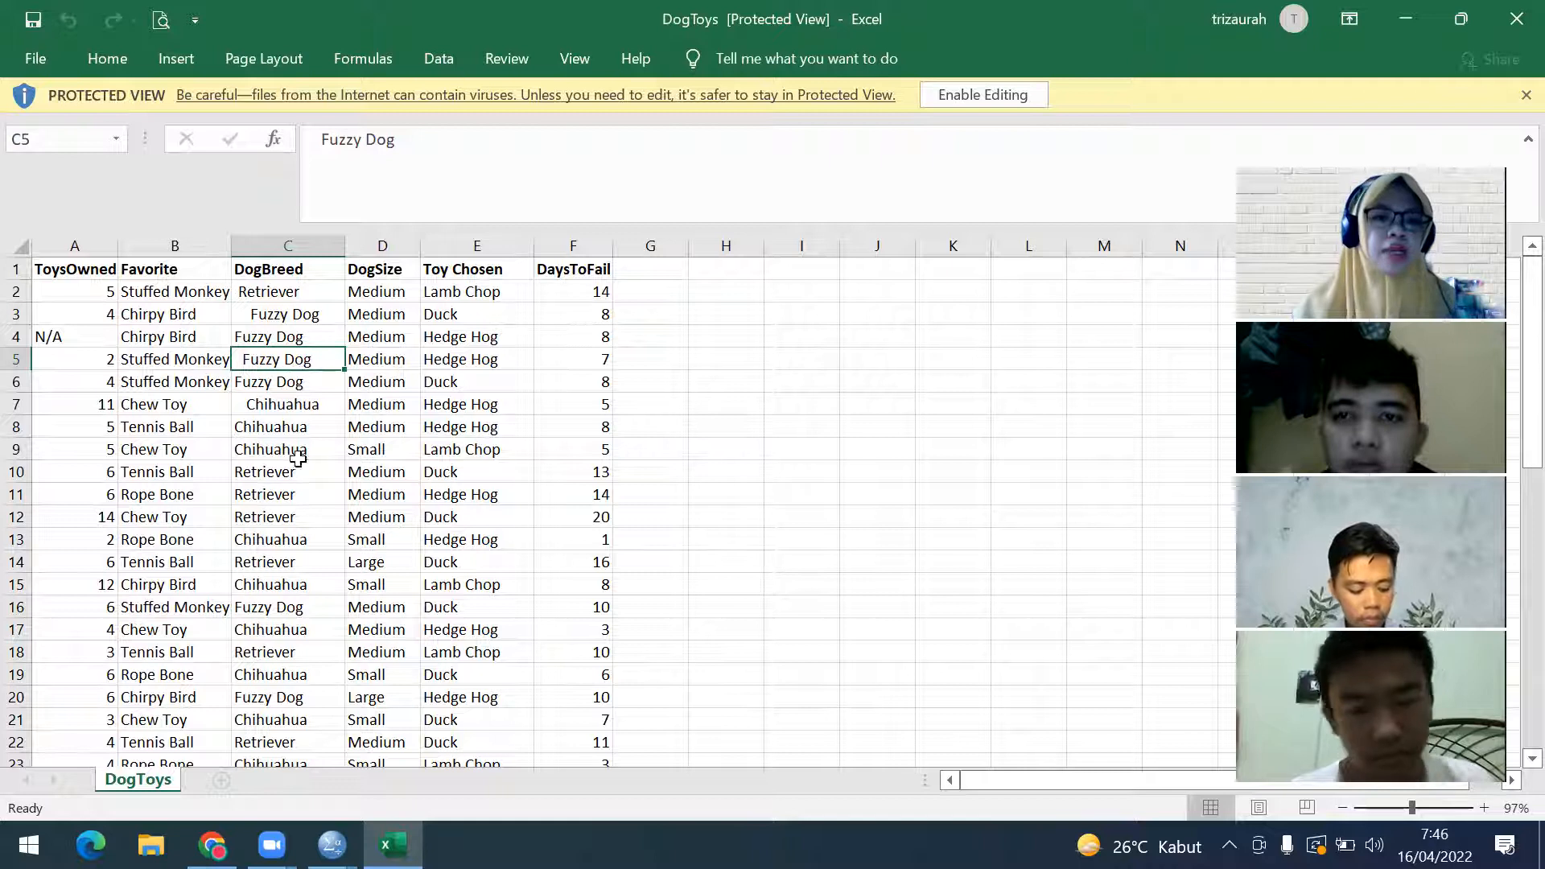
pyautogui.click(293, 409)
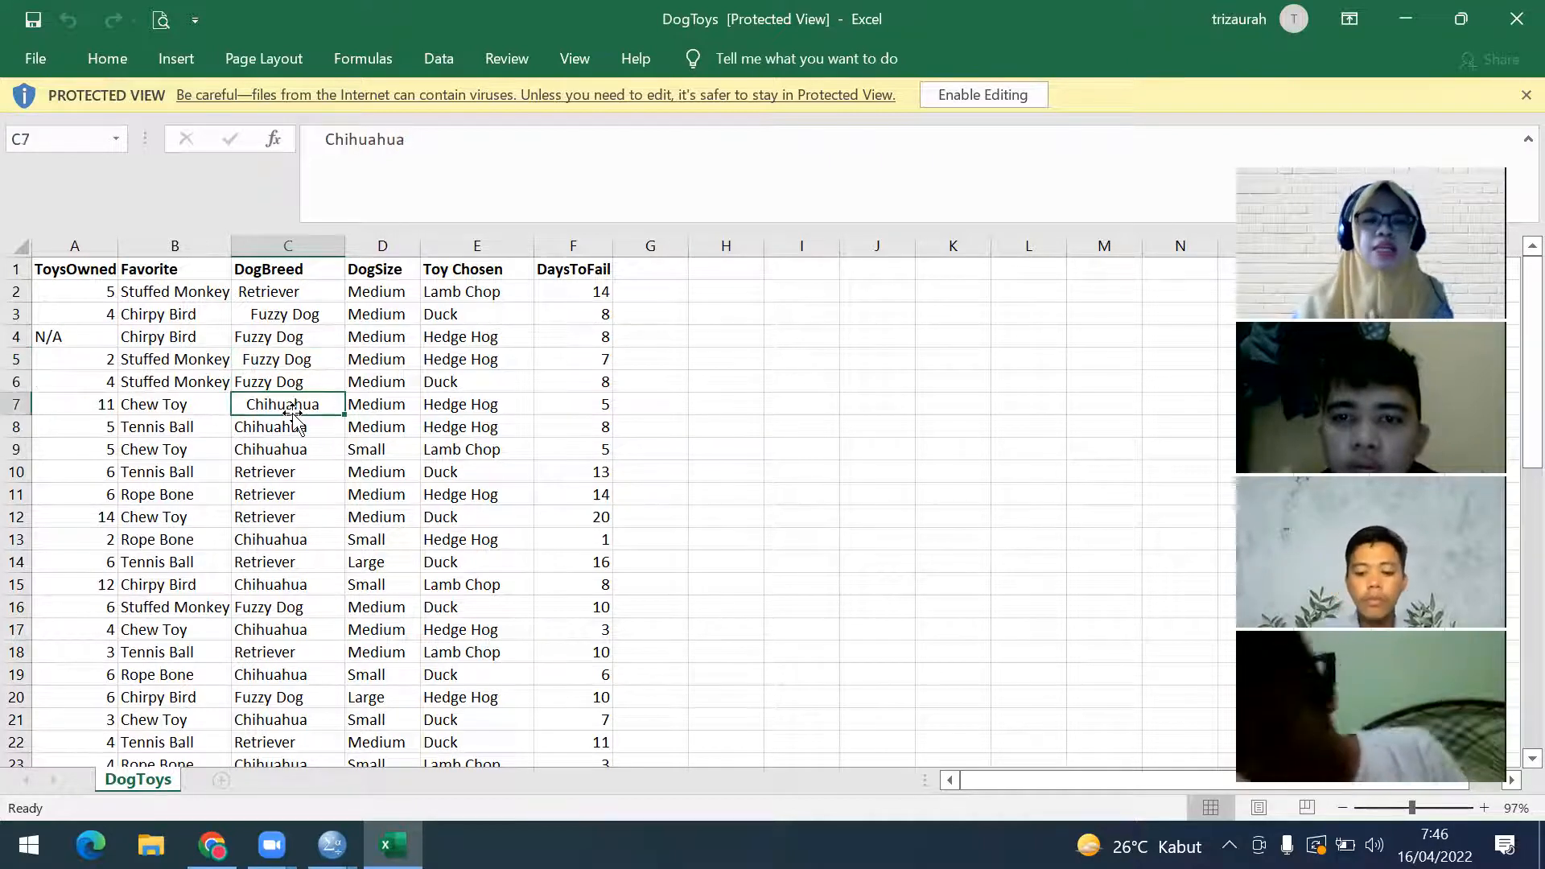
pyautogui.click(304, 316)
pyautogui.click(306, 338)
pyautogui.click(304, 403)
pyautogui.click(304, 360)
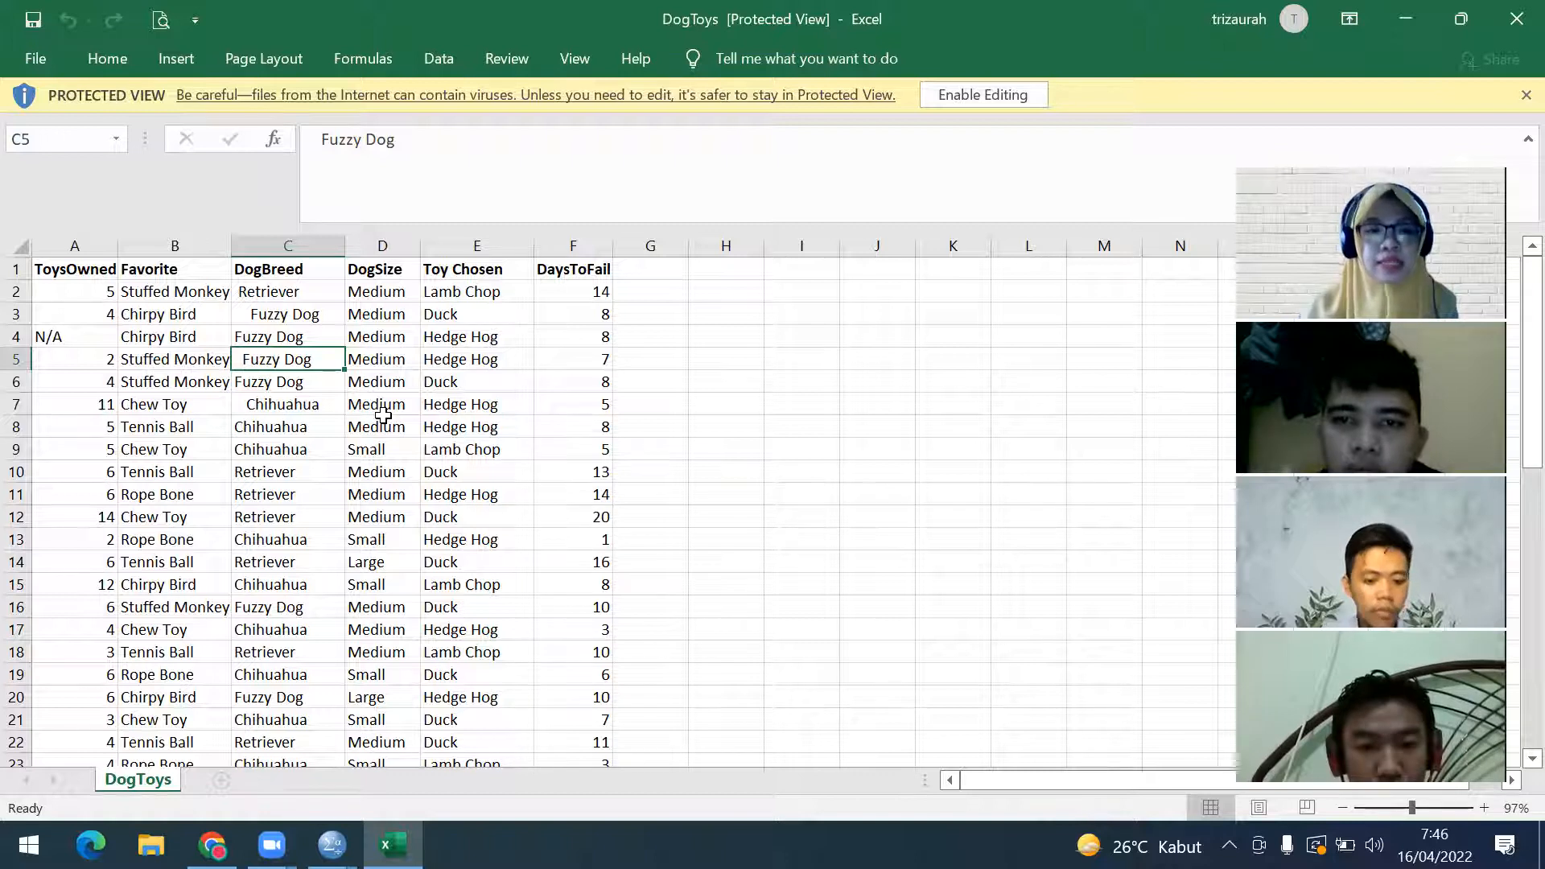
pyautogui.click(278, 312)
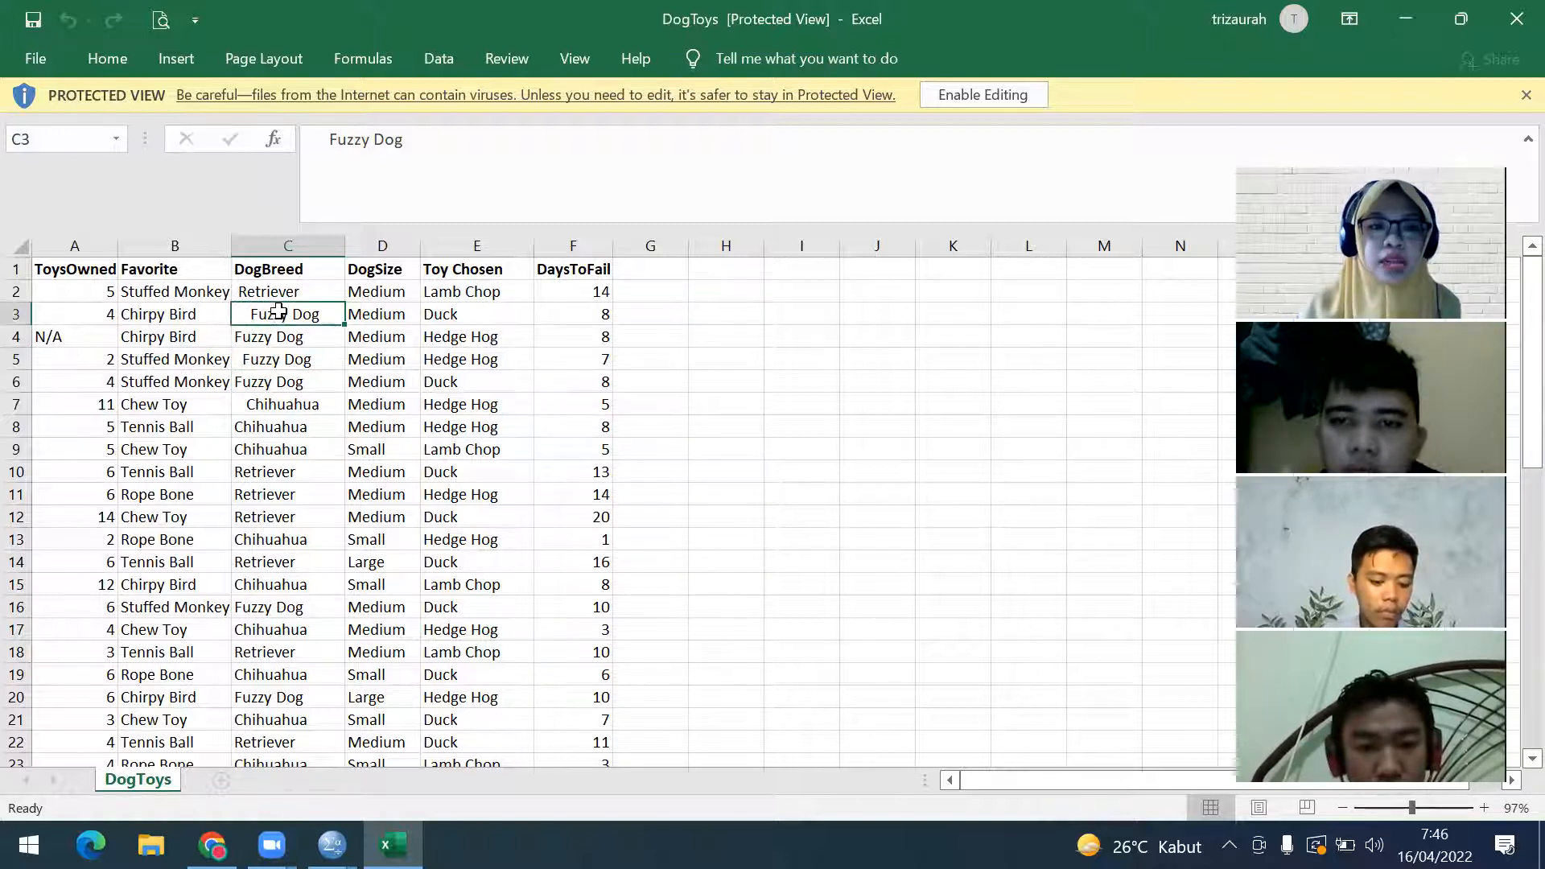
pyautogui.keyDown('shift'); pyautogui.click(272, 387); pyautogui.keyUp('shift')
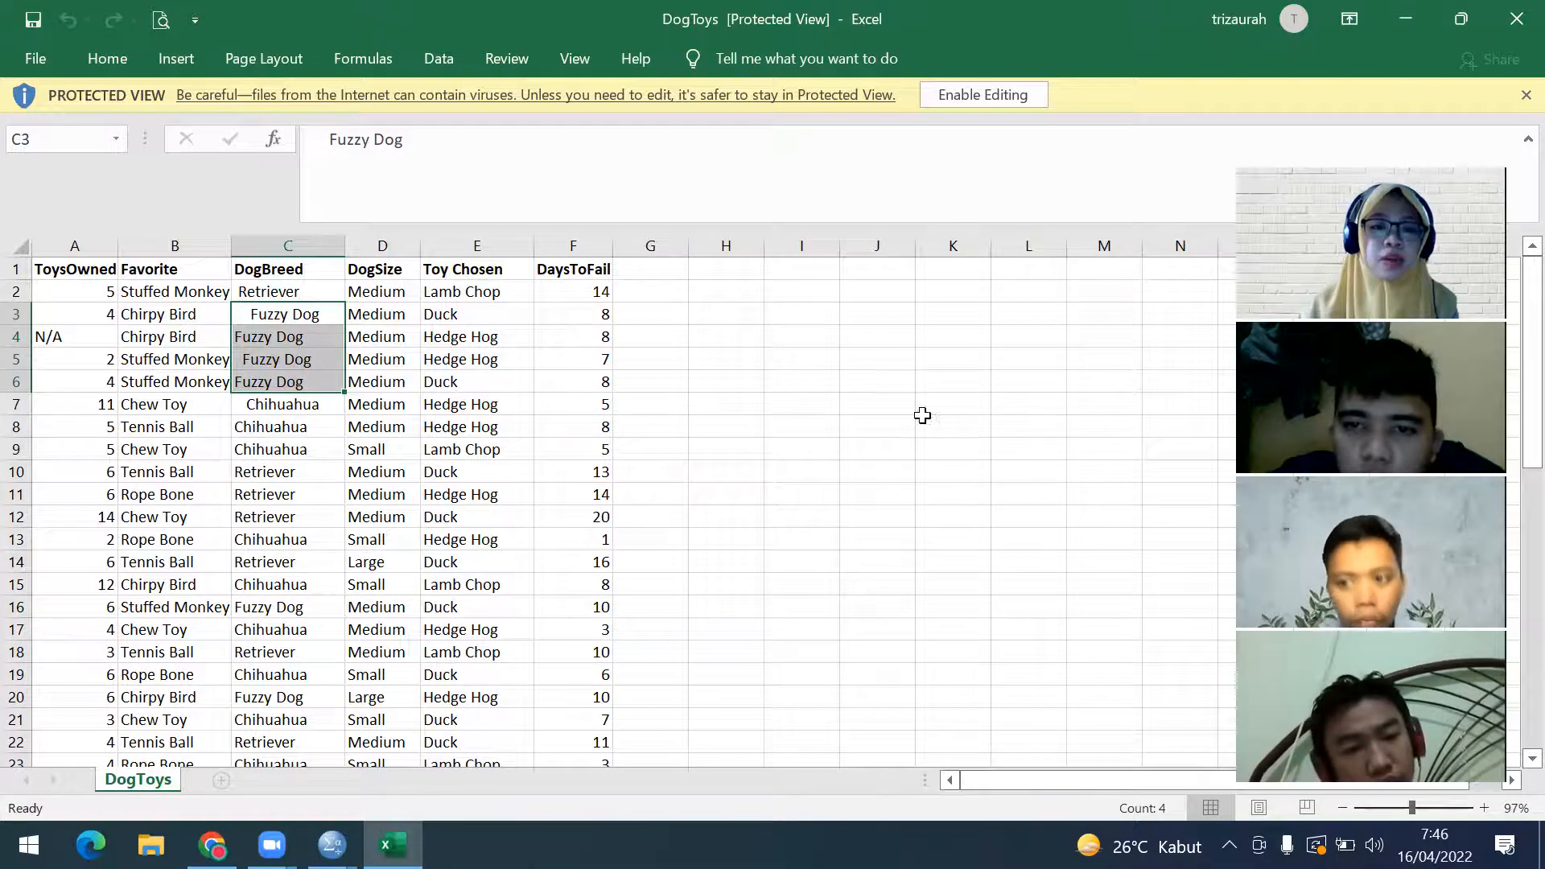
# Look through the rest of the DogToys sheet once more and close the workbook
pyautogui.scroll(-20, 772, 593)
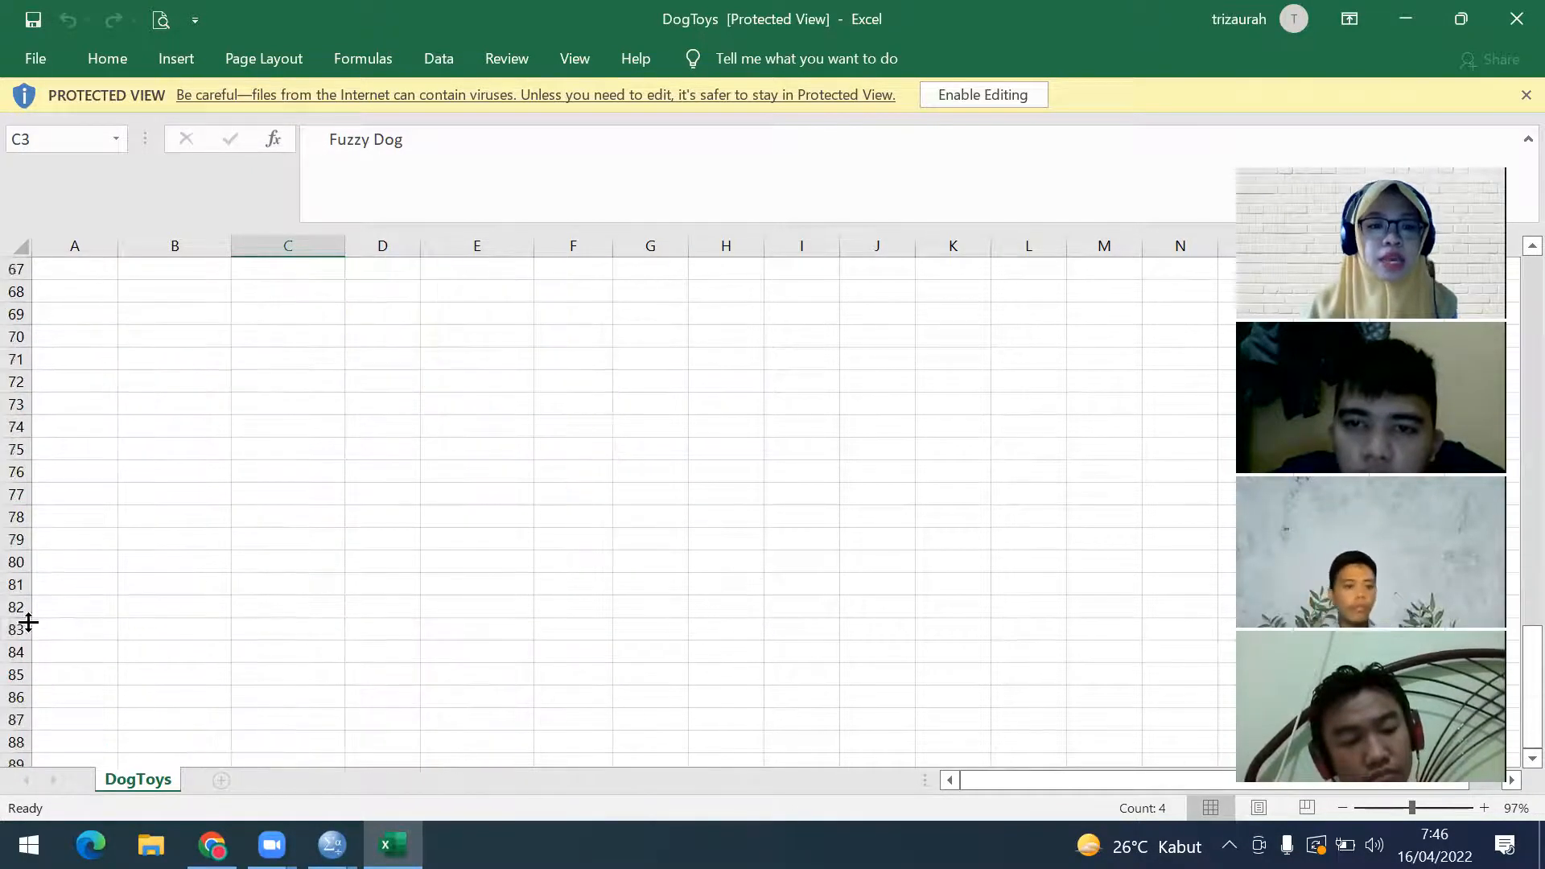
pyautogui.scroll(20, 1104, 451)
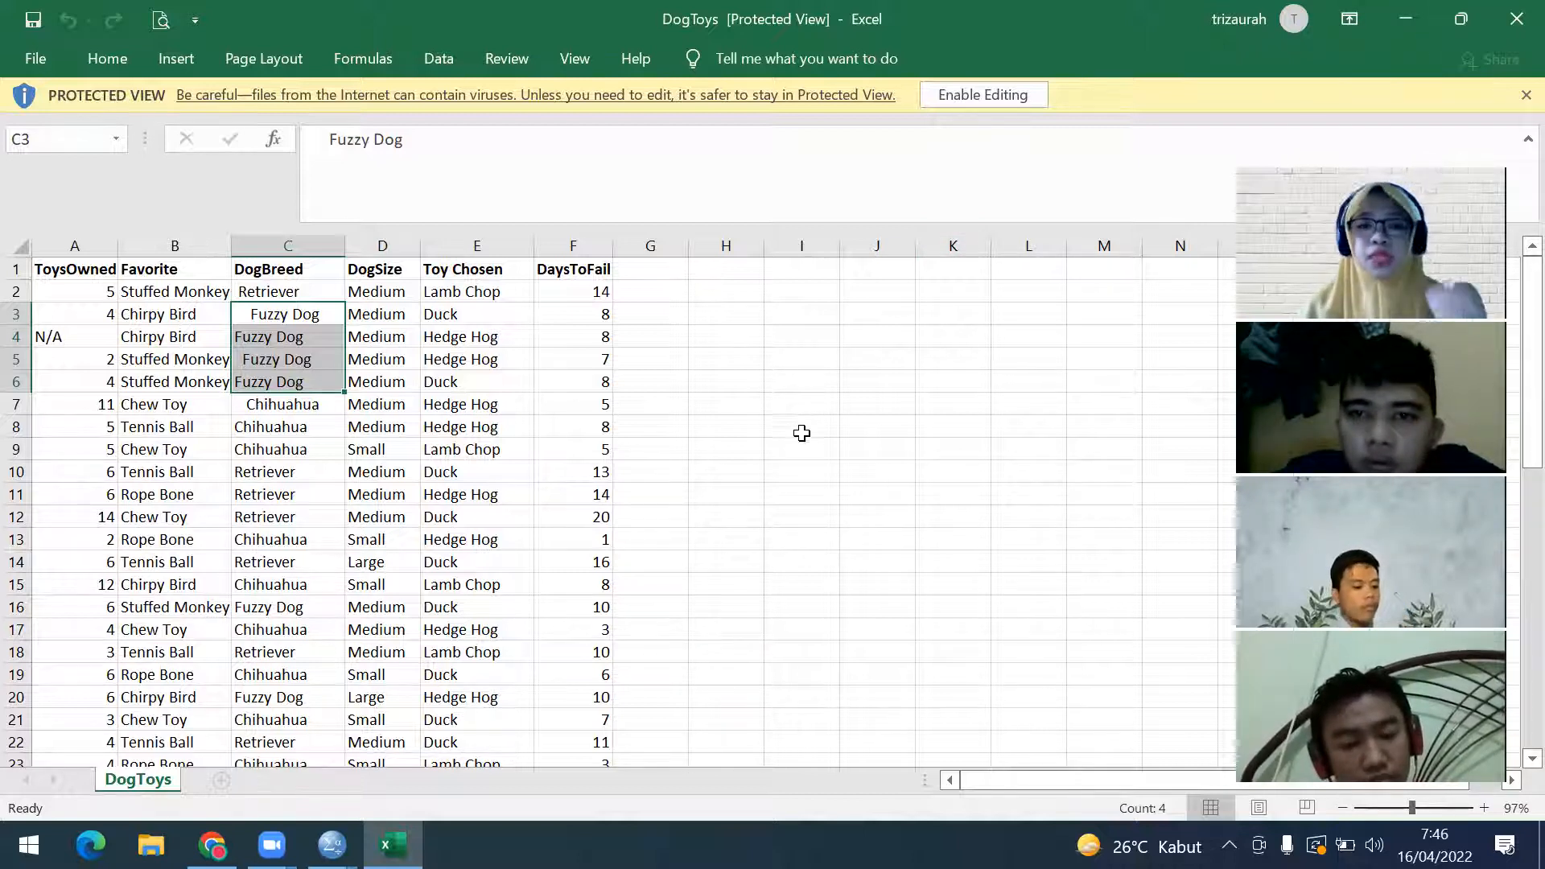
pyautogui.click(1517, 18)
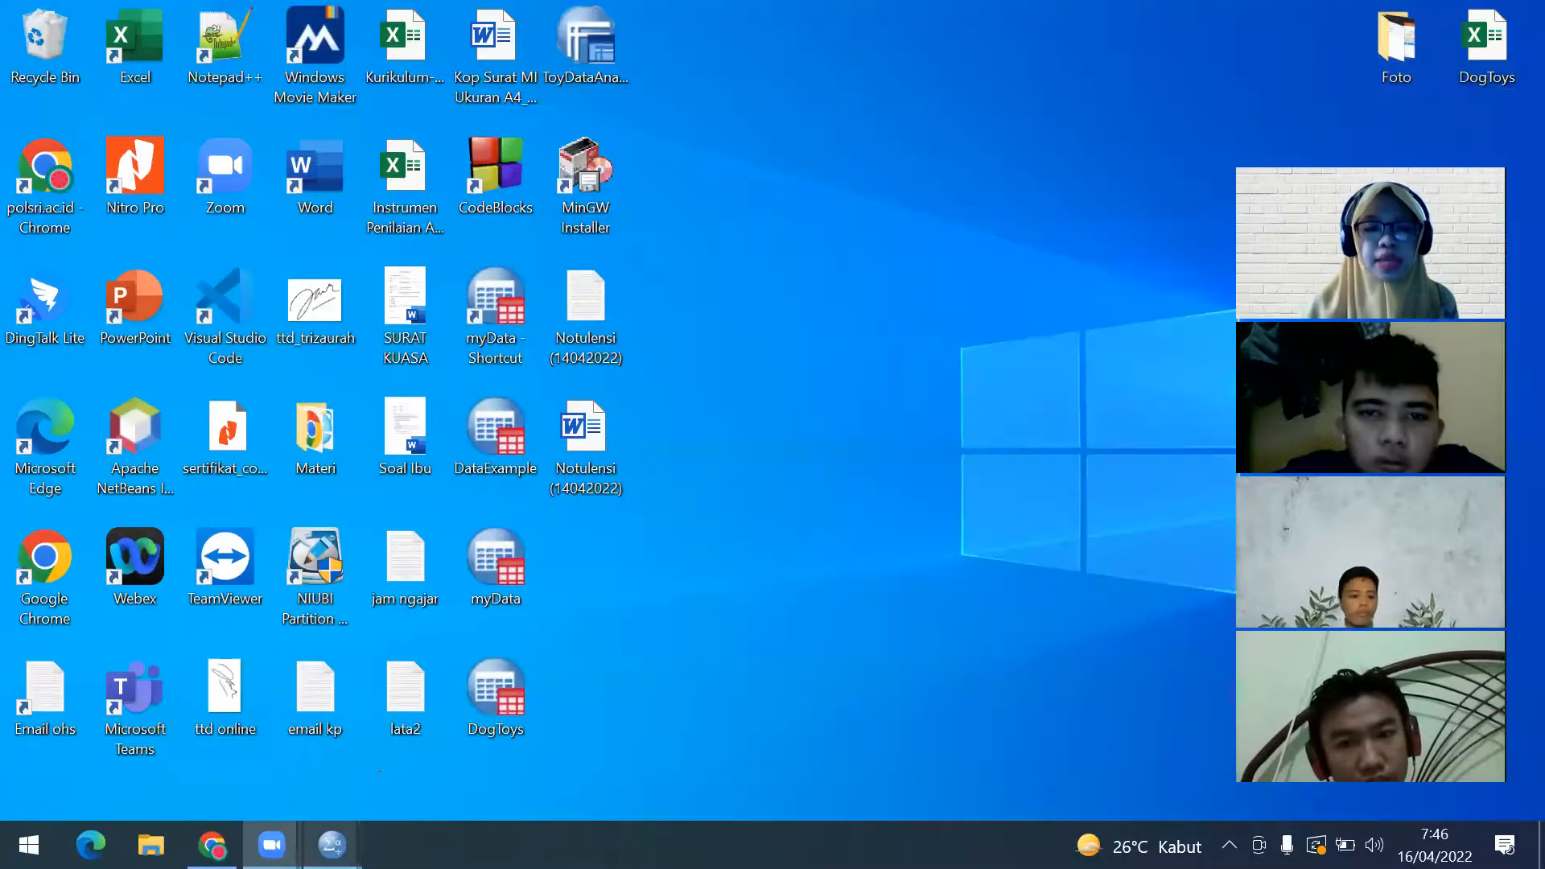
# Switch to SPSS Statistics and open DogToys.xlsx from the Desktop for import as Excel data
pyautogui.moveTo(331, 845)
pyautogui.click(419, 745)
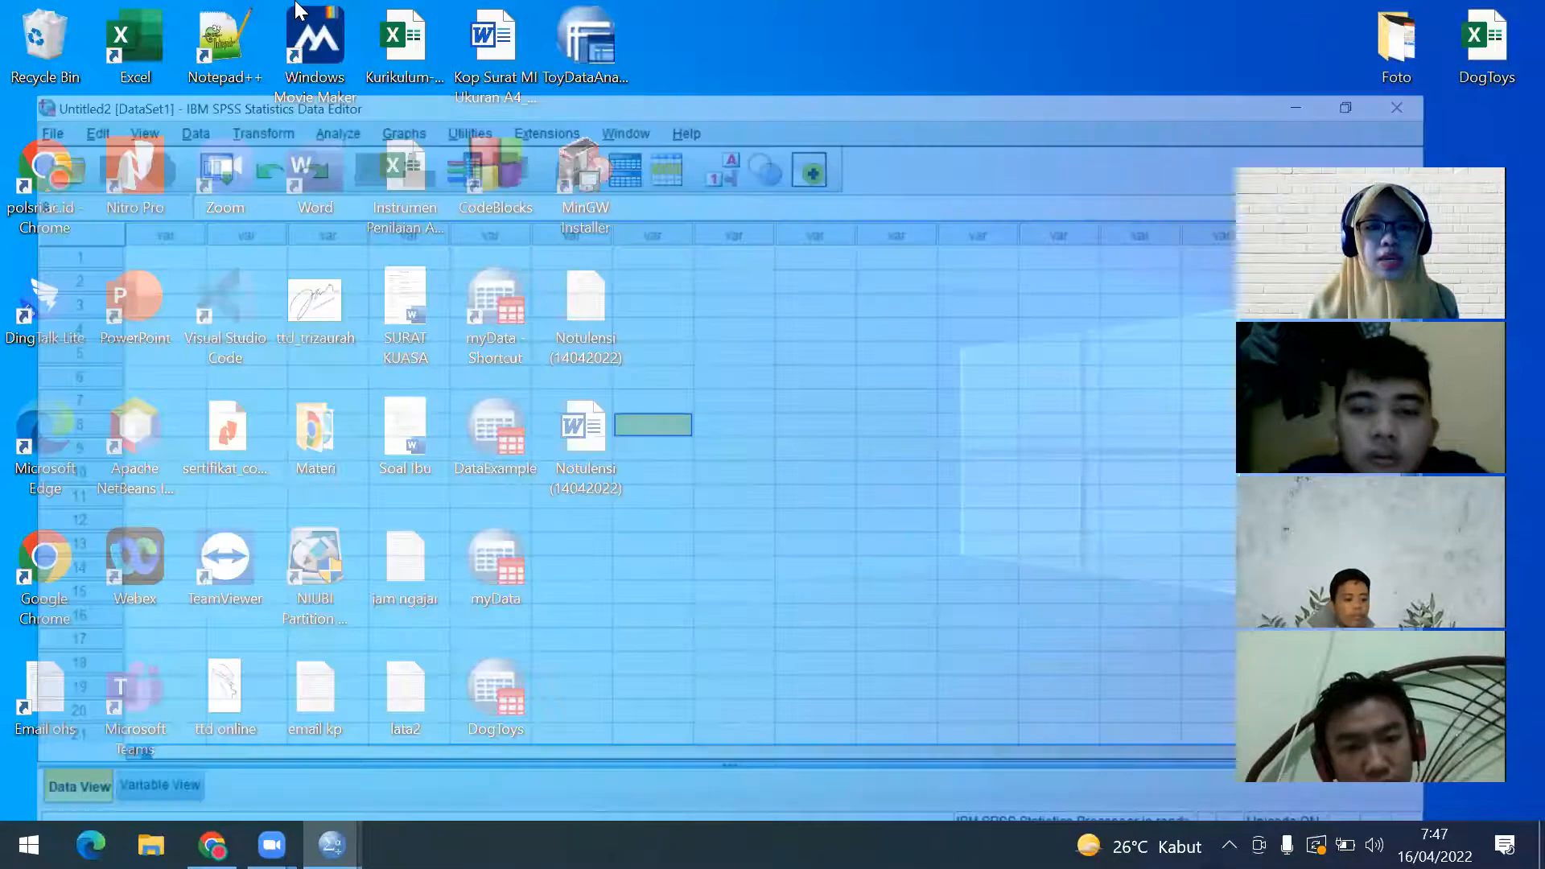
pyautogui.click(29, 41)
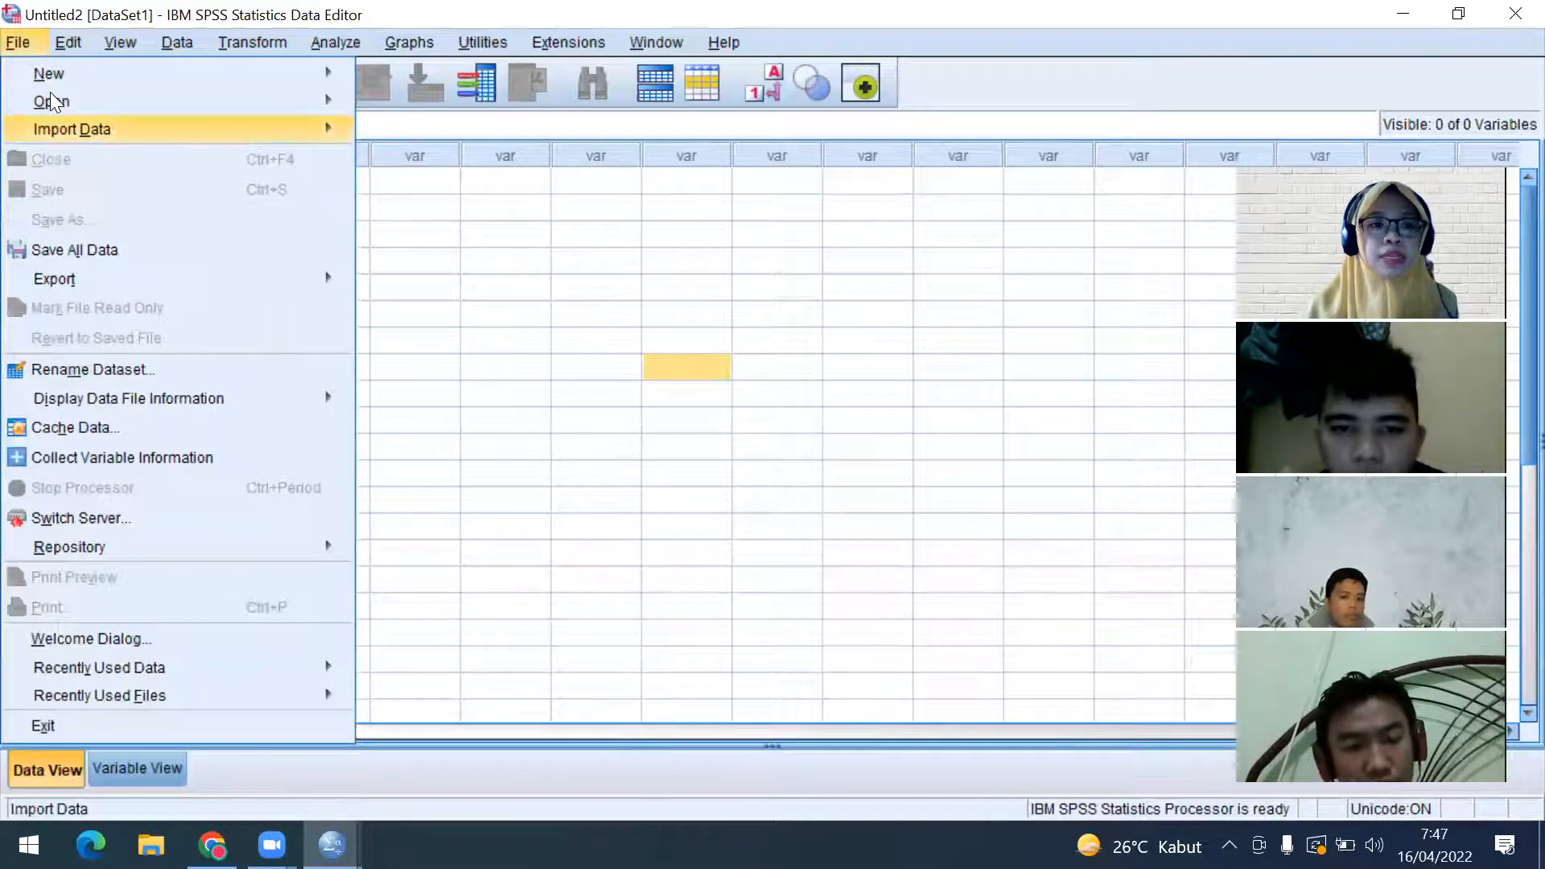
pyautogui.press('Right')
pyautogui.press('Down')
pyautogui.press('Return')
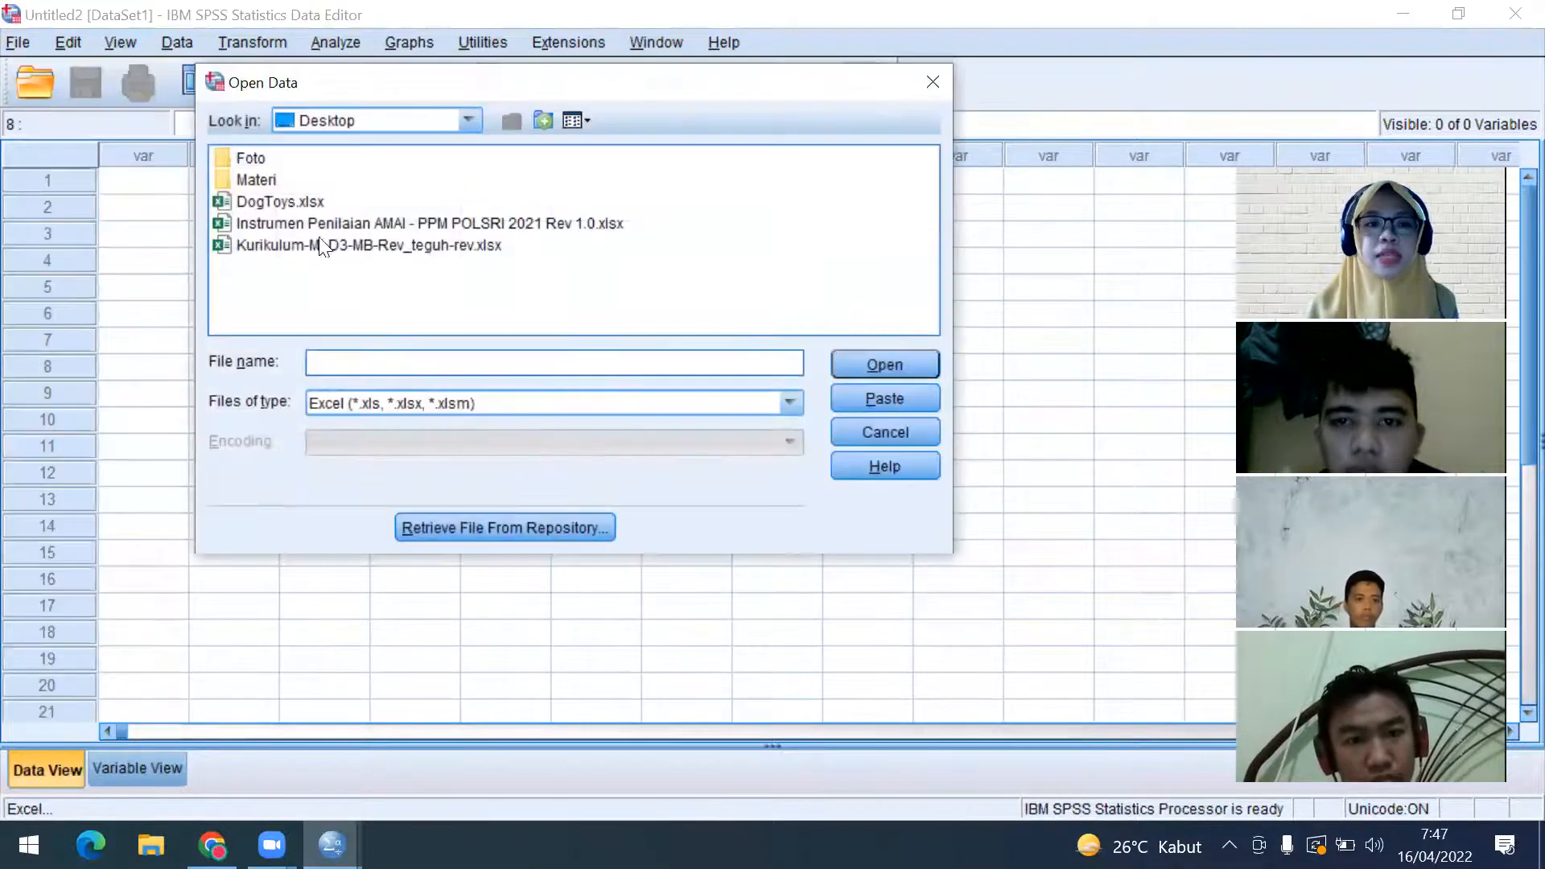
pyautogui.click(280, 202)
pyautogui.click(873, 365)
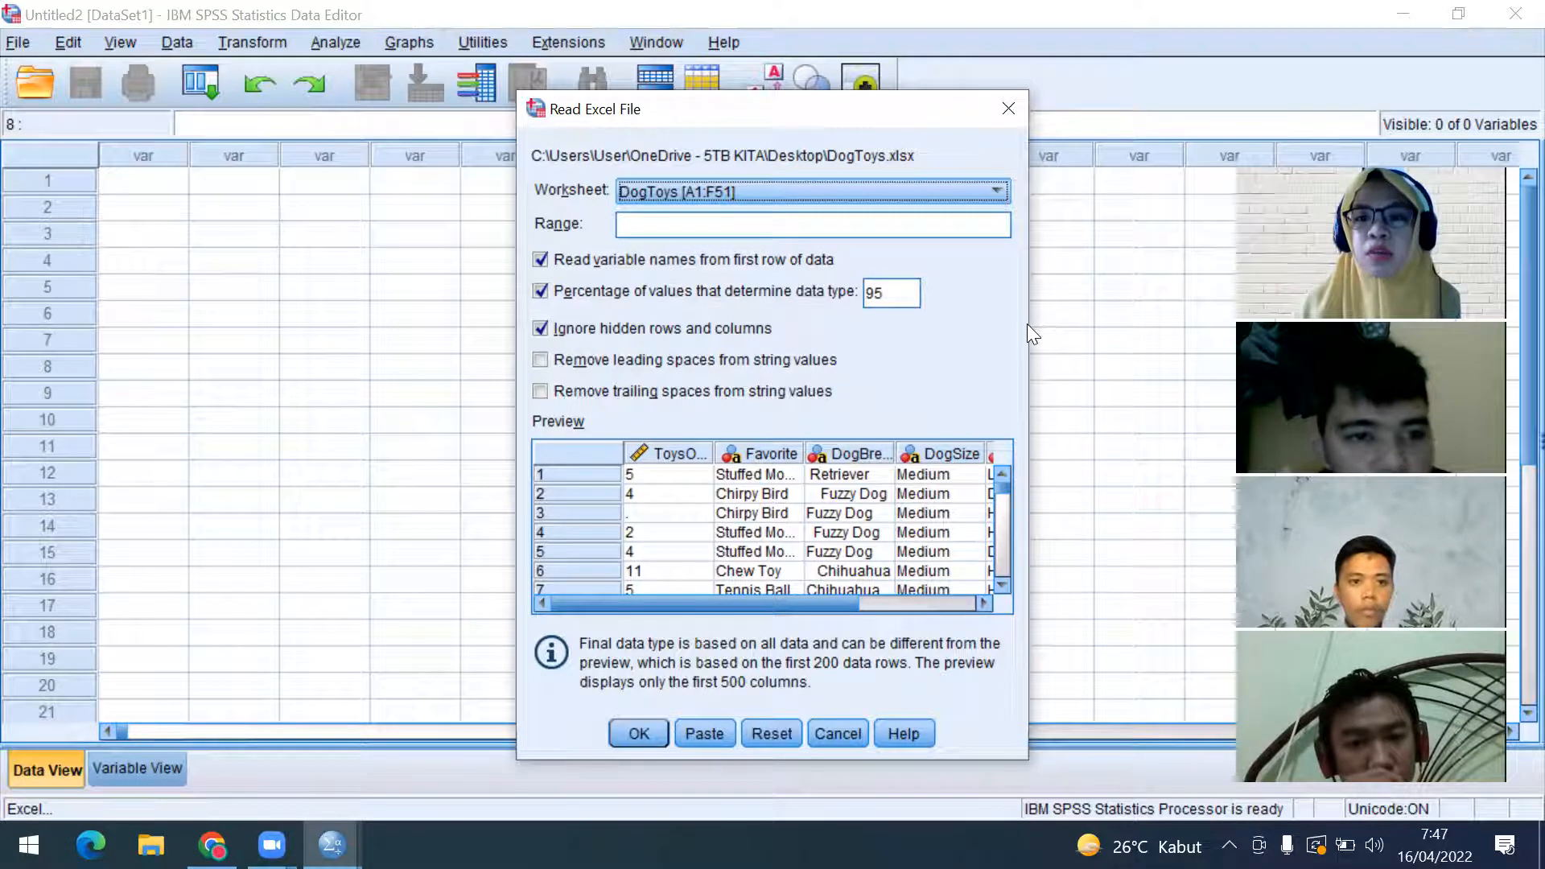
# Widen the Excel import dialog and compare the preview with and without variable names read from the first row
pyautogui.moveTo(1030, 327); pyautogui.dragTo(1165, 328)
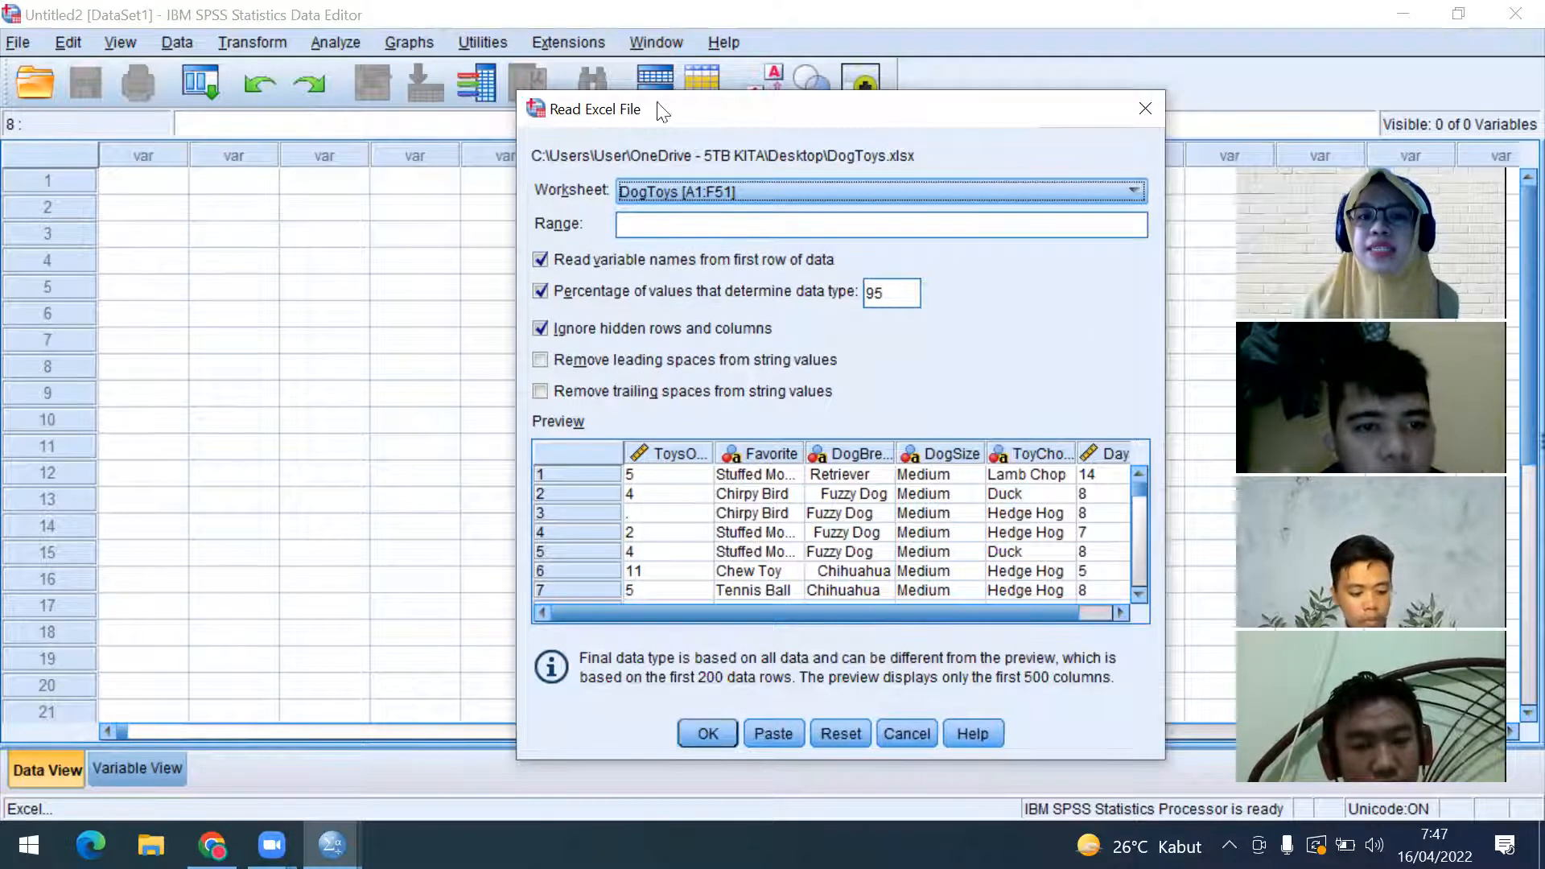
pyautogui.moveTo(658, 108)
pyautogui.mouseDown()
pyautogui.moveTo(607, 66)
pyautogui.moveTo(666, 91)
pyautogui.mouseUp()
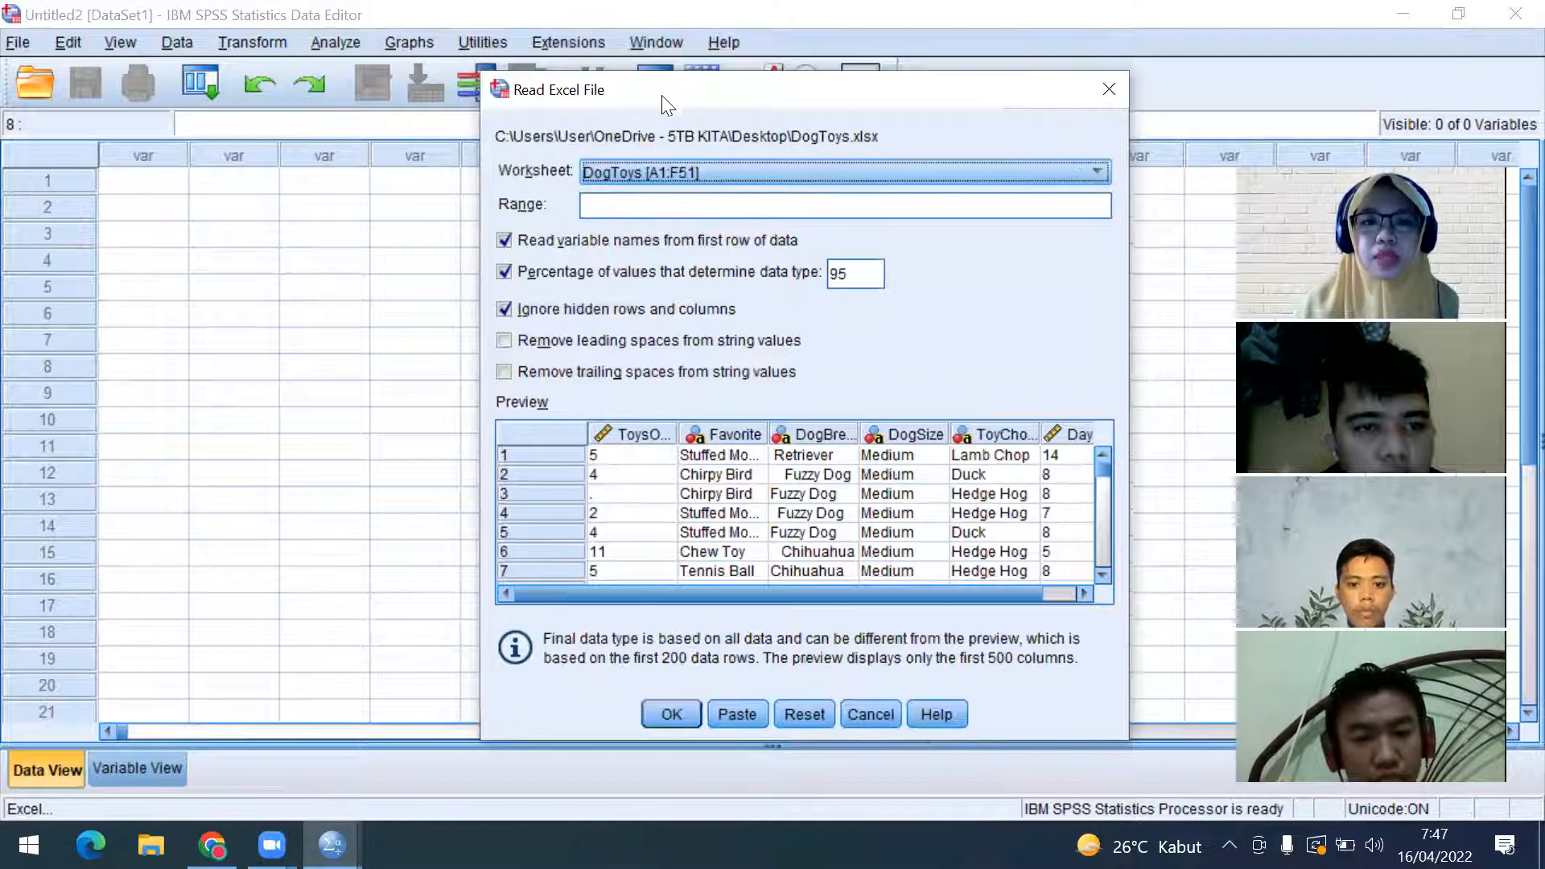
pyautogui.click(533, 243)
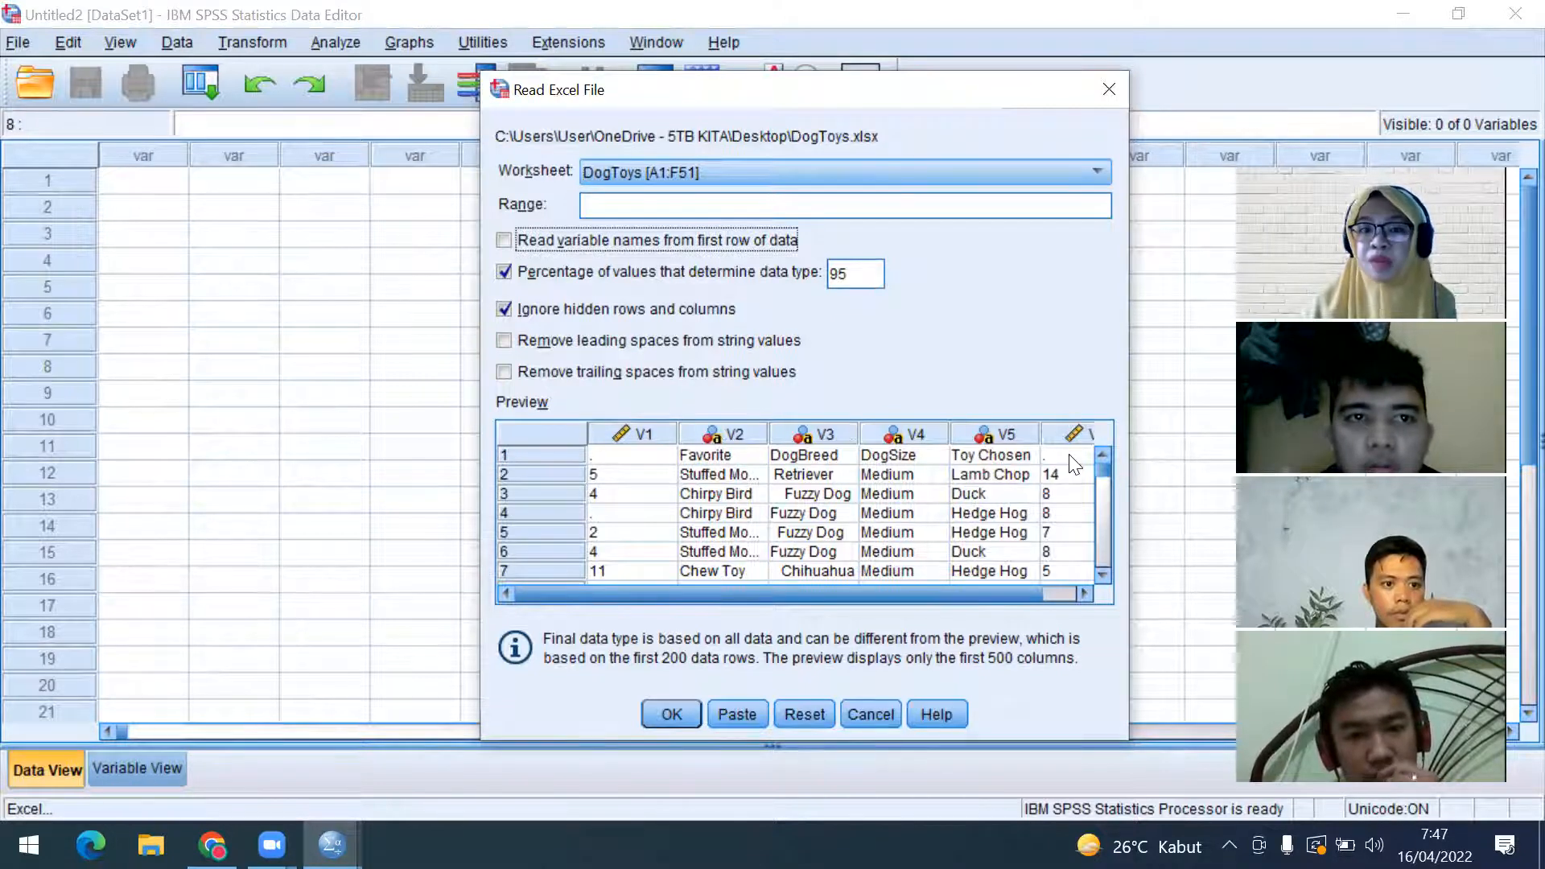
pyautogui.click(504, 241)
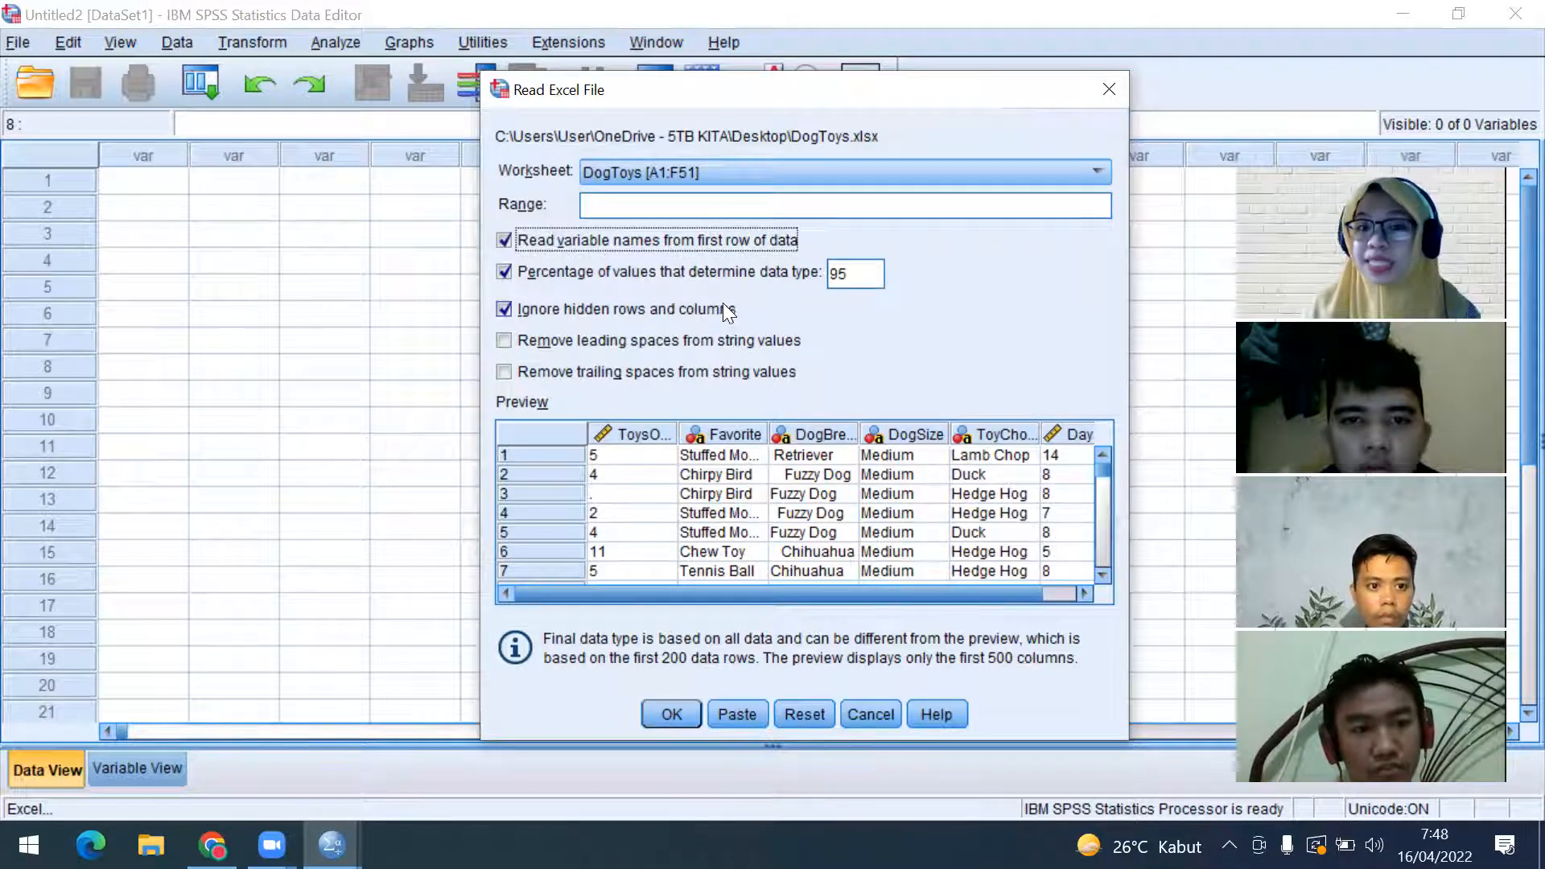
# Compare the preview with and without the percentage-based data type and the ignoring of hidden rows and columns, checking ToysOwned row 3
pyautogui.click(622, 270)
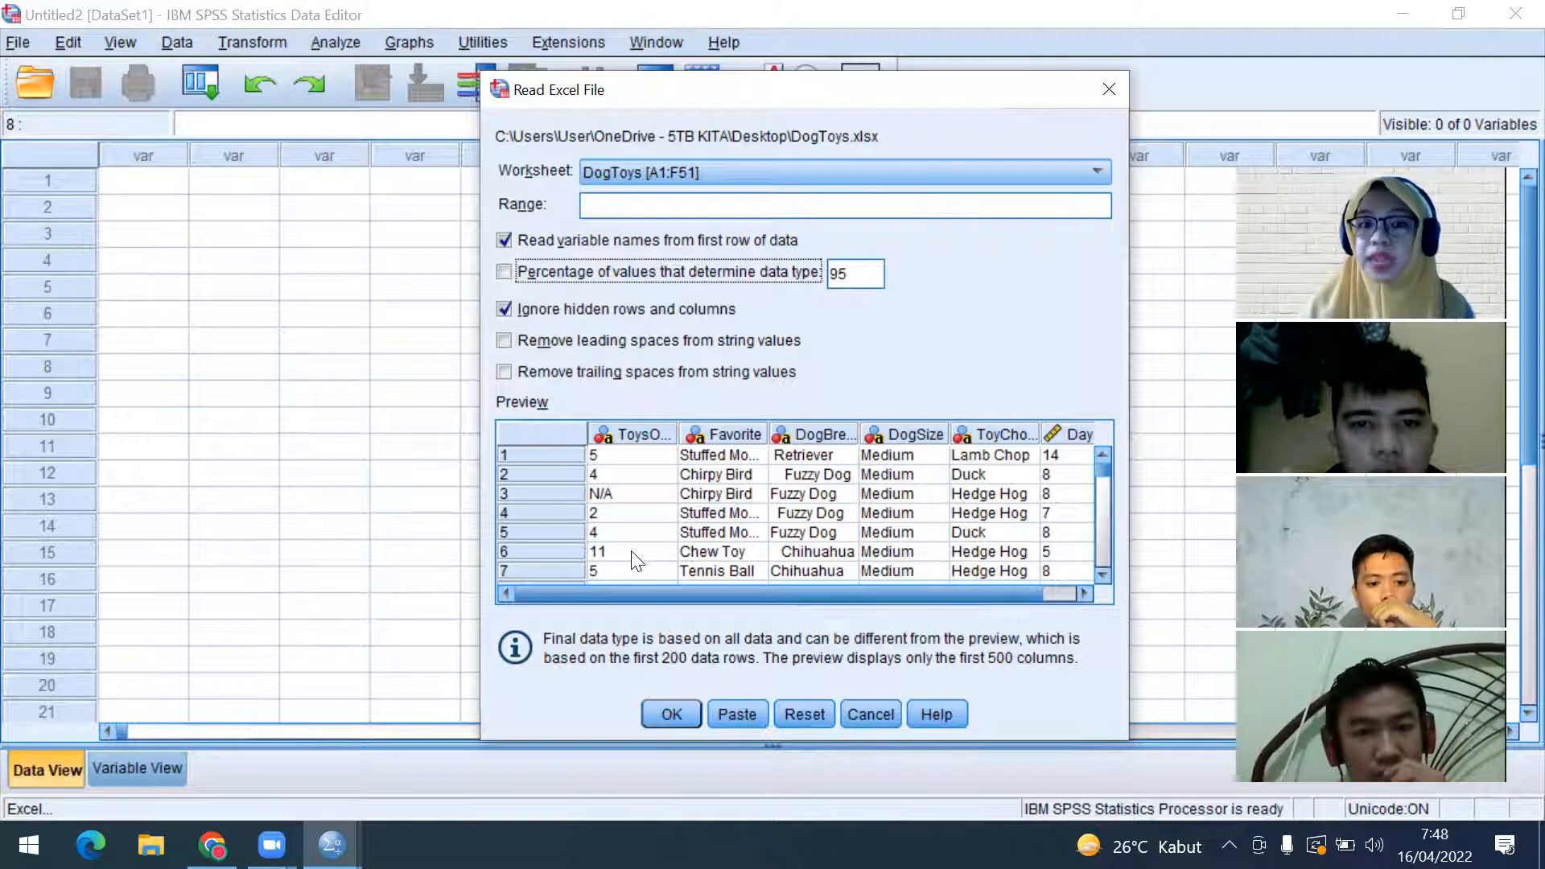
pyautogui.click(544, 274)
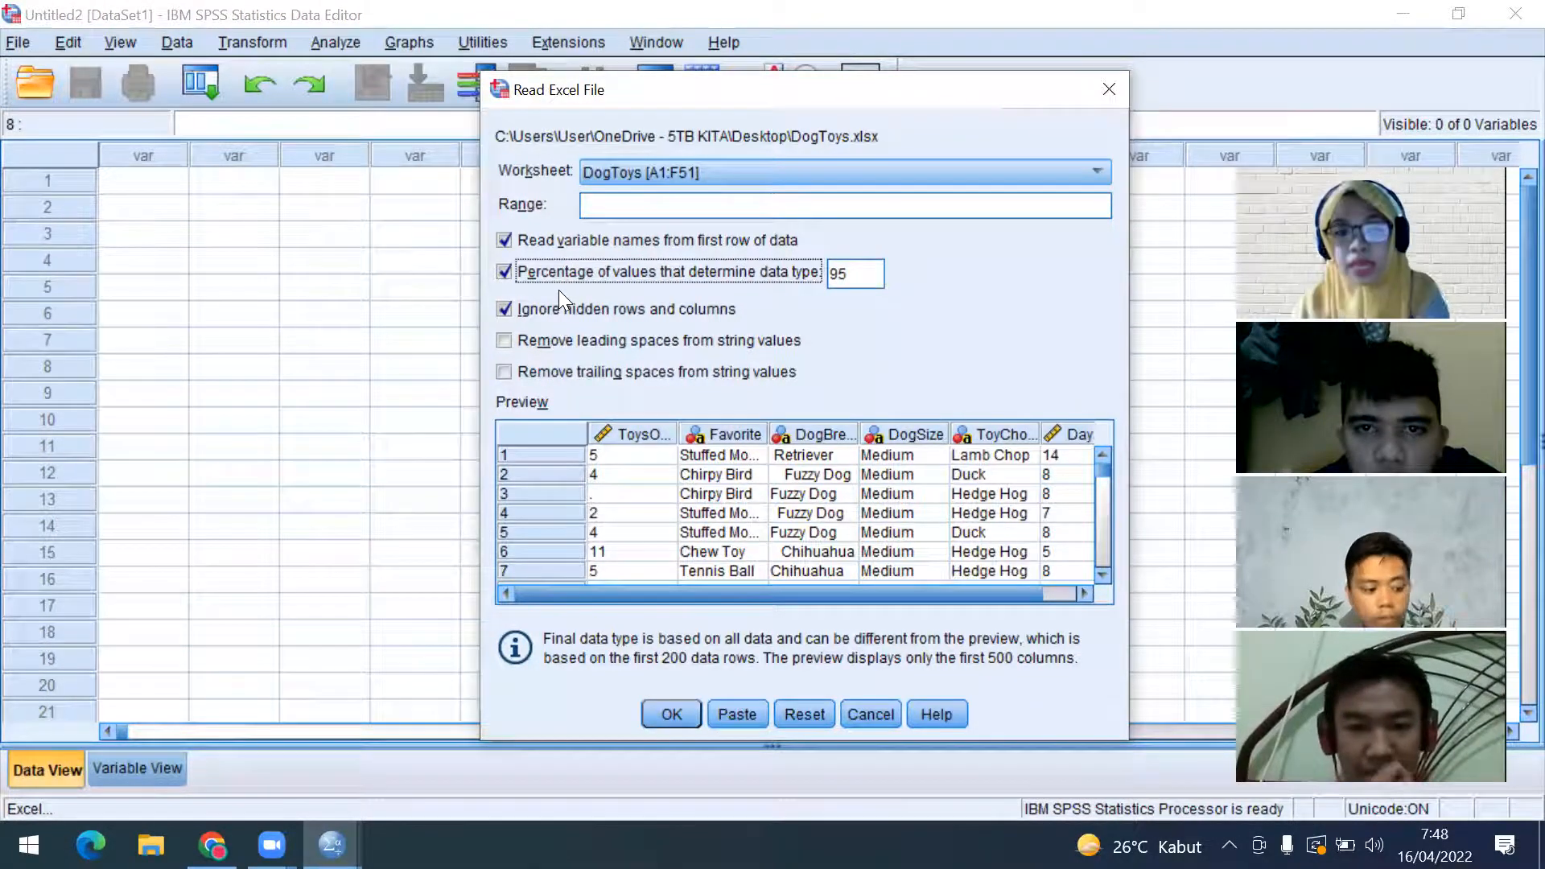
pyautogui.click(634, 493)
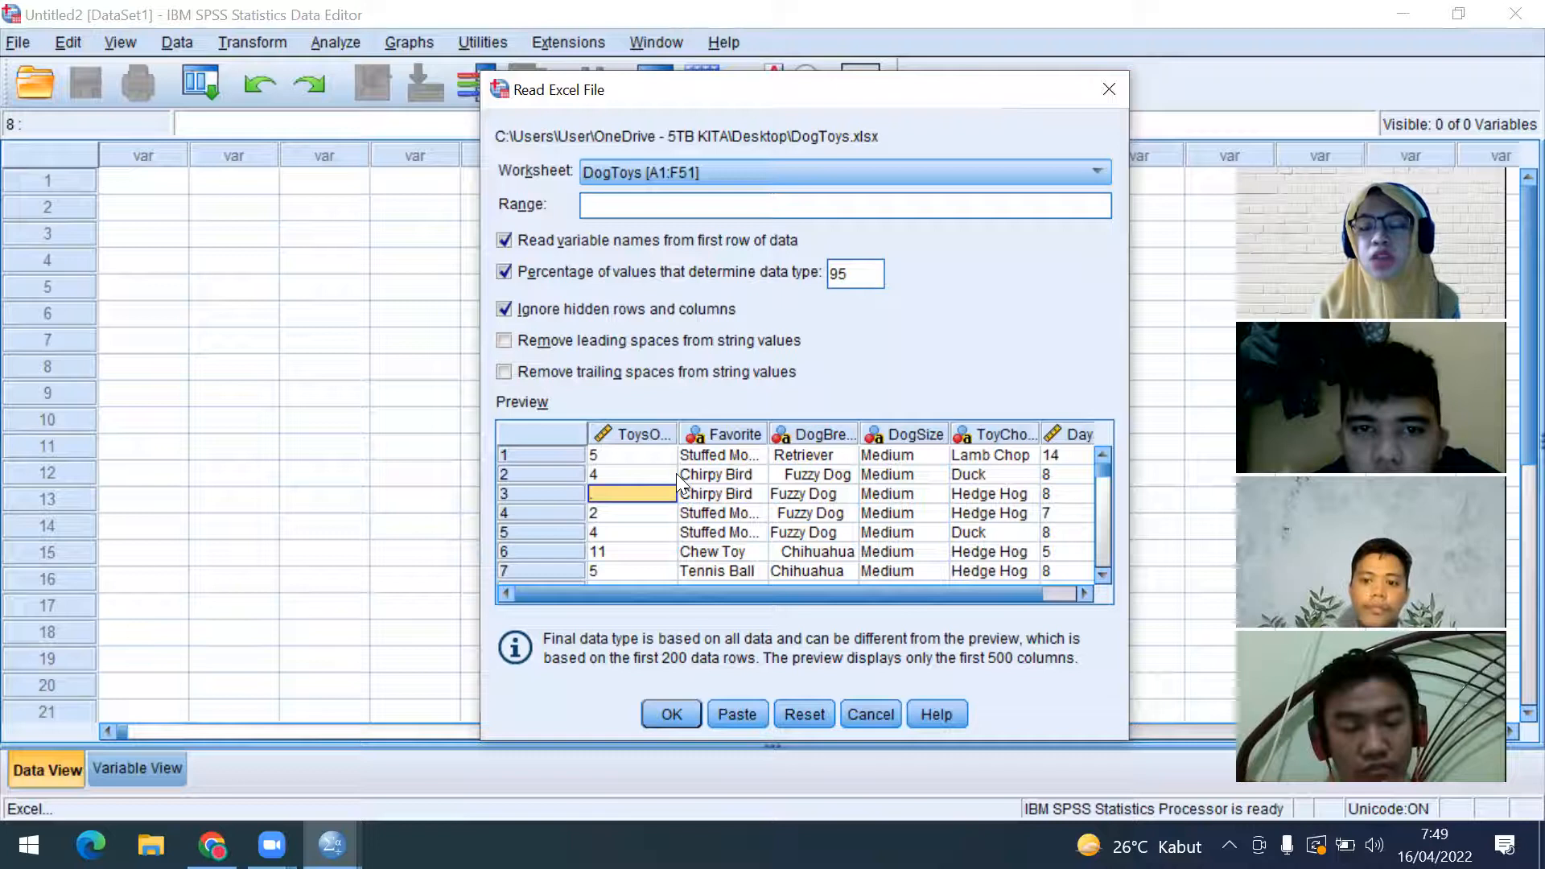
pyautogui.click(578, 308)
pyautogui.click(578, 308)
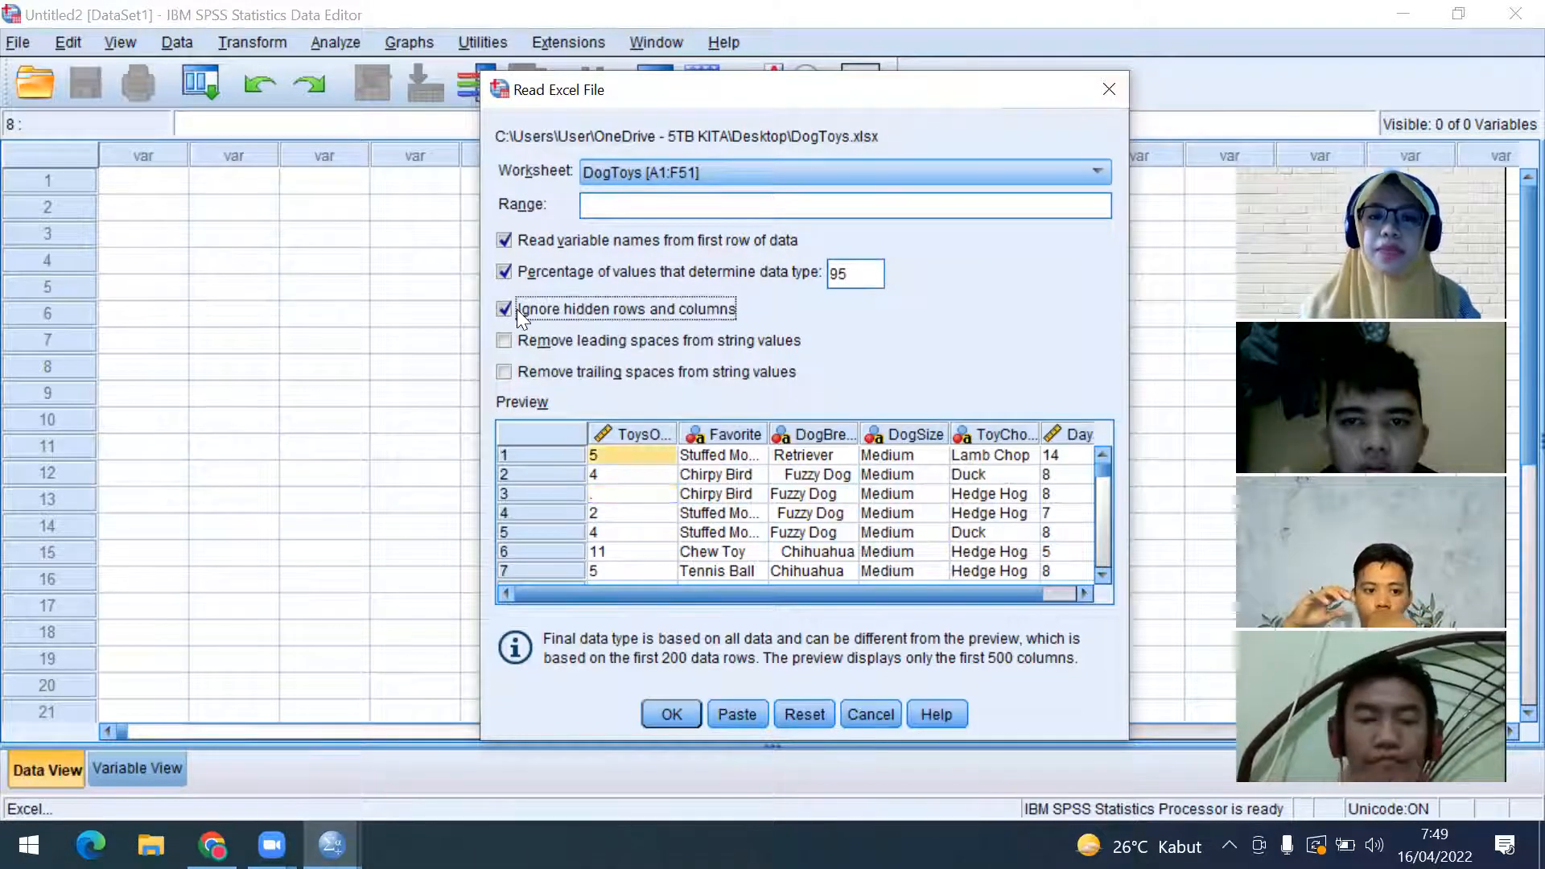
pyautogui.click(517, 309)
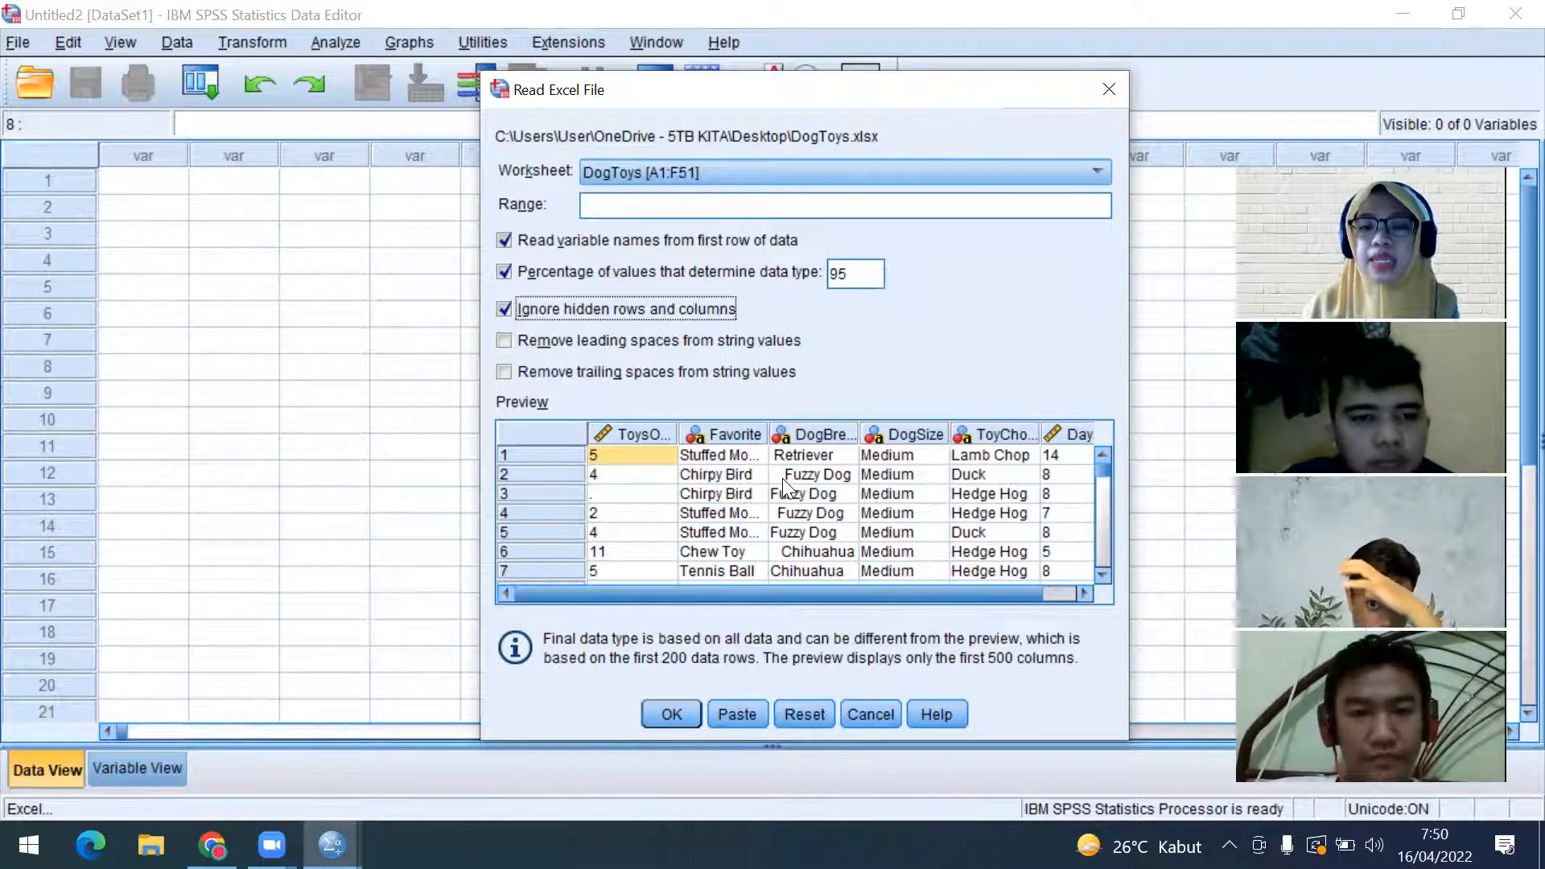
# Import the DogToys worksheet with leading spaces removed from string values
pyautogui.click(526, 346)
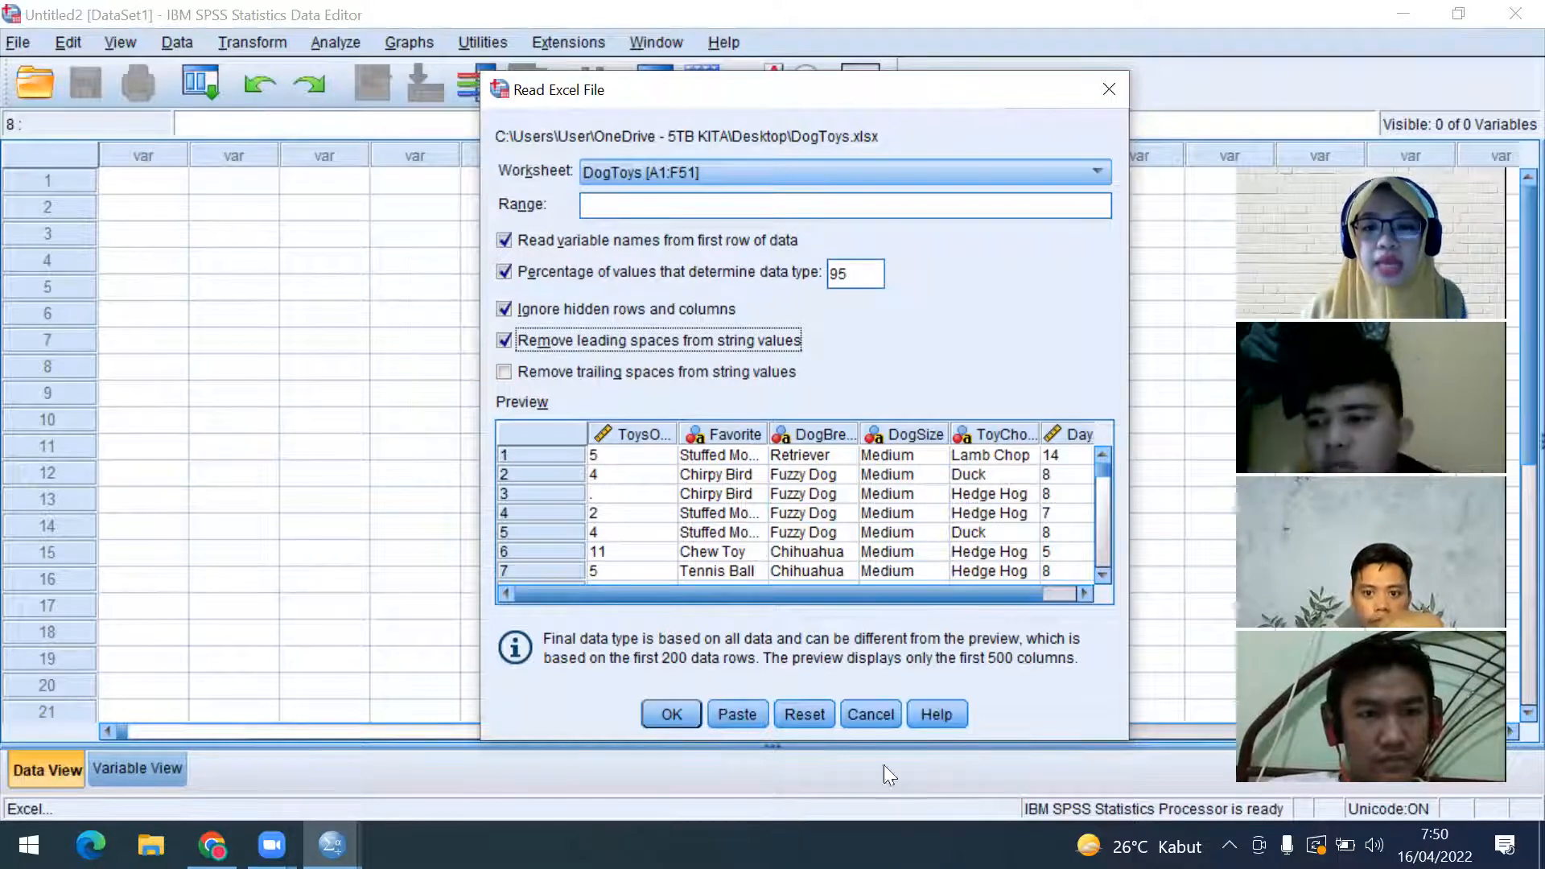
pyautogui.click(673, 713)
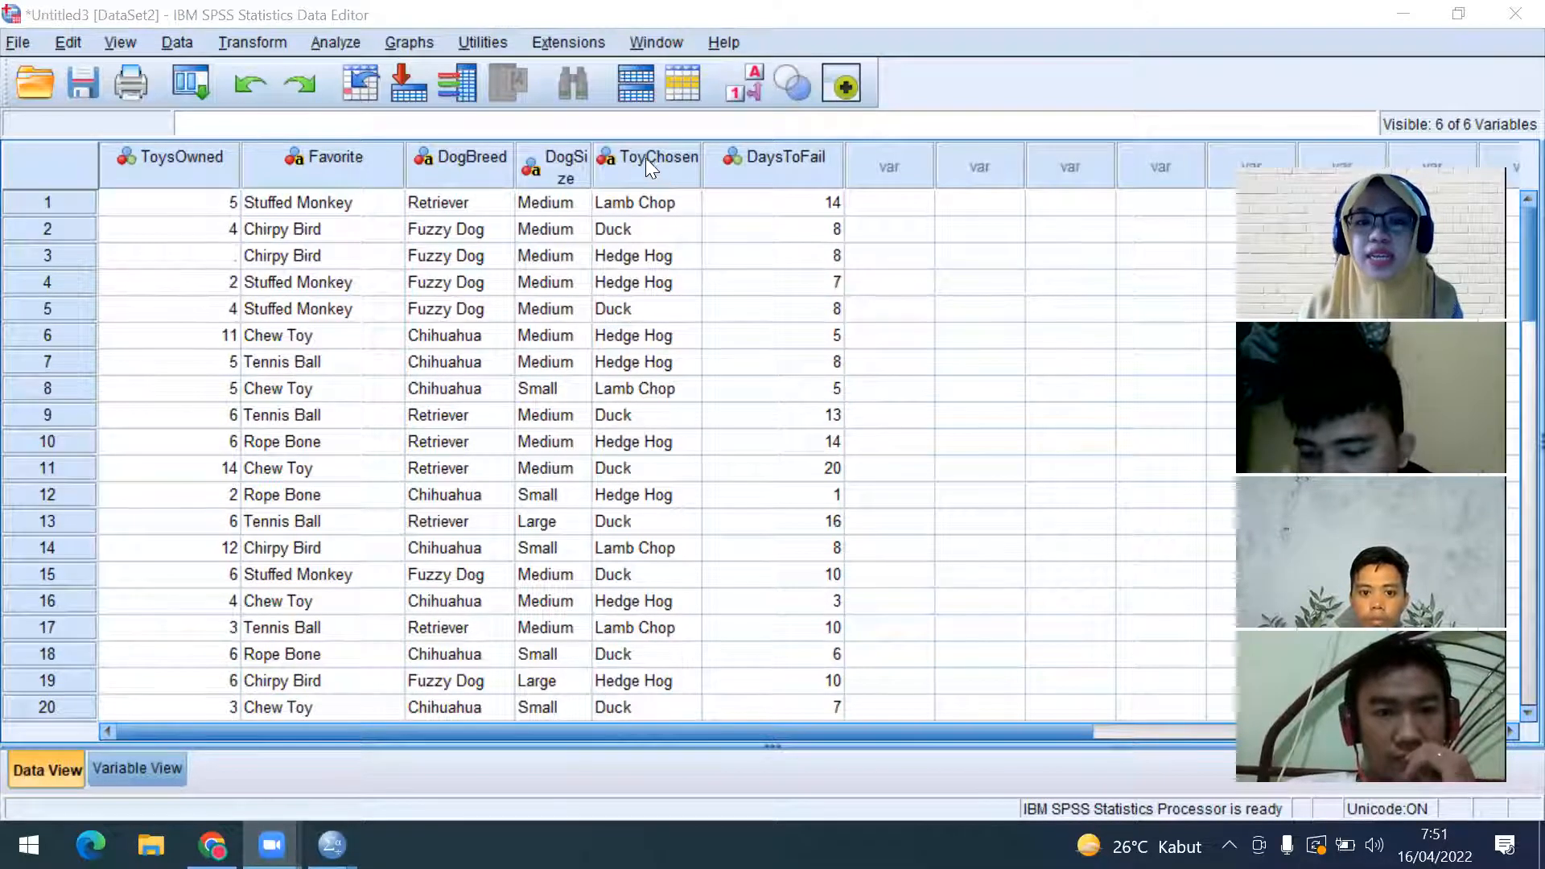
# Examine the imported ToyChosen variable's name and label in the variable definitions and compare them with the data sheet
pyautogui.moveTo(638, 160)
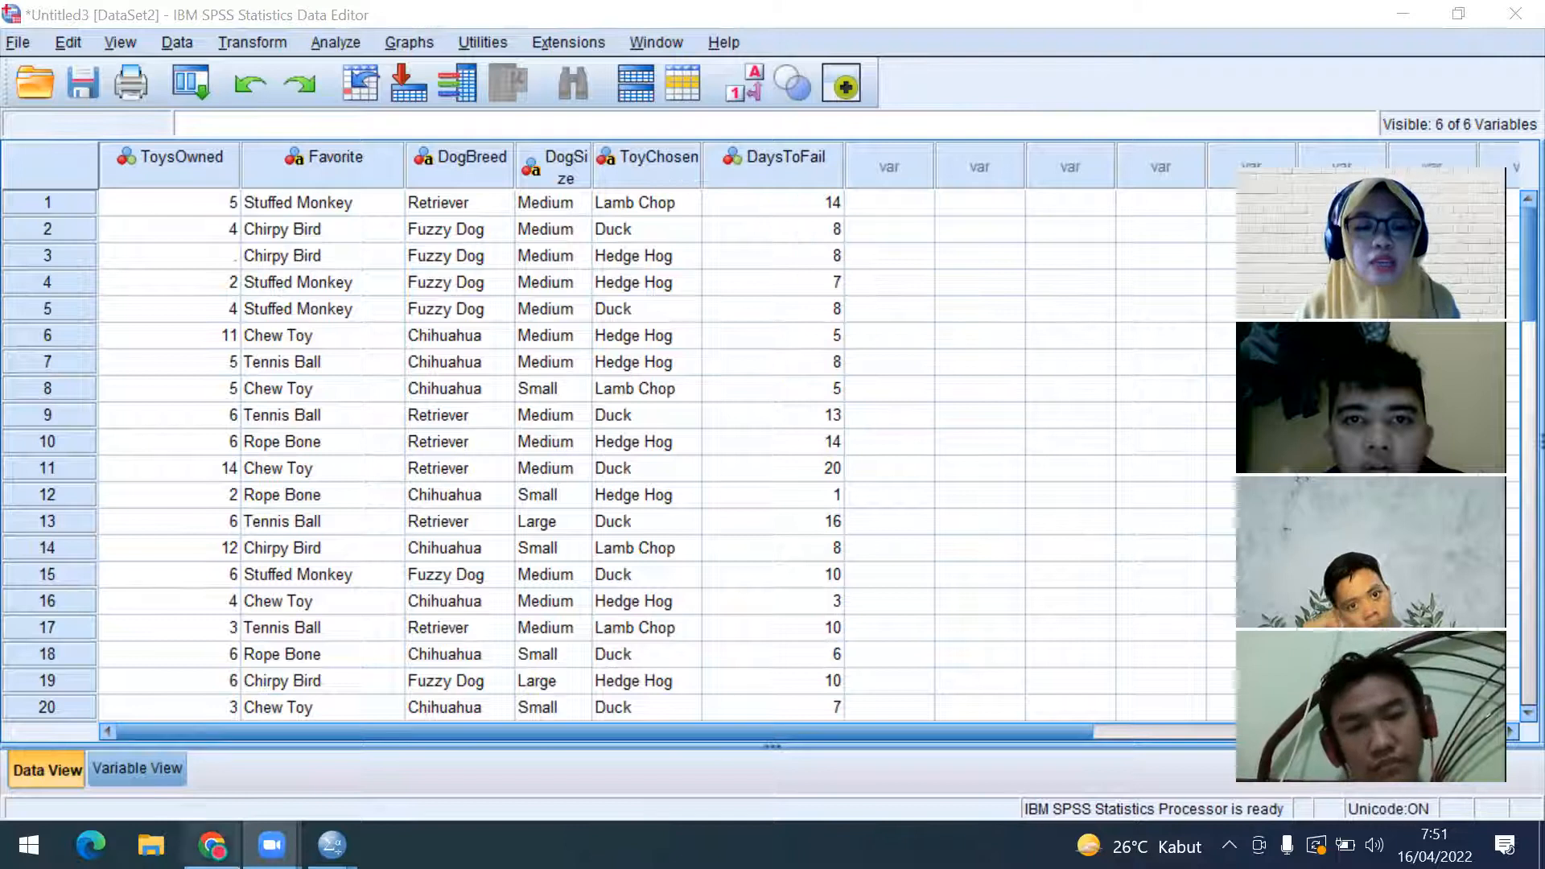
pyautogui.click(121, 764)
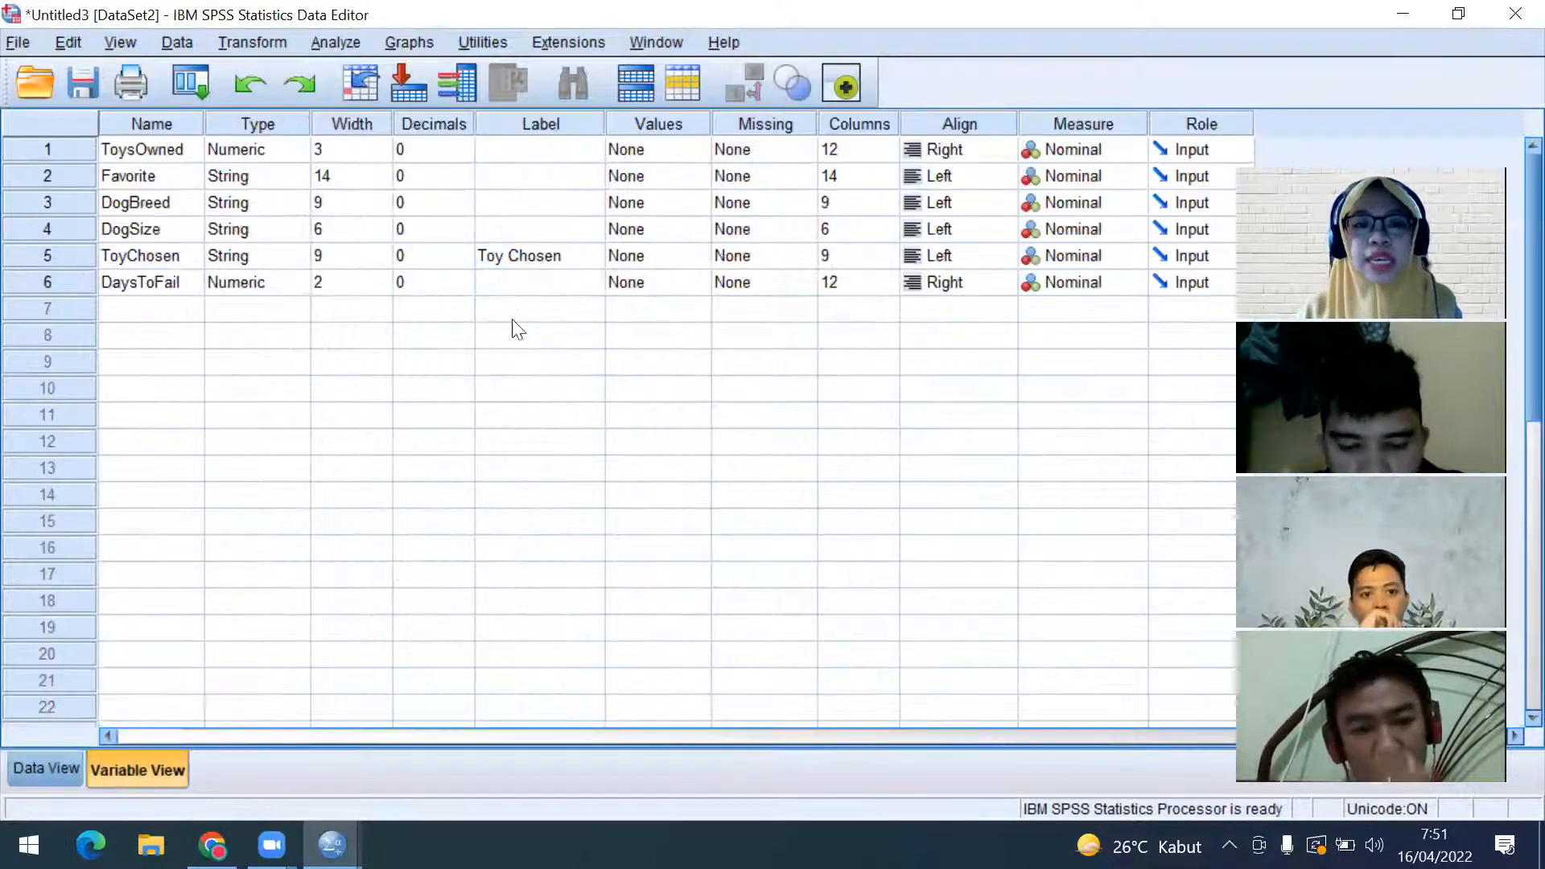
pyautogui.click(551, 256)
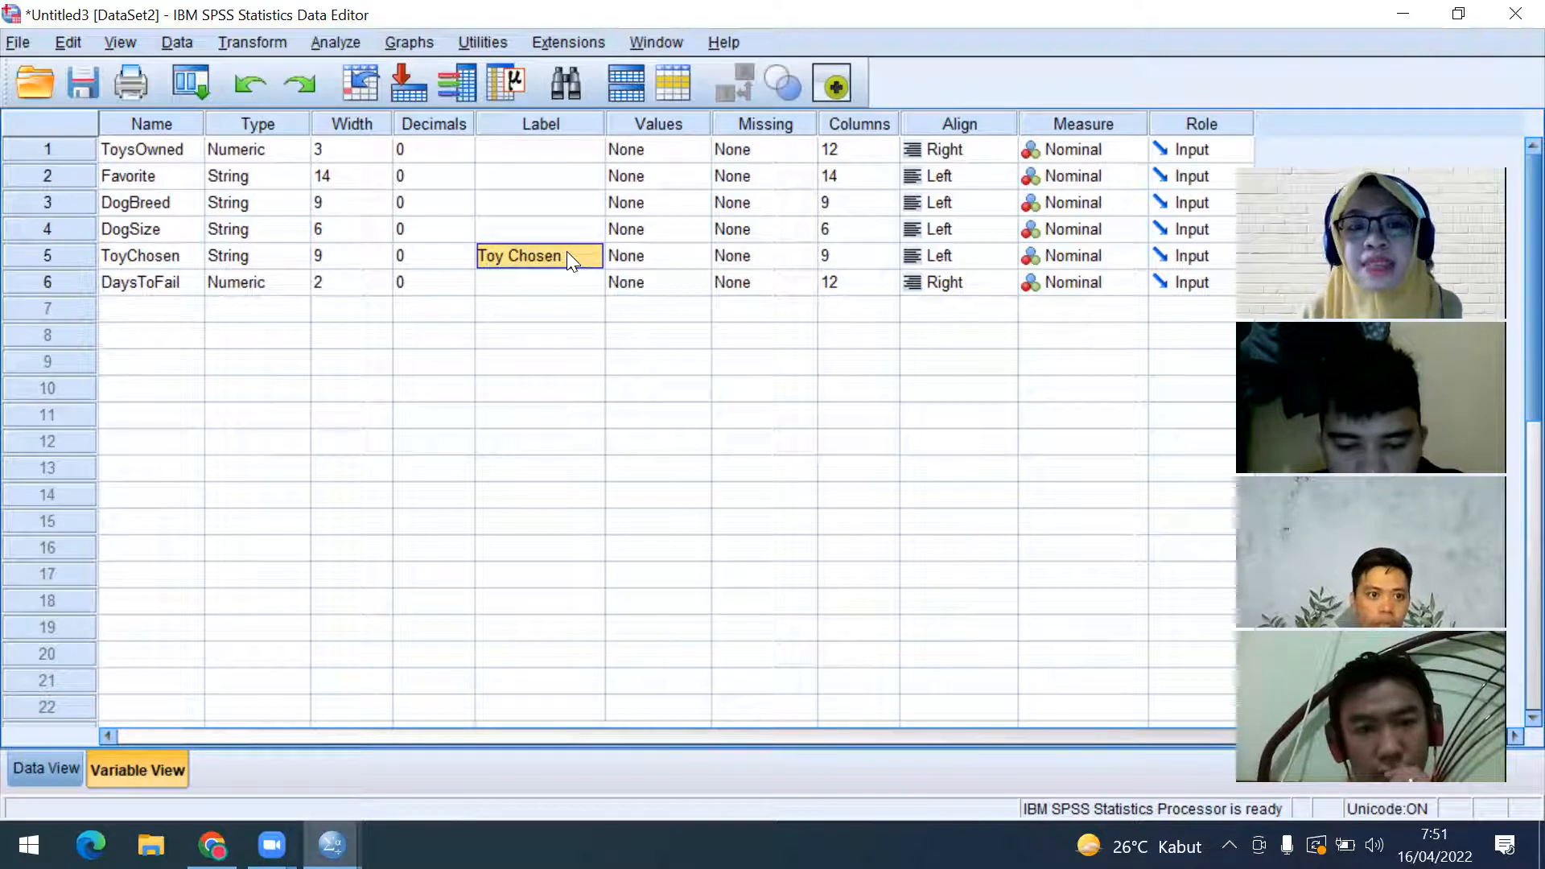
pyautogui.click(127, 265)
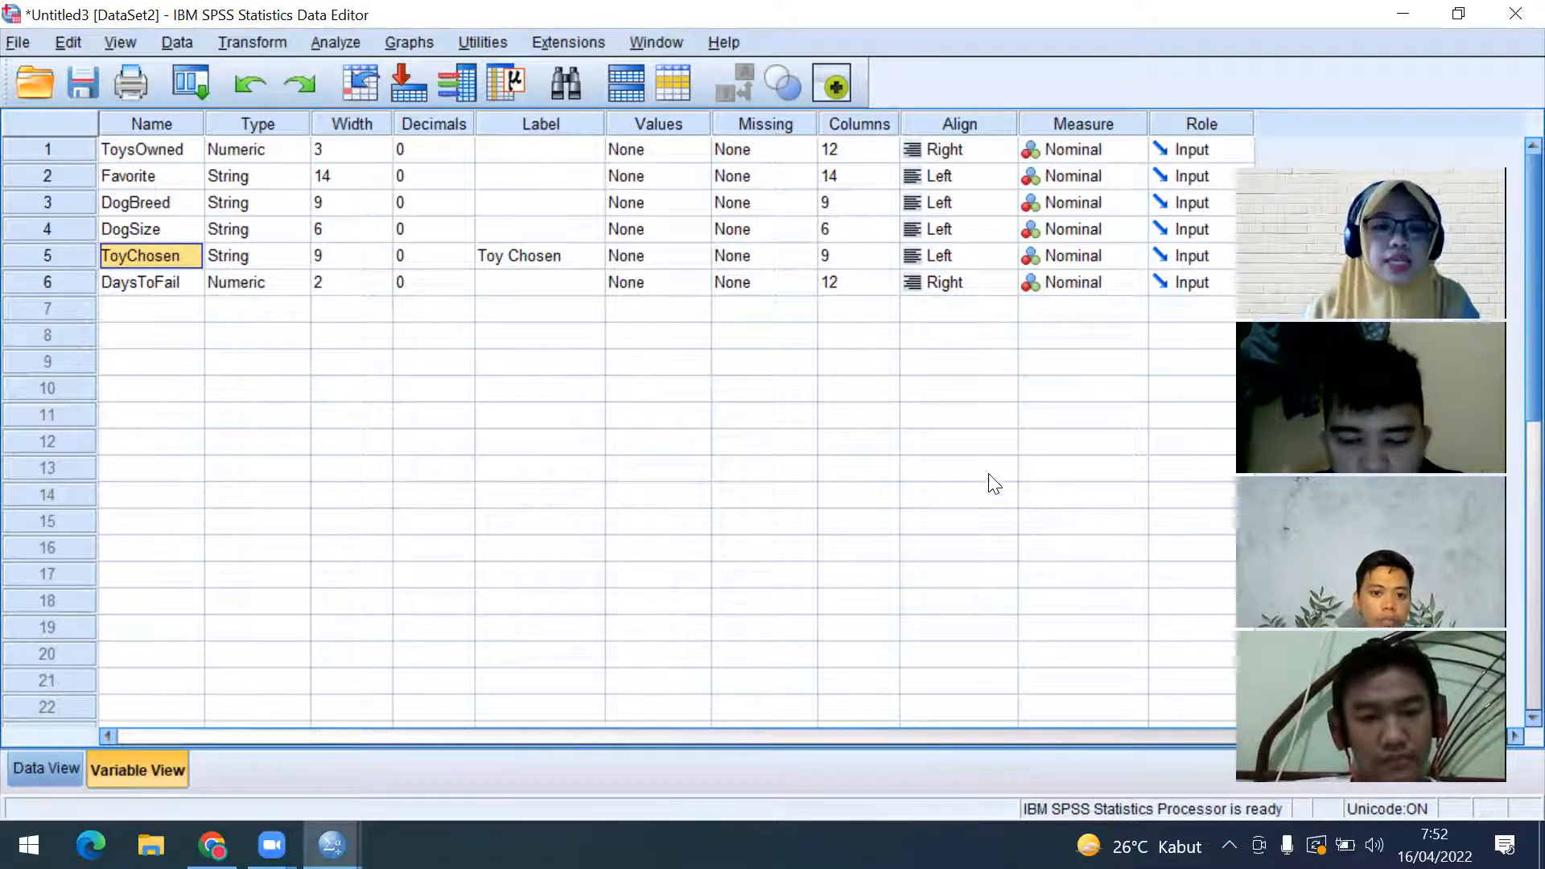
pyautogui.click(42, 766)
pyautogui.click(120, 771)
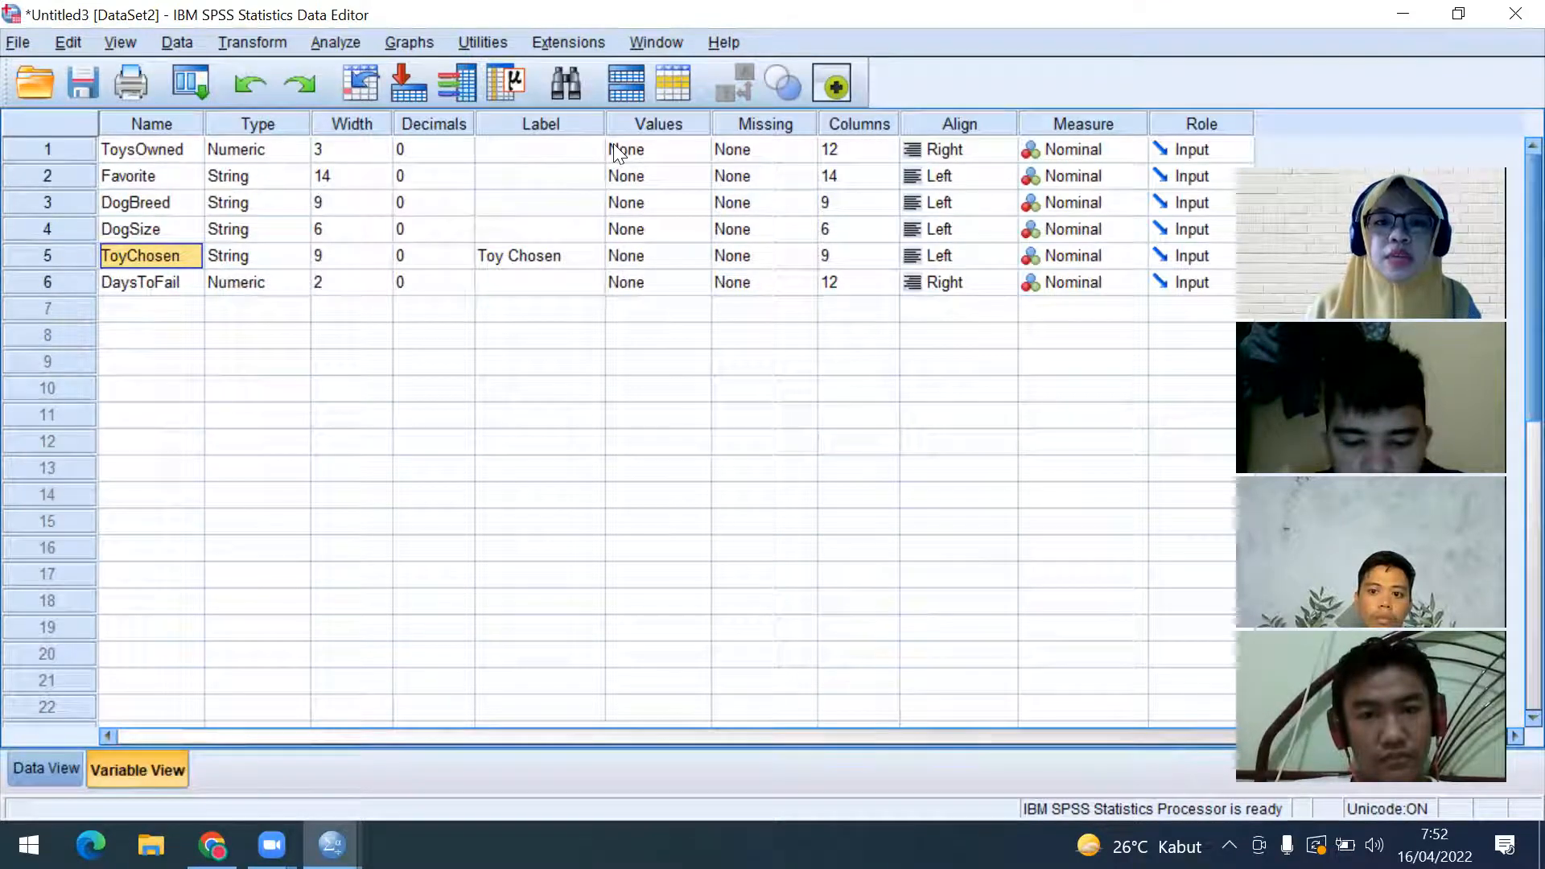
# Widen the Label column and label the ToysOwned variable "Mainan yang dipinjam"
pyautogui.moveTo(604, 125); pyautogui.dragTo(805, 126)
pyautogui.click(793, 150)
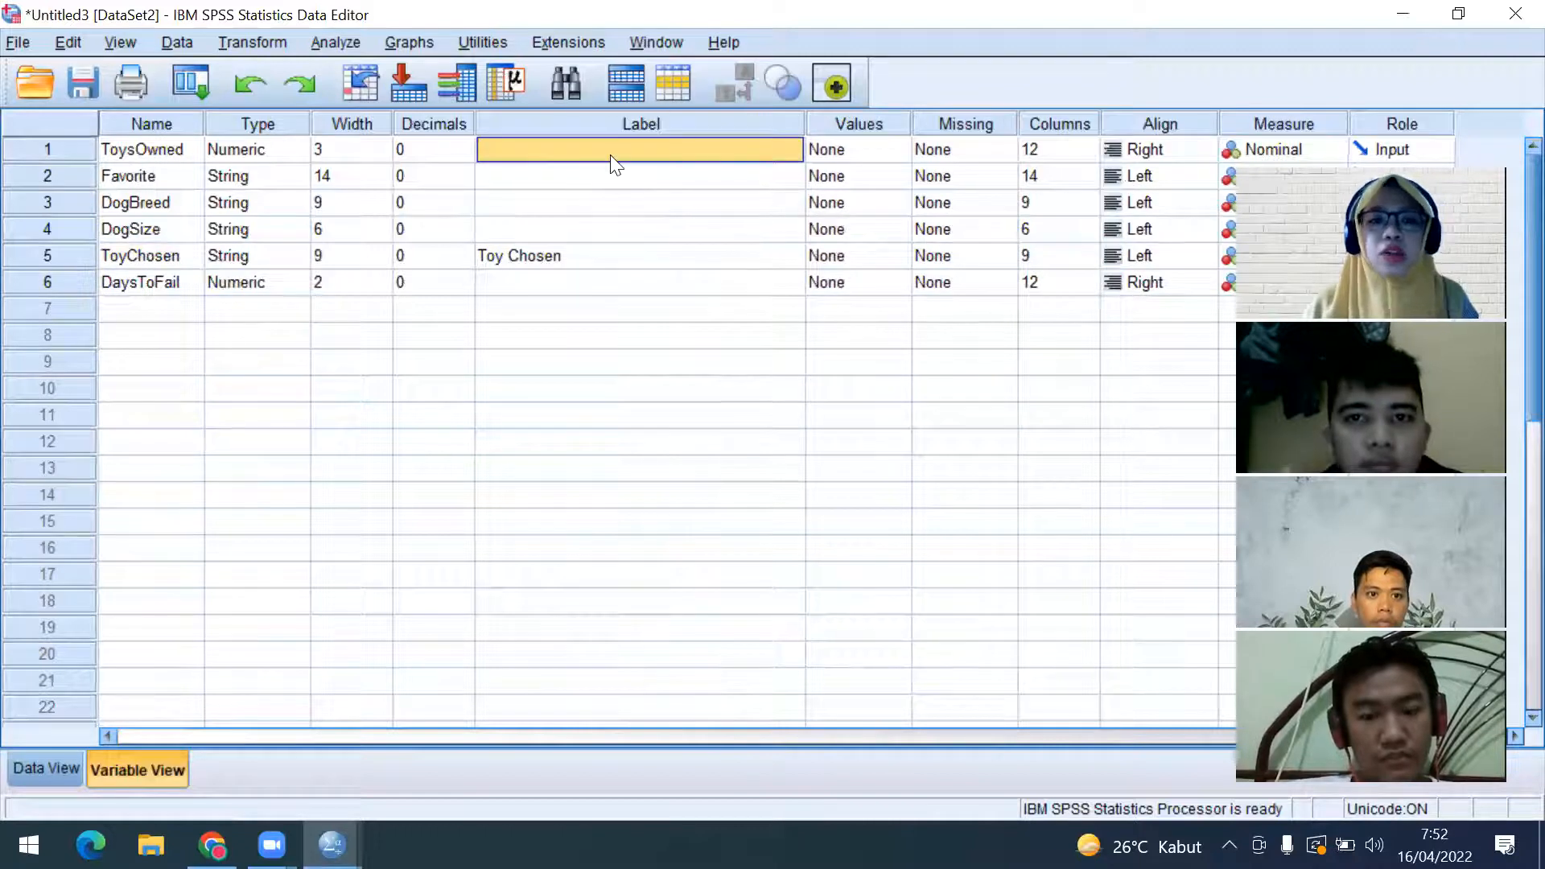
pyautogui.write('Mainan yang')
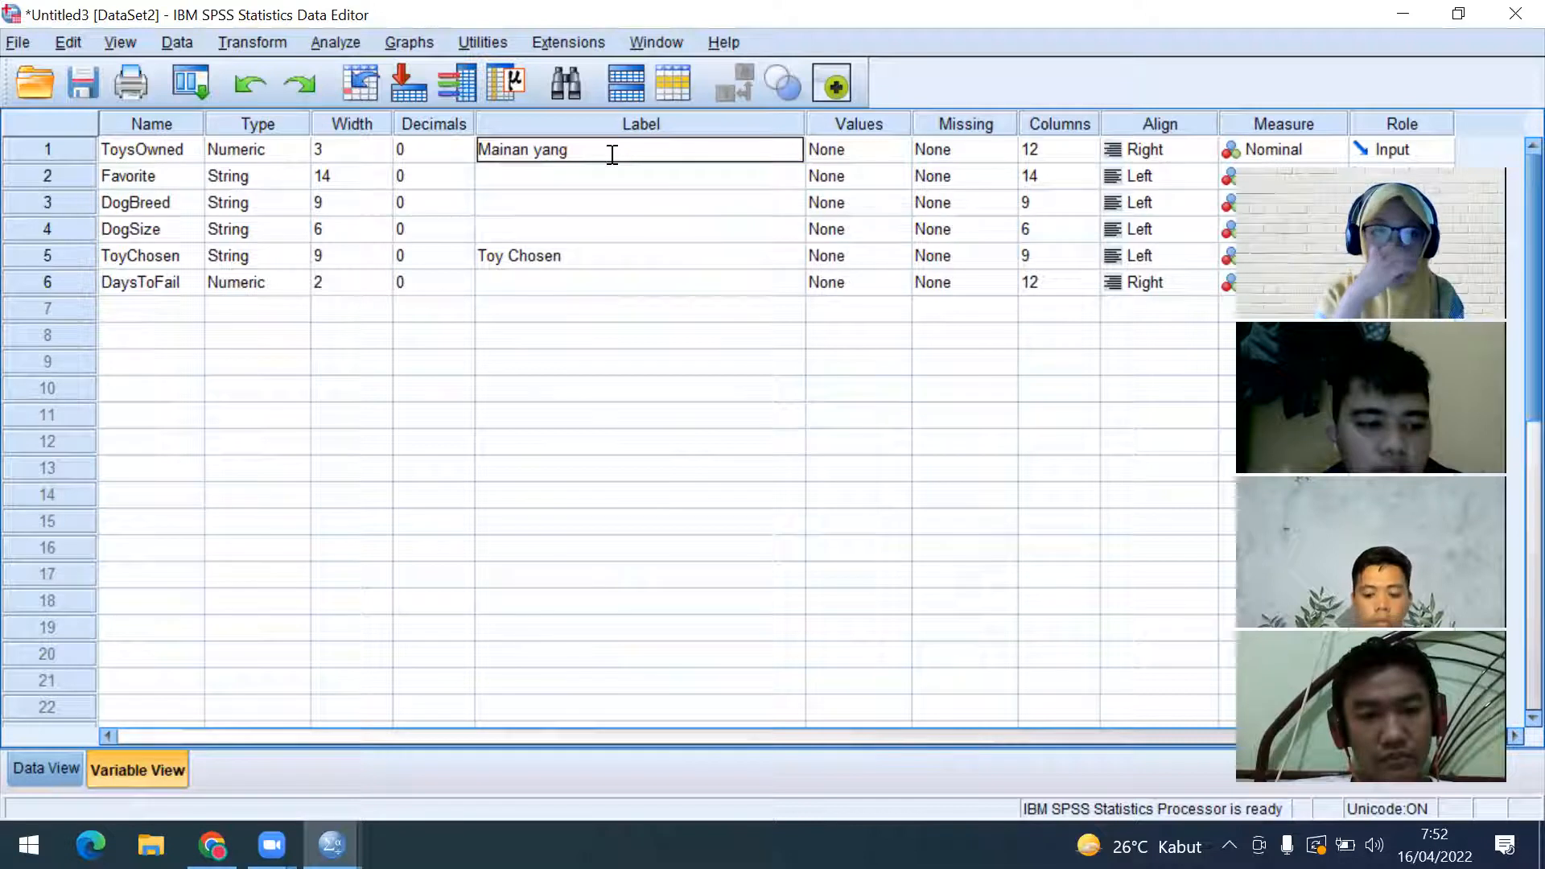
pyautogui.write(' dipinjam')
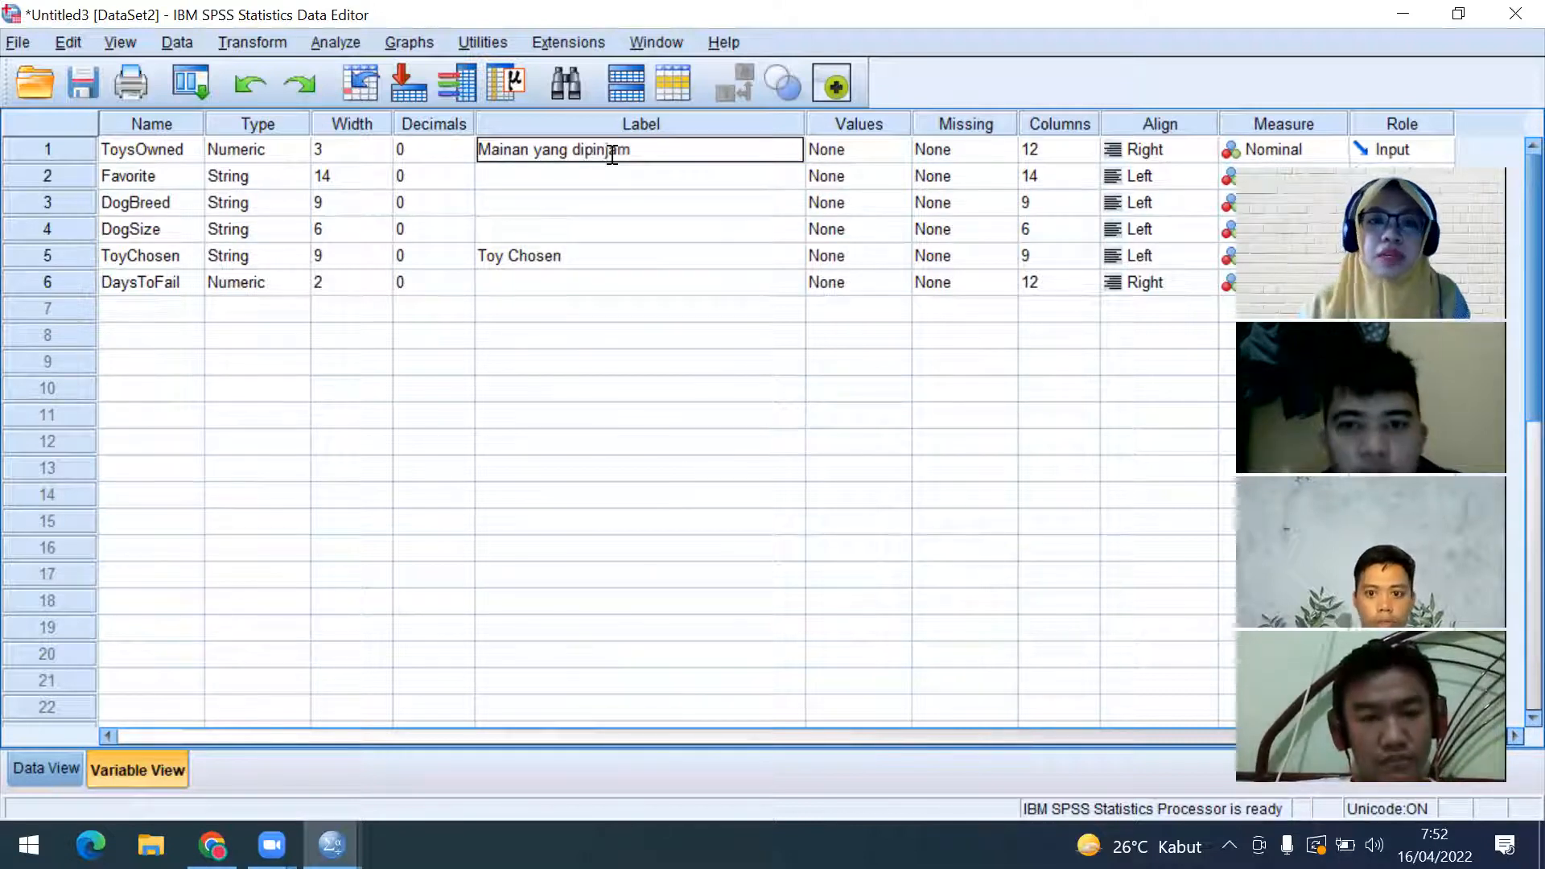
# Label the Favorite variable "Mainan Favorit"
pyautogui.click(583, 175)
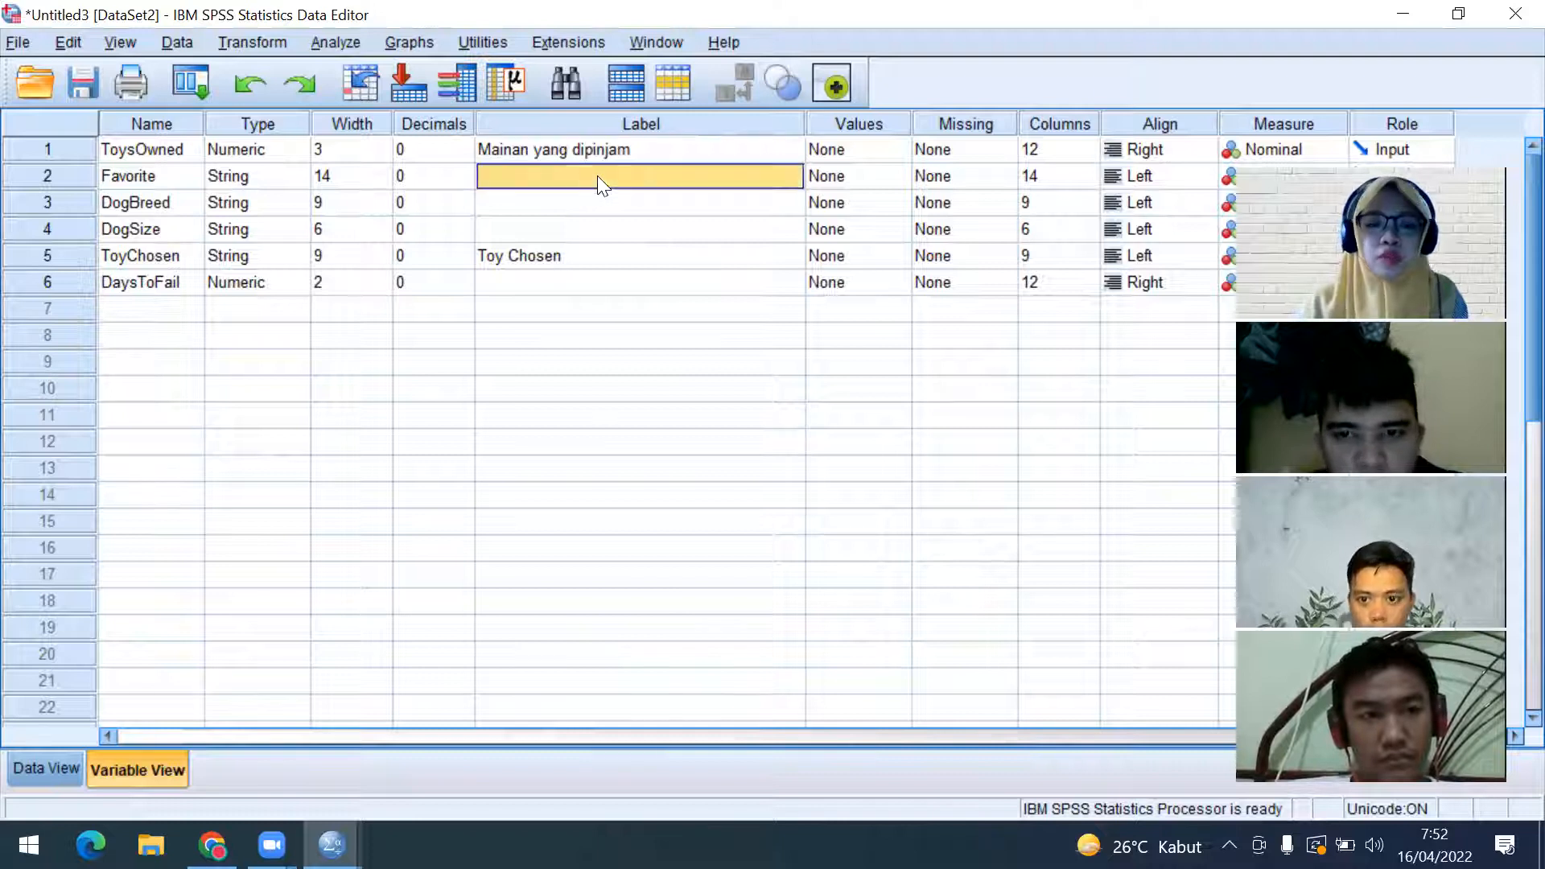
pyautogui.write('mainan')
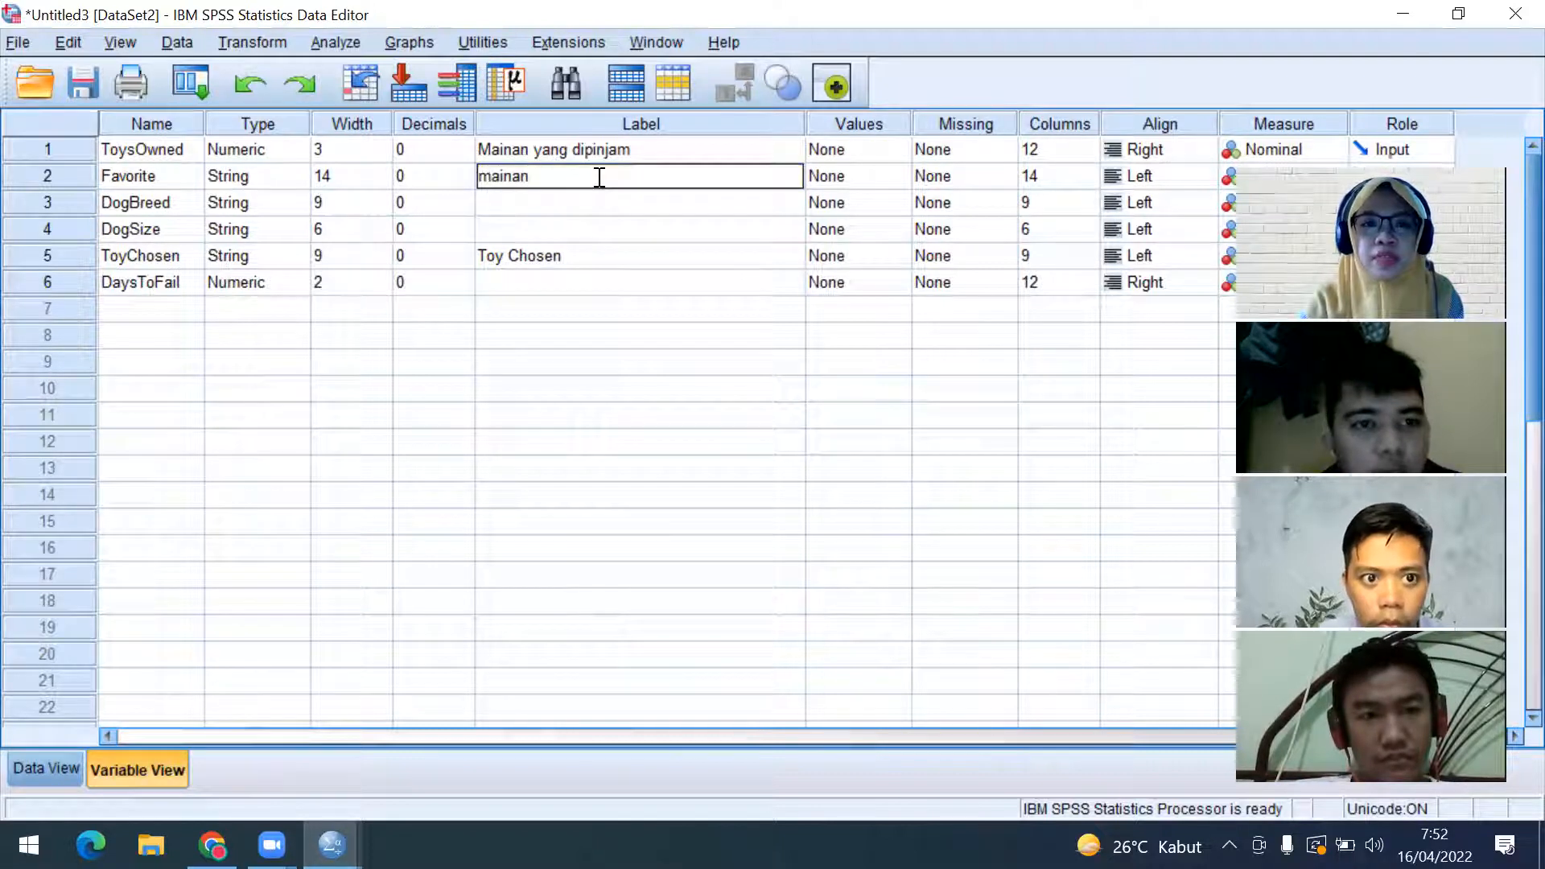
pyautogui.press('BackSpace')
pyautogui.press('BackSpace')
pyautogui.press('BackSpace')
pyautogui.press('BackSpace')
pyautogui.press('BackSpace')
pyautogui.press('BackSpace')
pyautogui.write('Mainan Favoie')
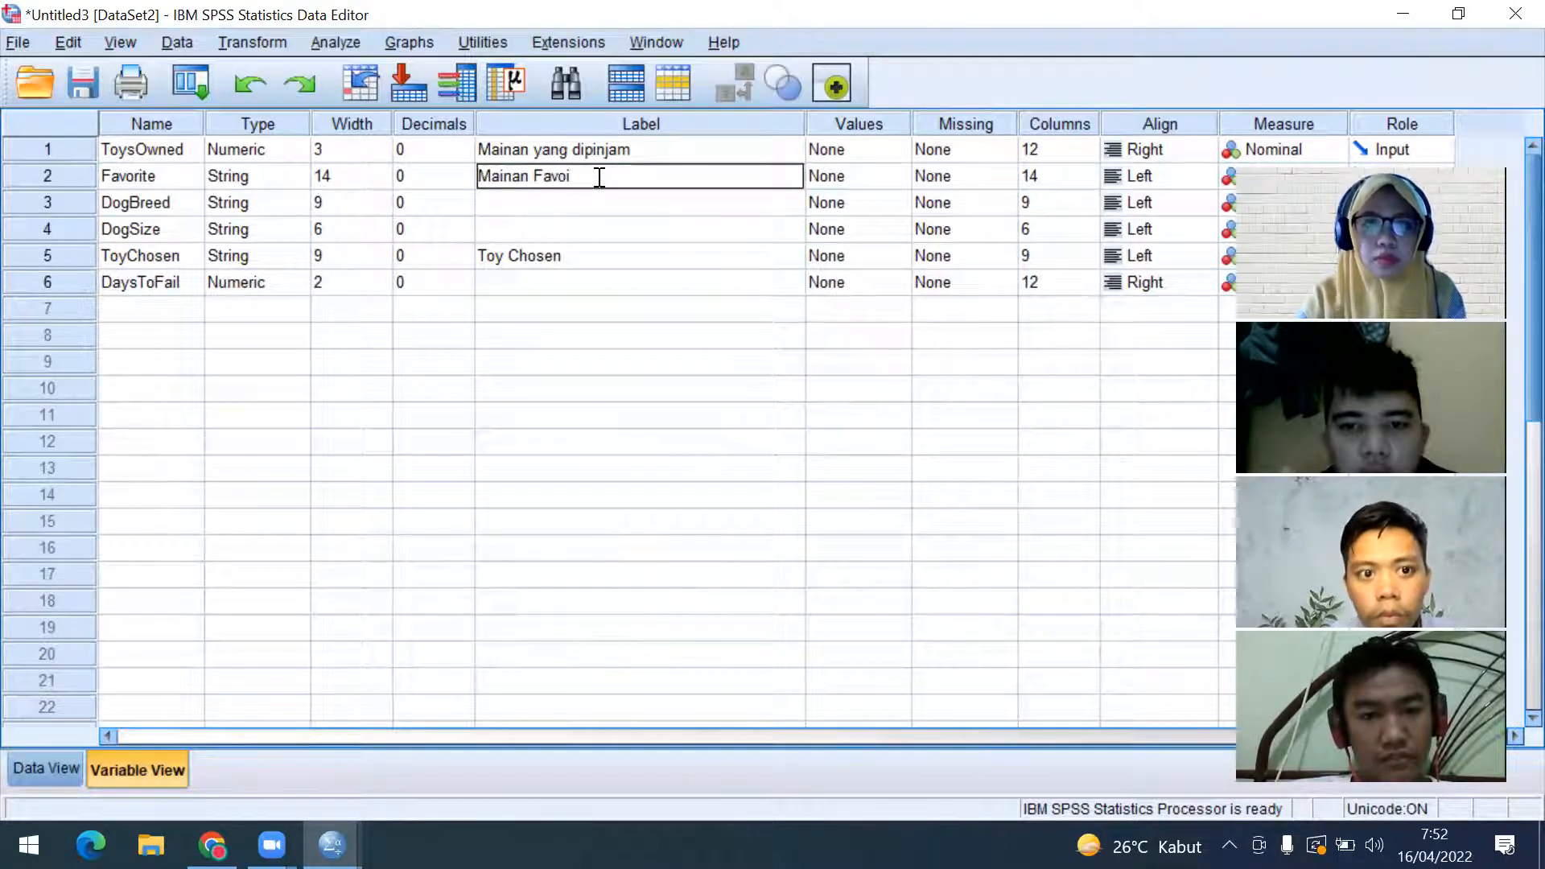
pyautogui.press('BackSpace')
pyautogui.write('rit')
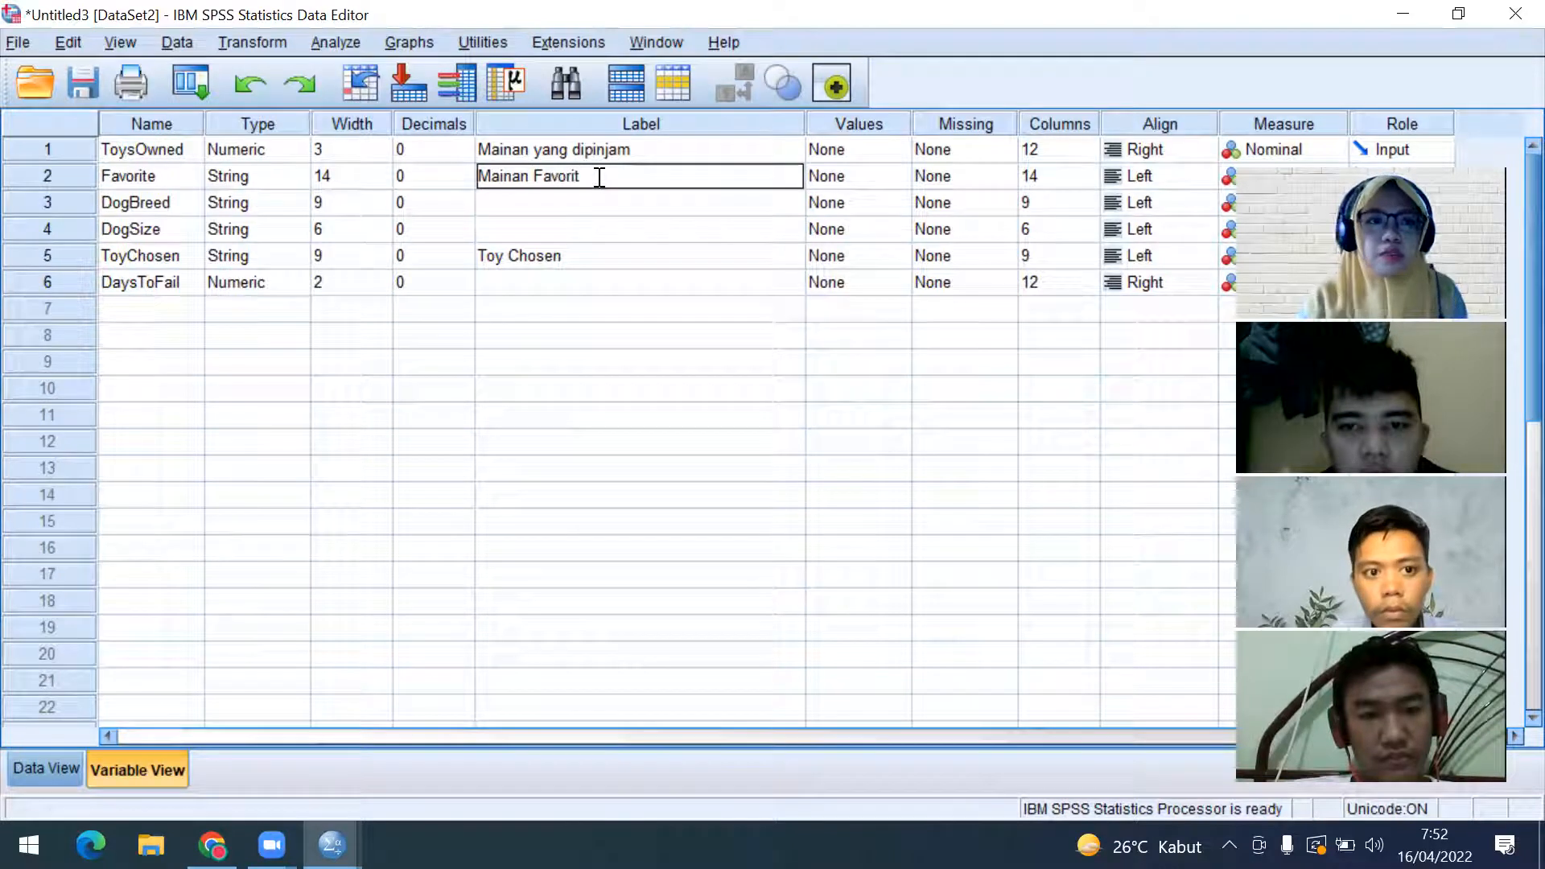
# Label the DogBreed variable "Jenis Keturunan Anjing" and the DogSize variable "Ukuran Anjing"
pyautogui.click(596, 197)
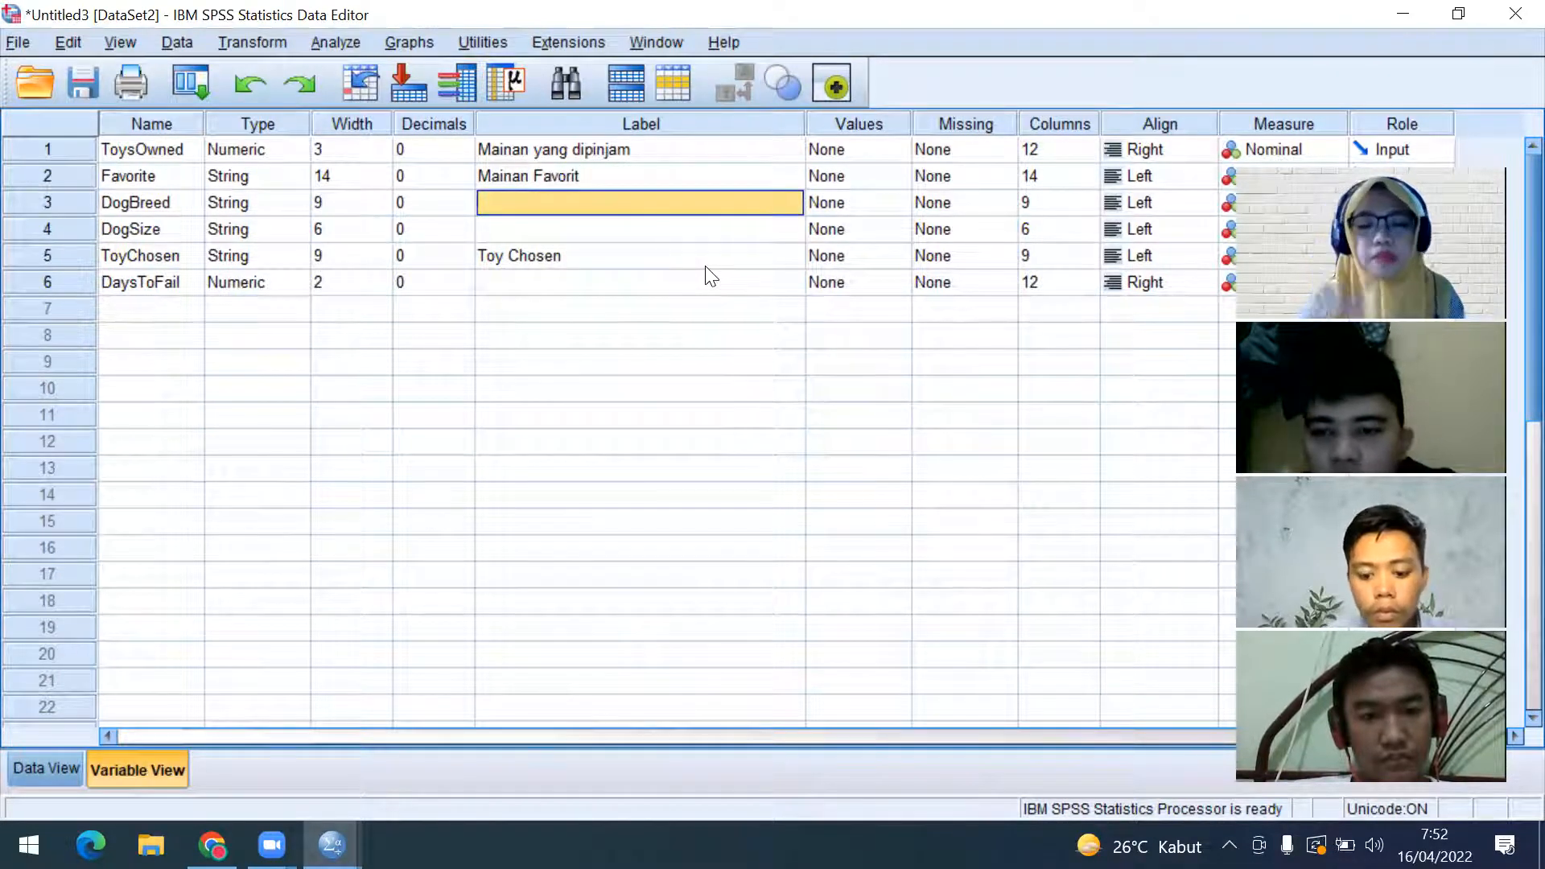
pyautogui.write('Jenis Keturunan Anj')
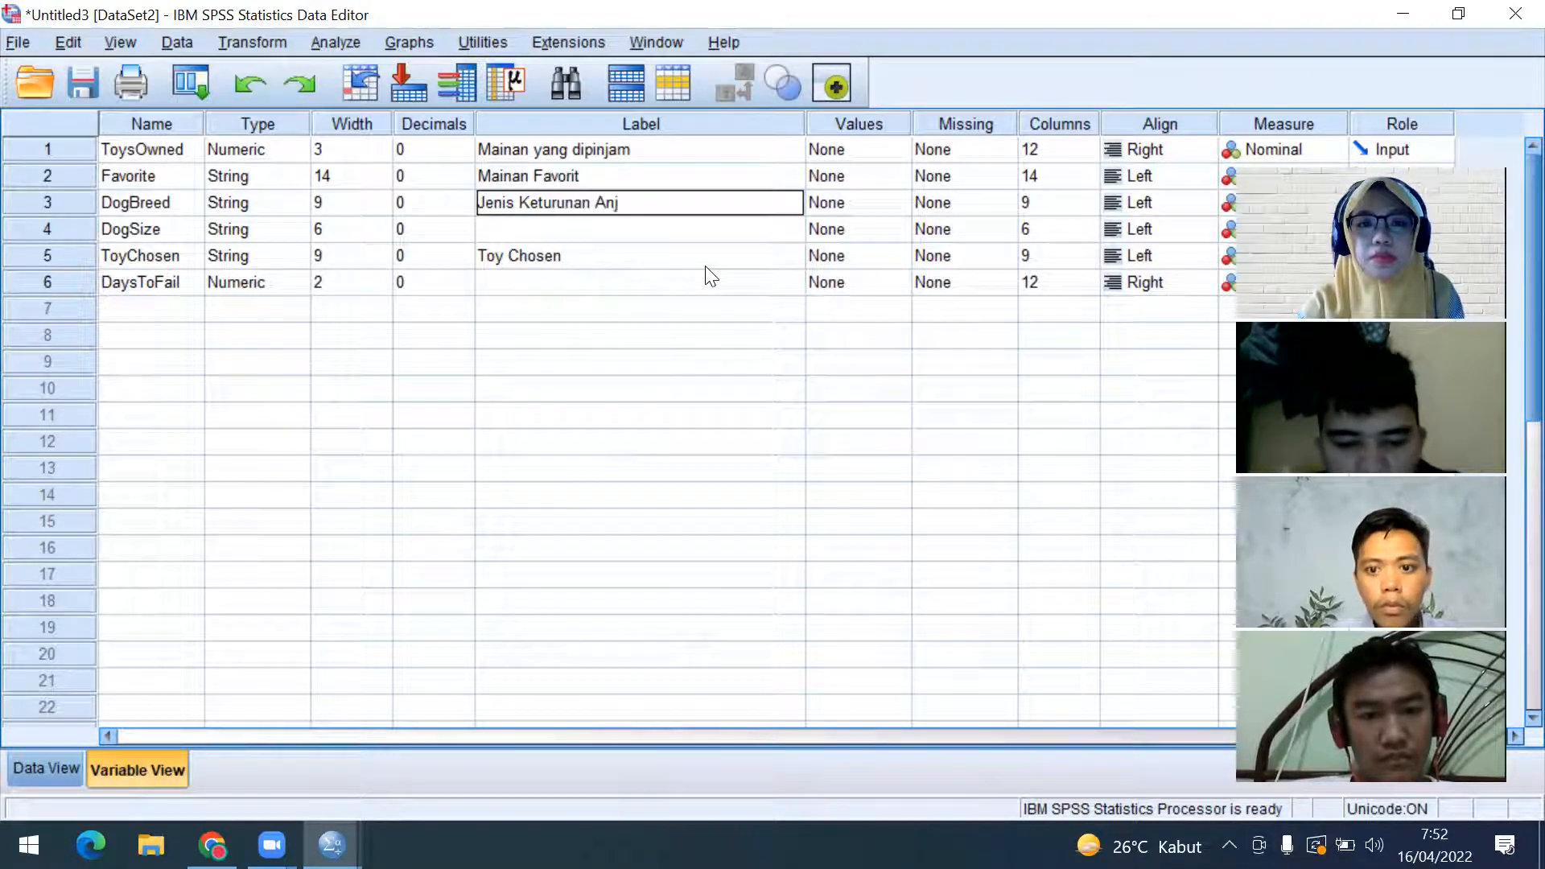
pyautogui.write('ing')
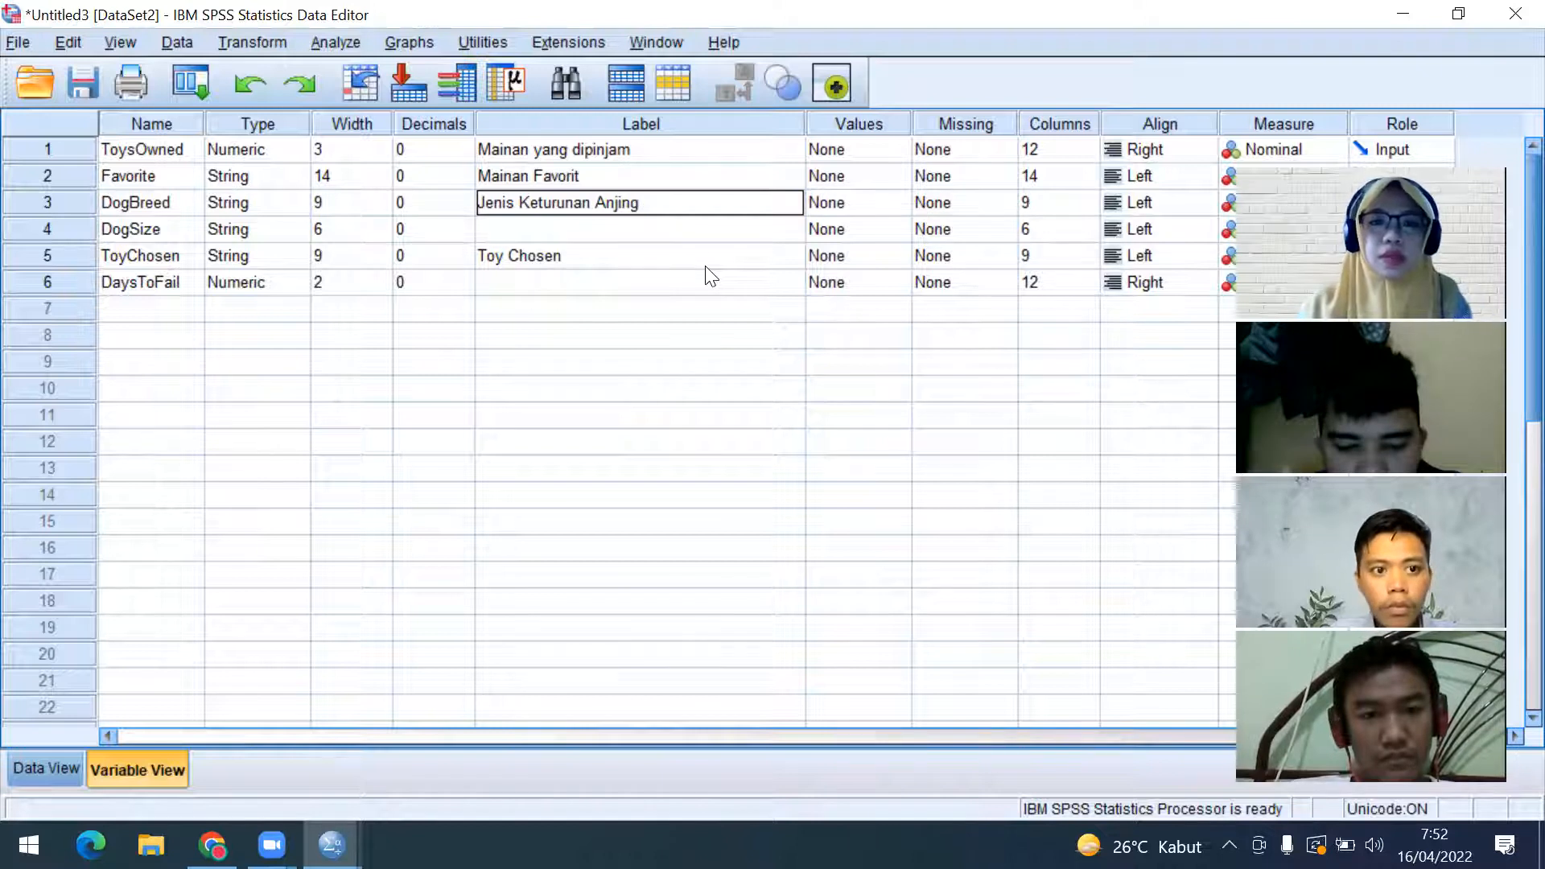
pyautogui.click(701, 239)
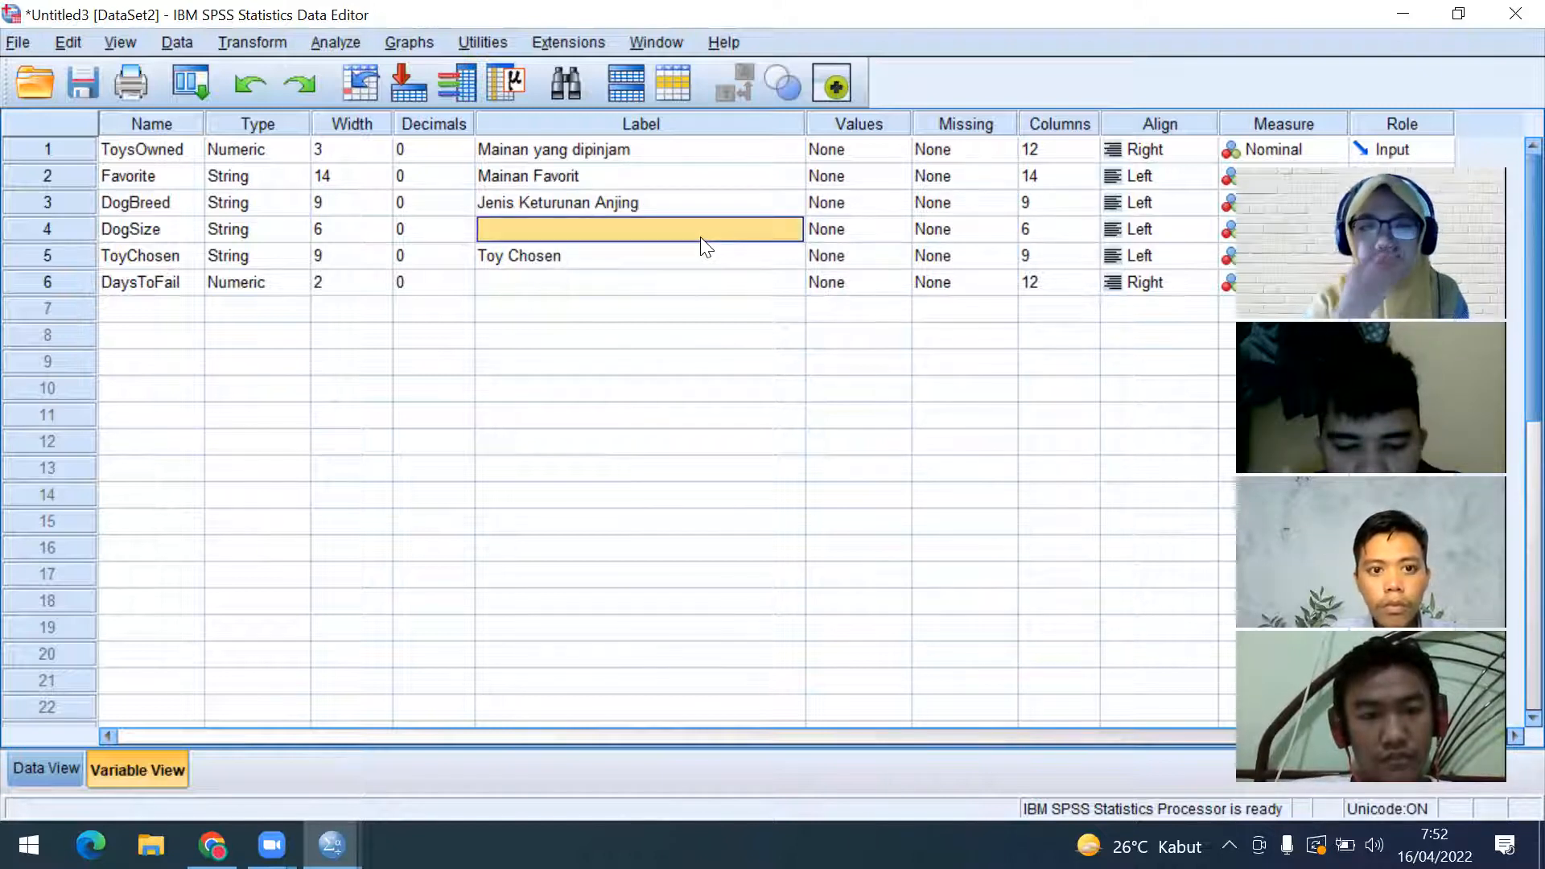
pyautogui.write('Ukuran Anjing')
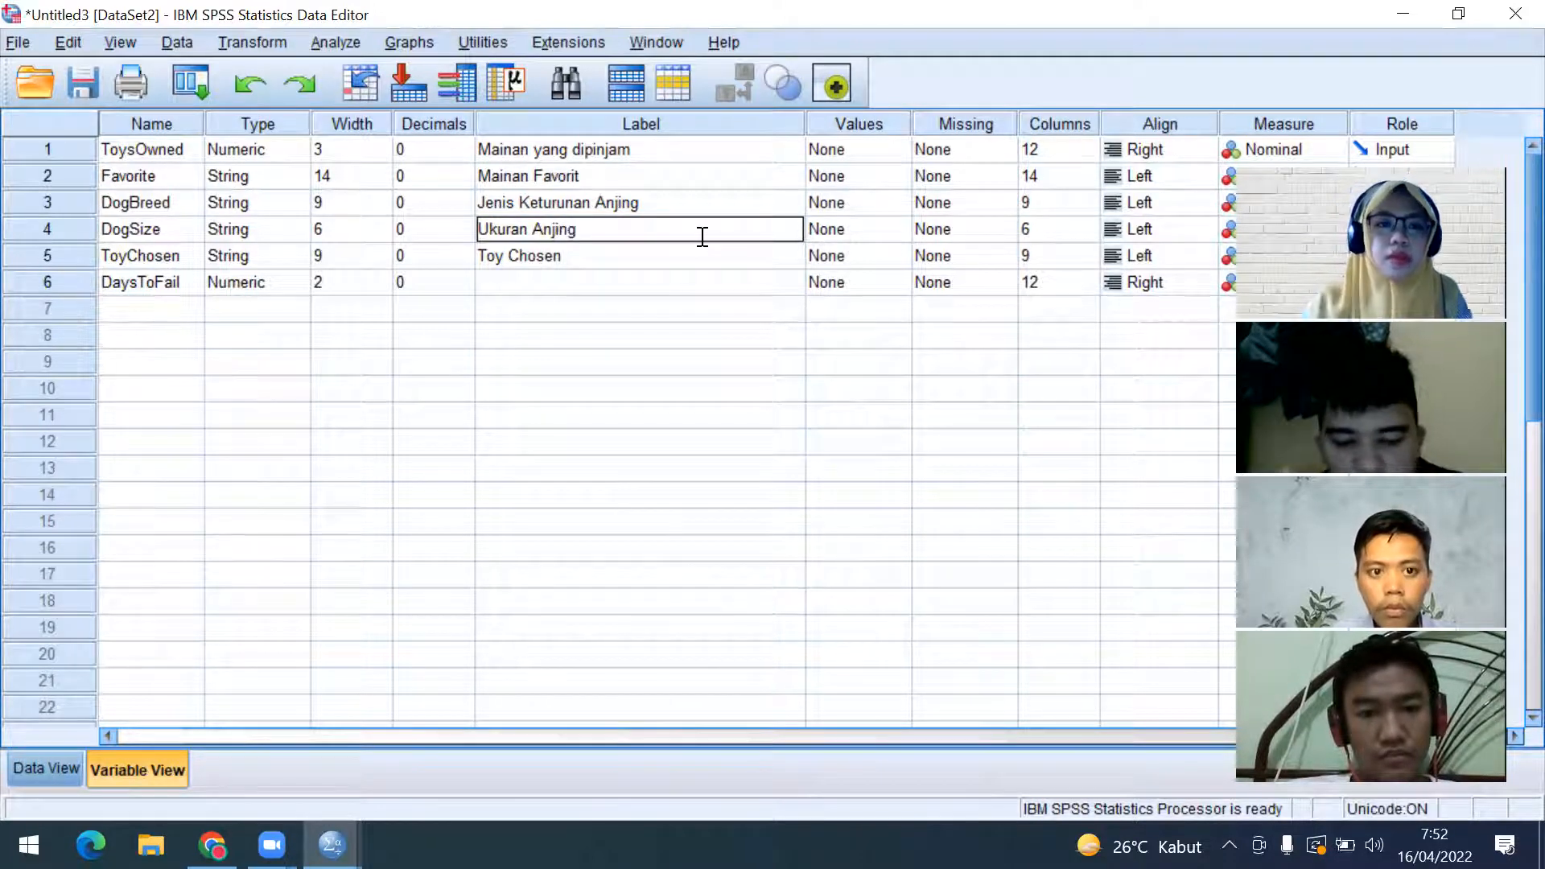
# Change the ToyChosen variable's label to "Mainan yang dipilih"
pyautogui.click(573, 256)
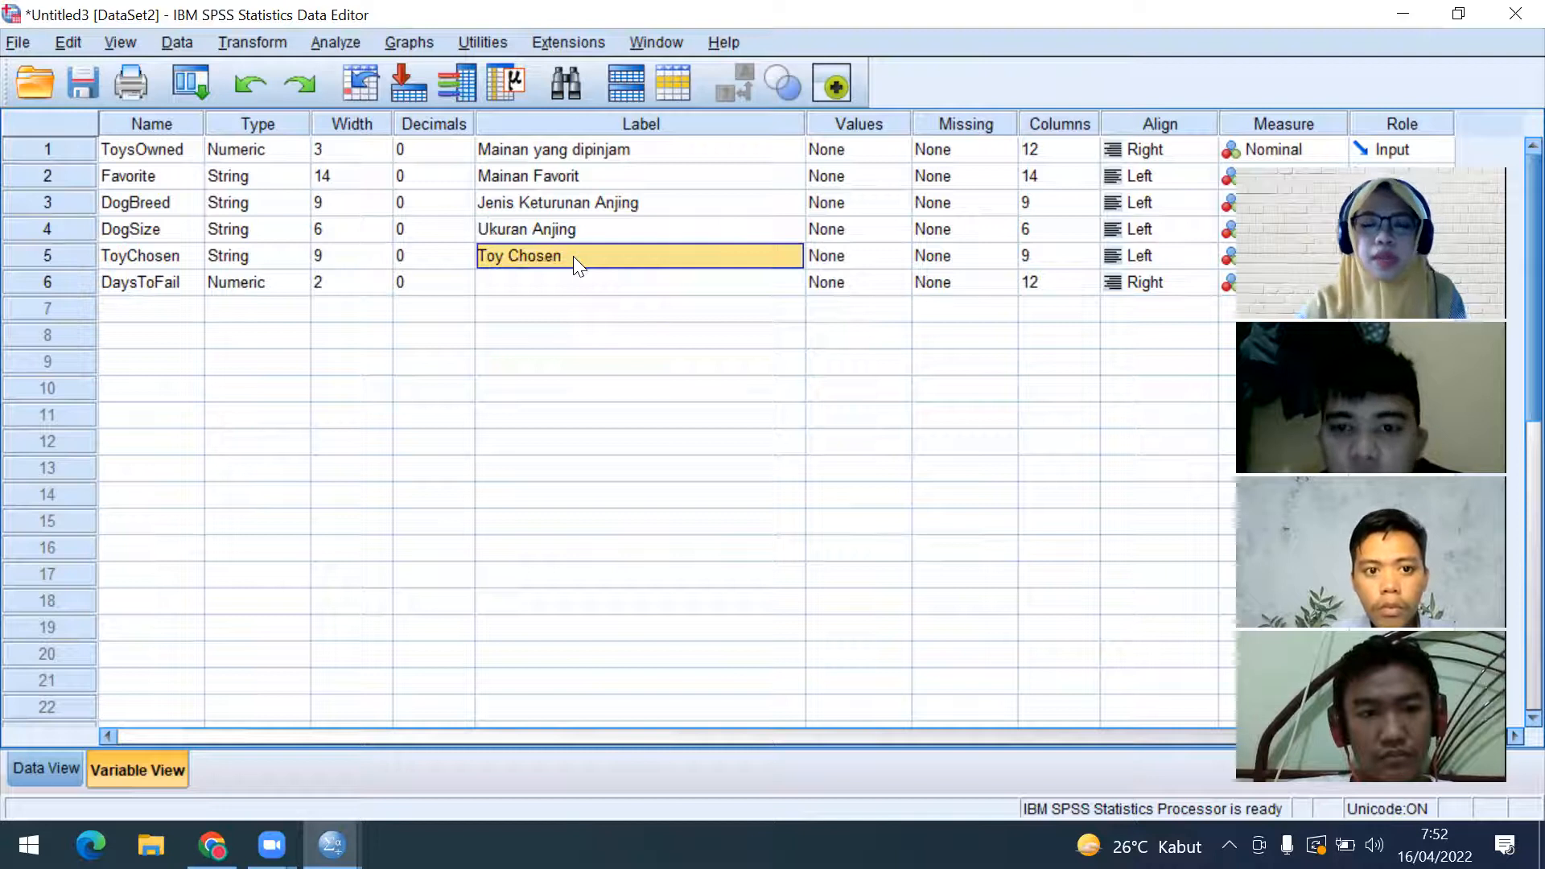
pyautogui.write('Mainan yang')
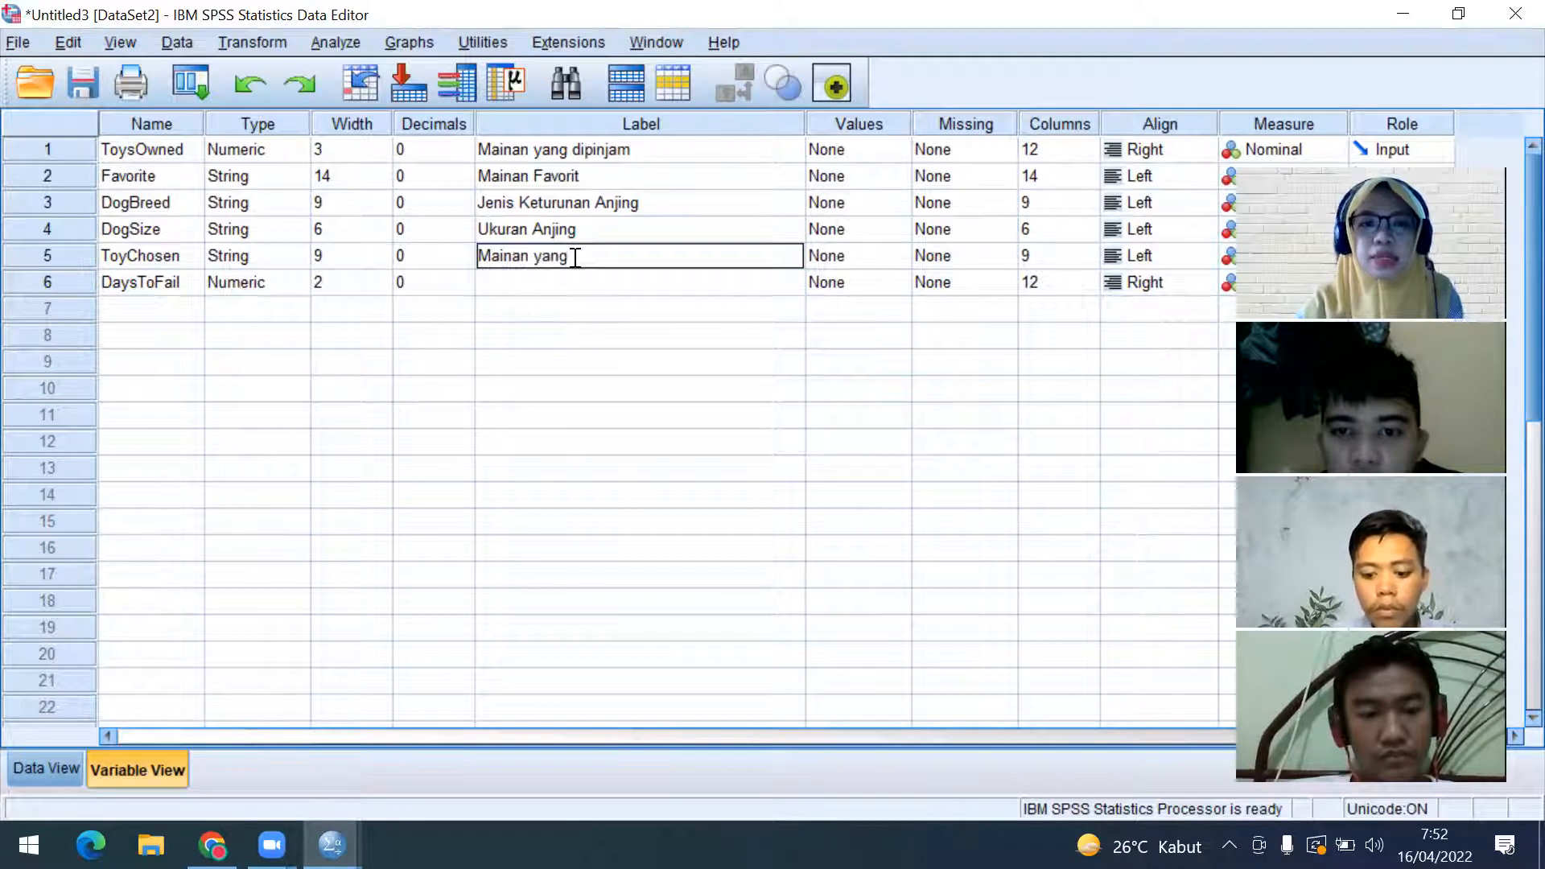
pyautogui.write(' dipilih')
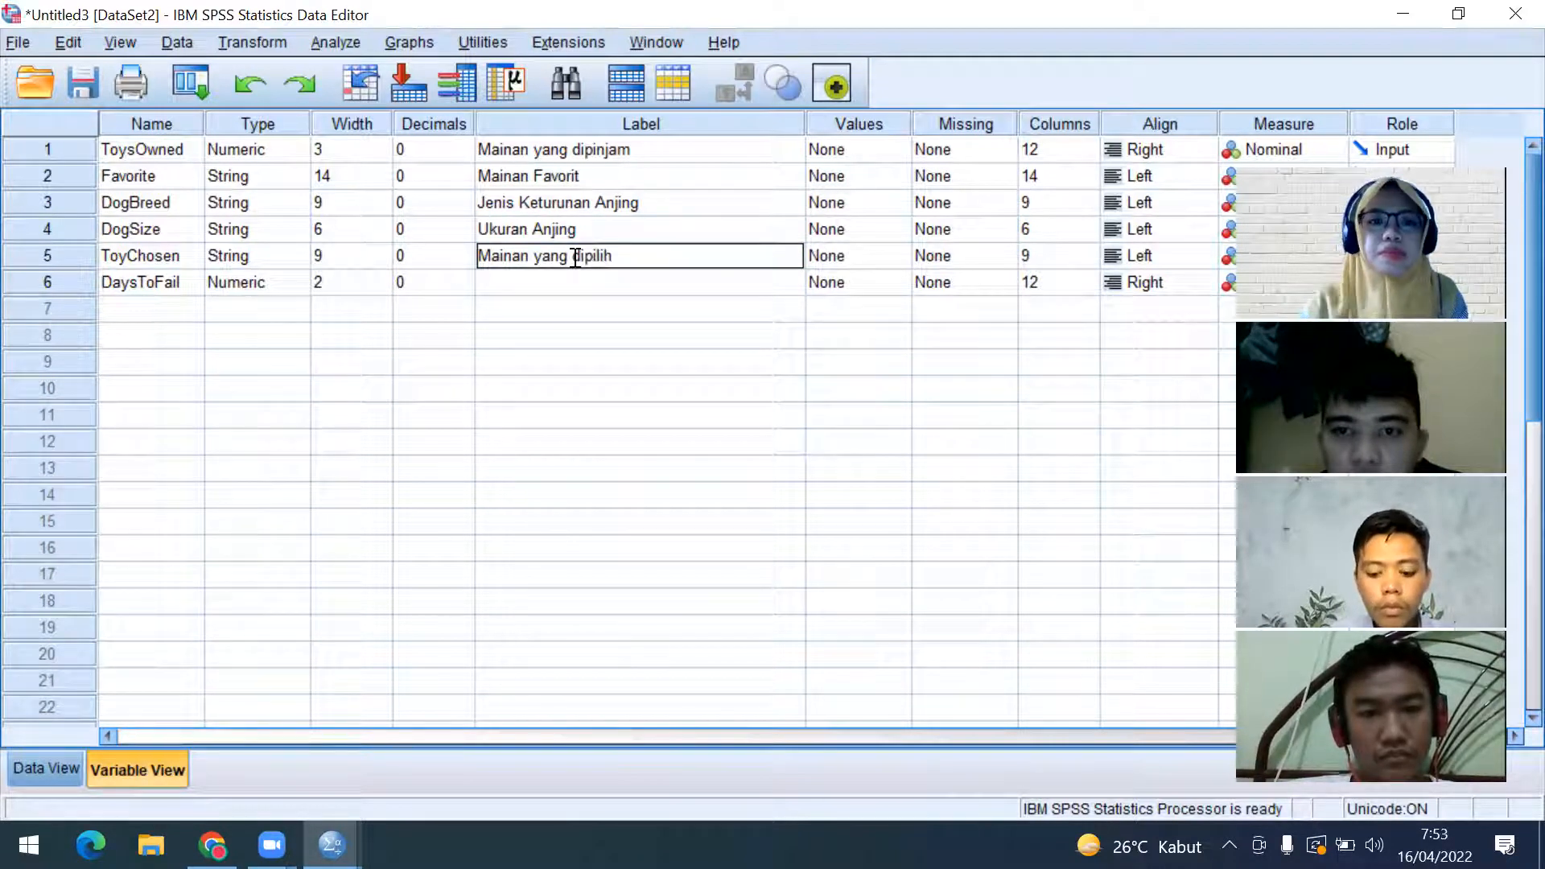
# Label the DaysToFail variable "Berapa lama mainan rusak"
pyautogui.click(566, 284)
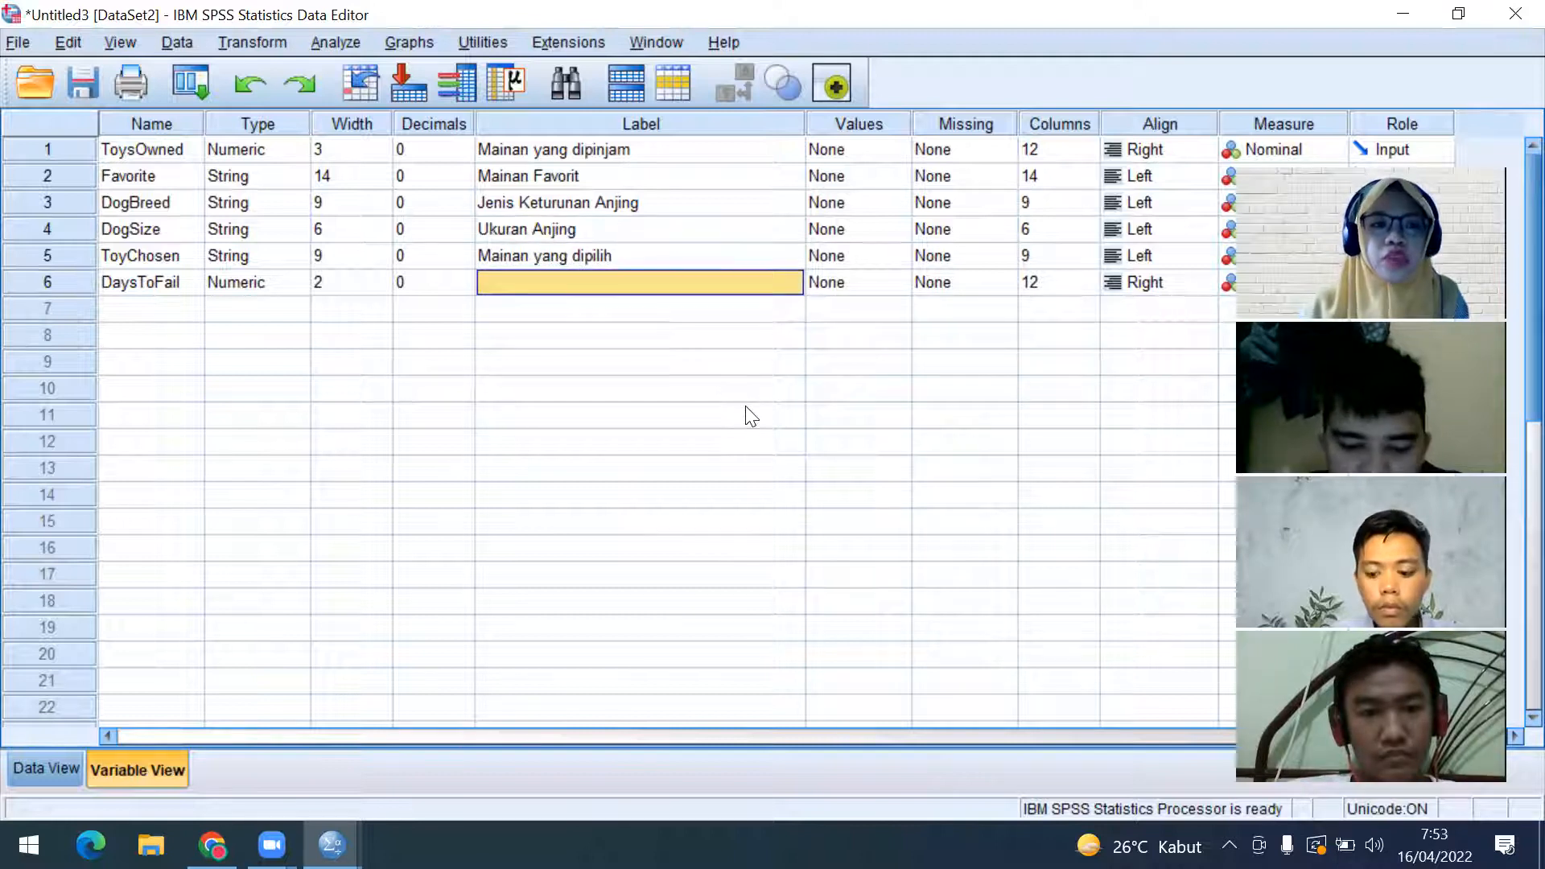
pyautogui.write('Berapa lama mainan rusak')
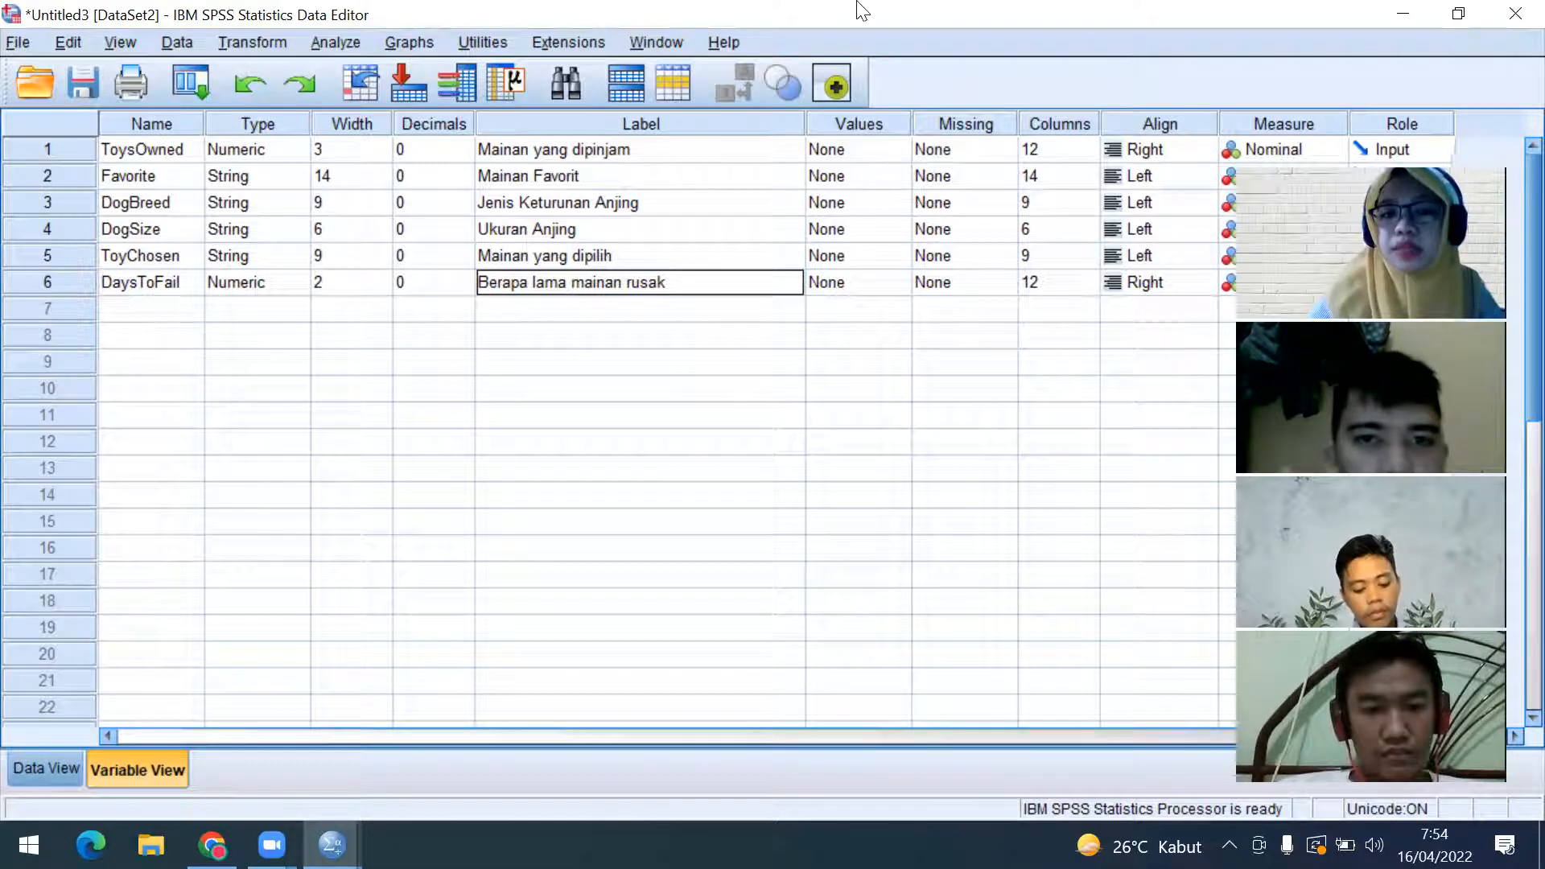
pyautogui.click(795, 494)
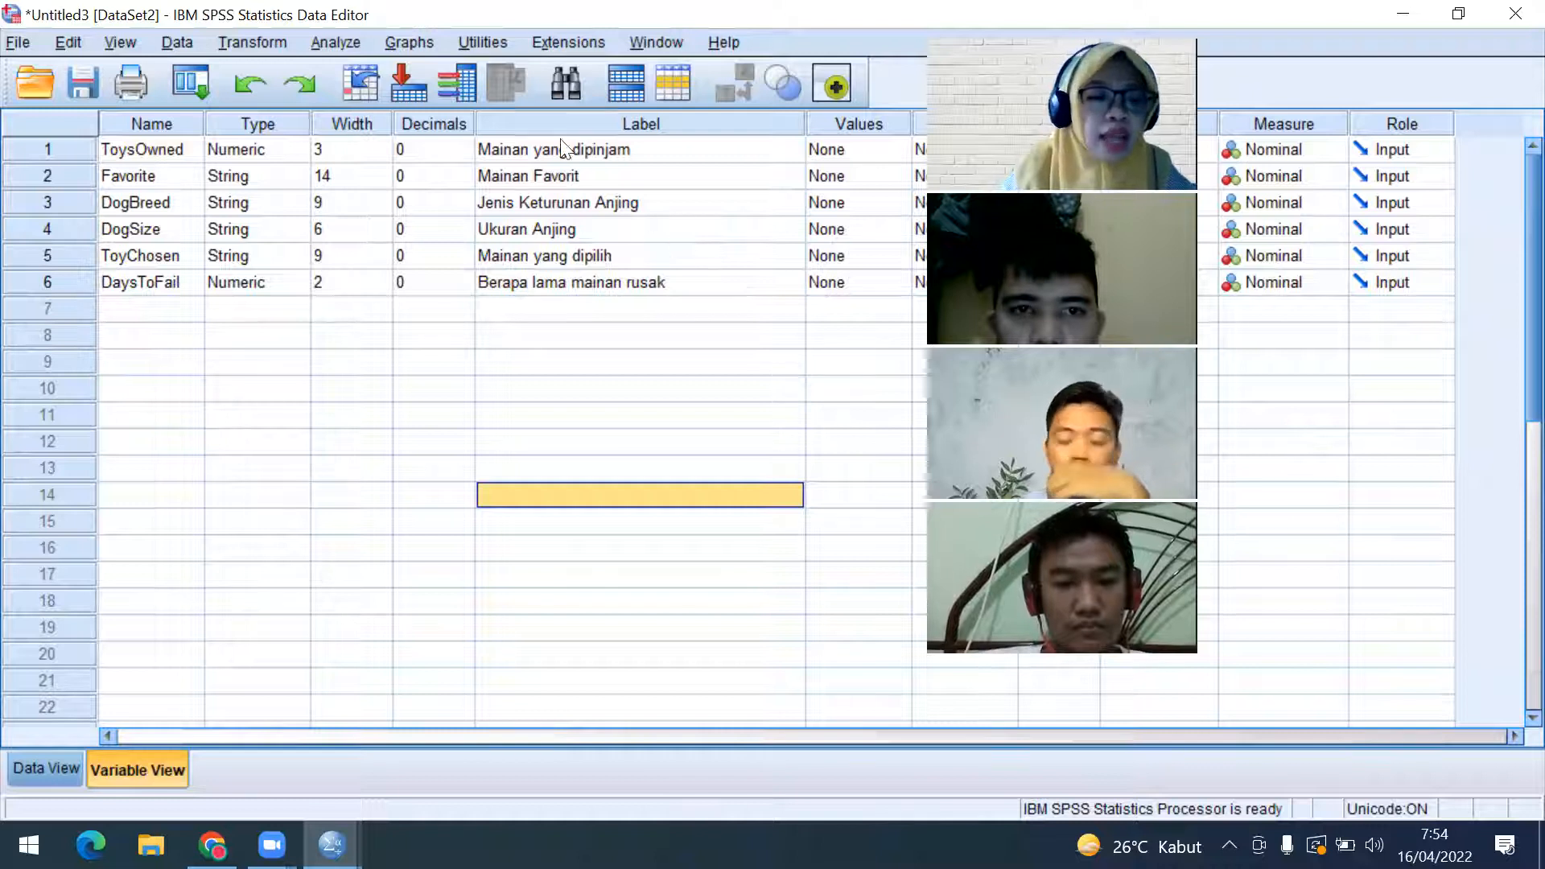
# Examine the measurement levels available for ToysOwned and compare the data in the ToysOwned, Favorite and DaysToFail columns
pyautogui.click(50, 771)
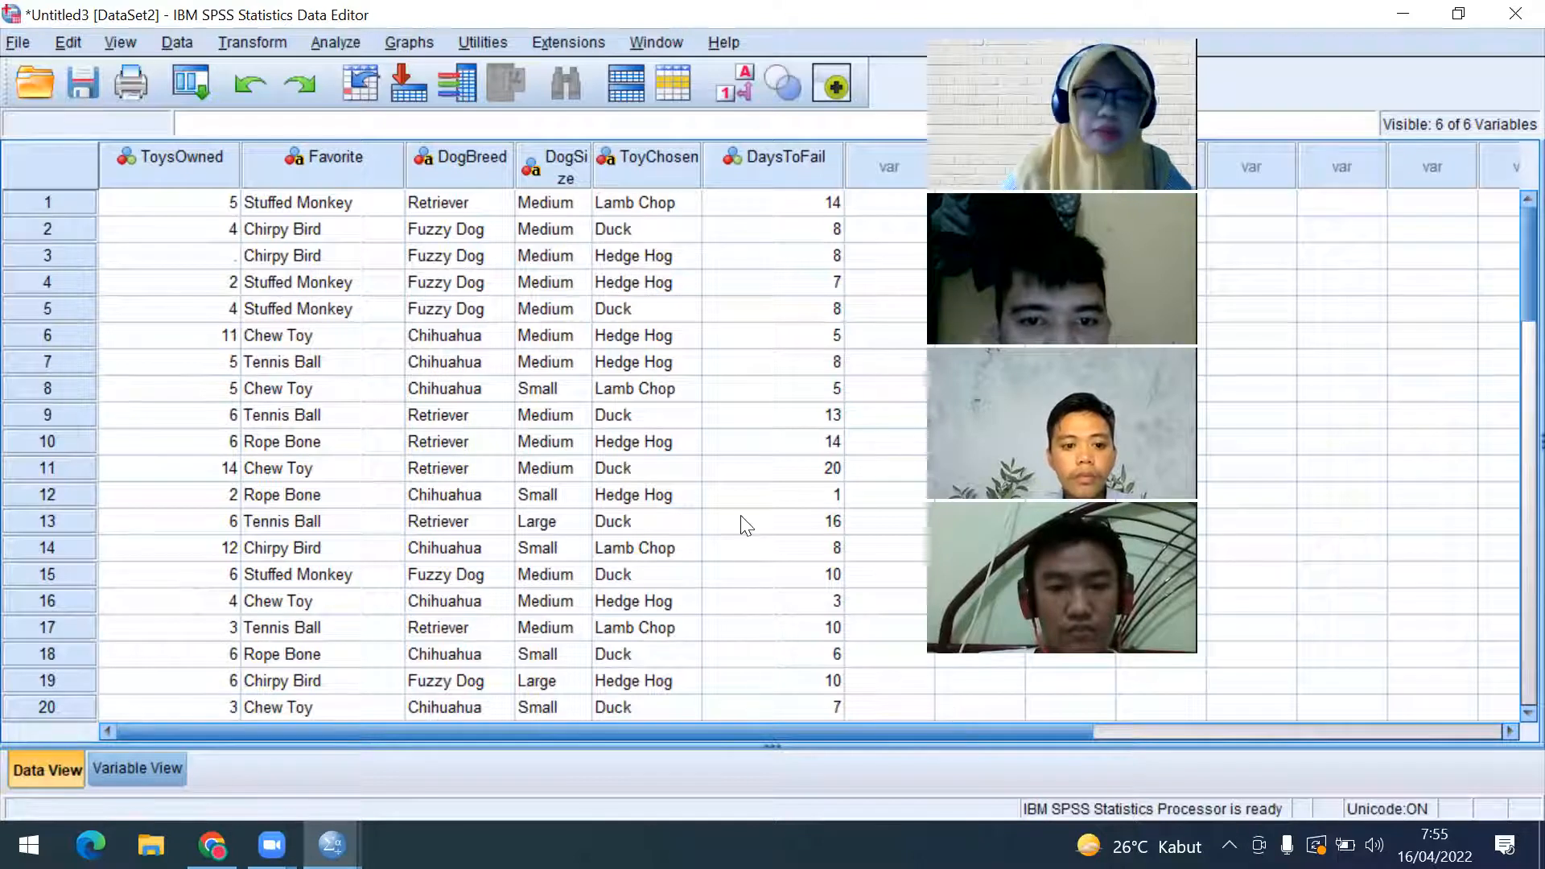
pyautogui.click(137, 770)
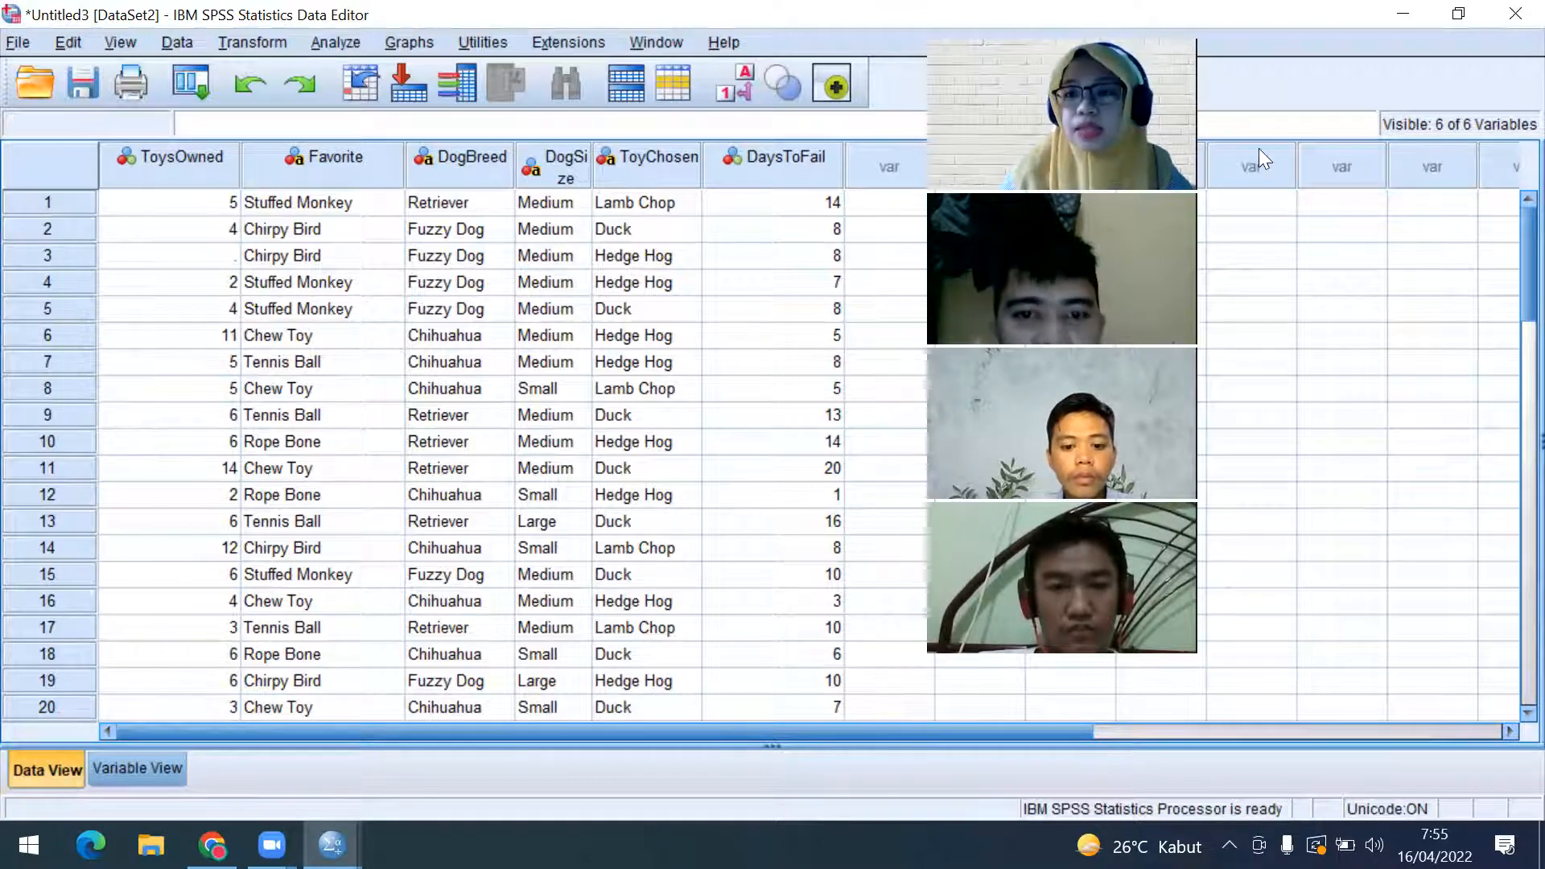
pyautogui.click(1288, 145)
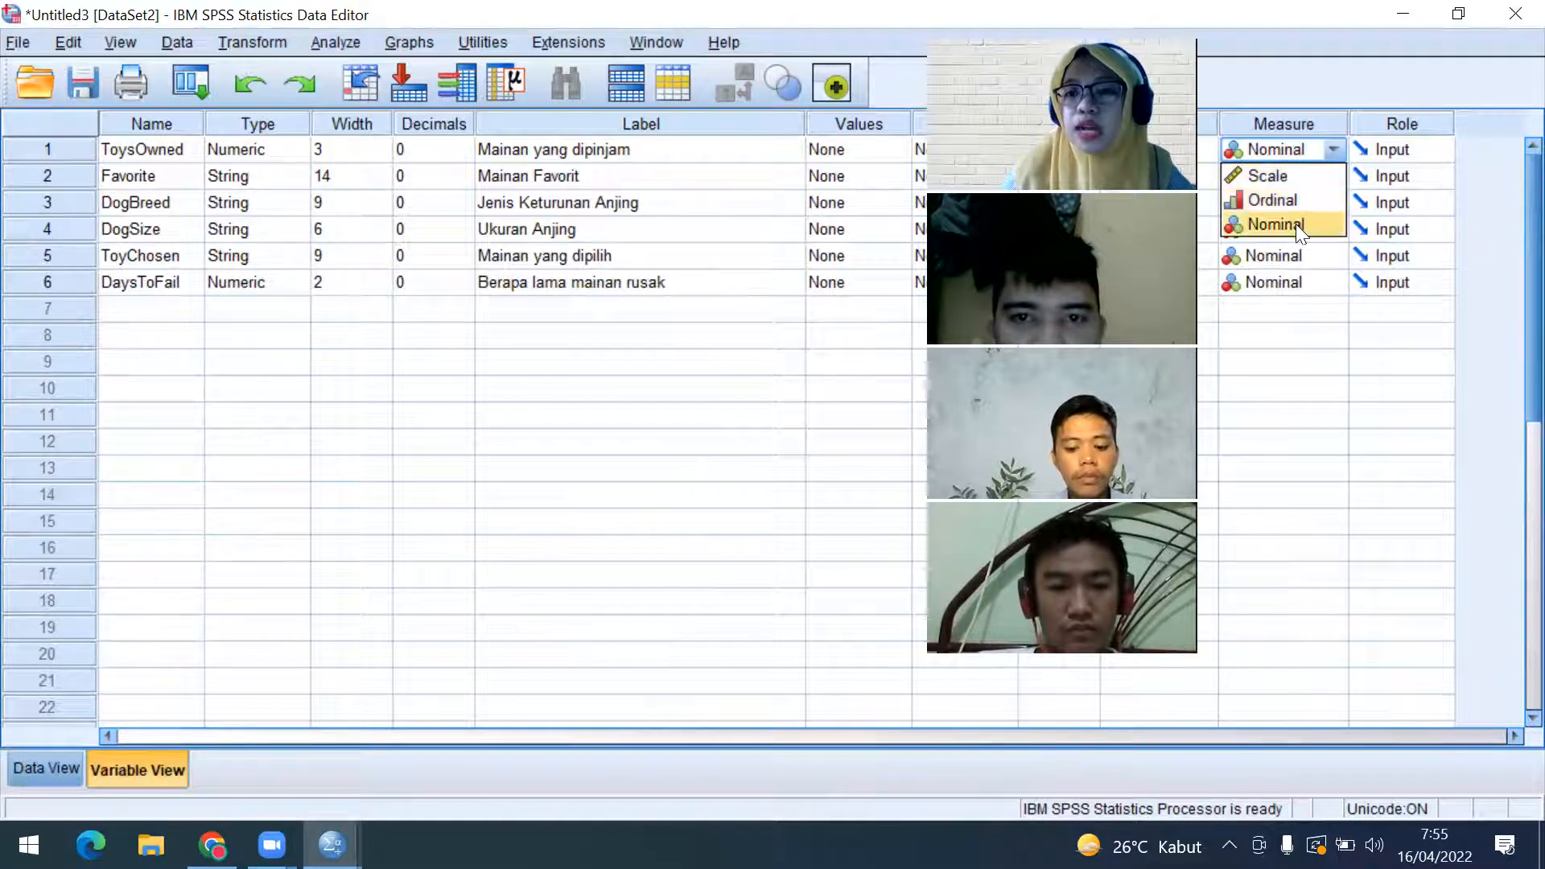
pyautogui.click(1342, 547)
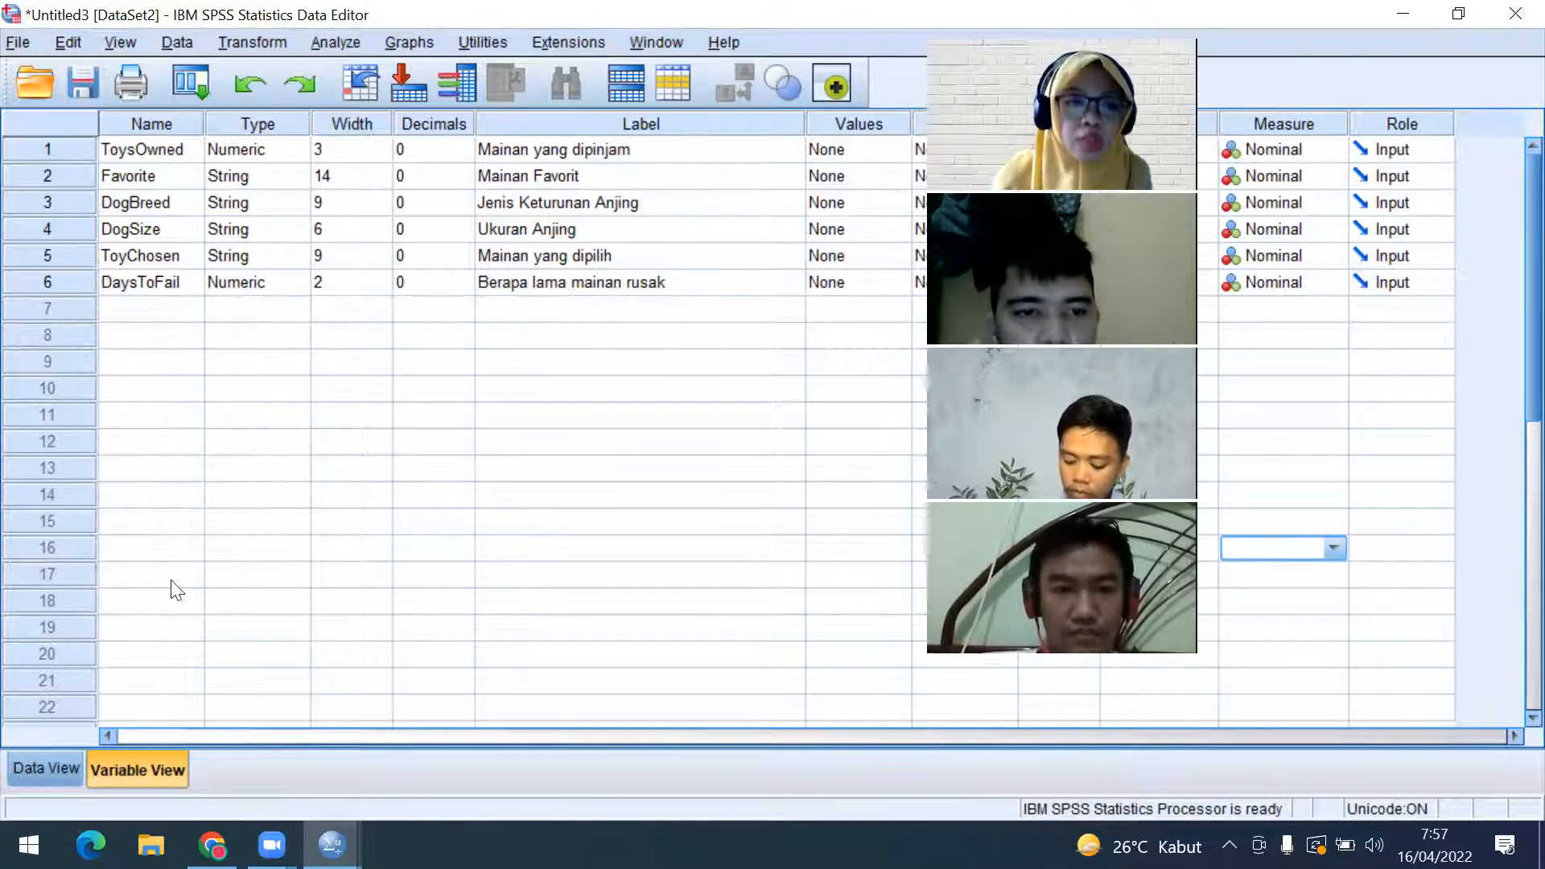
pyautogui.click(50, 772)
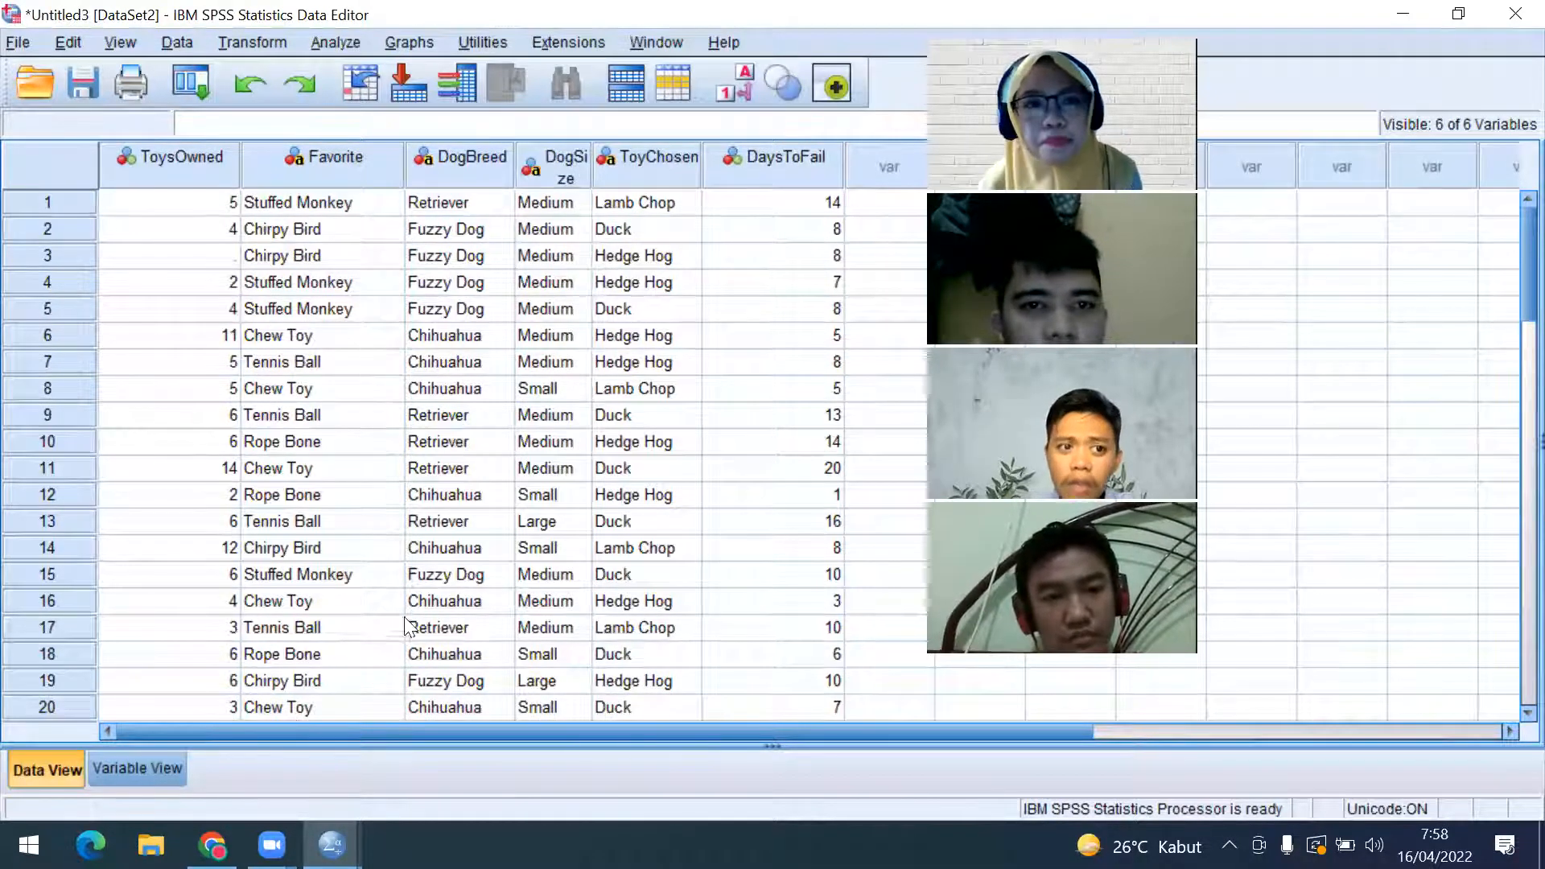
pyautogui.click(323, 162)
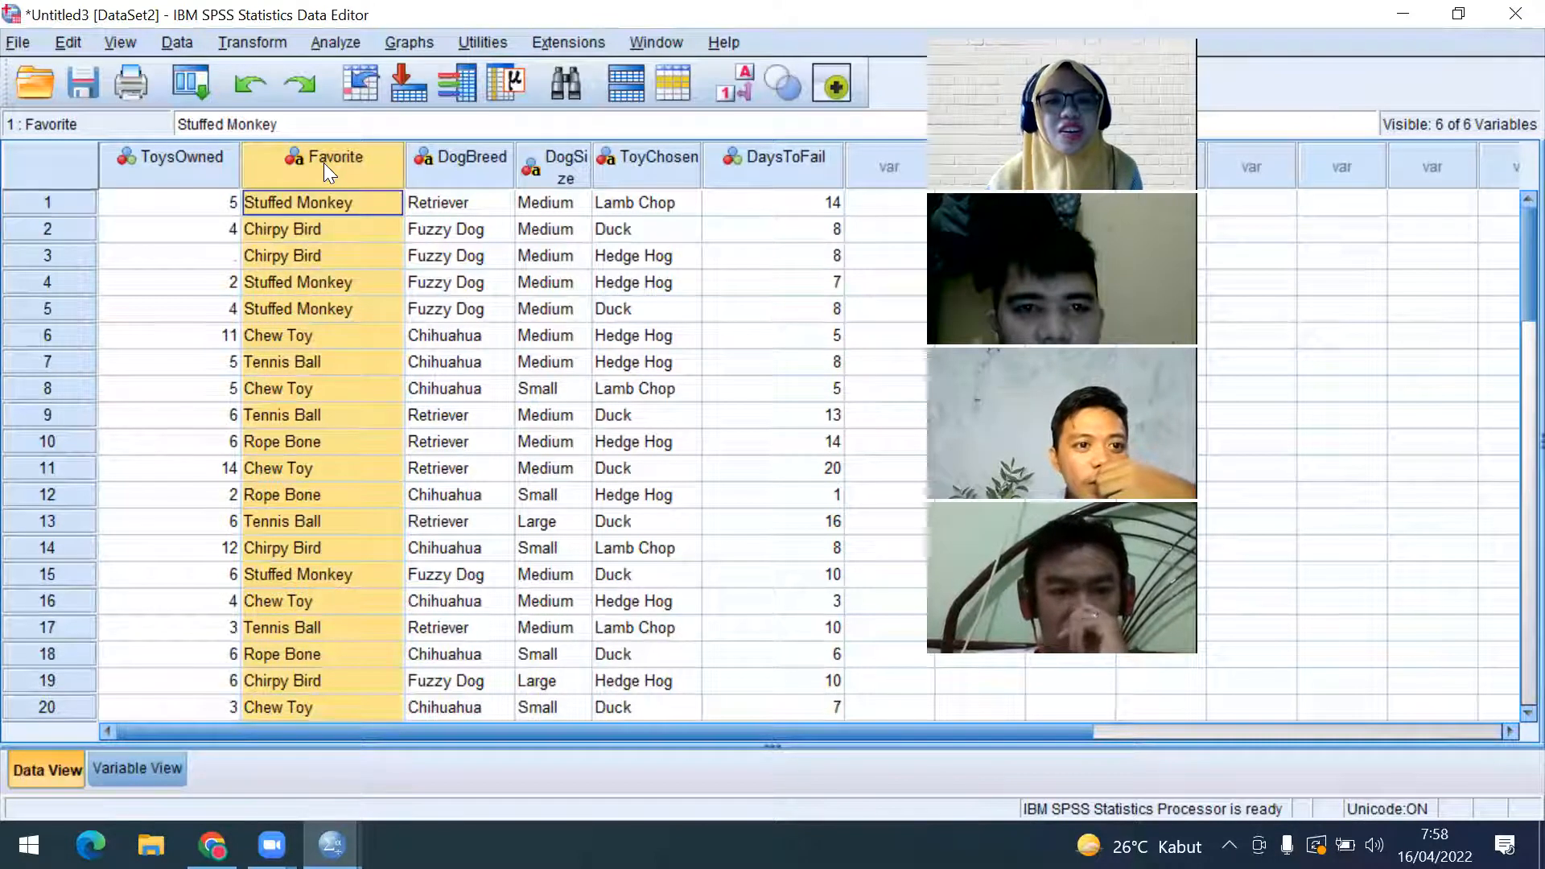
pyautogui.click(803, 158)
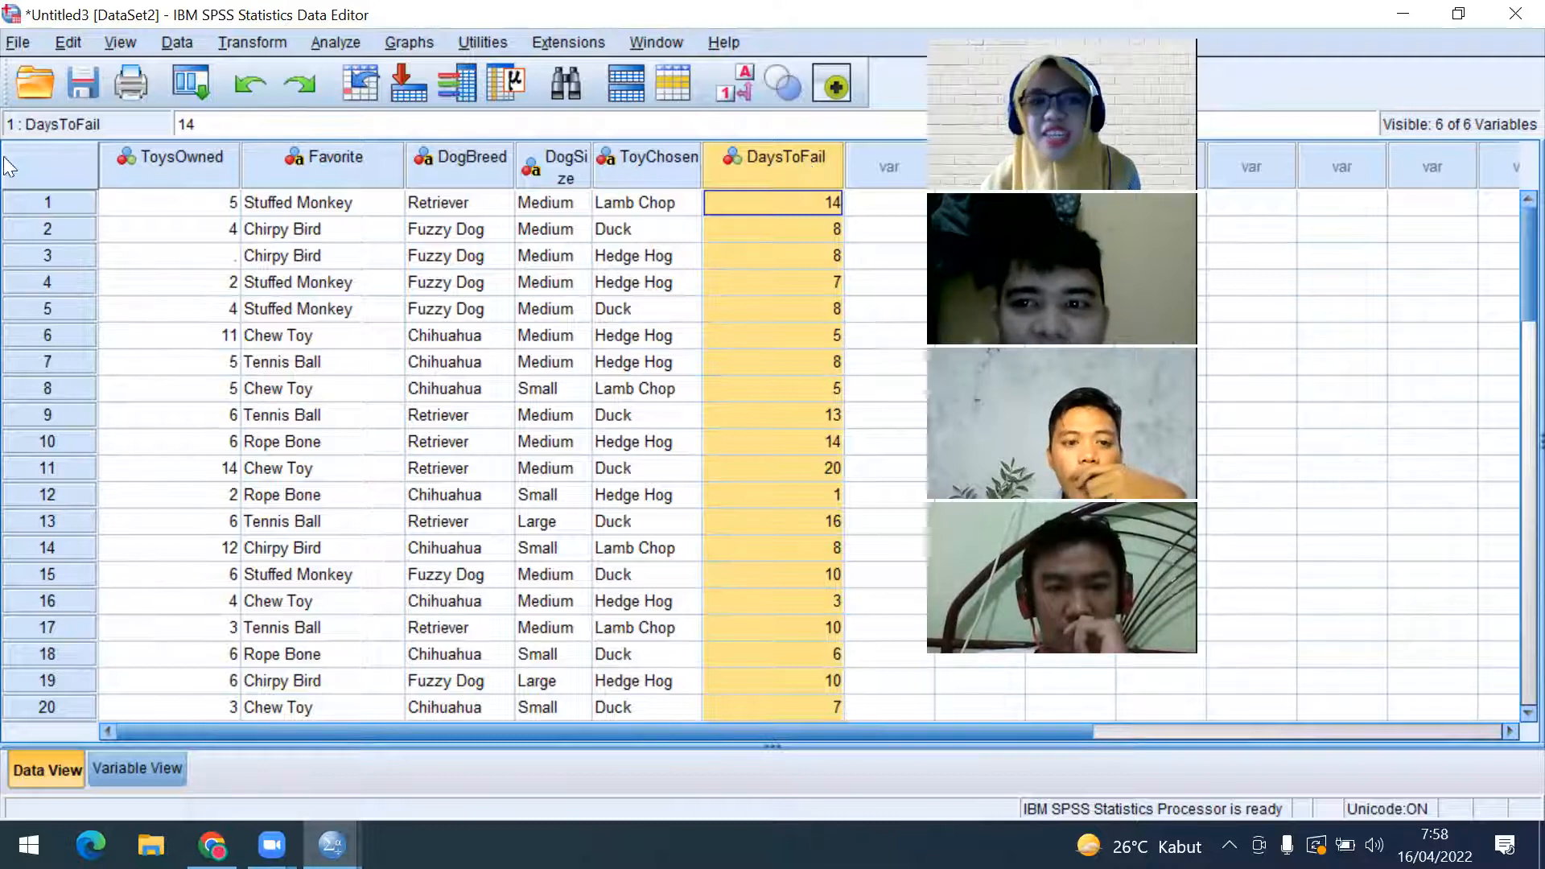
pyautogui.click(167, 172)
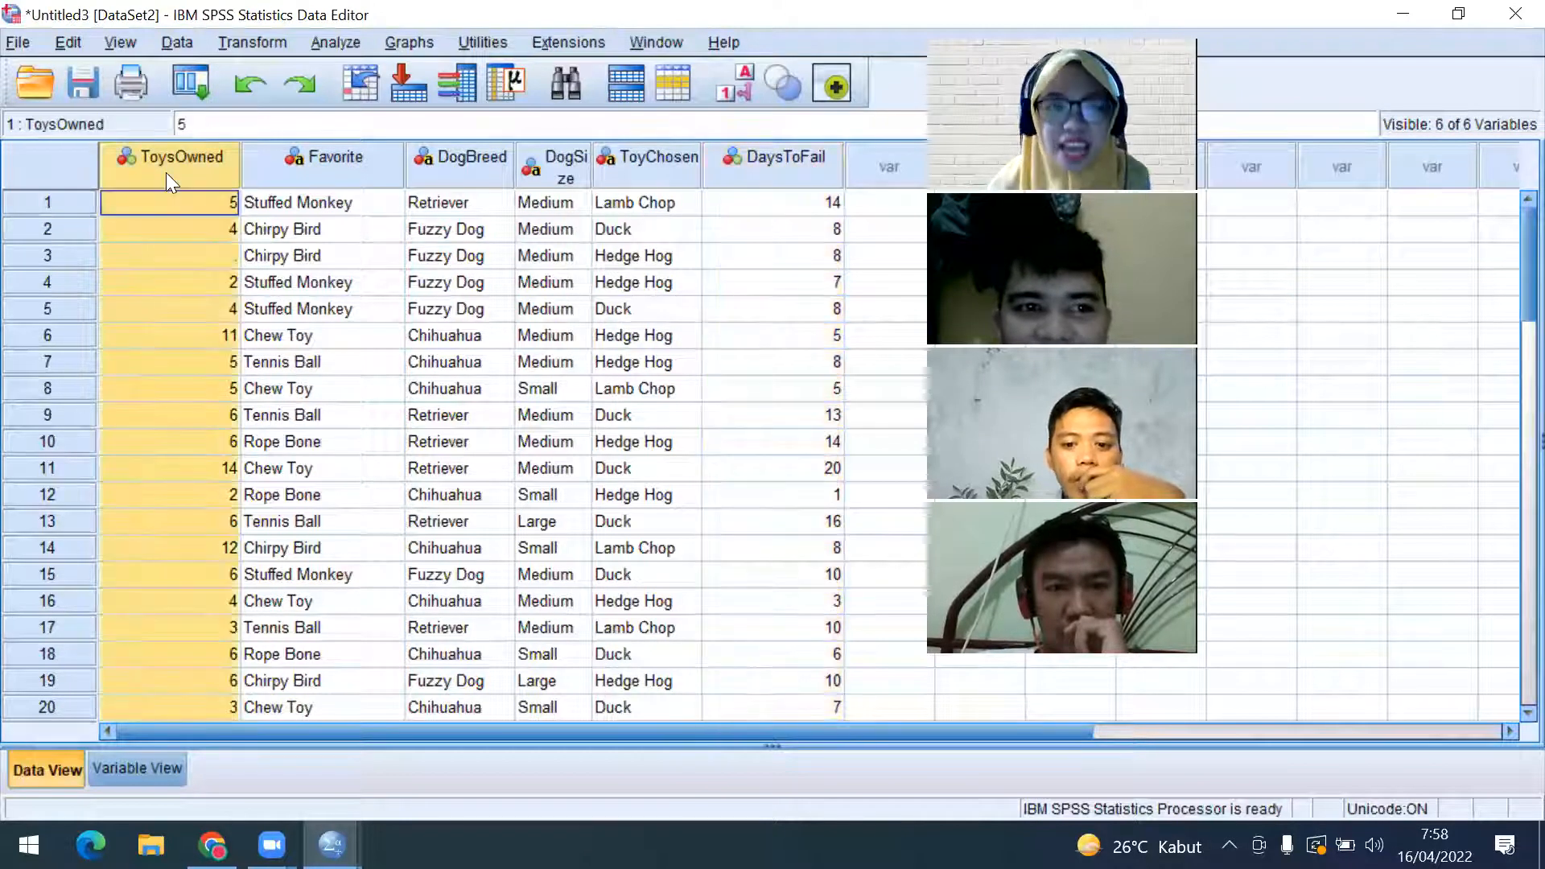
pyautogui.click(800, 156)
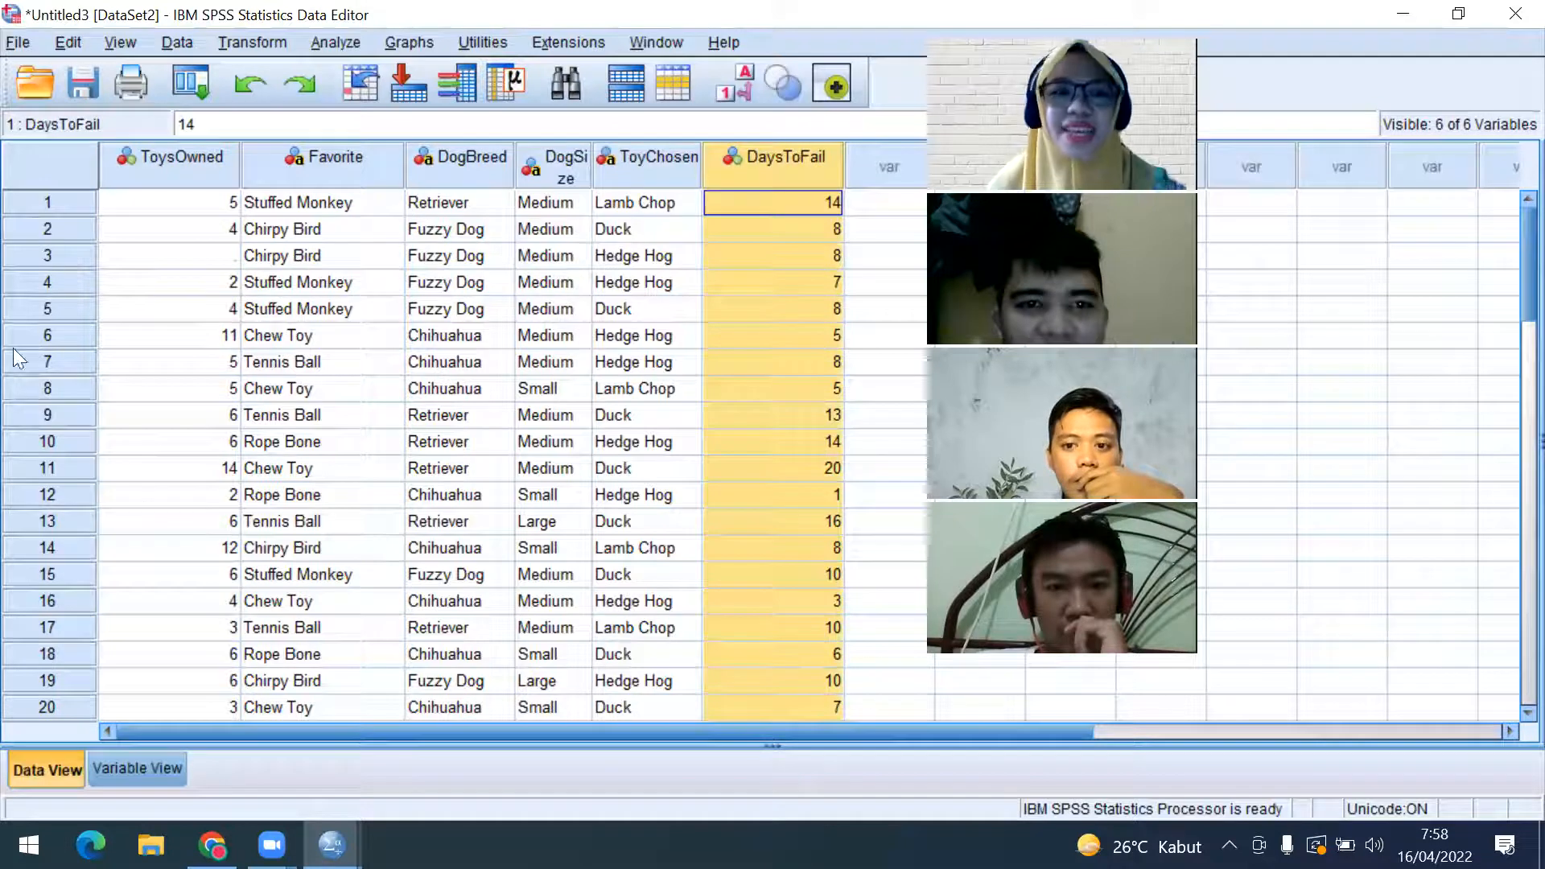
pyautogui.moveTo(169, 168)
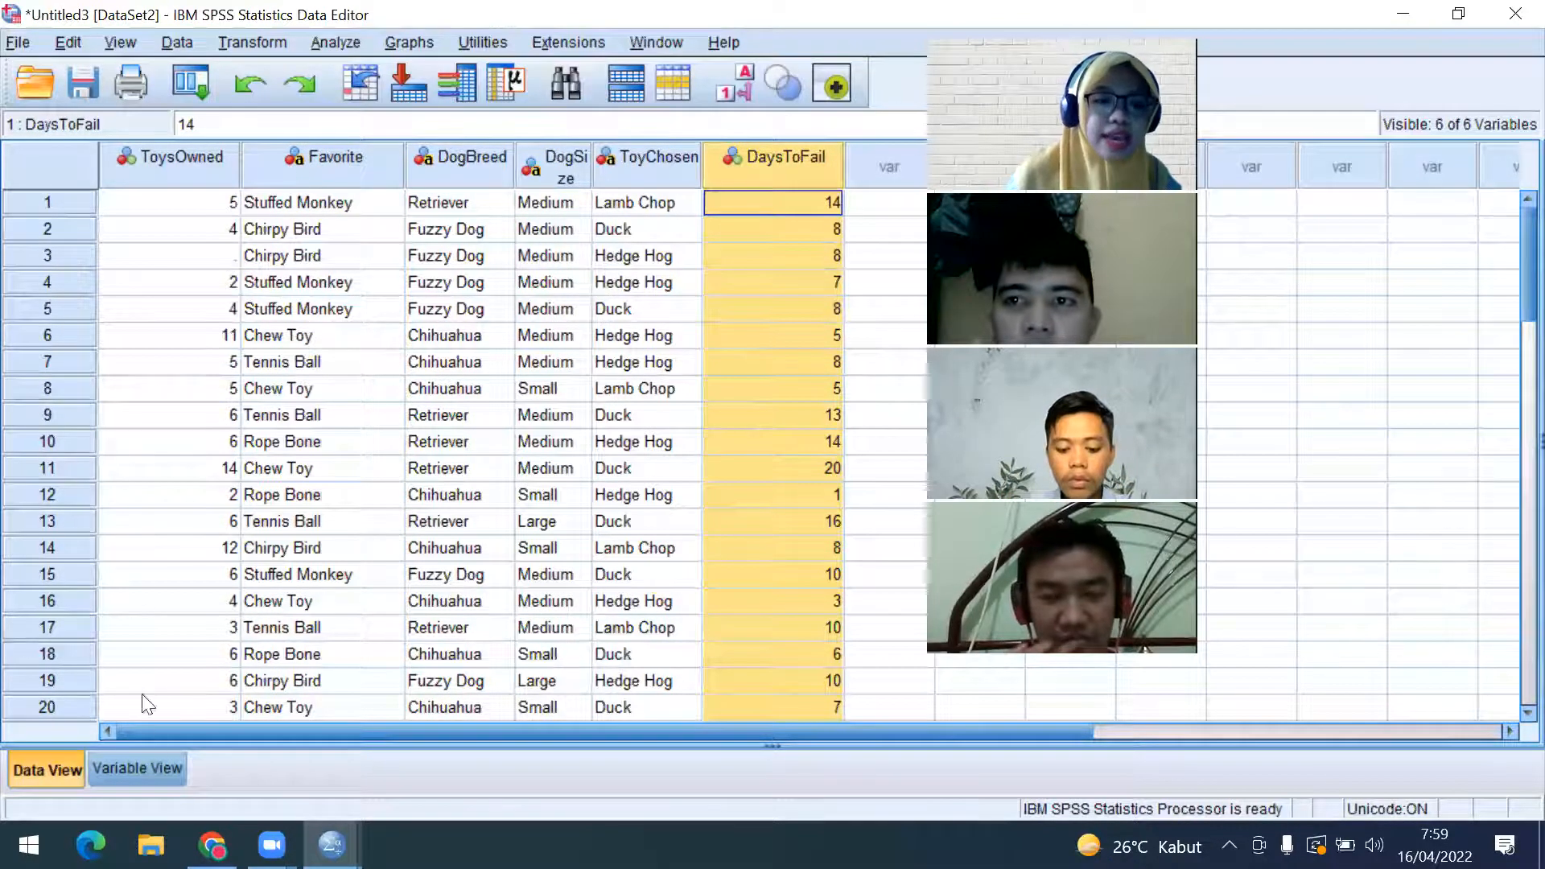
# Set the measurement level of the ToysOwned and DaysToFail variables to Scale
pyautogui.click(165, 771)
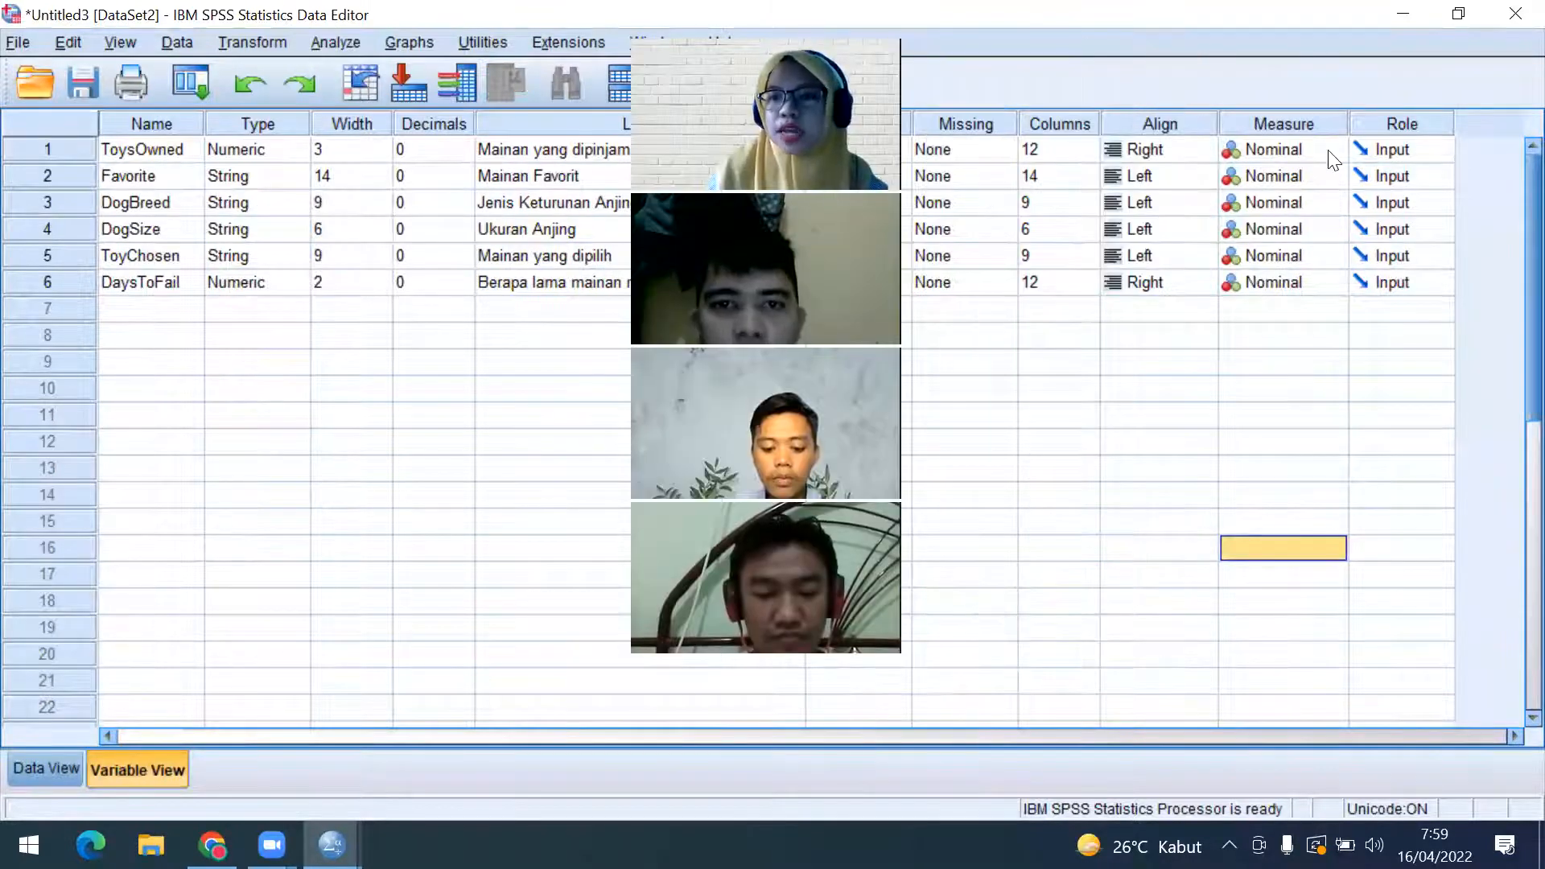
pyautogui.click(1333, 151)
pyautogui.click(1291, 177)
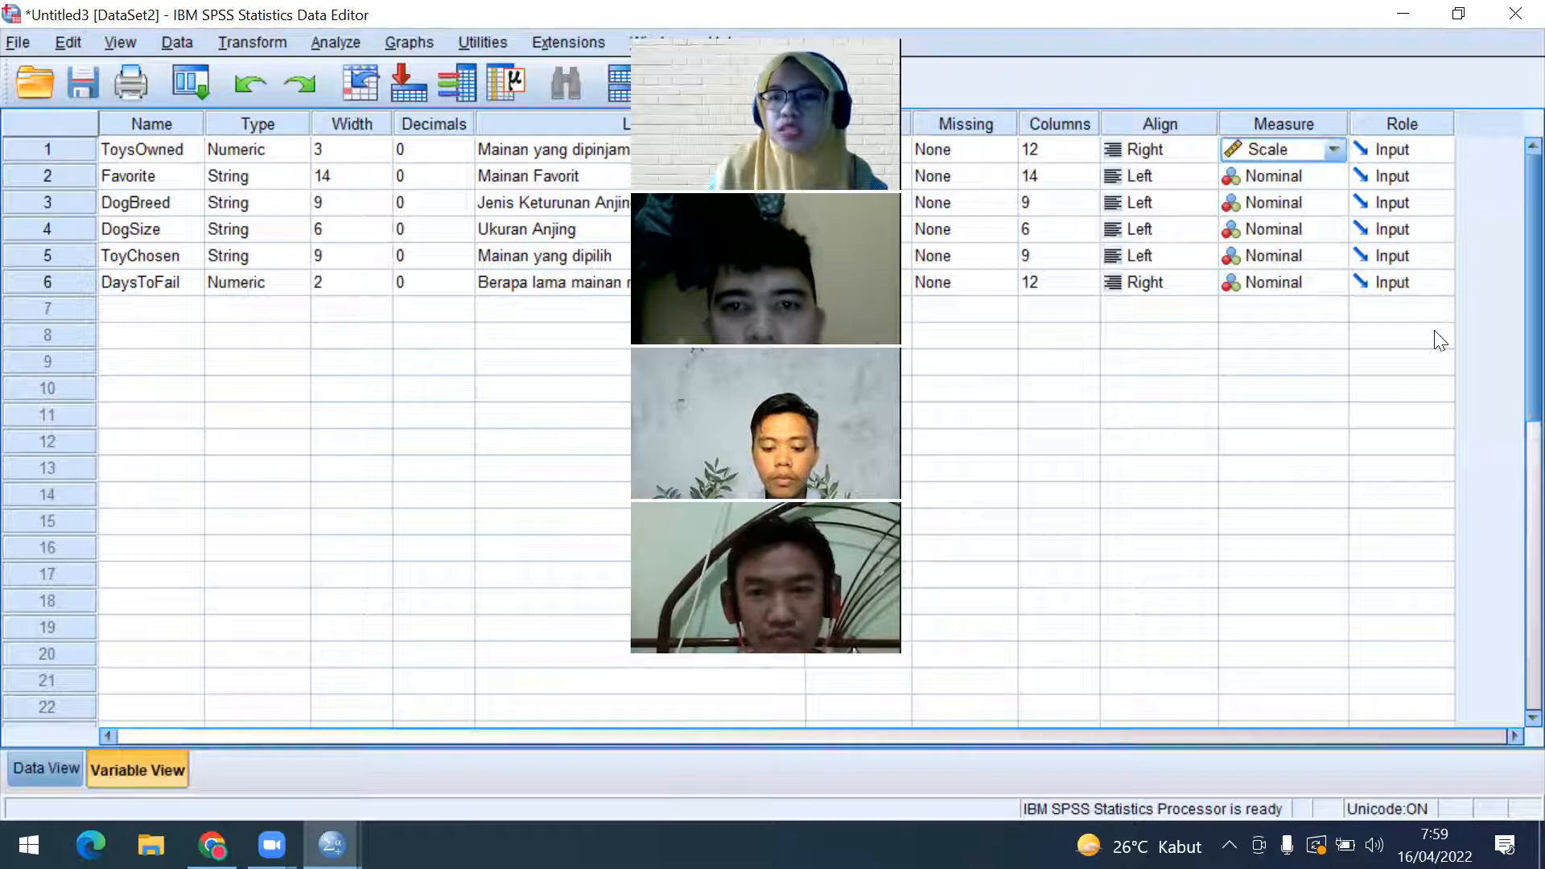
pyautogui.click(1284, 280)
pyautogui.click(1286, 310)
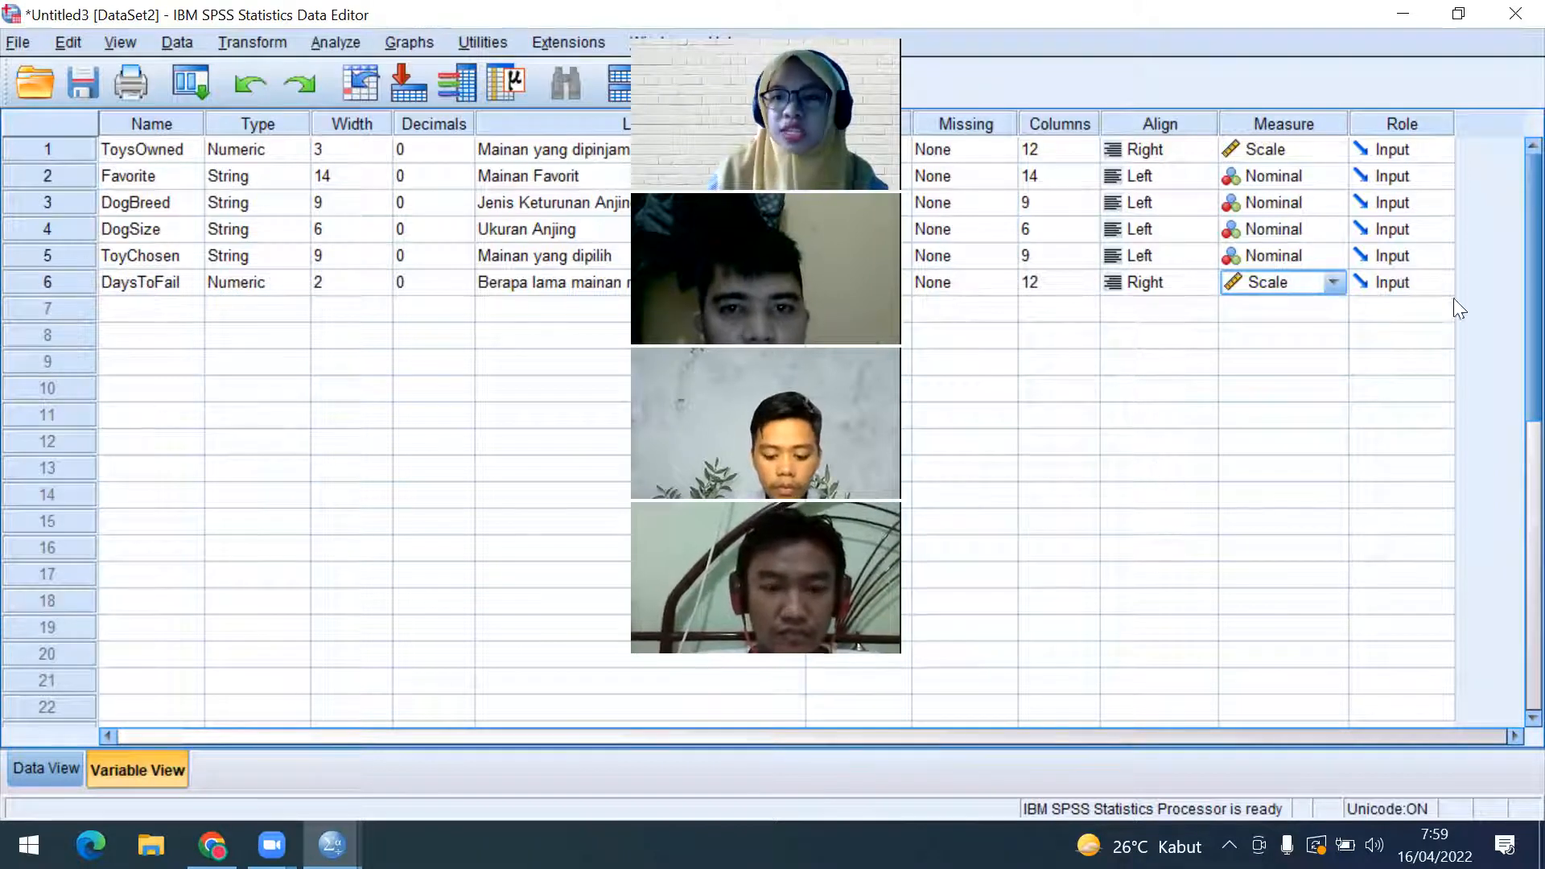
# Widen the DogSize column in the data grid to about 9 characters so its heading fits on one line
pyautogui.click(21, 770)
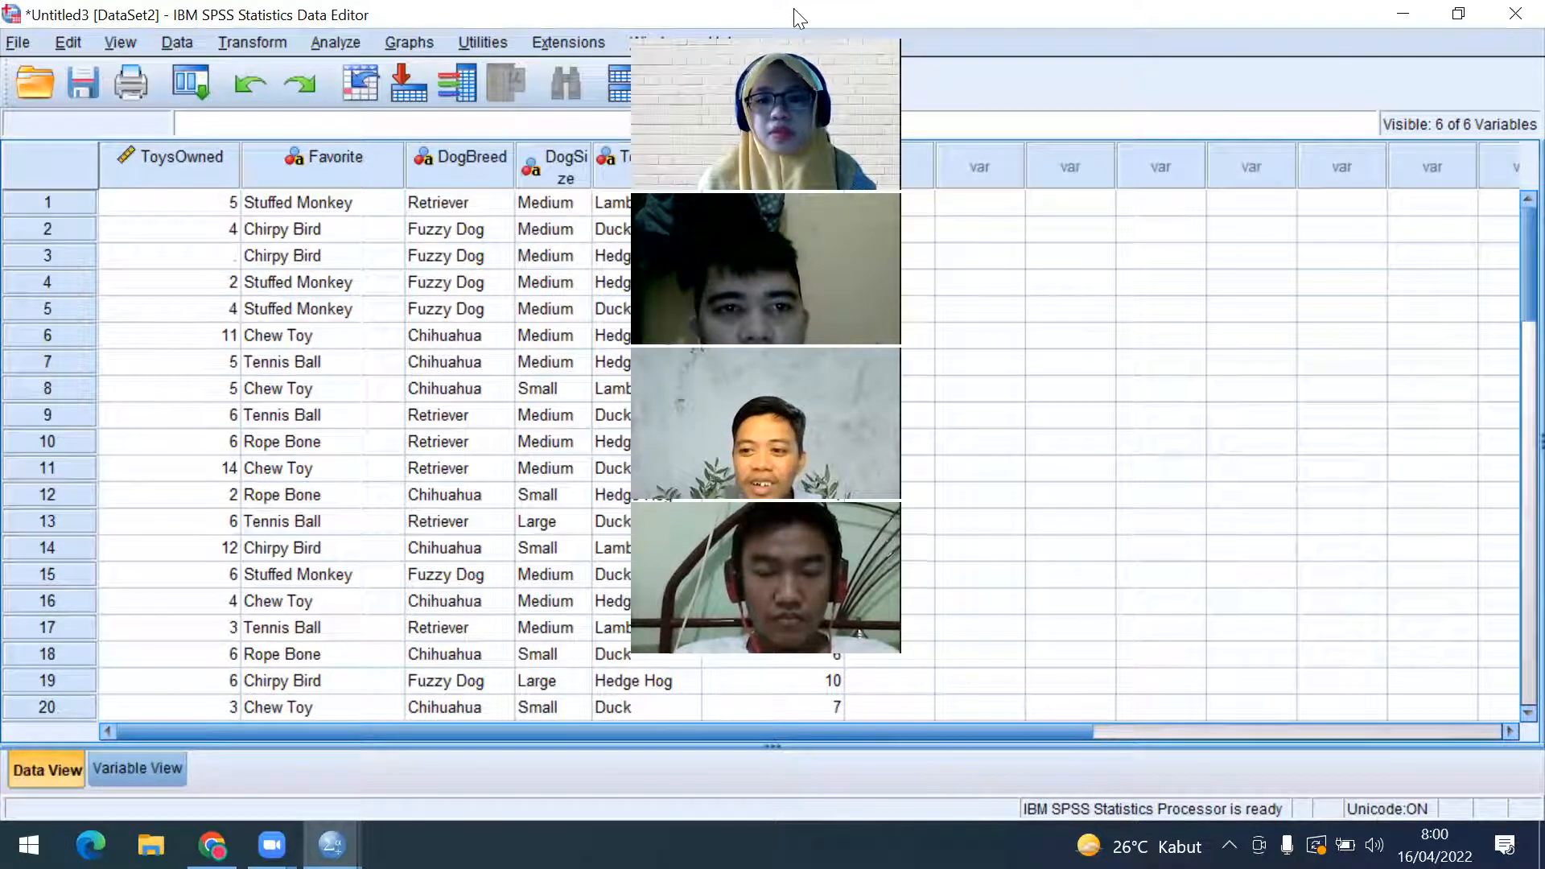
pyautogui.moveTo(793, 10); pyautogui.dragTo(1218, 2)
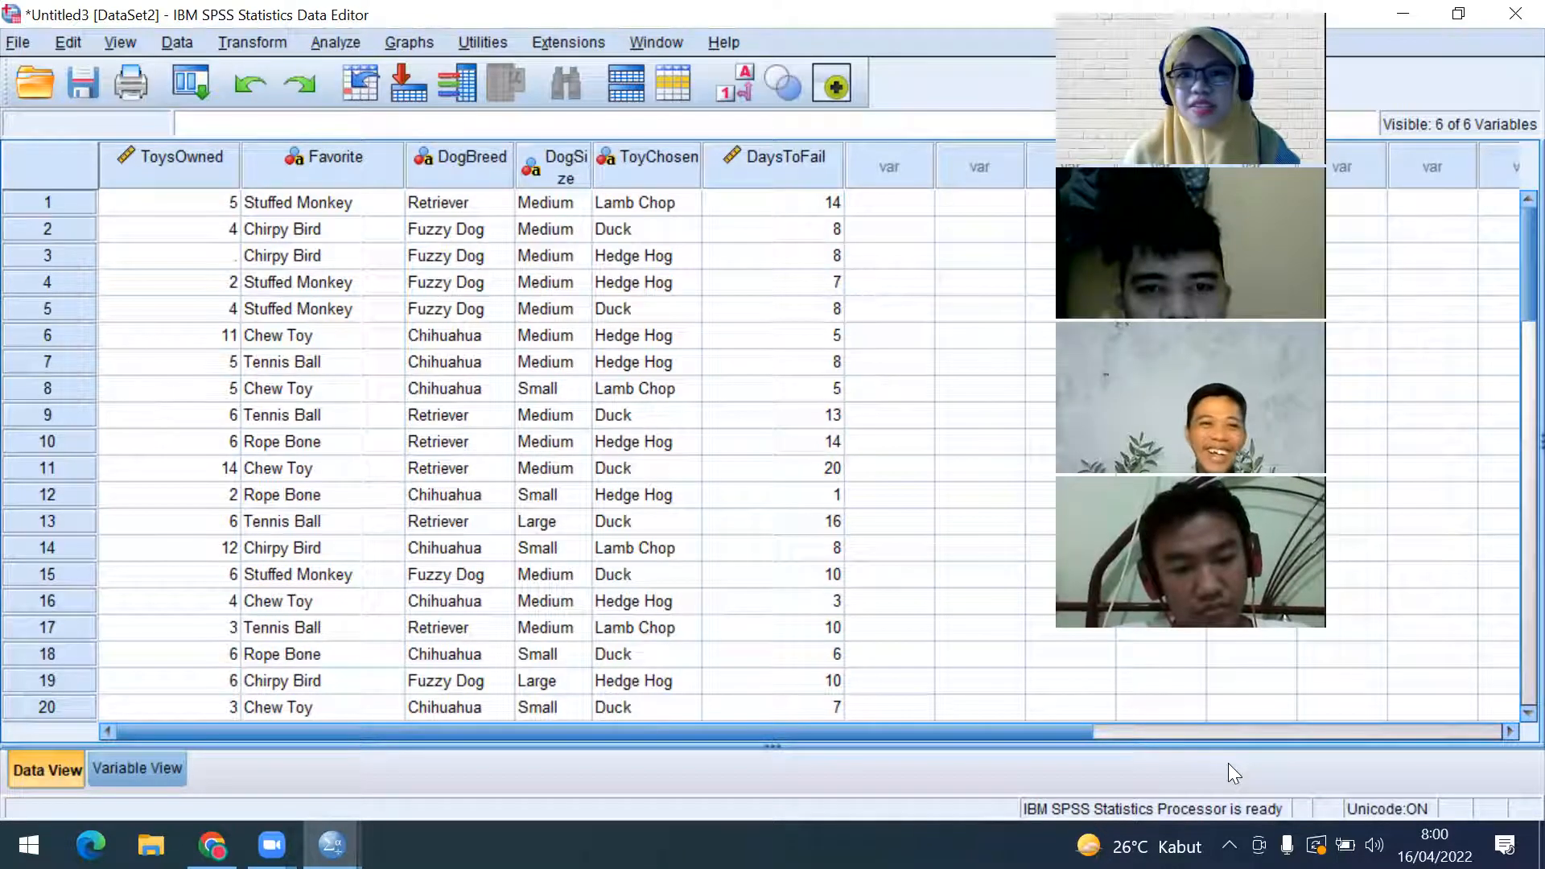
pyautogui.moveTo(592, 165); pyautogui.dragTo(622, 165)
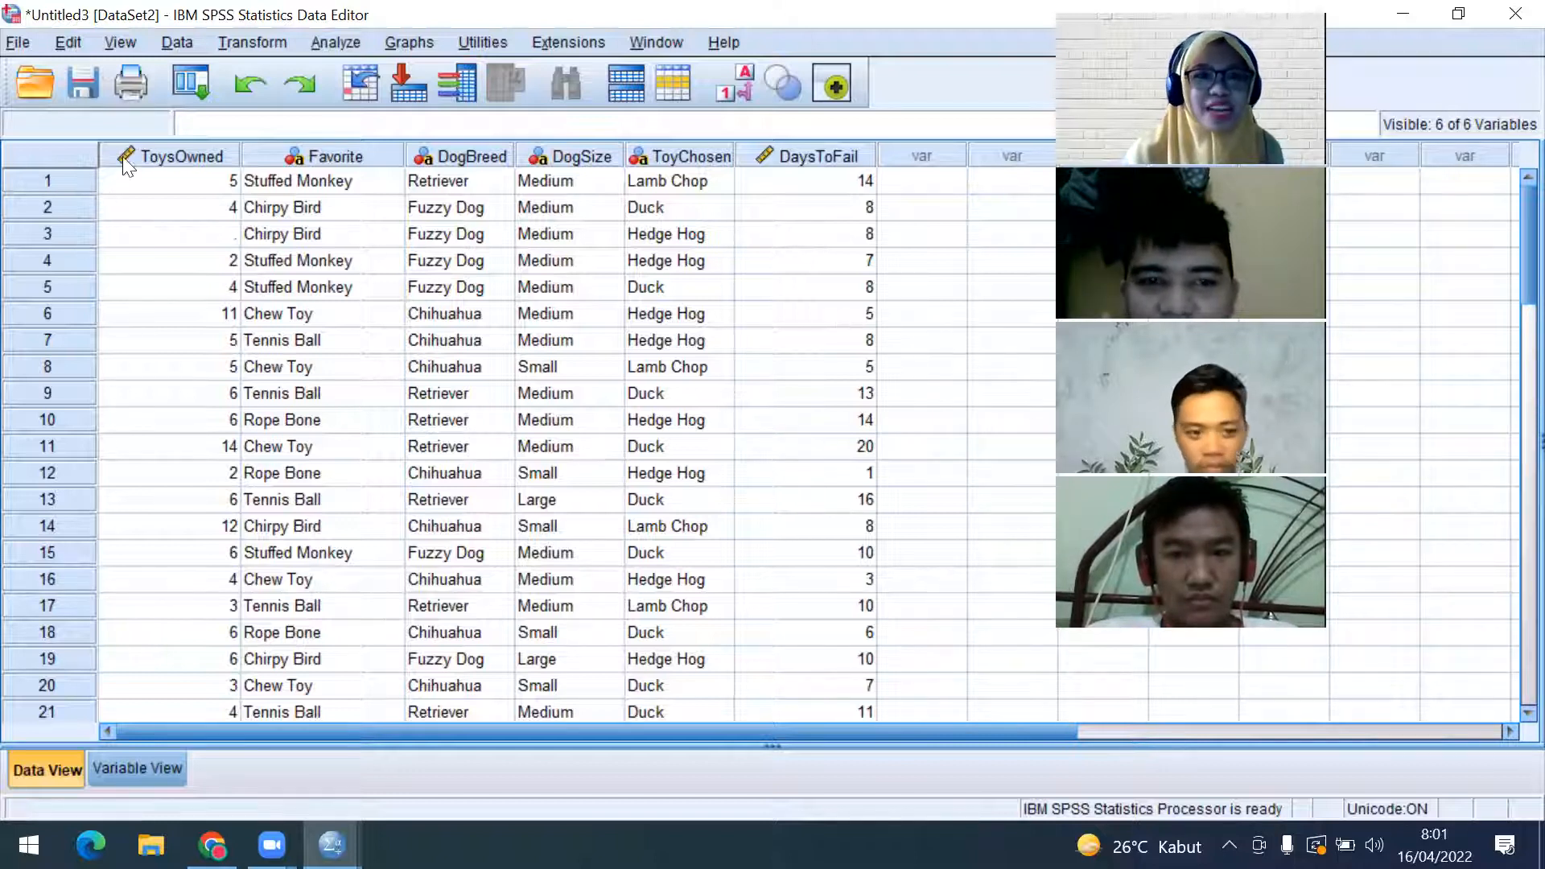
# Examine the values in each of the six data columns to judge which are scale, nominal or ordinal
pyautogui.click(216, 154)
pyautogui.click(828, 154)
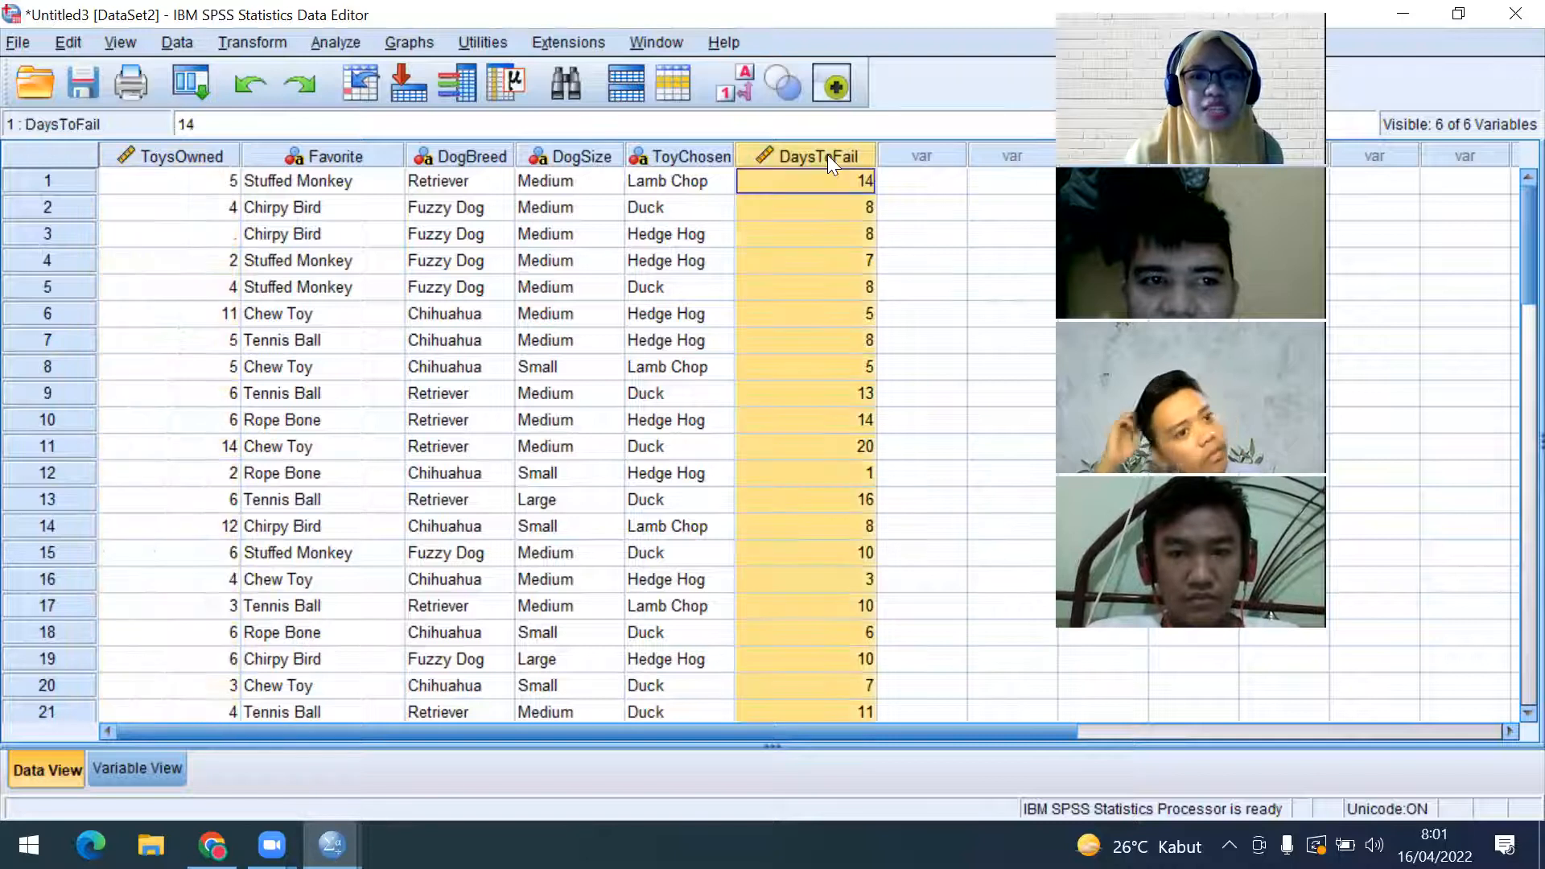
pyautogui.click(354, 156)
pyautogui.click(457, 153)
pyautogui.click(578, 155)
pyautogui.click(658, 156)
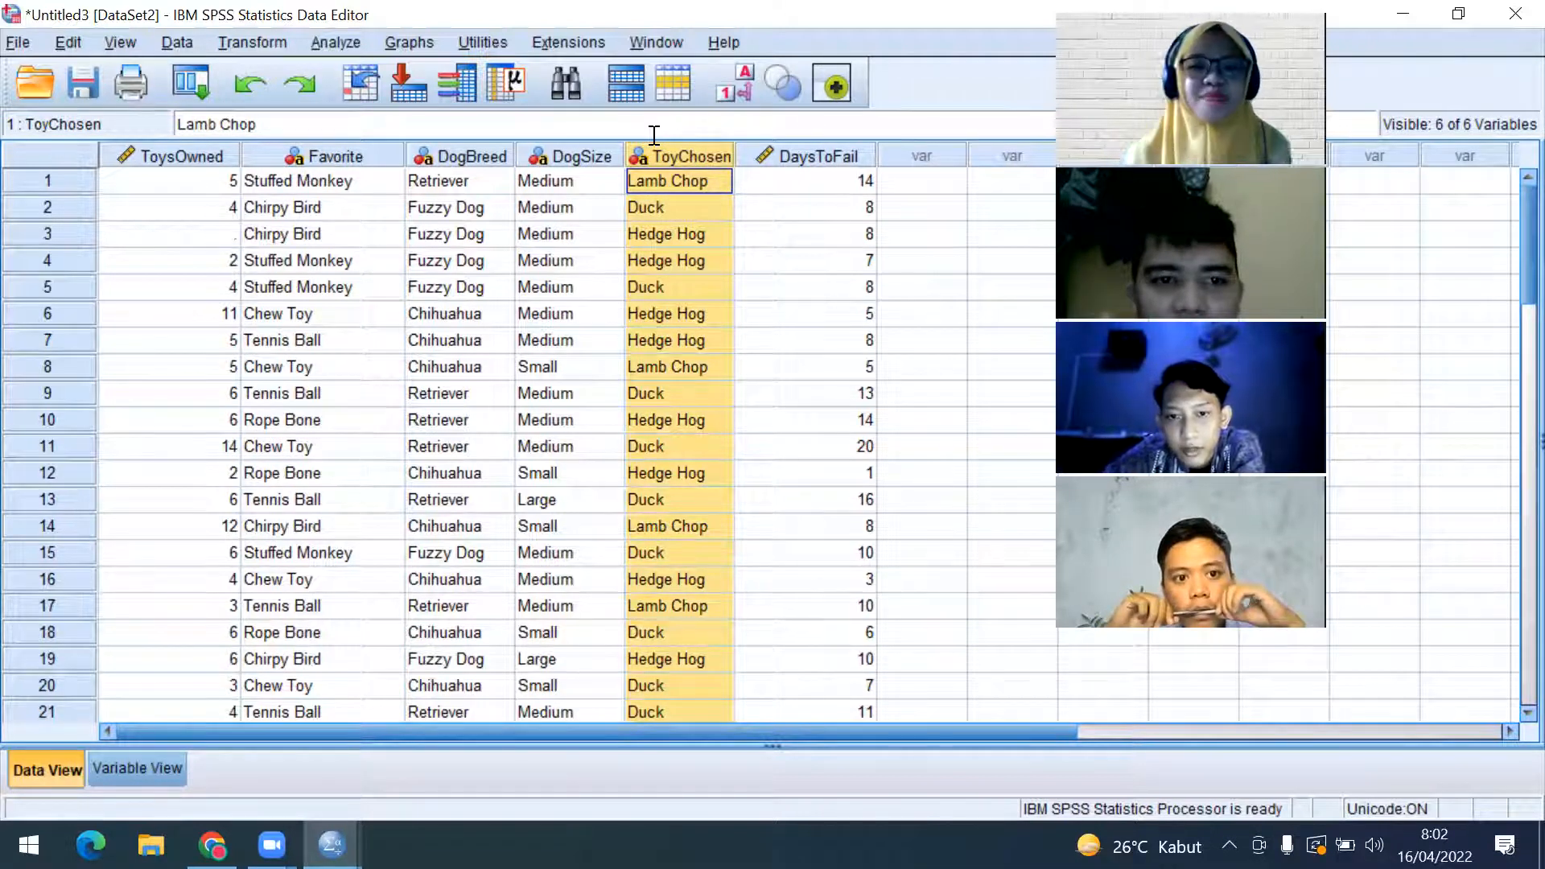
pyautogui.click(600, 158)
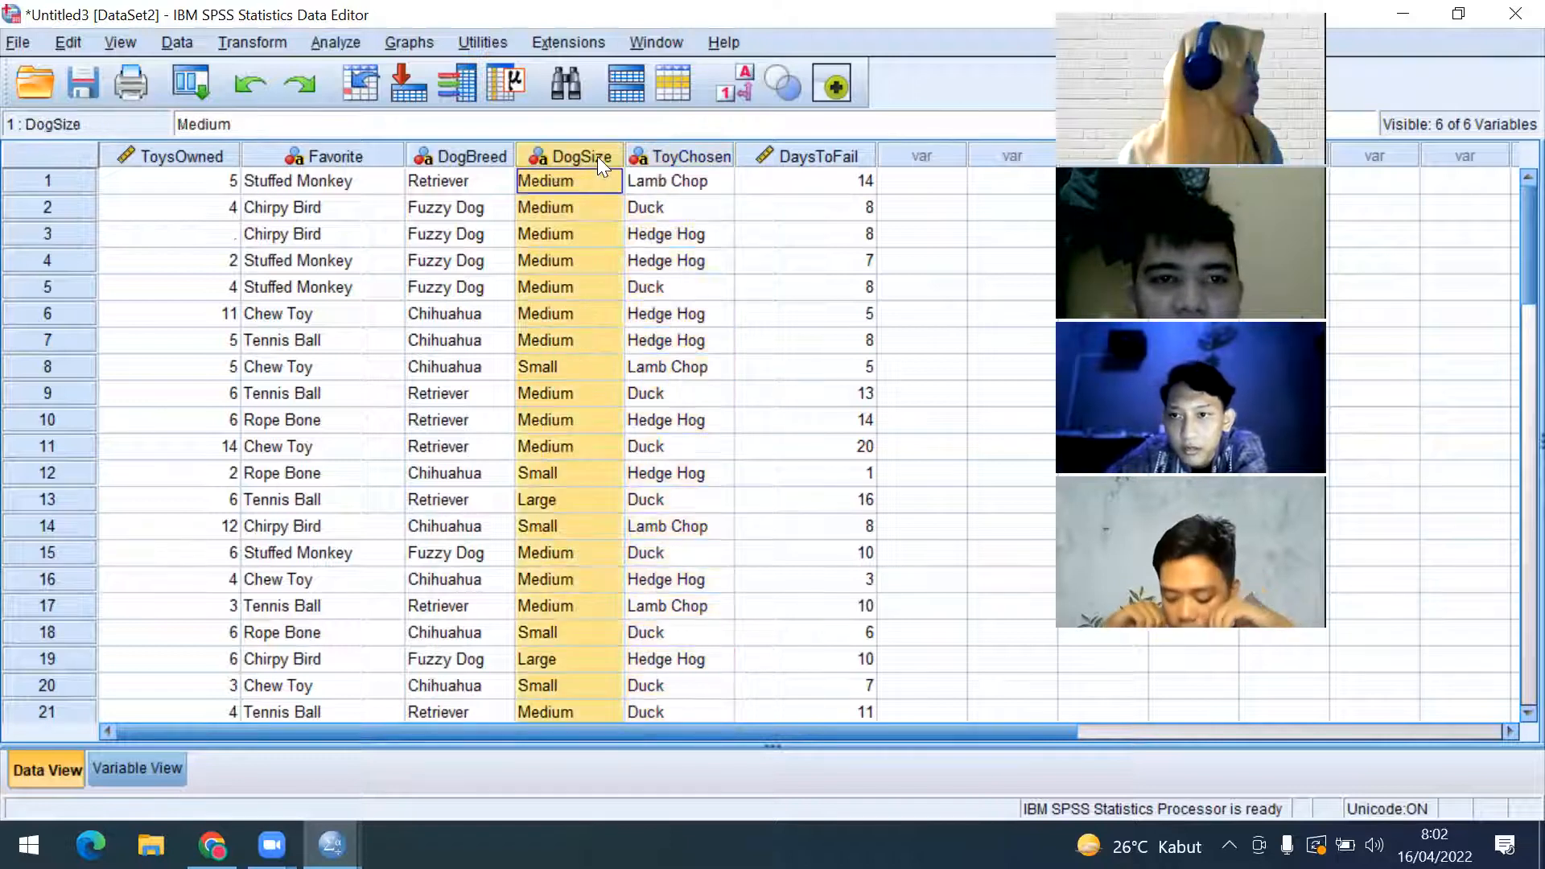
pyautogui.click(344, 153)
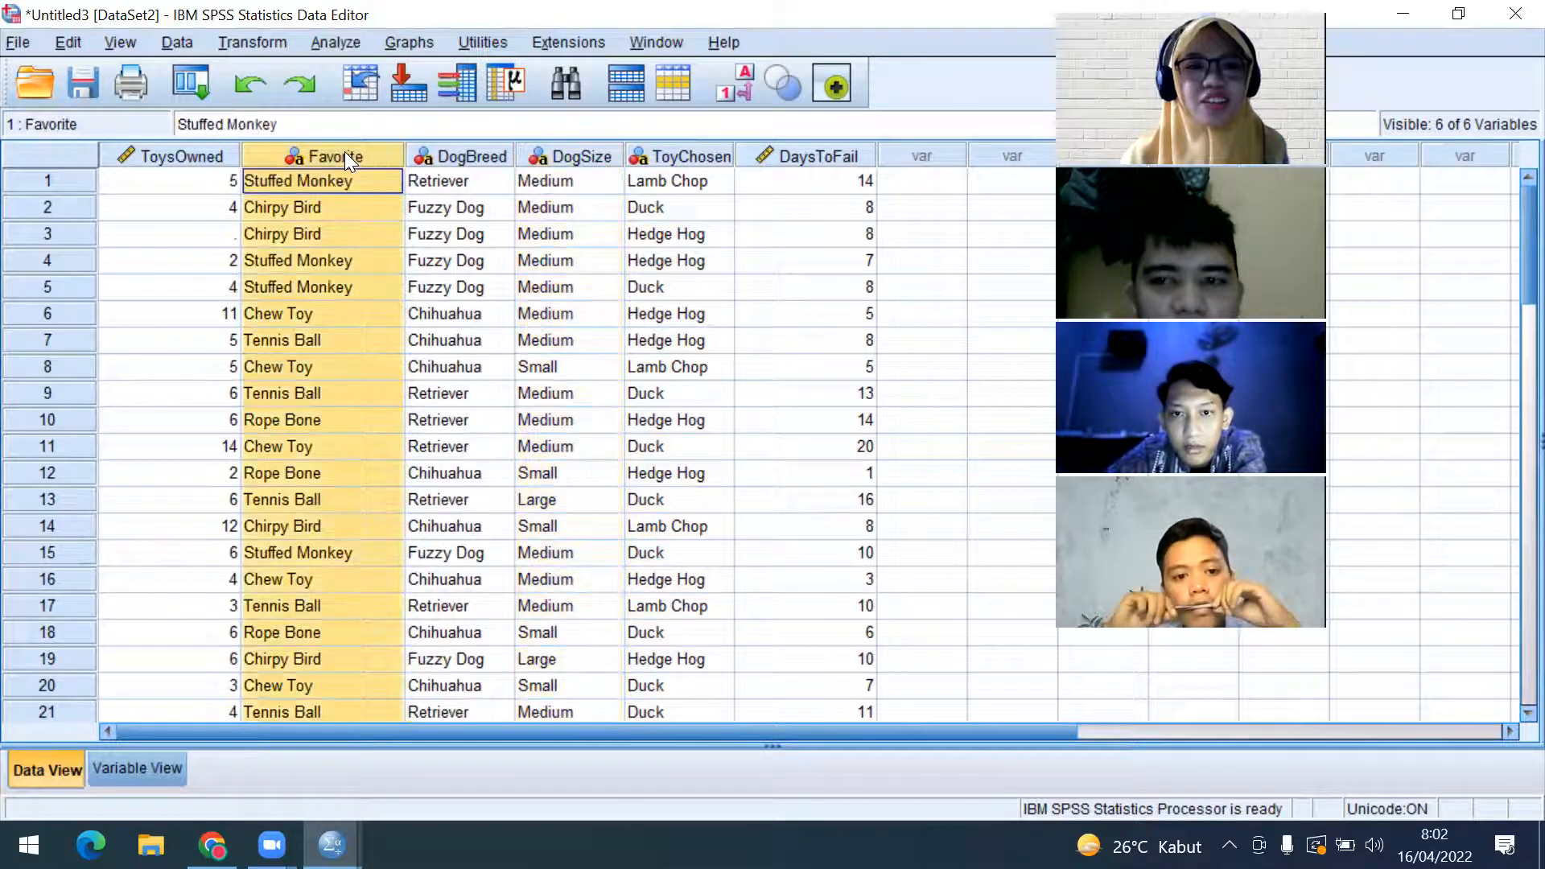
pyautogui.click(479, 152)
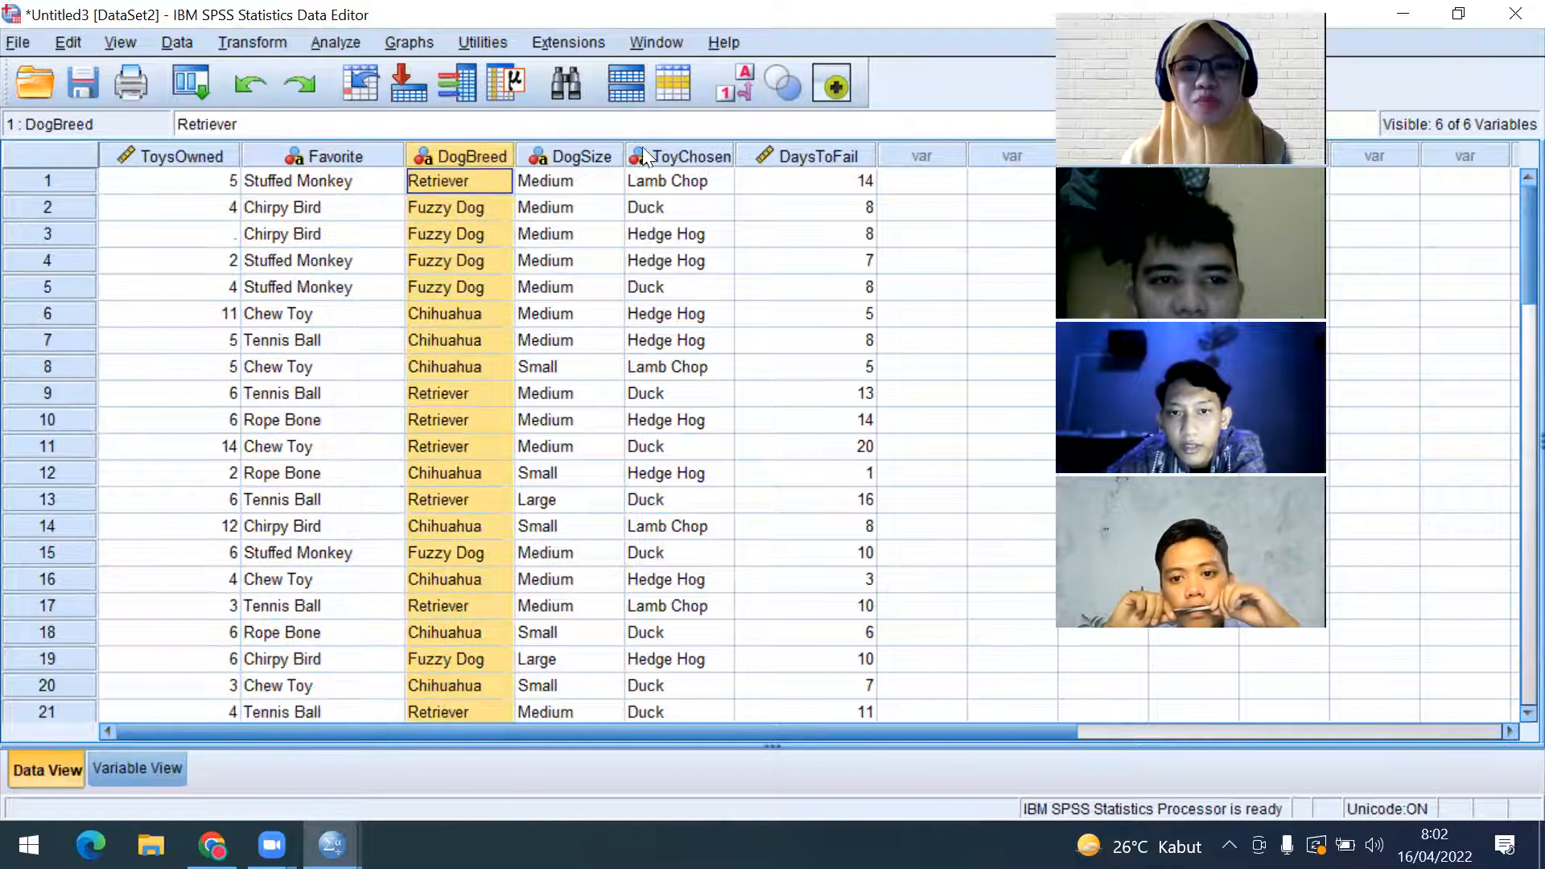
pyautogui.click(344, 157)
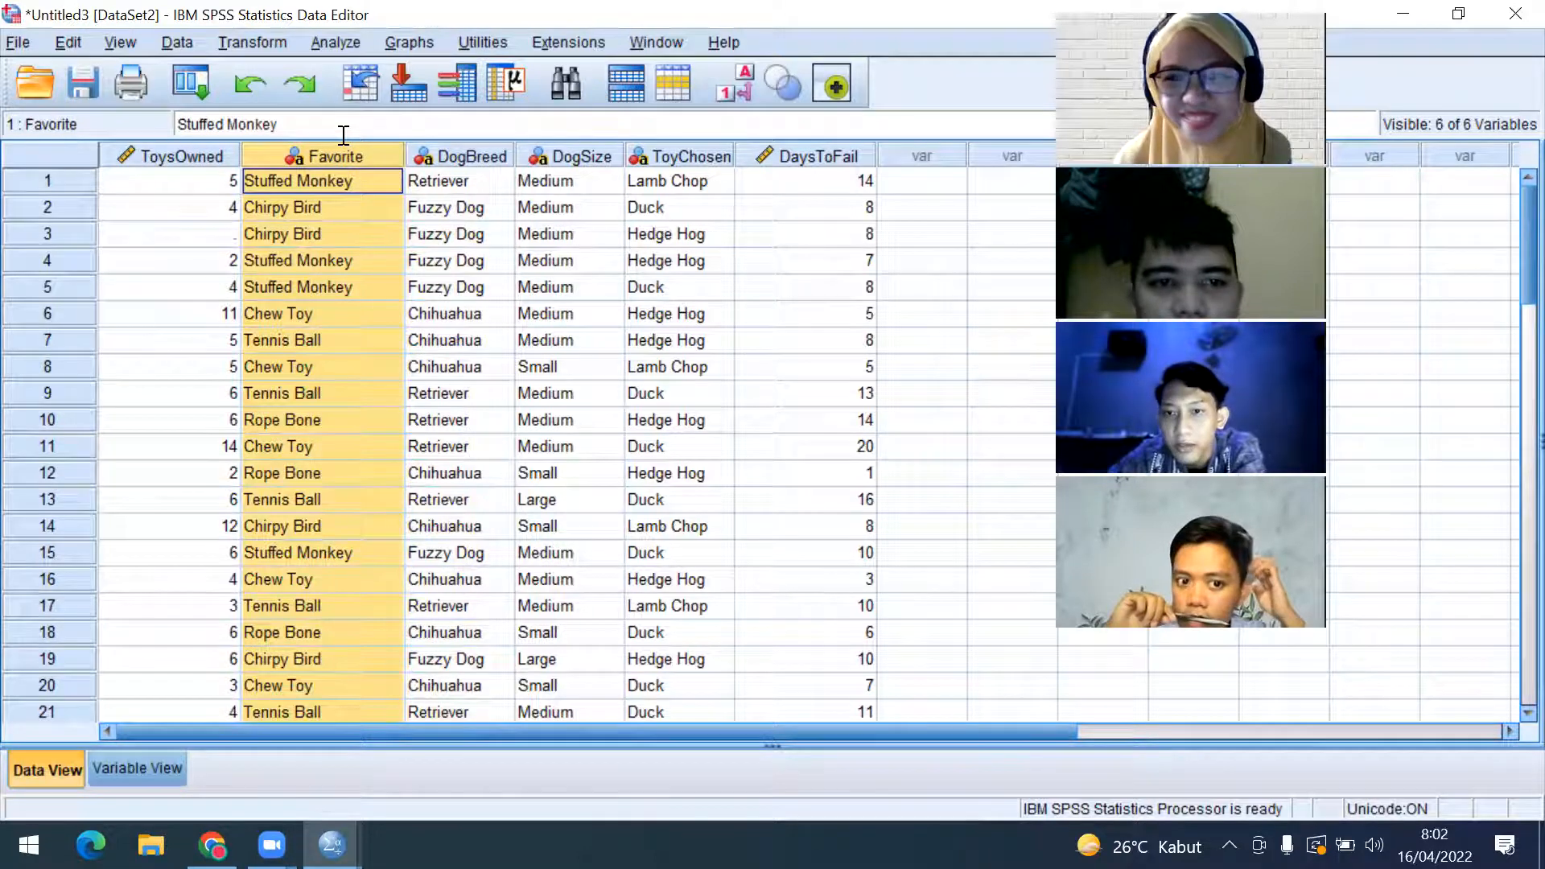
pyautogui.click(555, 156)
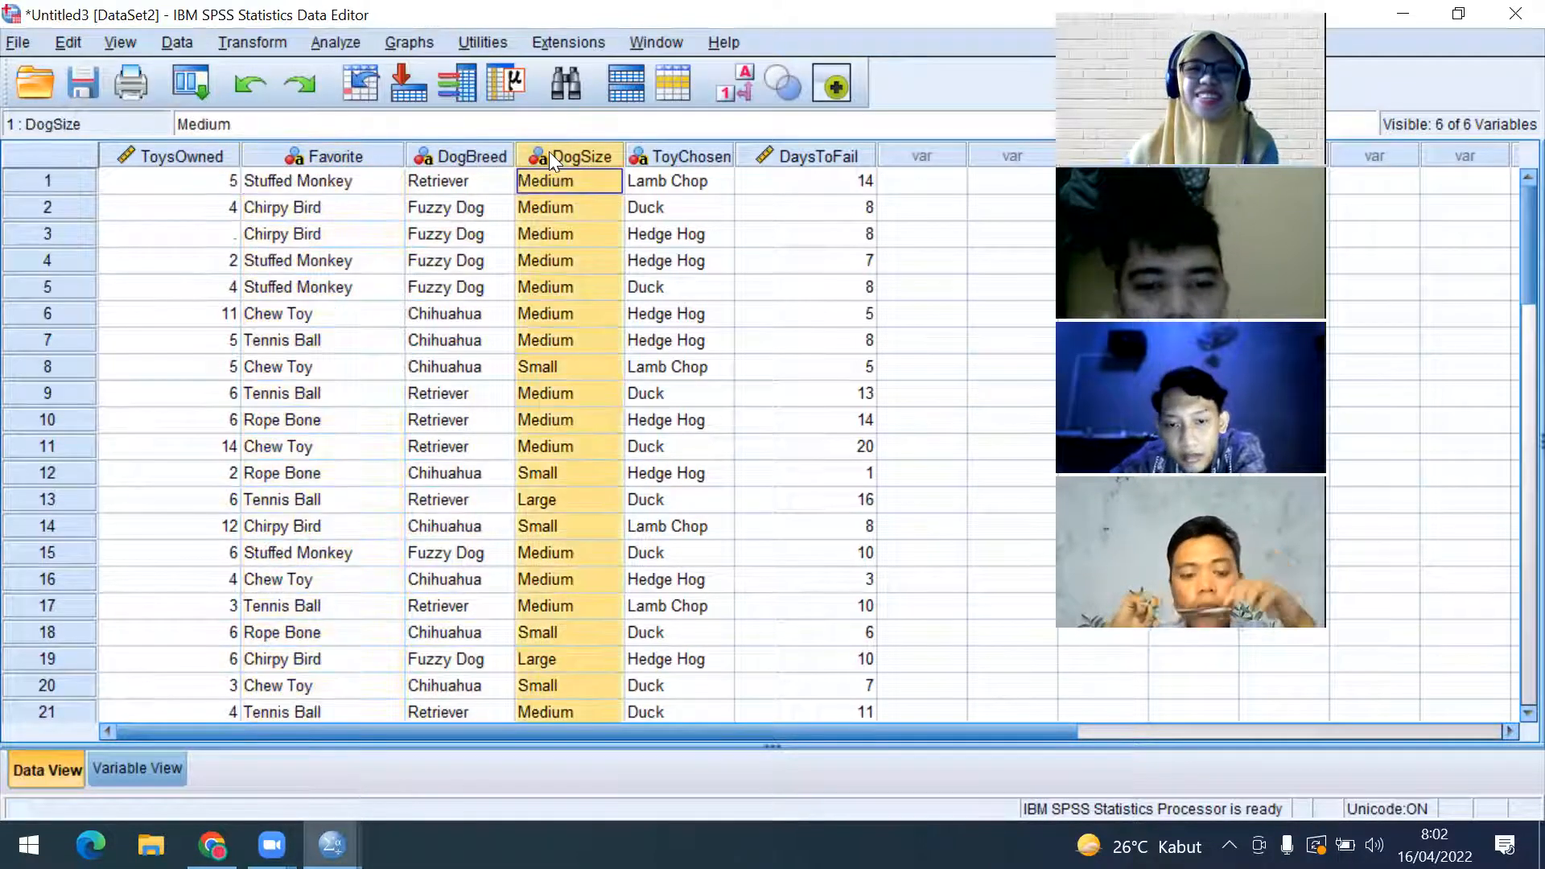
pyautogui.click(329, 157)
pyautogui.click(455, 156)
pyautogui.click(693, 156)
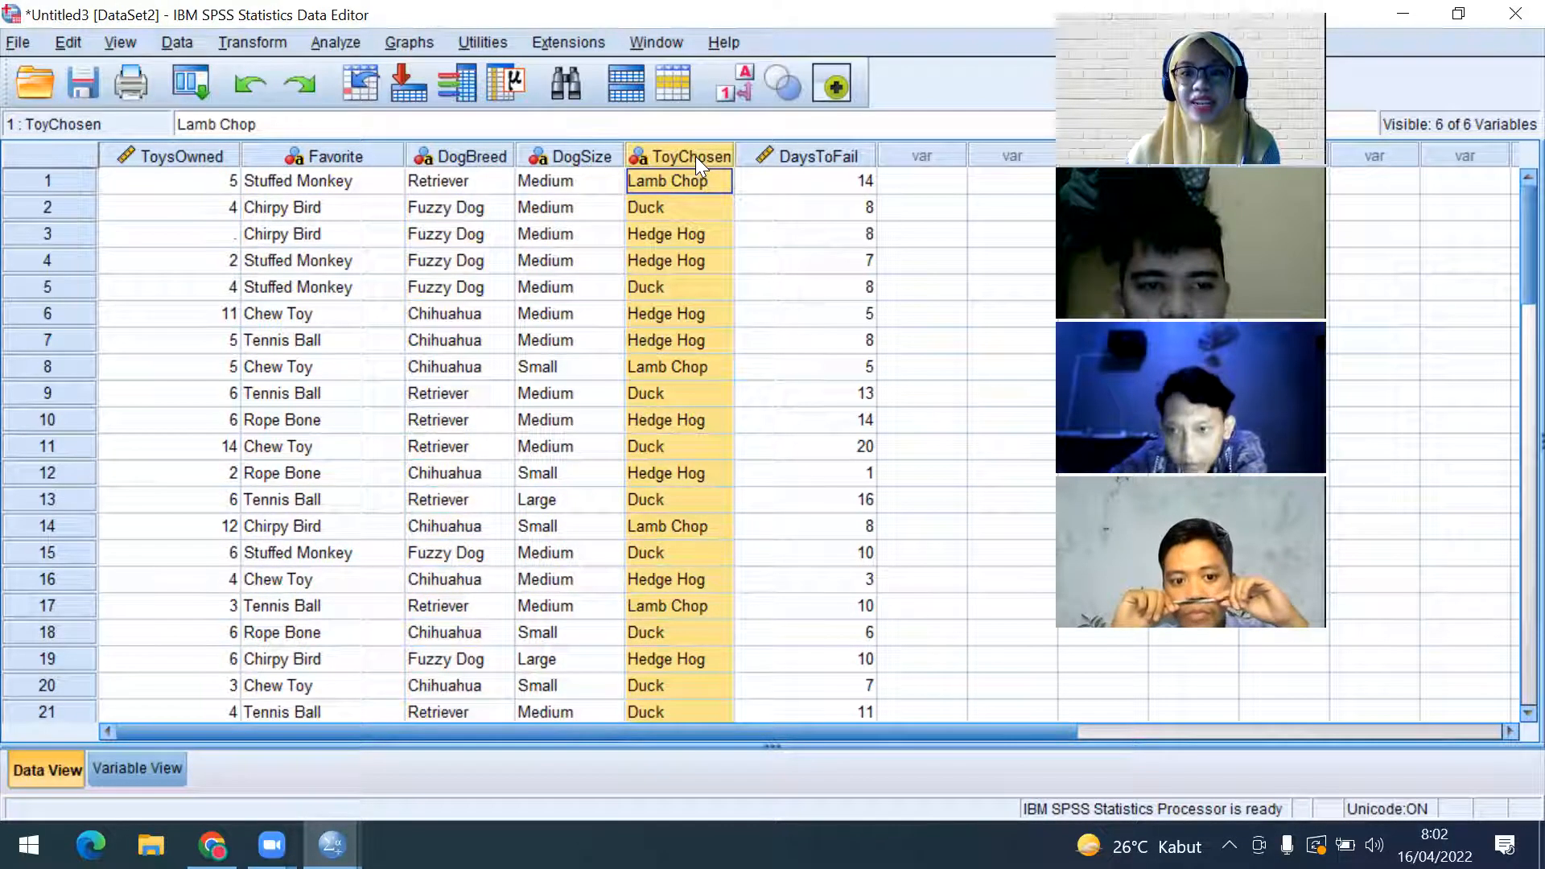
pyautogui.click(581, 153)
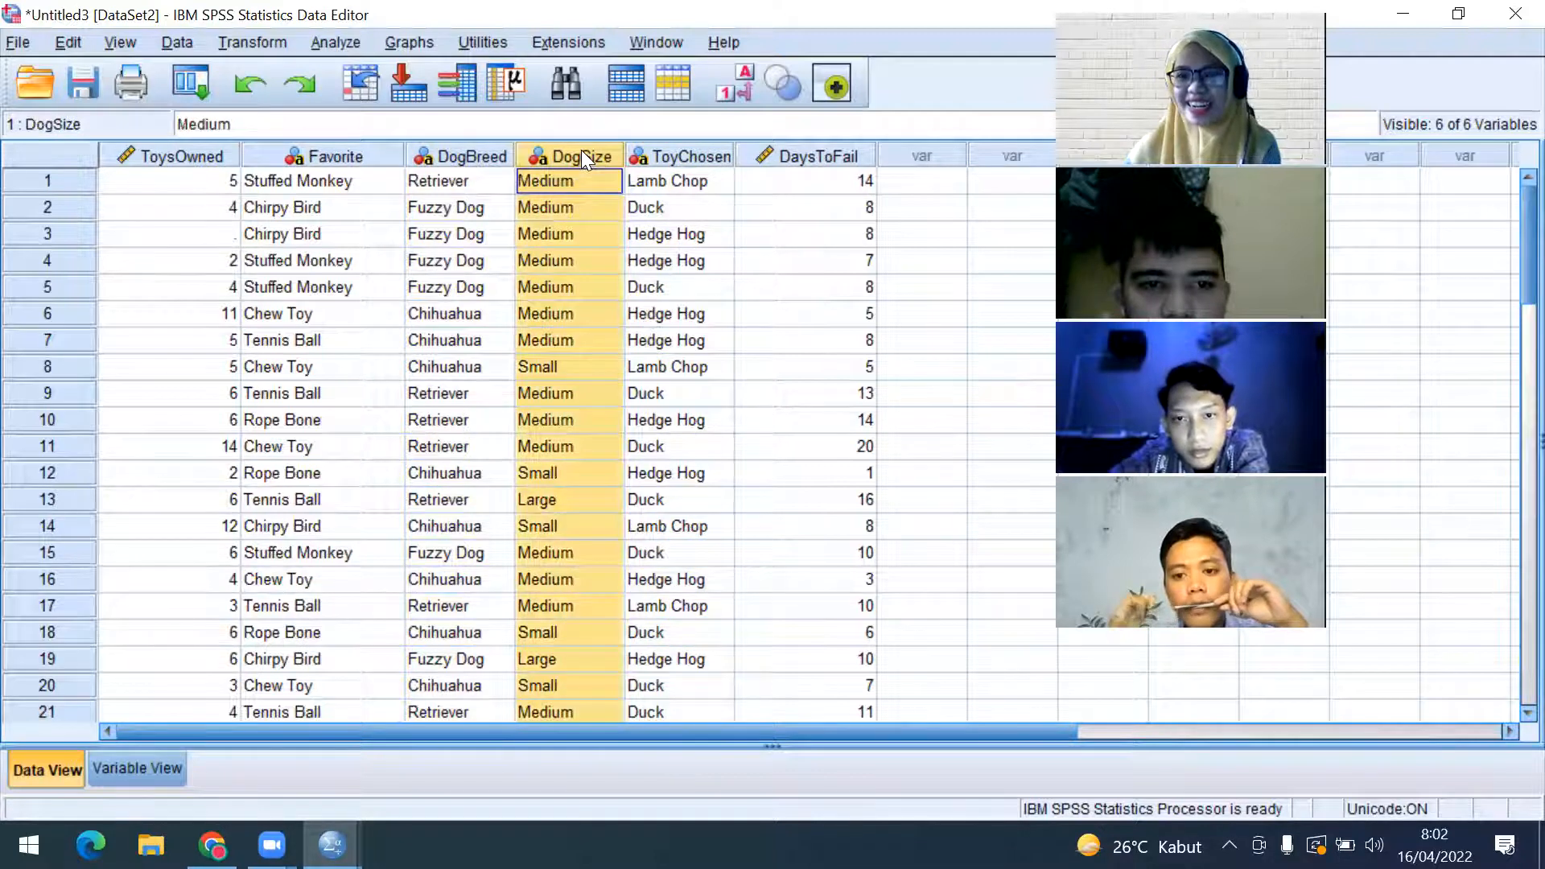
pyautogui.click(826, 164)
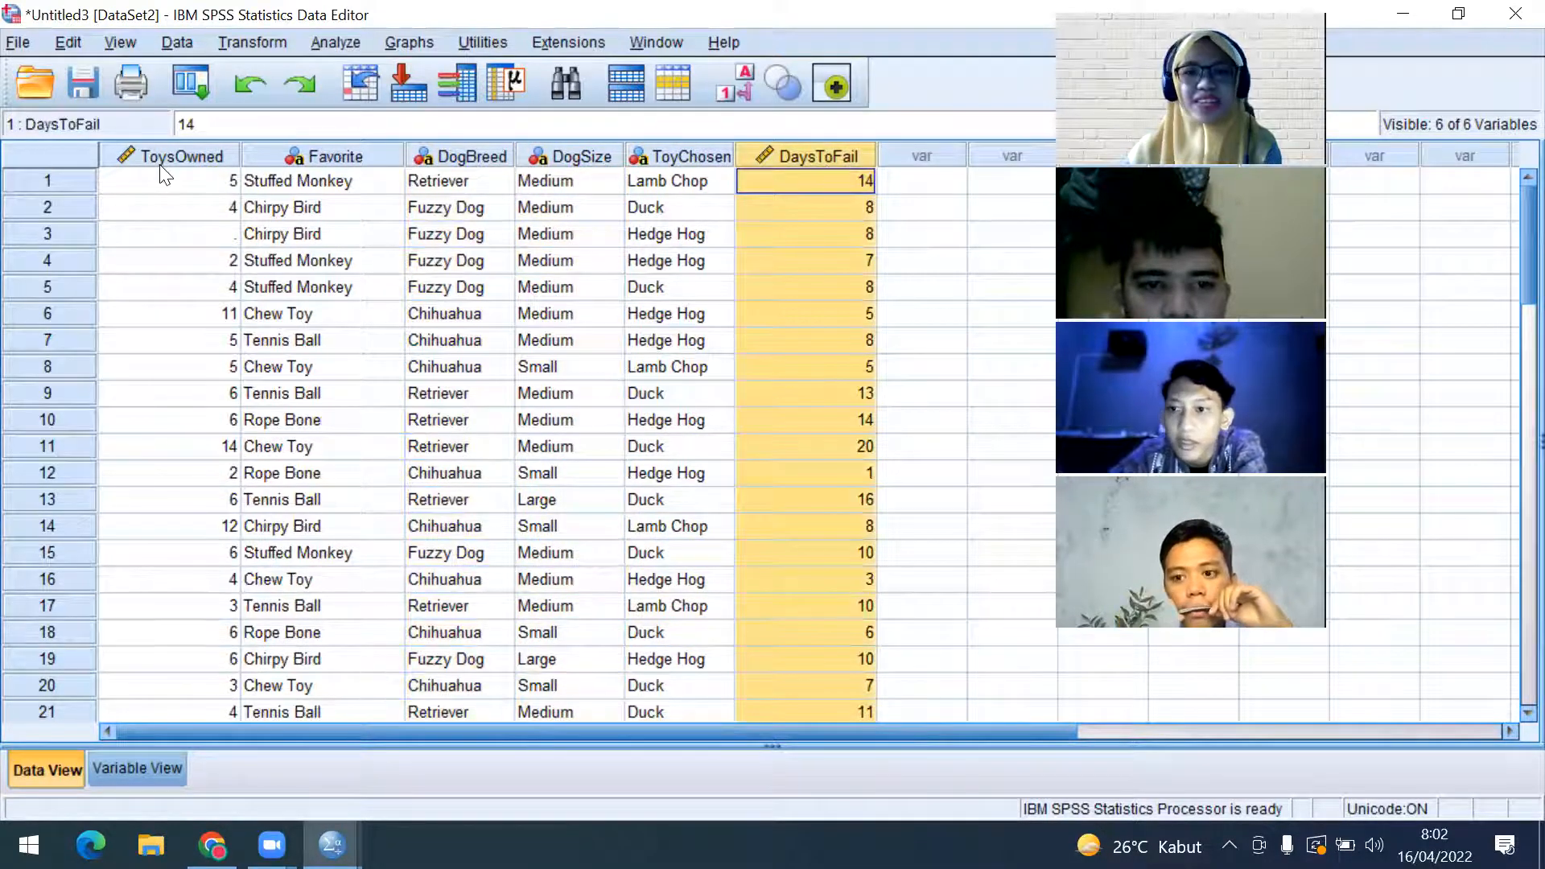
pyautogui.moveTo(160, 165)
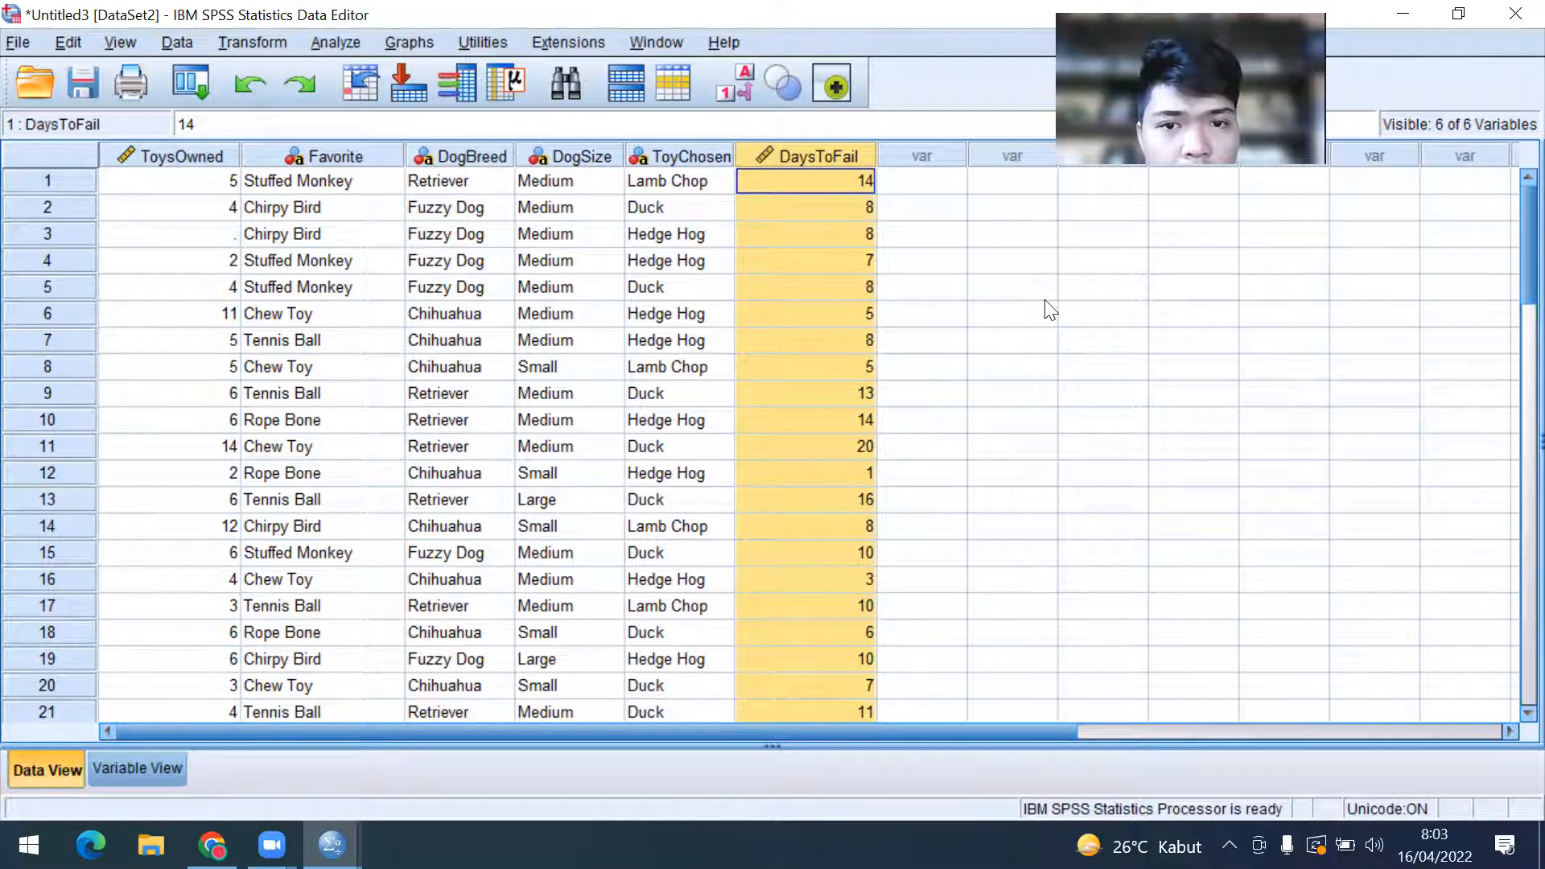
pyautogui.click(910, 292)
pyautogui.click(815, 158)
pyautogui.click(580, 153)
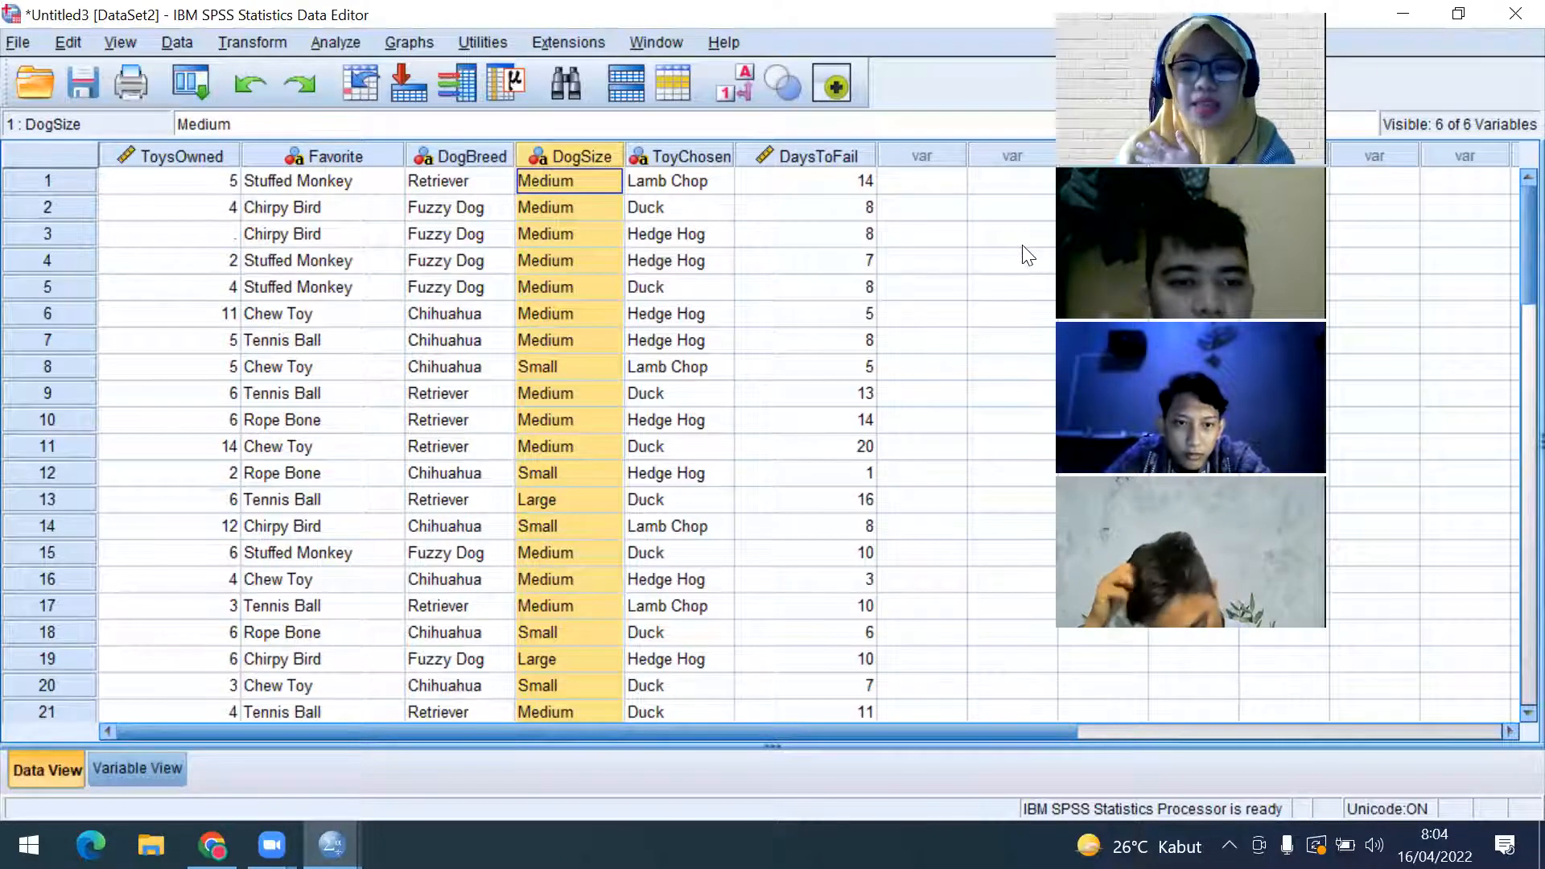
# Set the measurement level of the DogSize variable to Ordinal
pyautogui.click(135, 774)
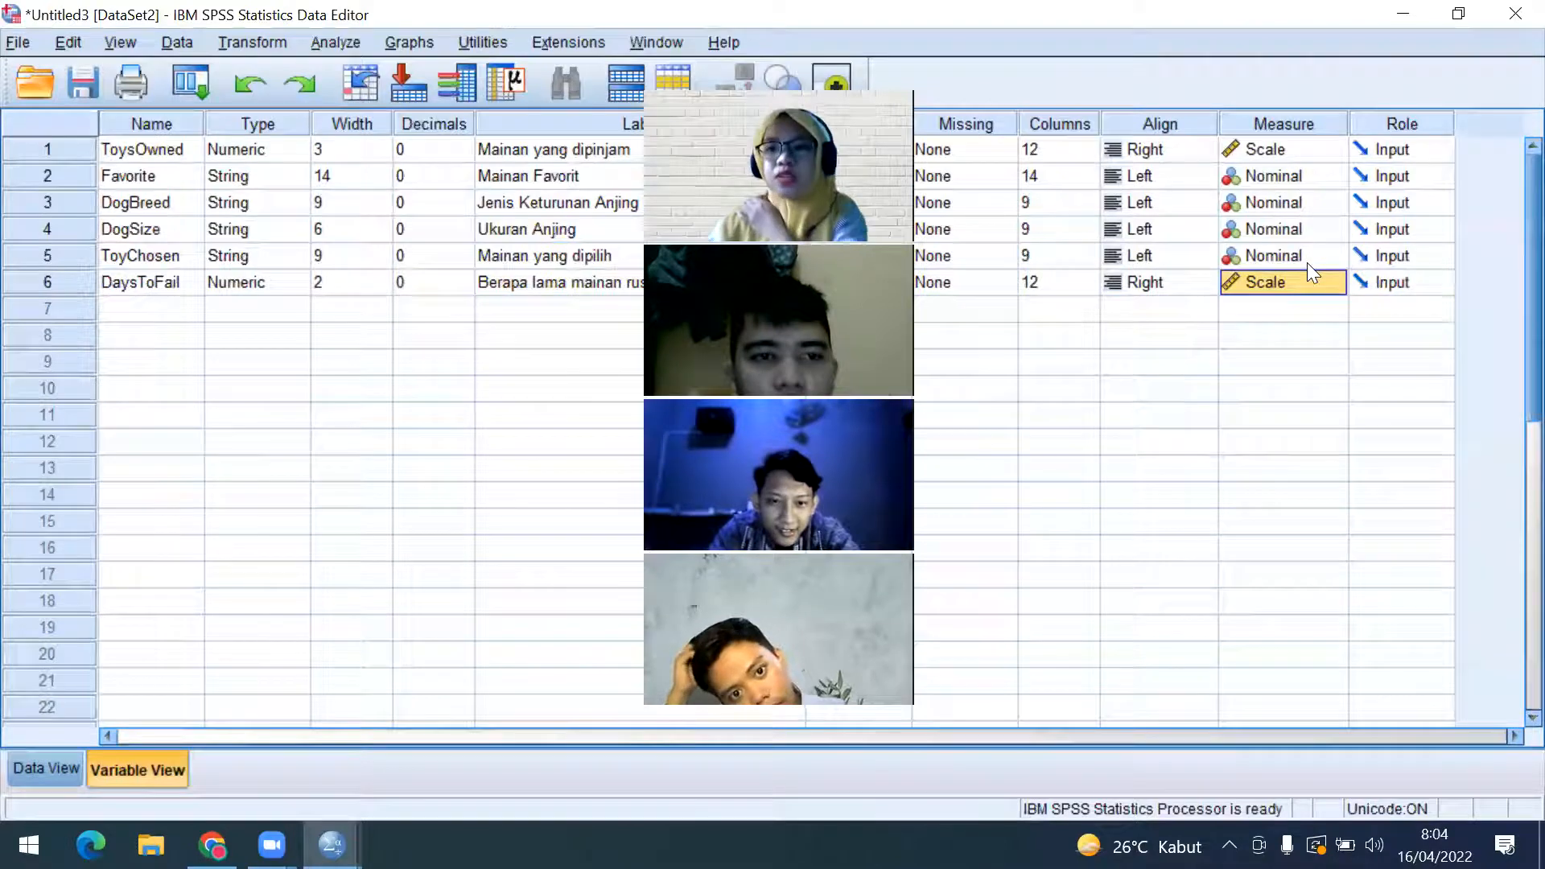
pyautogui.click(1333, 228)
pyautogui.click(1290, 256)
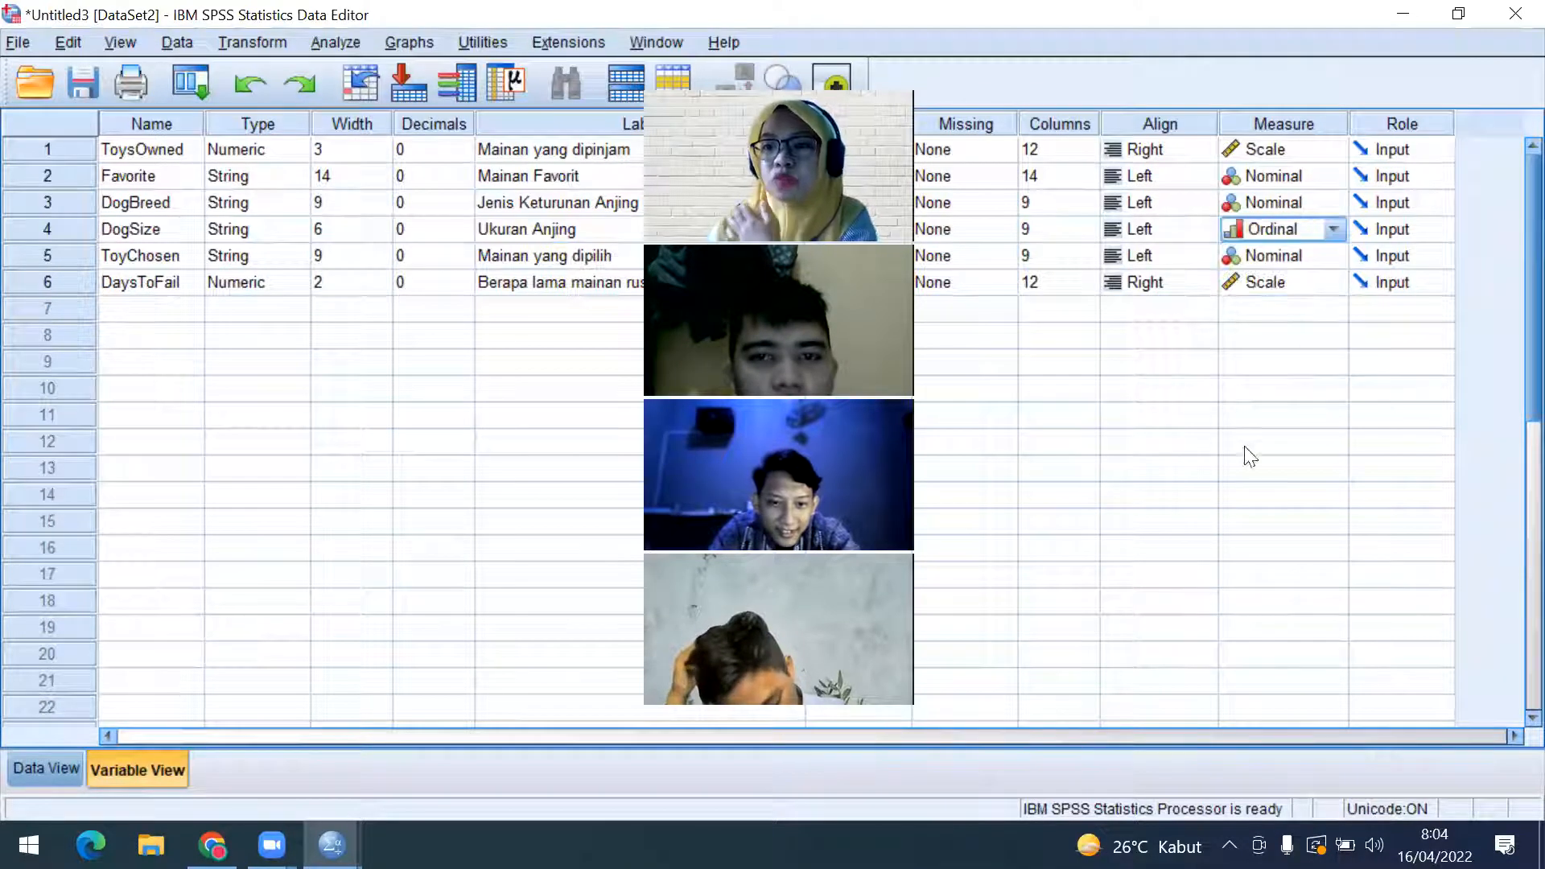
pyautogui.click(1245, 447)
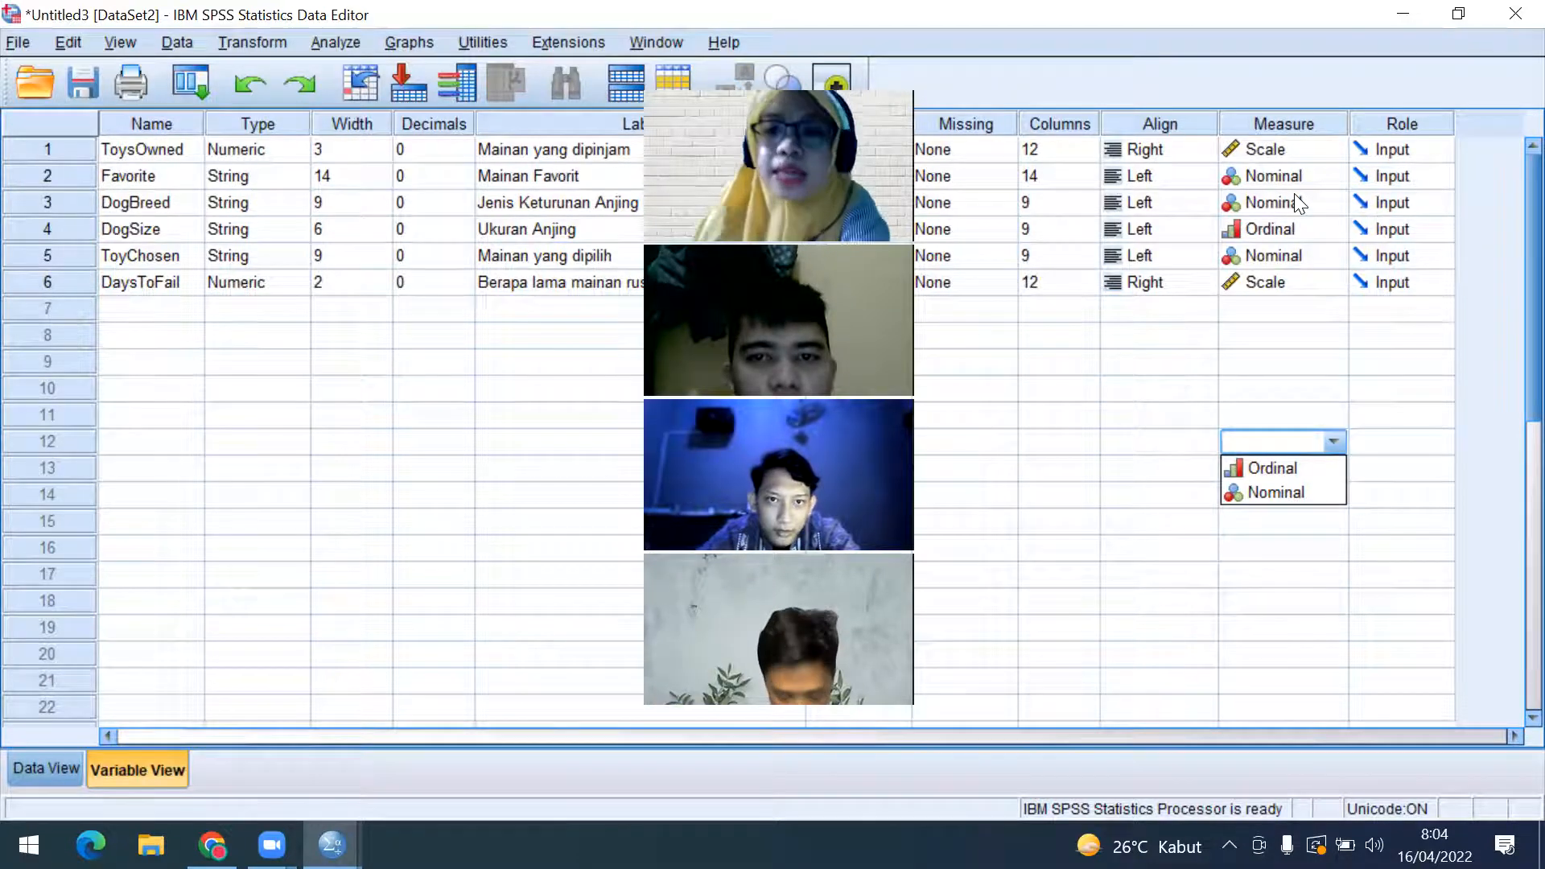
pyautogui.click(1070, 366)
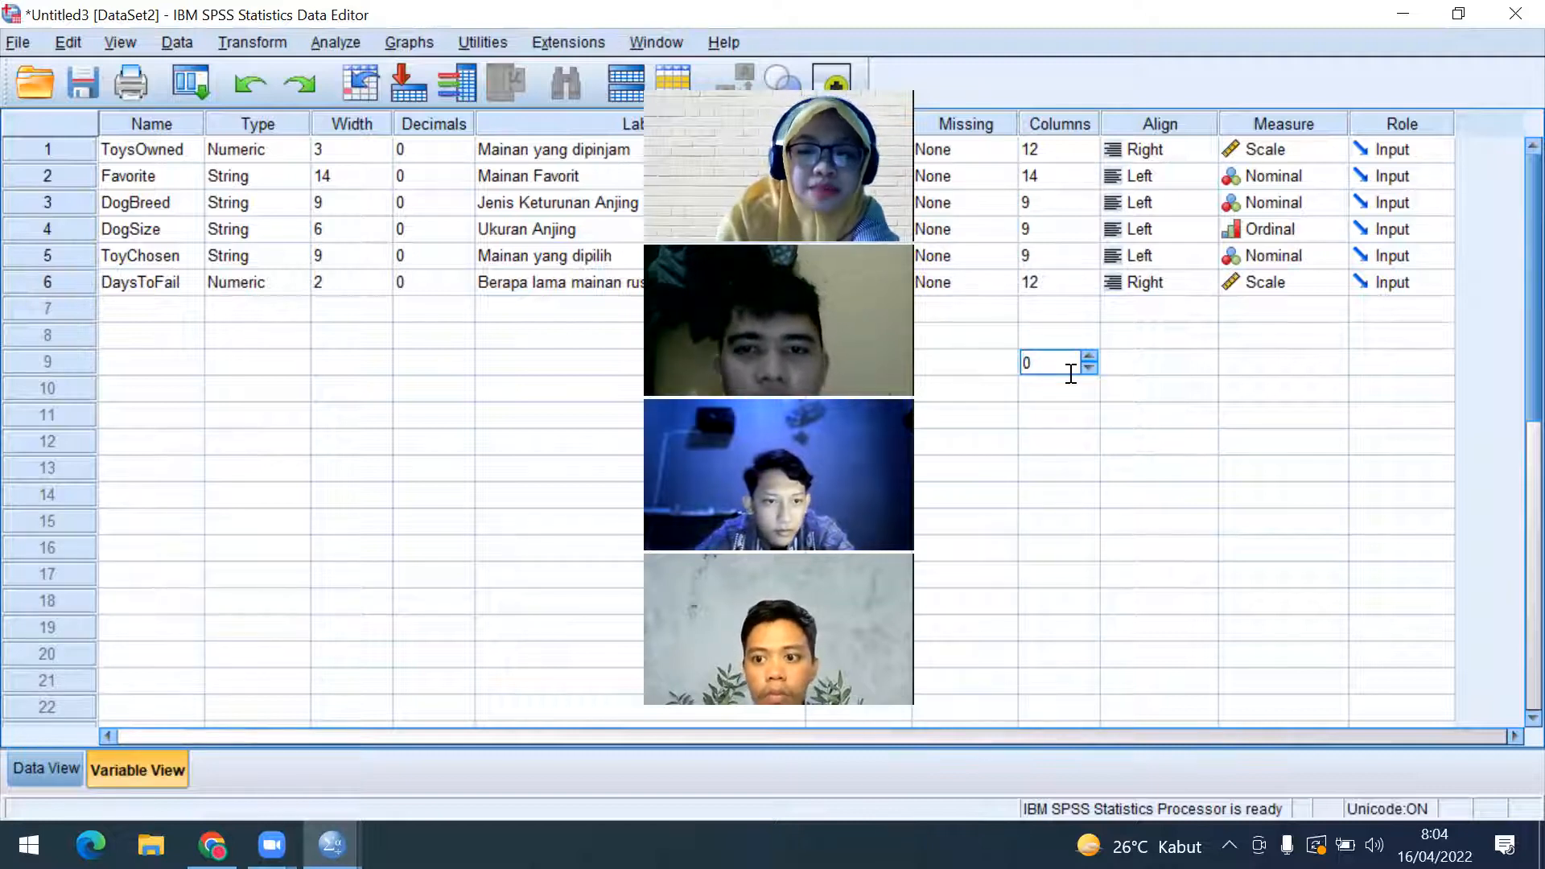
pyautogui.click(1265, 539)
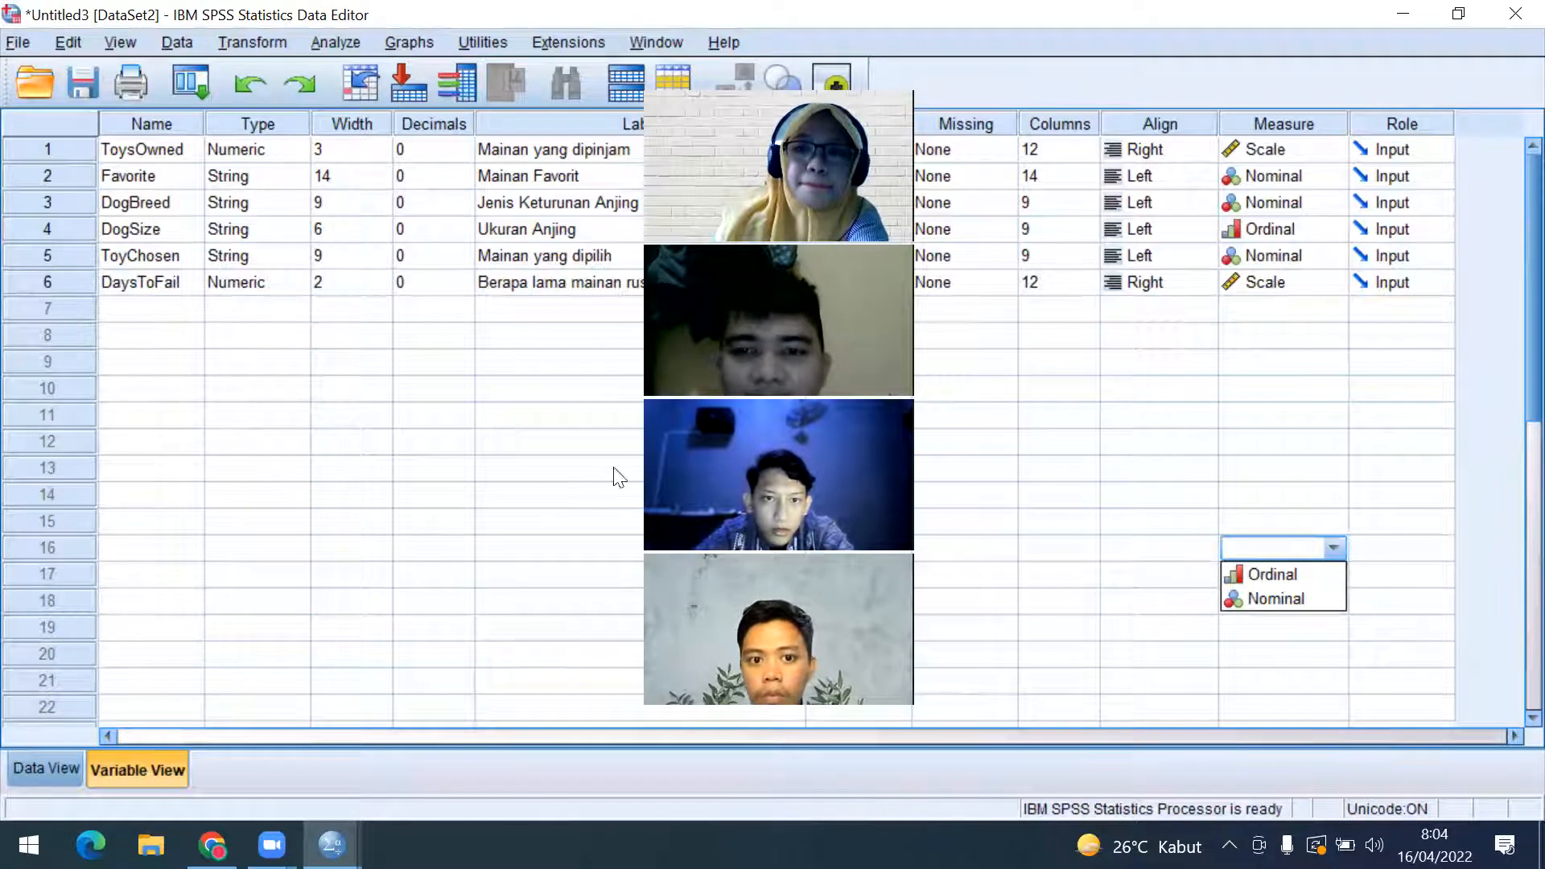
pyautogui.click(480, 344)
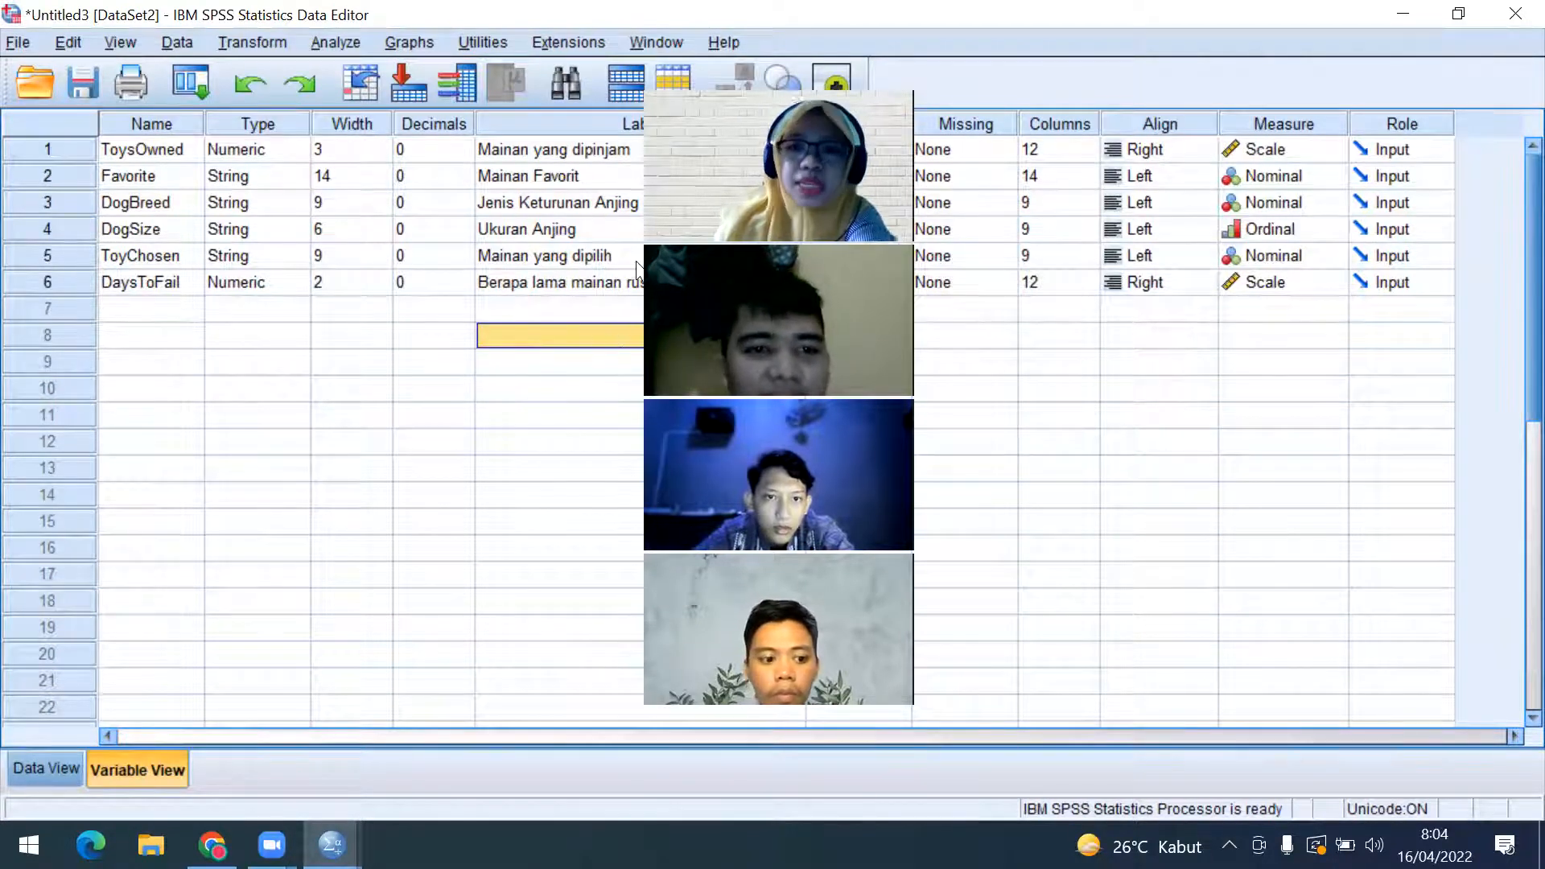
pyautogui.moveTo(877, 75); pyautogui.dragTo(1469, 37)
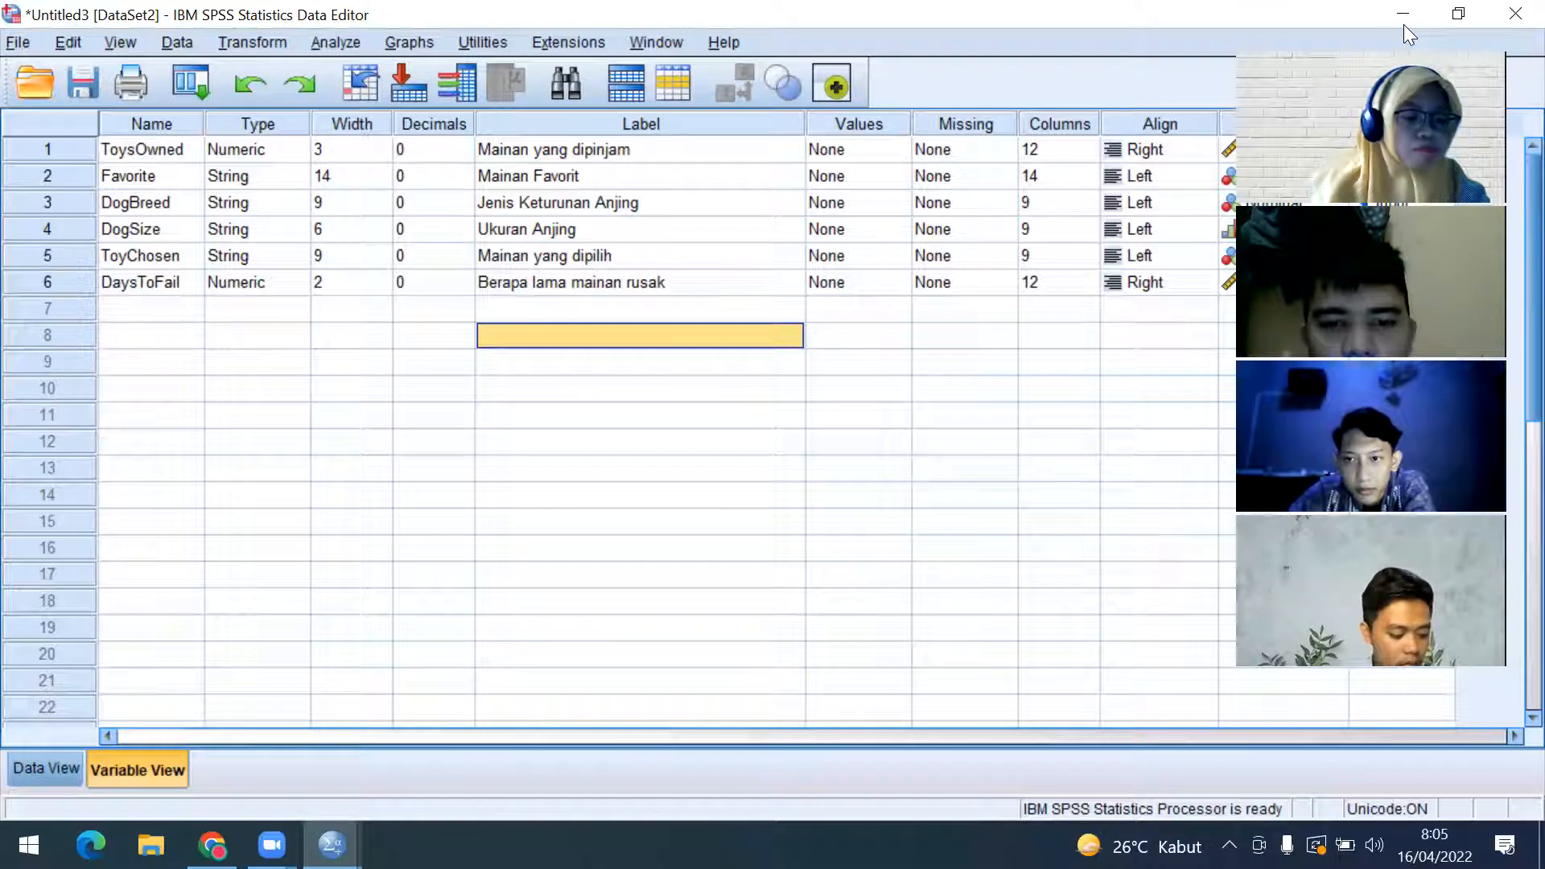
# Save the dataset to the Desktop as an SPSS Statistics file named myDogToys
pyautogui.click(31, 45)
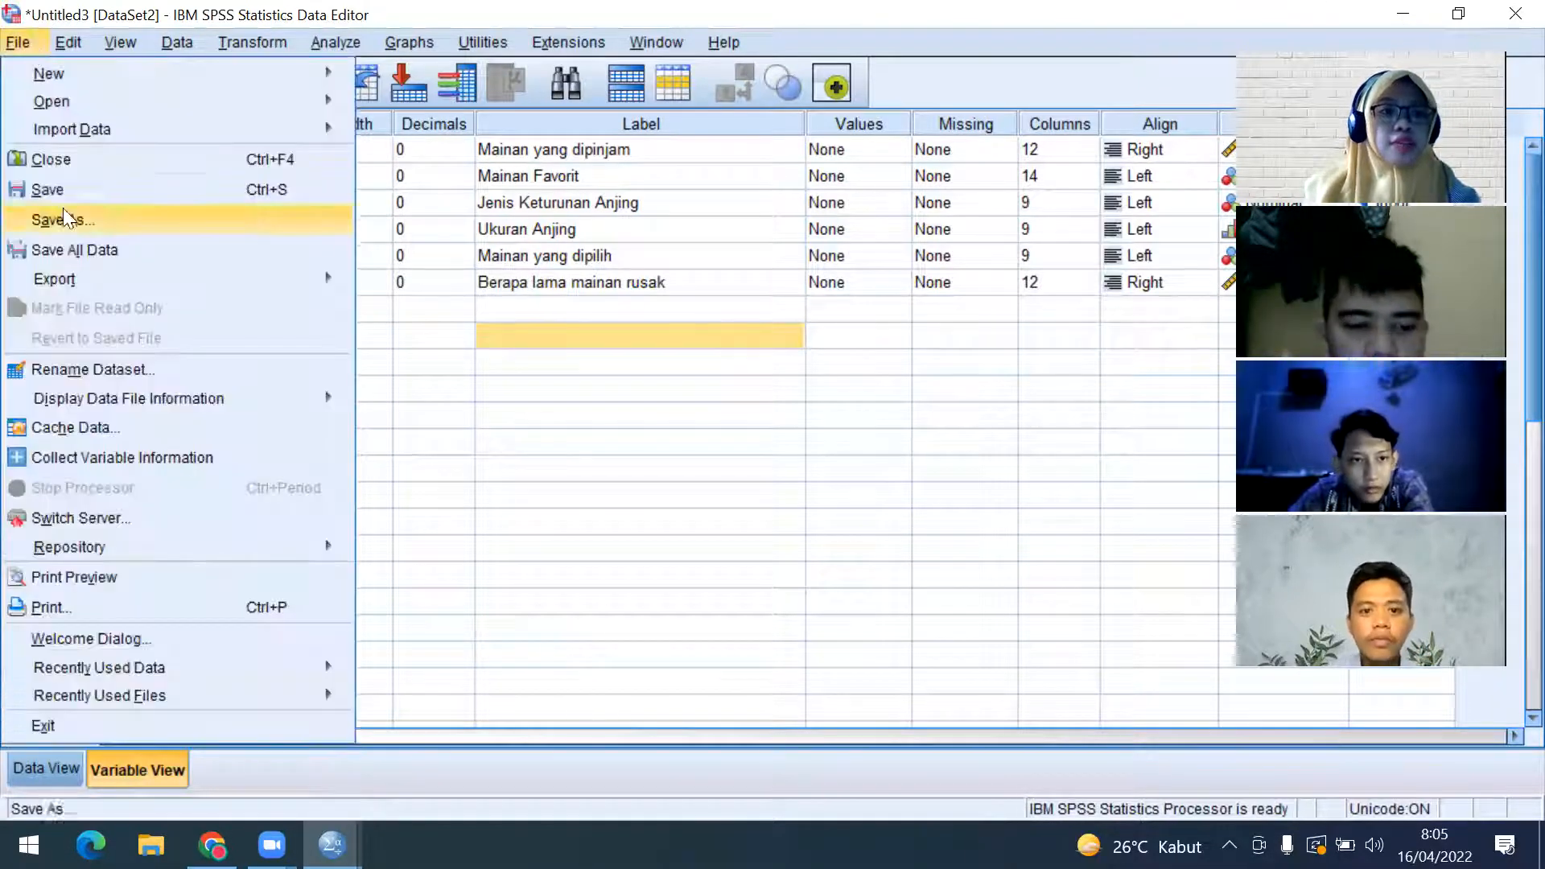
pyautogui.click(97, 188)
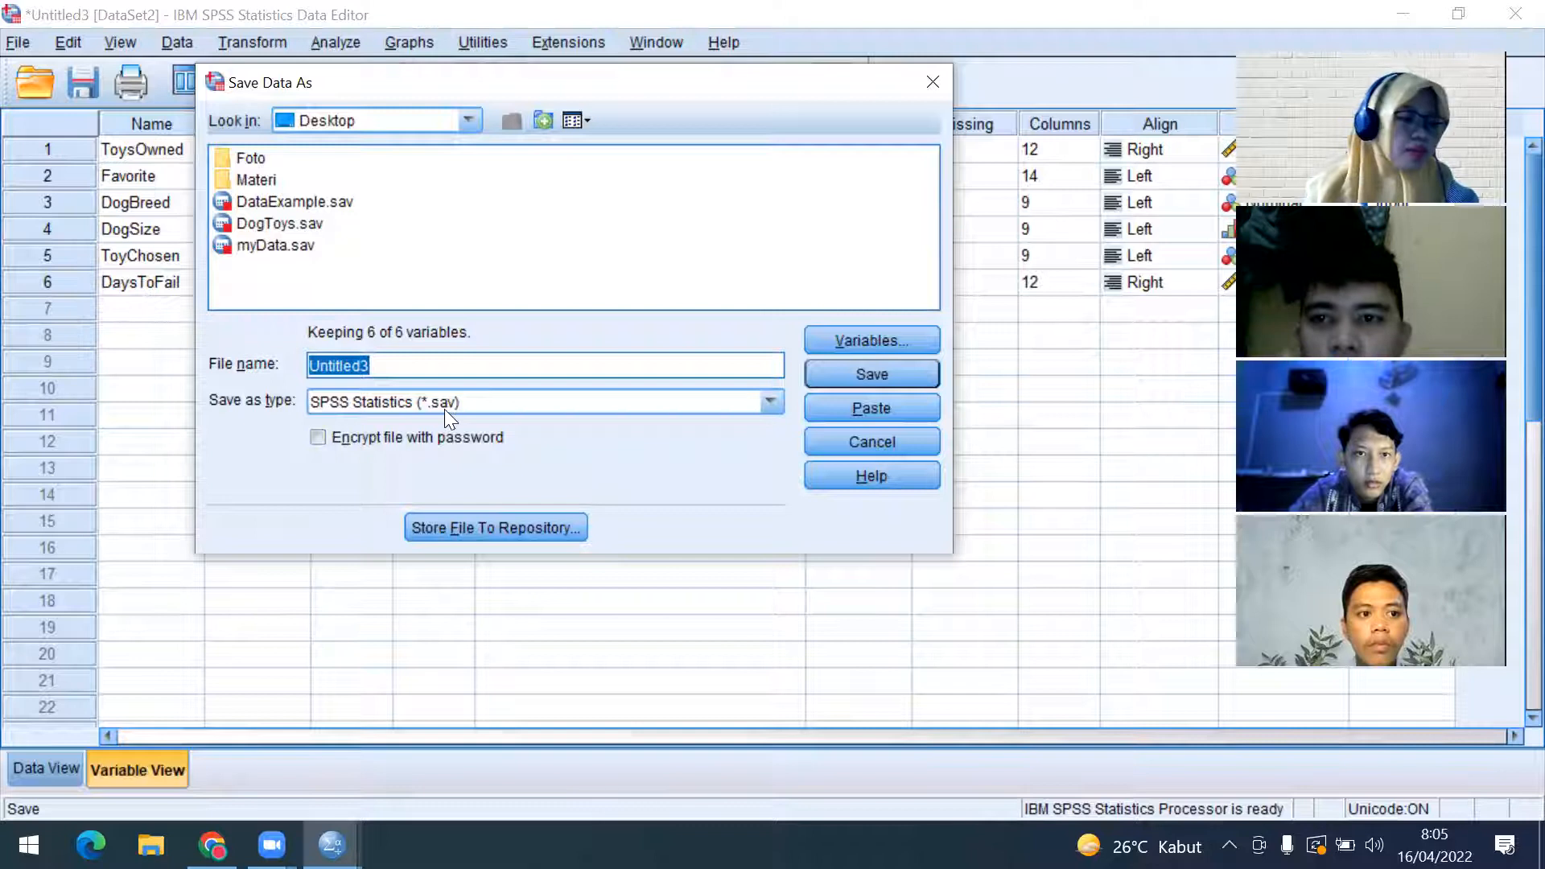
pyautogui.write('myDoy')
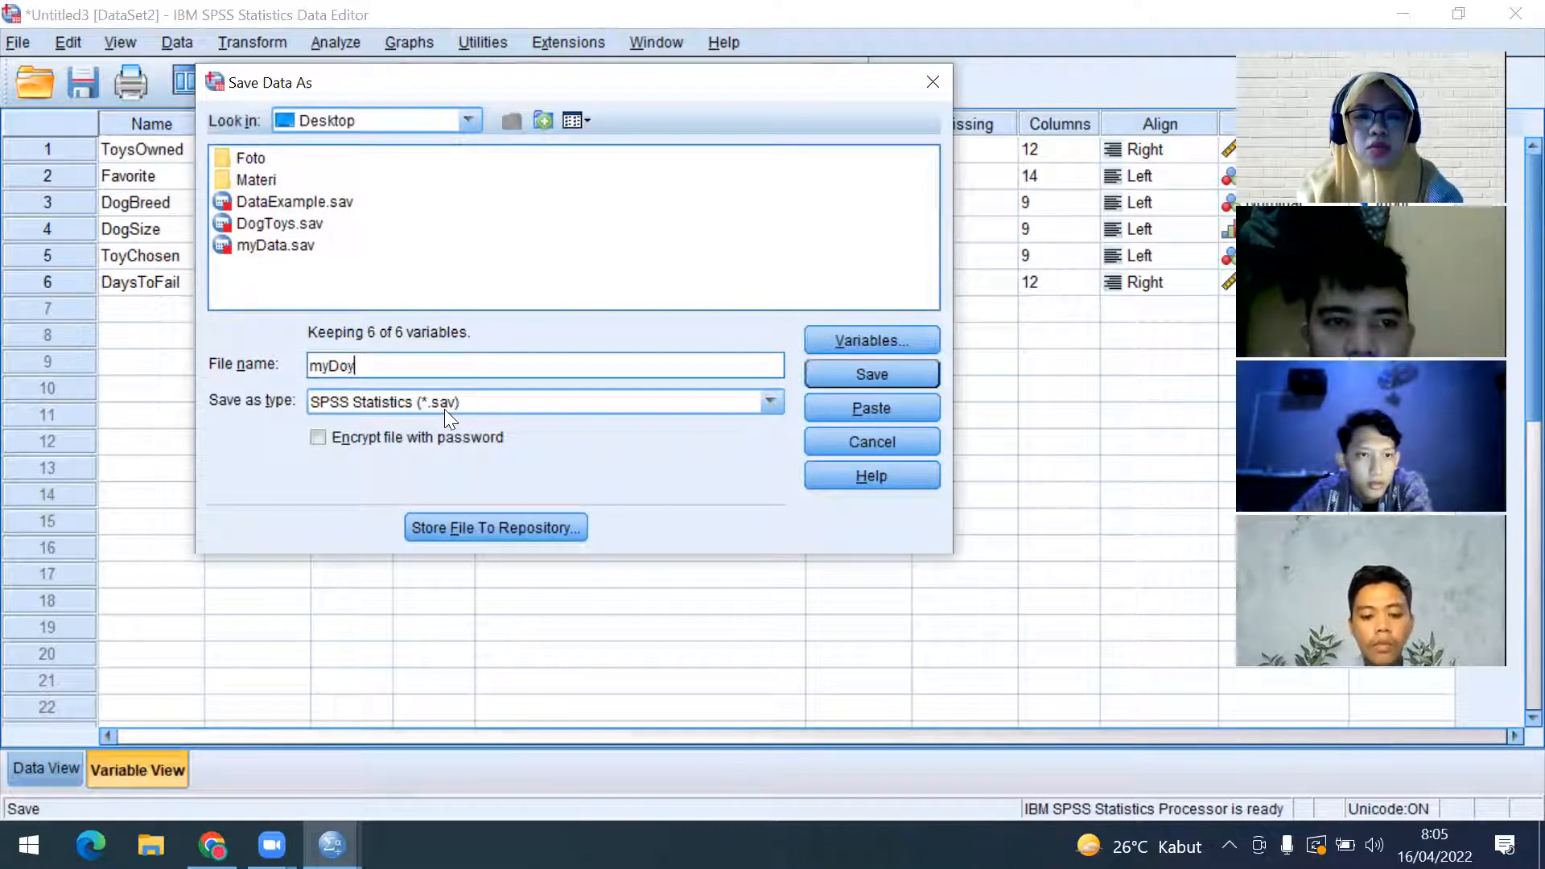
pyautogui.press('BackSpace')
pyautogui.write('gToys')
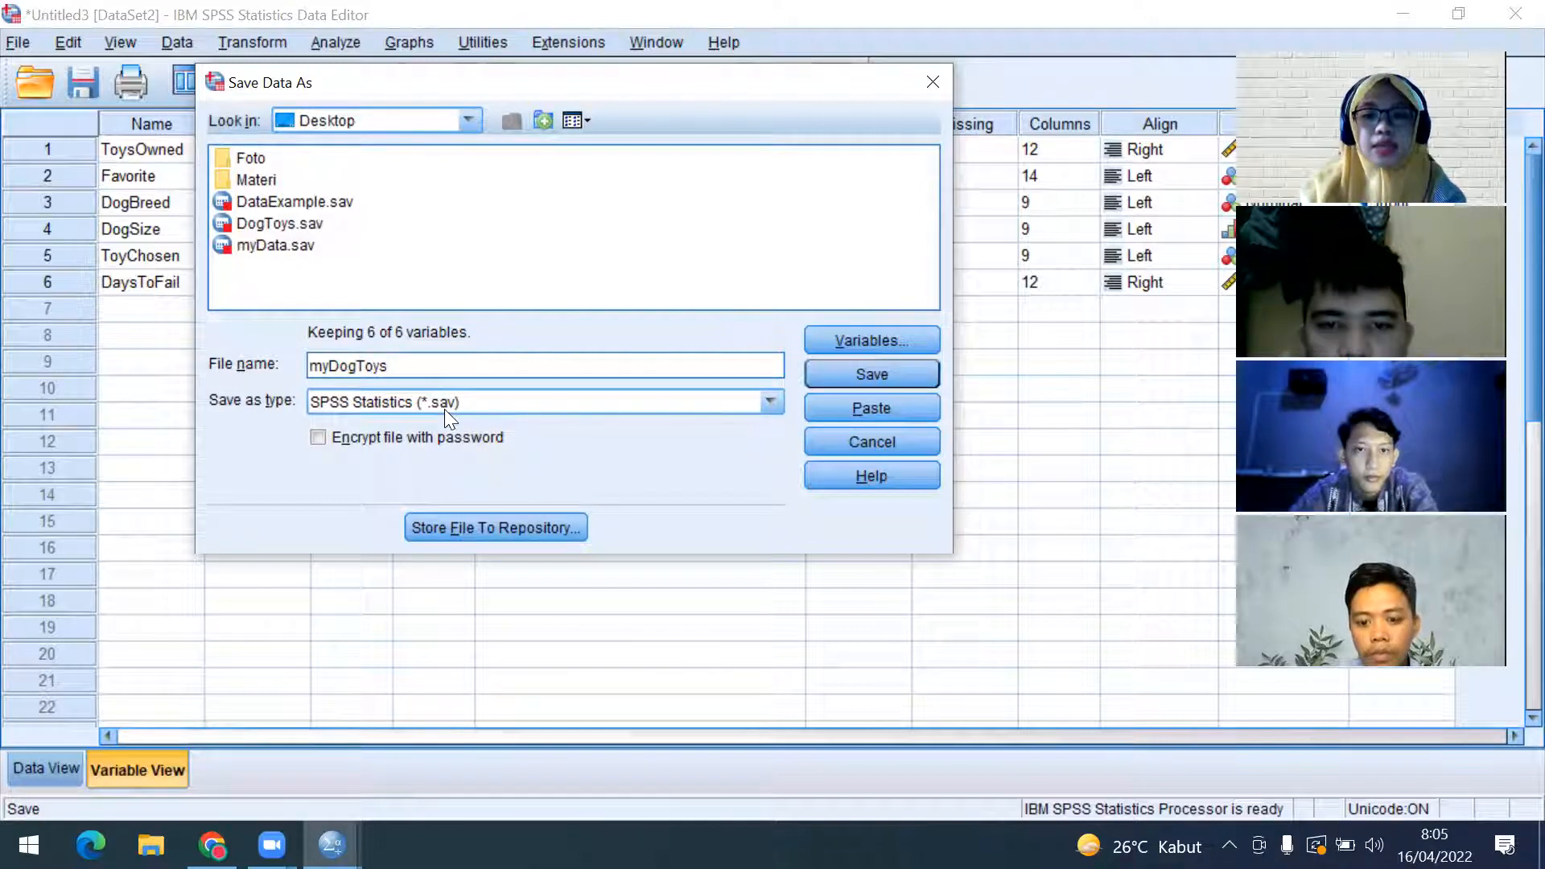
pyautogui.click(814, 375)
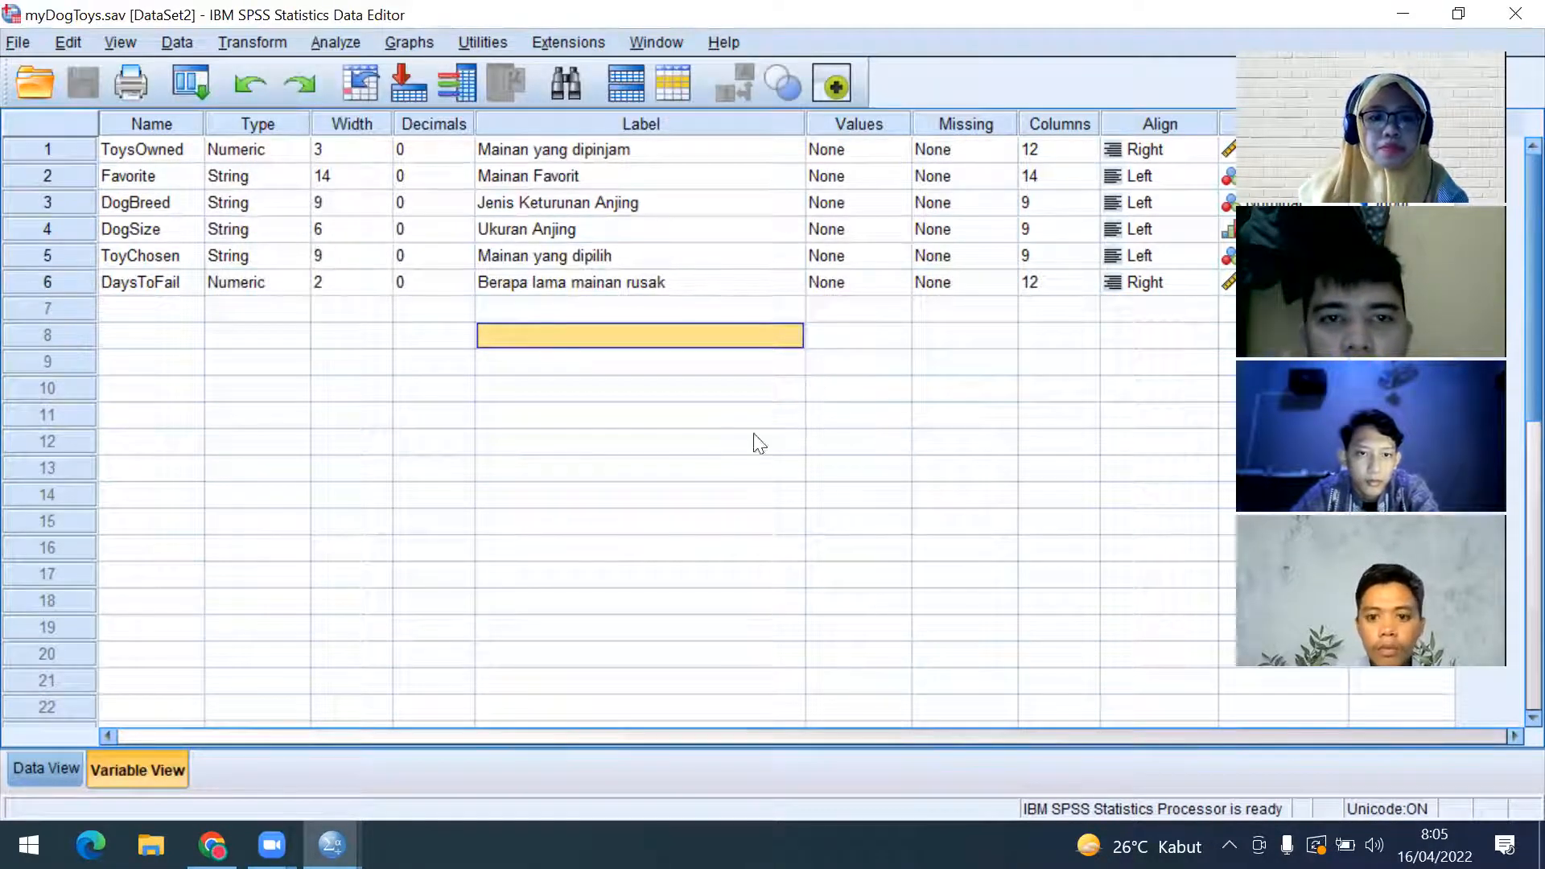
# Check the command log in the Output1 window and look over the data and variable definitions of myDogToys.sav
pyautogui.click(331, 845)
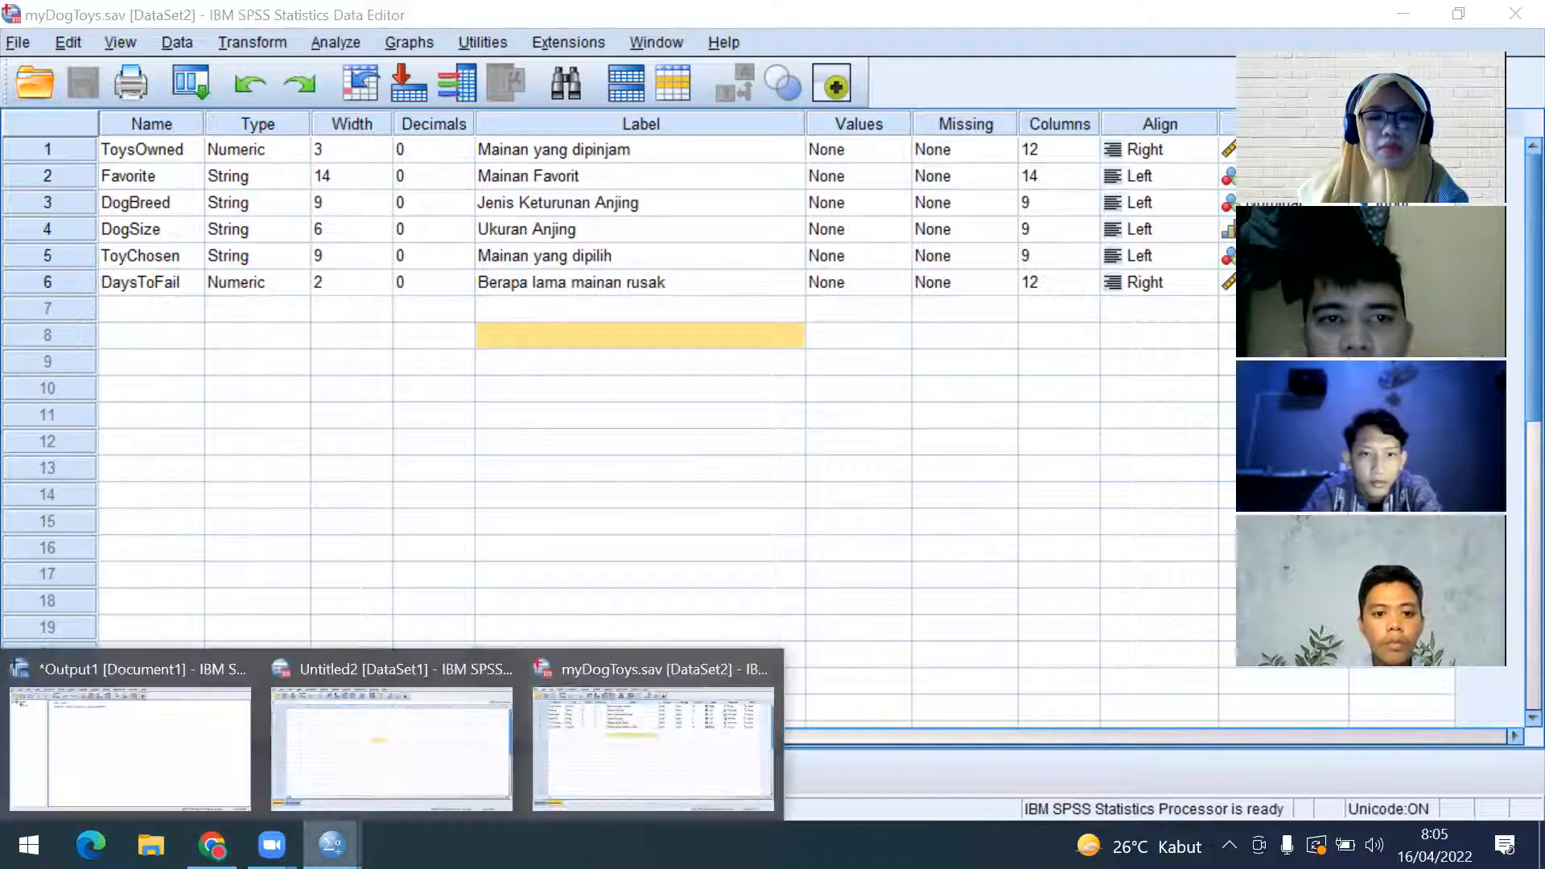
pyautogui.click(168, 778)
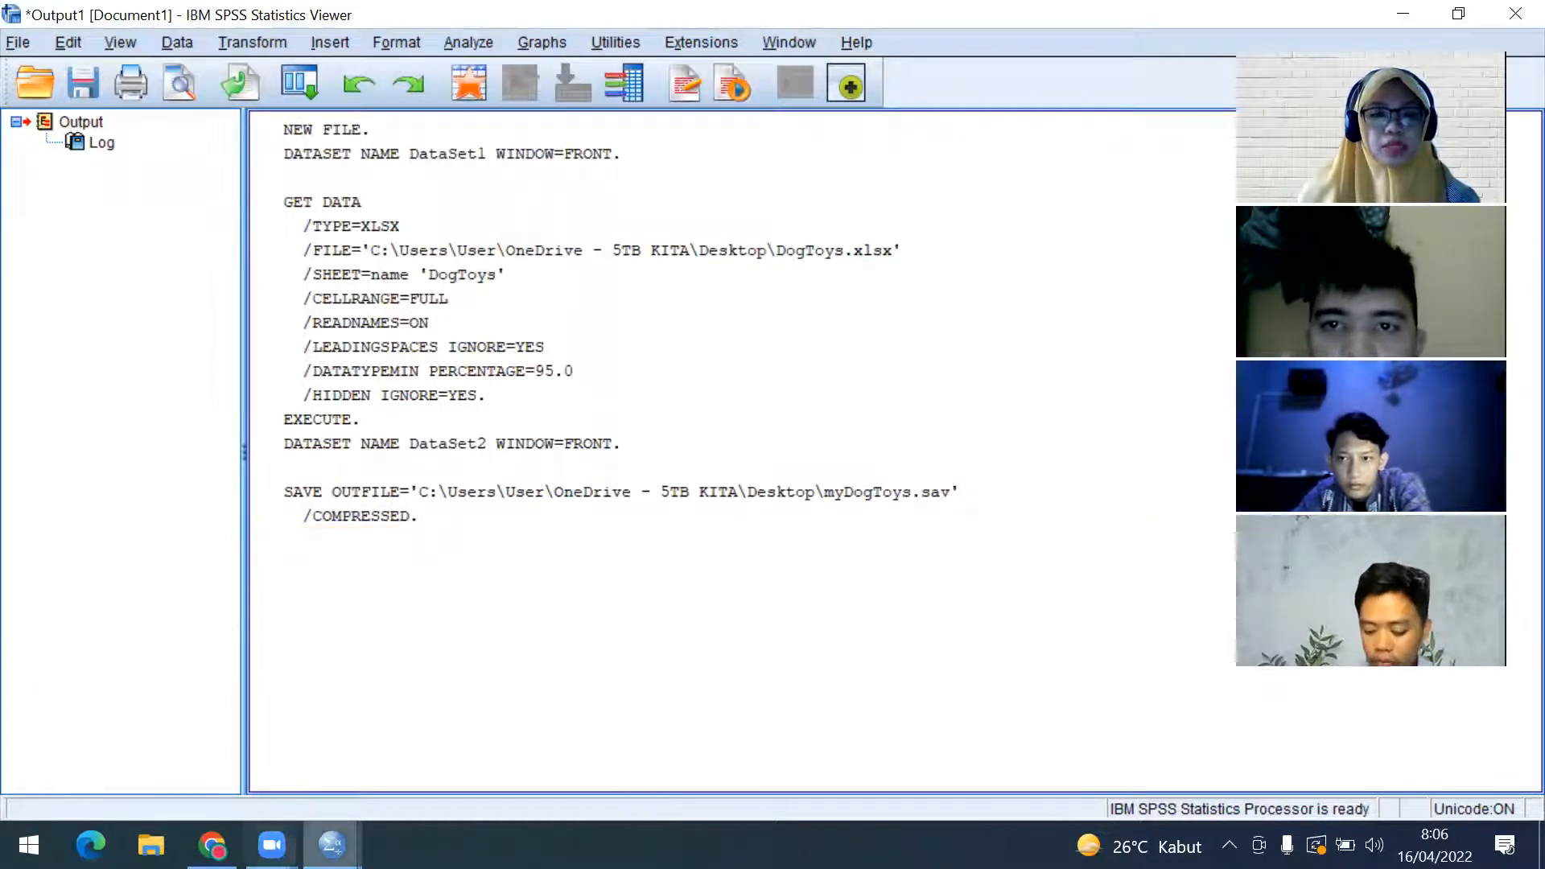
pyautogui.moveTo(331, 845)
pyautogui.click(684, 761)
pyautogui.click(380, 512)
pyautogui.click(60, 764)
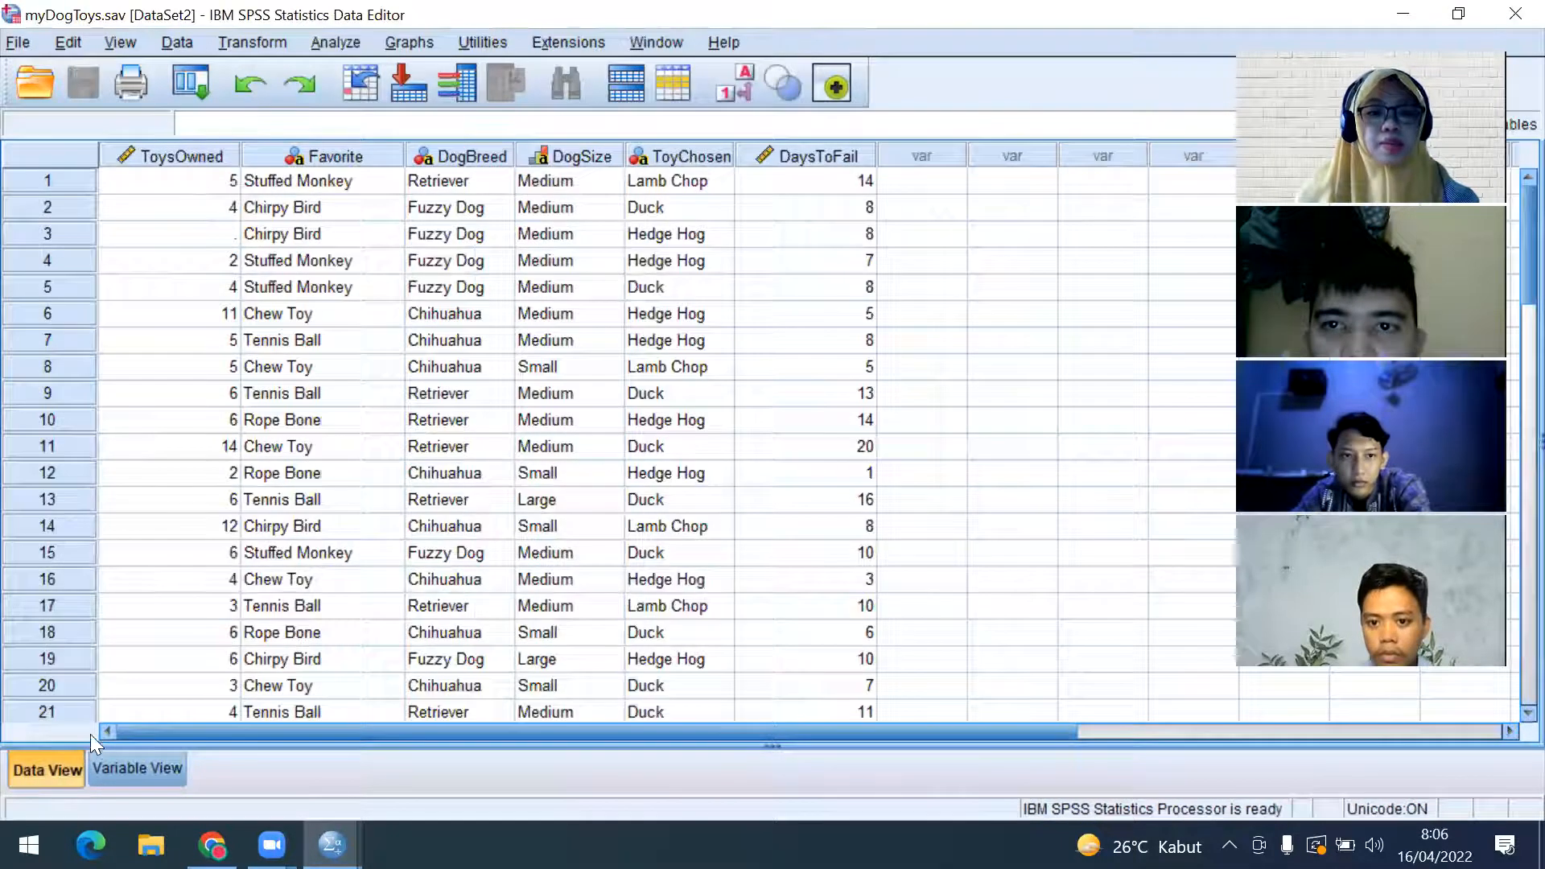
pyautogui.click(123, 766)
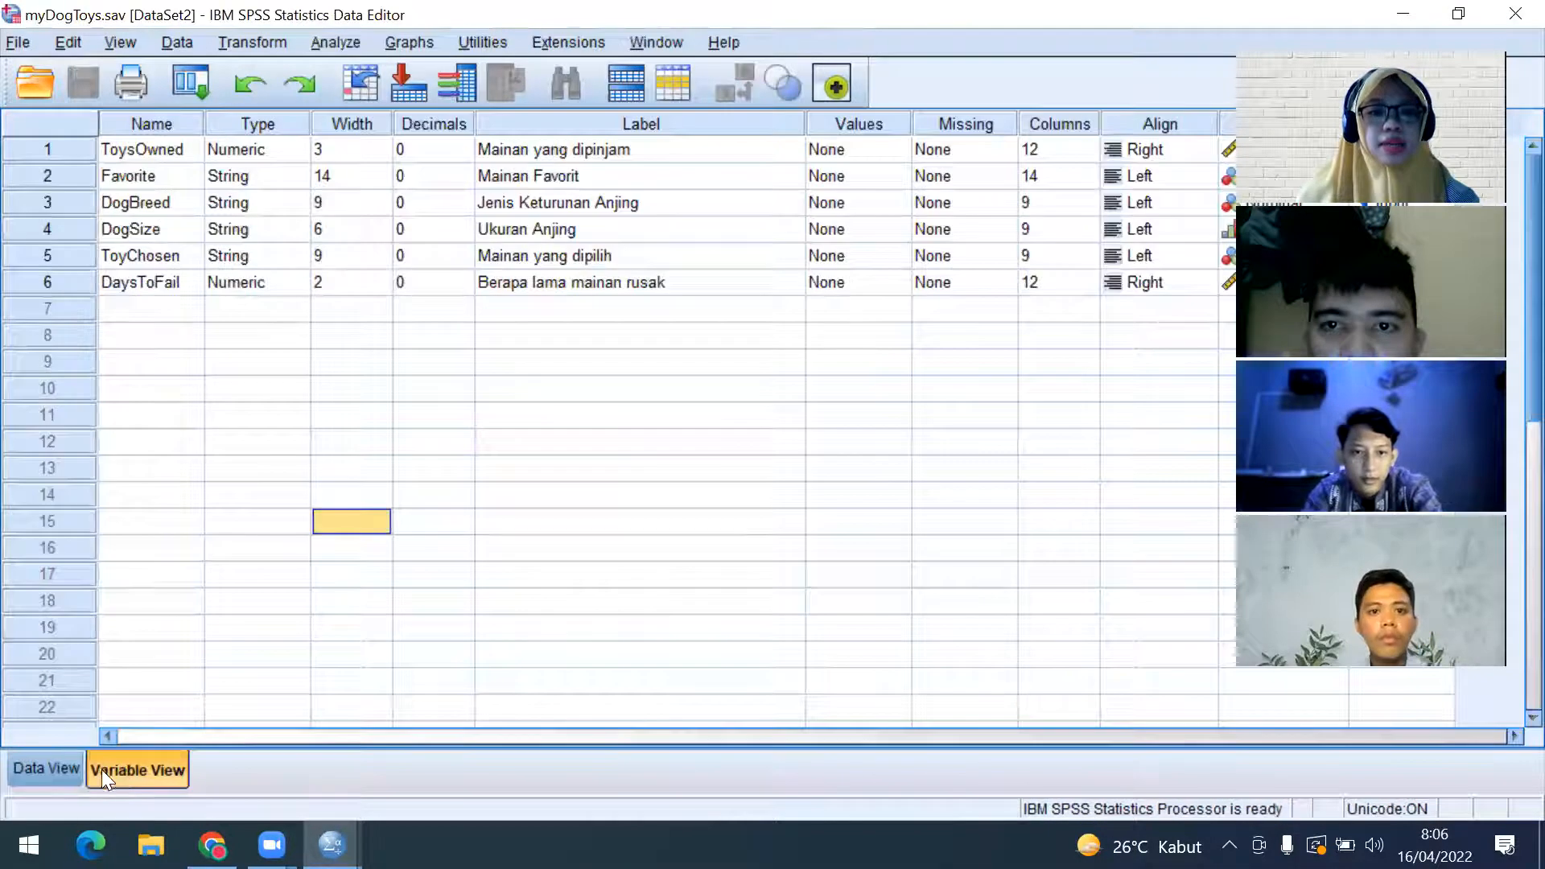
# Fill in the missing ToysOwned value of case 3 with 3 and save the data file
pyautogui.click(58, 775)
pyautogui.click(211, 235)
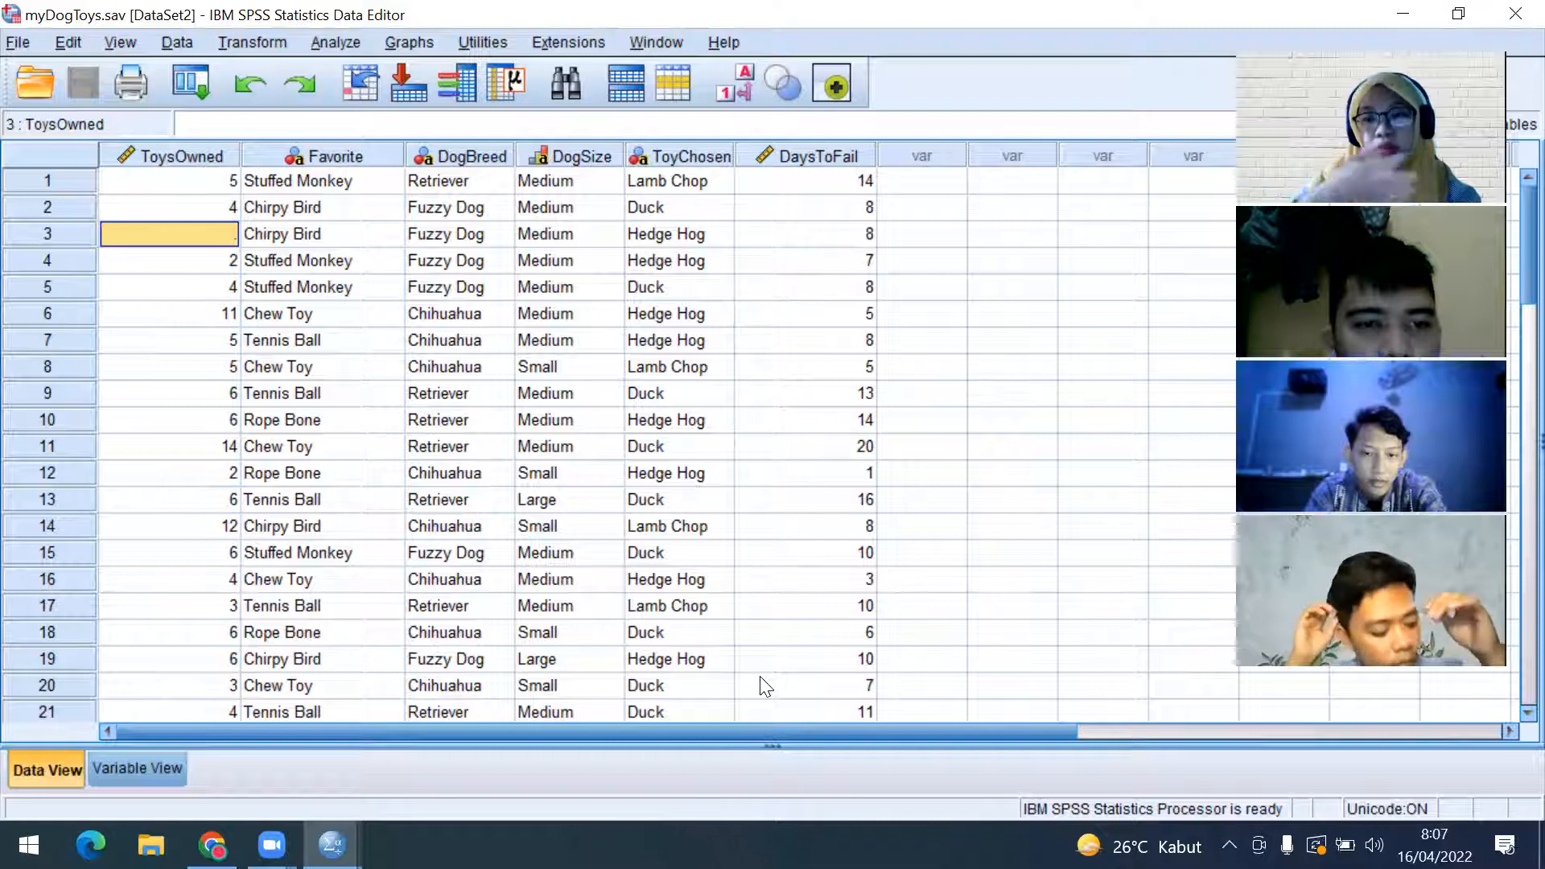
pyautogui.click(489, 637)
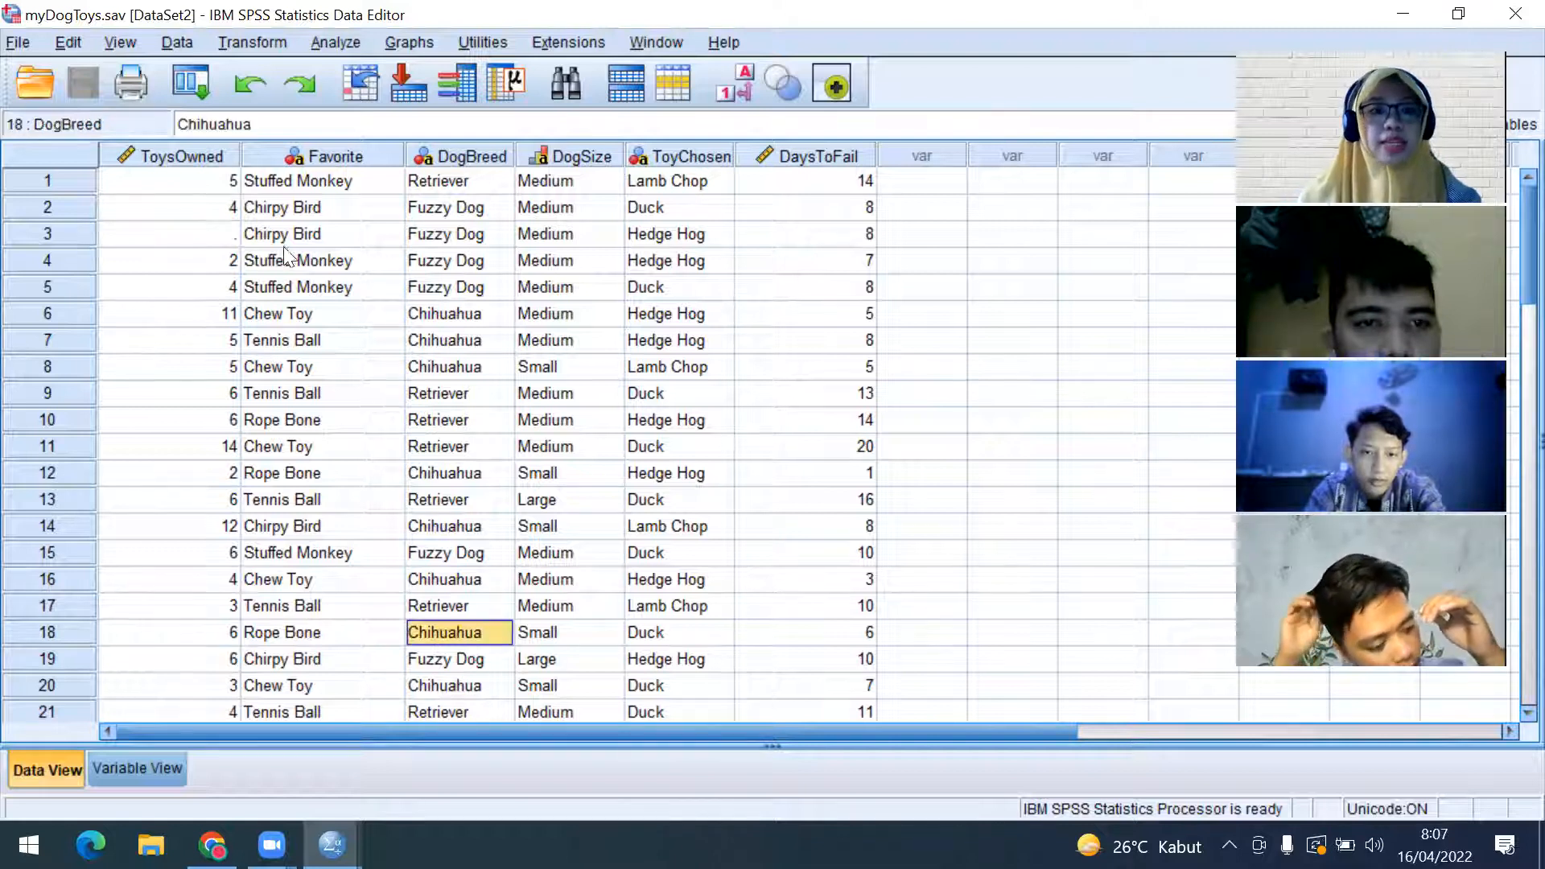
pyautogui.click(209, 240)
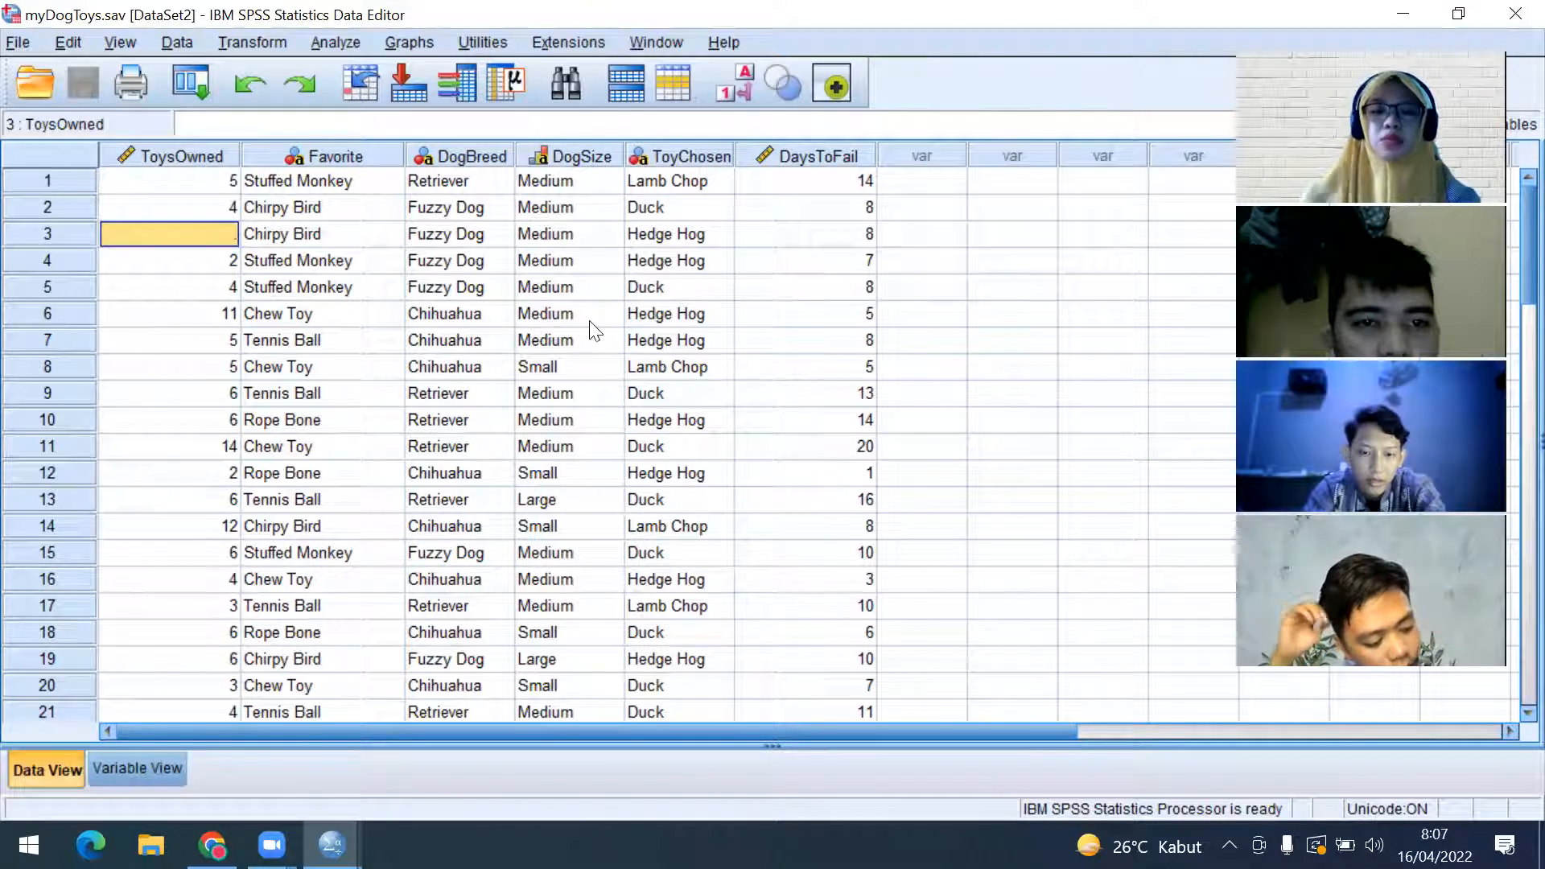
pyautogui.write('3')
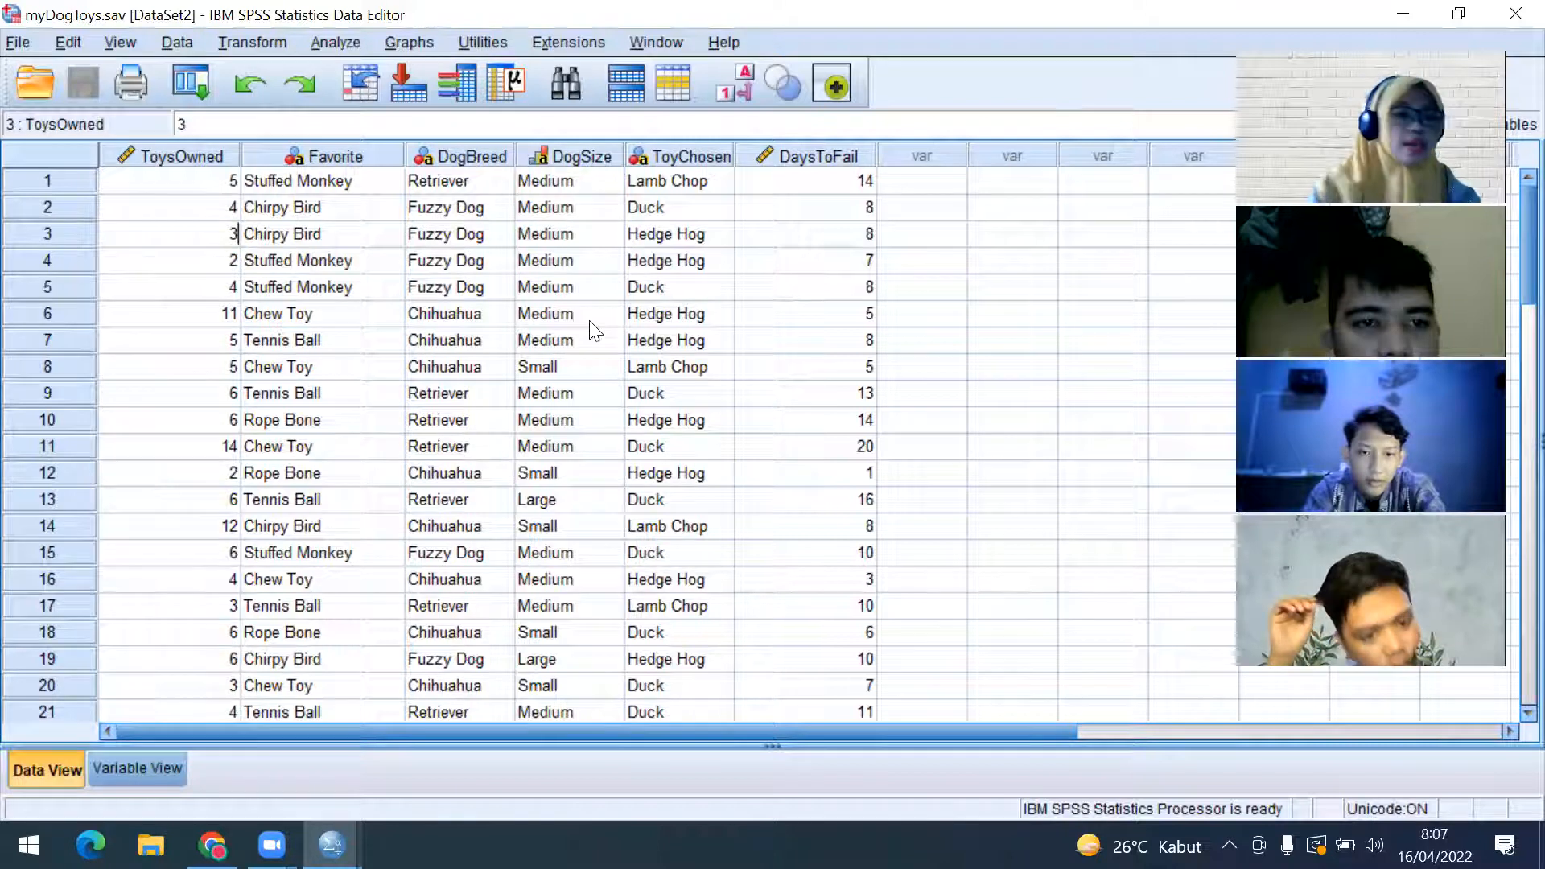
pyautogui.click(565, 476)
pyautogui.click(82, 82)
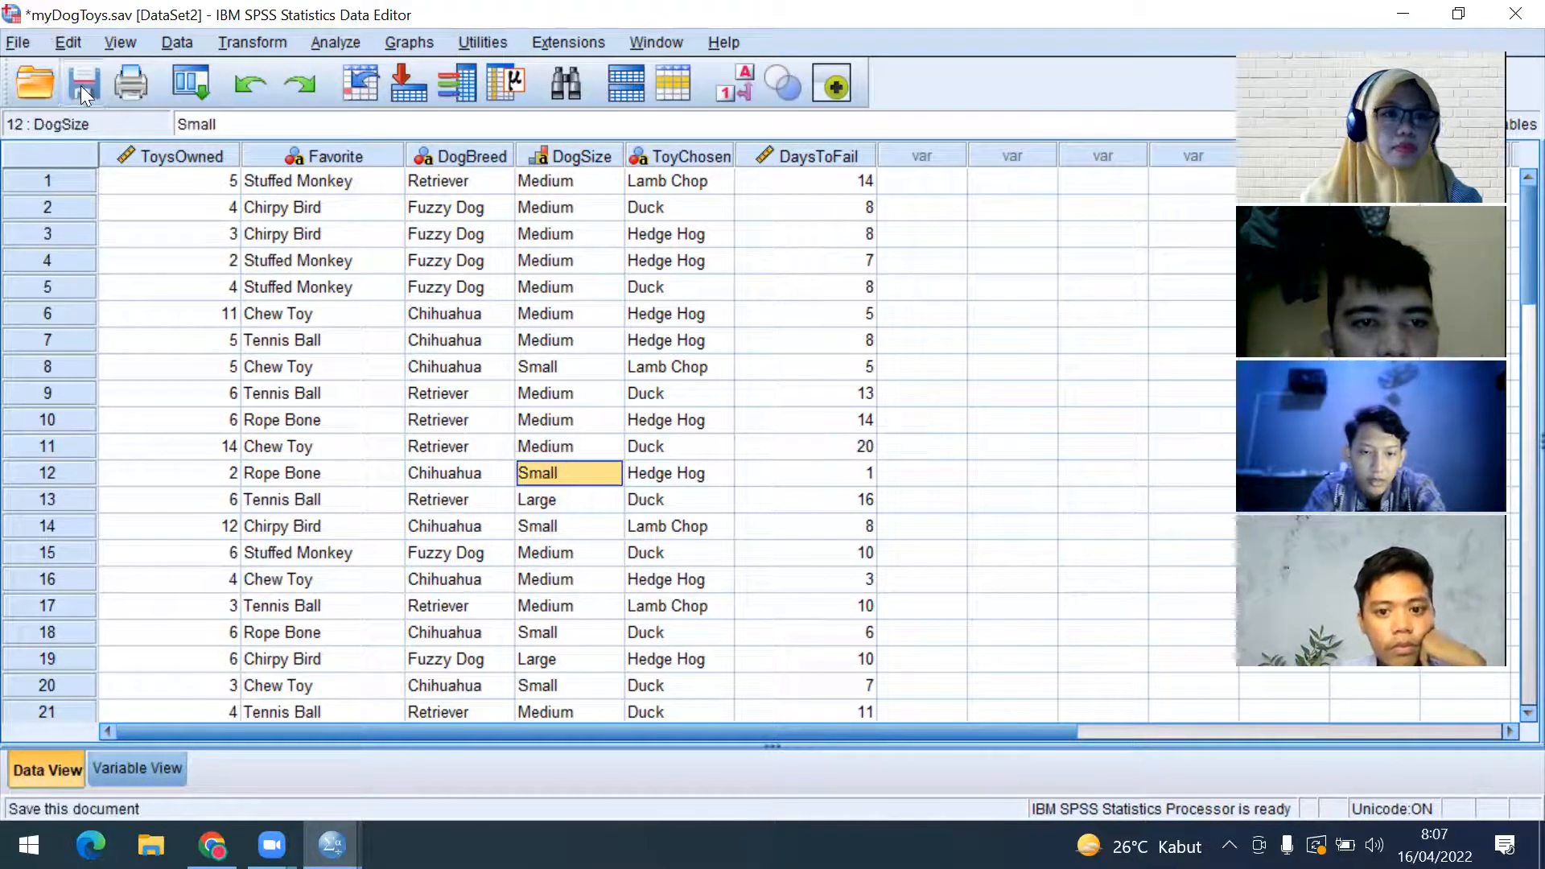
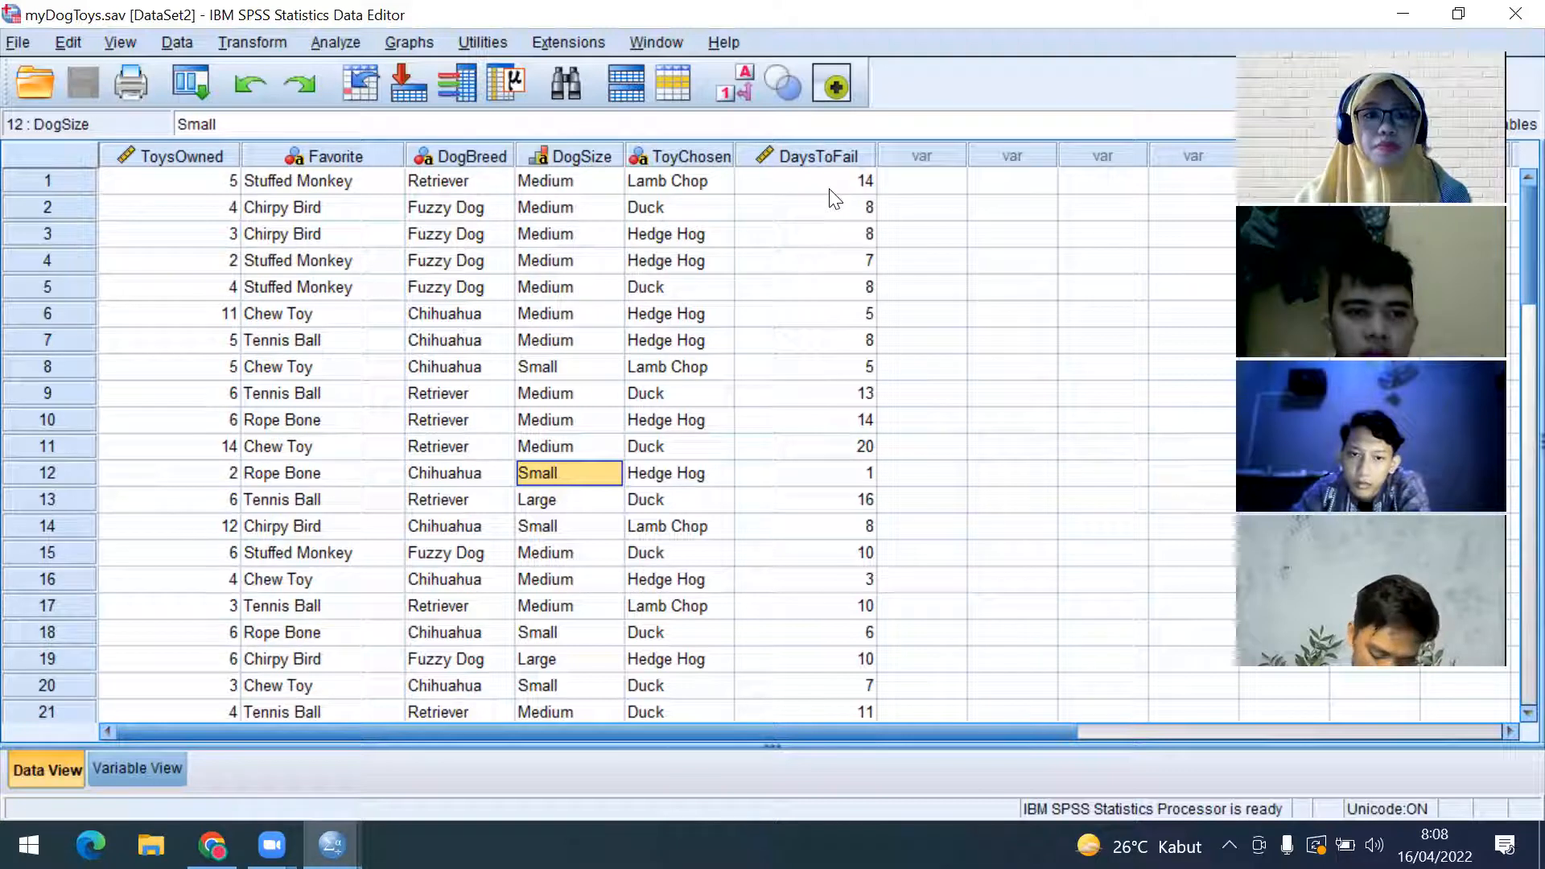
# Start a Compute Variable transformation with Dog_ID as the target variable
pyautogui.click(240, 42)
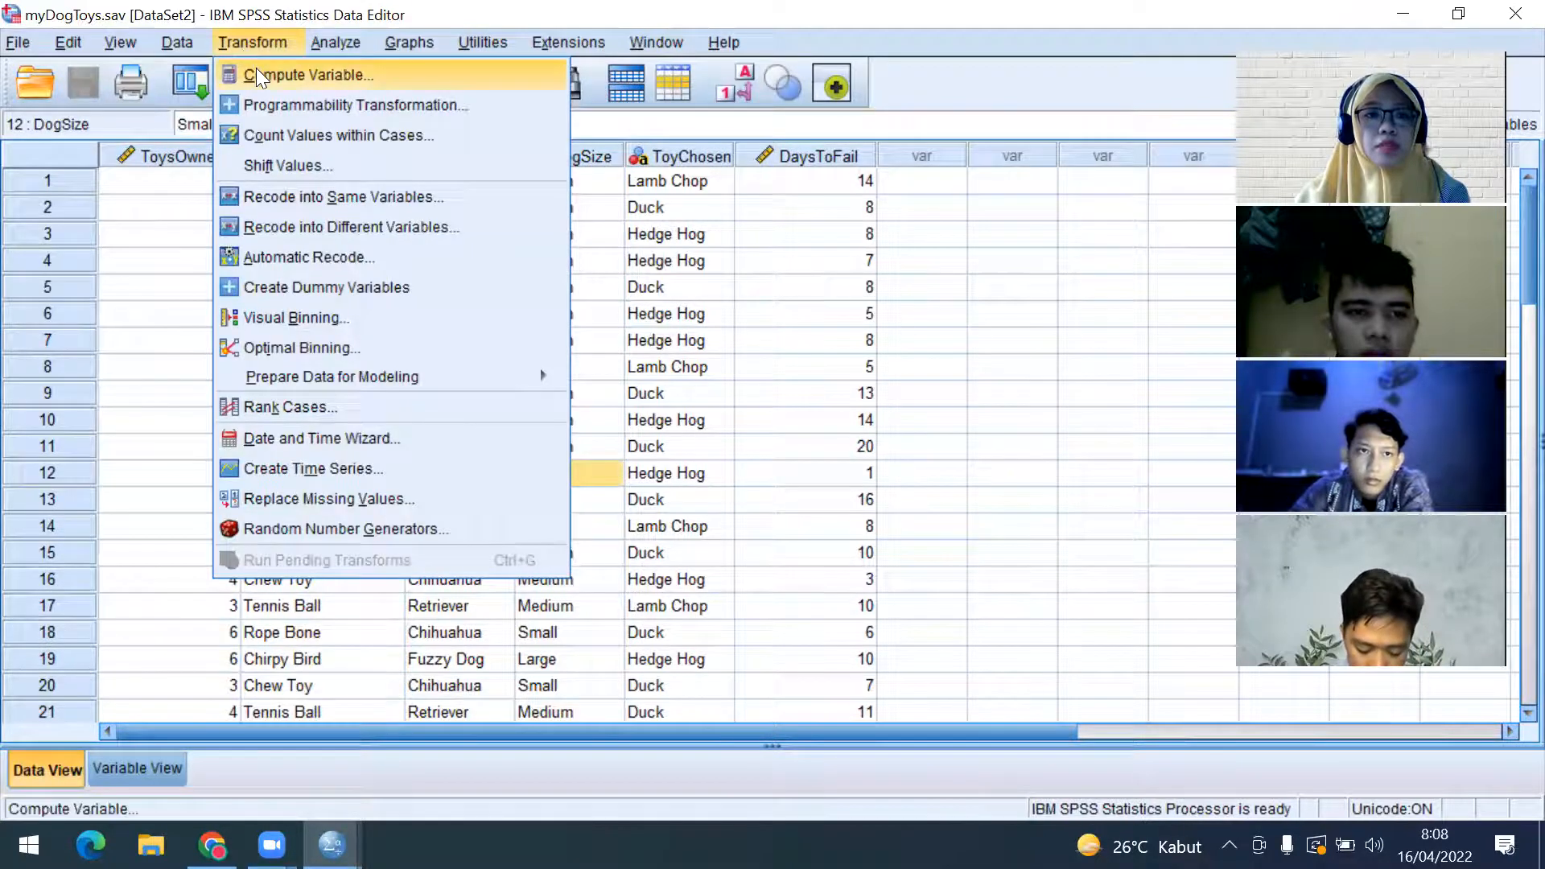
pyautogui.press('Return')
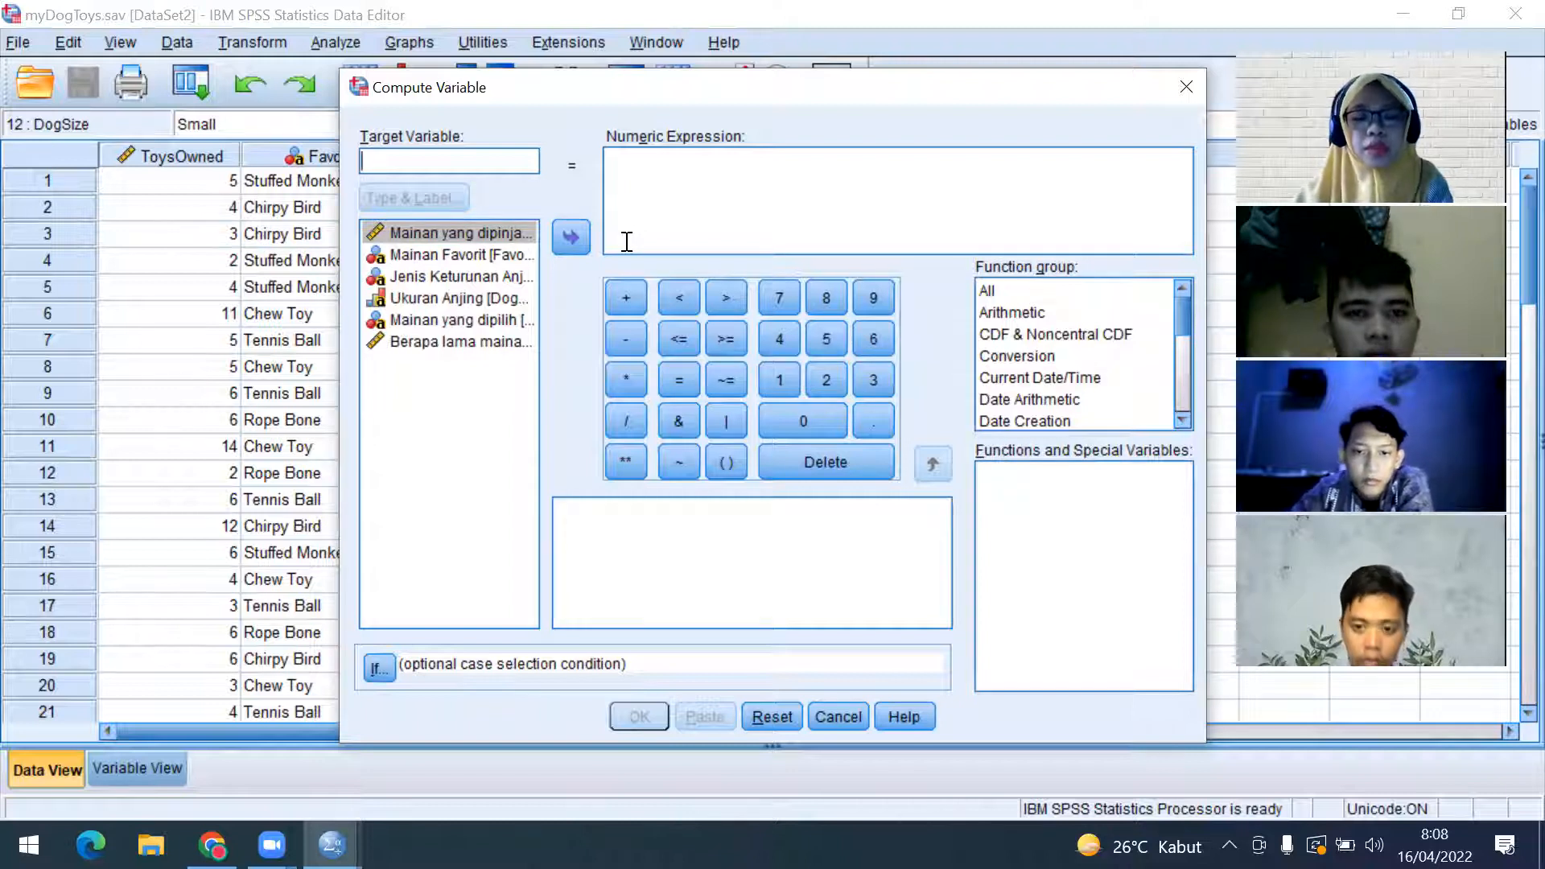
pyautogui.write('Go')
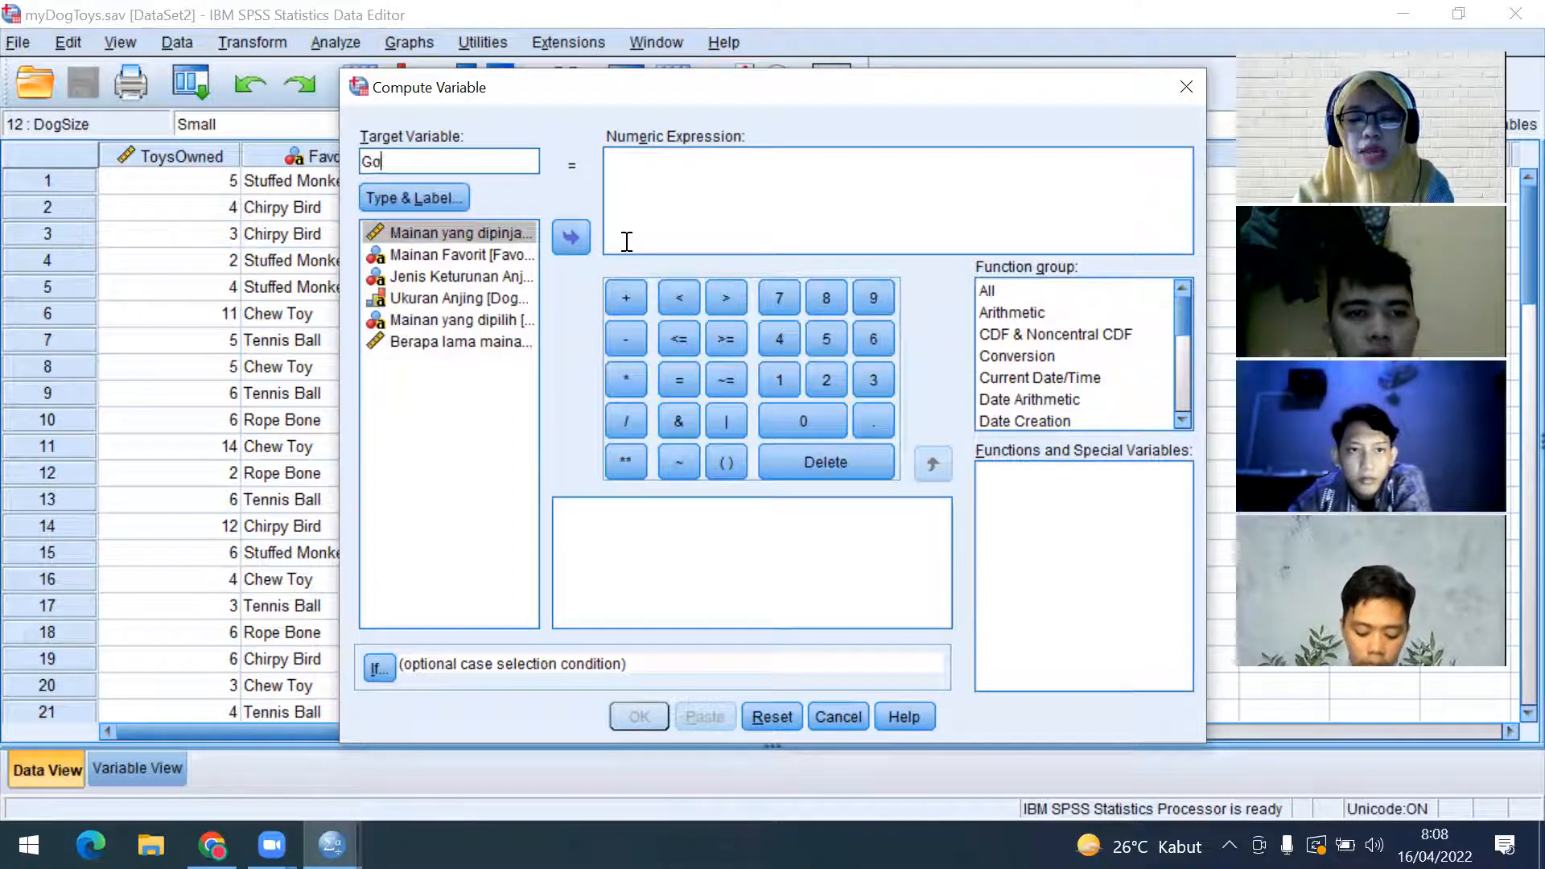
pyautogui.write('g_ld')
pyautogui.press('BackSpace')
pyautogui.press('BackSpace')
pyautogui.press('BackSpace')
pyautogui.press('BackSpace')
pyautogui.press('BackSpace')
pyautogui.press('BackSpace')
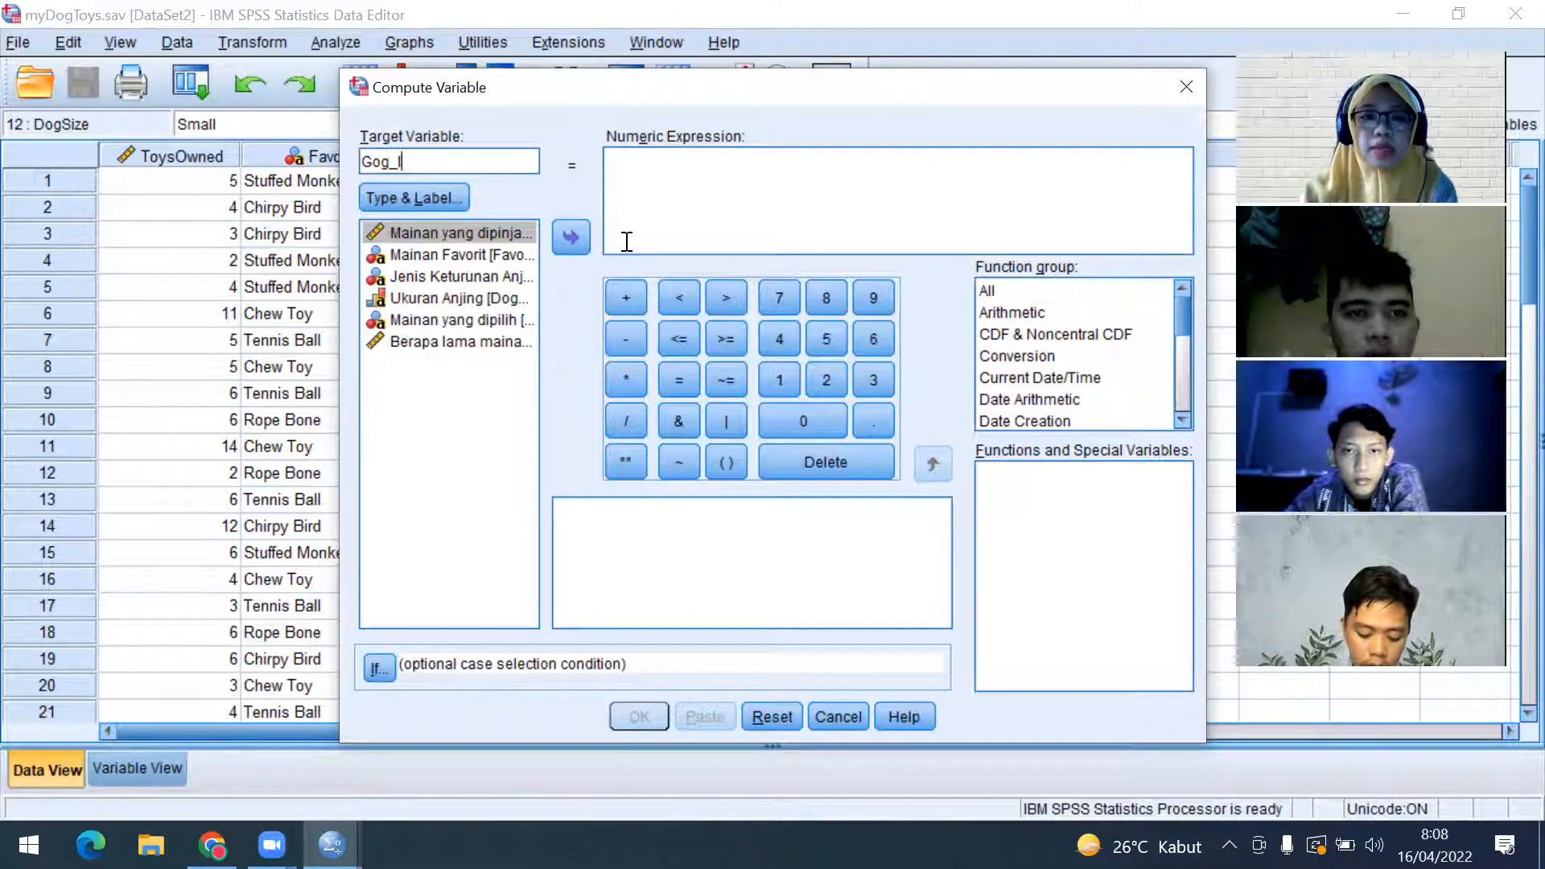
pyautogui.write('g_ID')
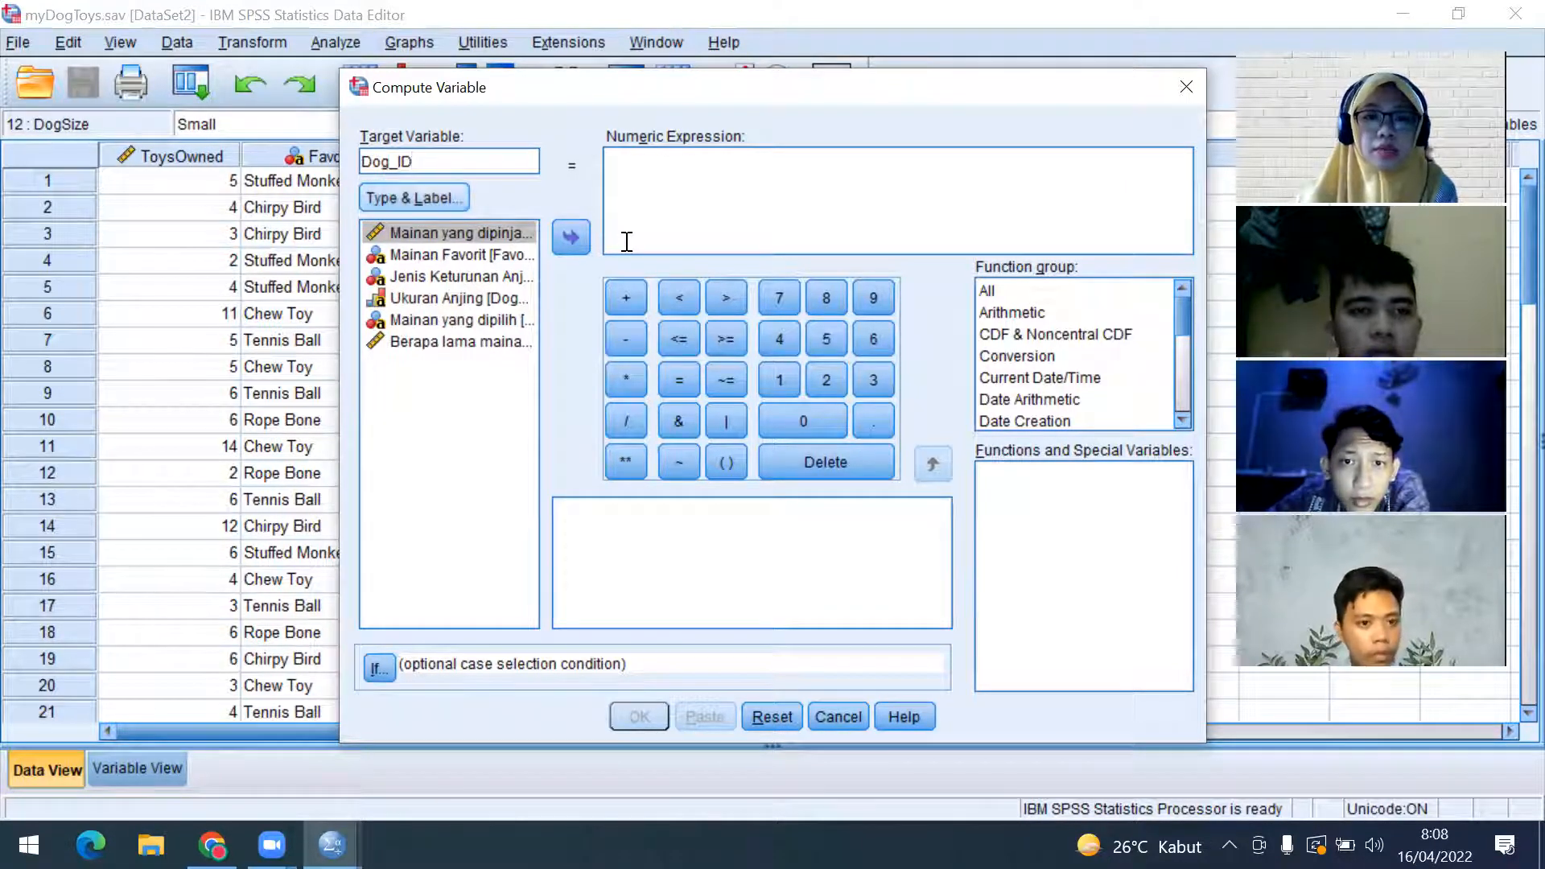
# Give the Dog_ID target variable the label "unique identification number" and keep its type Numeric
pyautogui.hotkey('alt', 'l')
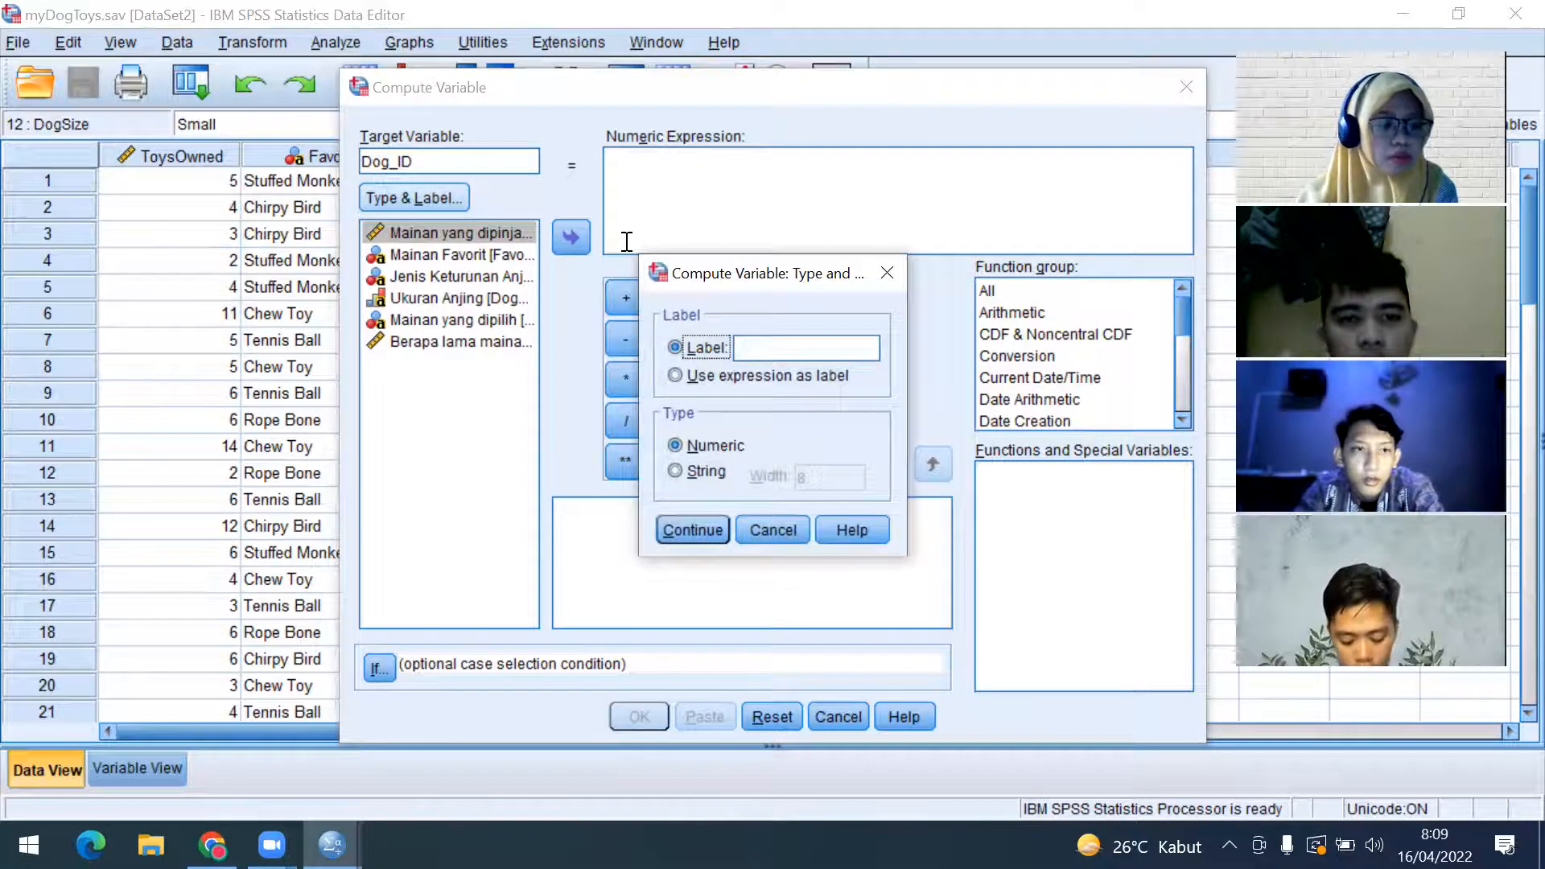
pyautogui.click(785, 343)
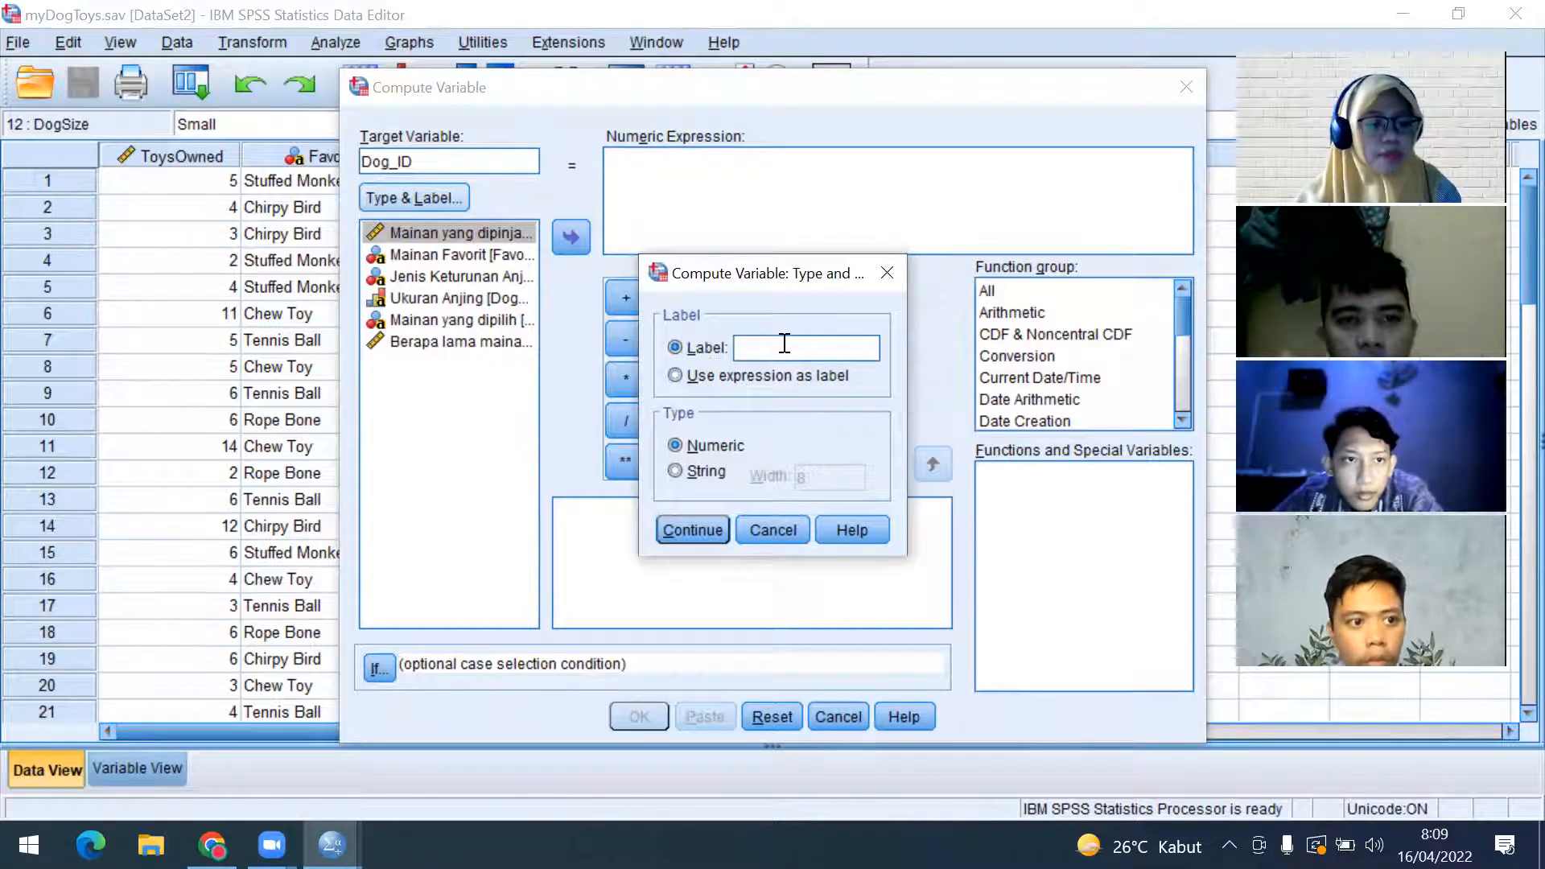
pyautogui.write('uniq')
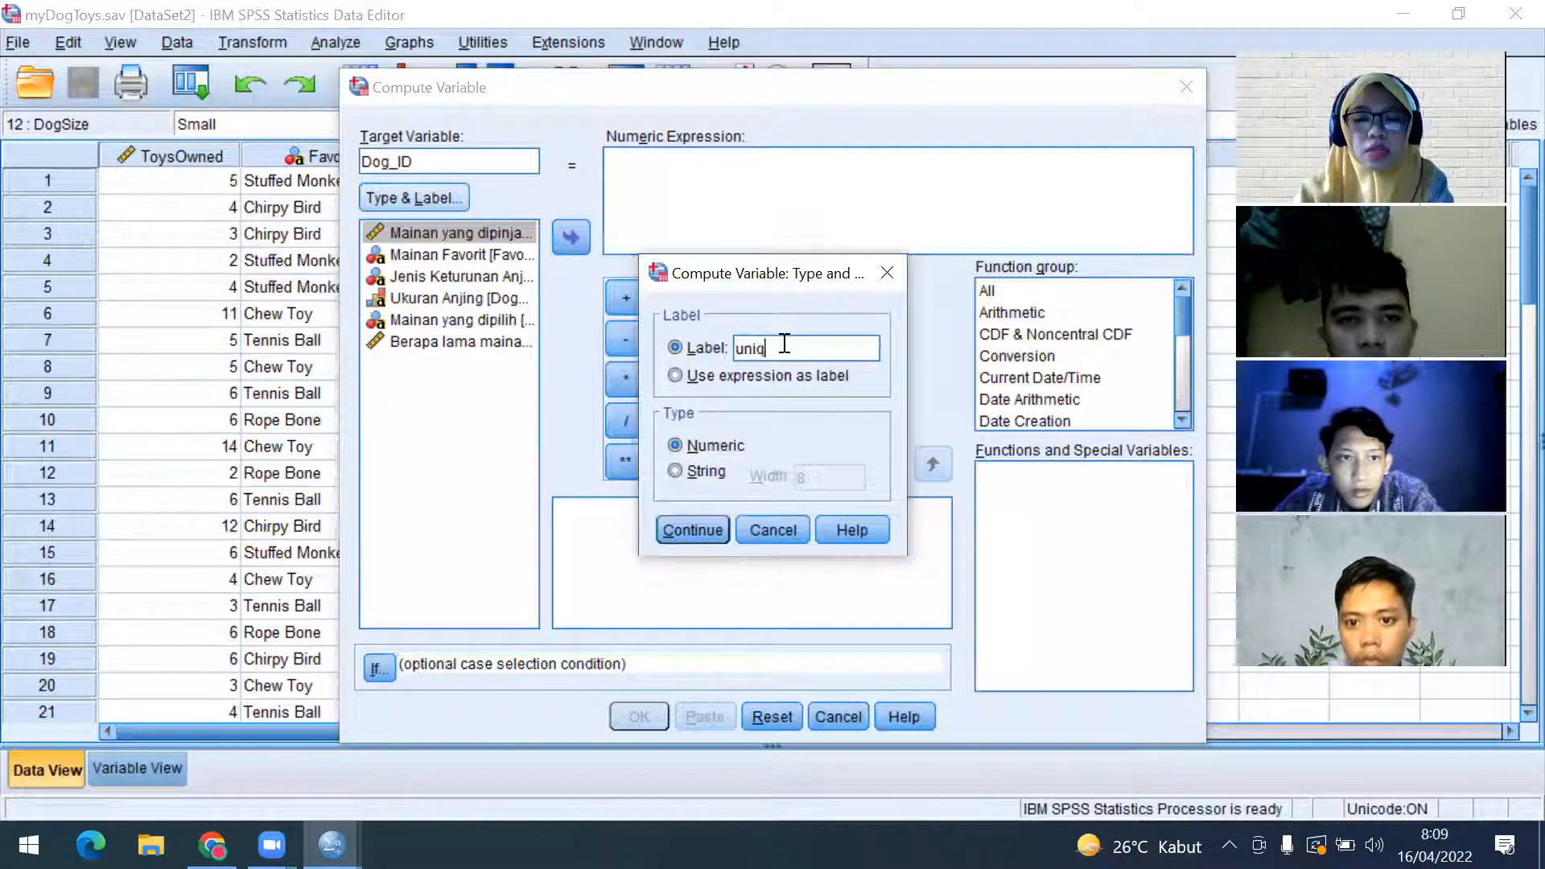
pyautogui.write('ue ind')
pyautogui.write('entifi')
pyautogui.write('cation na')
pyautogui.write('mber')
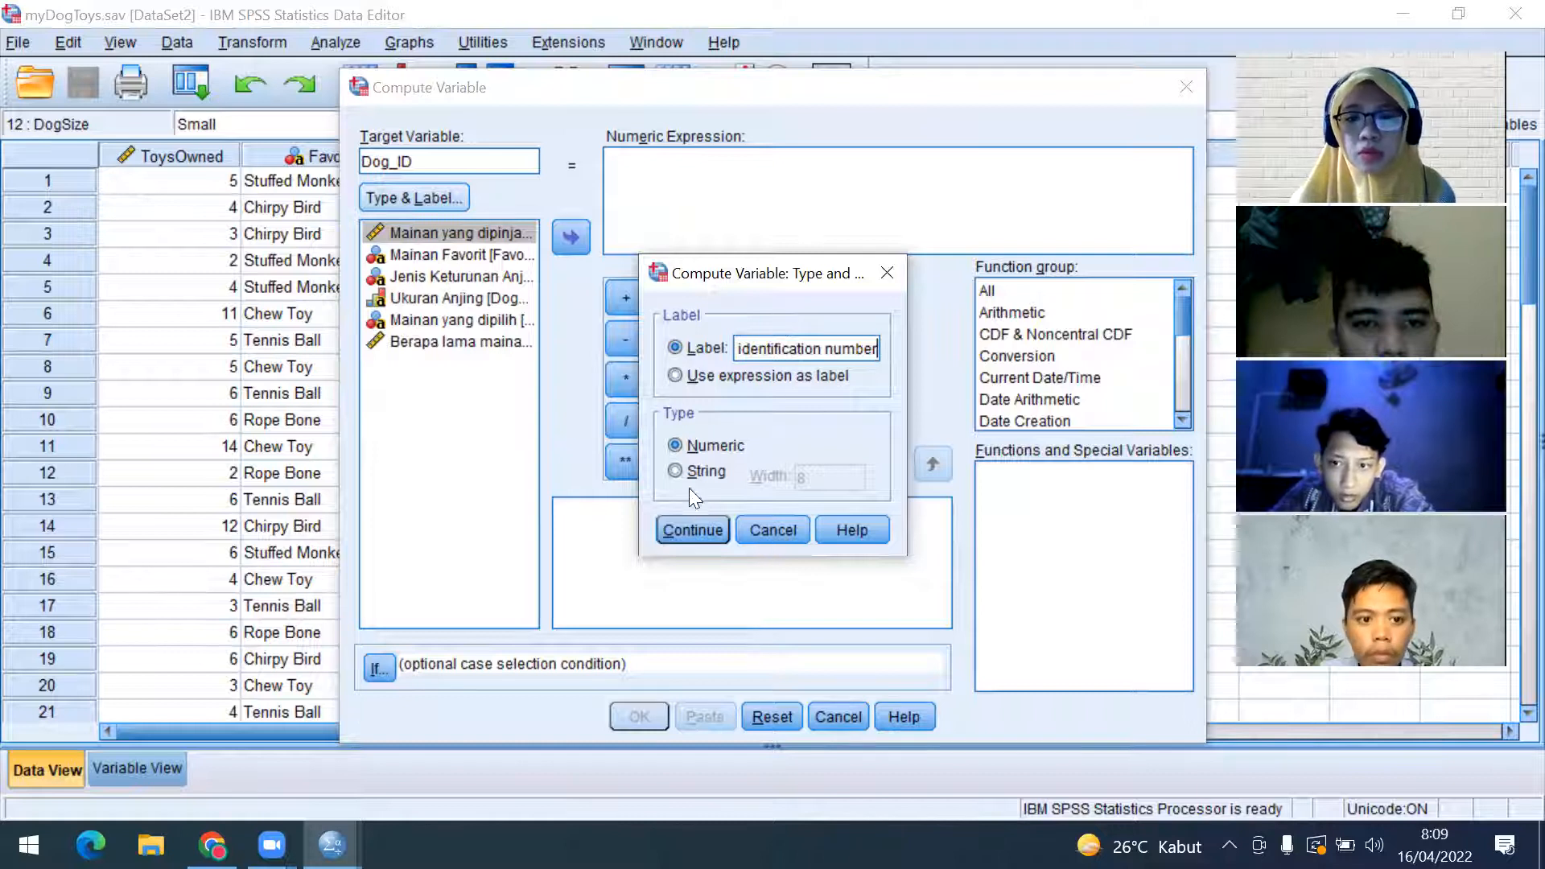
pyautogui.click(673, 531)
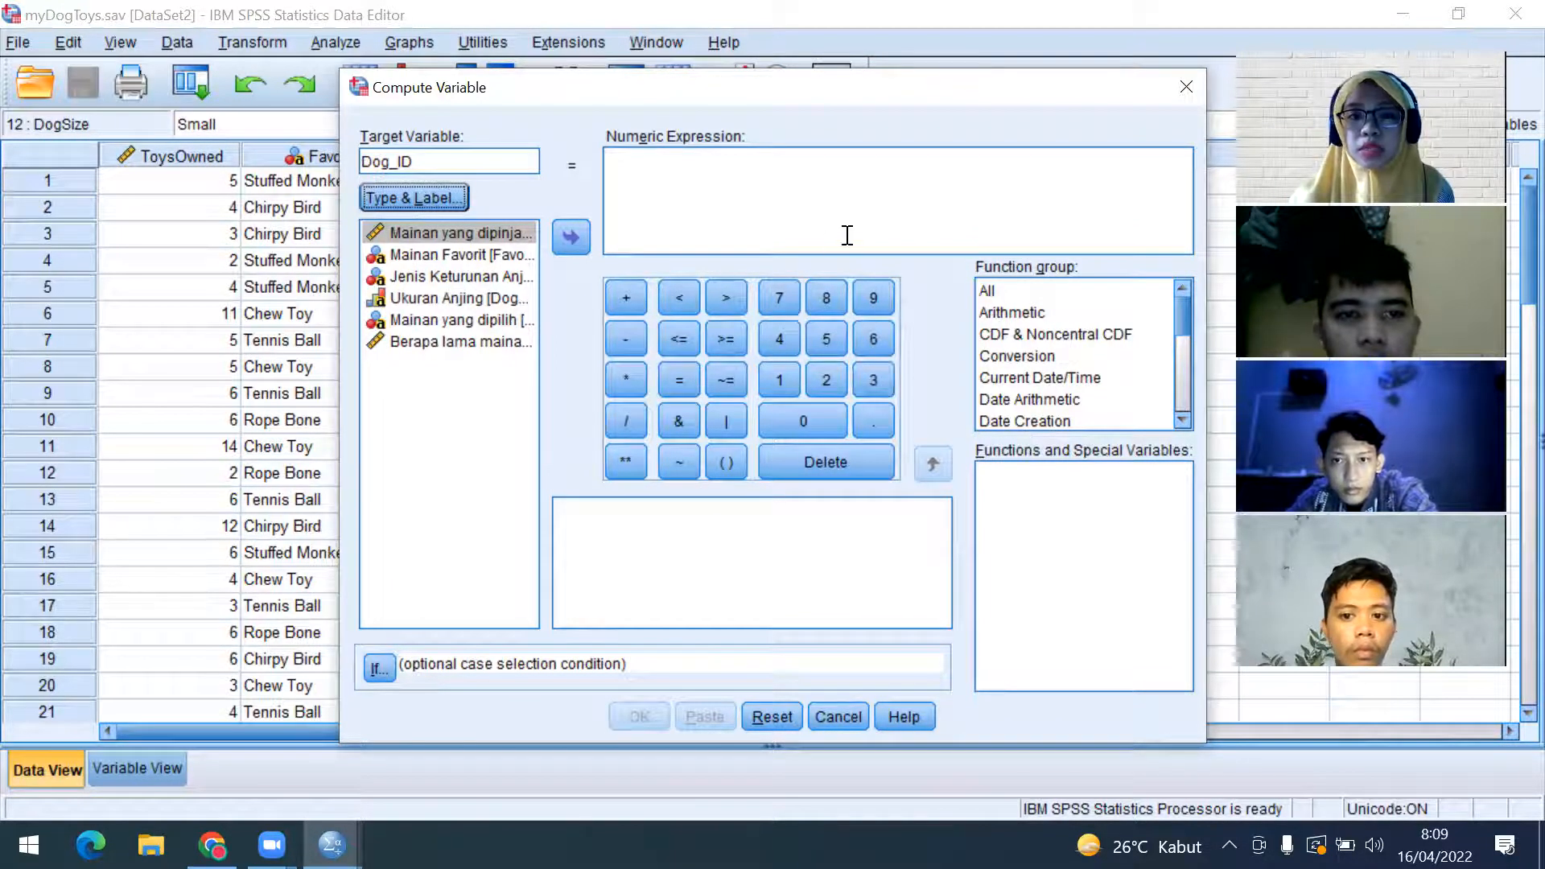
# Compute Dog_ID with the numeric expression $CASENUM + 100, taking $Casenum from the All function group
pyautogui.click(738, 235)
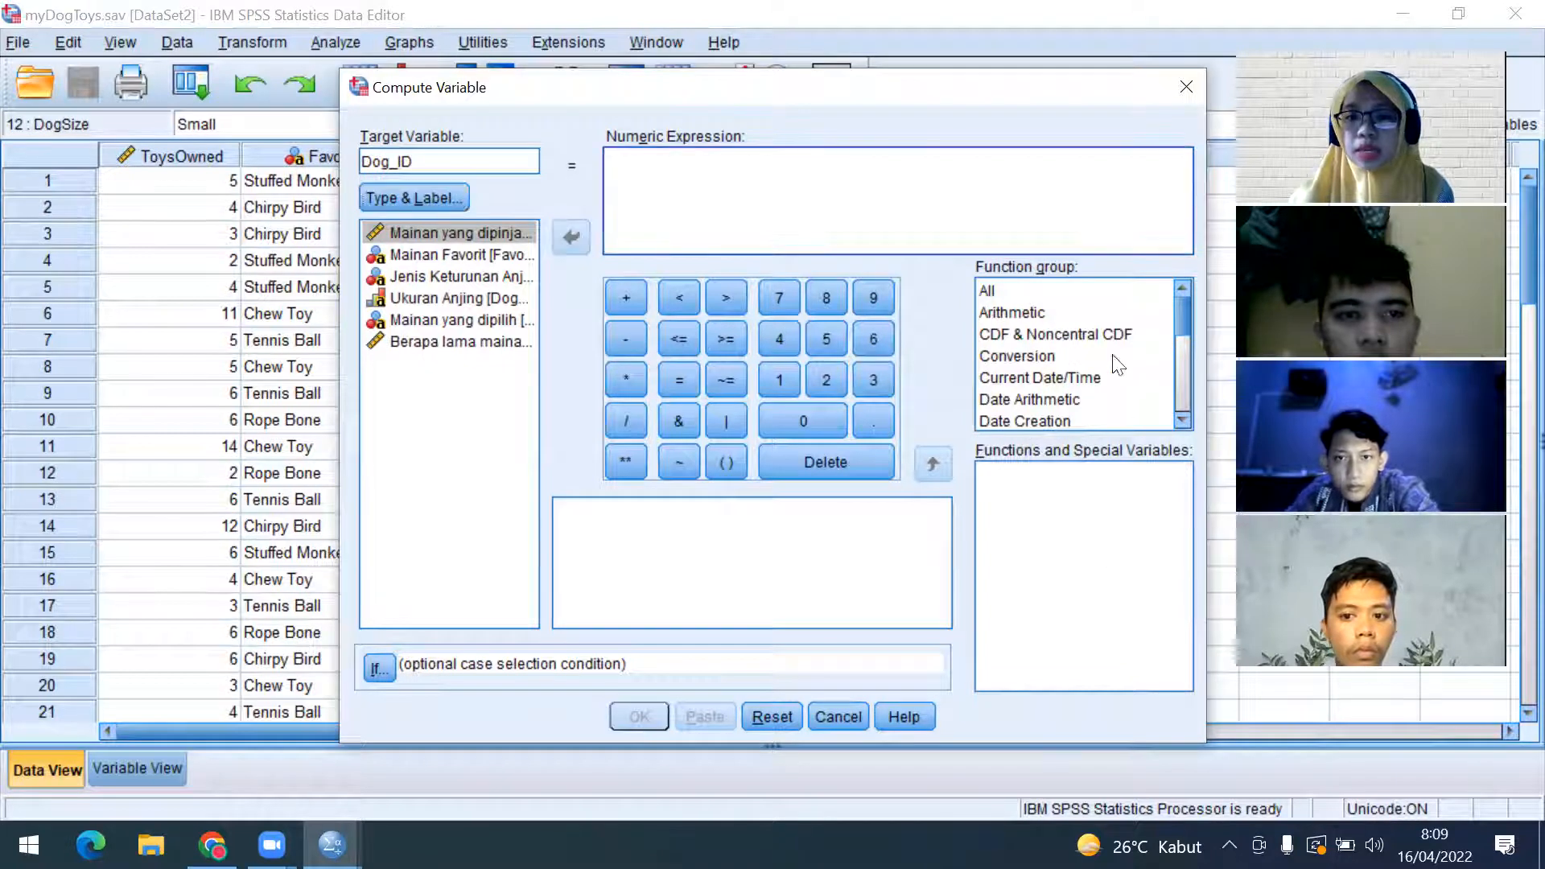
pyautogui.click(1029, 288)
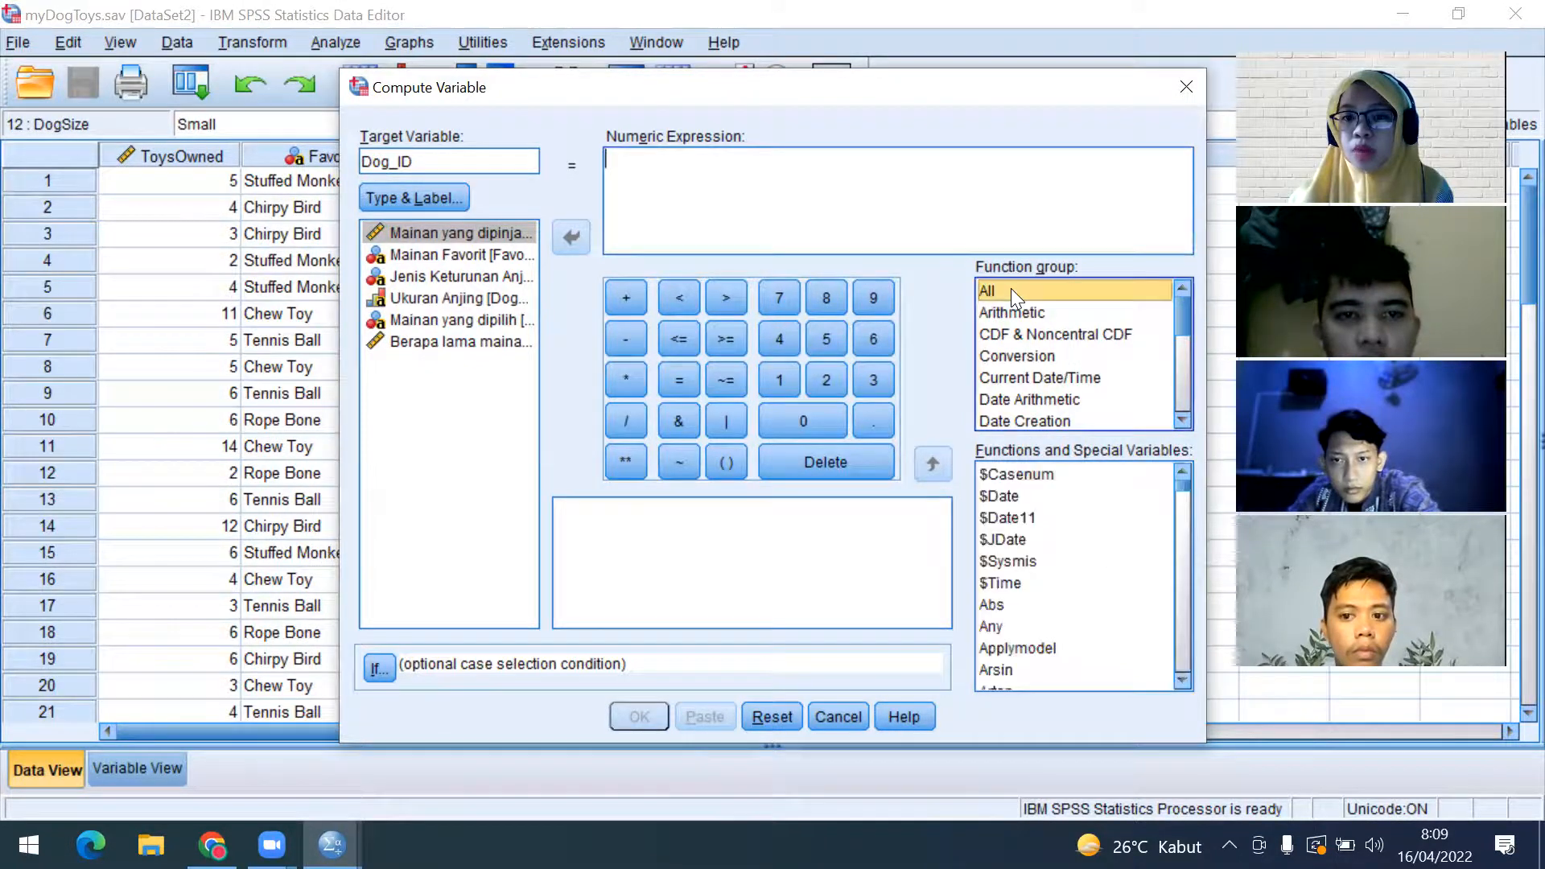
pyautogui.click(1018, 476)
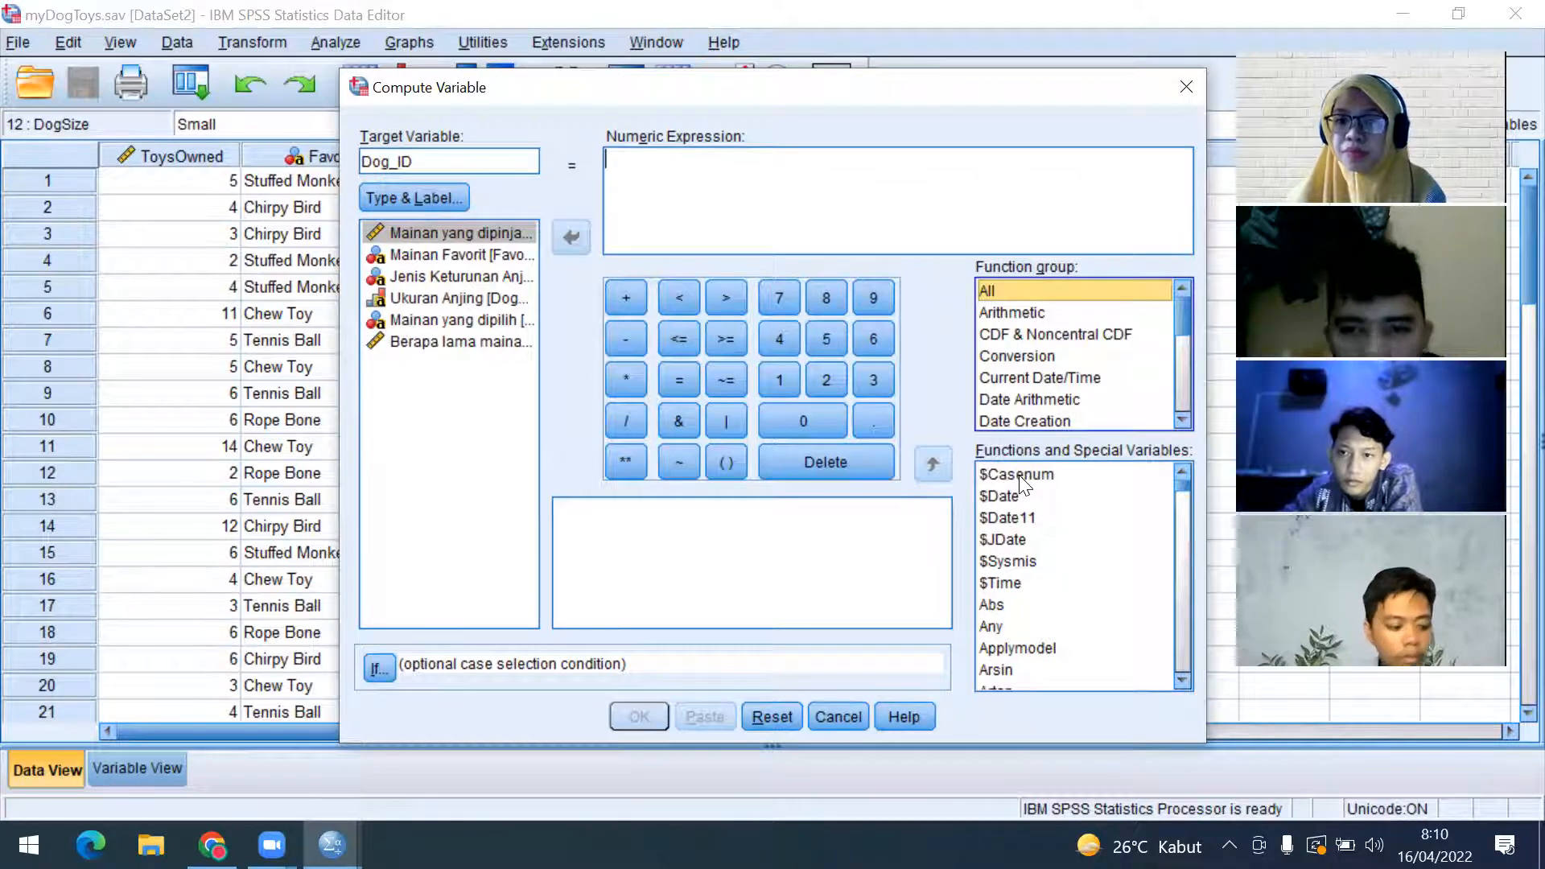
pyautogui.click(1018, 475)
pyautogui.moveTo(1019, 475); pyautogui.dragTo(832, 264)
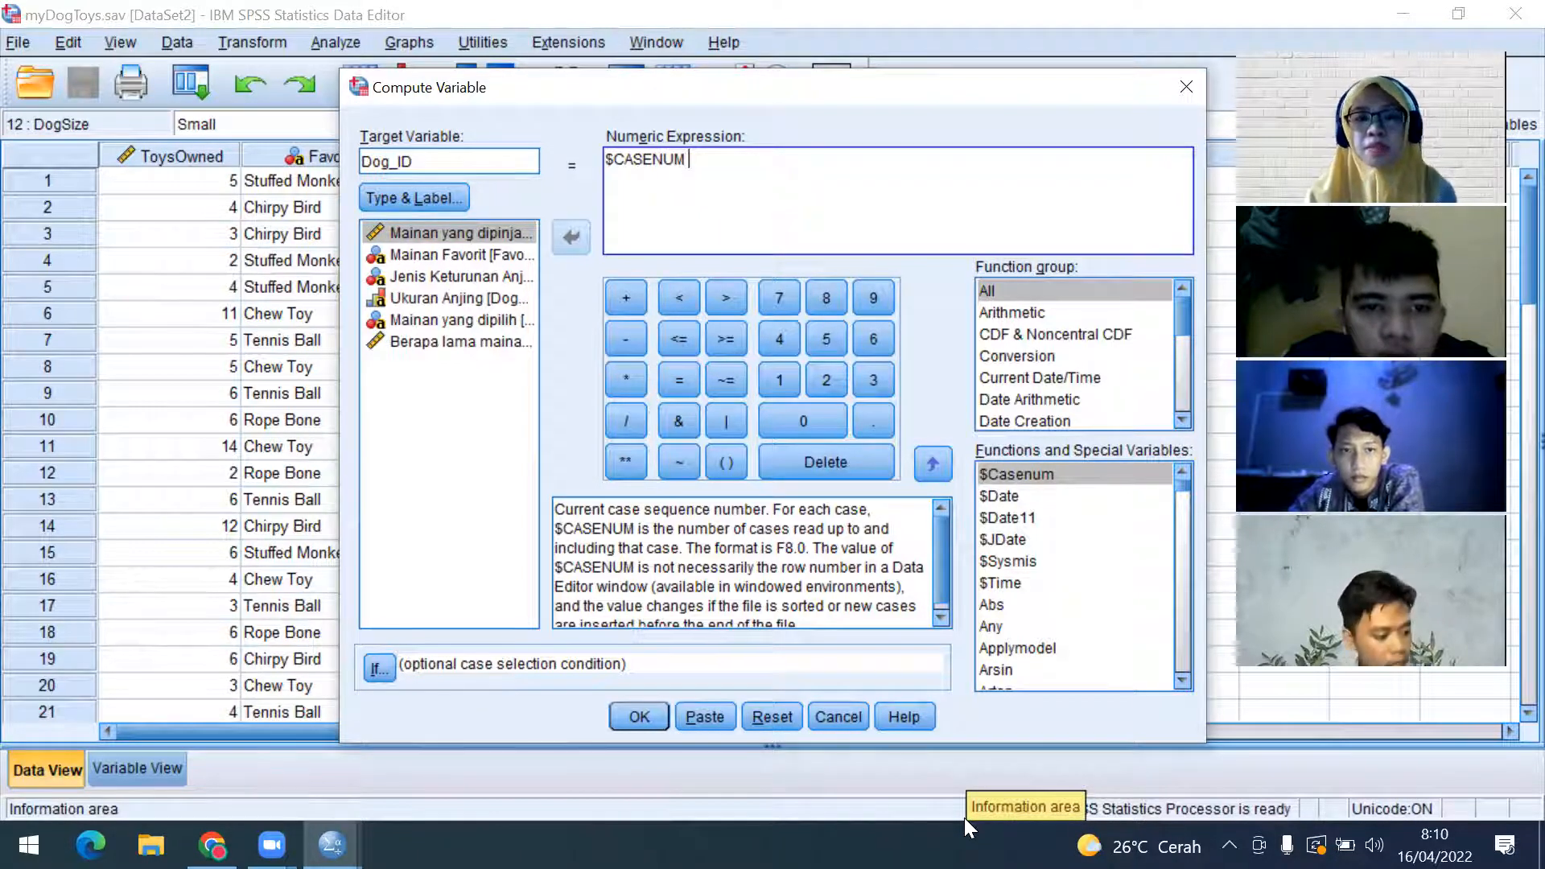
pyautogui.write('+ 100')
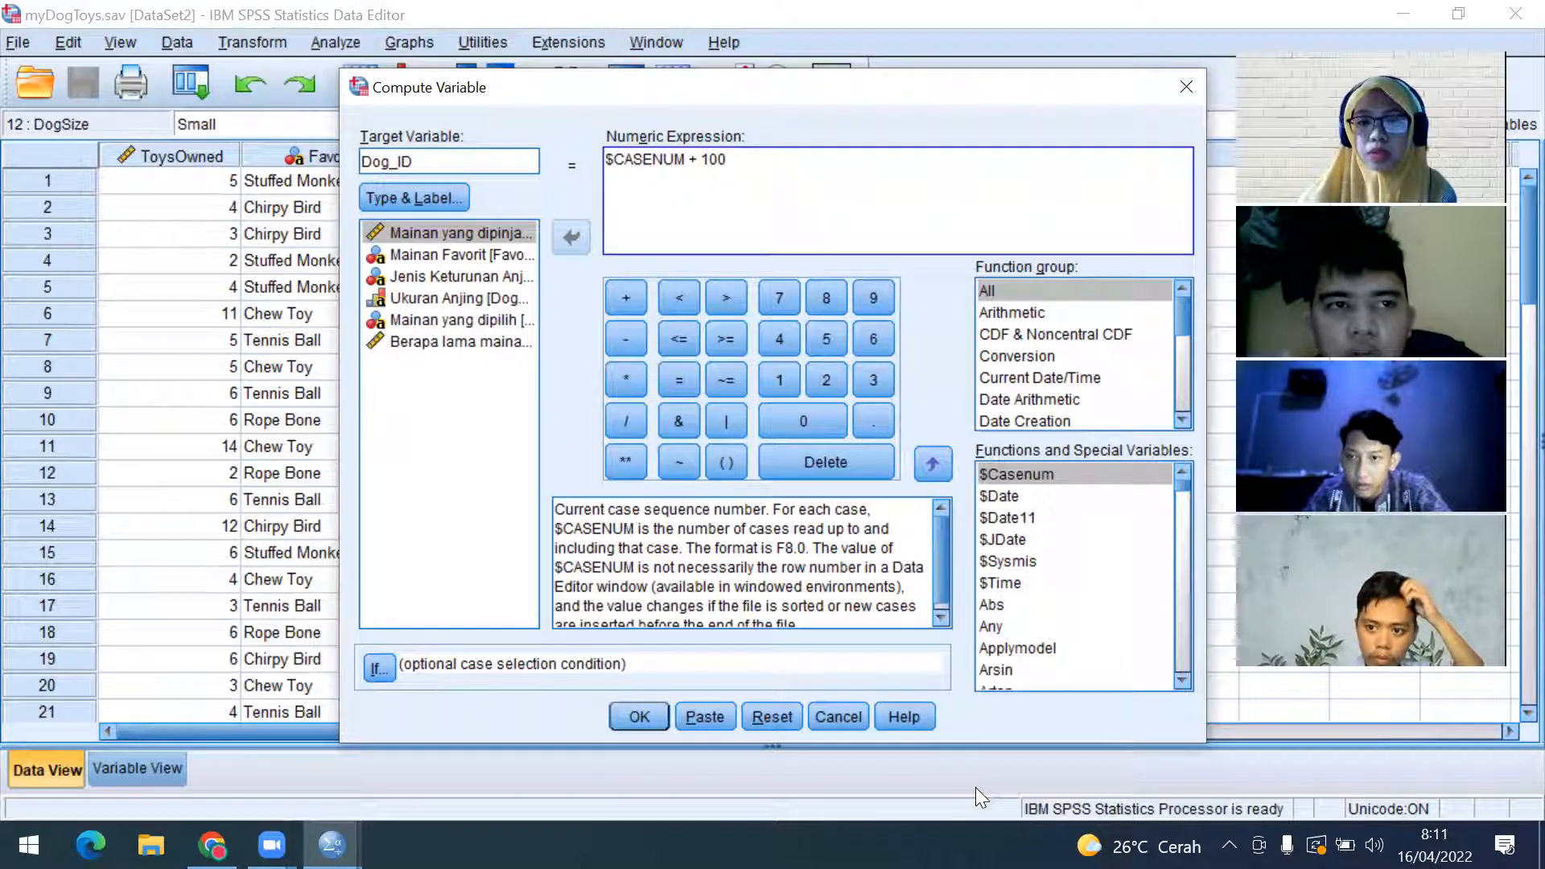
pyautogui.click(640, 726)
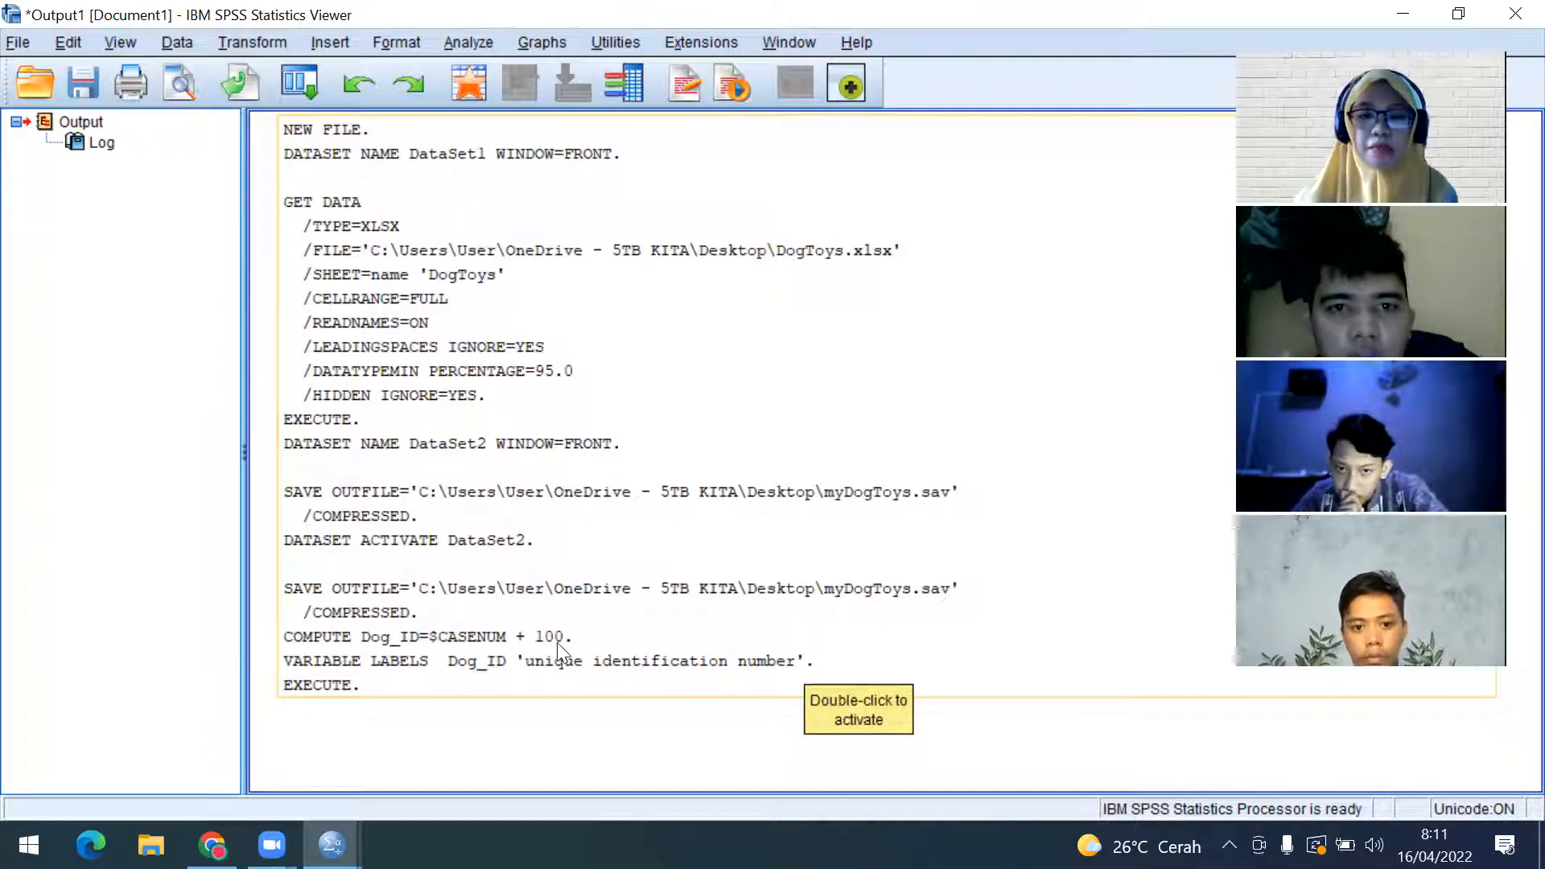
# Return to the myDogToys data and examine the Dog_ID values from the first to the last case
pyautogui.click(331, 845)
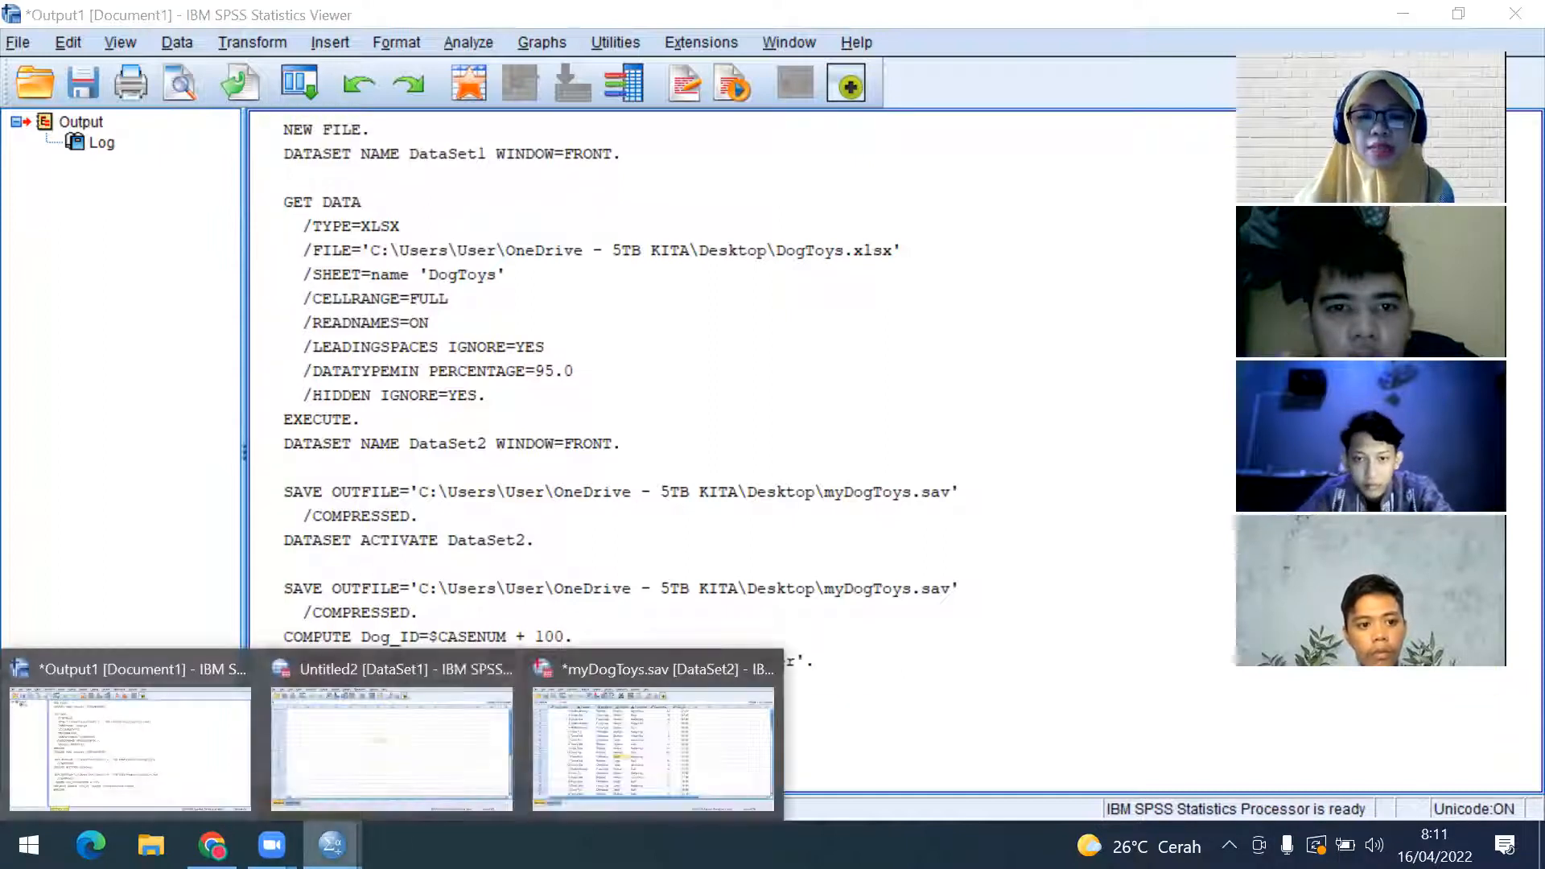
pyautogui.click(635, 737)
pyautogui.click(1222, 429)
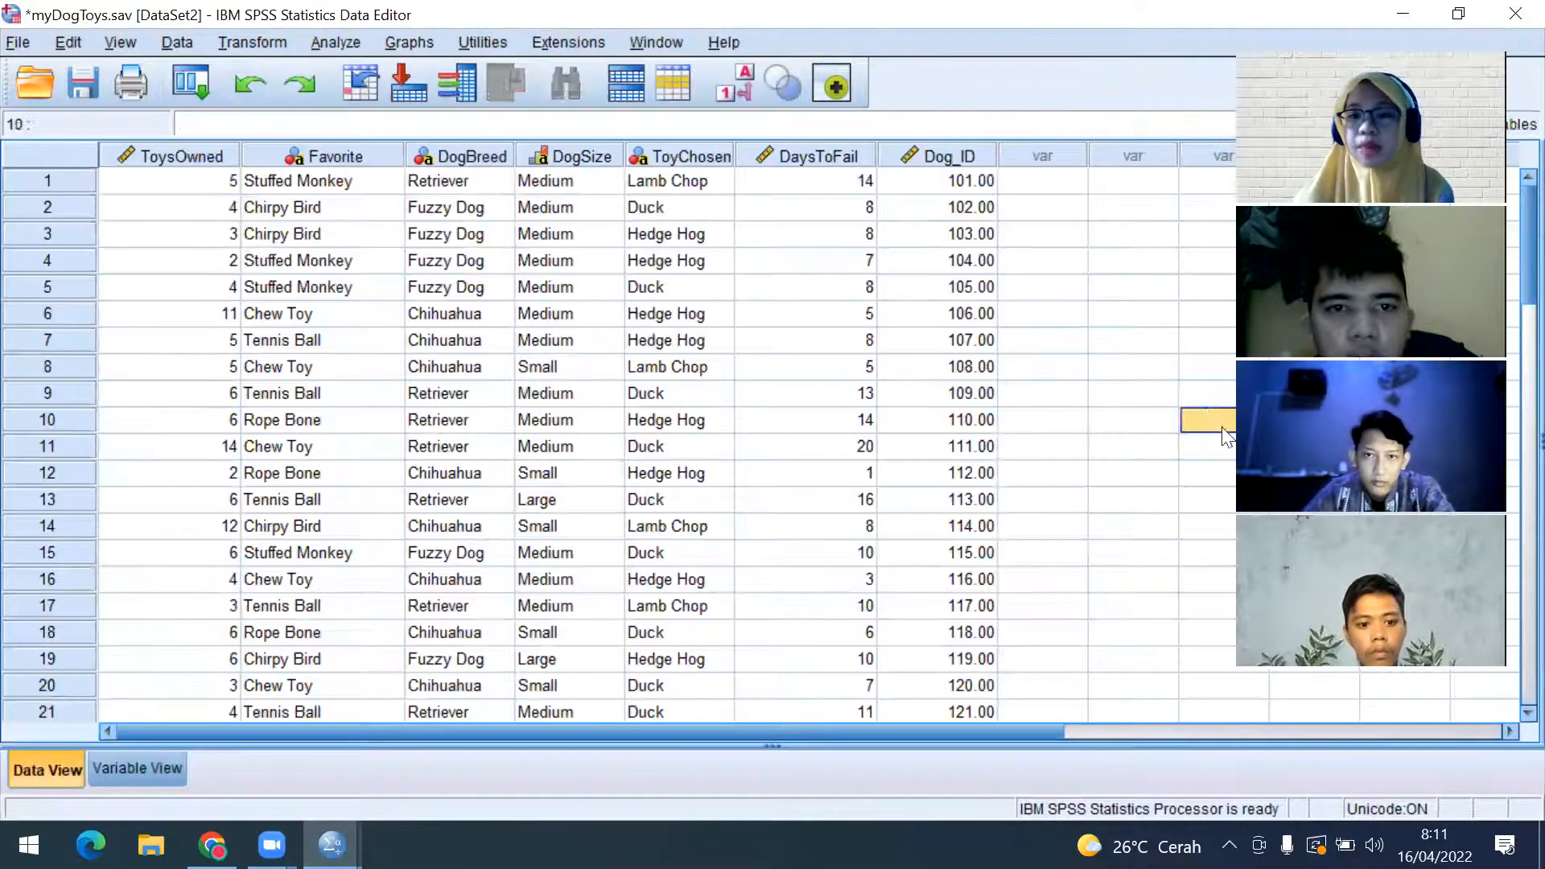
pyautogui.click(955, 182)
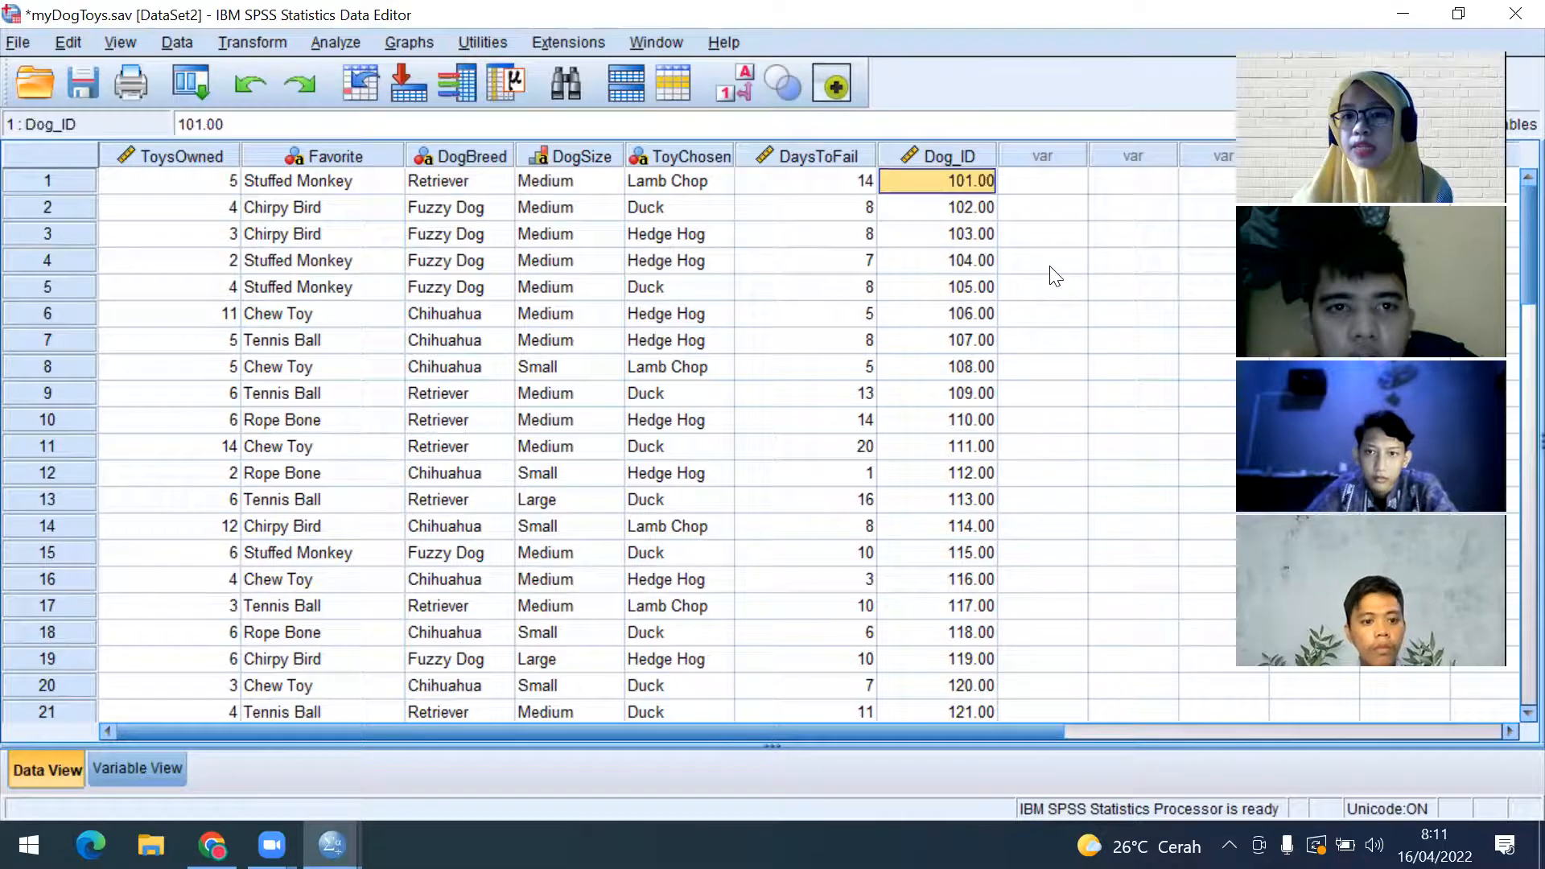
pyautogui.scroll(-11, 961, 552)
pyautogui.scroll(-1, 965, 563)
pyautogui.click(980, 528)
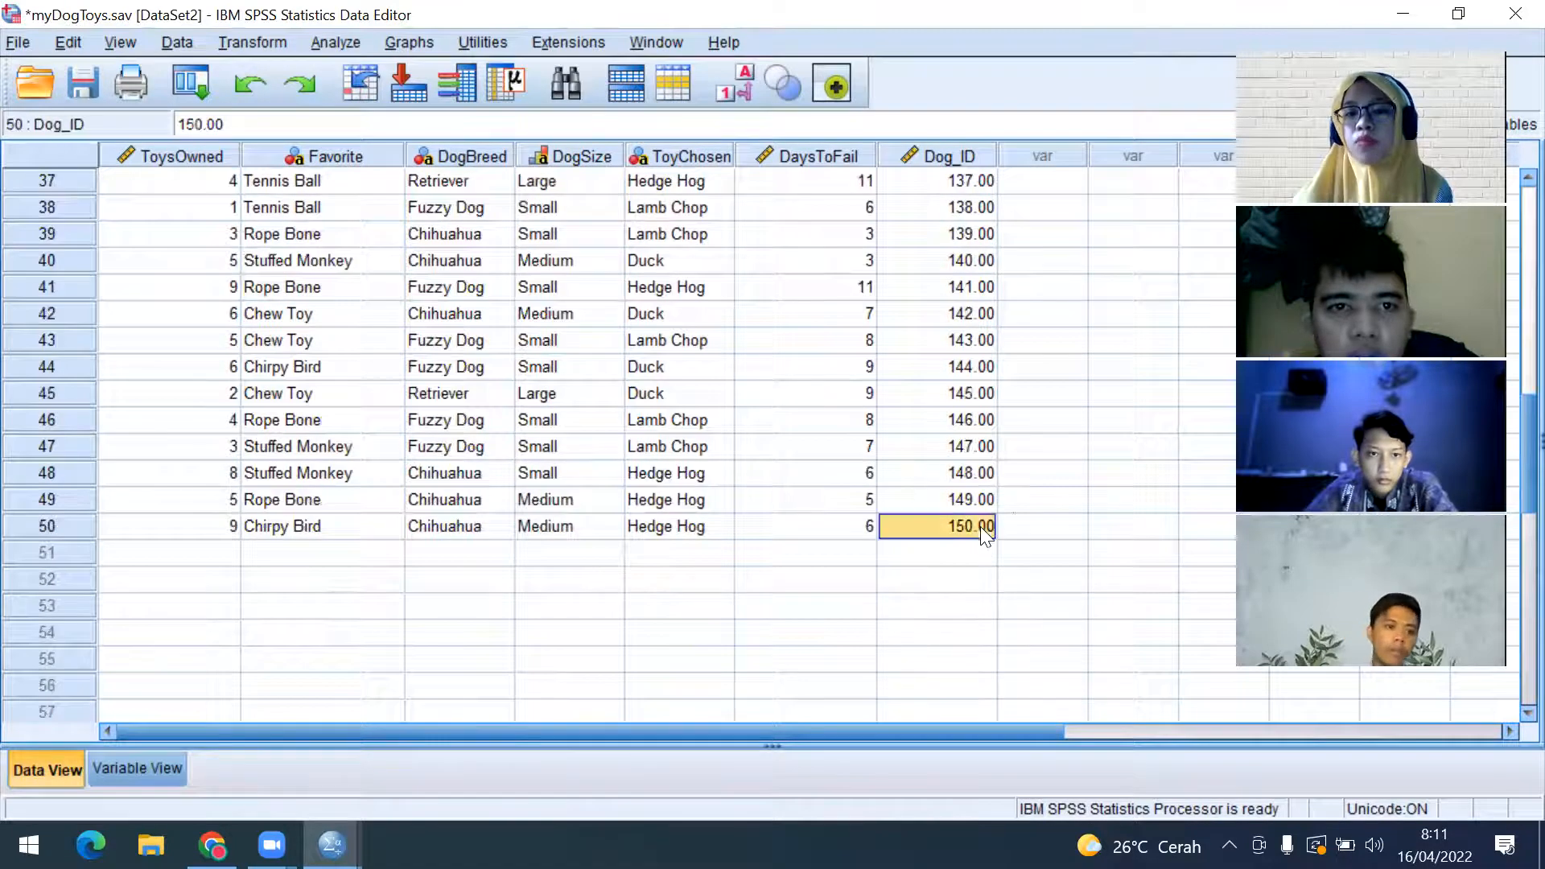
pyautogui.scroll(12, 1017, 521)
pyautogui.click(1038, 399)
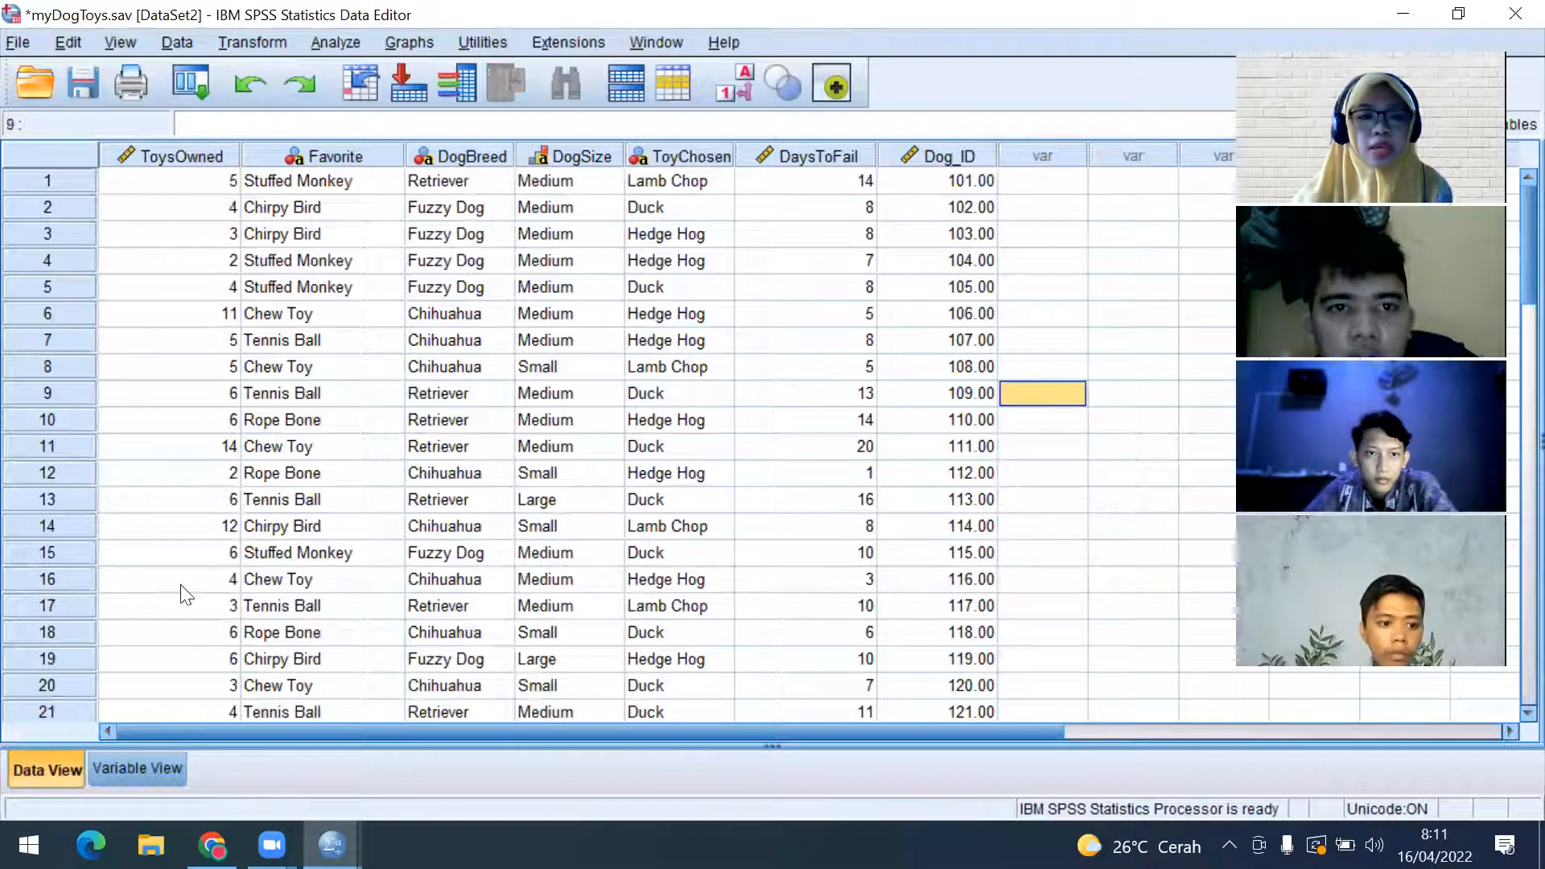
# Set the number of decimals of the Dog_ID variable to 0
pyautogui.click(152, 764)
pyautogui.click(408, 308)
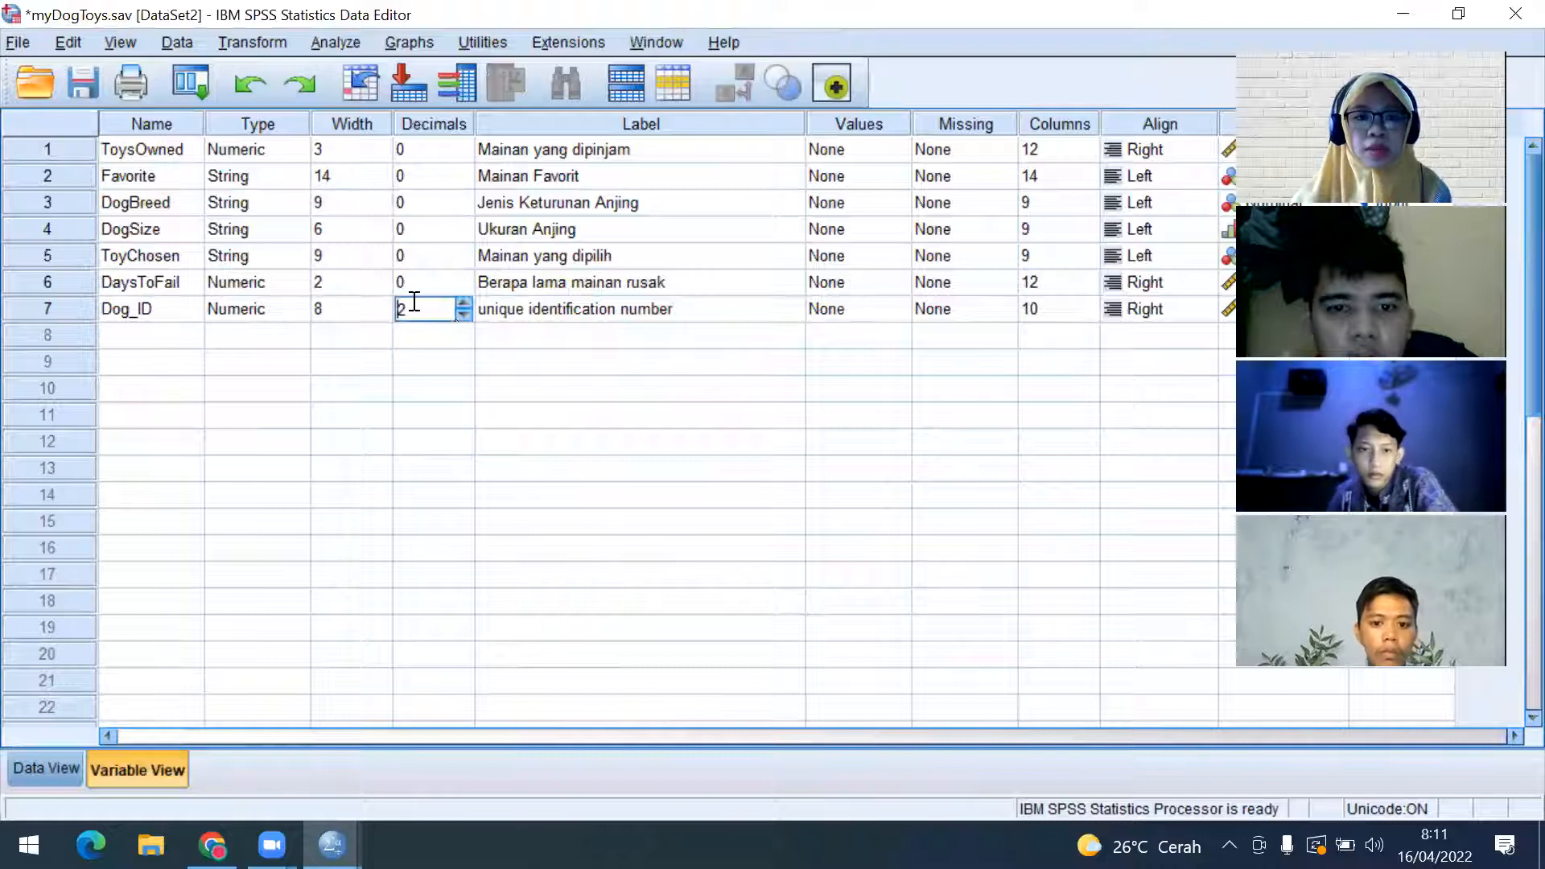
pyautogui.click(462, 304)
pyautogui.click(466, 314)
pyautogui.click(467, 314)
pyautogui.click(467, 314)
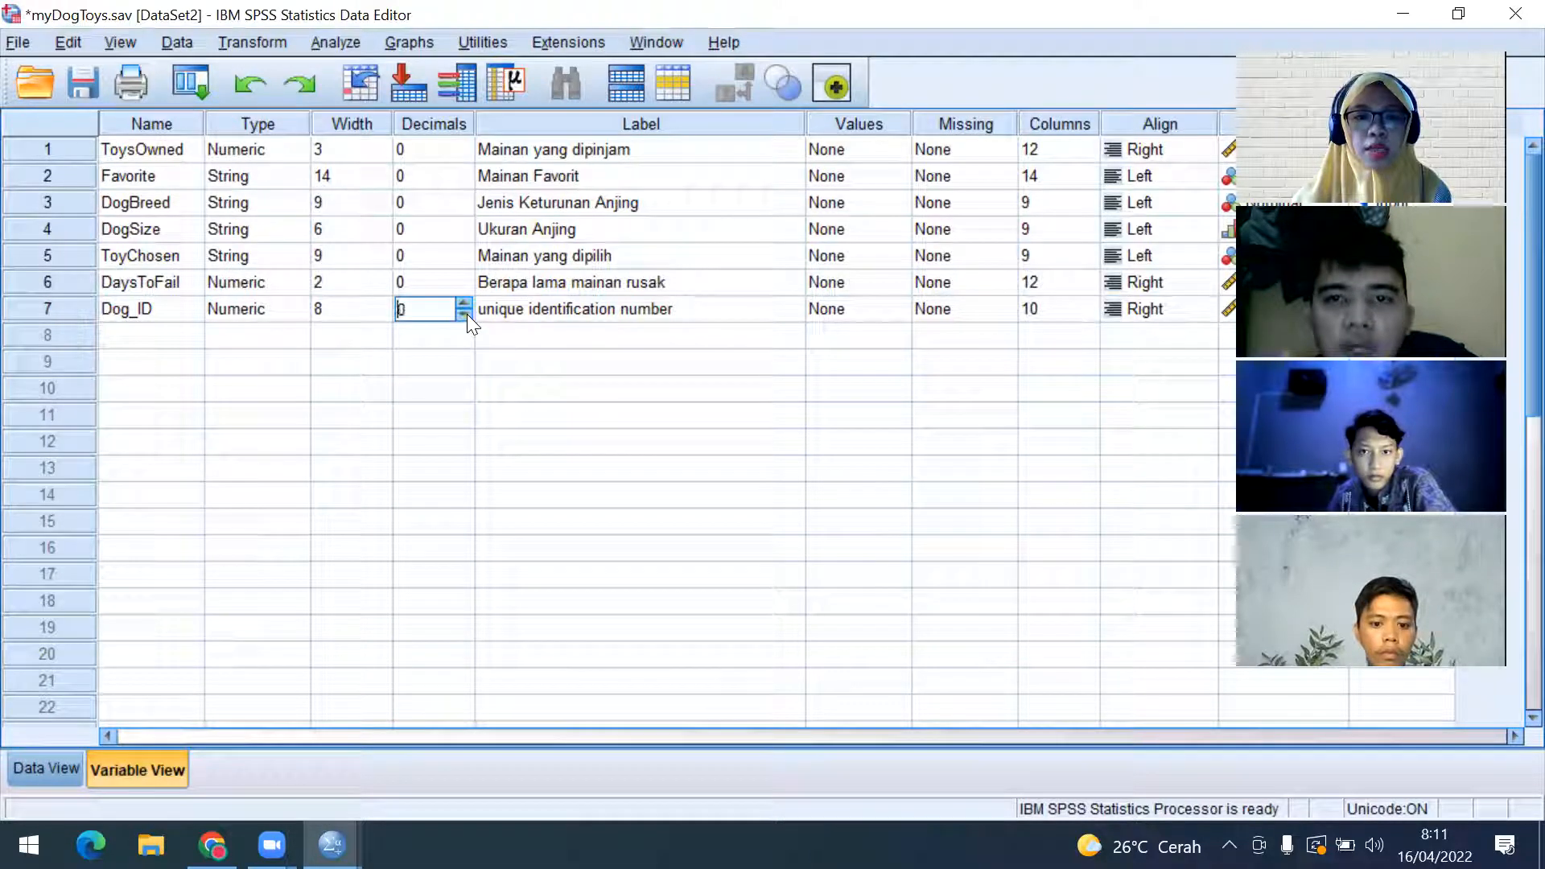
pyautogui.click(628, 415)
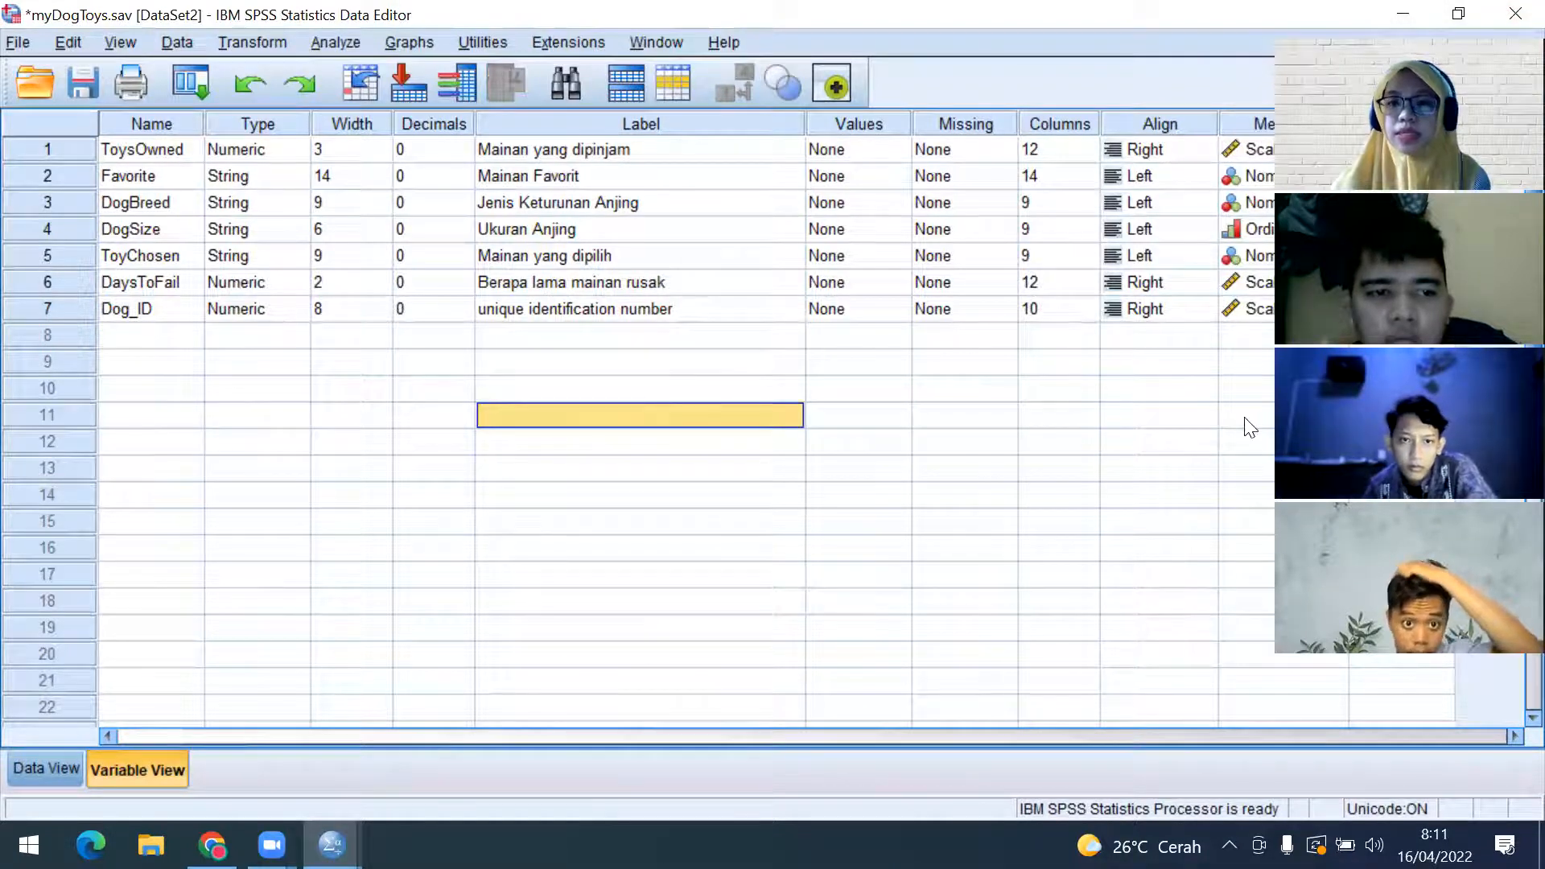
# Change the measurement level of the Dog_ID variable to Nominal
pyautogui.click(1249, 427)
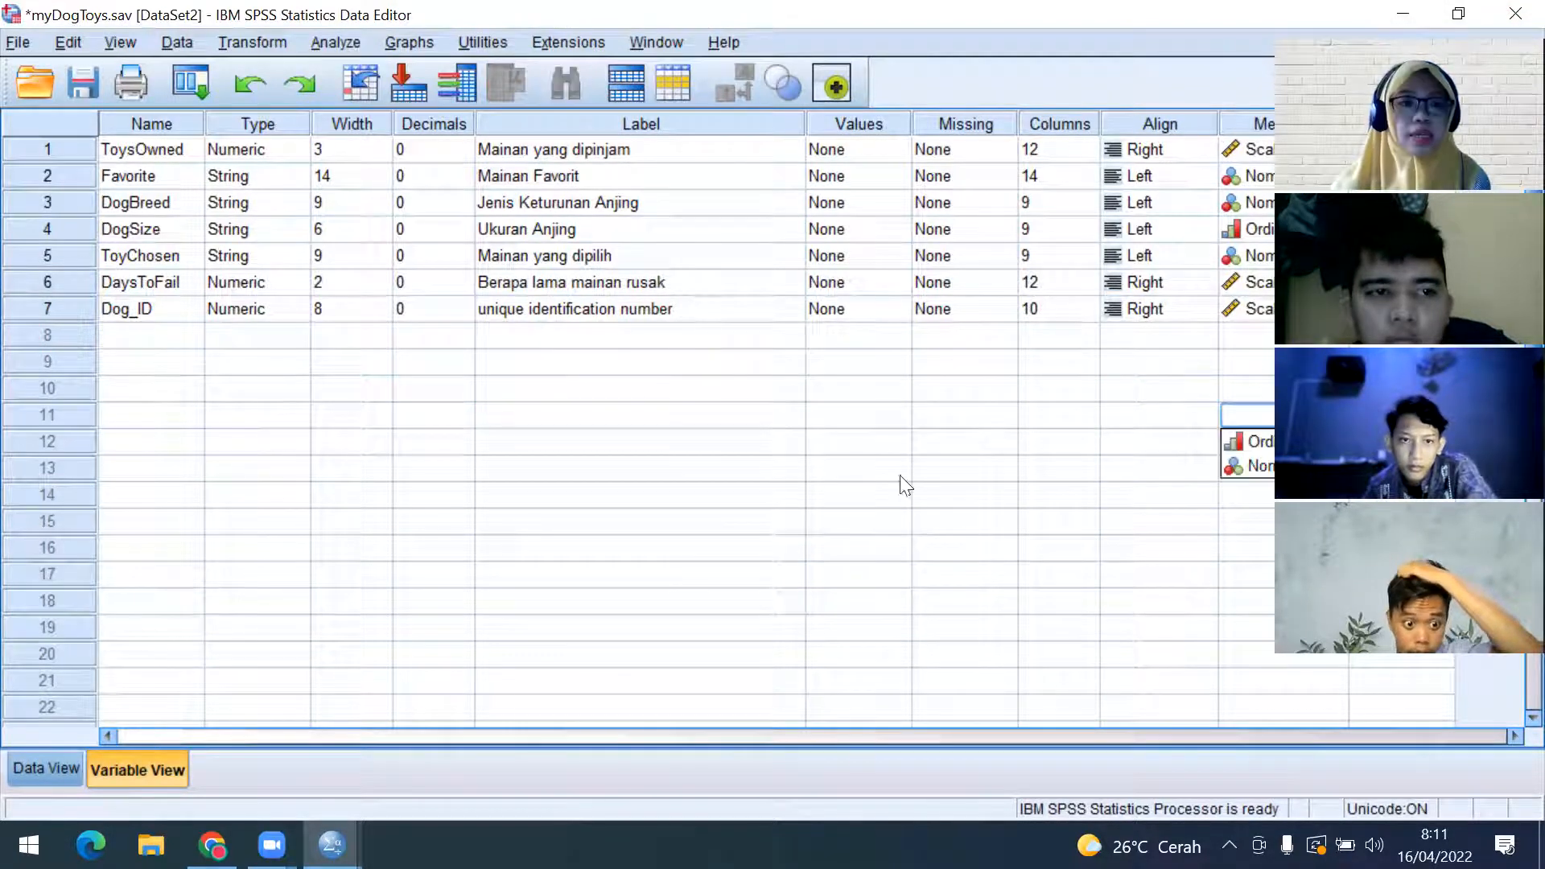
pyautogui.click(1253, 309)
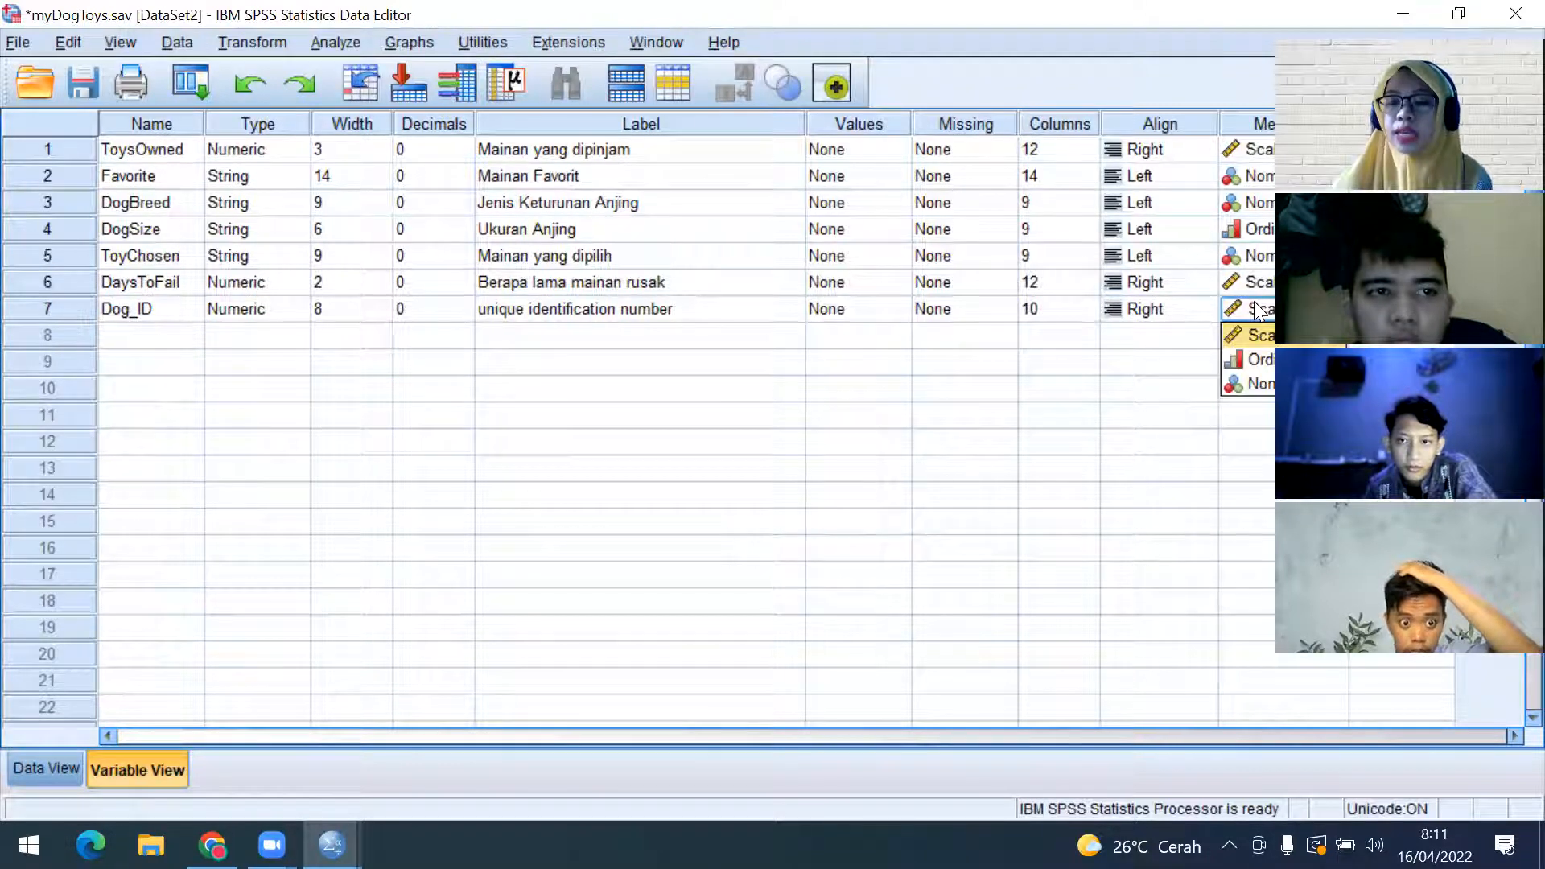
pyautogui.click(1254, 385)
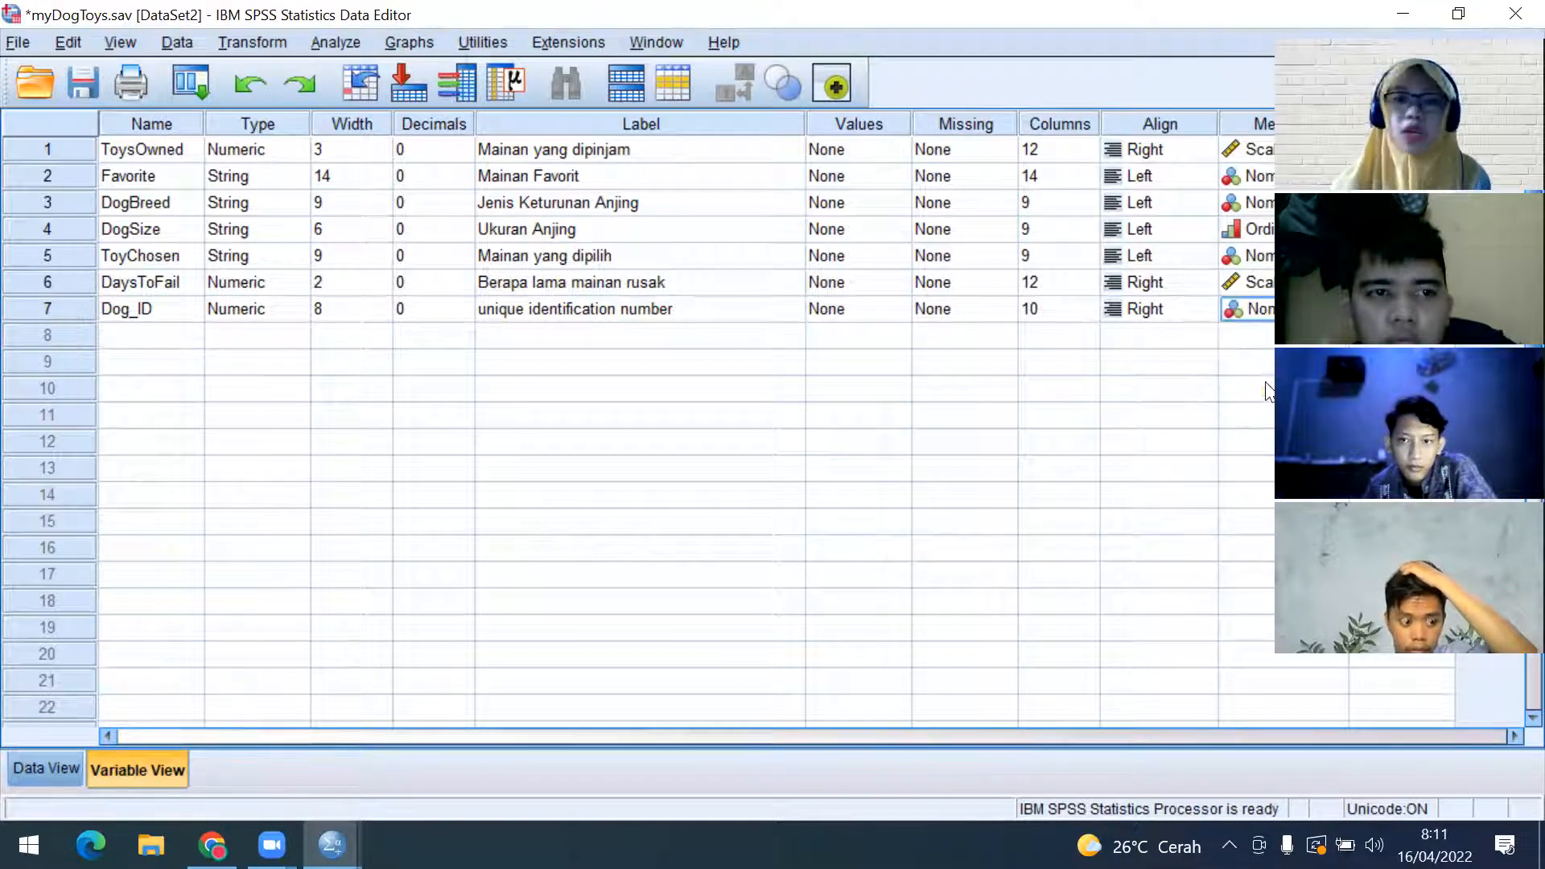
pyautogui.click(1189, 521)
pyautogui.click(1270, 308)
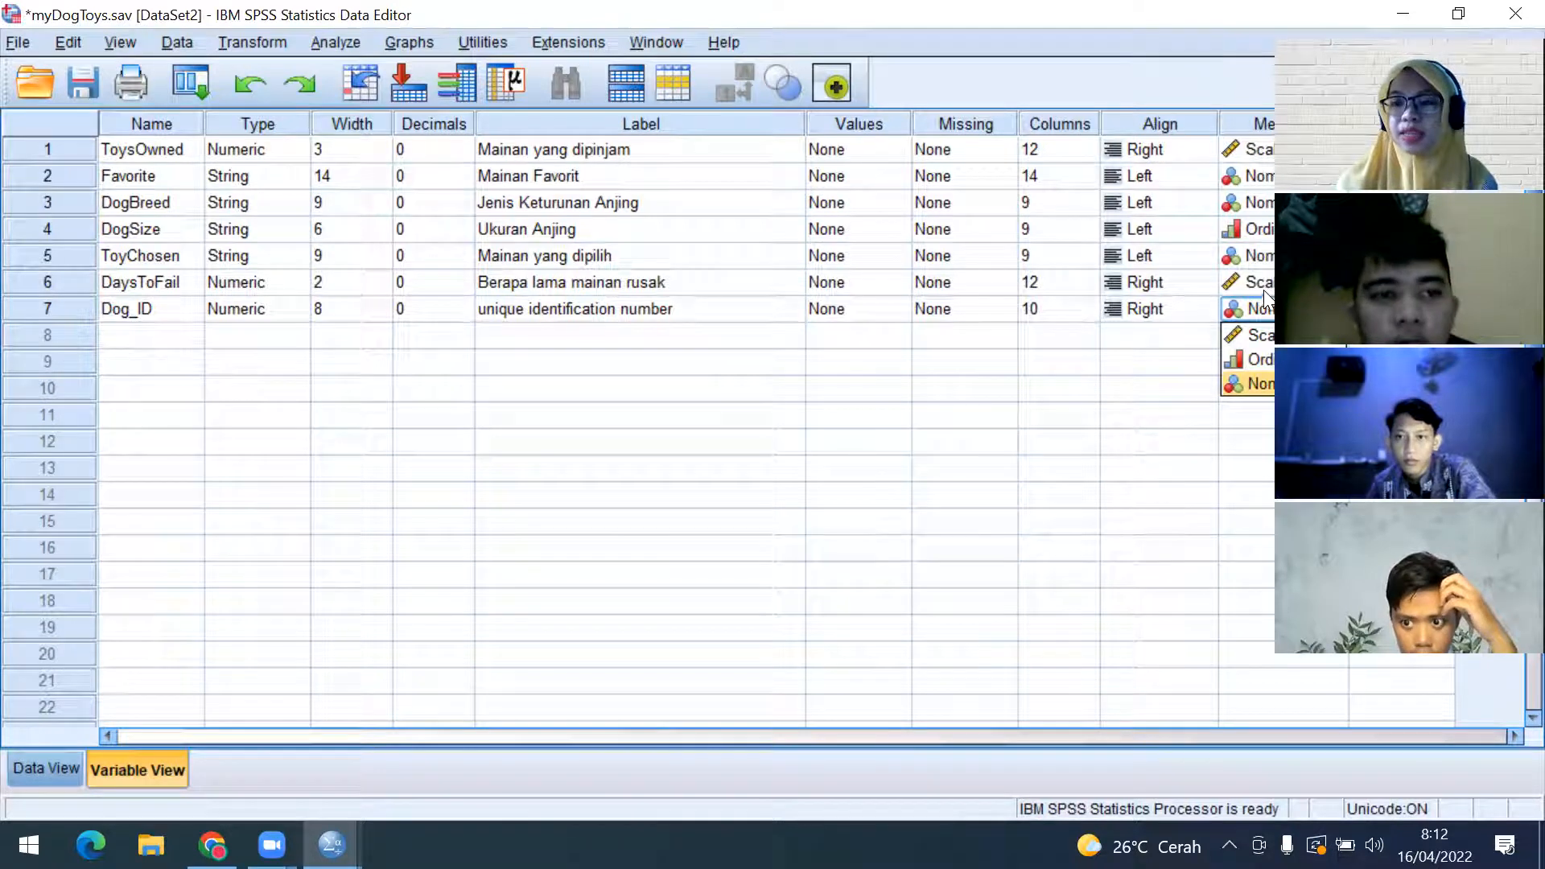
pyautogui.click(1254, 383)
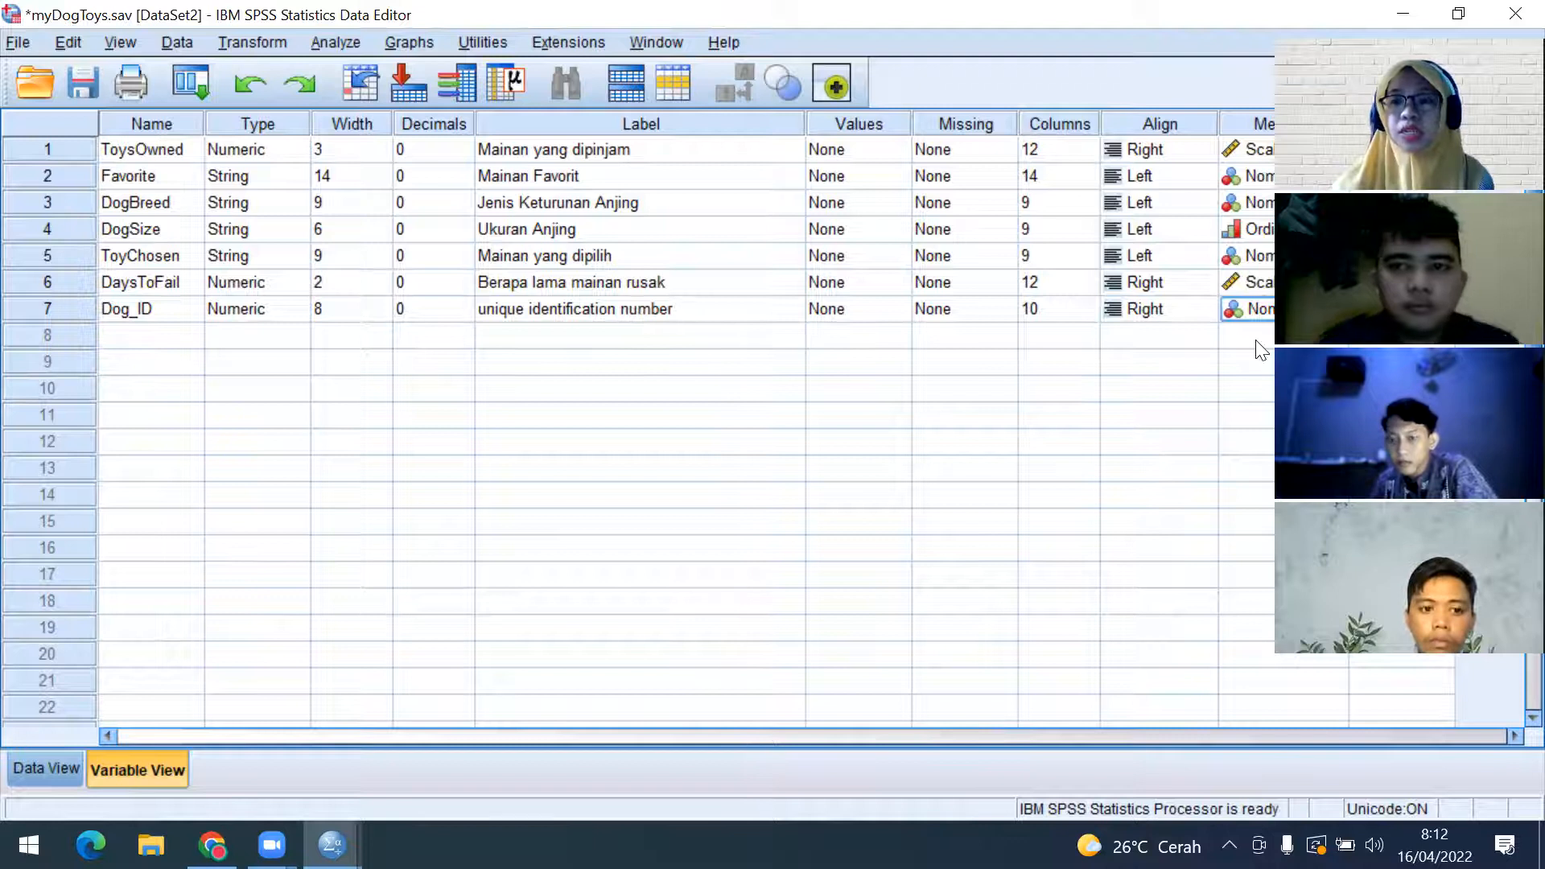
pyautogui.click(891, 448)
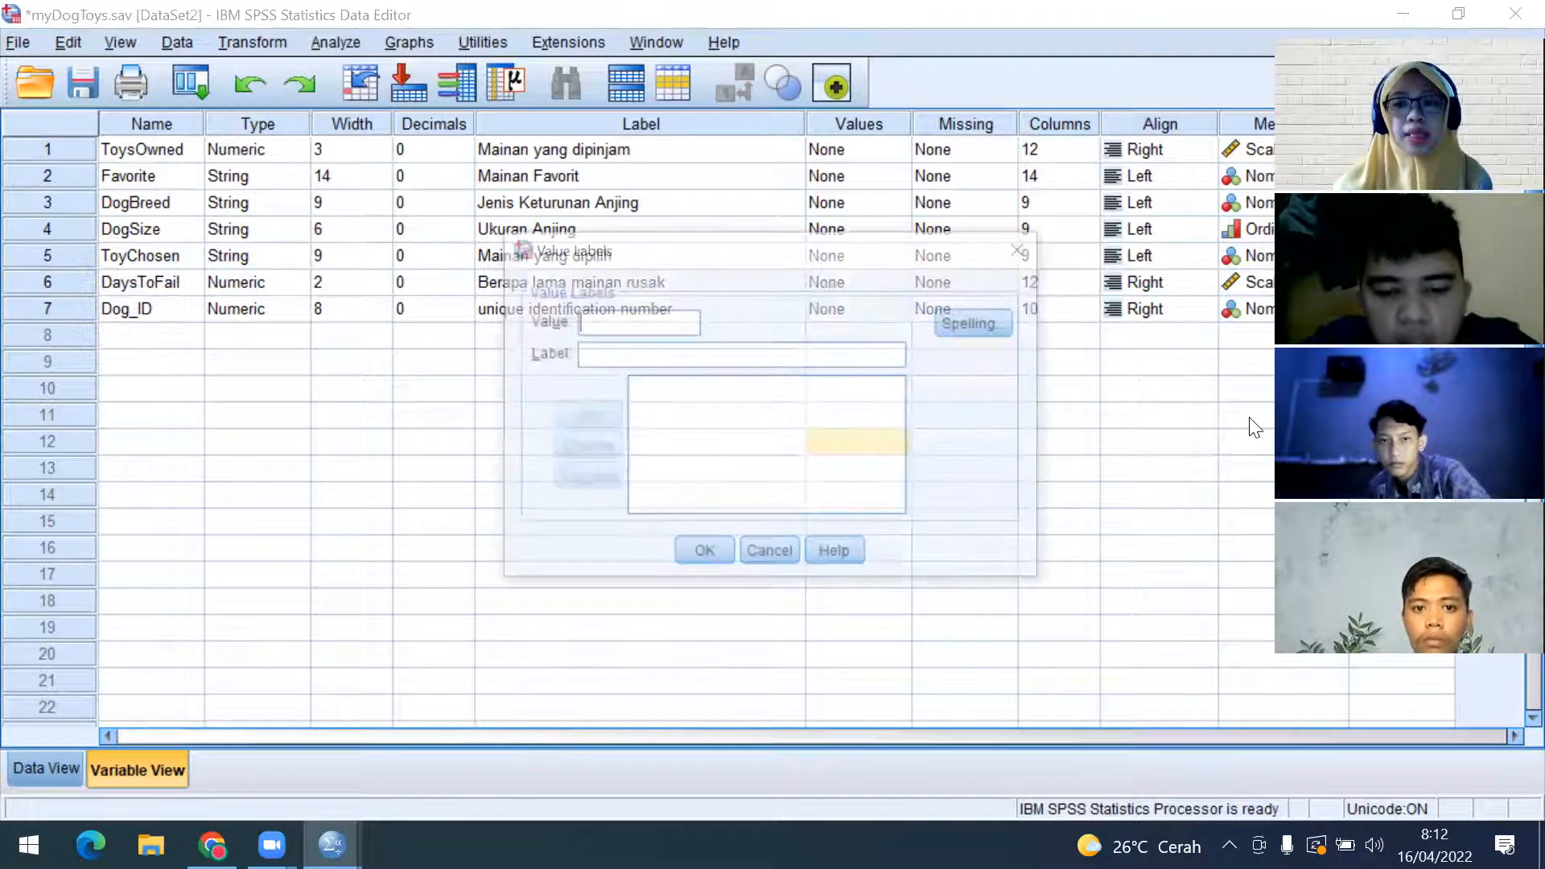
pyautogui.click(770, 551)
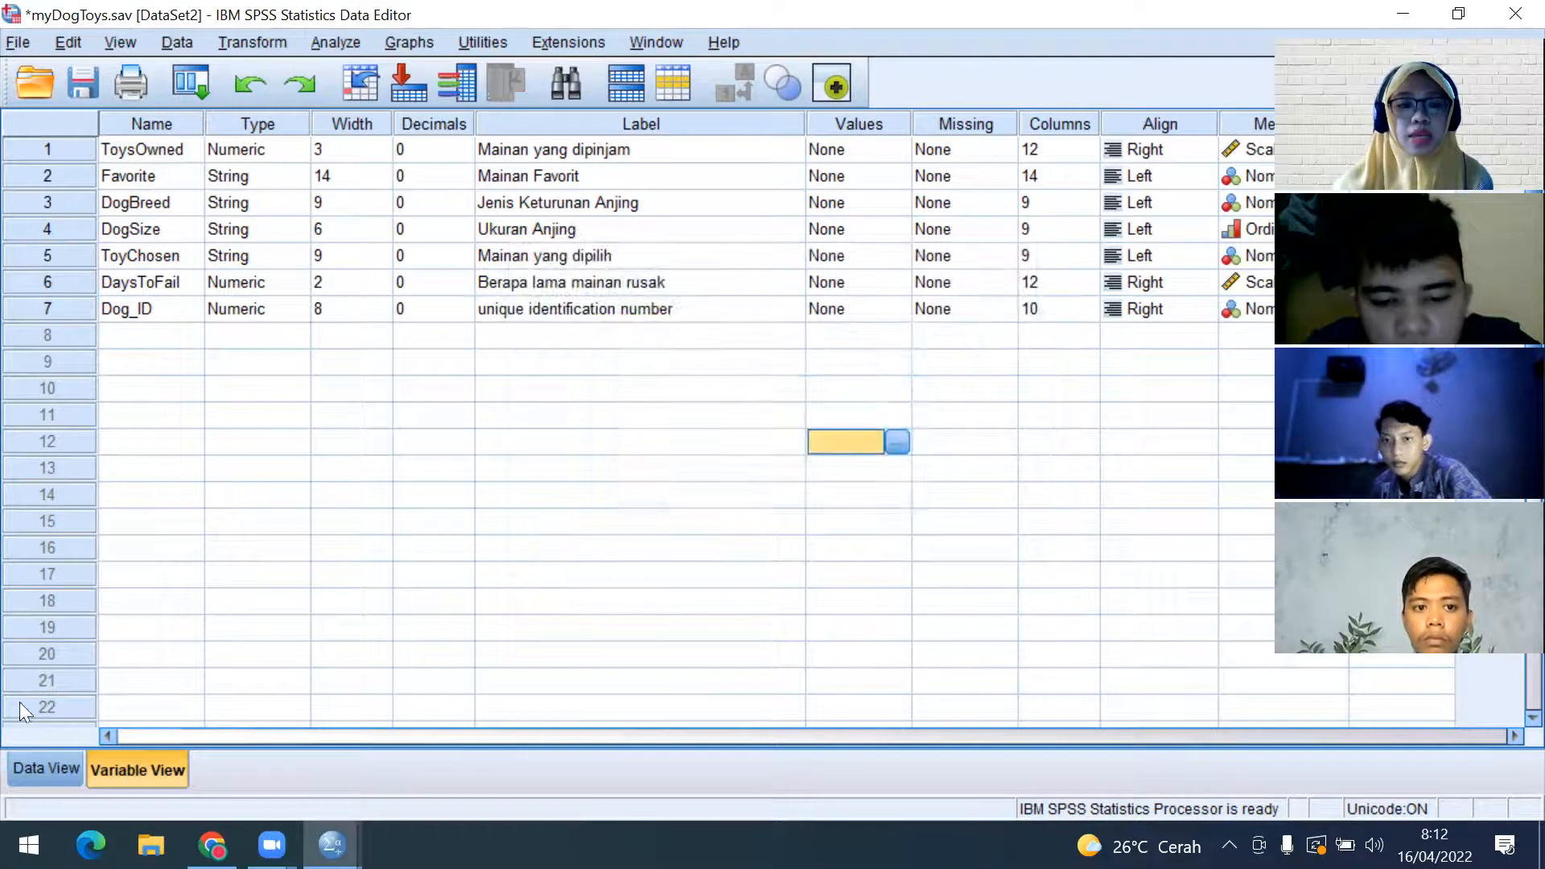
# Move the Dog_ID variable to the first row of the variable list, above ToysOwned
pyautogui.click(40, 769)
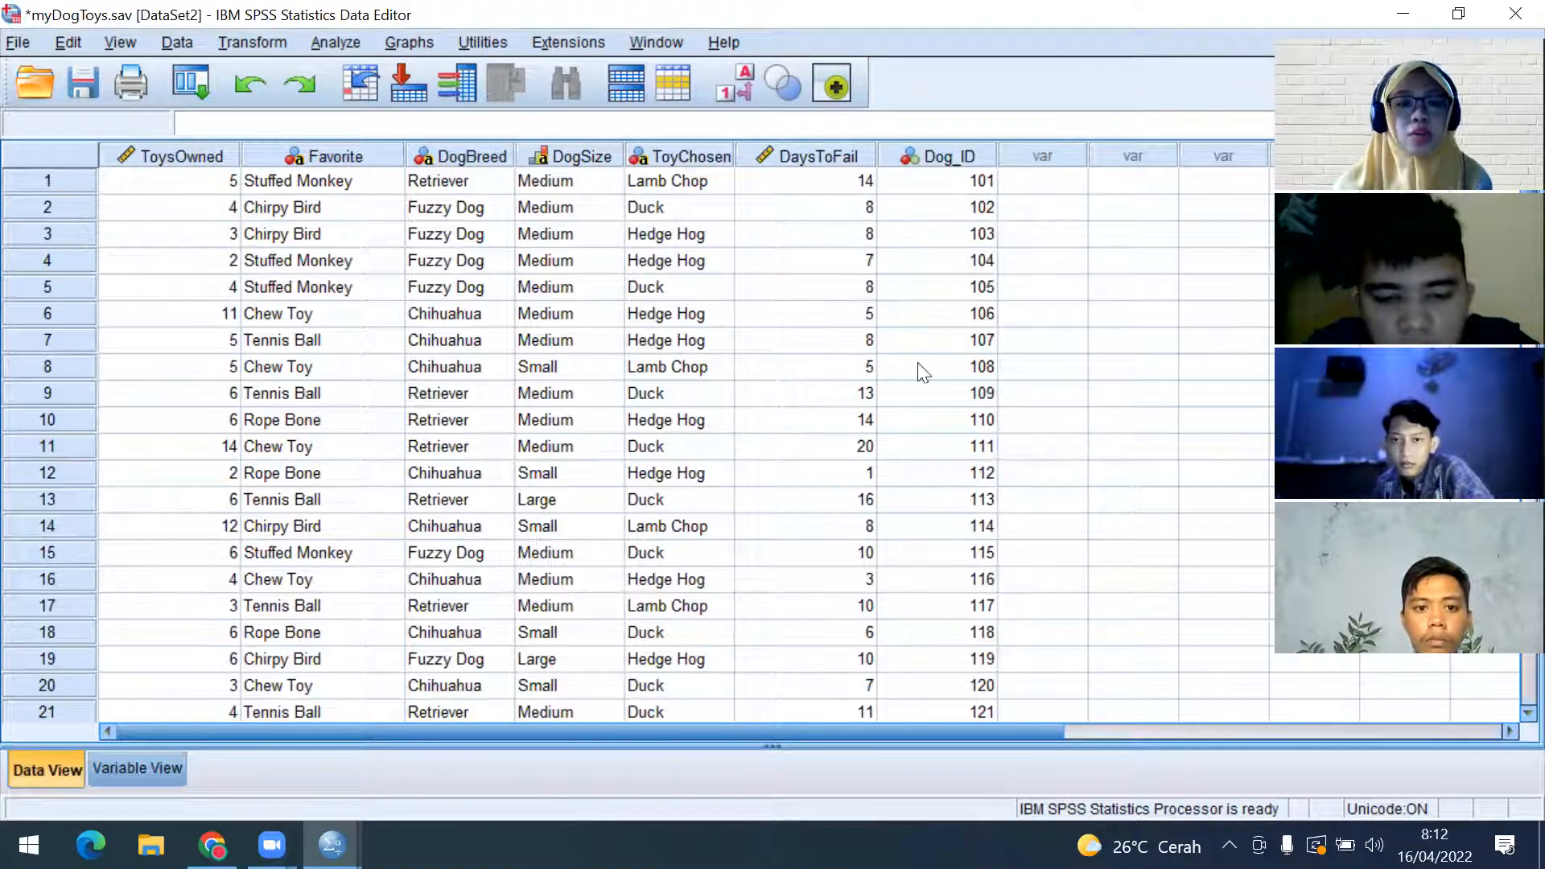
pyautogui.click(169, 774)
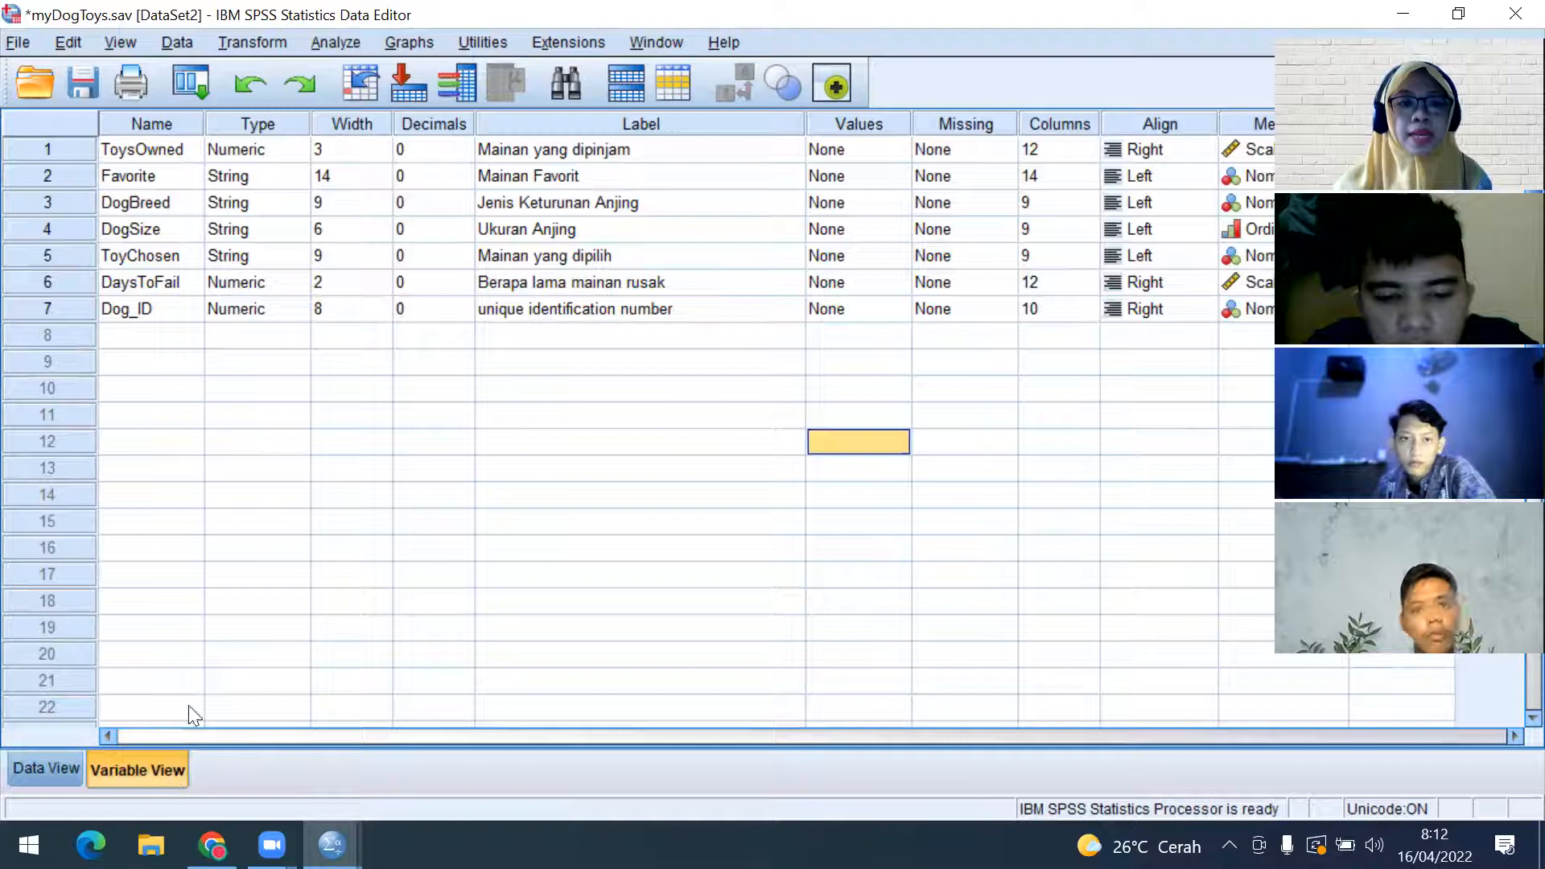
pyautogui.click(42, 306)
pyautogui.moveTo(42, 306); pyautogui.dragTo(47, 135)
pyautogui.click(245, 547)
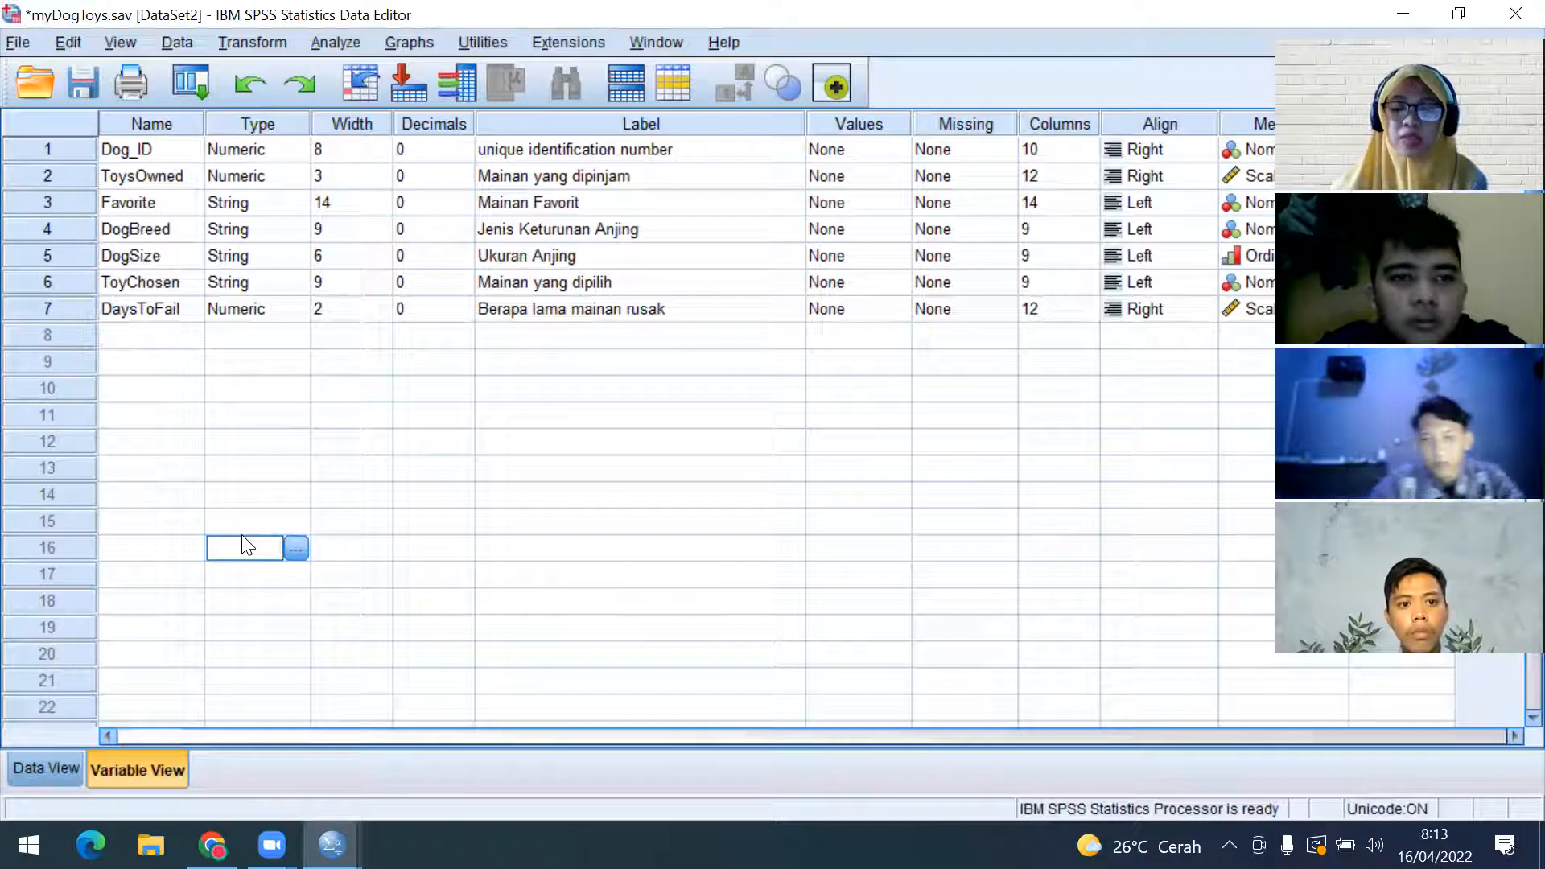
# Start a Frequencies analysis with Mainan Favorit (Favorite) and Jenis Keturunan Anjing (DogBreed) as the variables
pyautogui.click(349, 47)
pyautogui.moveTo(453, 102)
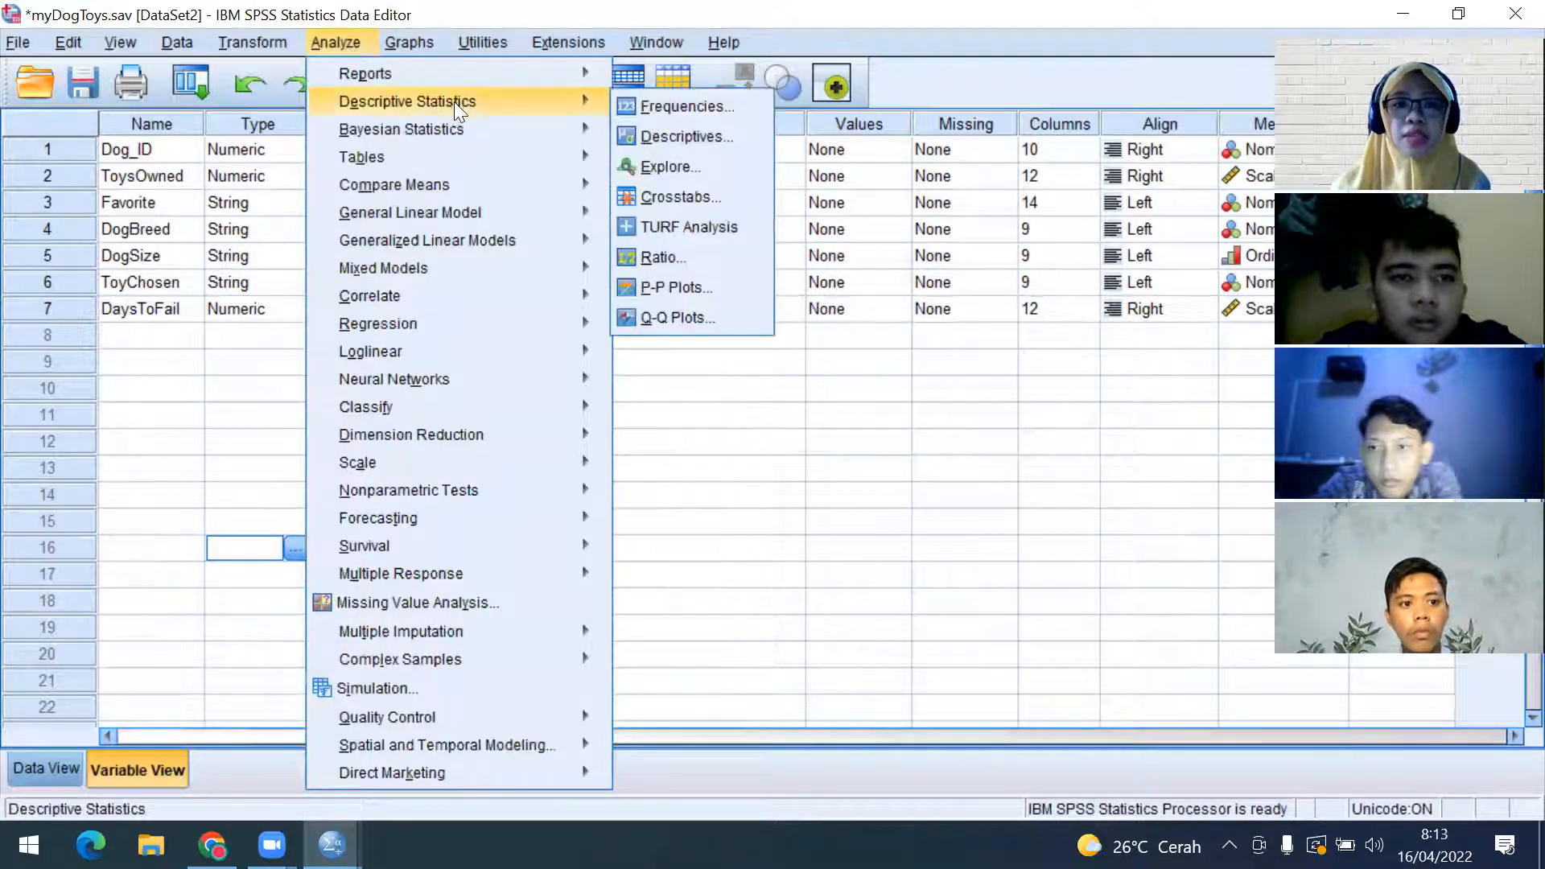
pyautogui.click(674, 108)
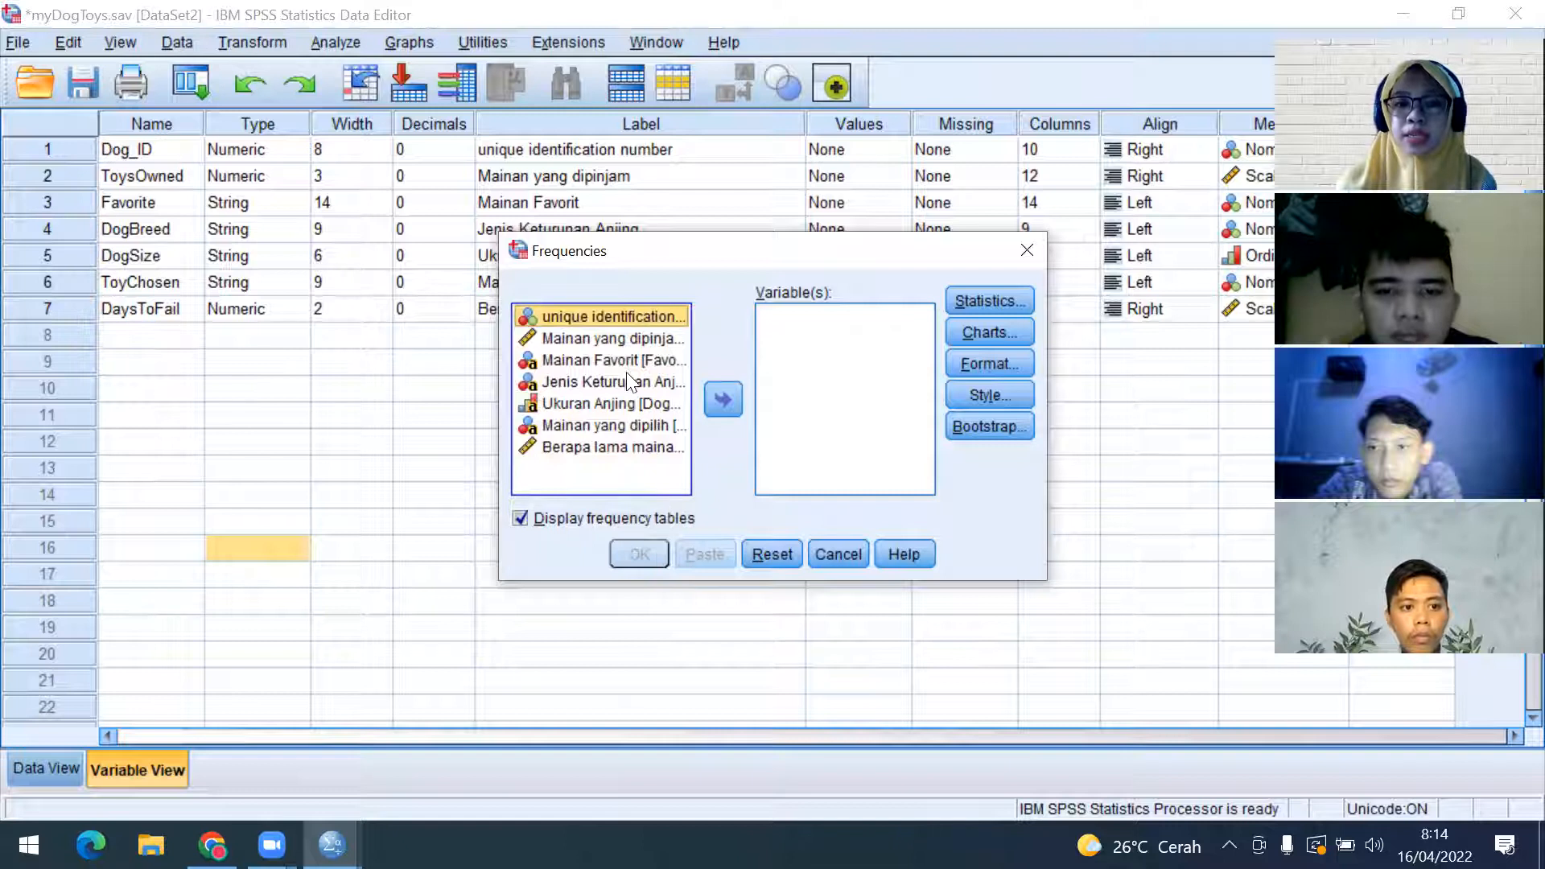
pyautogui.click(642, 359)
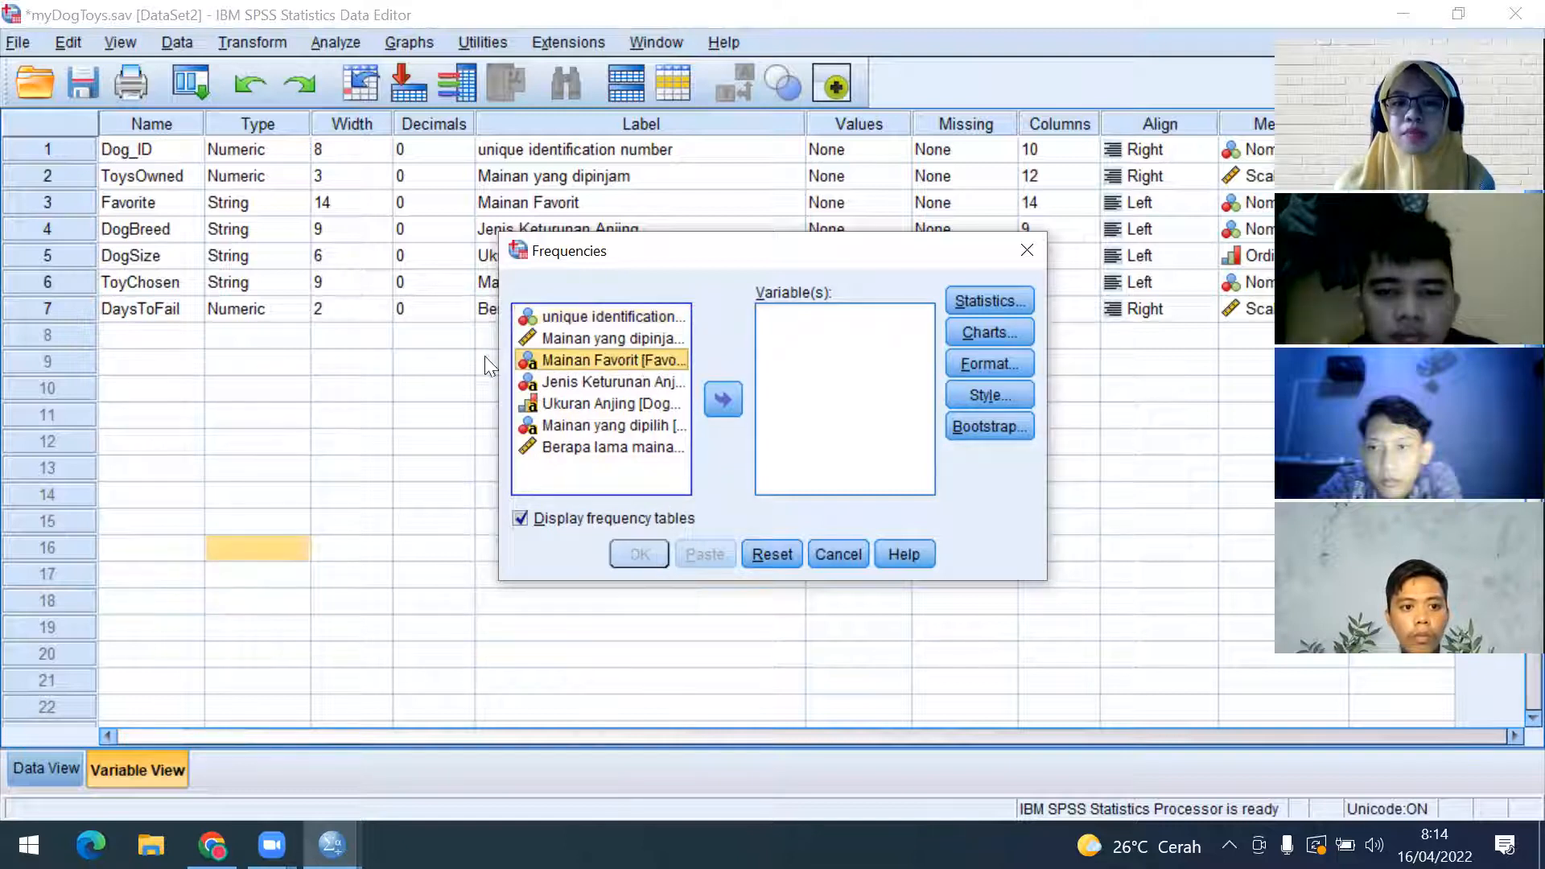
pyautogui.click(722, 396)
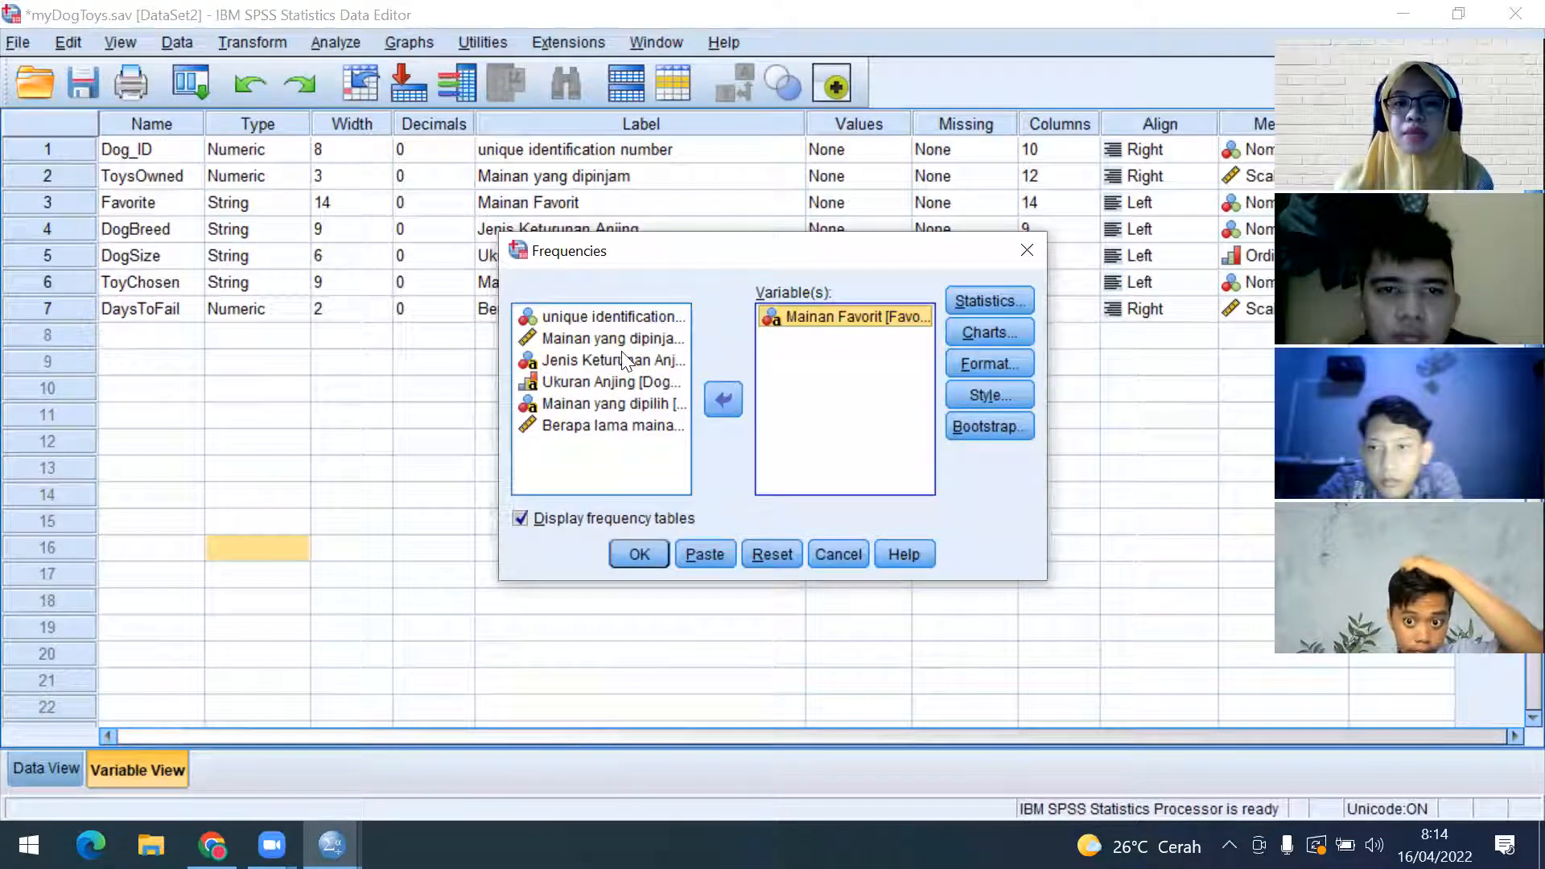
pyautogui.click(626, 361)
pyautogui.click(722, 394)
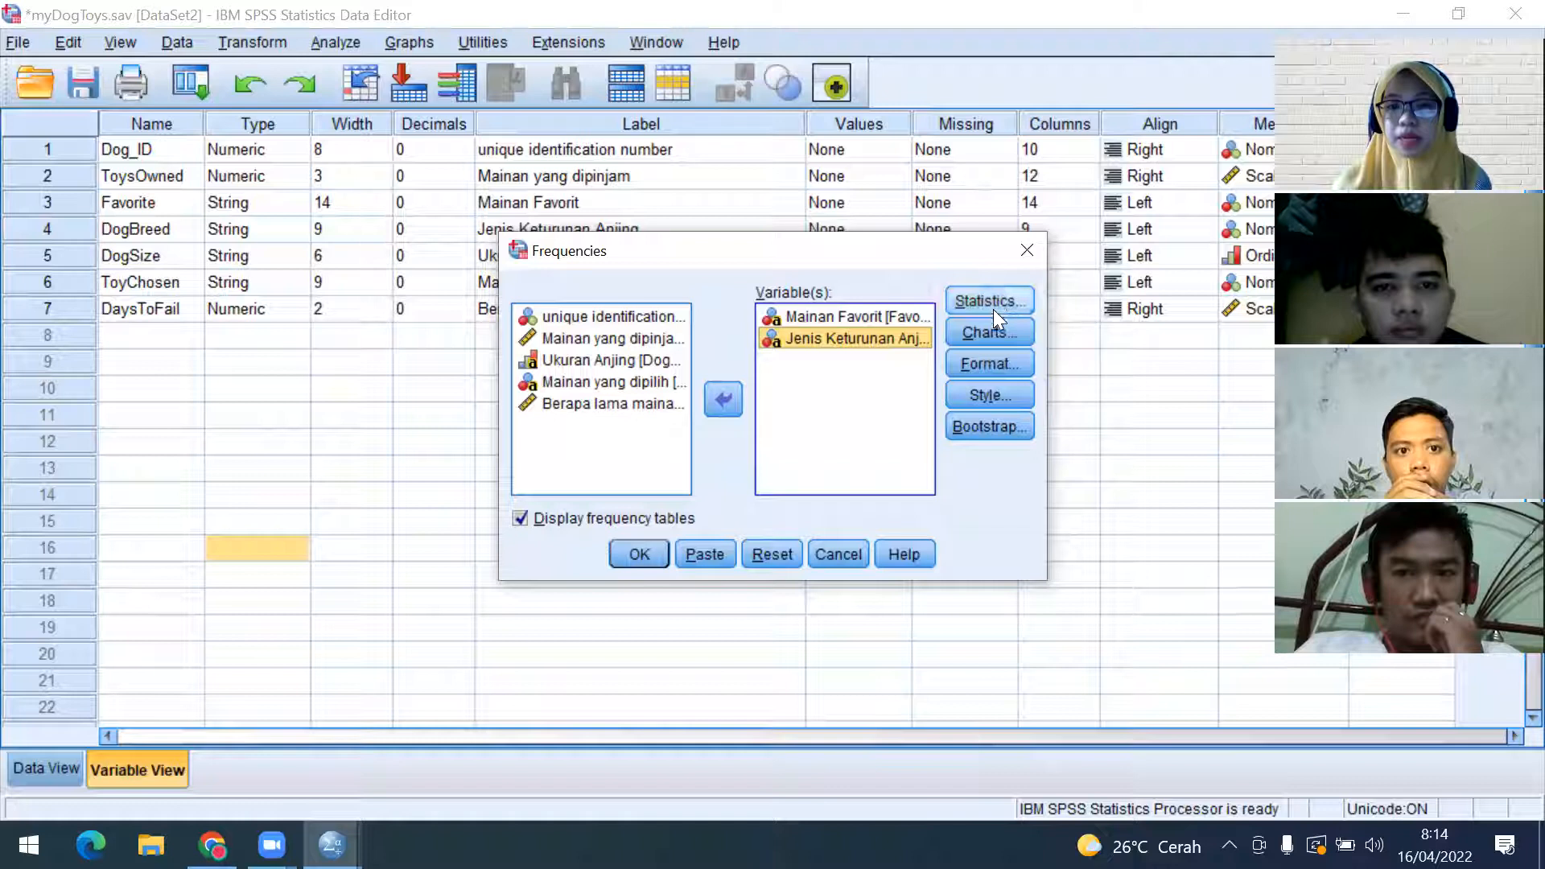
# Add bar charts showing frequencies to the analysis and run it with frequency tables displayed
pyautogui.click(994, 330)
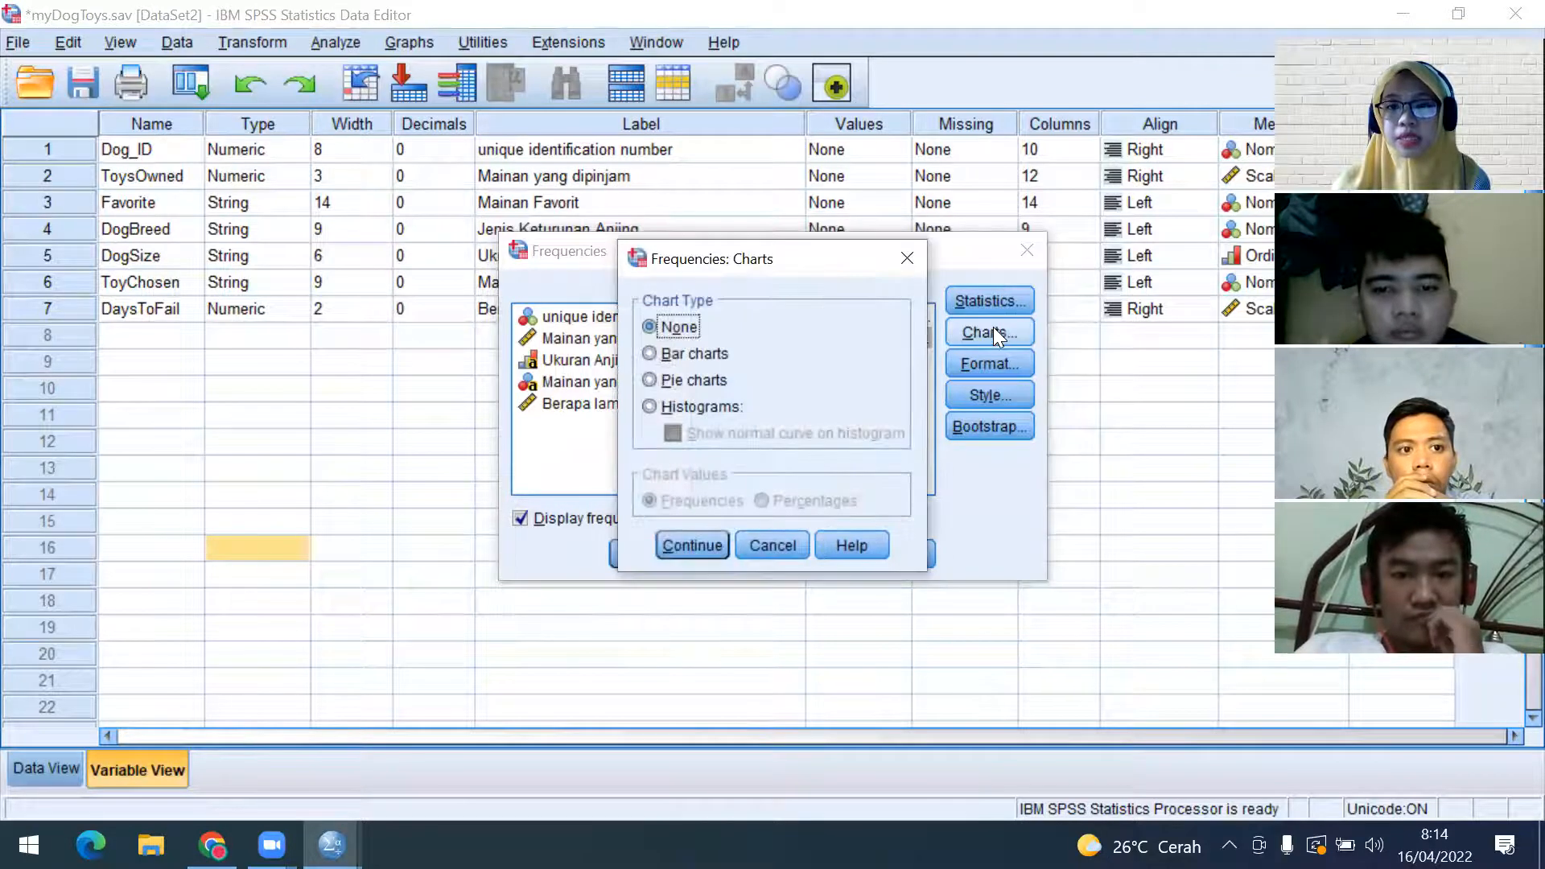
pyautogui.click(687, 354)
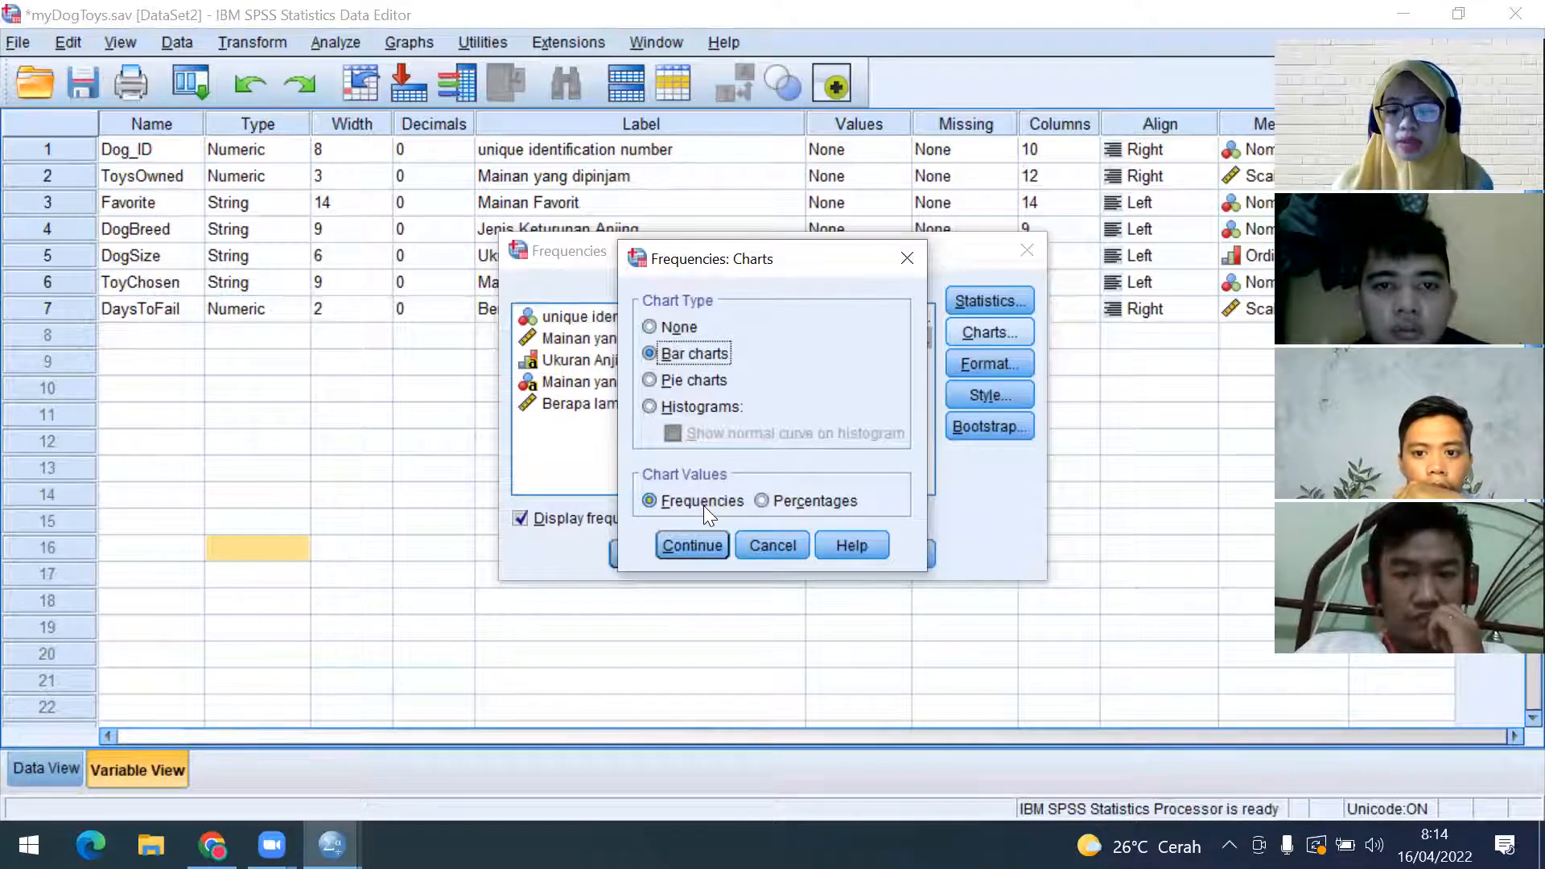
pyautogui.click(686, 547)
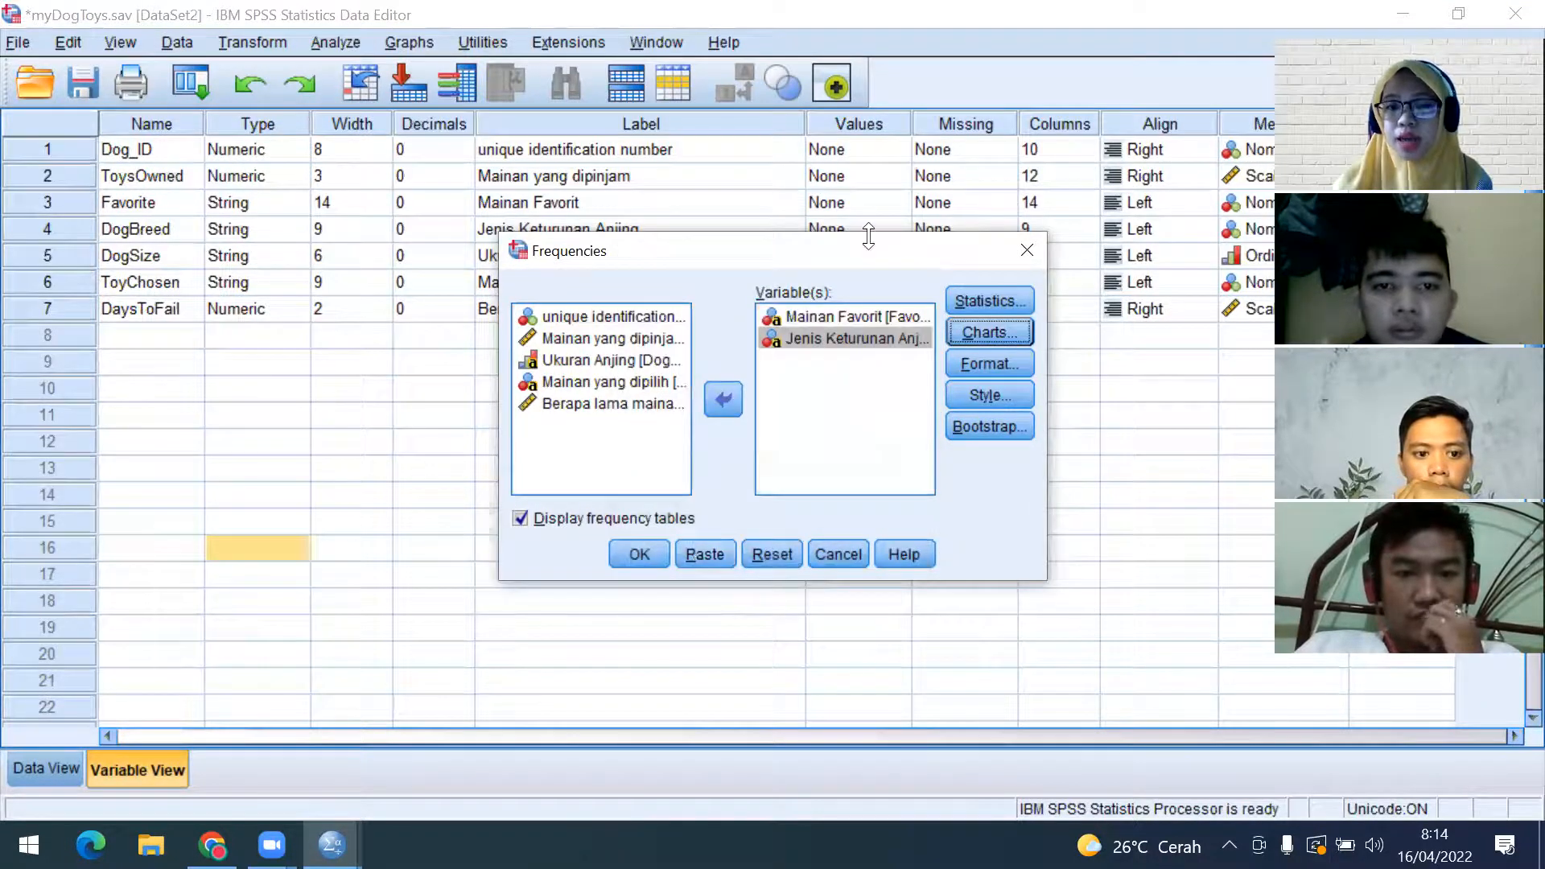
pyautogui.click(633, 561)
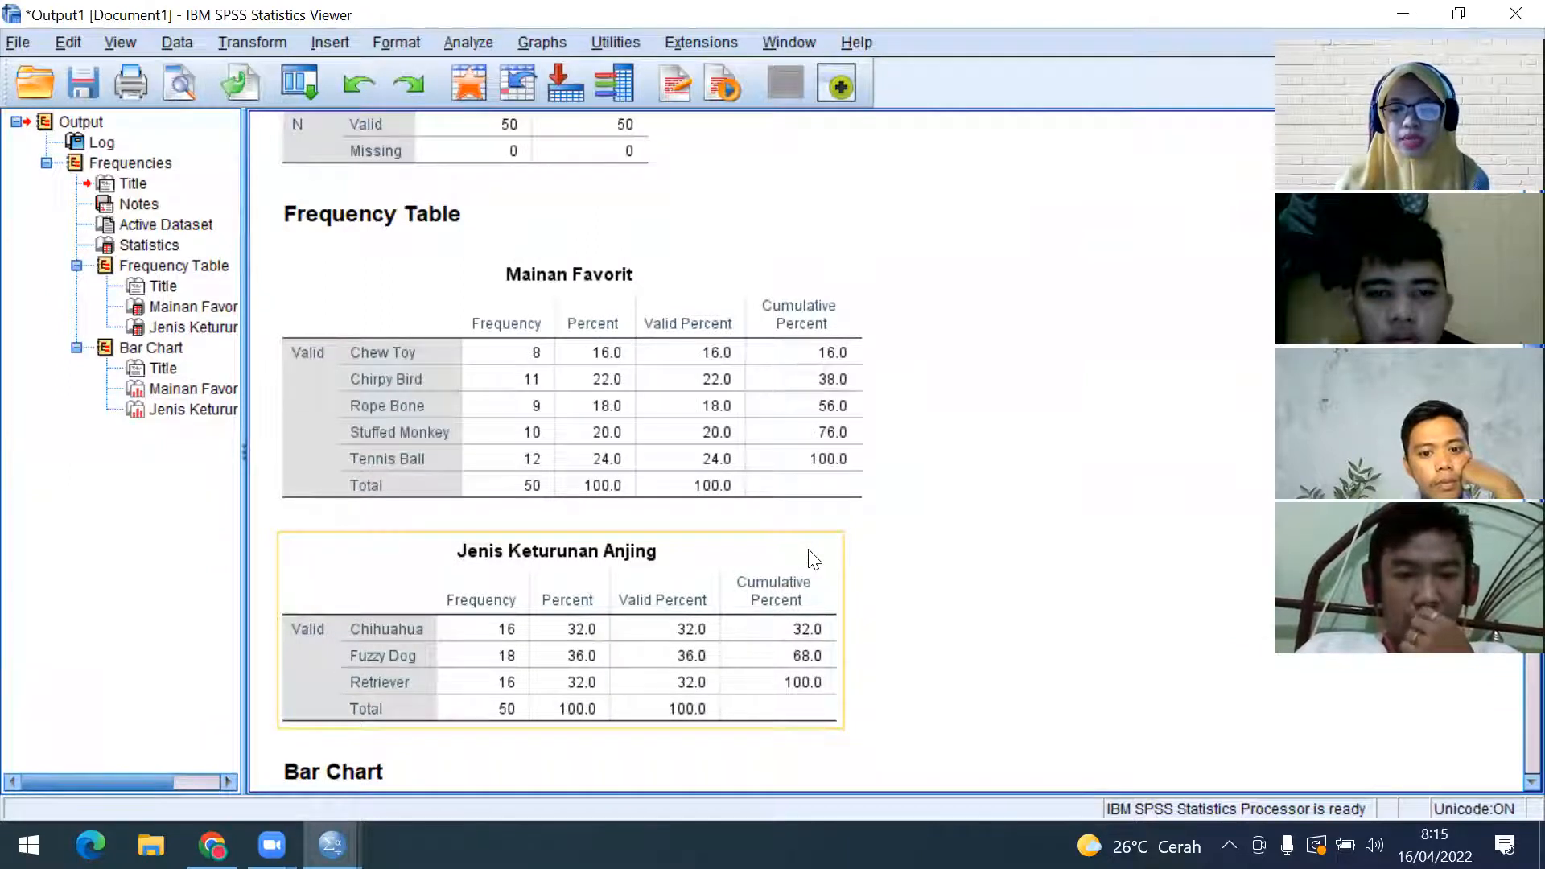
# Examine the Frequencies output: the statistics, the frequency tables and the bar charts for favourite toy and dog breed
pyautogui.scroll(3, 802, 563)
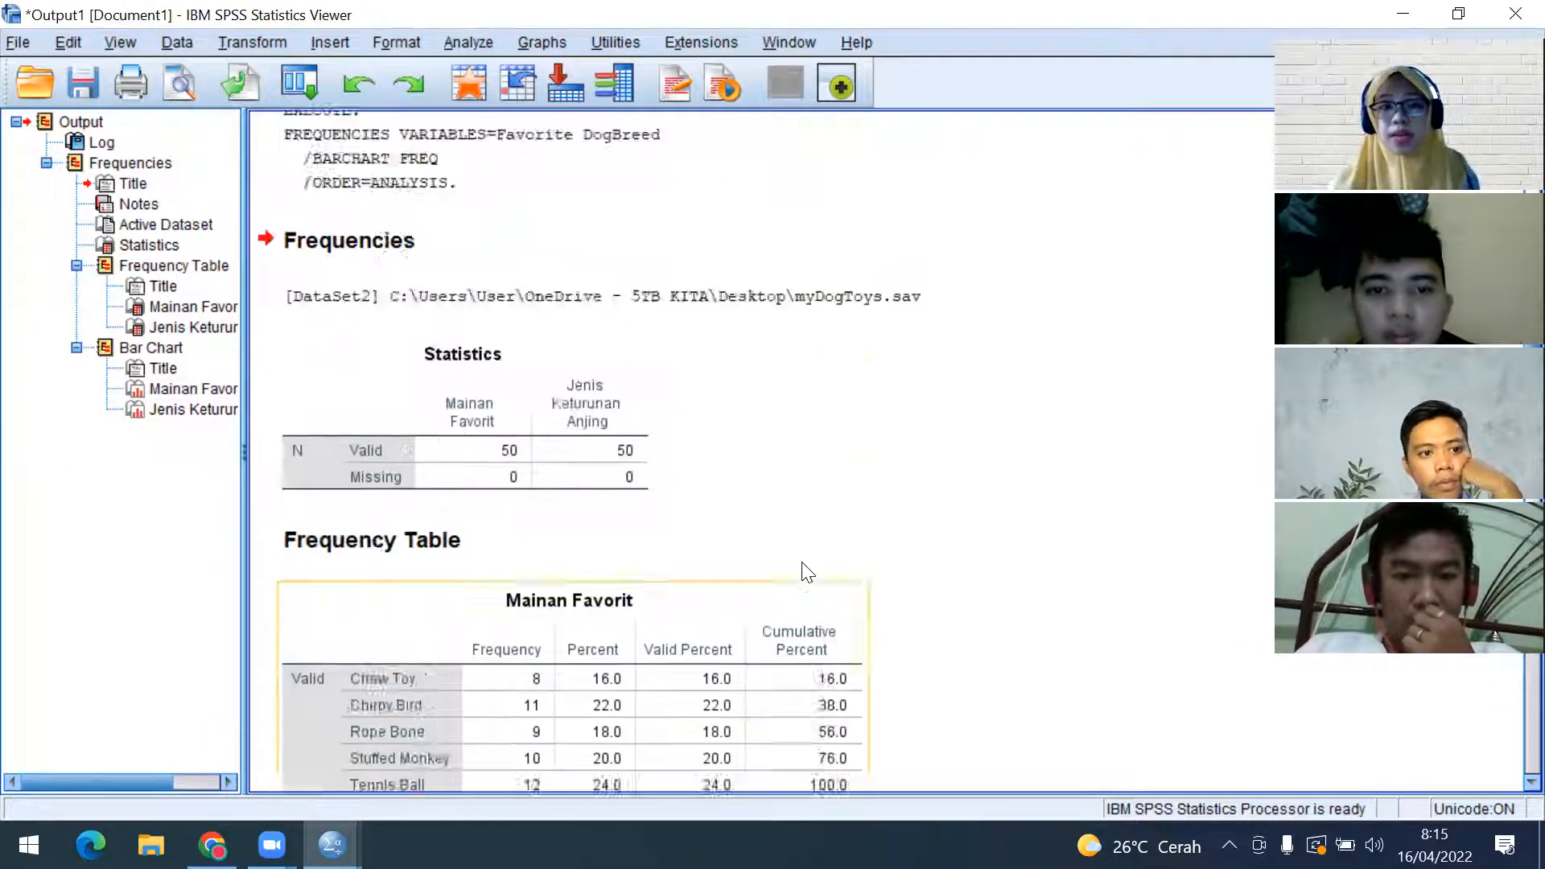
pyautogui.scroll(1, 803, 573)
pyautogui.scroll(-1, 804, 574)
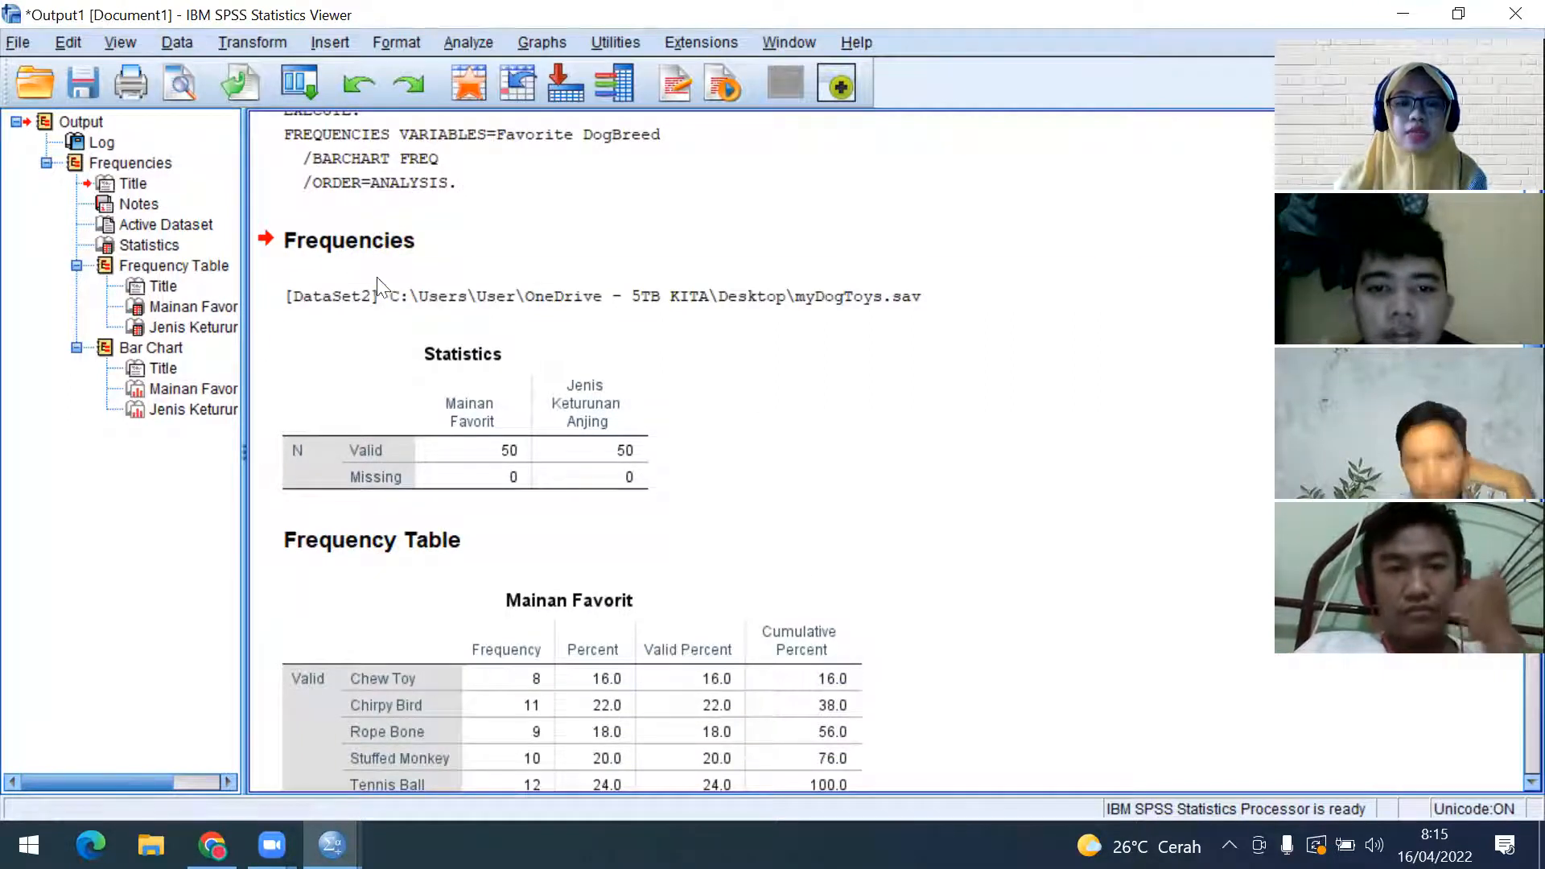
pyautogui.click(341, 417)
pyautogui.click(538, 308)
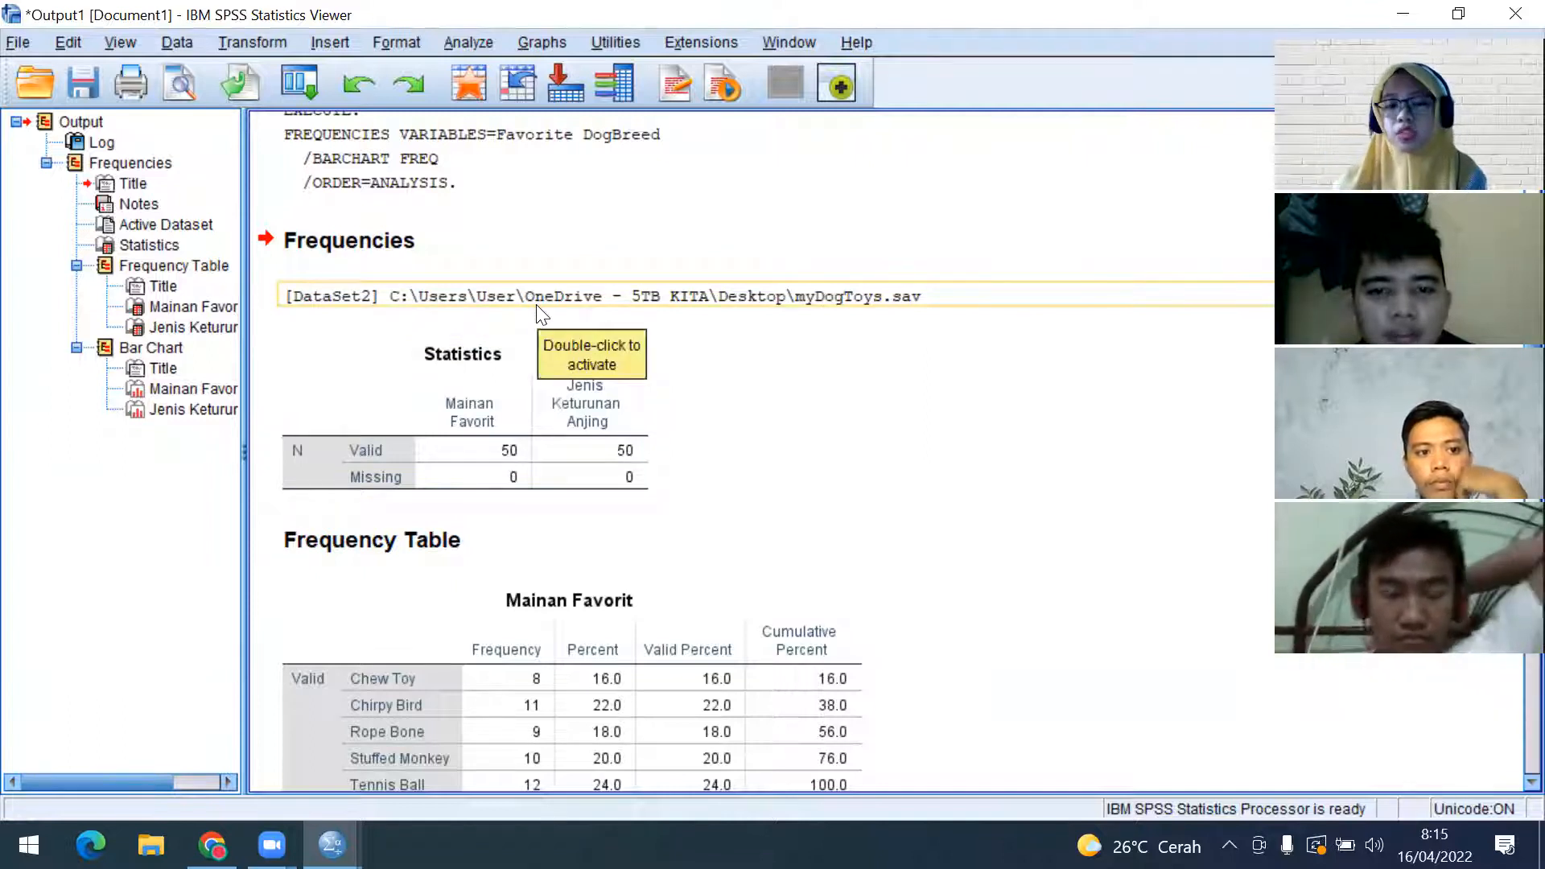
pyautogui.scroll(-2, 538, 310)
pyautogui.click(531, 378)
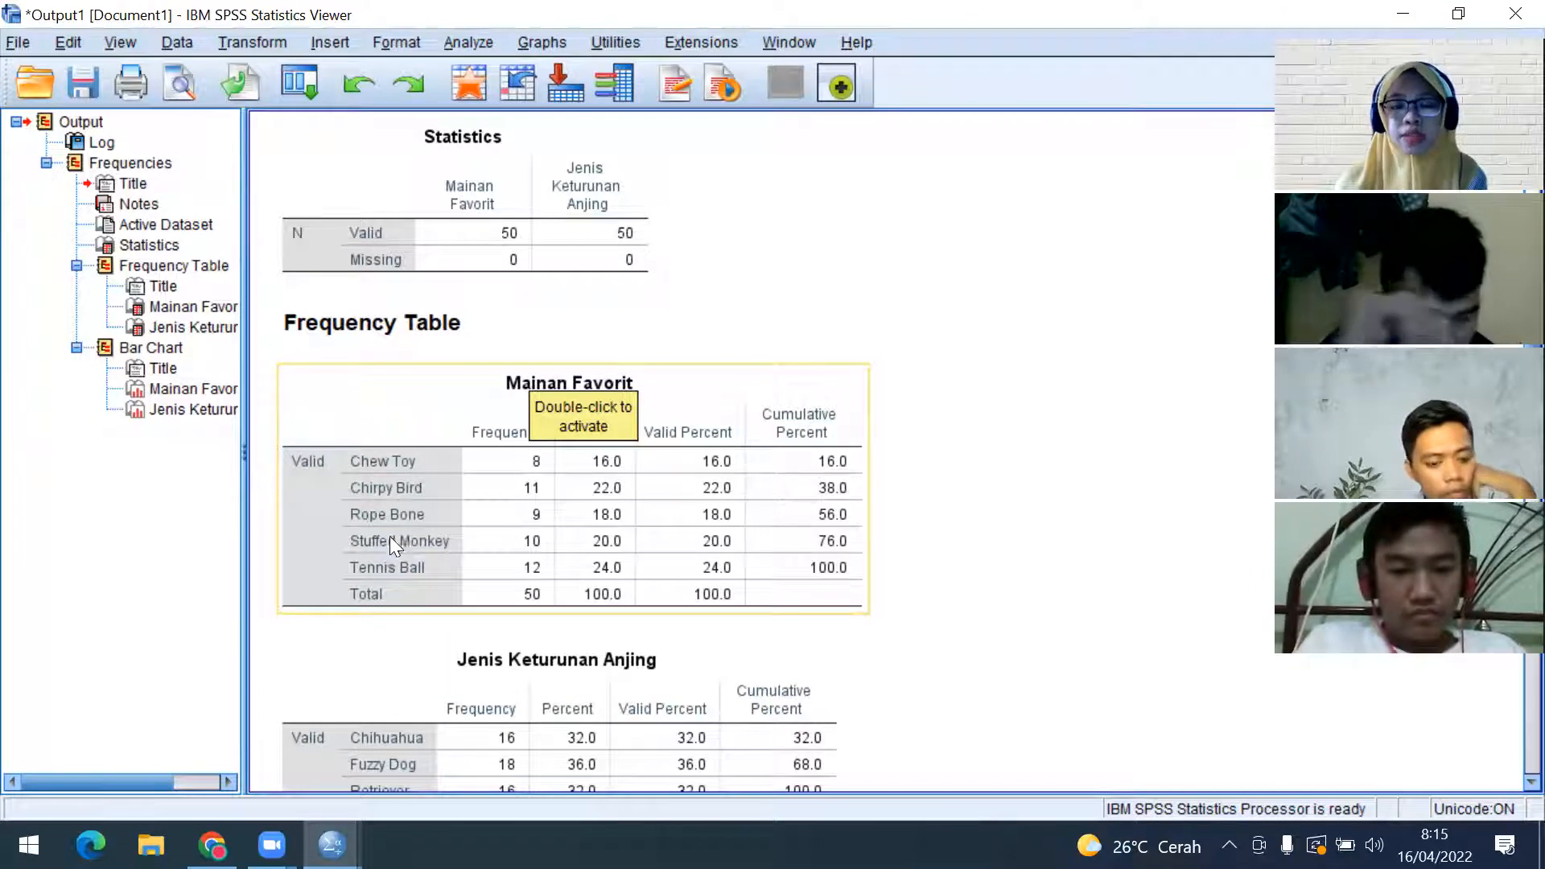
pyautogui.scroll(-8, 914, 628)
pyautogui.scroll(-1, 914, 621)
pyautogui.scroll(3, 895, 521)
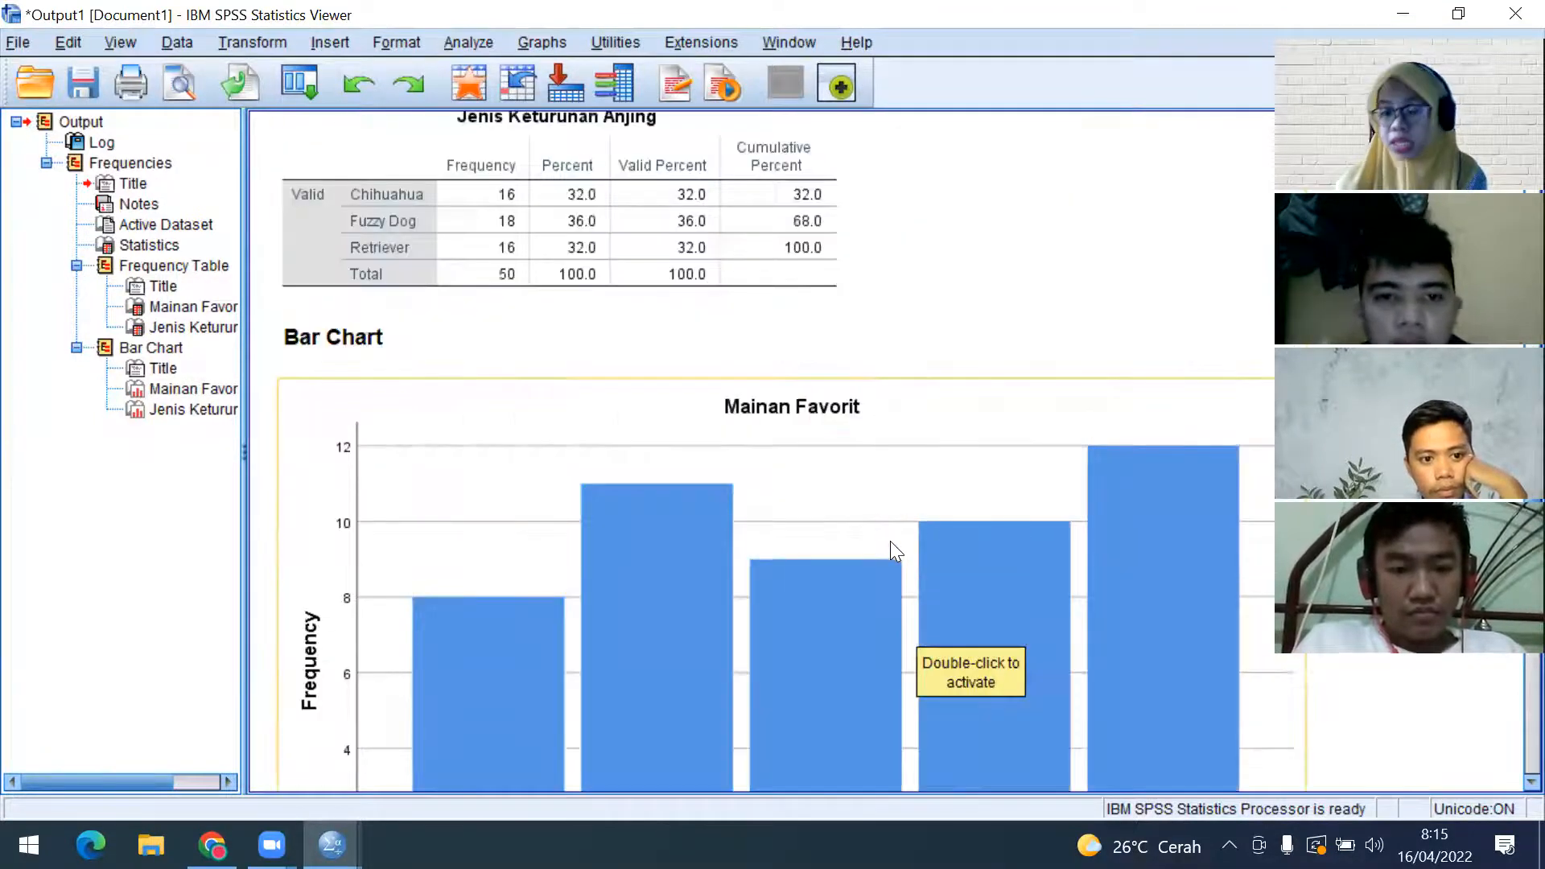
pyautogui.scroll(-5, 892, 549)
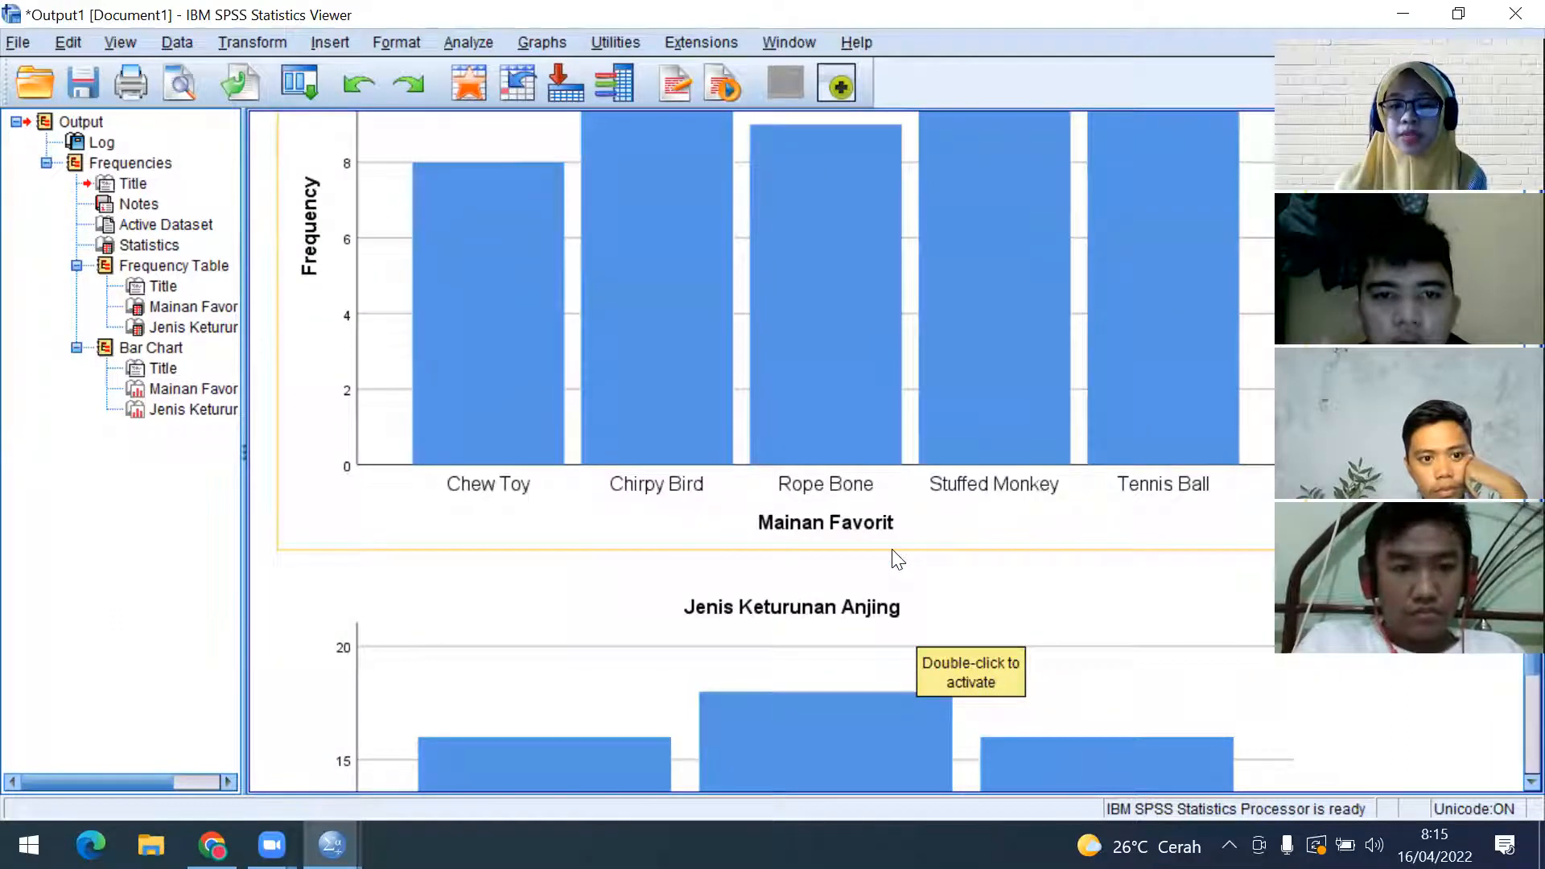
pyautogui.scroll(-5, 906, 571)
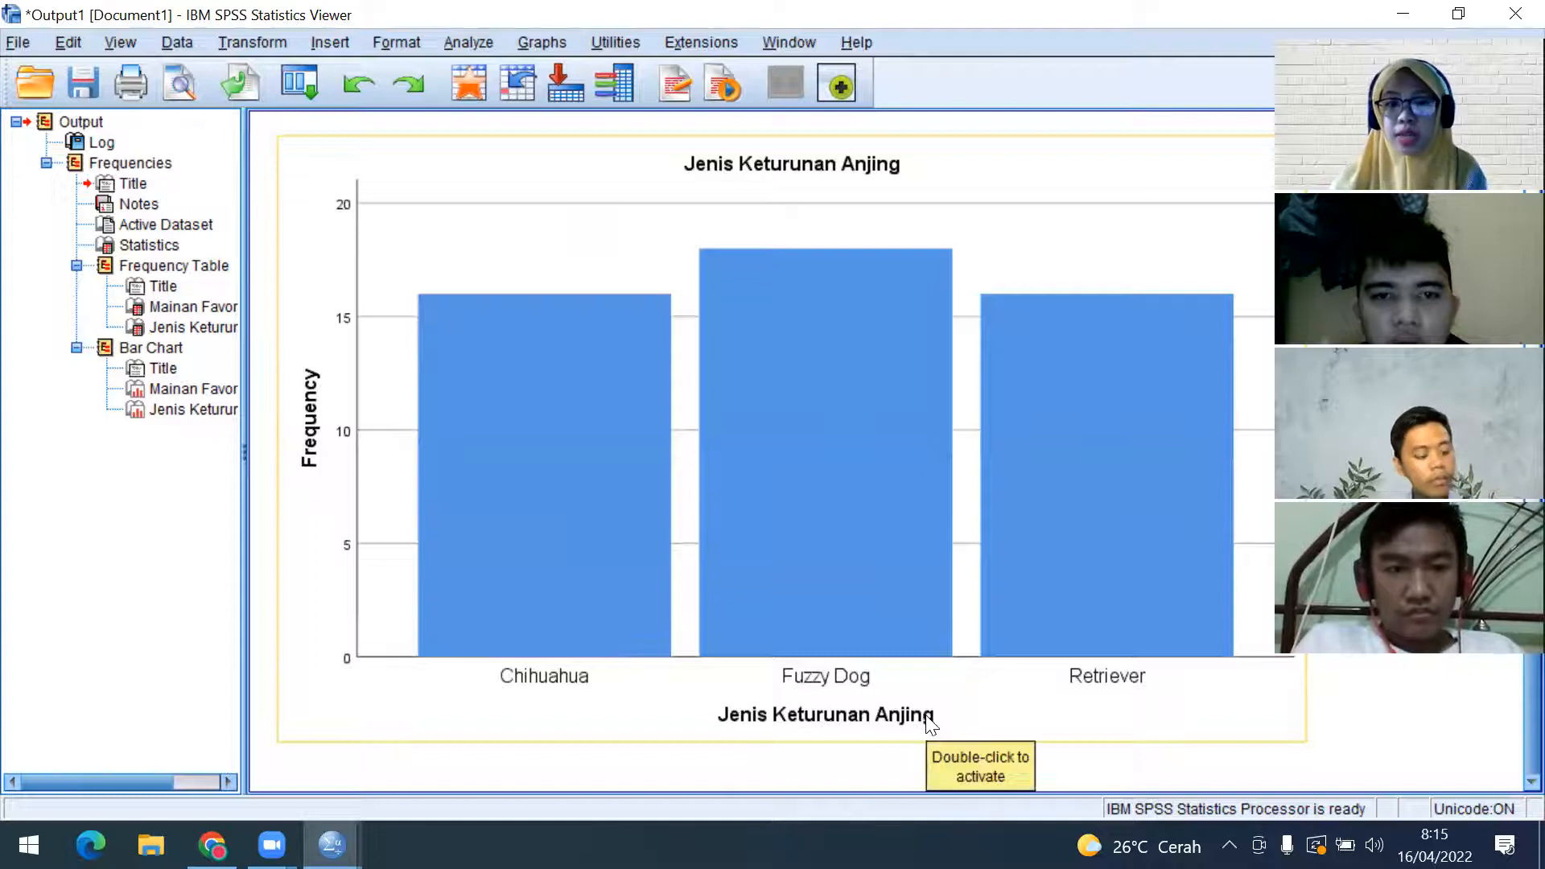
pyautogui.scroll(6, 931, 722)
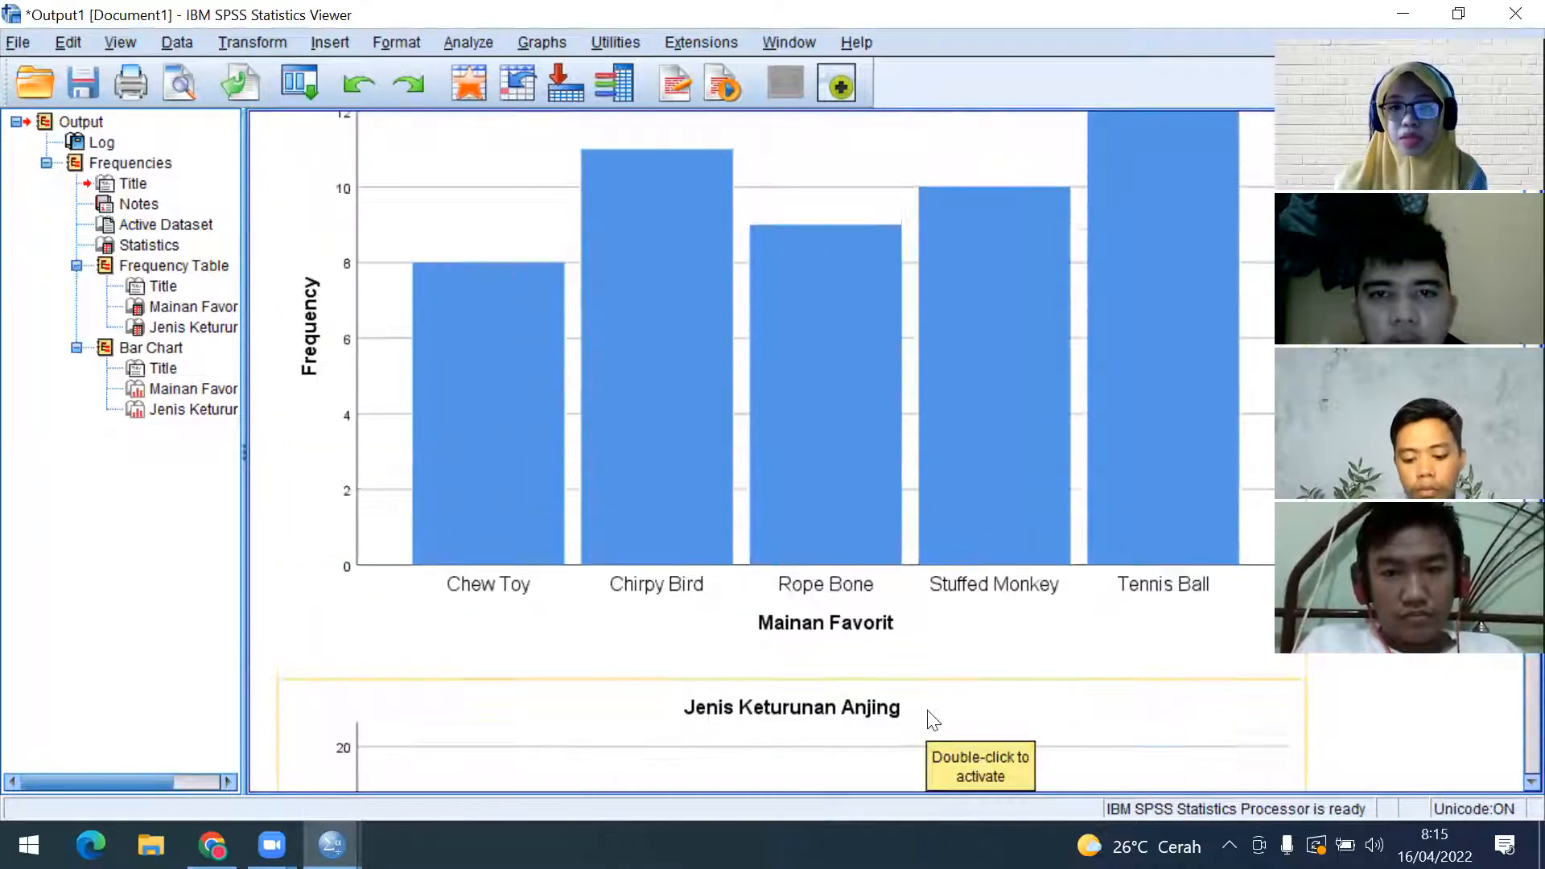
# Look back over the statistics and the Mainan Favorit frequency table at the start of the Frequencies output
pyautogui.scroll(6, 934, 712)
pyautogui.scroll(5, 934, 712)
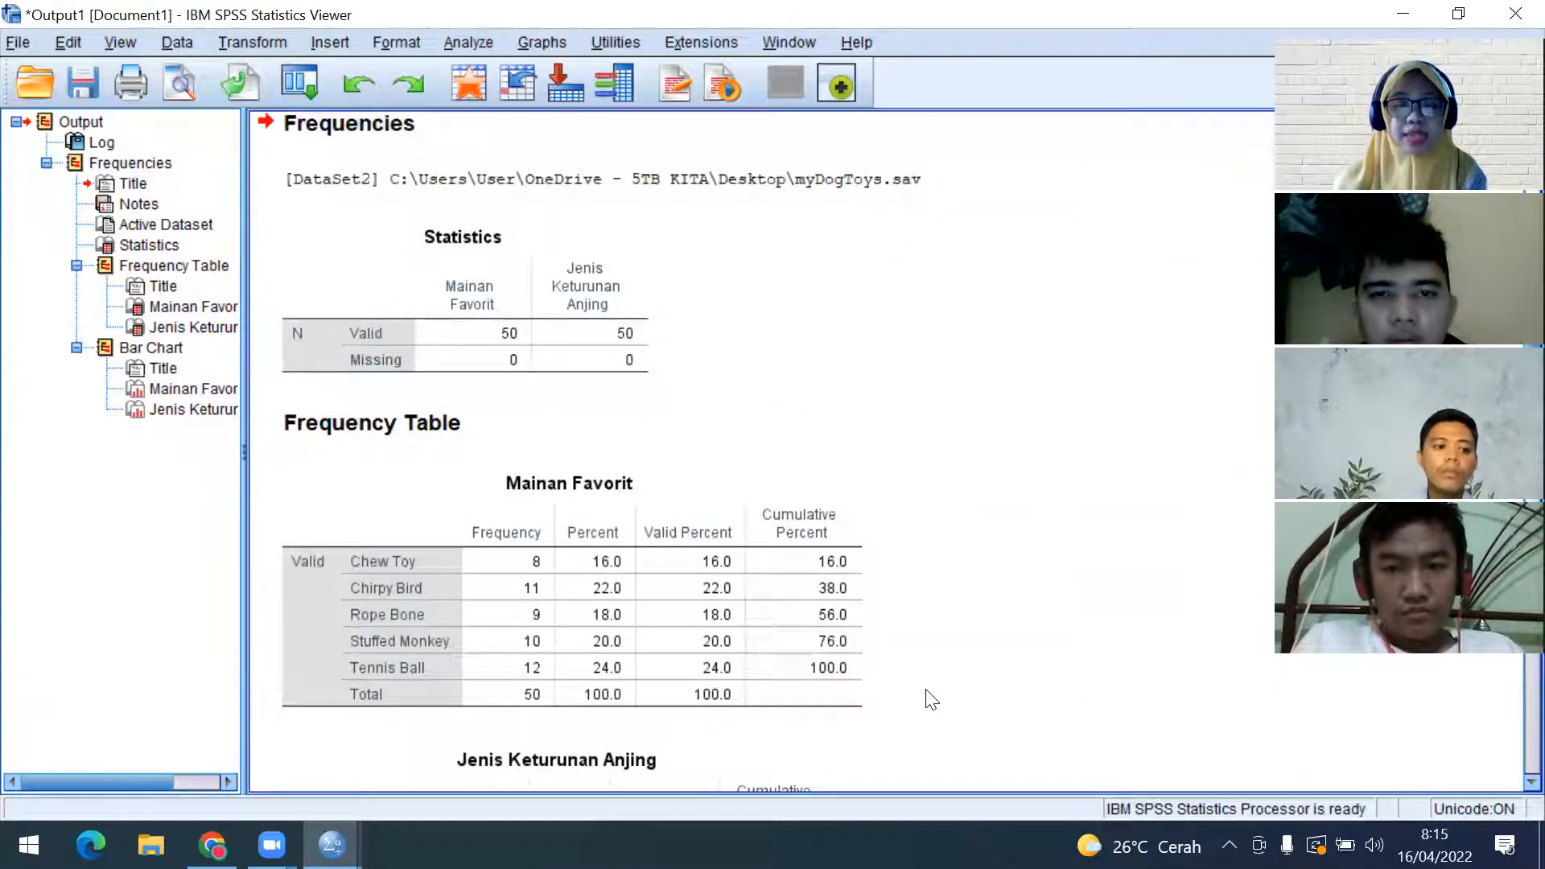
pyautogui.scroll(3, 931, 700)
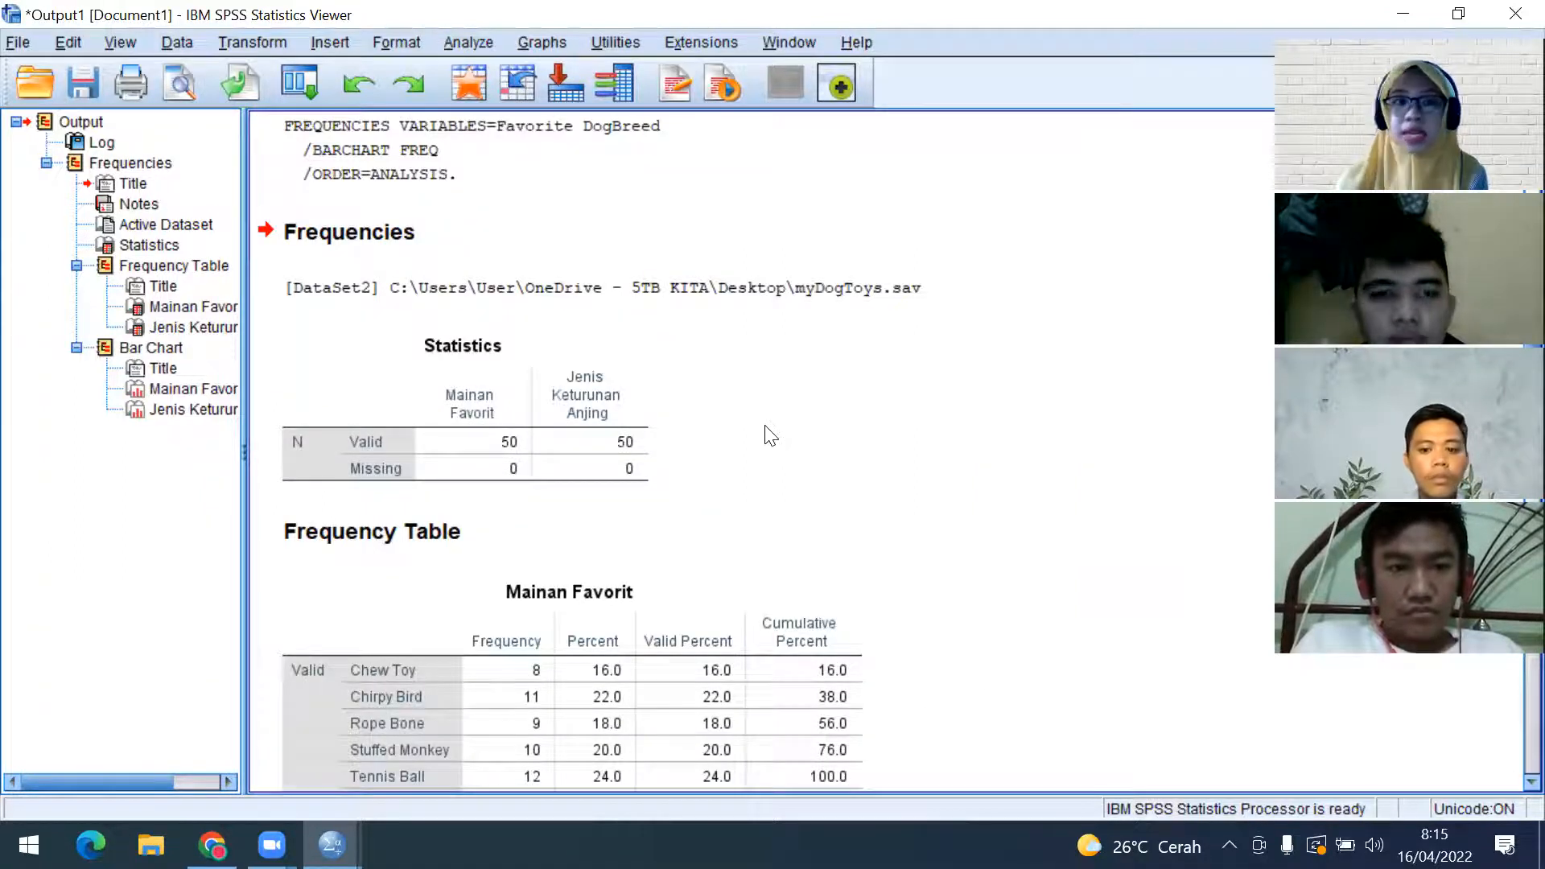
pyautogui.click(447, 42)
pyautogui.moveTo(658, 106)
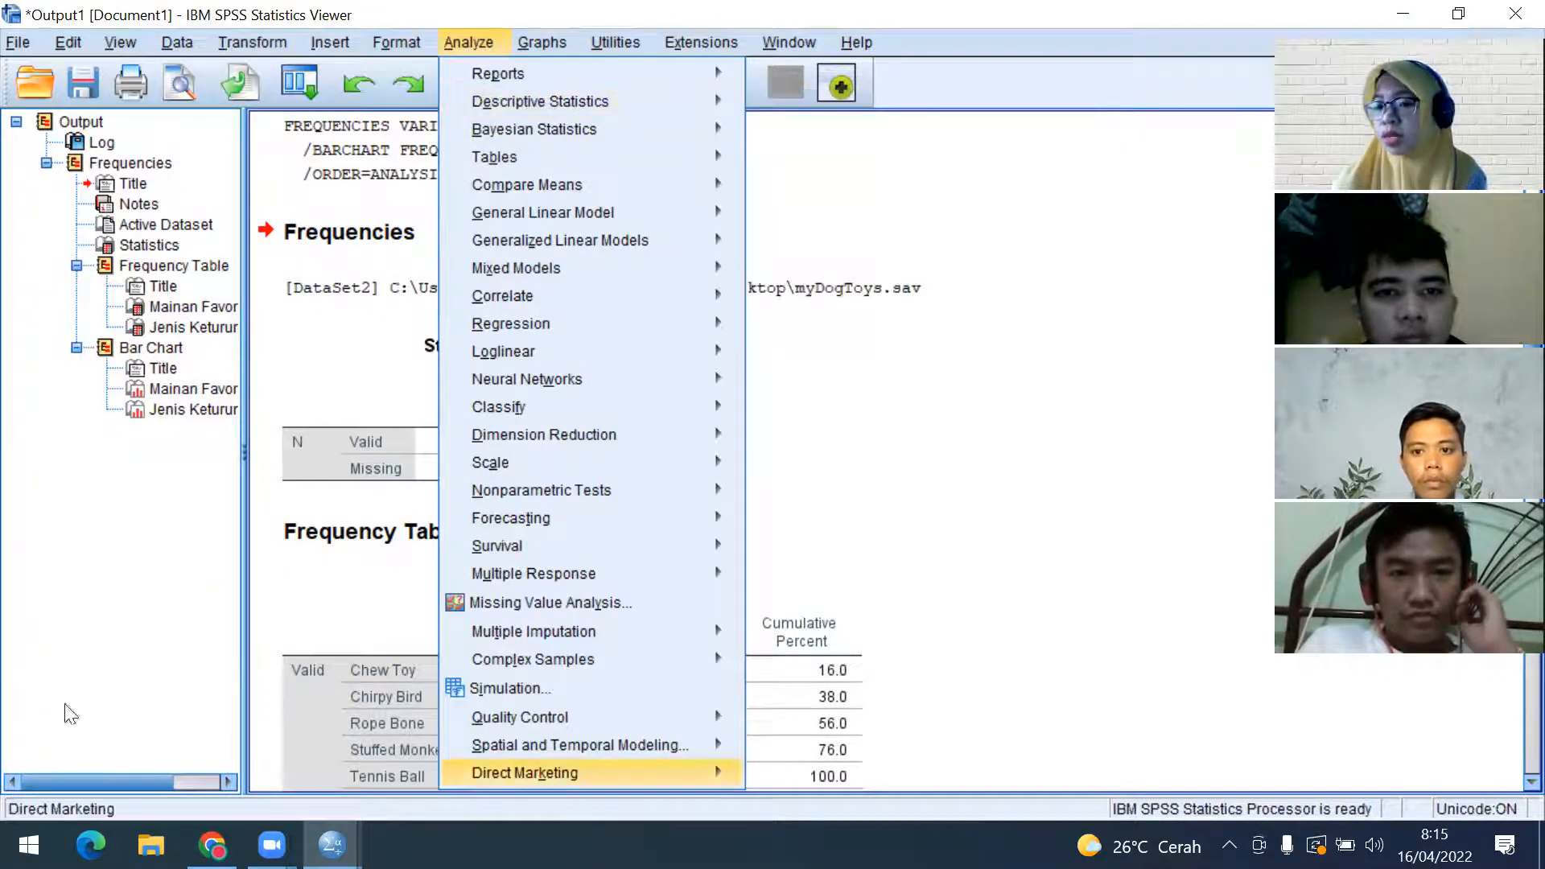
pyautogui.click(881, 426)
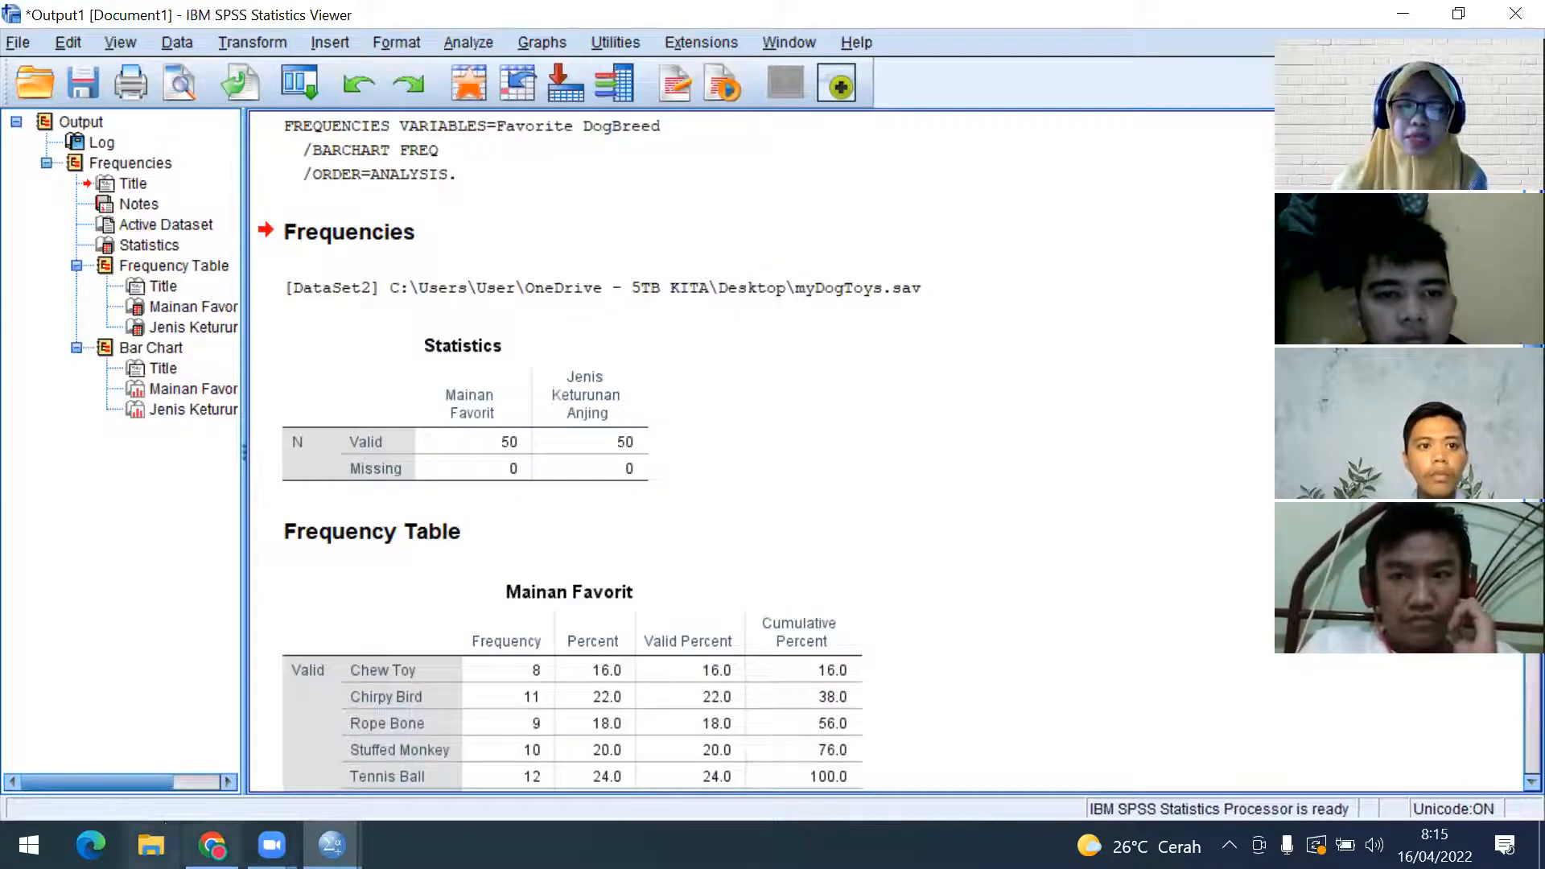
# Return to the myDogToys.sav dataset, check which variables the Descriptives analysis offers, and close it without running
pyautogui.moveTo(331, 845)
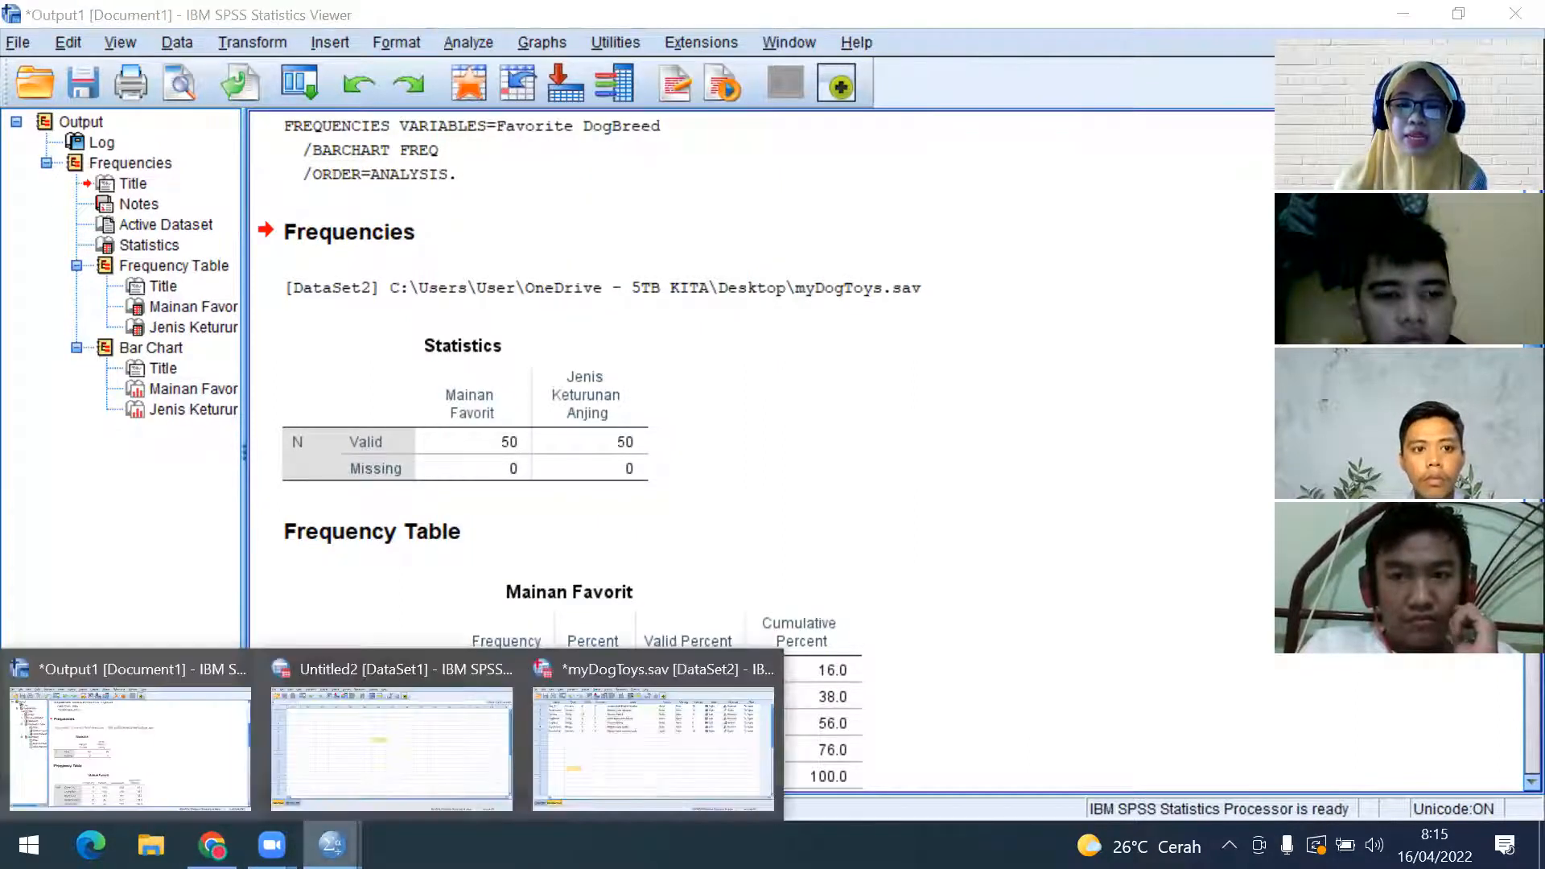
pyautogui.click(666, 764)
pyautogui.click(606, 478)
pyautogui.click(341, 40)
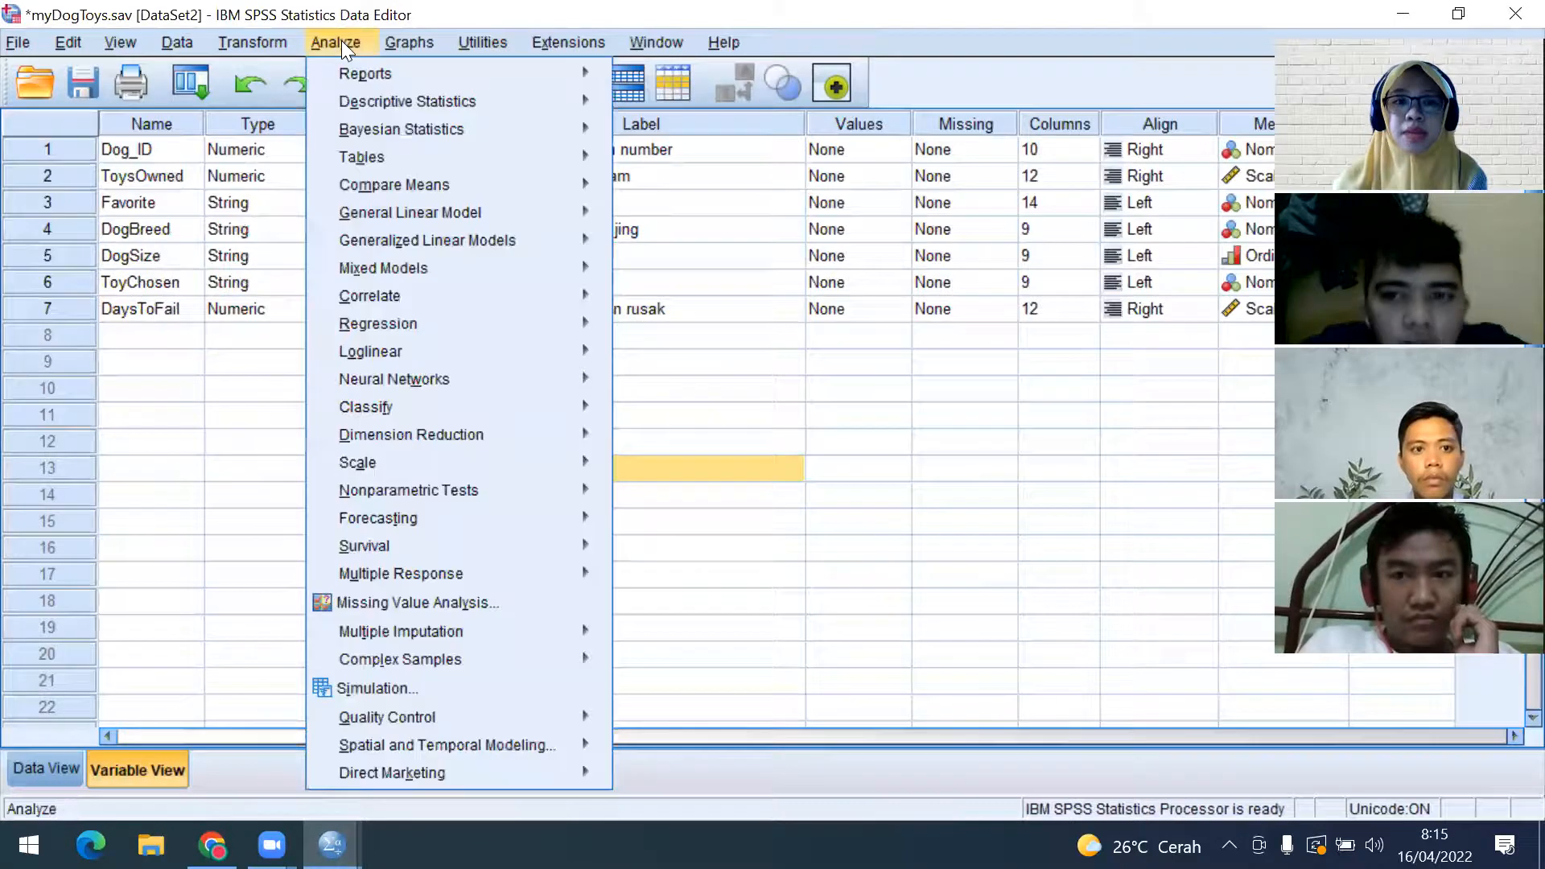
pyautogui.moveTo(365, 104)
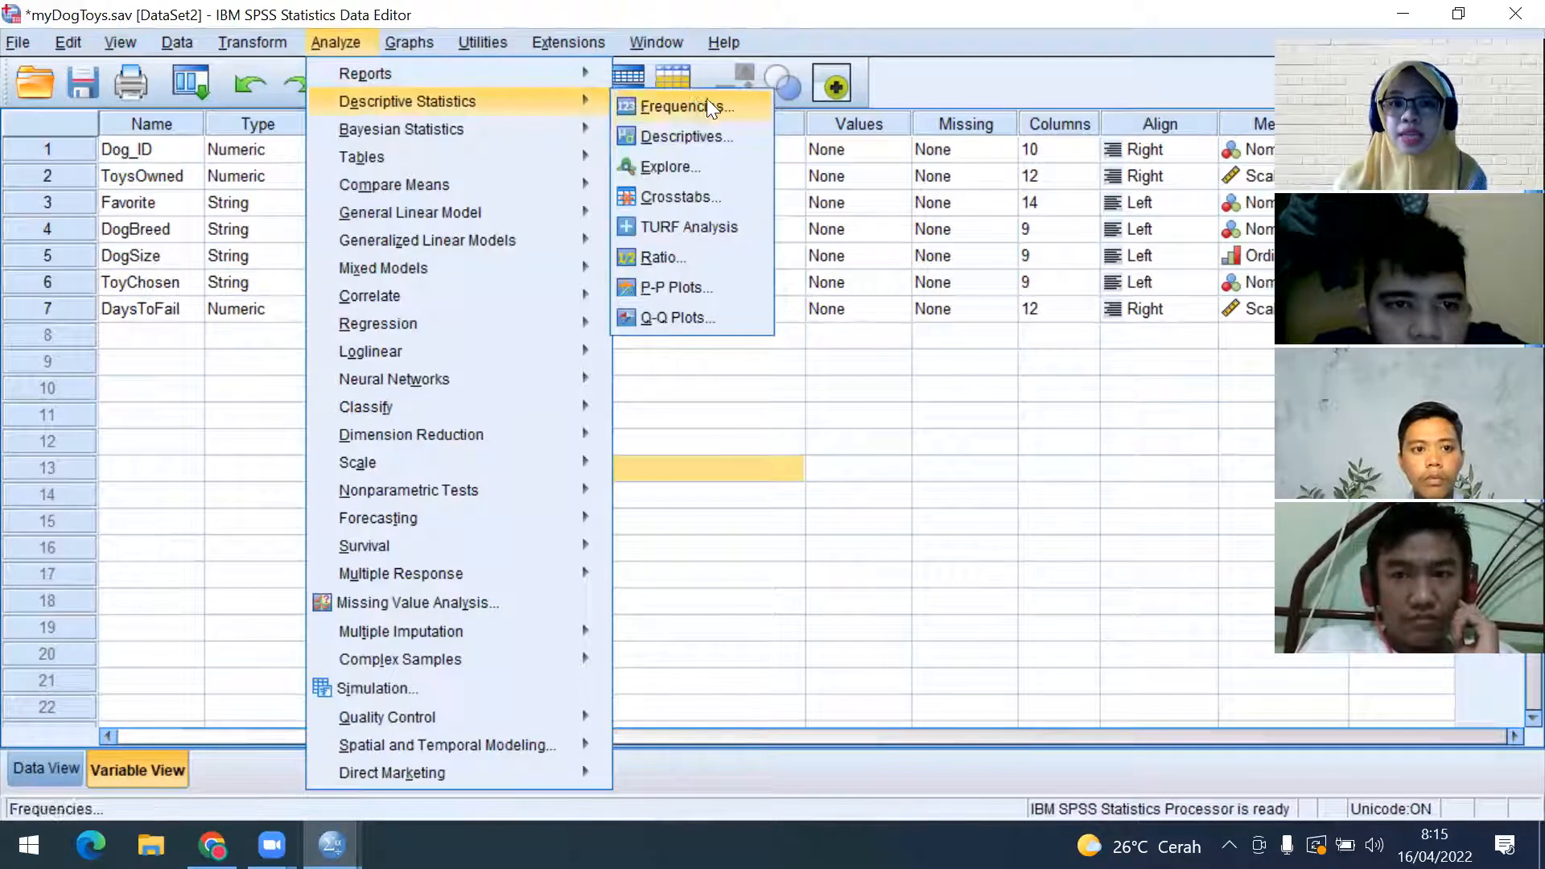
pyautogui.click(692, 136)
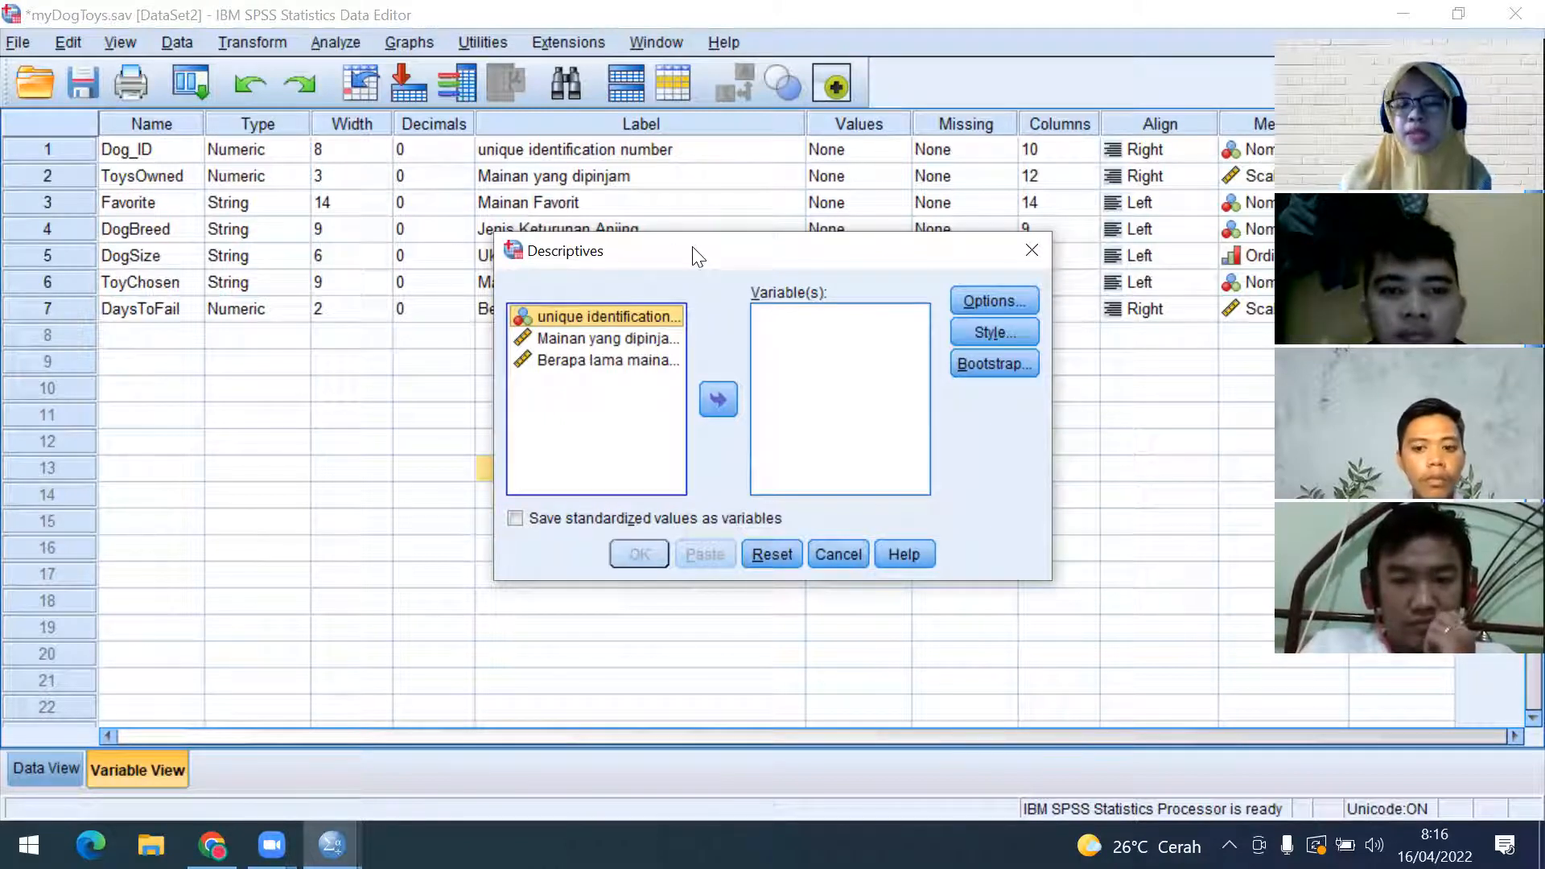
pyautogui.moveTo(693, 249); pyautogui.dragTo(715, 307)
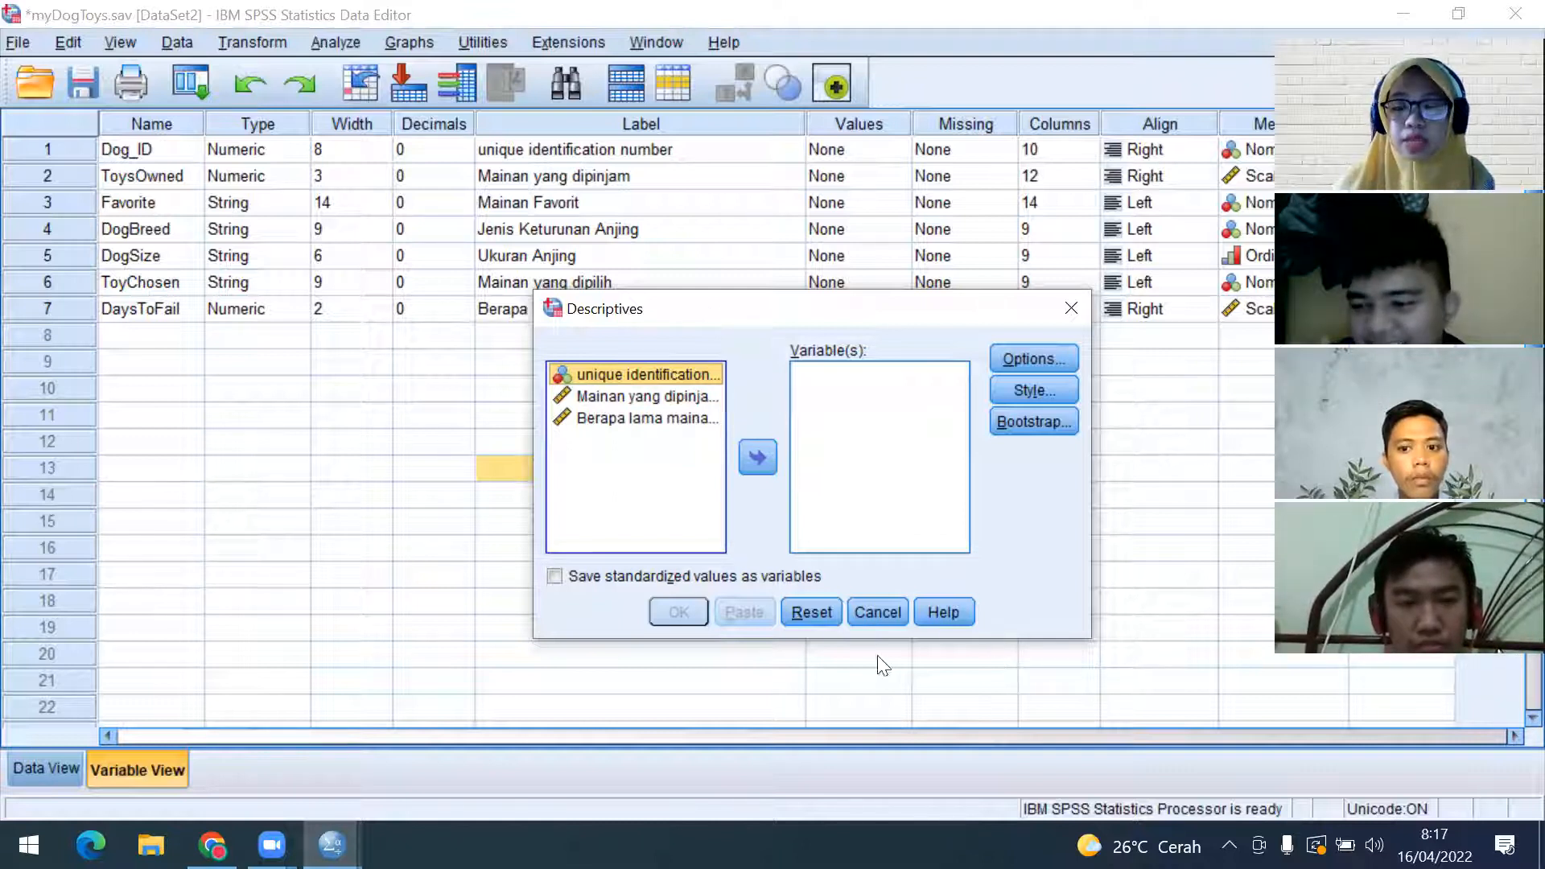
pyautogui.click(875, 613)
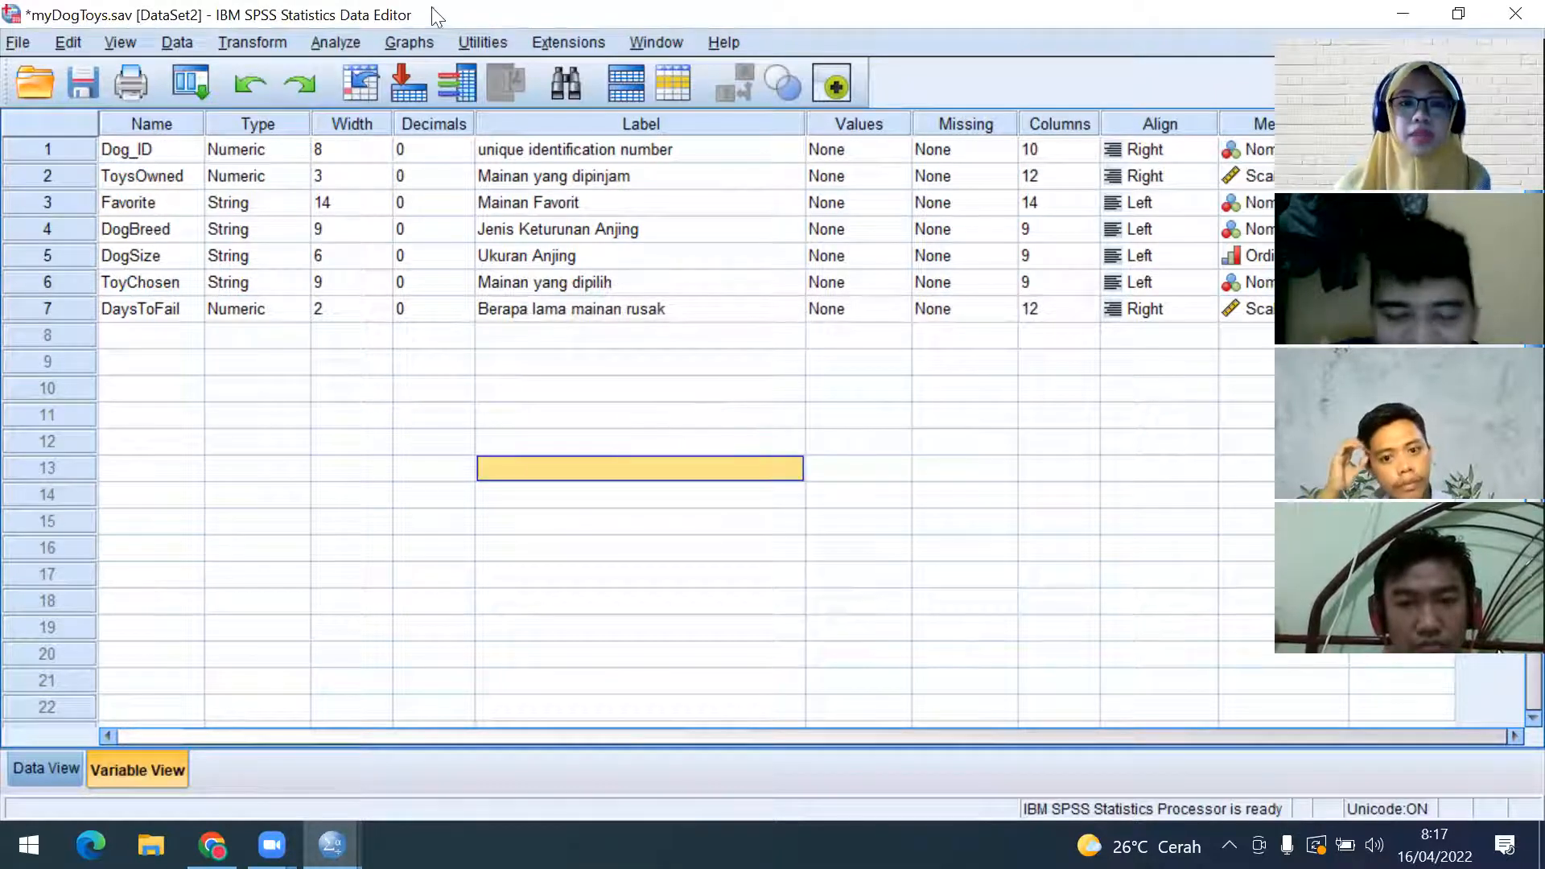
# Start an Automatic Recode and add Mainan Favorit (Favorite) with the new name ToyFavorite
pyautogui.click(249, 45)
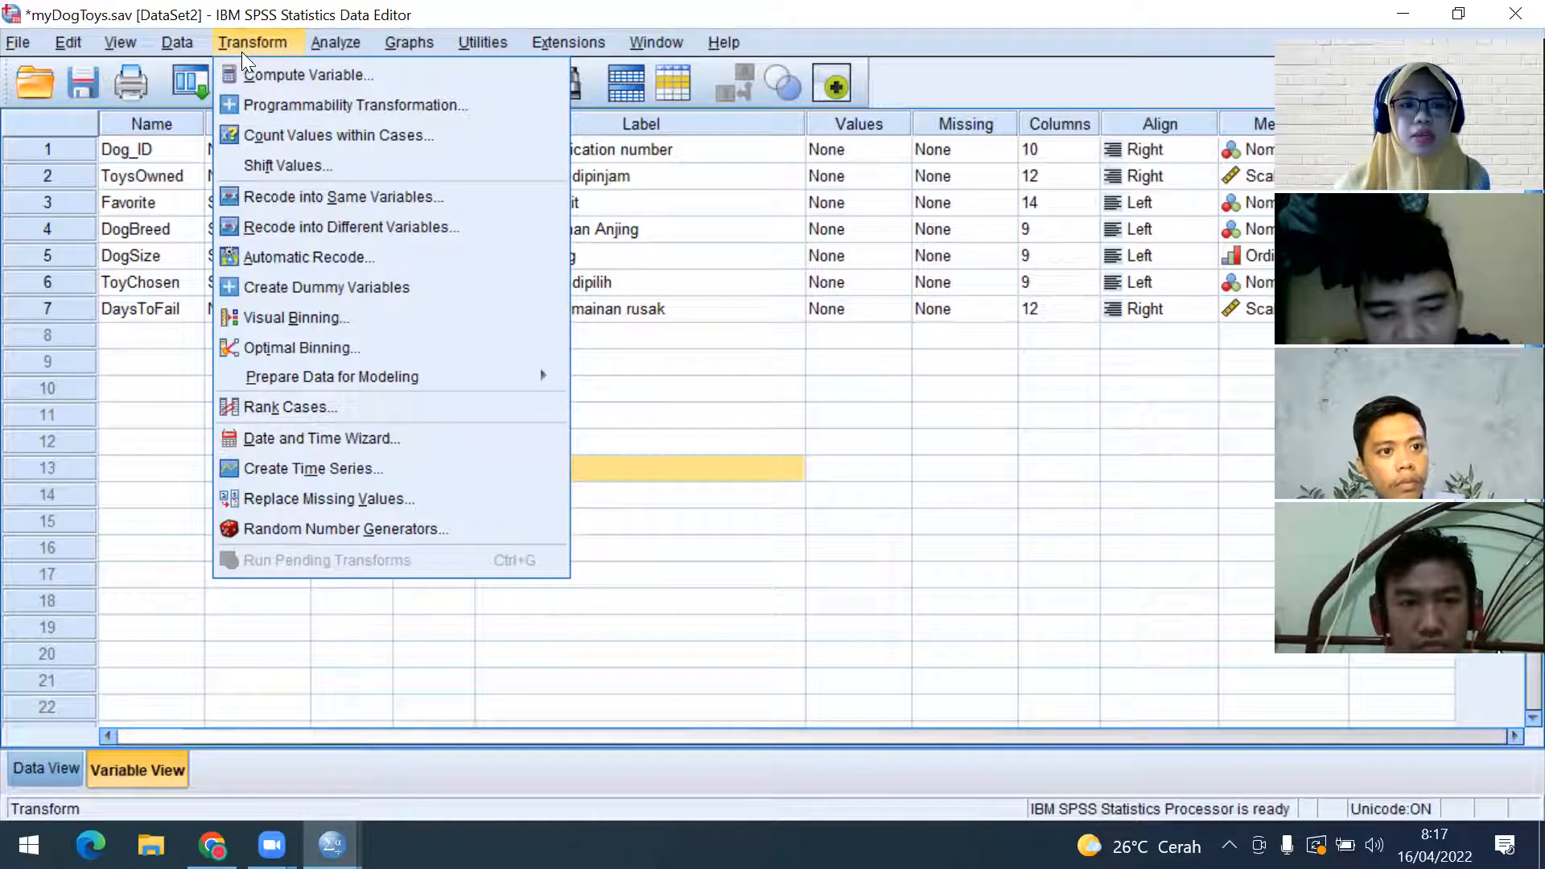
pyautogui.click(293, 259)
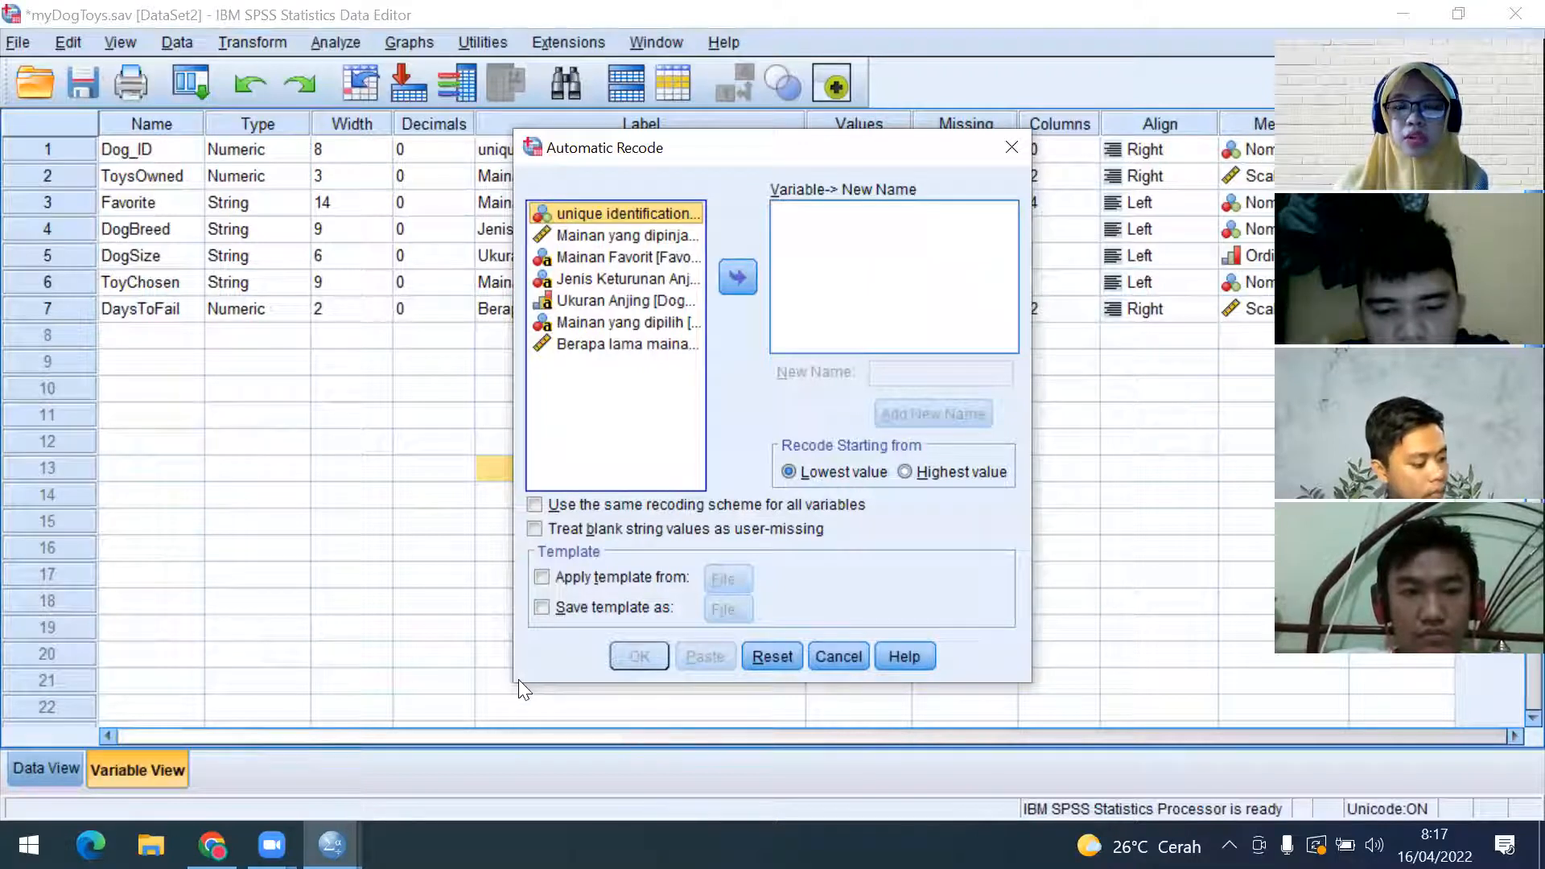
pyautogui.click(762, 238)
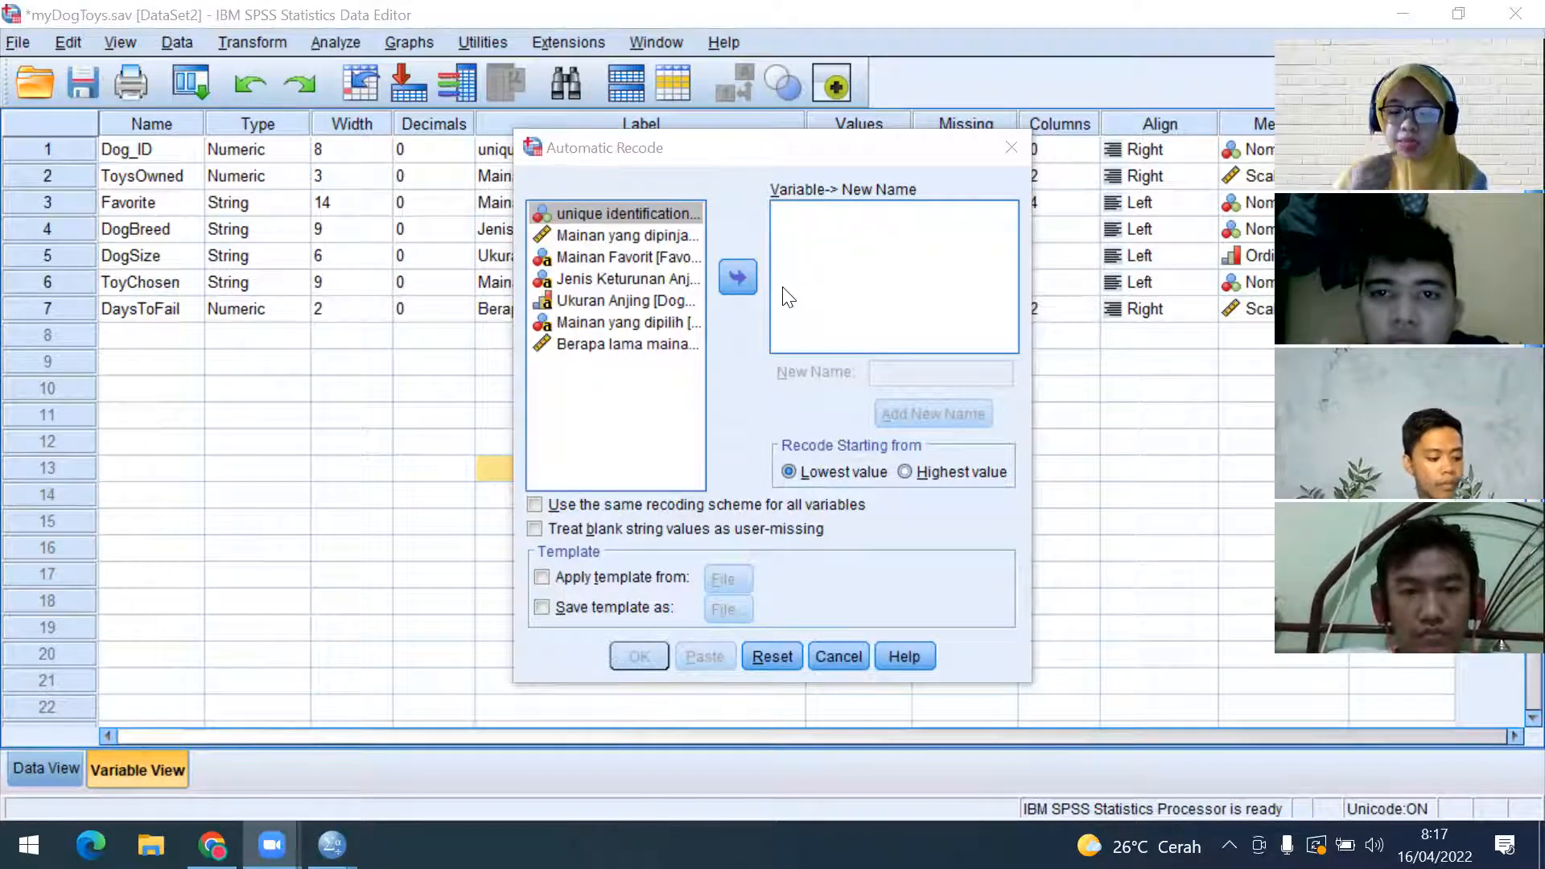
pyautogui.click(653, 256)
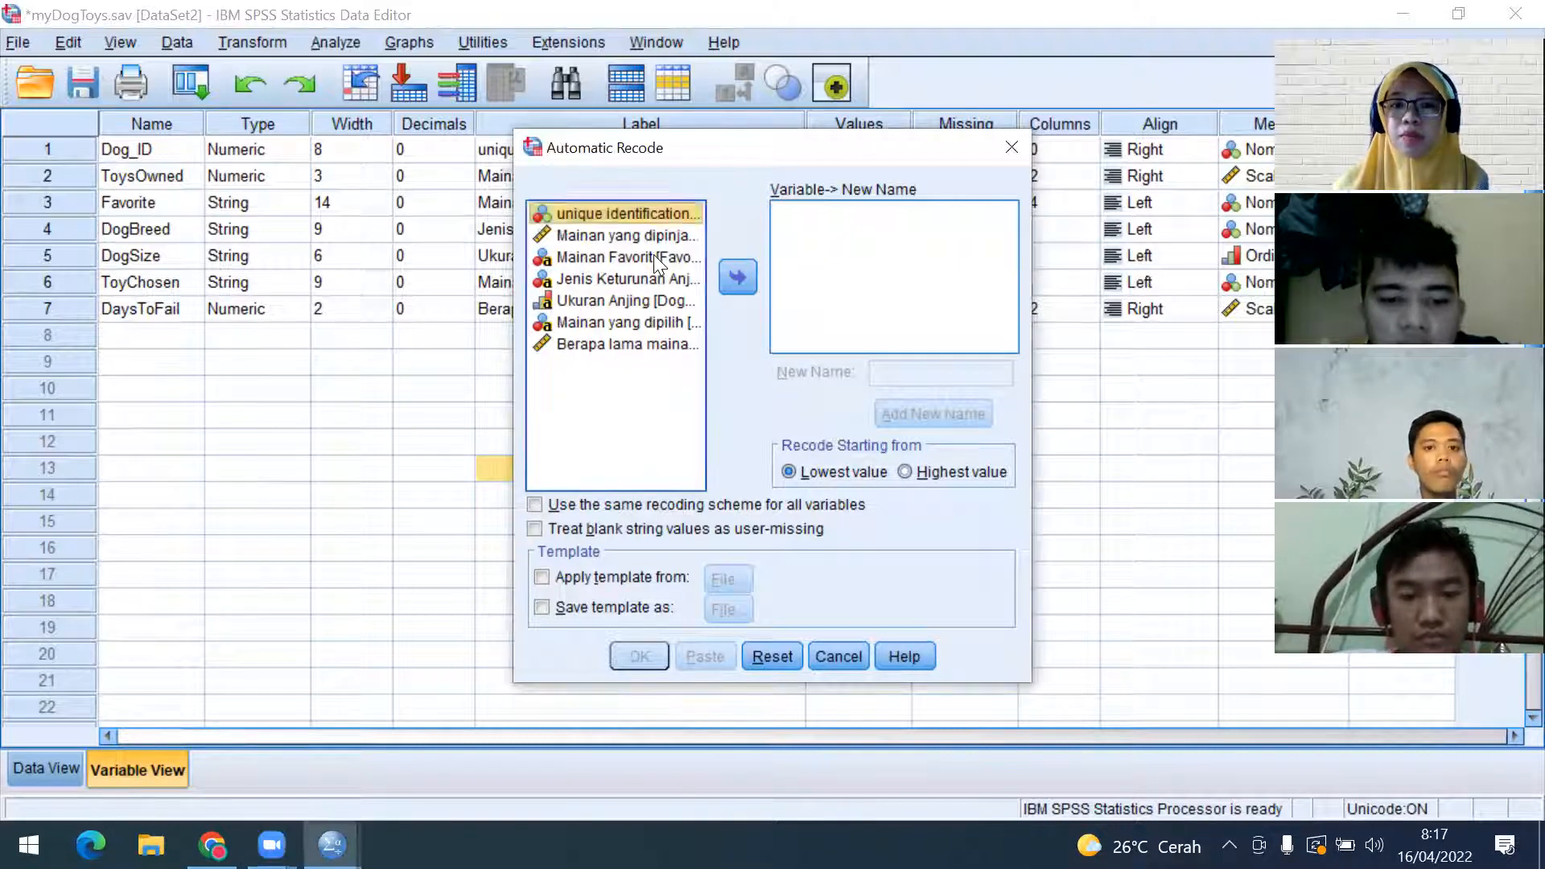
pyautogui.click(736, 277)
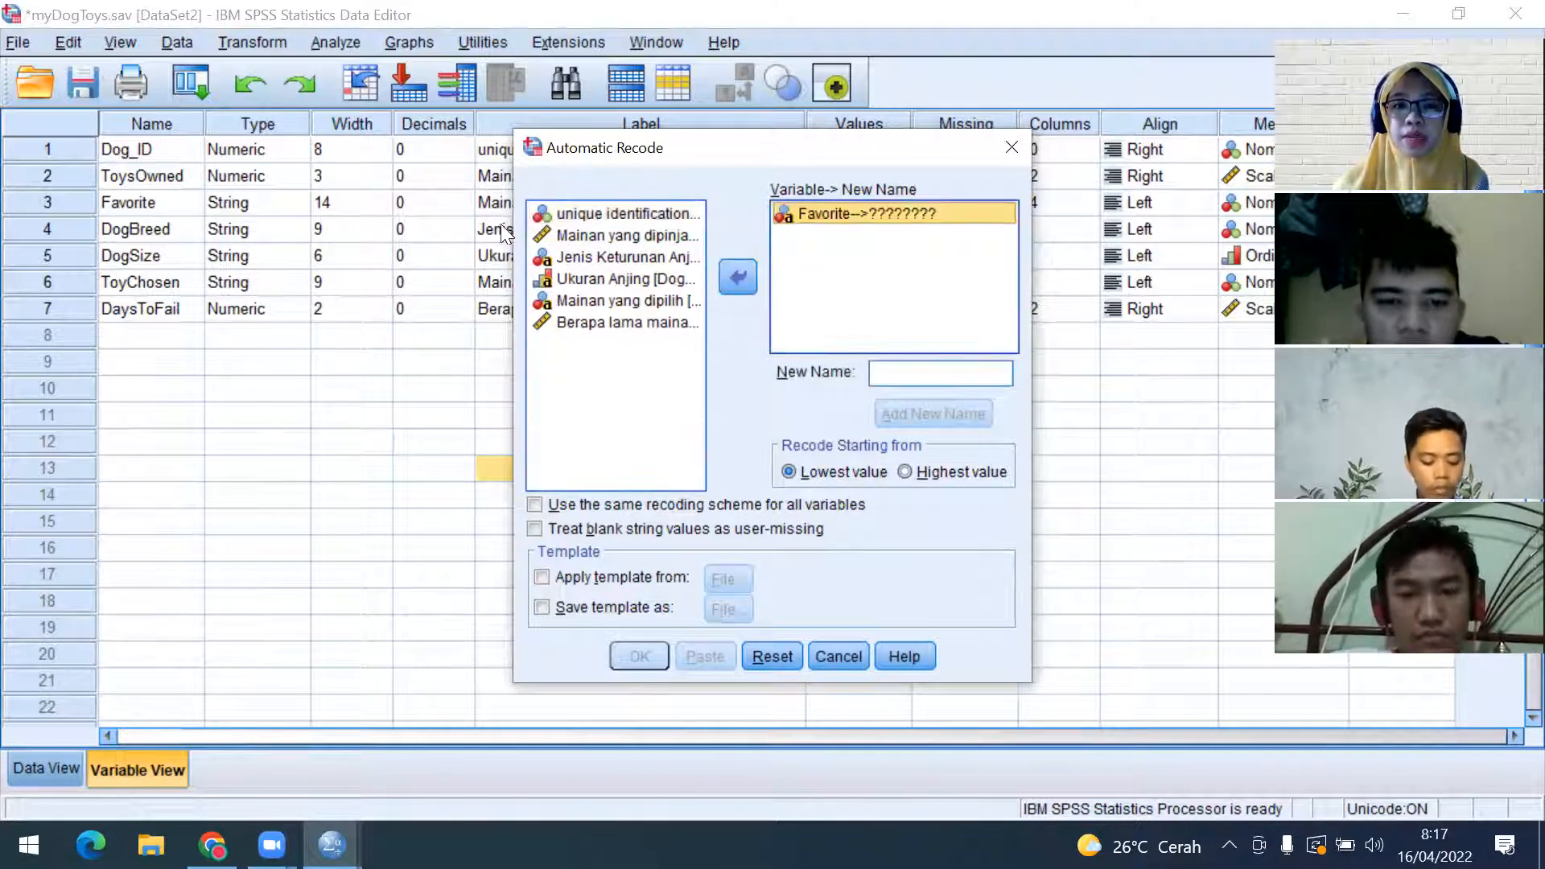
pyautogui.click(925, 373)
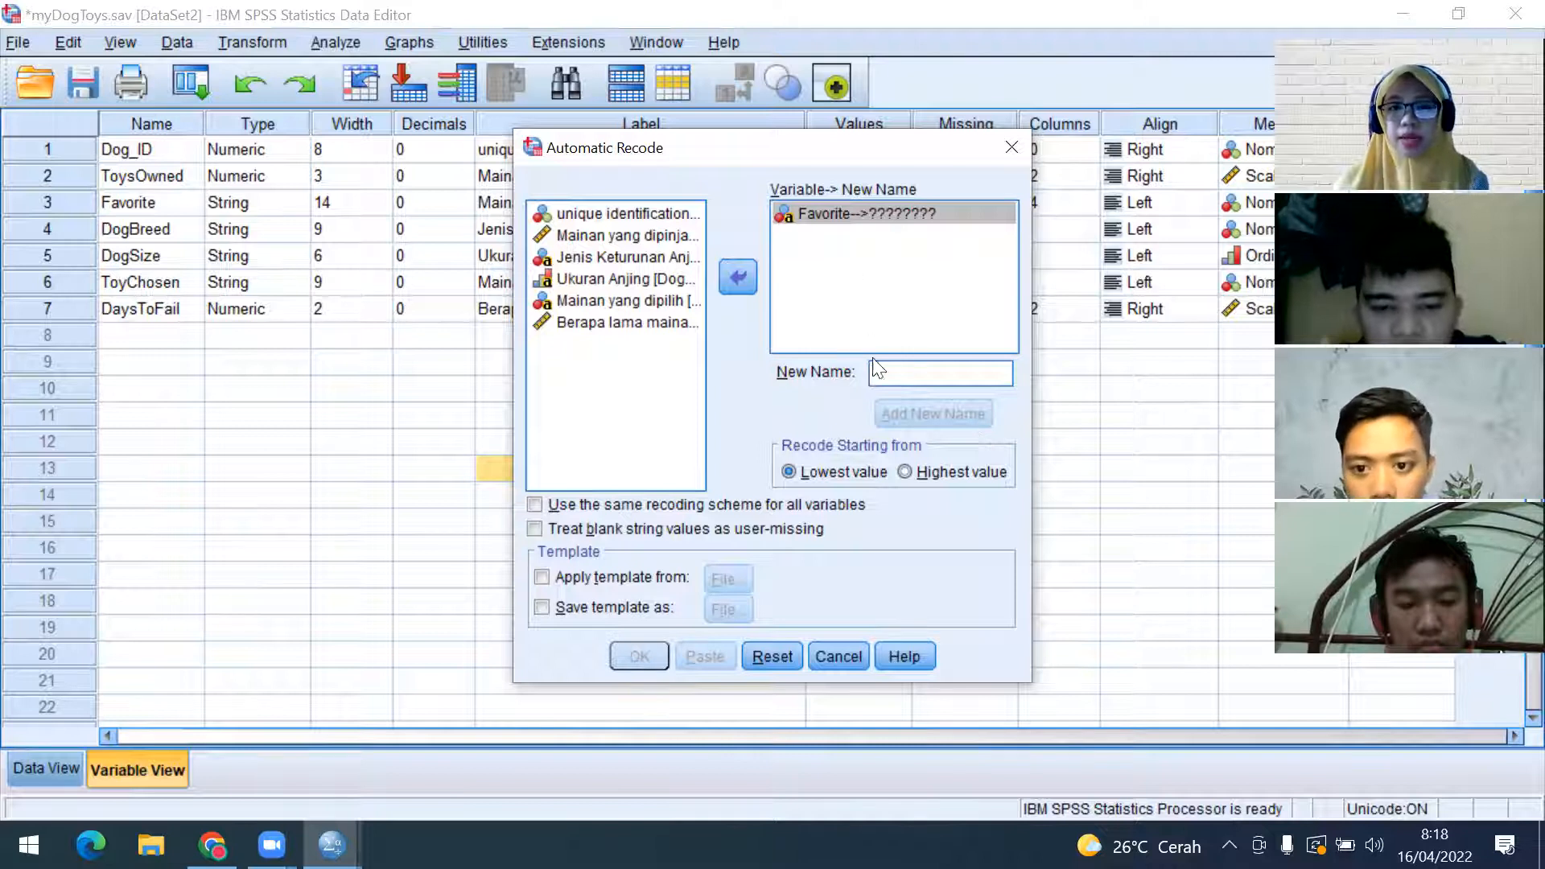
pyautogui.write('T')
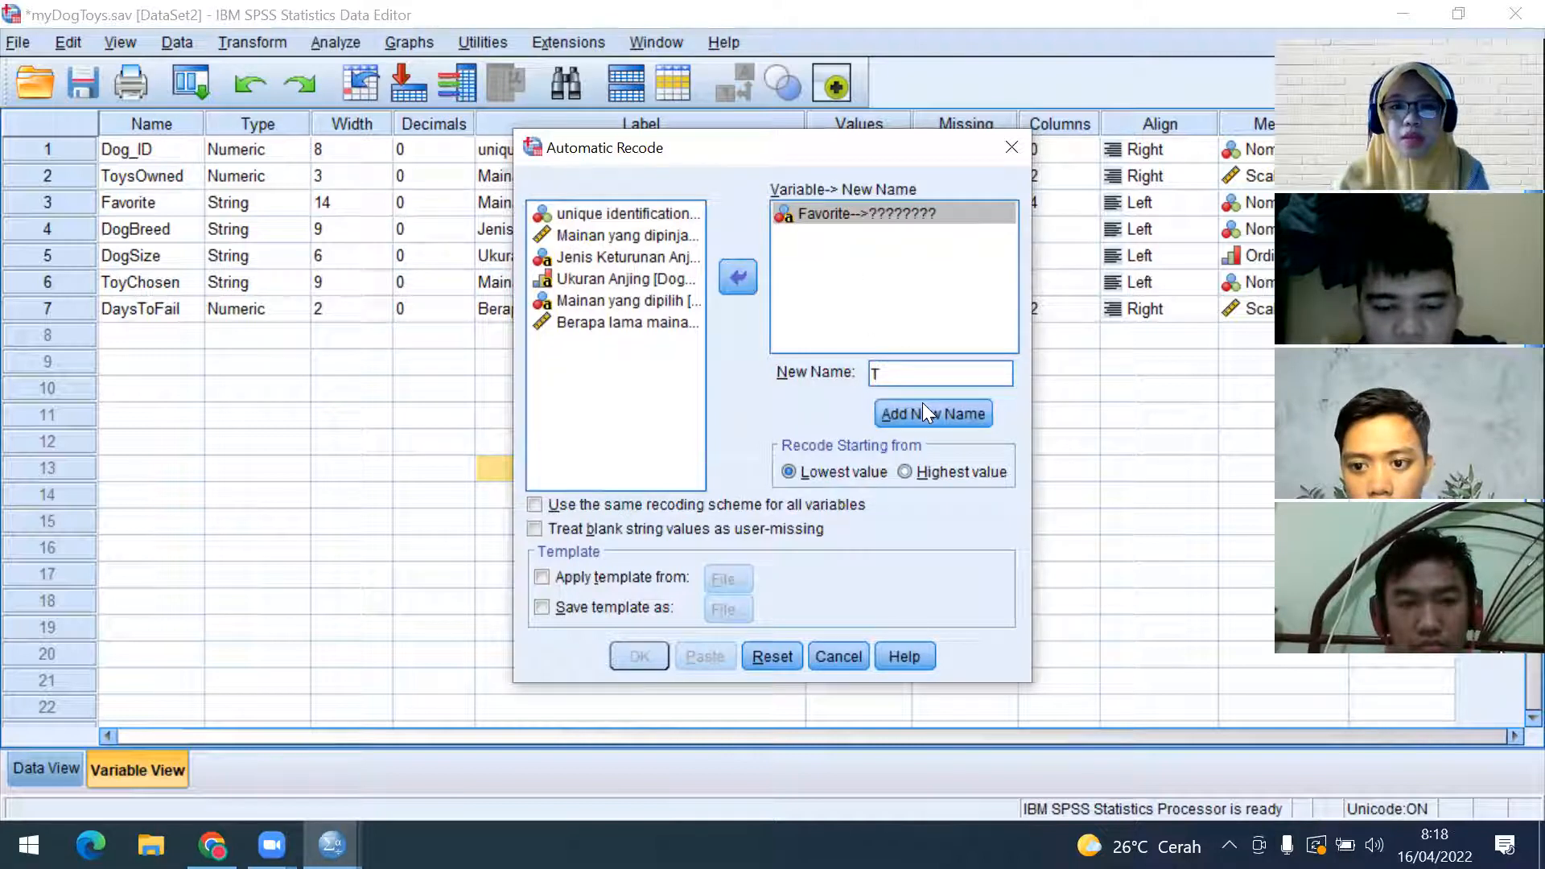
pyautogui.write('oyFavorite')
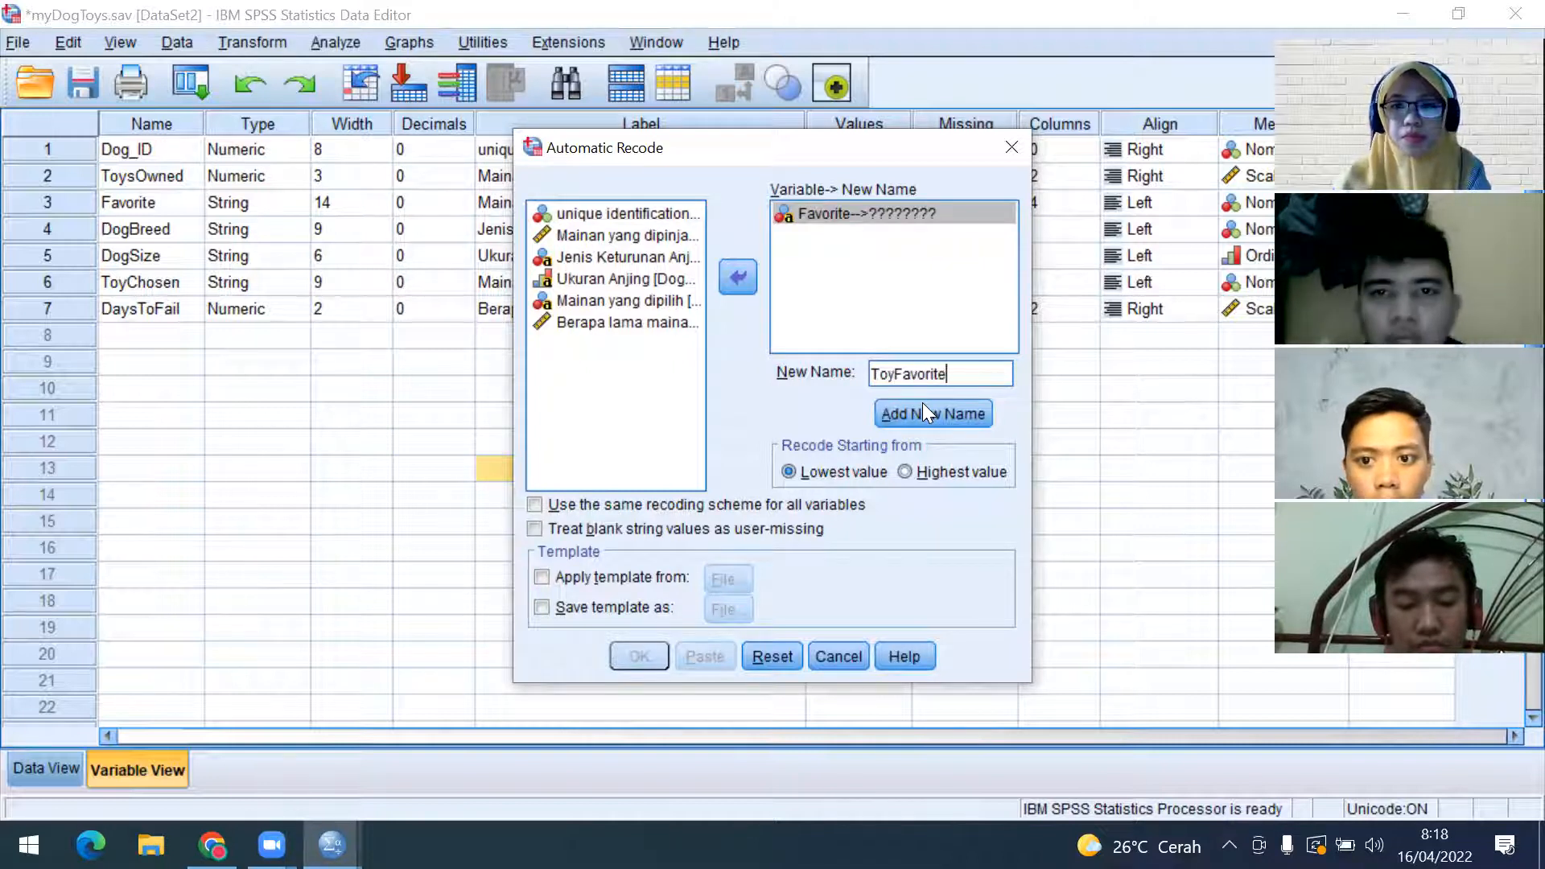
pyautogui.click(940, 412)
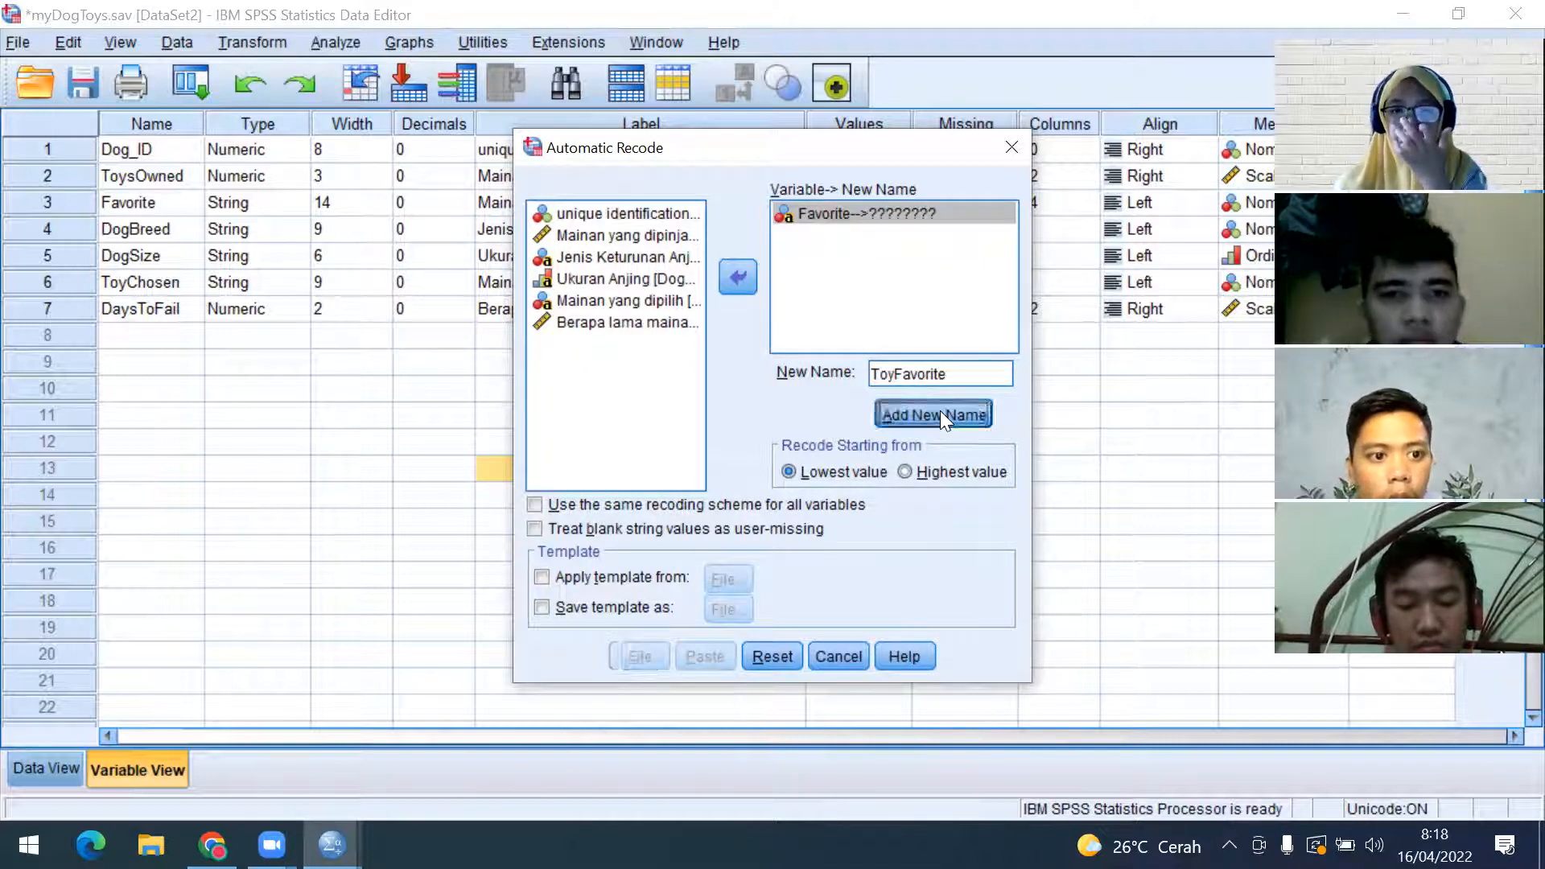
# Add Jenis Keturunan Anjing (DogBreed) to the Automatic Recode with the new name Breed
pyautogui.click(619, 257)
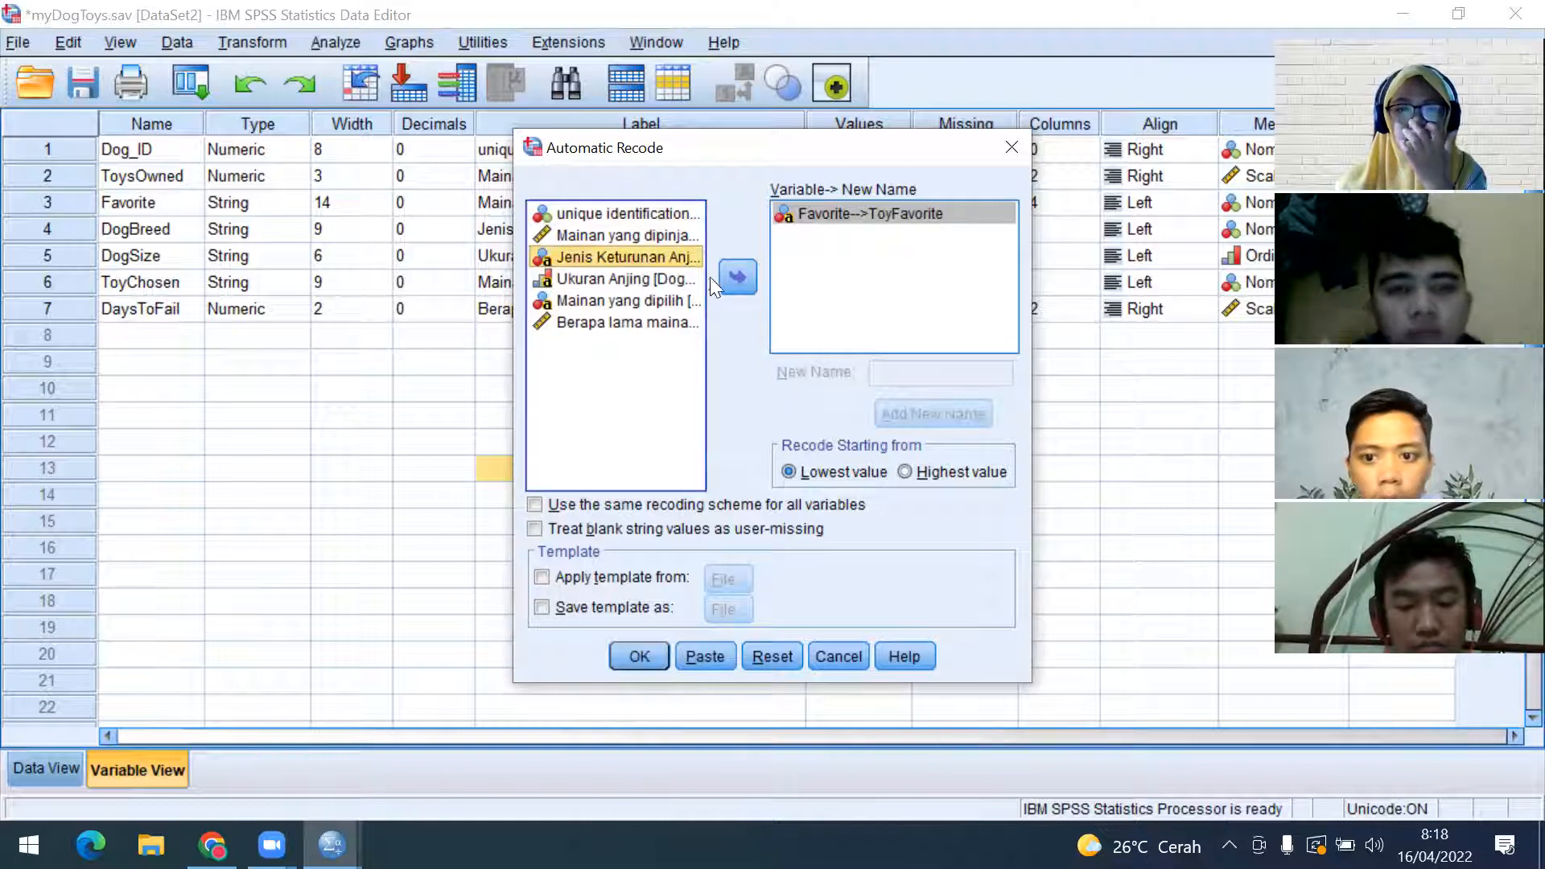
pyautogui.click(732, 276)
pyautogui.click(922, 384)
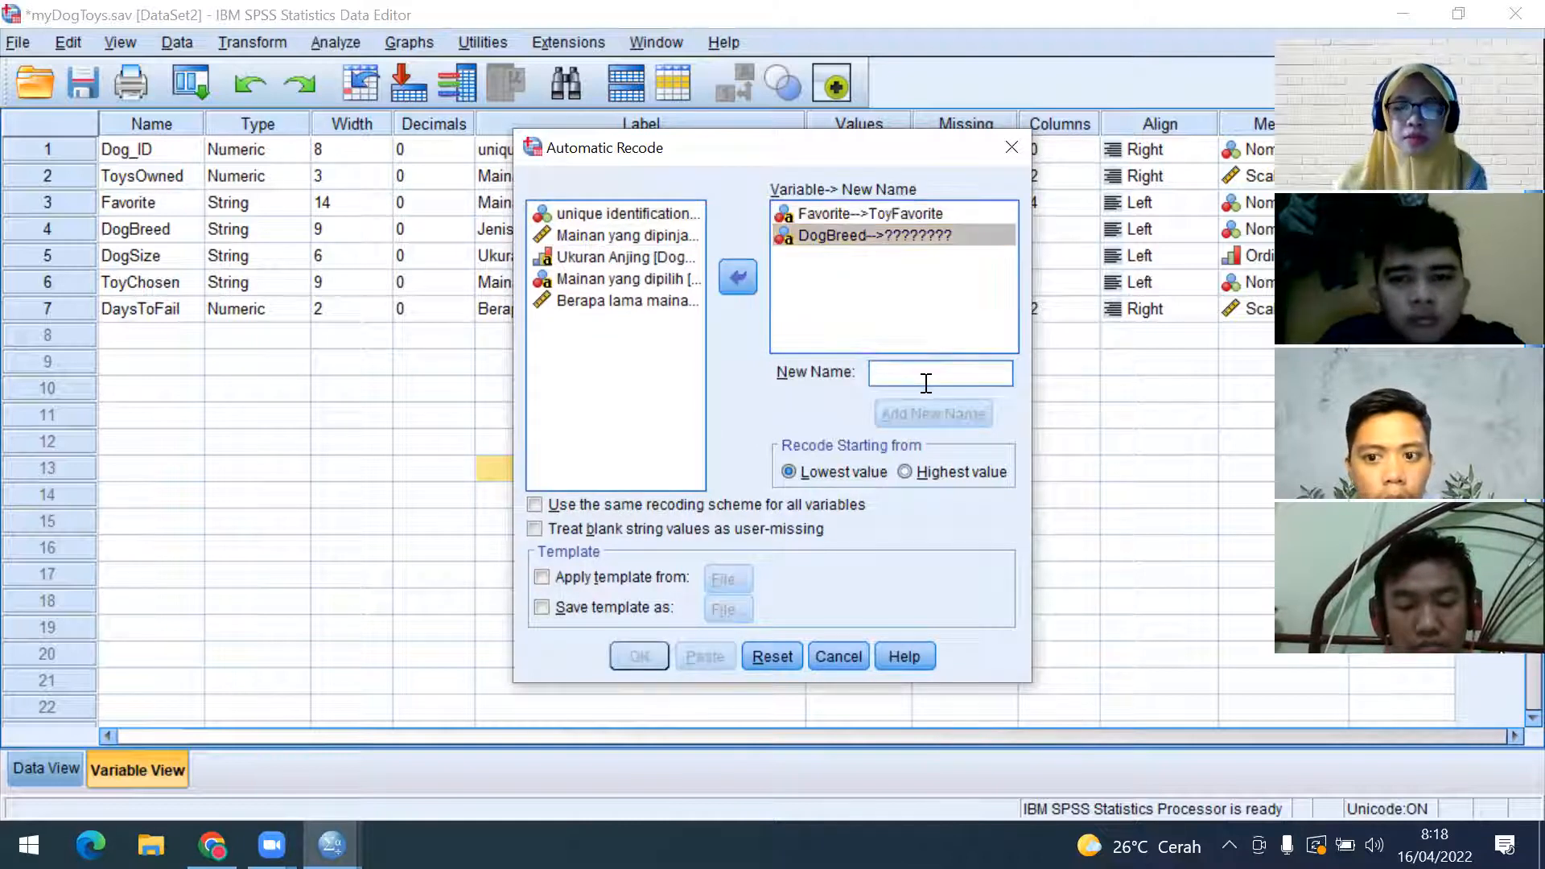
pyautogui.write('Breed')
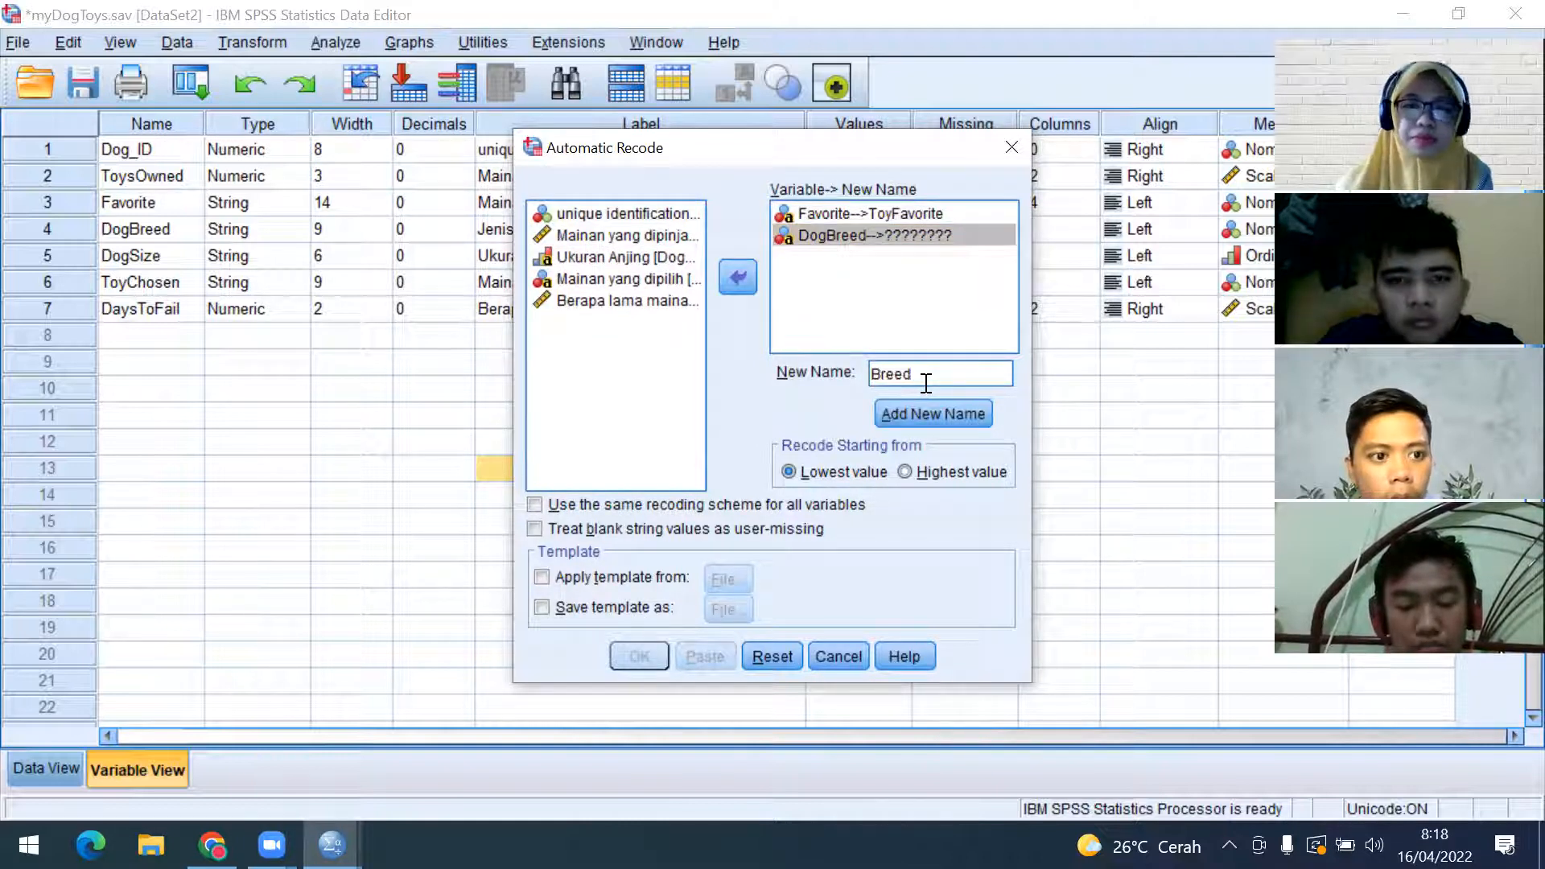
pyautogui.click(924, 419)
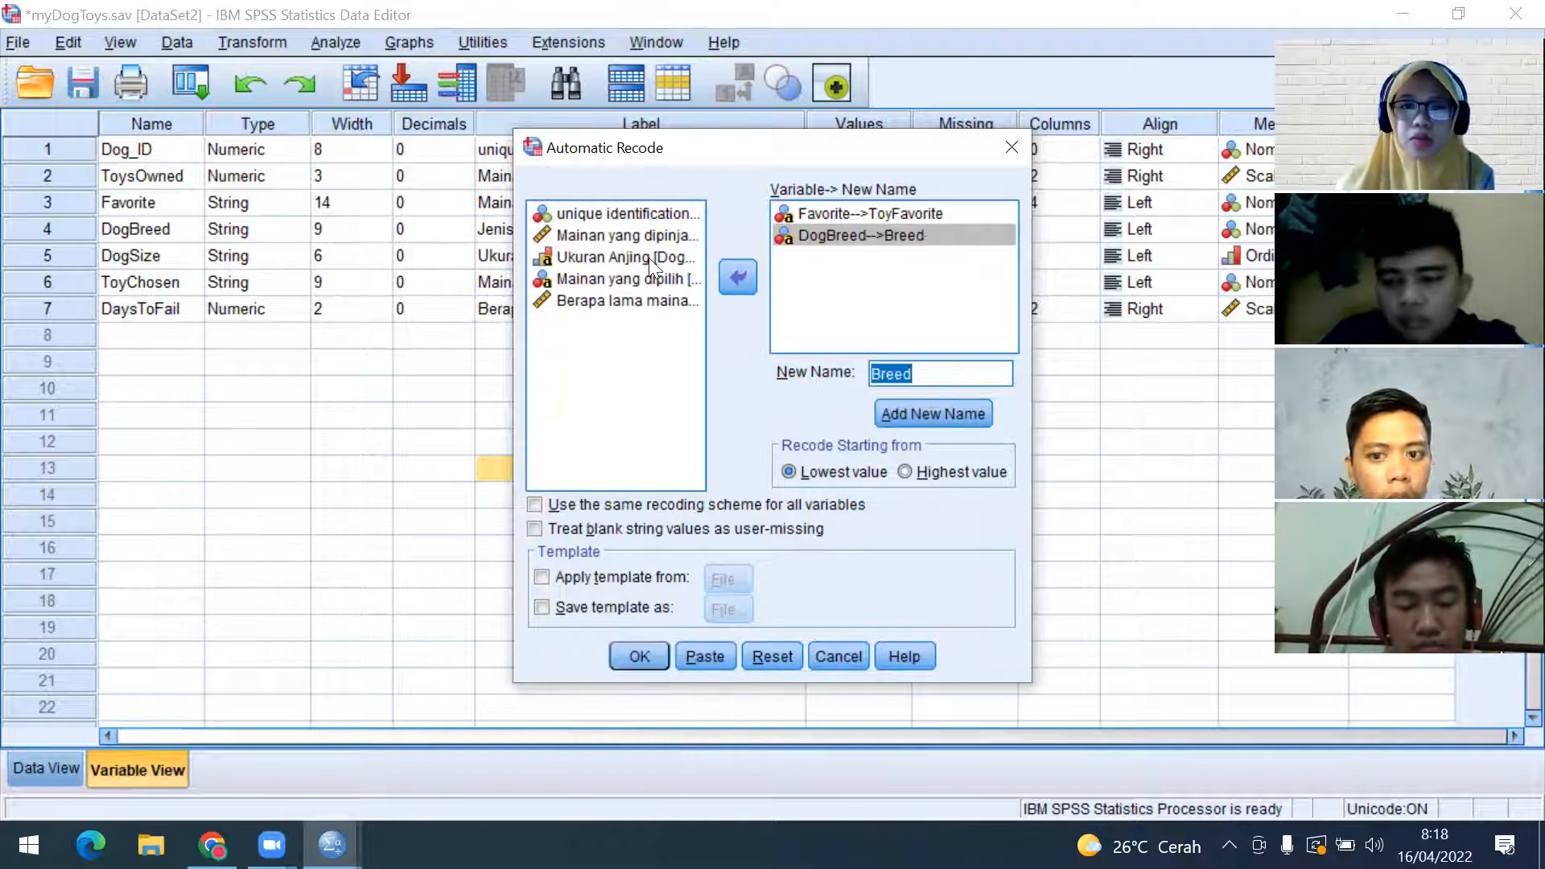
# Add Ukuran Anjing (DogSize) to the Automatic Recode with the new name Size
pyautogui.click(650, 264)
pyautogui.click(735, 274)
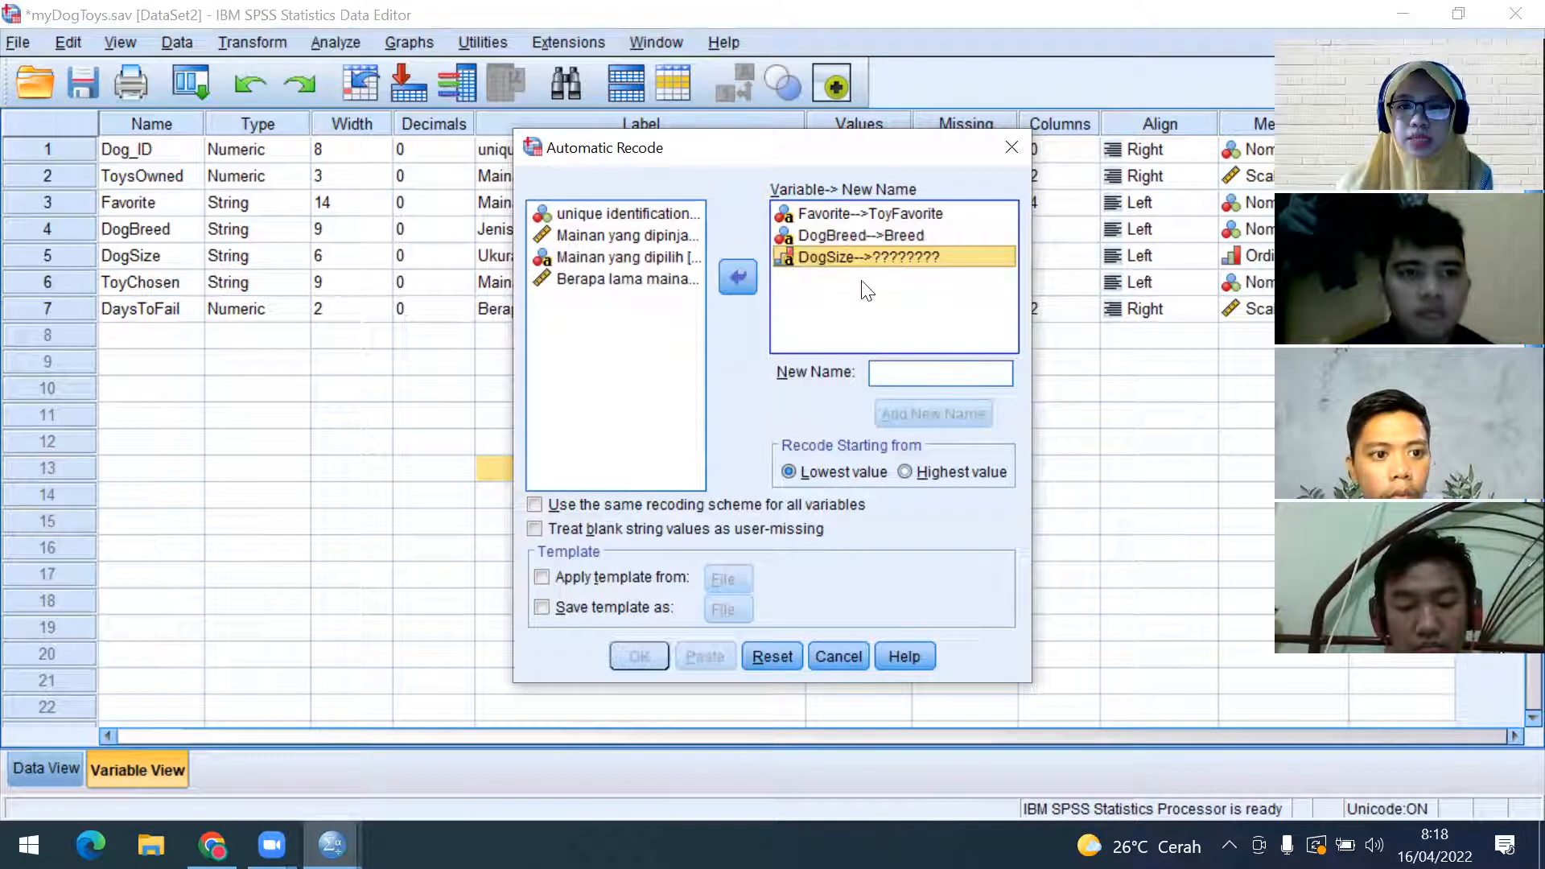
pyautogui.click(900, 371)
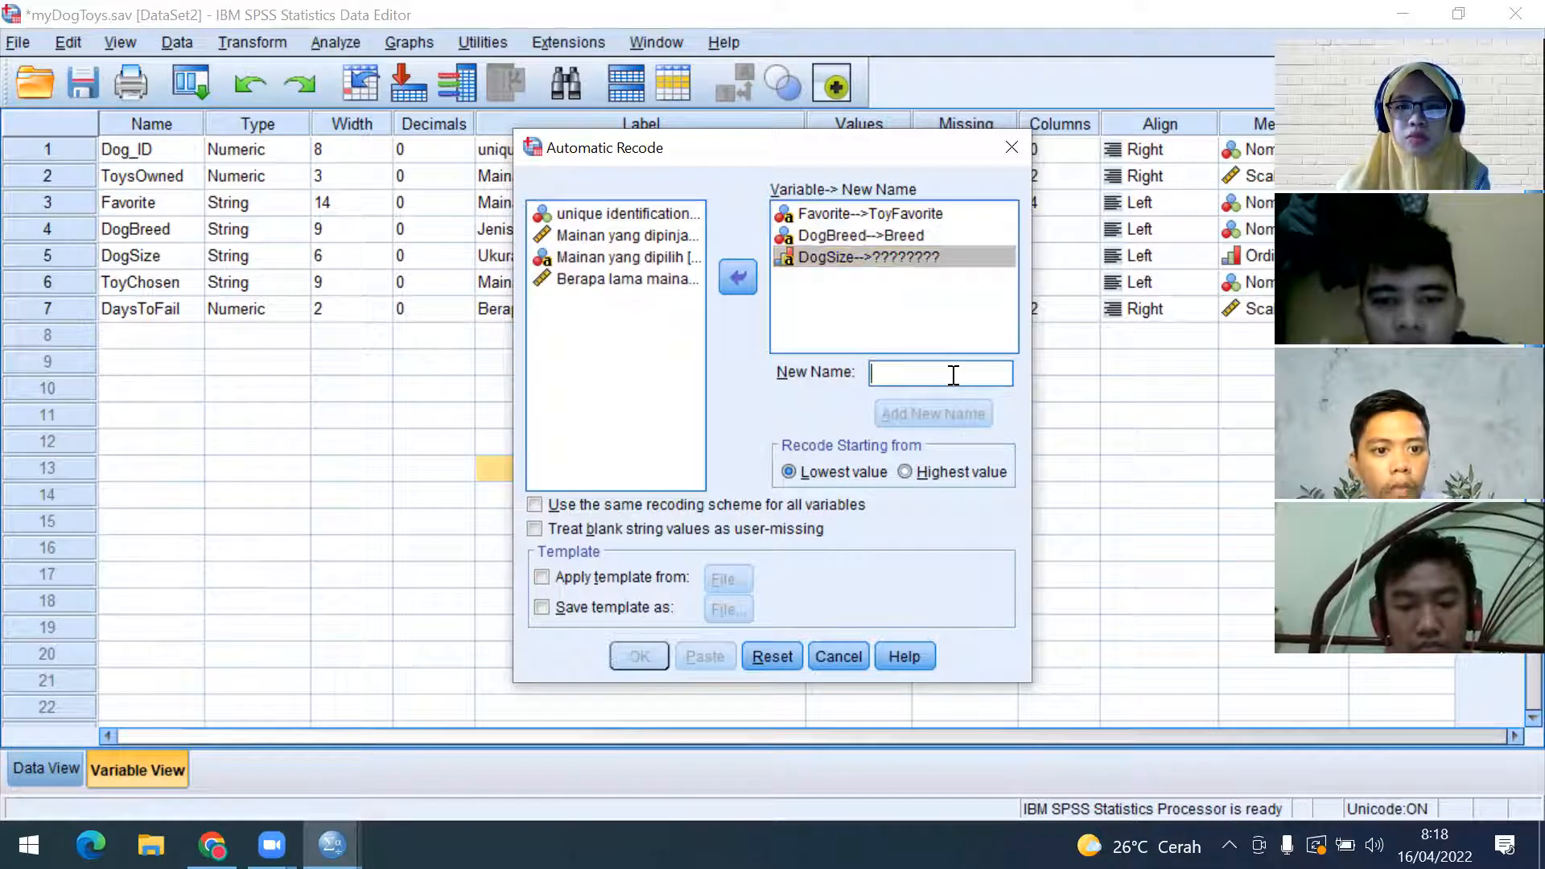
pyautogui.write('Size')
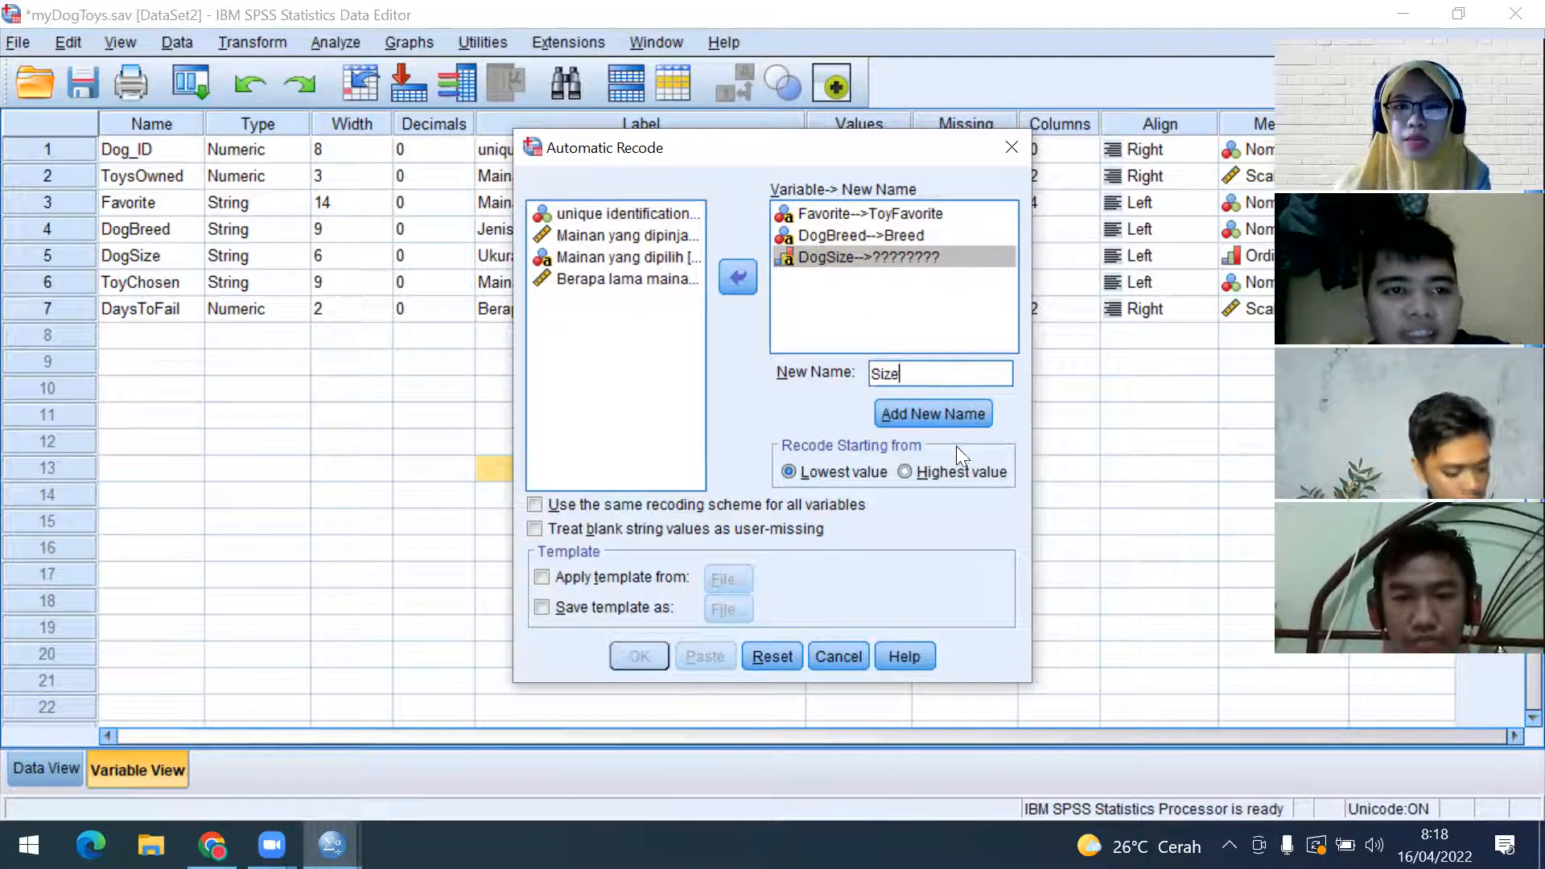
pyautogui.click(933, 414)
# Add Mainan yang dipilih (ToyChosen) with the new name Toys and run the Automatic Recode starting from the lowest value
pyautogui.click(662, 258)
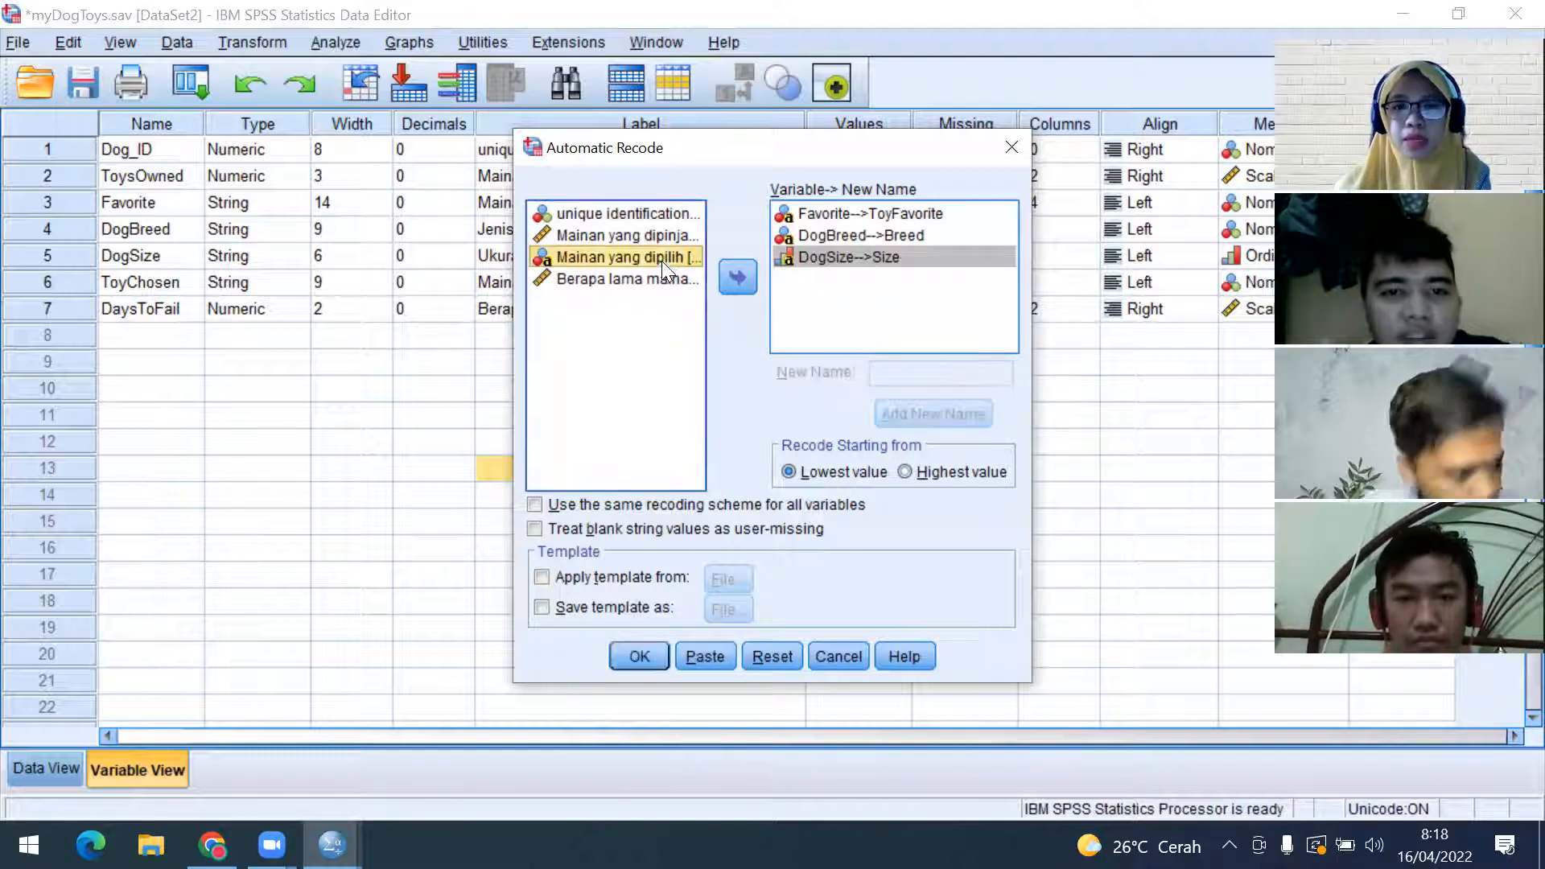
pyautogui.click(737, 280)
pyautogui.click(955, 370)
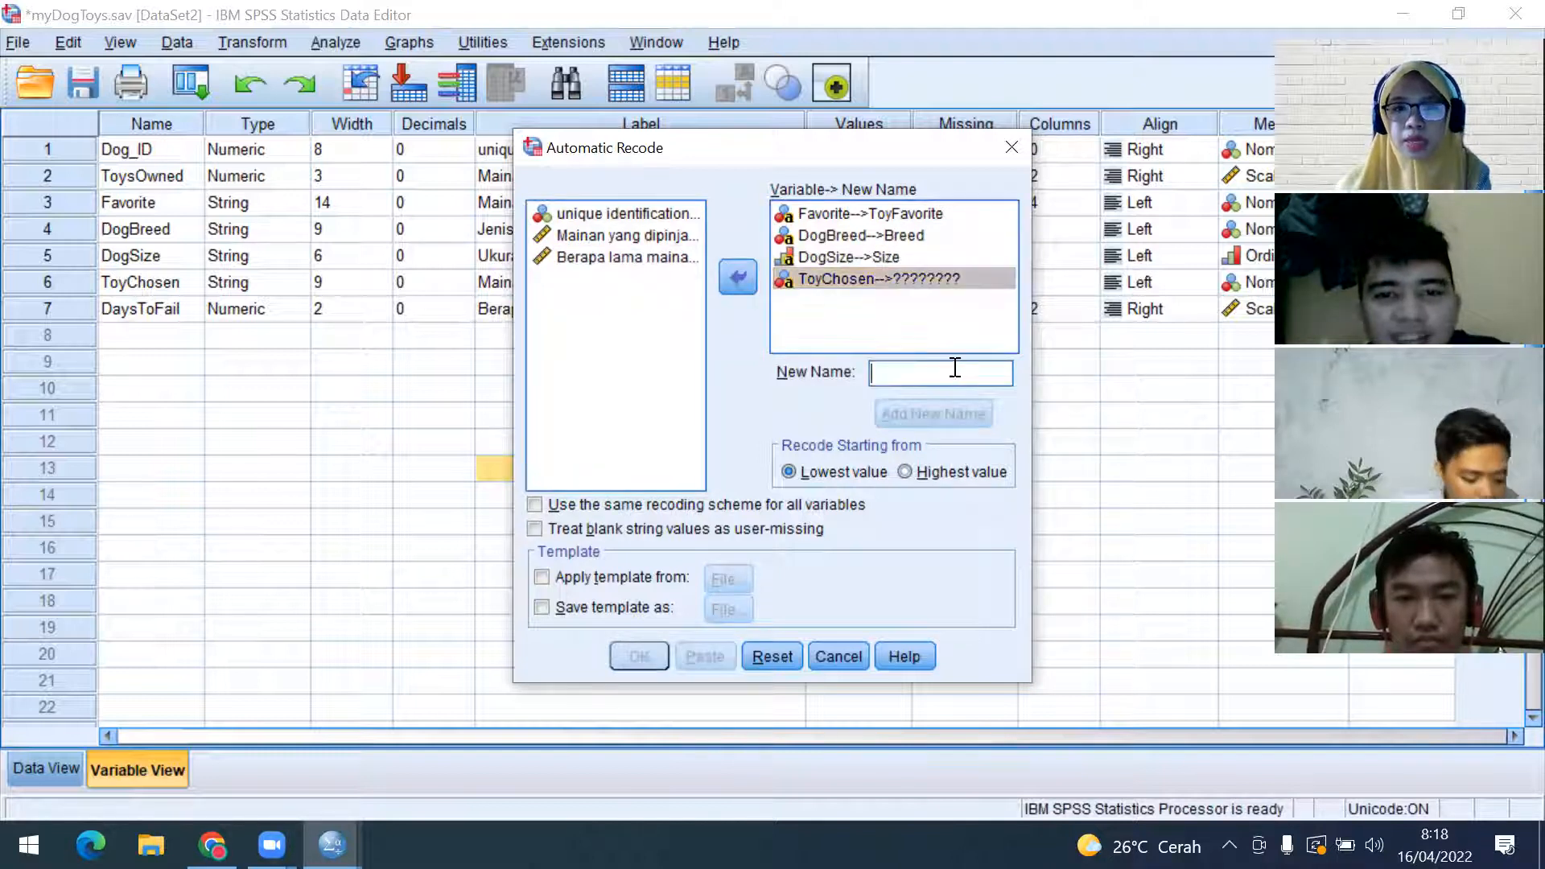
pyautogui.write('Toys')
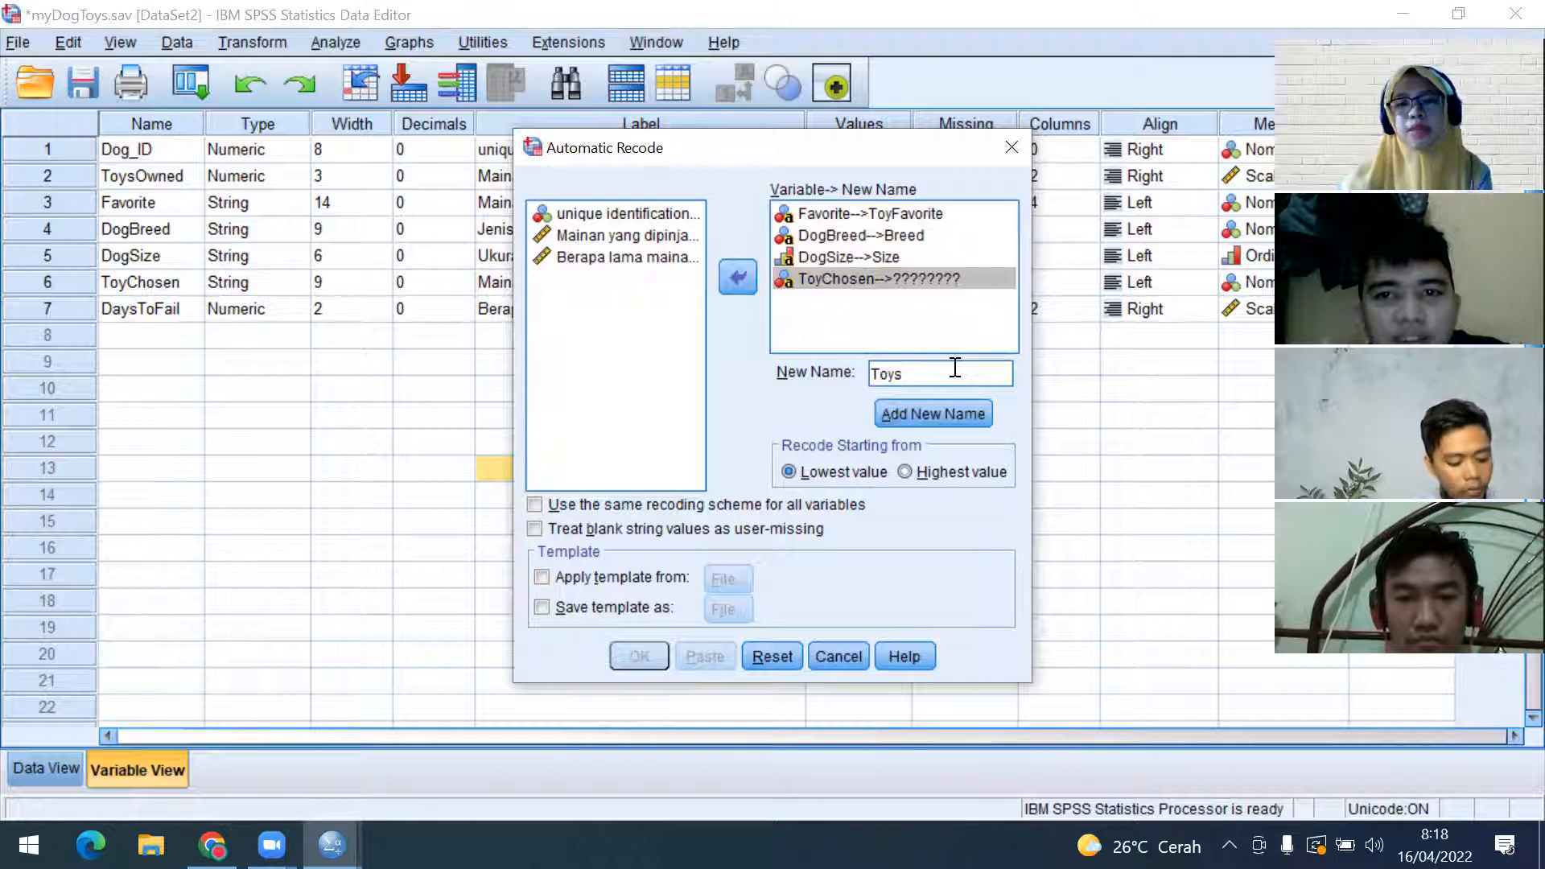
pyautogui.click(957, 415)
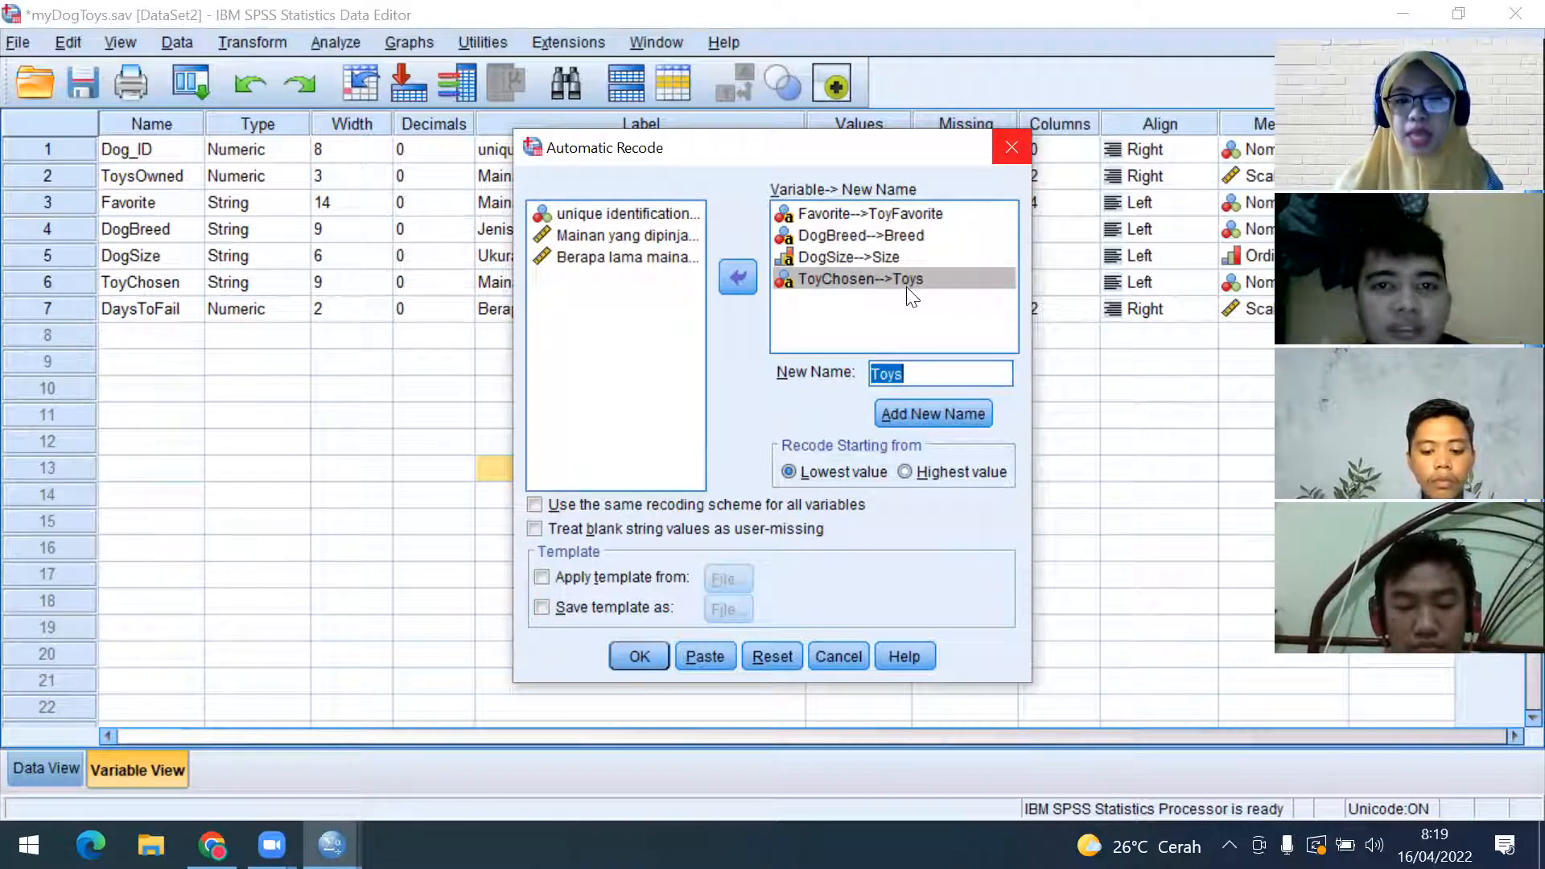
pyautogui.click(638, 656)
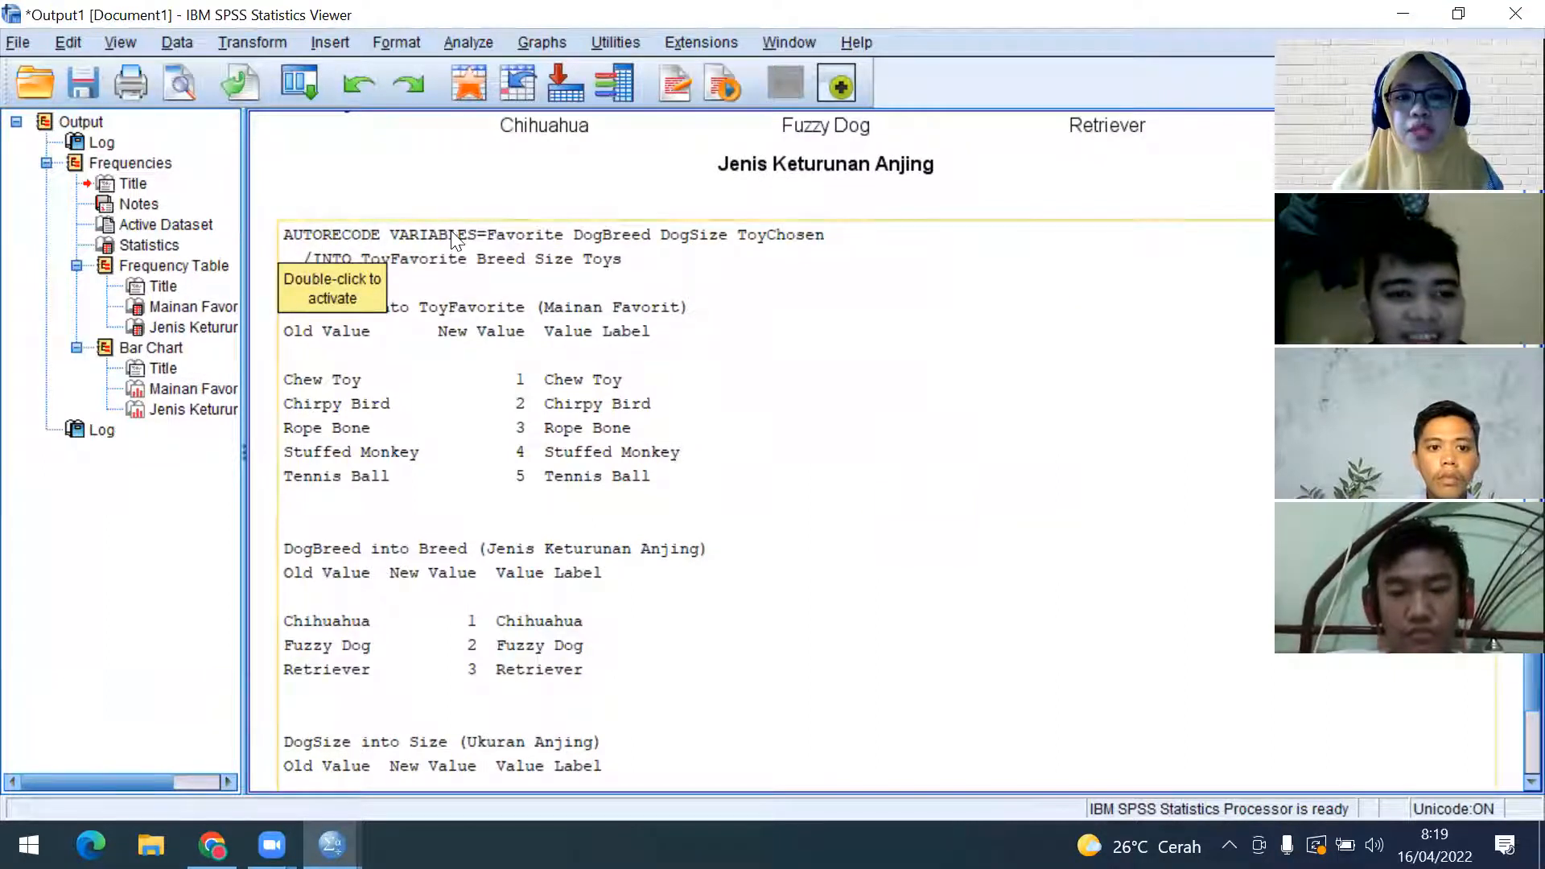
# Review the old values, new values and value labels in the recode log, and return to the myDogToys.sav variable list
pyautogui.scroll(-6, 559, 493)
pyautogui.scroll(5, 561, 531)
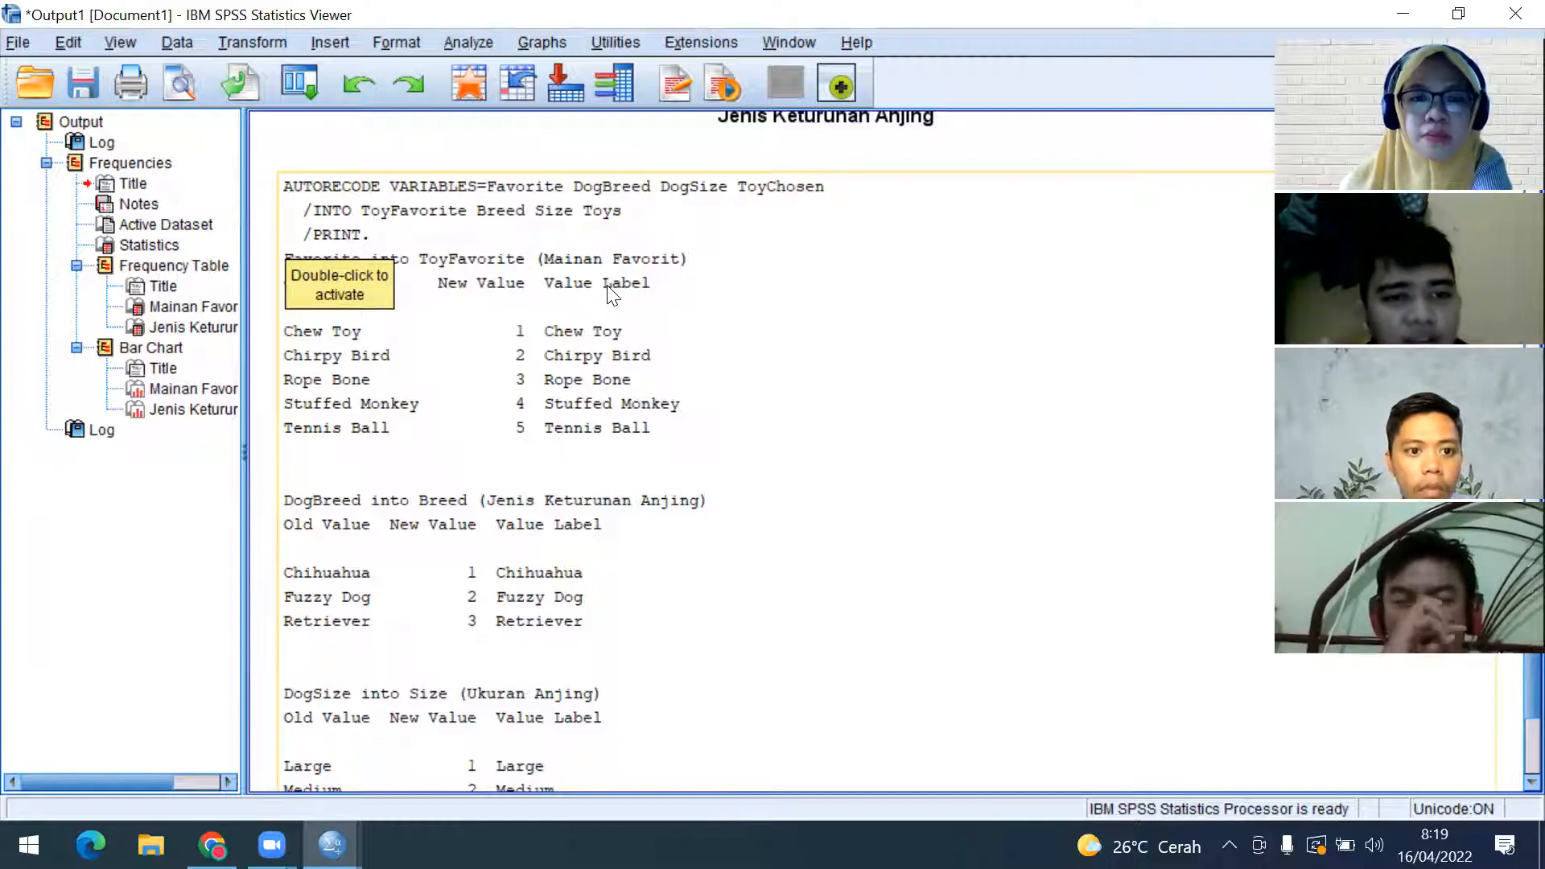
pyautogui.click(294, 275)
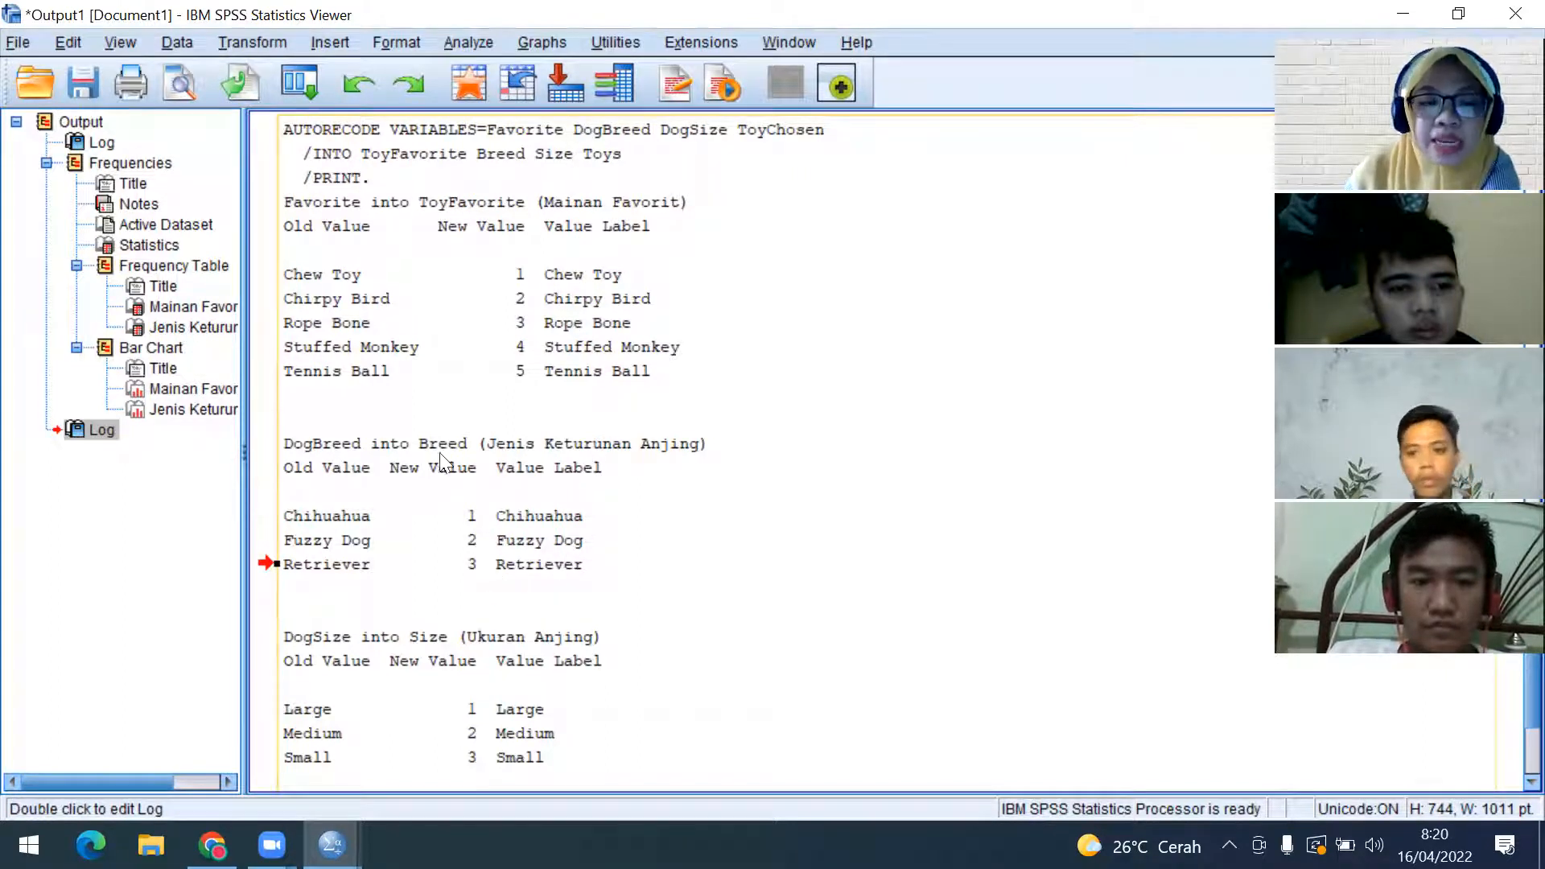
pyautogui.click(331, 845)
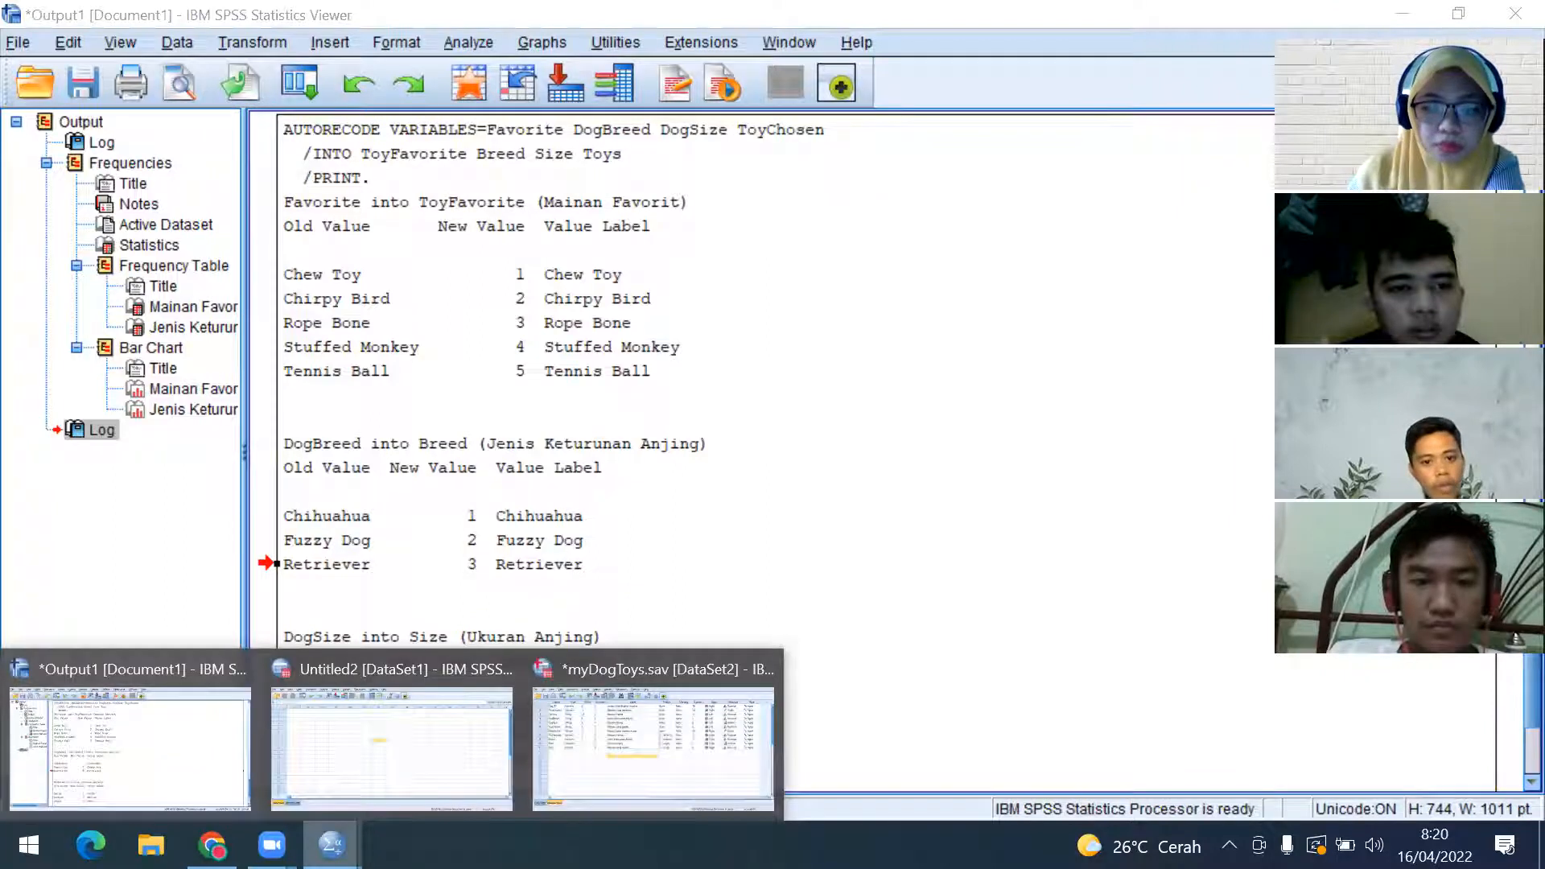
pyautogui.click(652, 749)
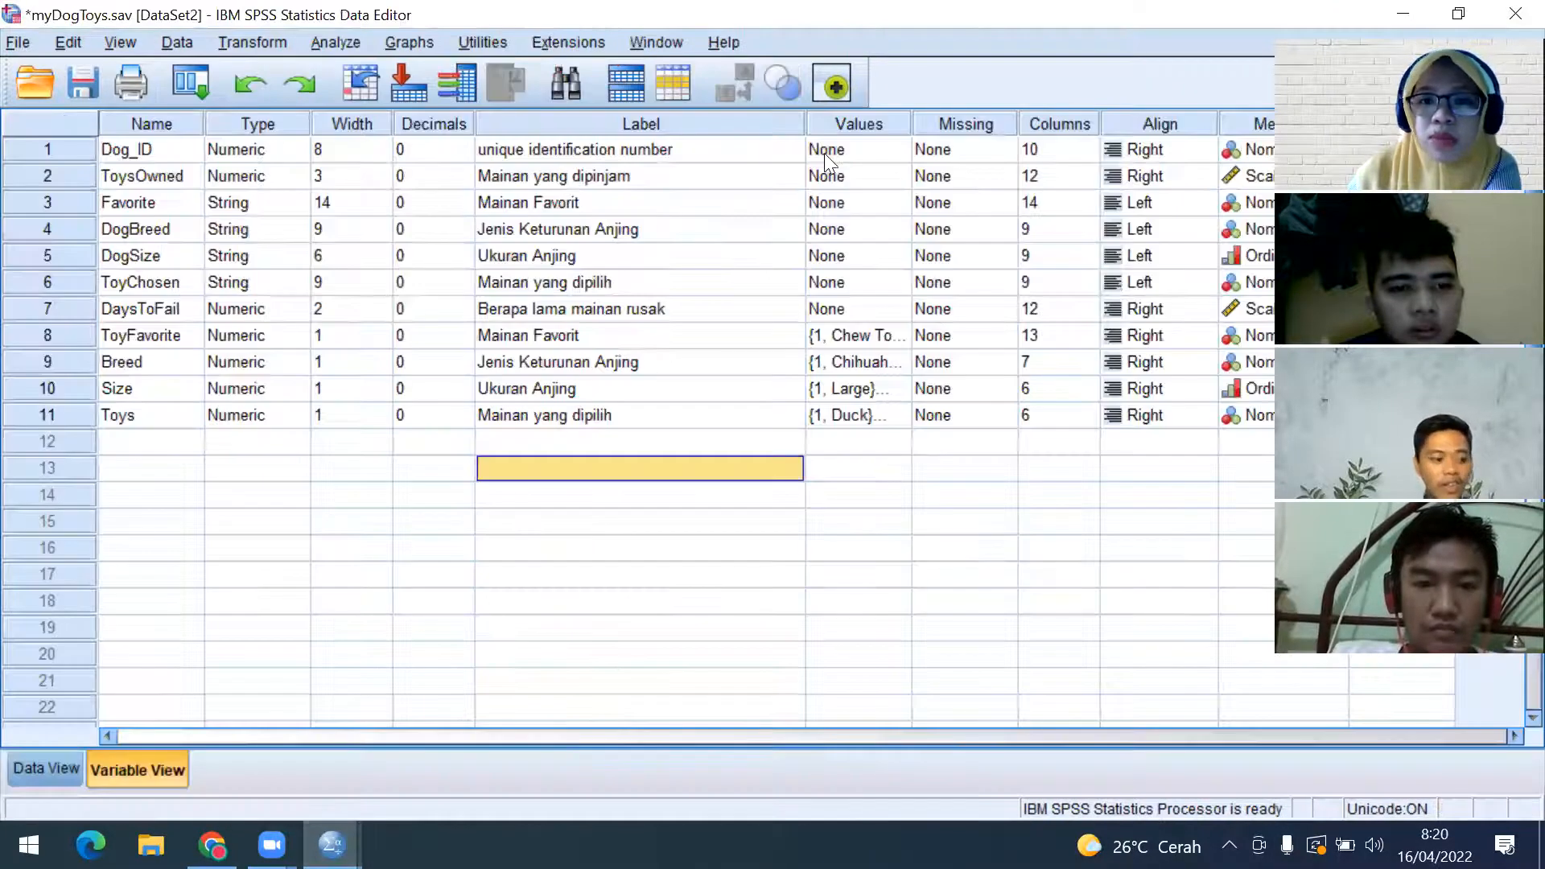
# Check the value labels of ToyFavorite against the old and new values in the Automatic Recode log
pyautogui.click(849, 333)
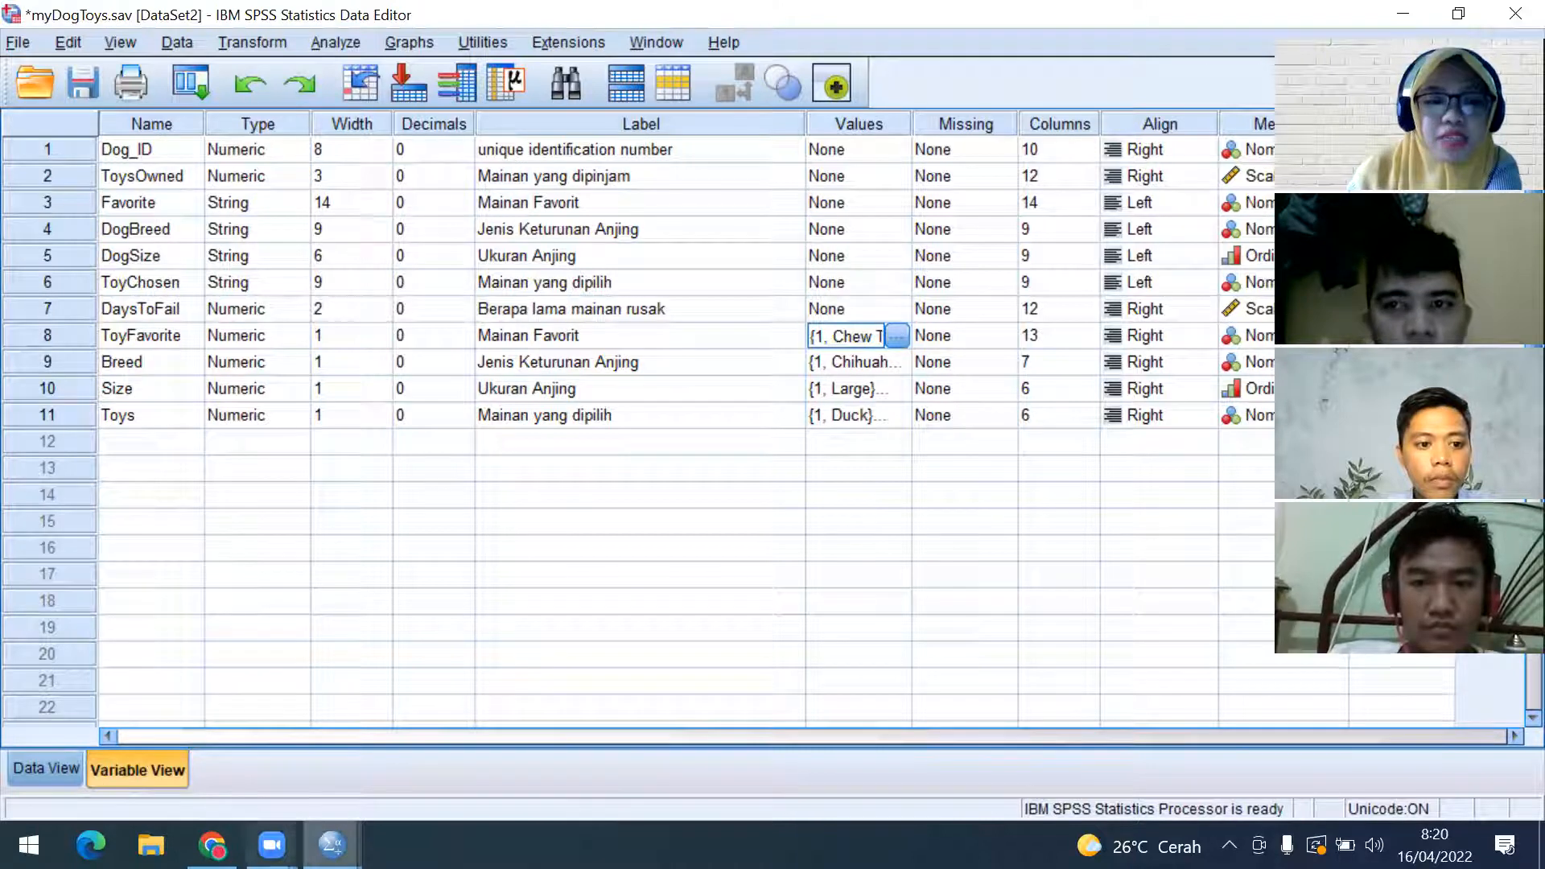
pyautogui.moveTo(331, 845)
pyautogui.click(155, 735)
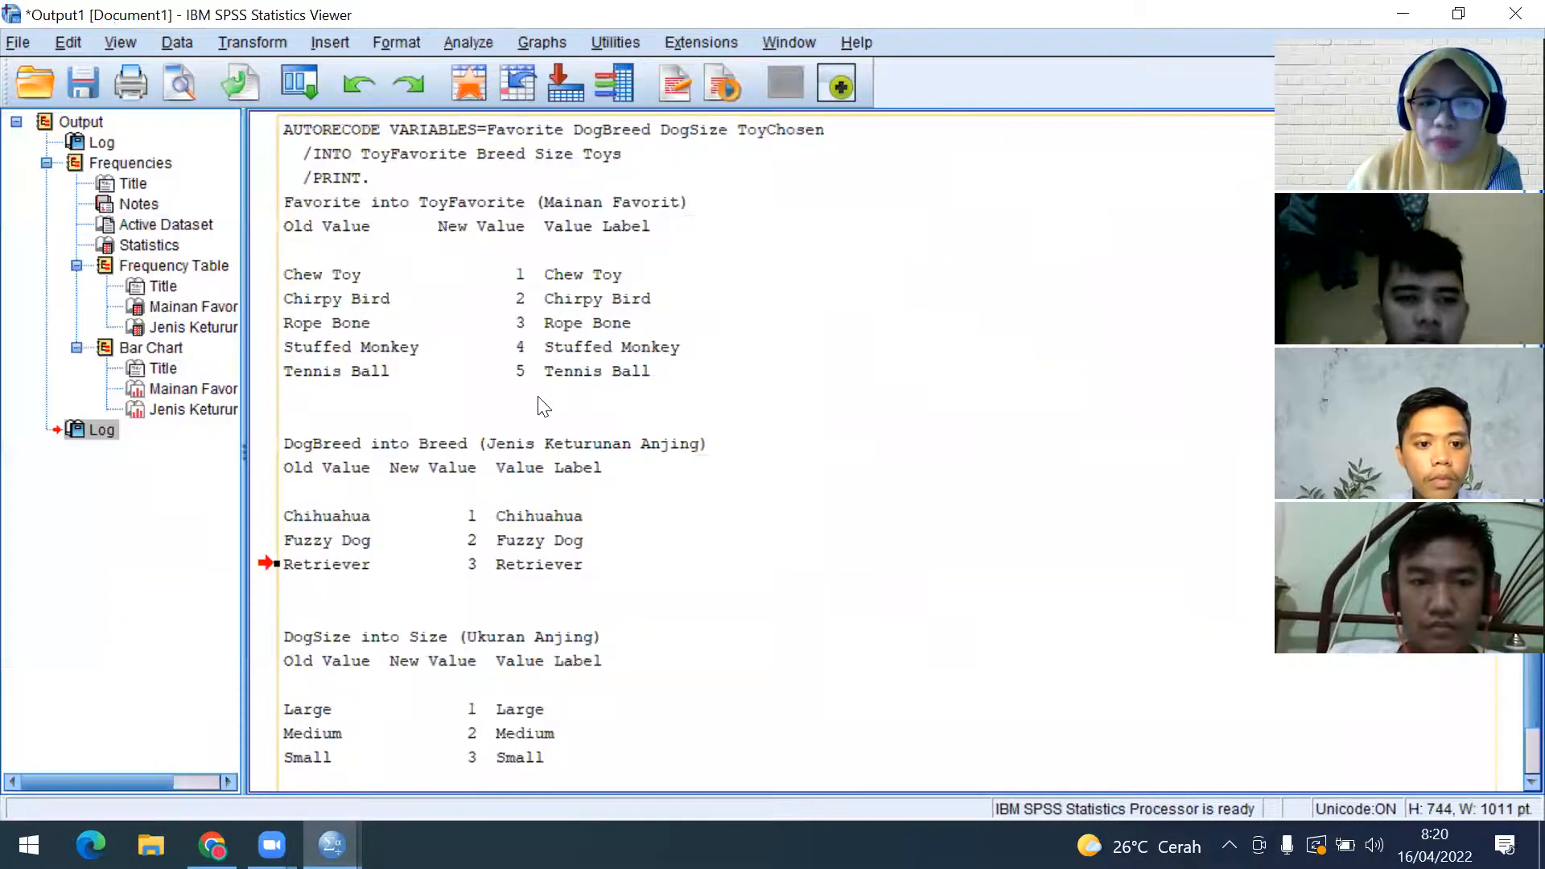
pyautogui.scroll(-3, 563, 426)
pyautogui.scroll(-1, 378, 651)
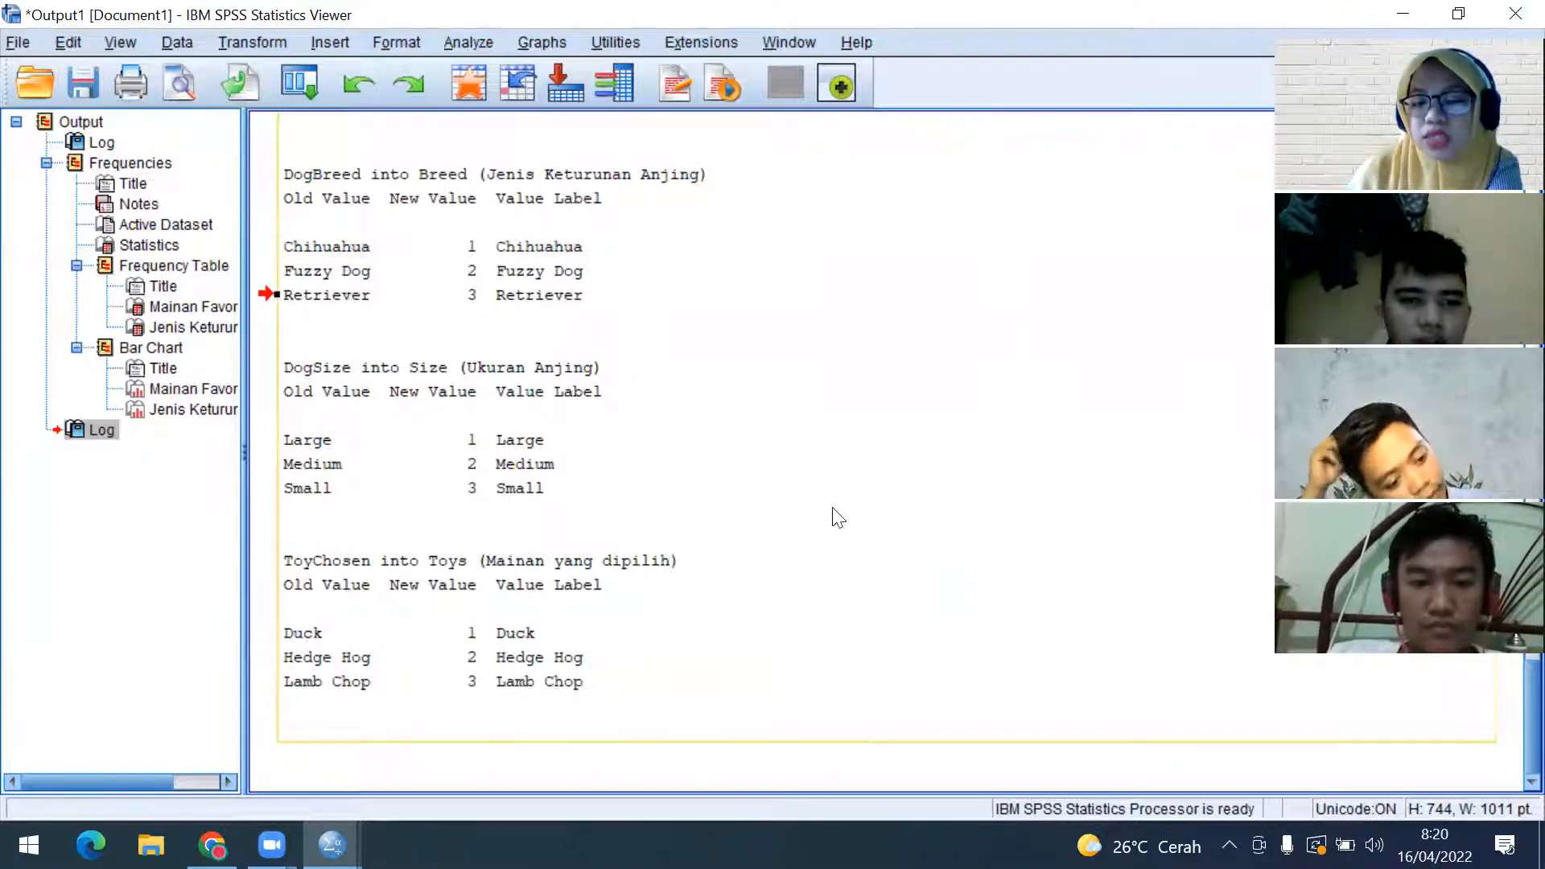
pyautogui.scroll(3, 838, 516)
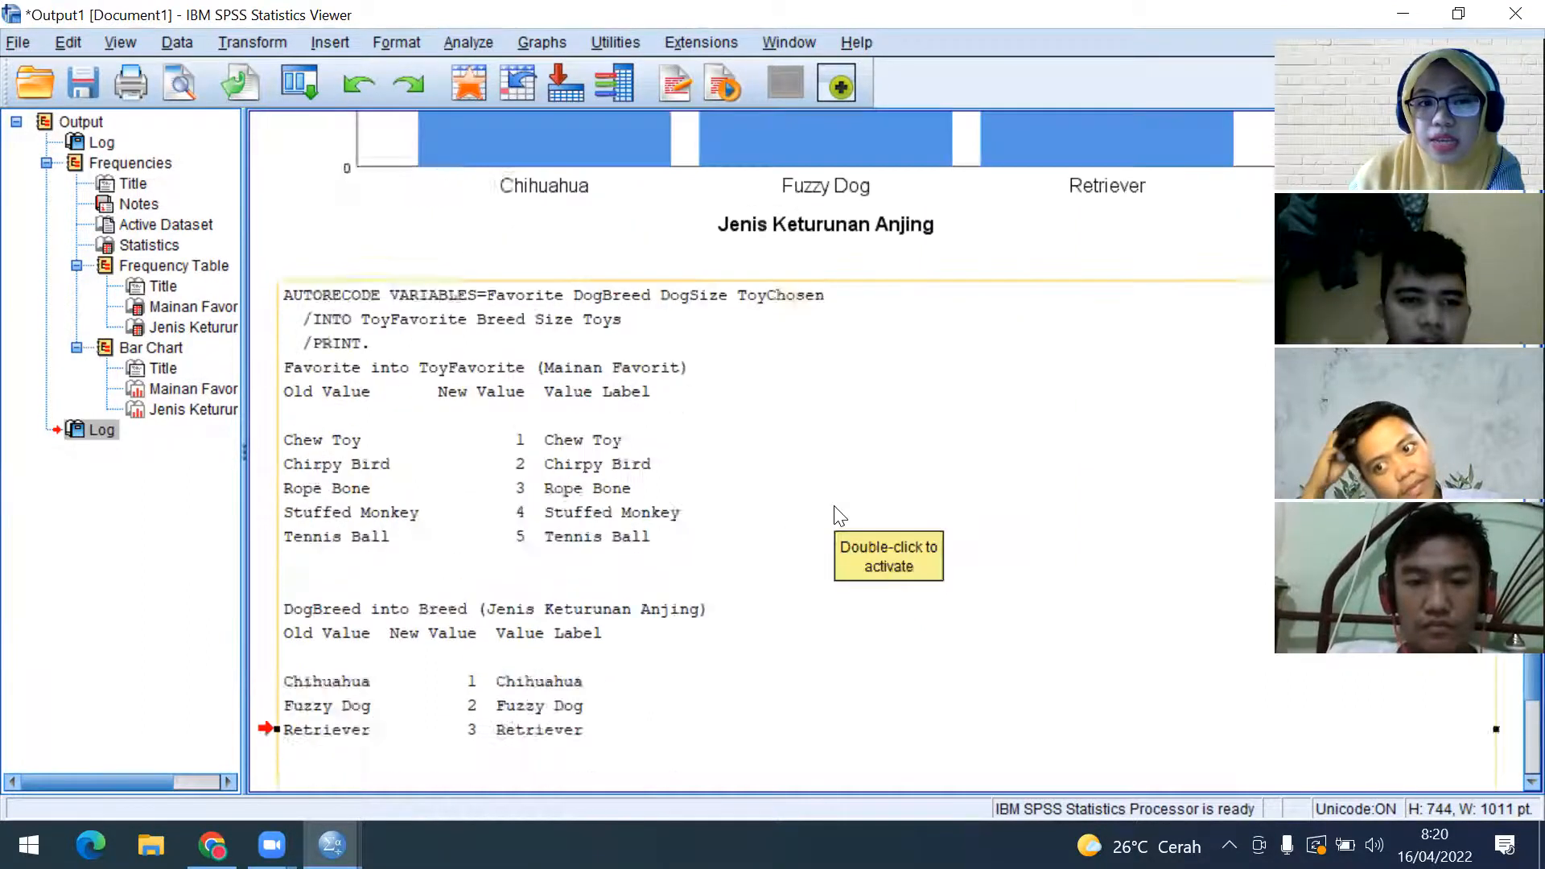
pyautogui.scroll(1, 837, 516)
pyautogui.click(331, 845)
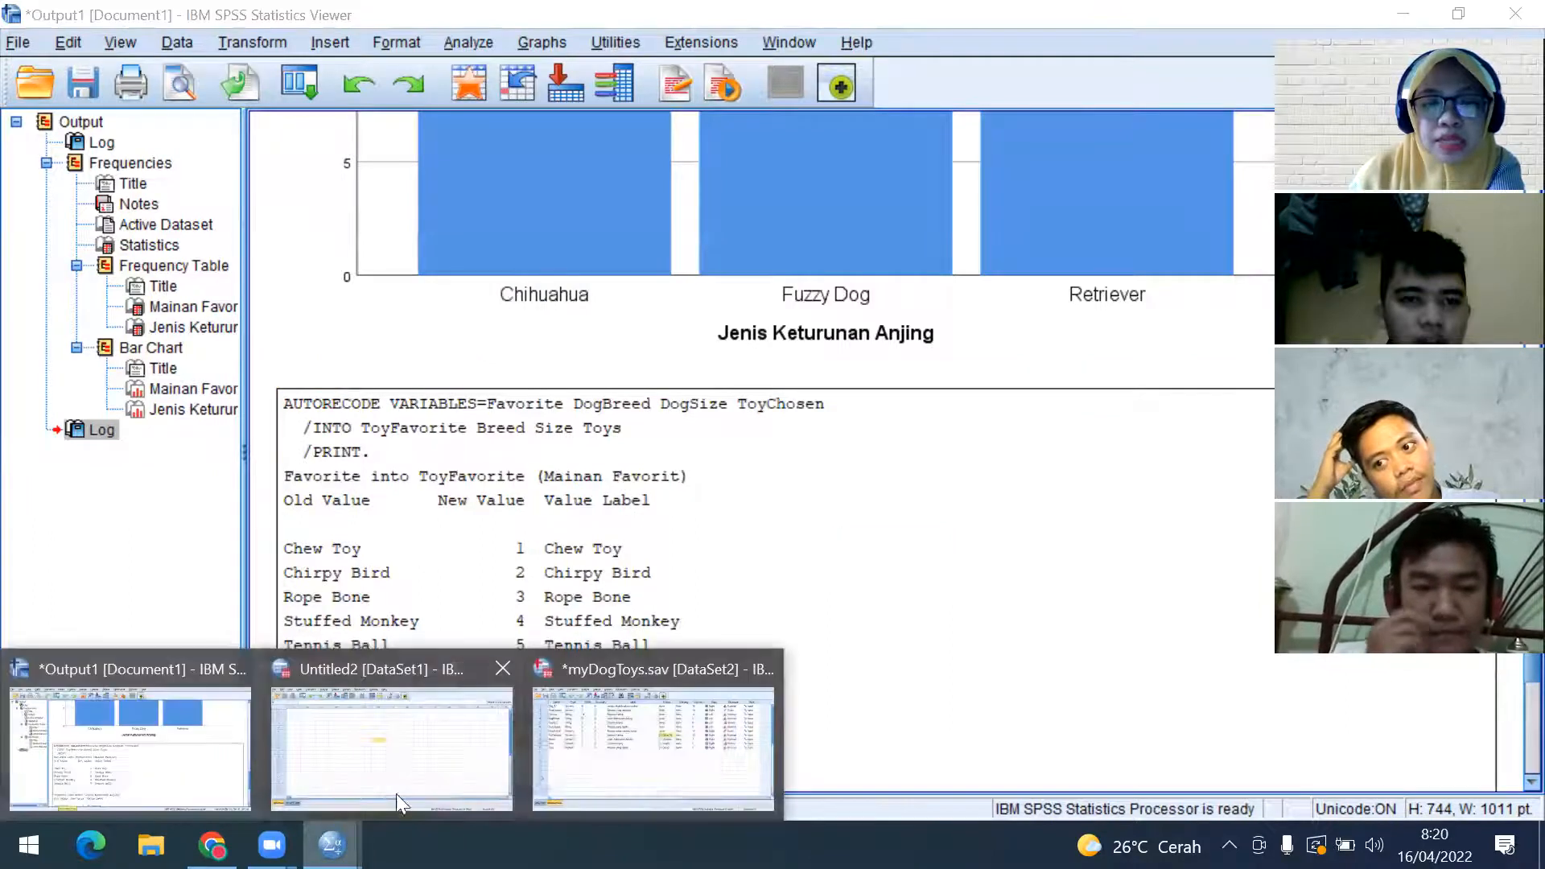
pyautogui.click(640, 740)
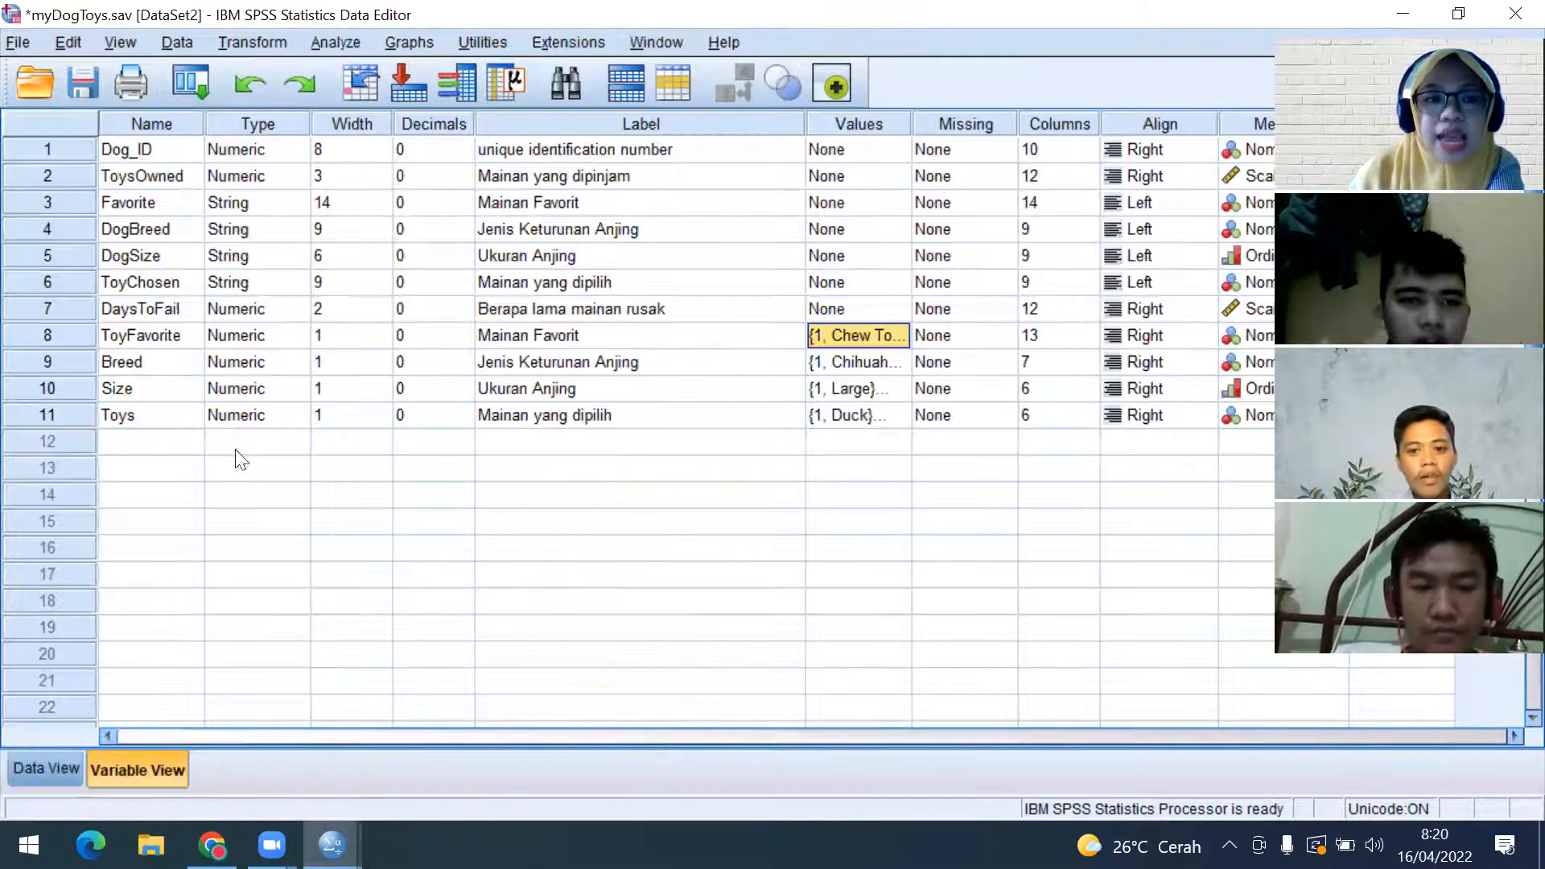
# Review the recoded variables ToyFavorite, Breed, Size and Toys and compare their case values with the original string columns
pyautogui.moveTo(77, 330); pyautogui.dragTo(81, 414)
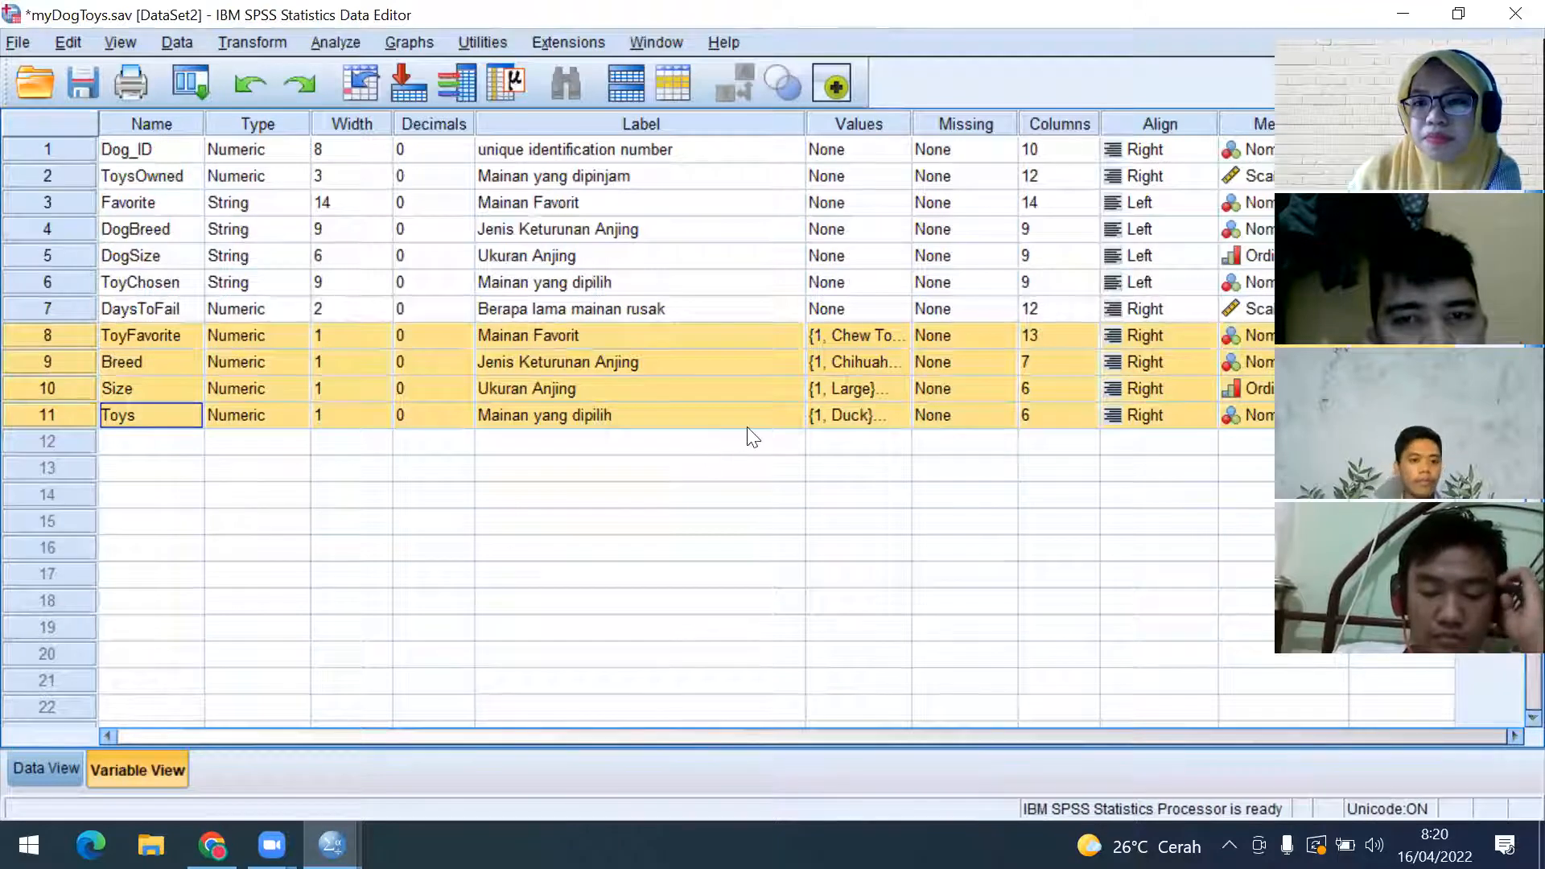
pyautogui.click(679, 548)
pyautogui.click(29, 762)
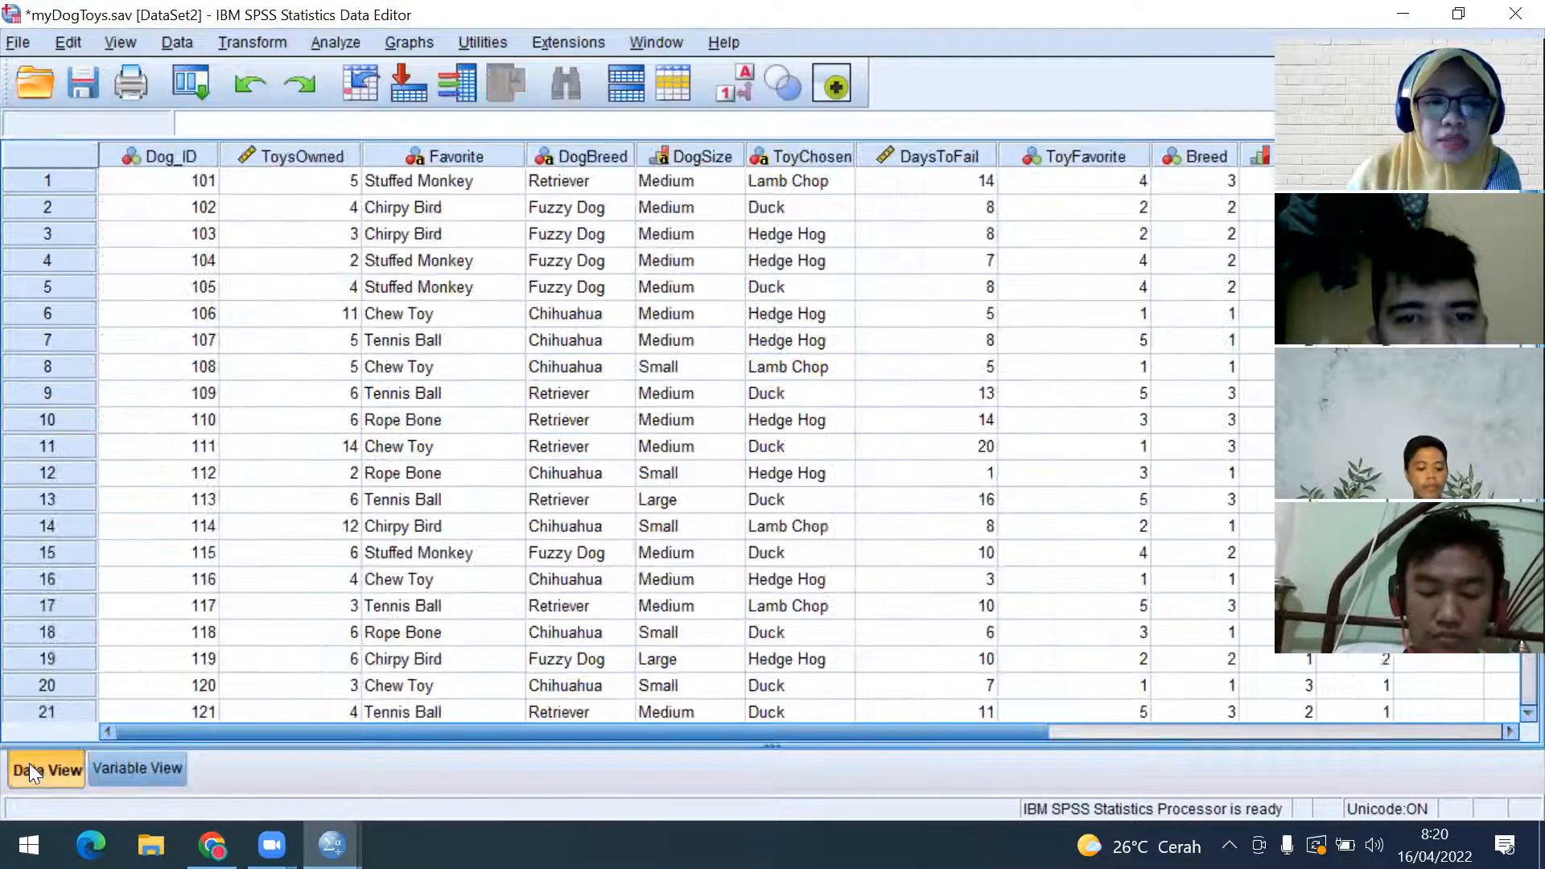
pyautogui.moveTo(639, 726); pyautogui.dragTo(584, 719)
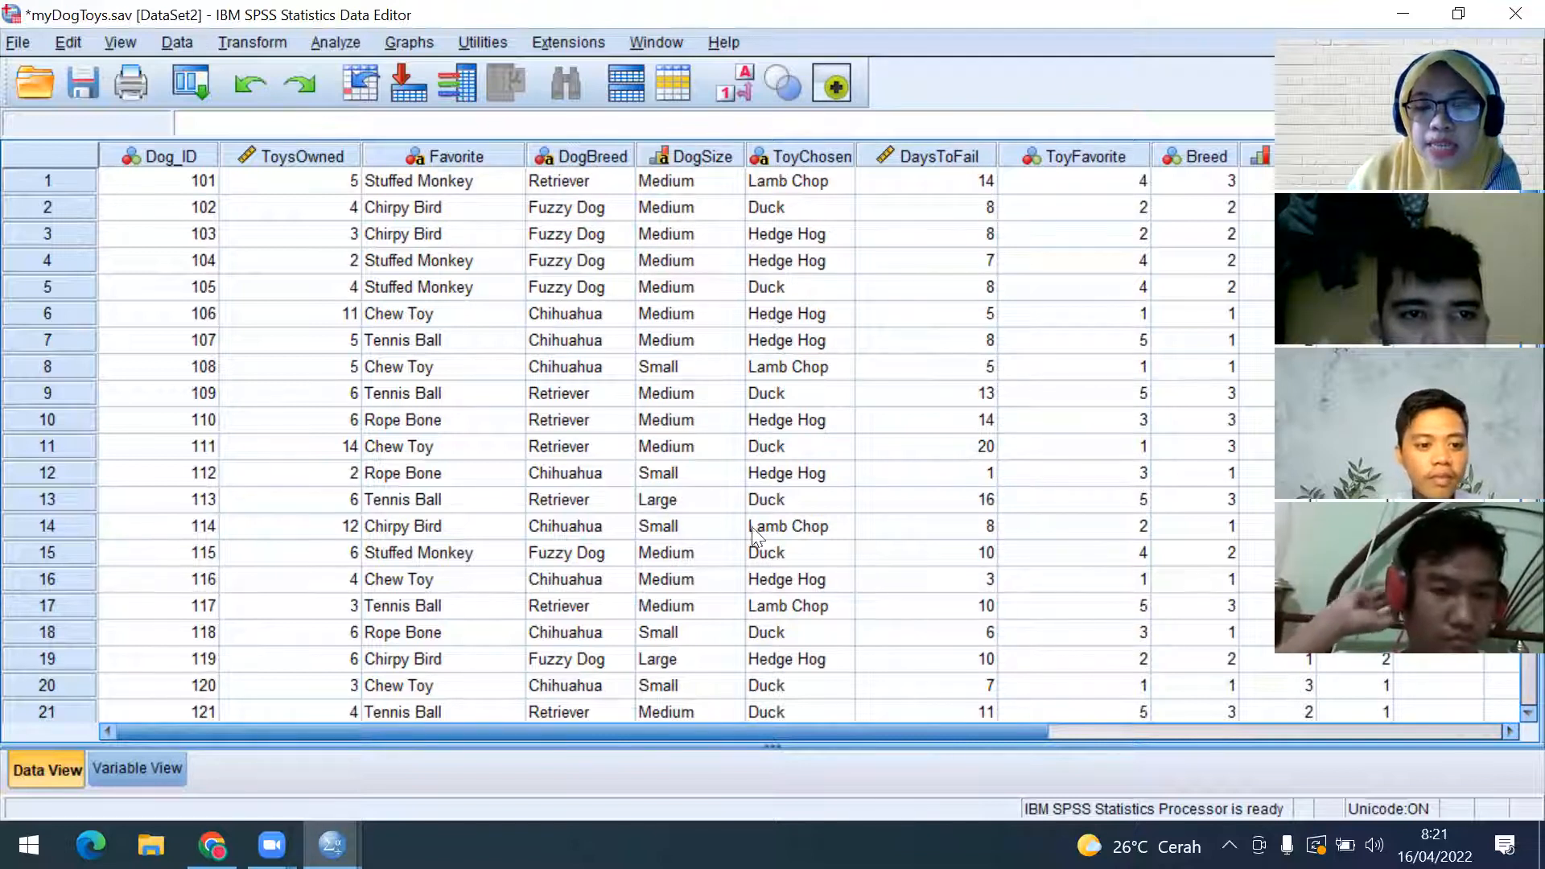
pyautogui.moveTo(637, 738); pyautogui.dragTo(889, 732)
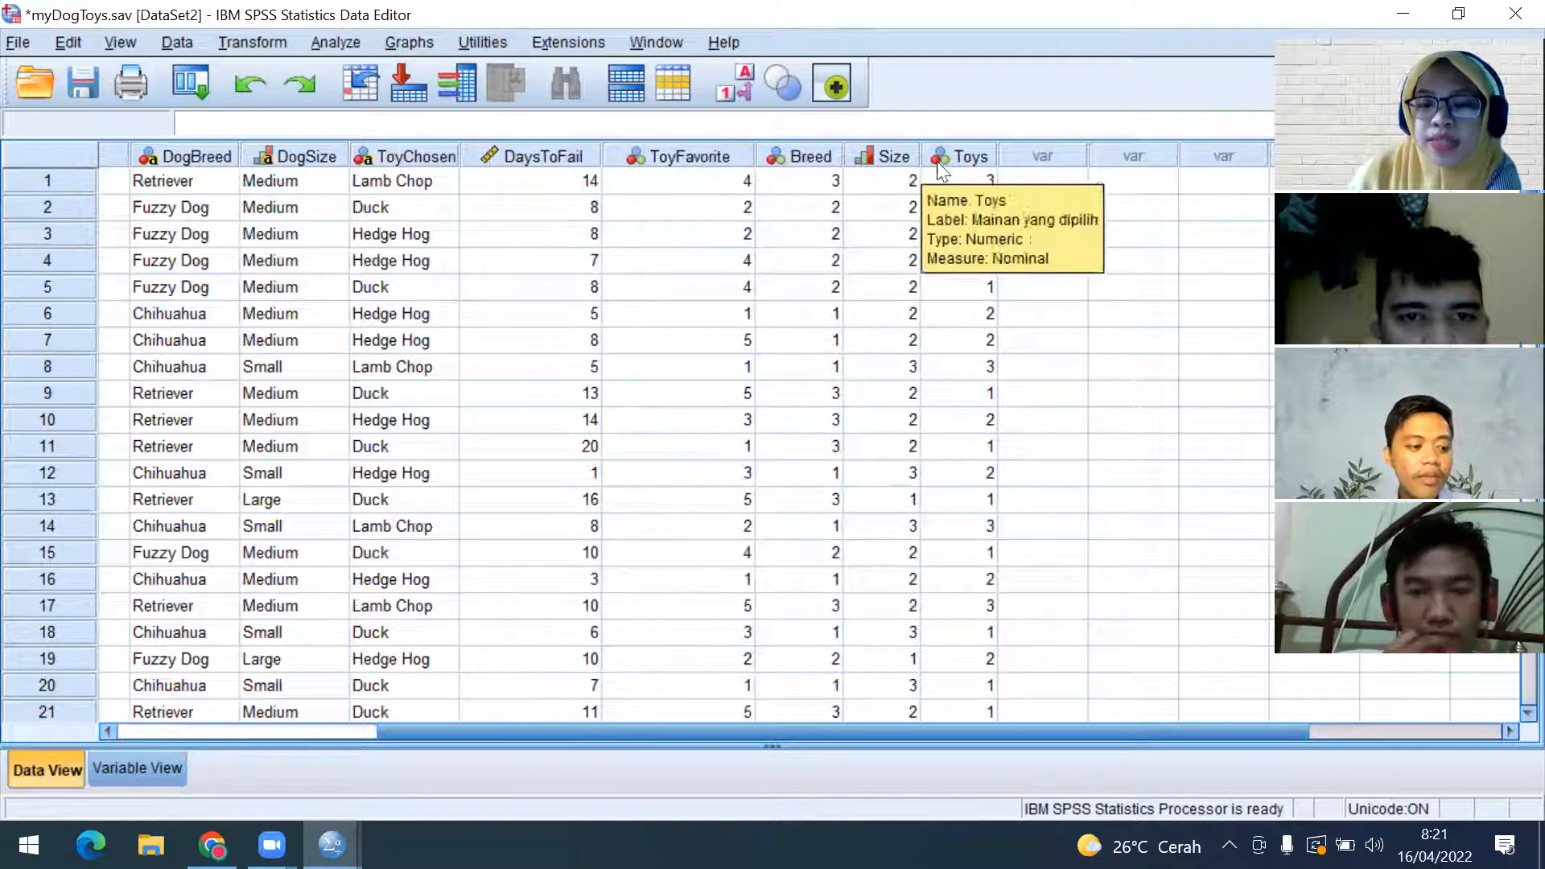
pyautogui.moveTo(1083, 737); pyautogui.dragTo(822, 732)
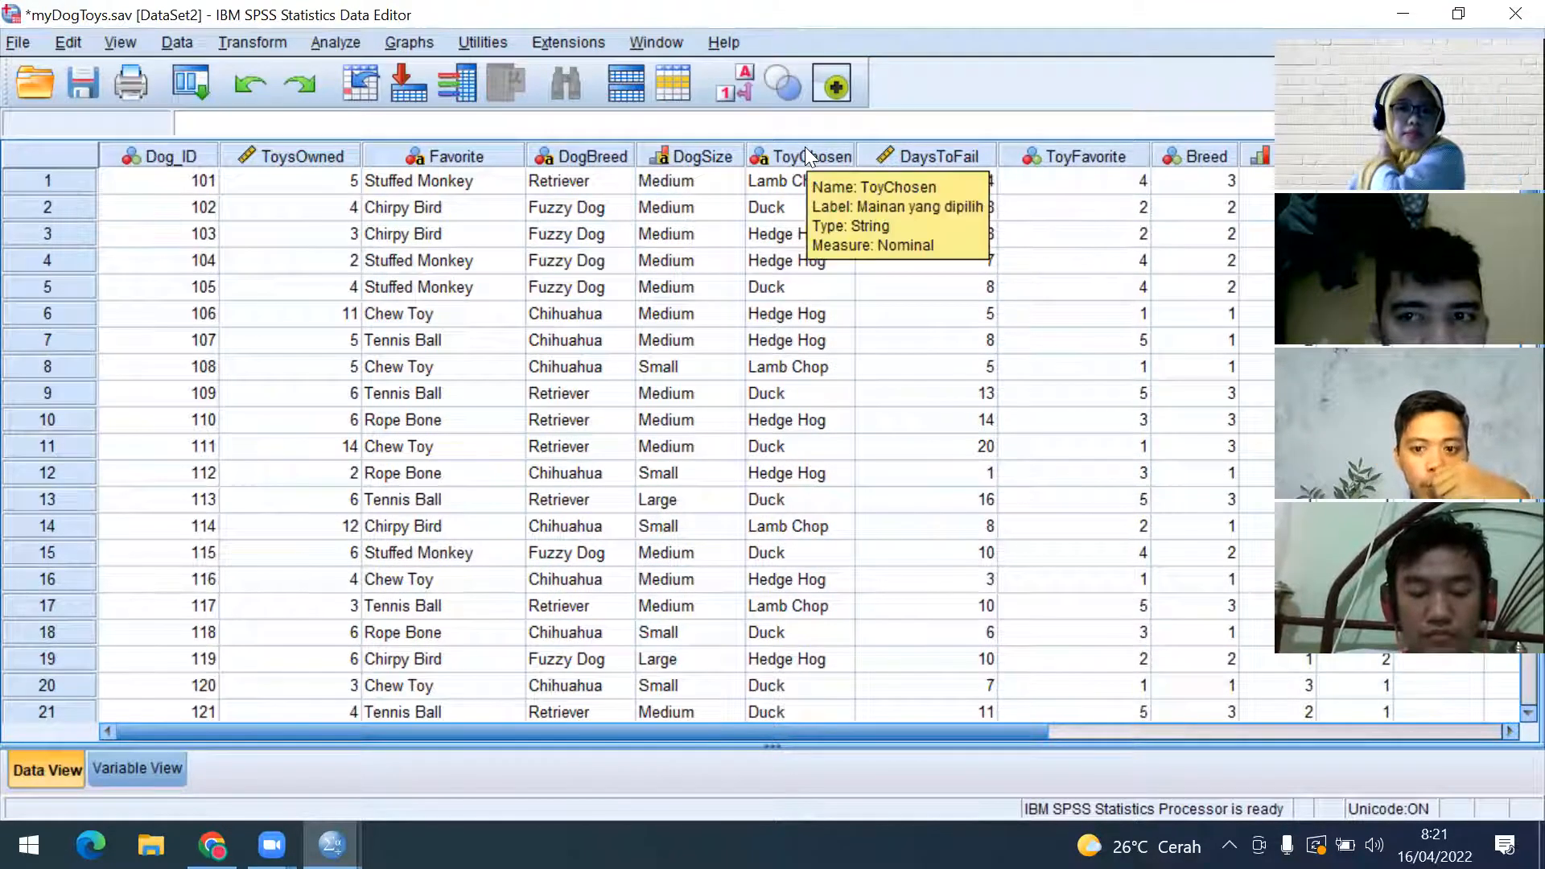
pyautogui.moveTo(845, 737); pyautogui.dragTo(1041, 641)
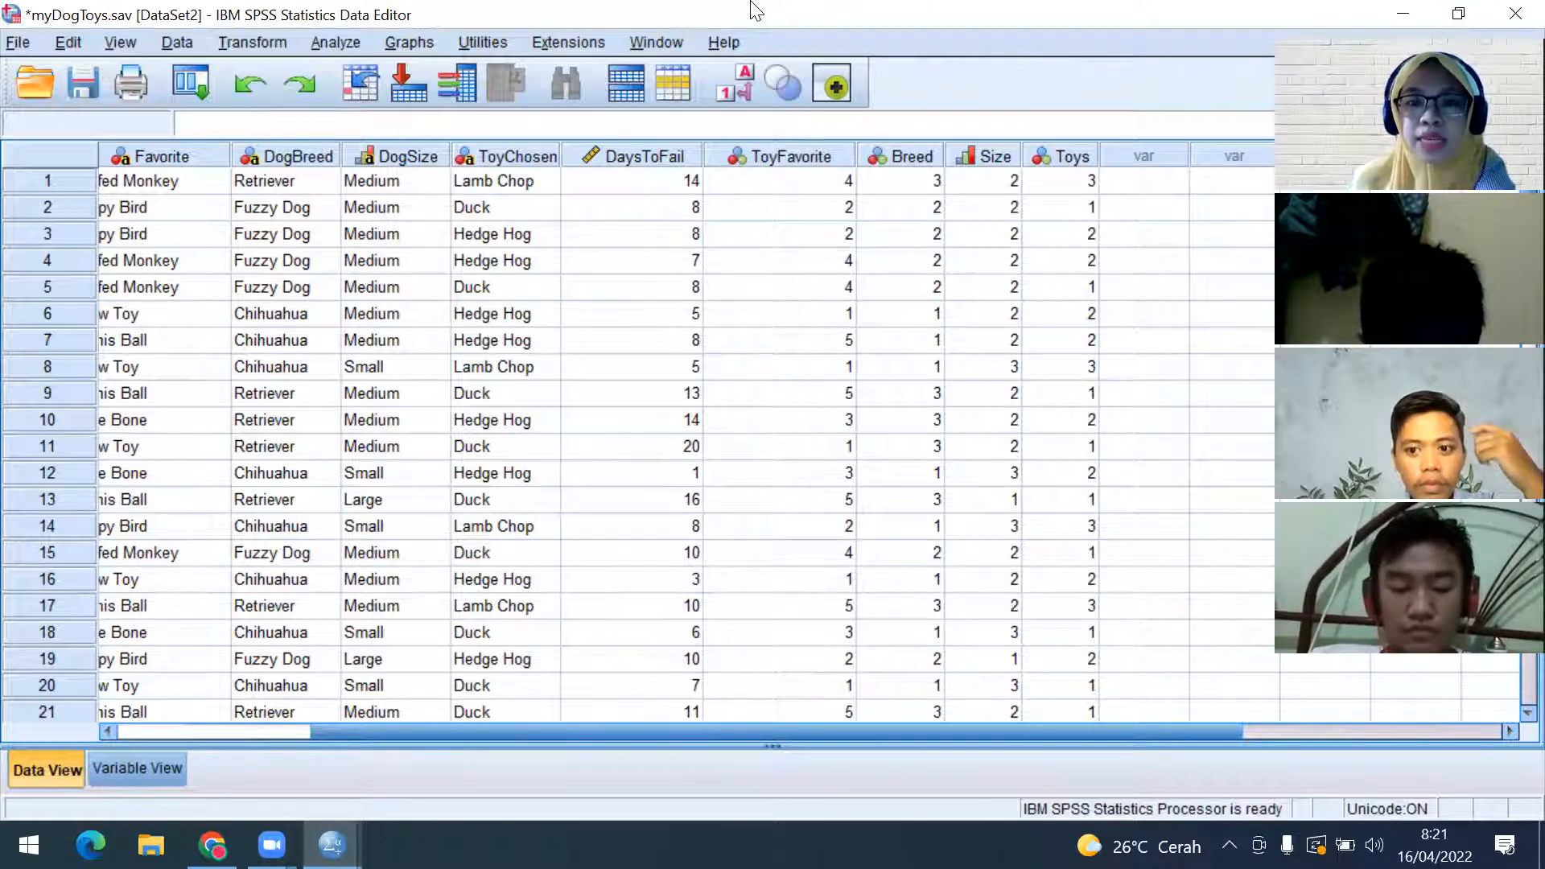
# Toggle the value labels on and off to compare labels with numeric codes for the recoded variables, ending with the codes shown
pyautogui.click(734, 88)
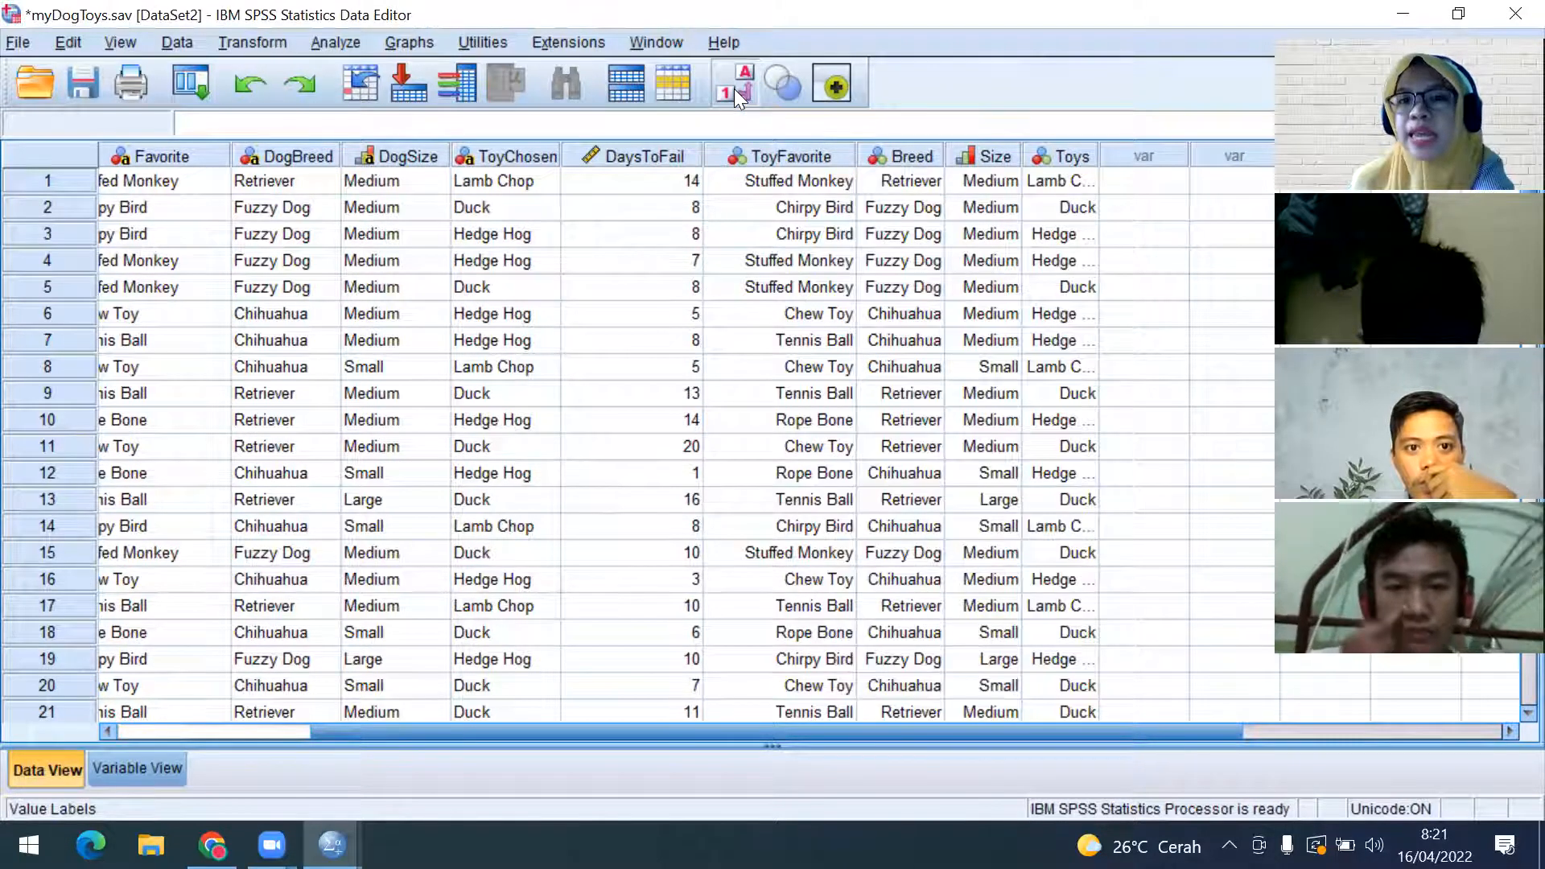
pyautogui.click(733, 88)
pyautogui.click(734, 88)
pyautogui.click(734, 88)
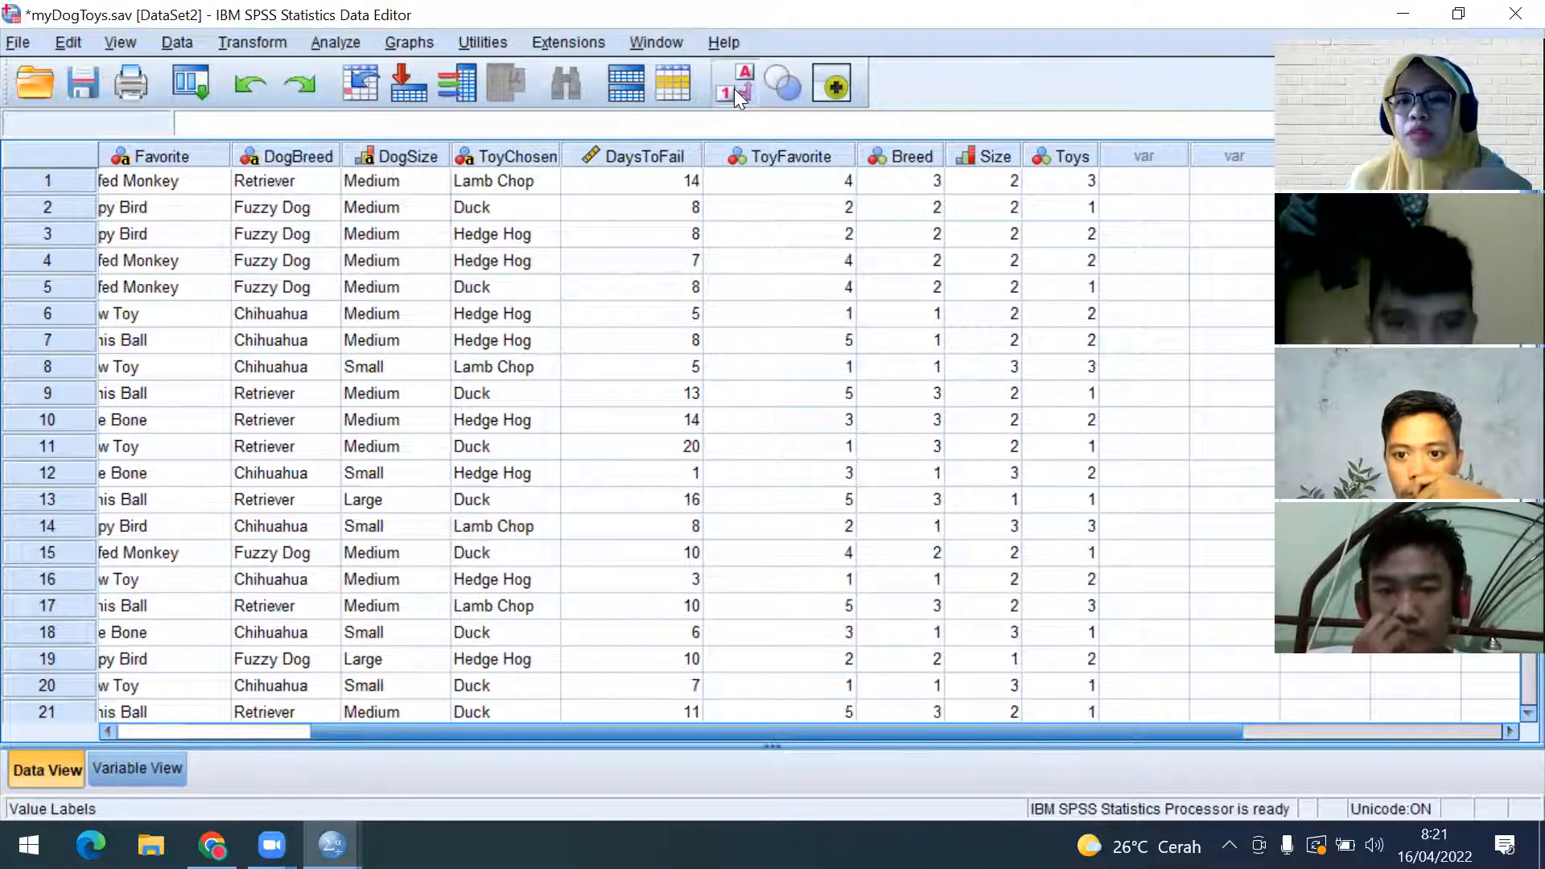
pyautogui.click(734, 89)
pyautogui.click(734, 88)
pyautogui.click(734, 88)
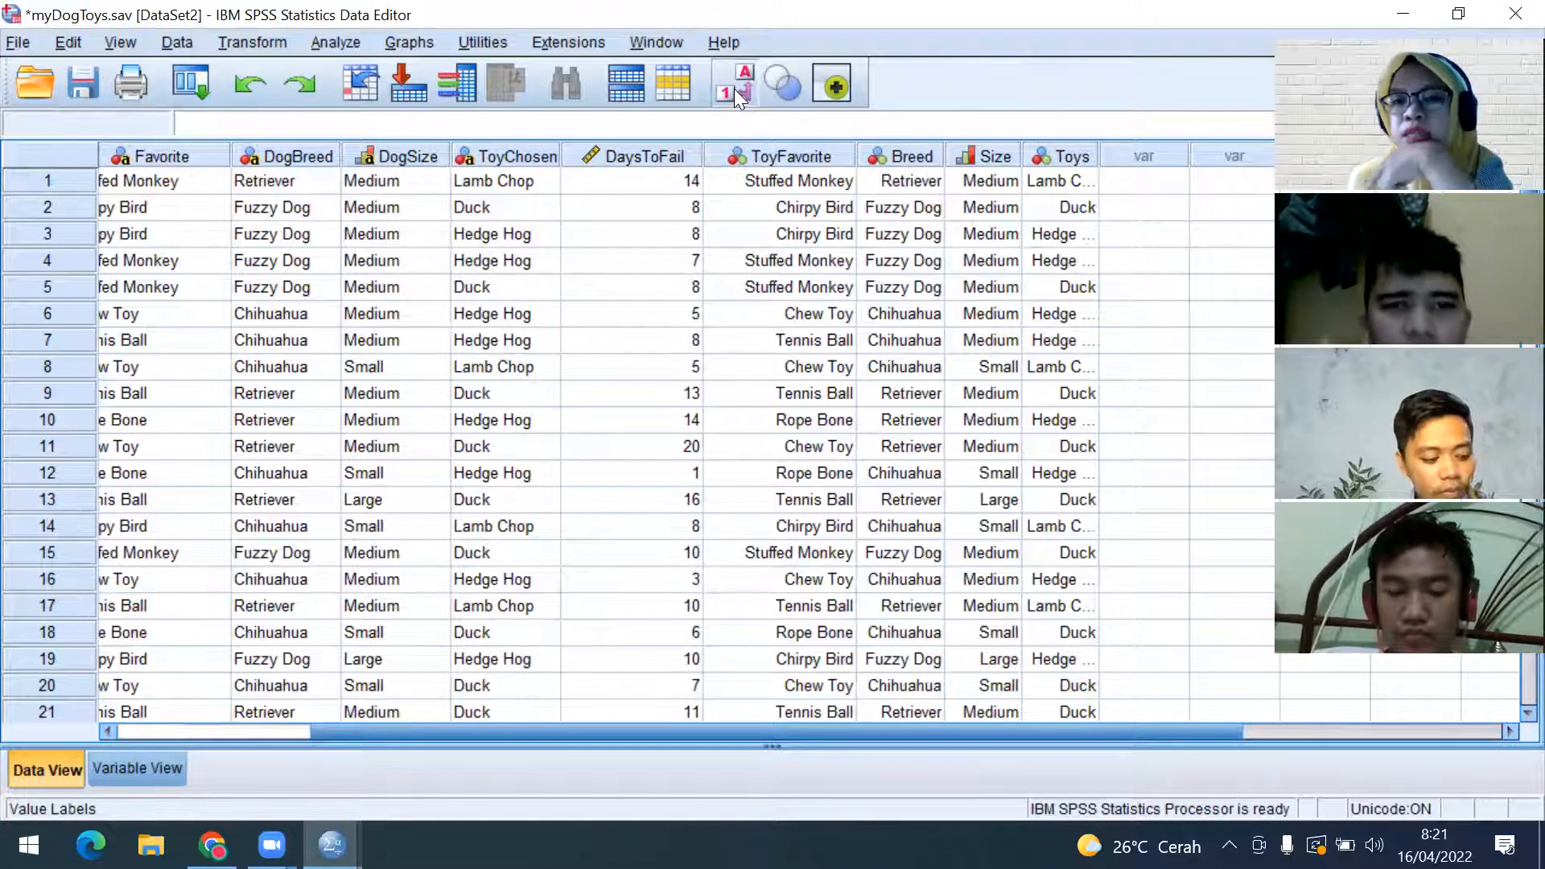
pyautogui.click(734, 88)
pyautogui.click(733, 89)
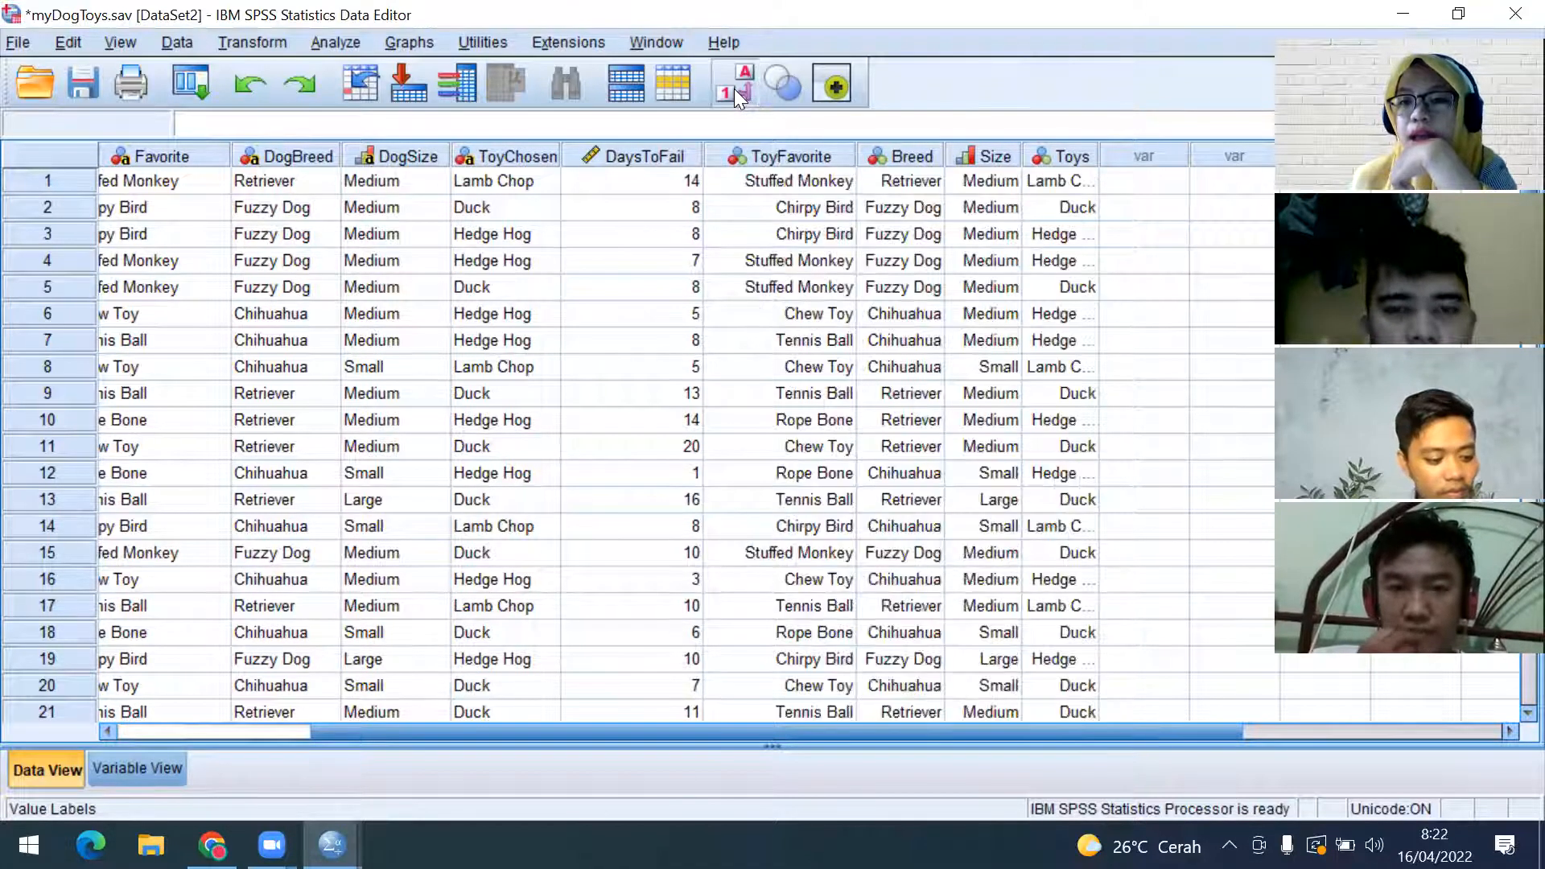
pyautogui.click(734, 88)
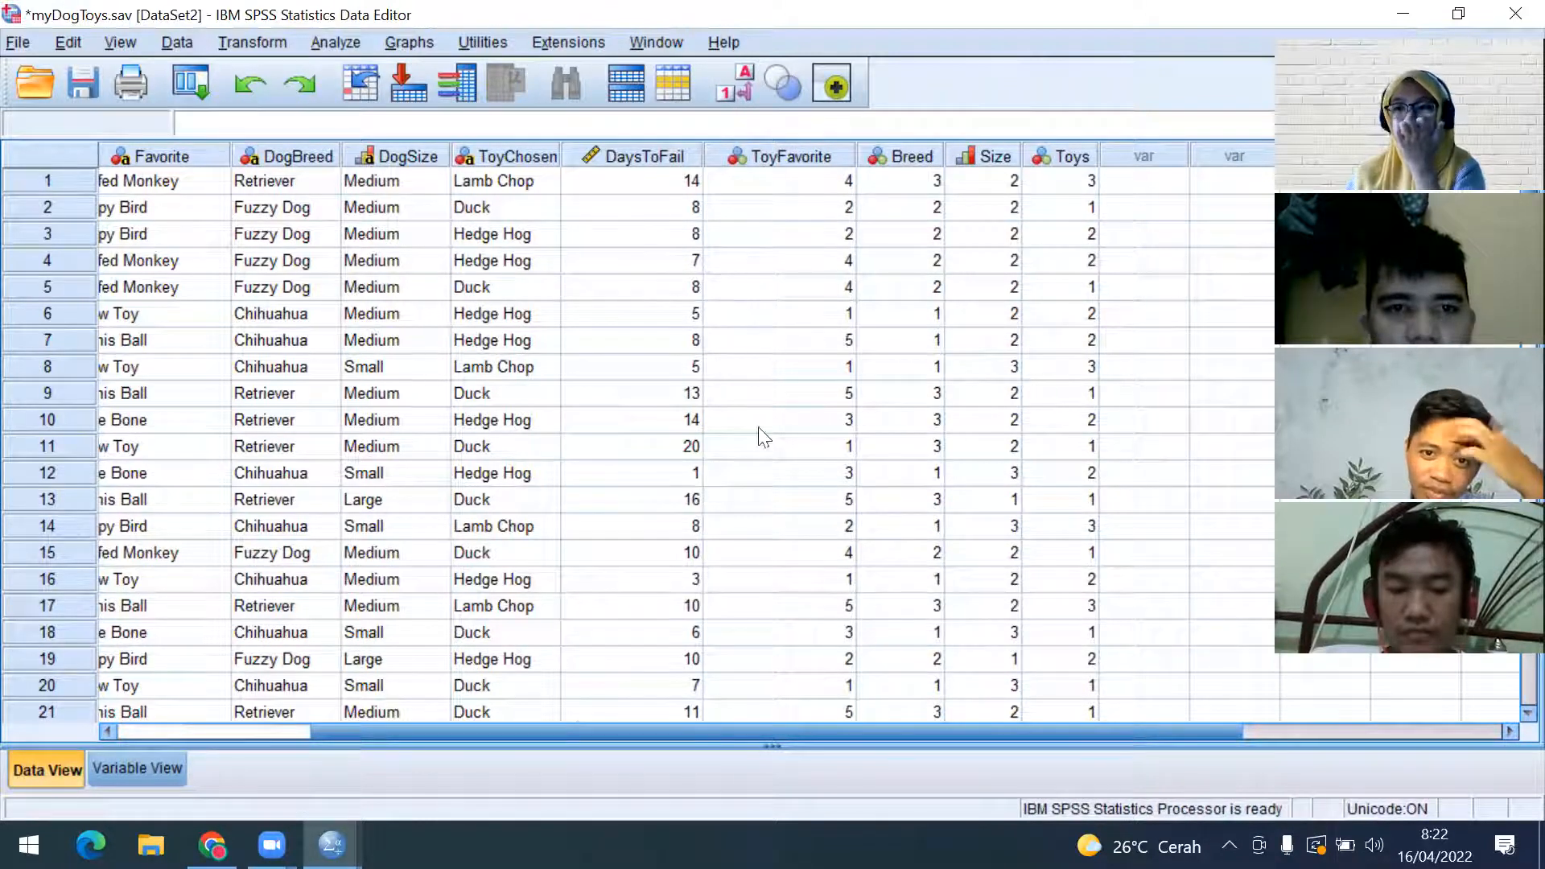
# Compare the variable definitions with the case data for the original and recoded variables, ending on the variable list
pyautogui.click(108, 765)
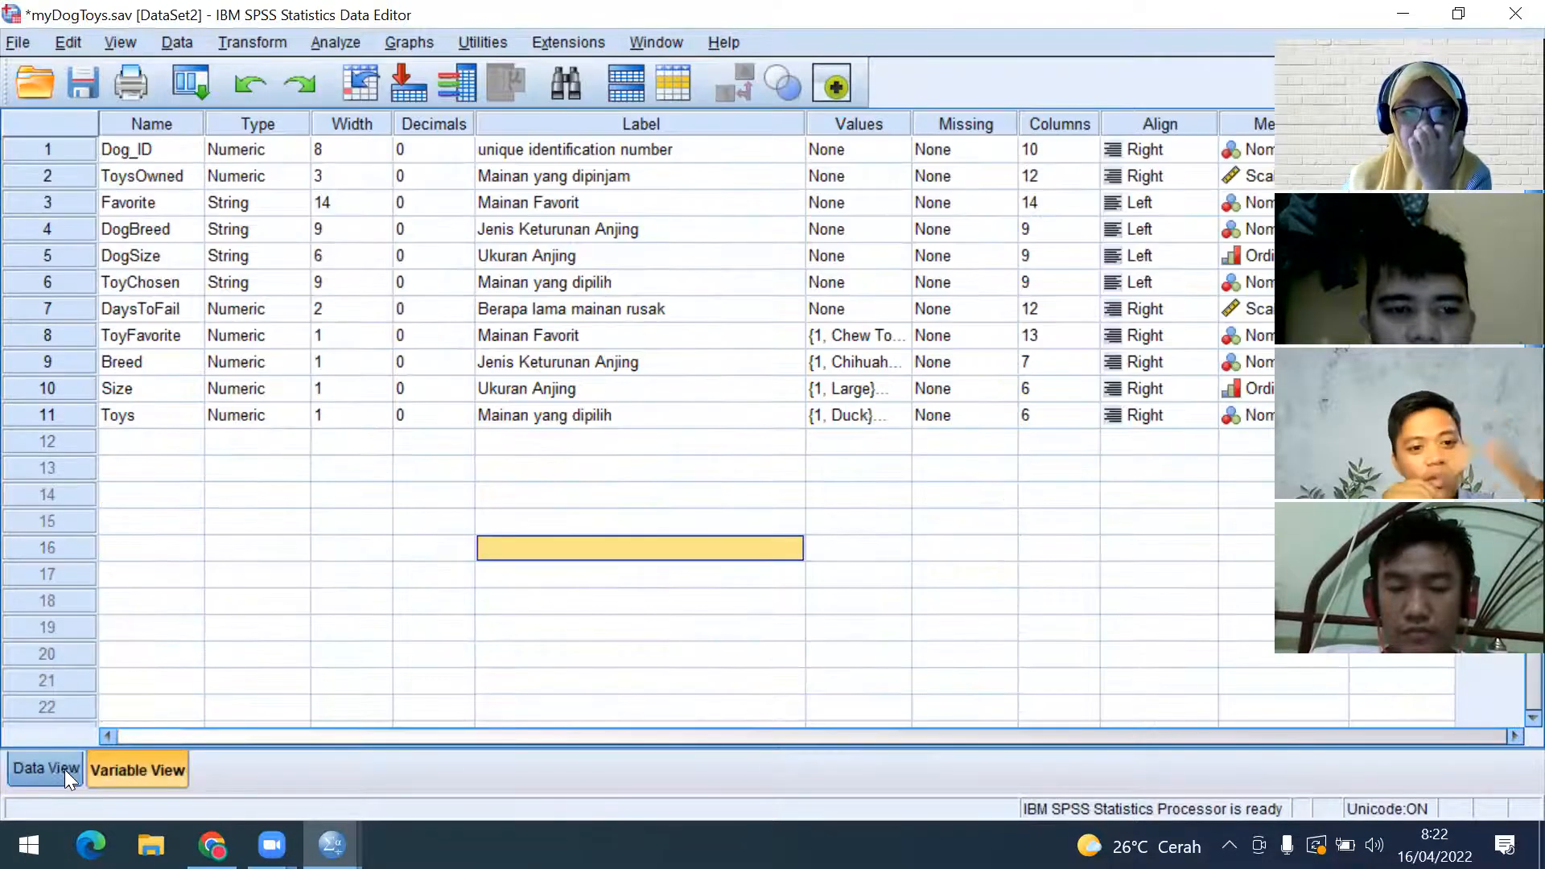
pyautogui.click(63, 770)
pyautogui.click(118, 771)
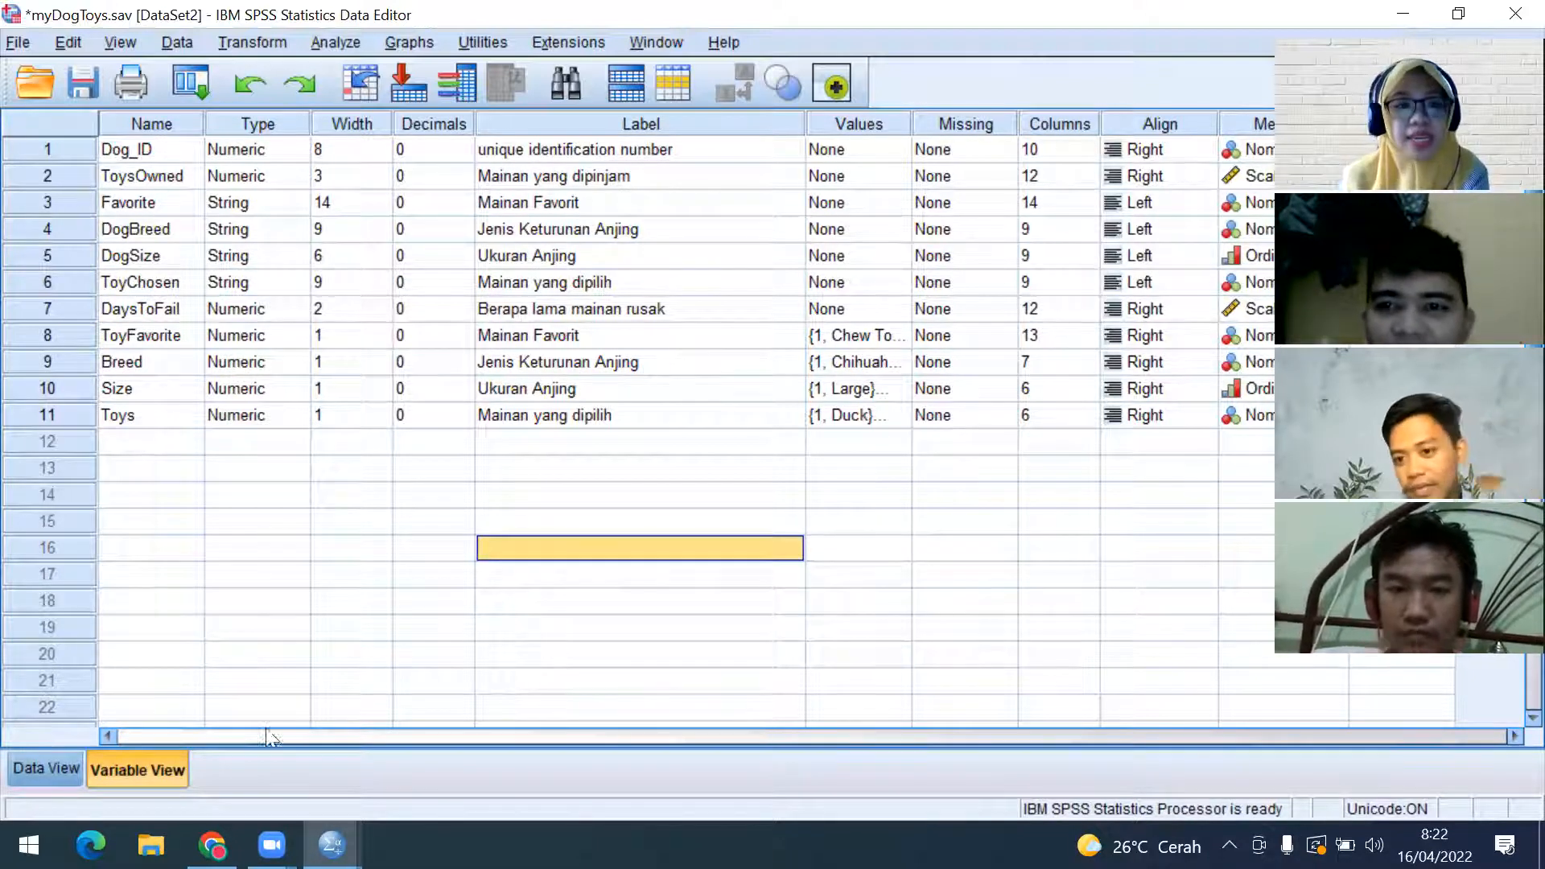
pyautogui.click(21, 780)
pyautogui.moveTo(808, 727); pyautogui.dragTo(276, 758)
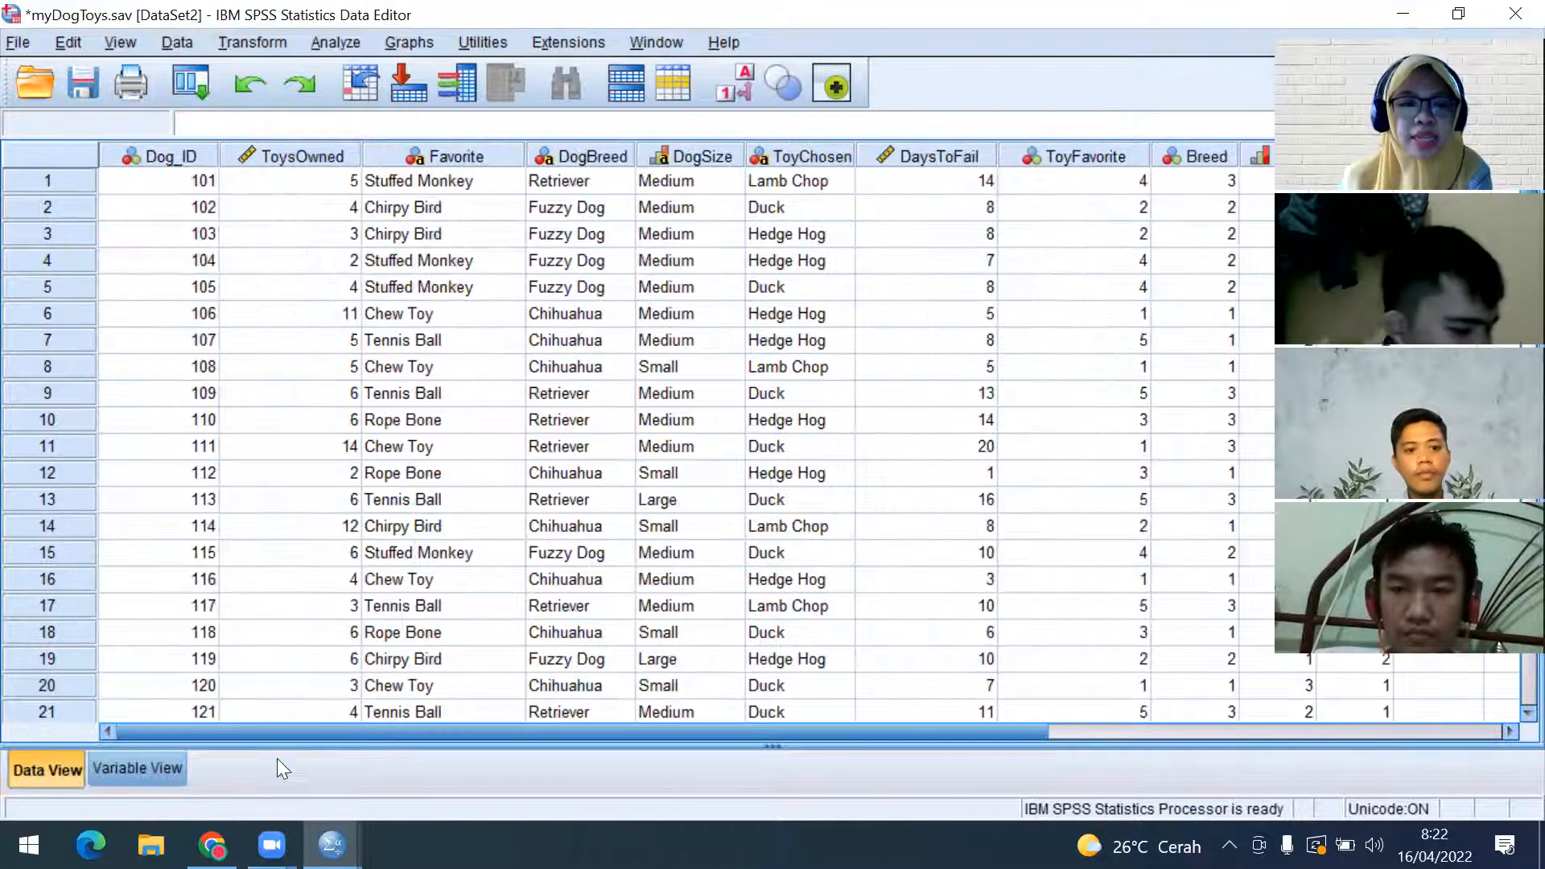
pyautogui.click(139, 769)
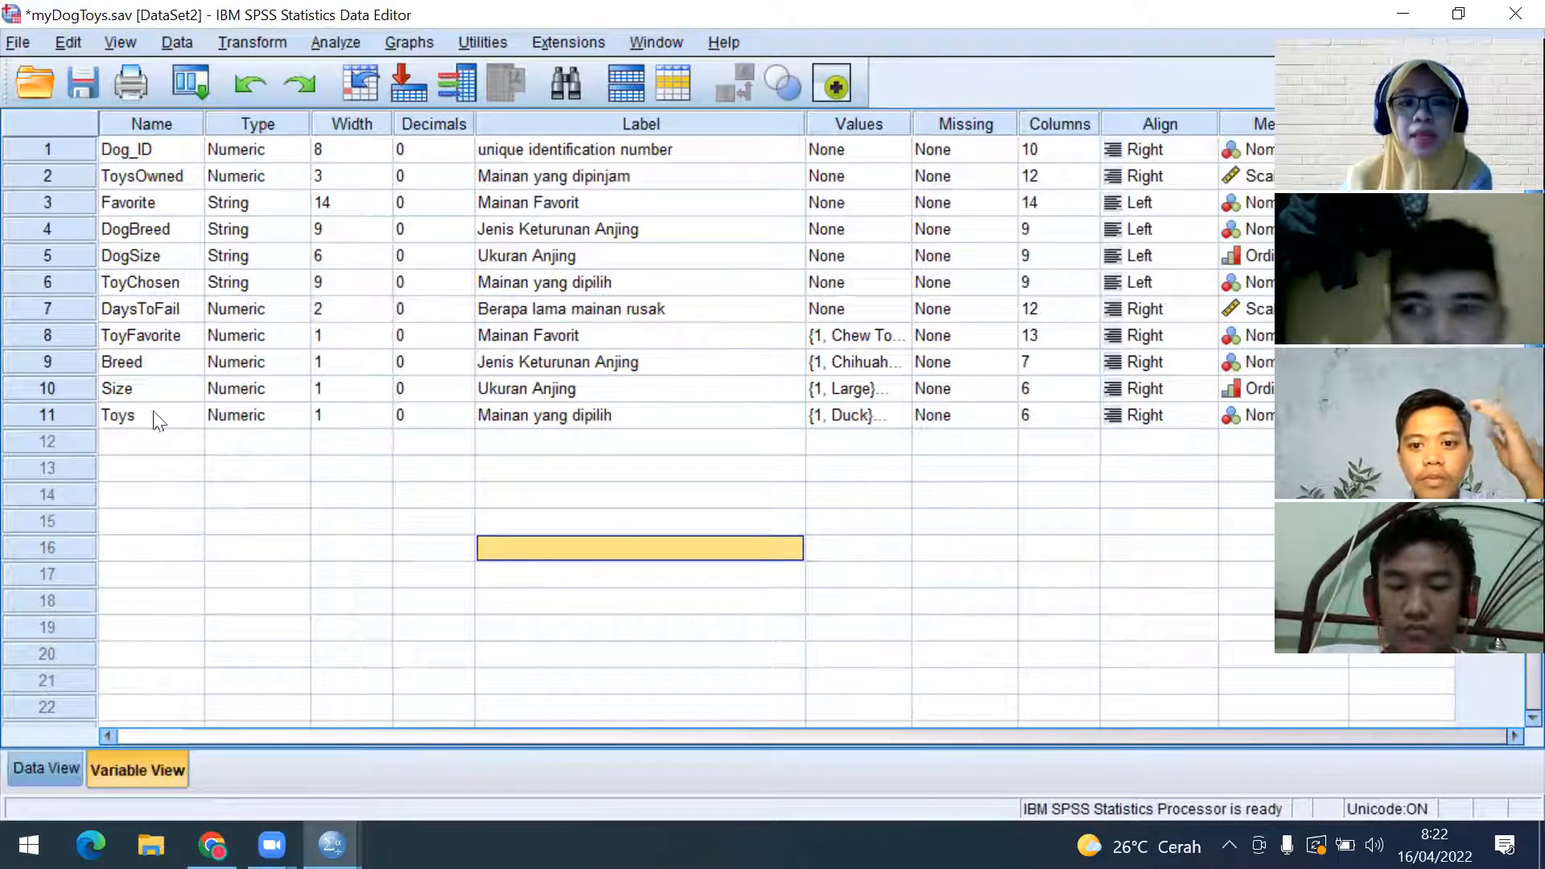
# Select the original string variables Favorite, DogBreed, DogSize and ToyChosen and look through the editing commands available for them
pyautogui.click(32, 203)
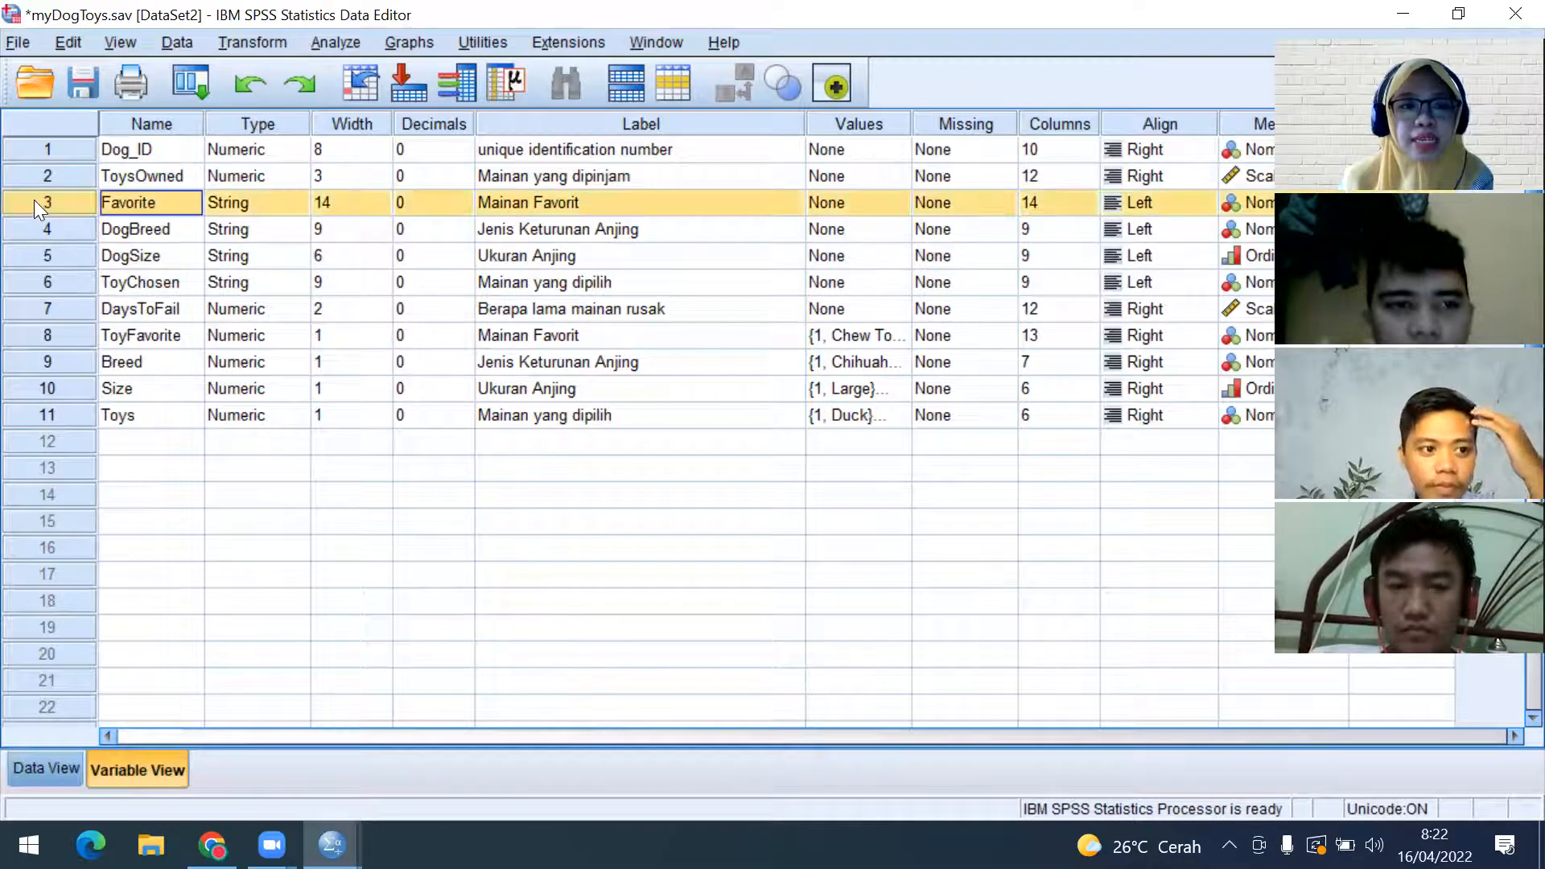
pyautogui.moveTo(36, 199)
pyautogui.mouseDown()
pyautogui.moveTo(48, 256)
pyautogui.moveTo(47, 218)
pyautogui.mouseUp()
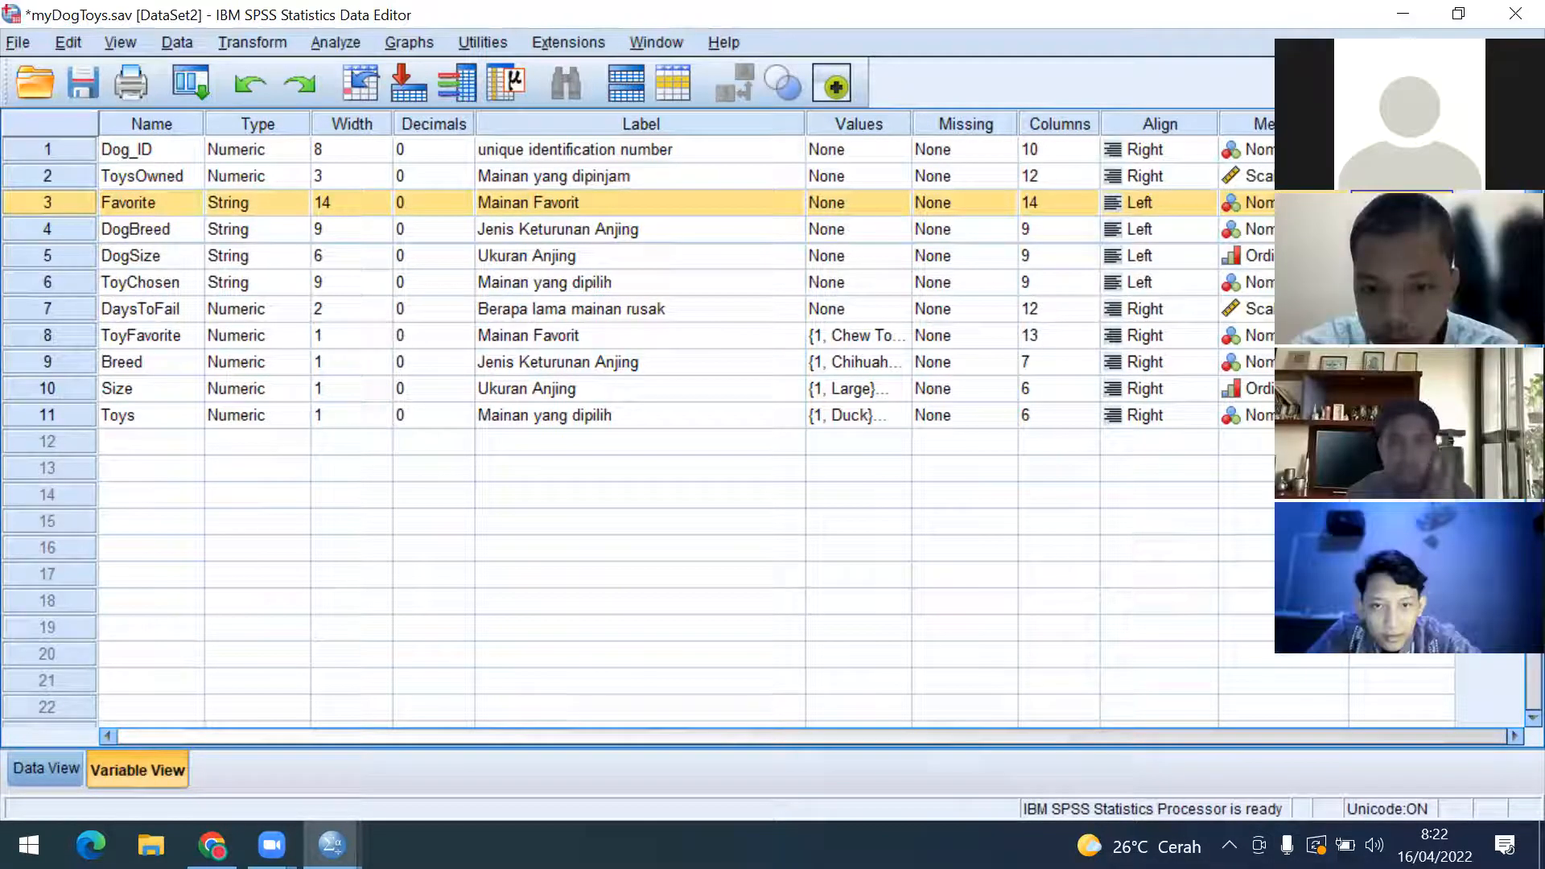
pyautogui.click(48, 770)
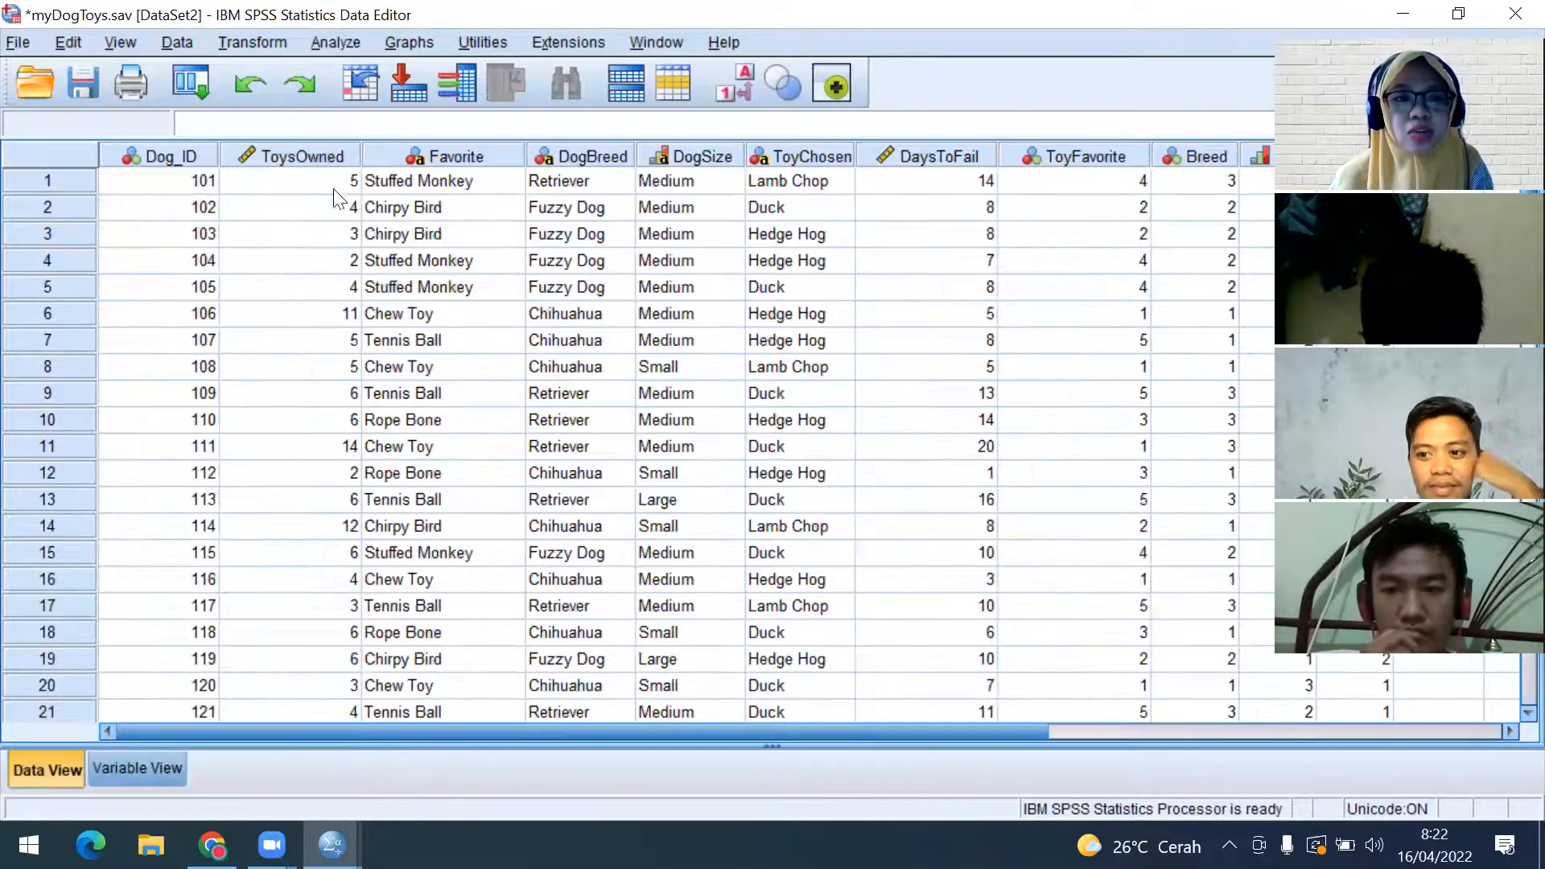
pyautogui.click(137, 768)
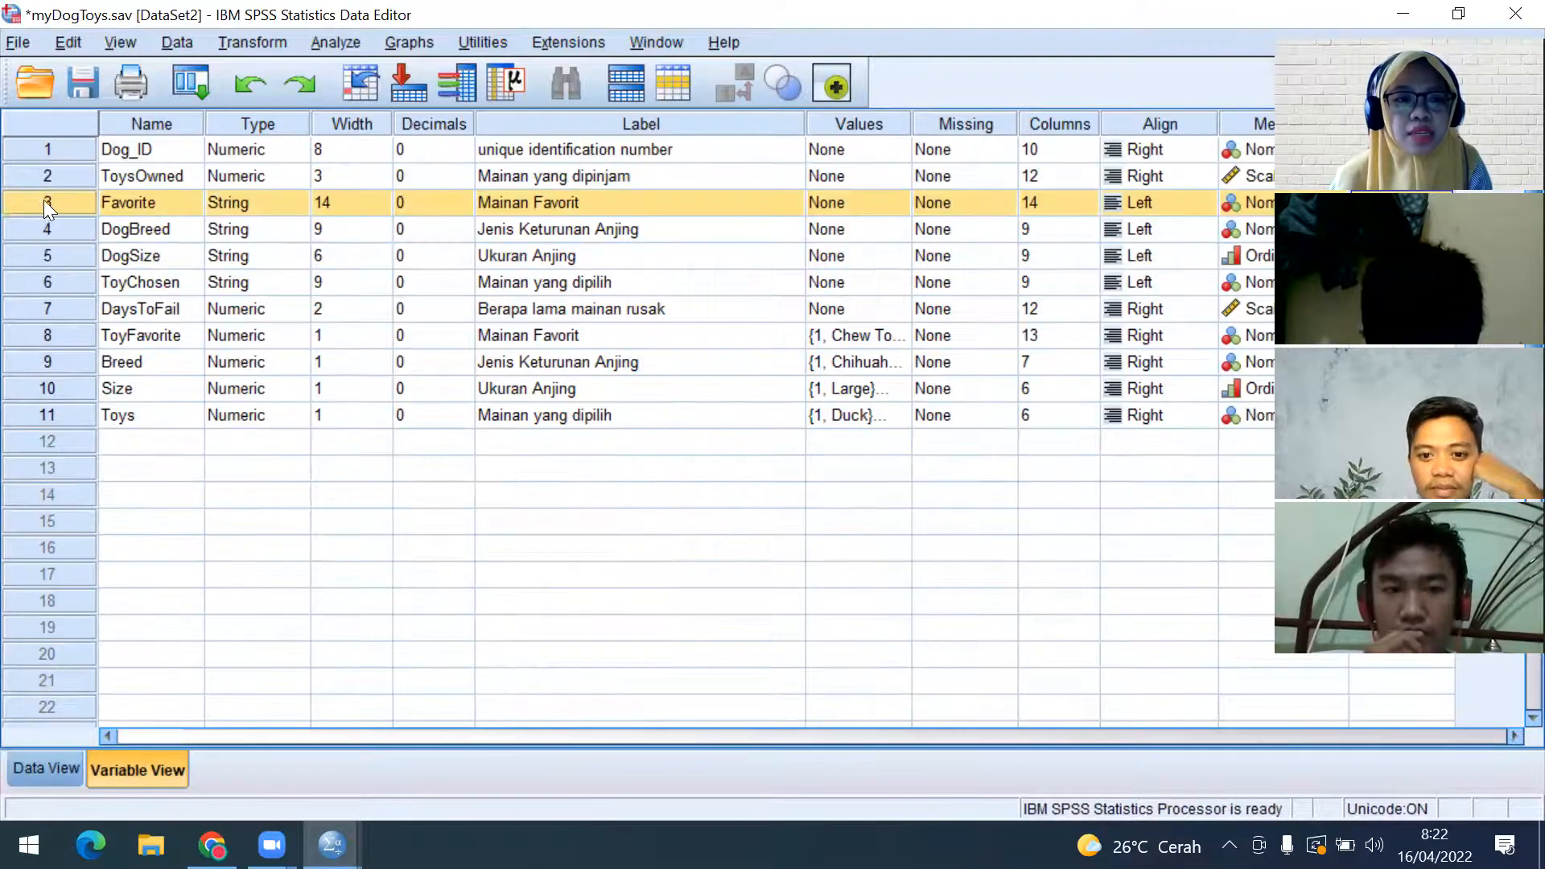
pyautogui.hotkey('shift', 'Down')
pyautogui.hotkey('shift', 'Down')
pyautogui.hotkey('shift', 'Down')
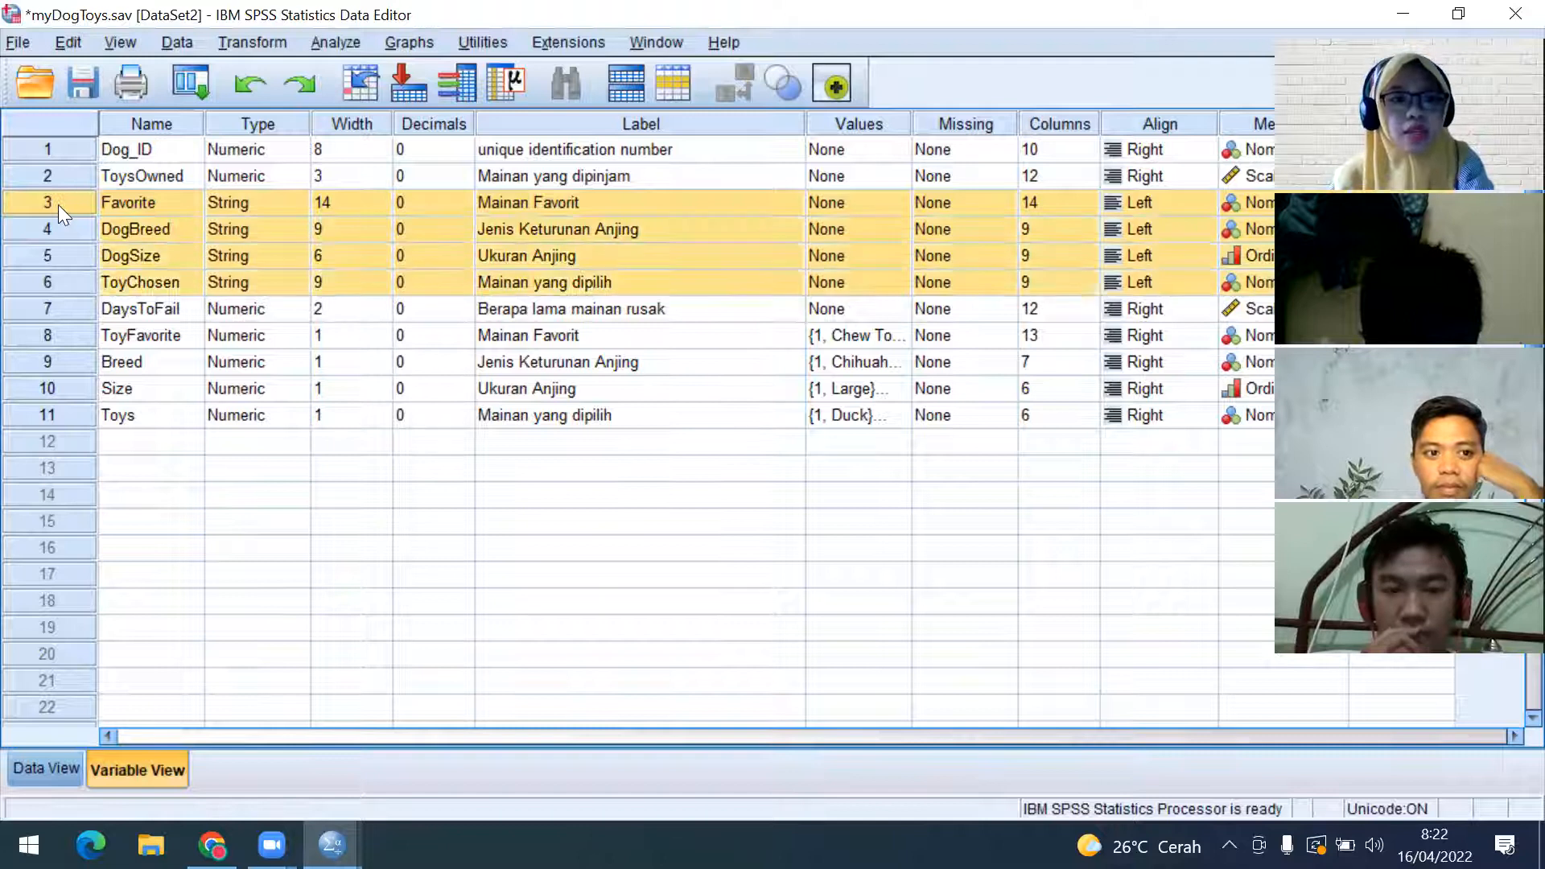
pyautogui.click(78, 42)
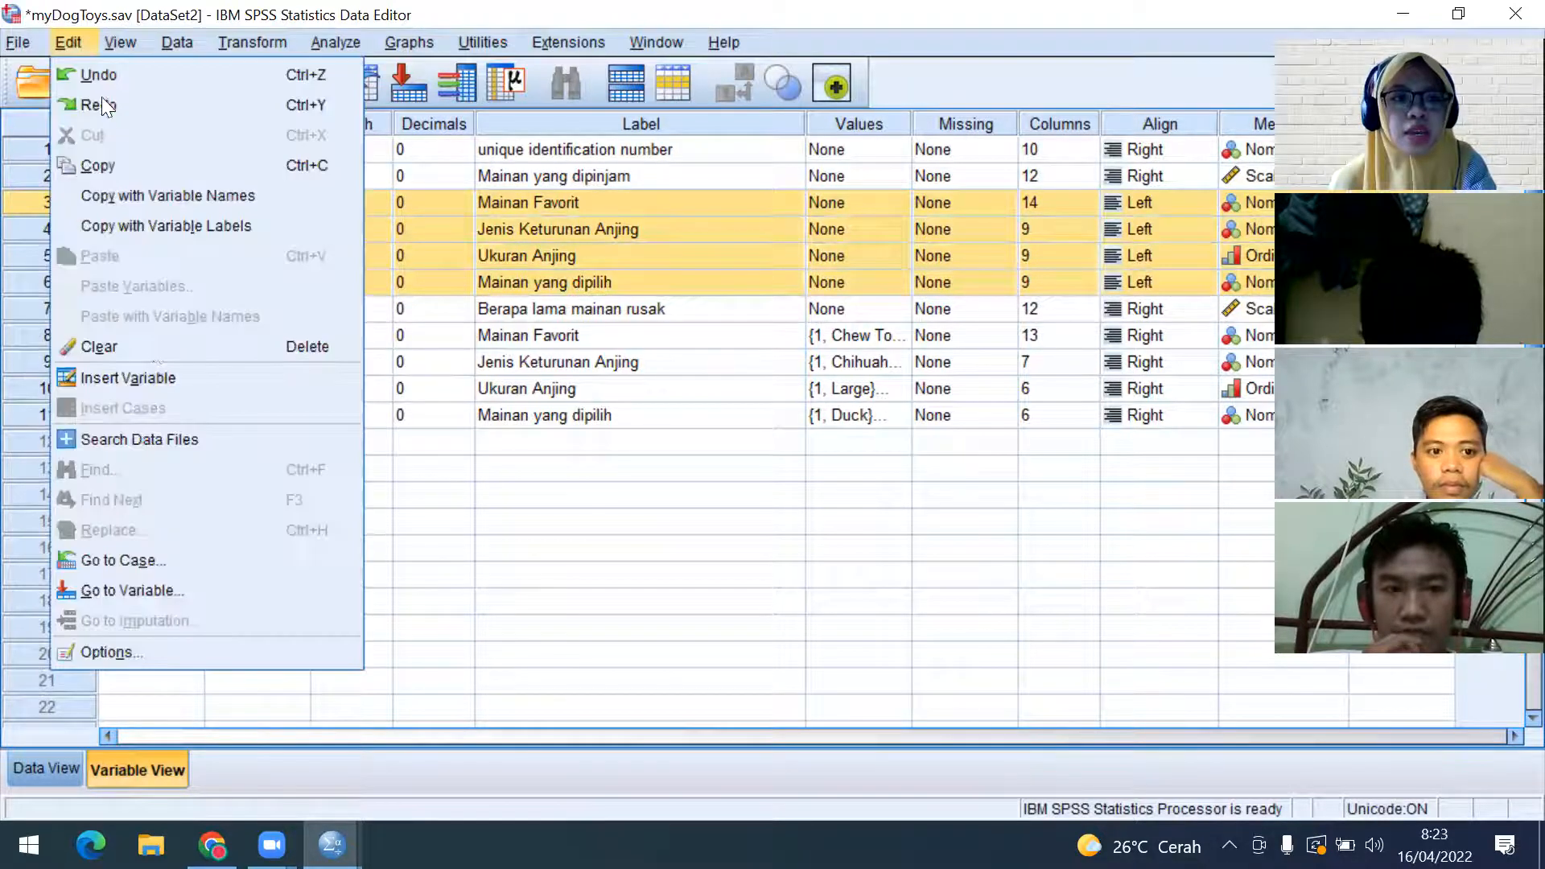
pyautogui.click(498, 486)
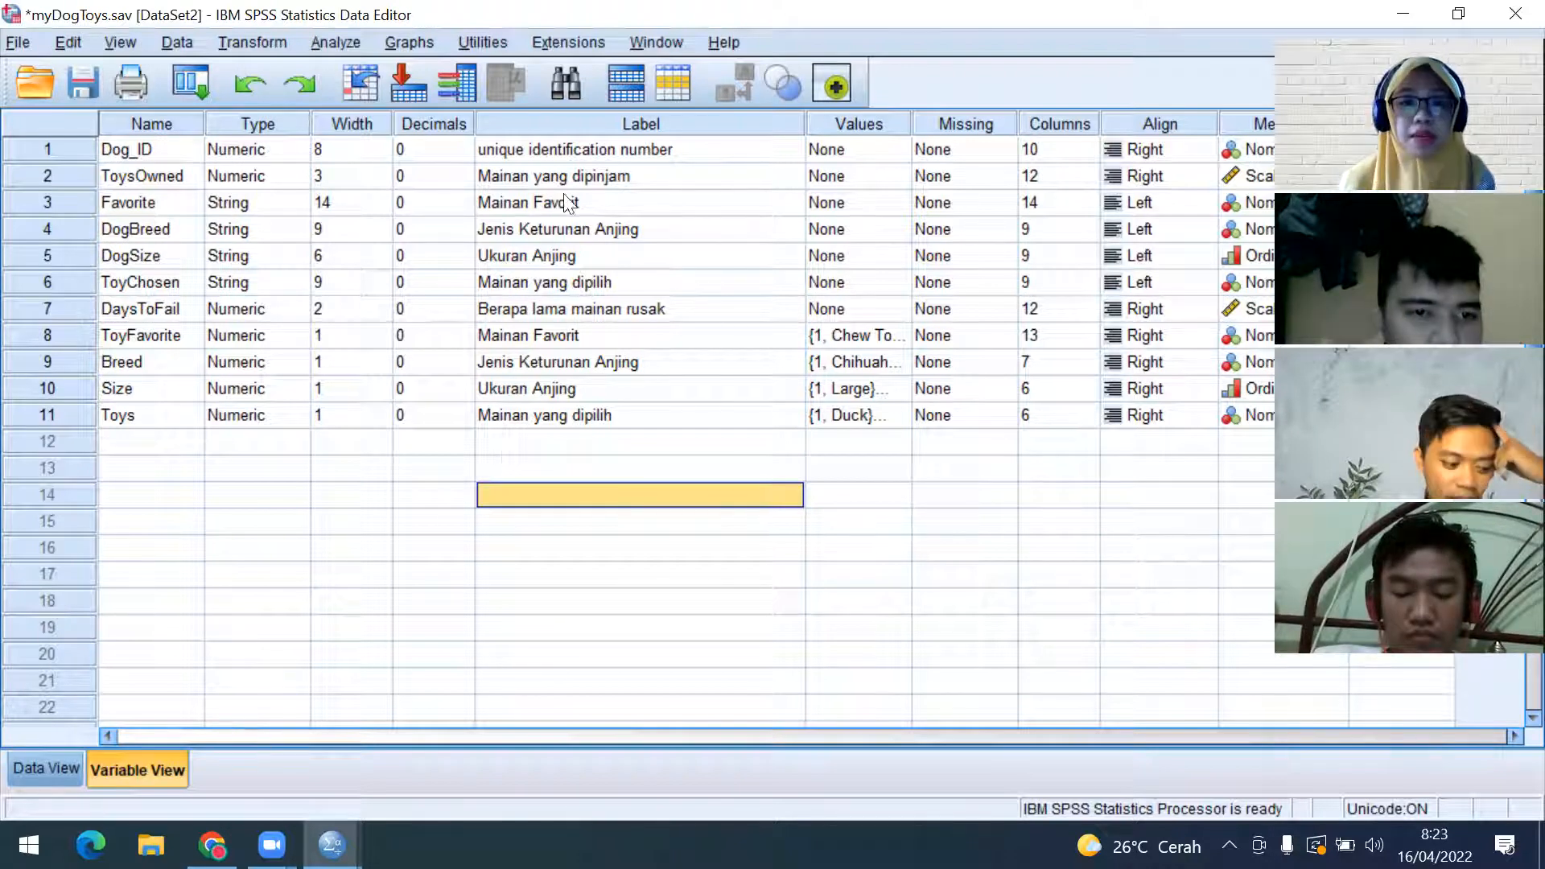
# Start defining a new variable set and enter Dog Toy Analysis as its name
pyautogui.click(483, 42)
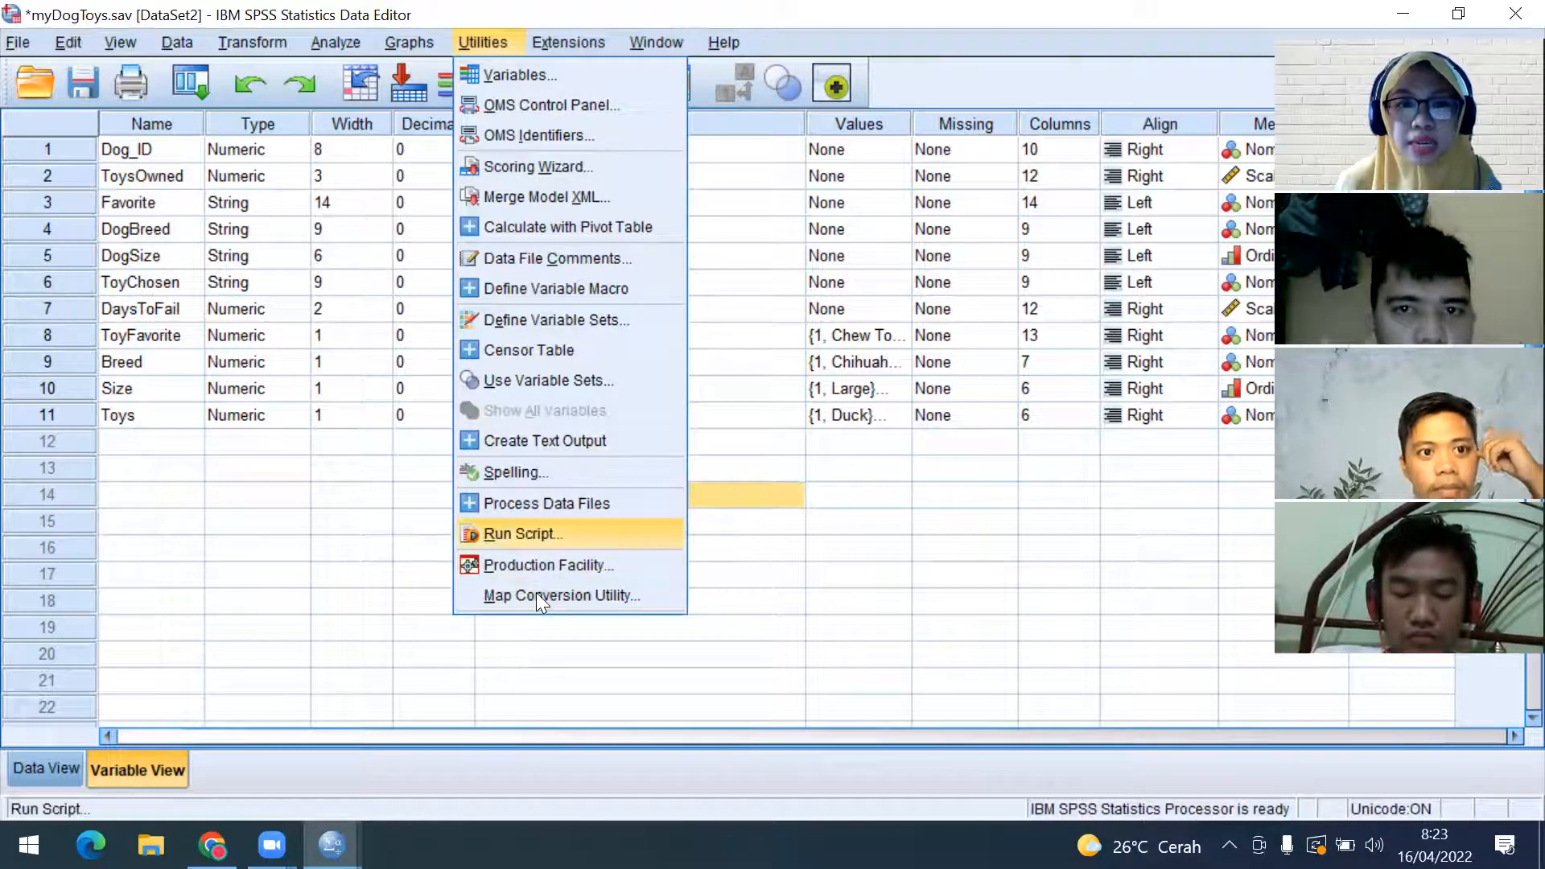
pyautogui.click(566, 335)
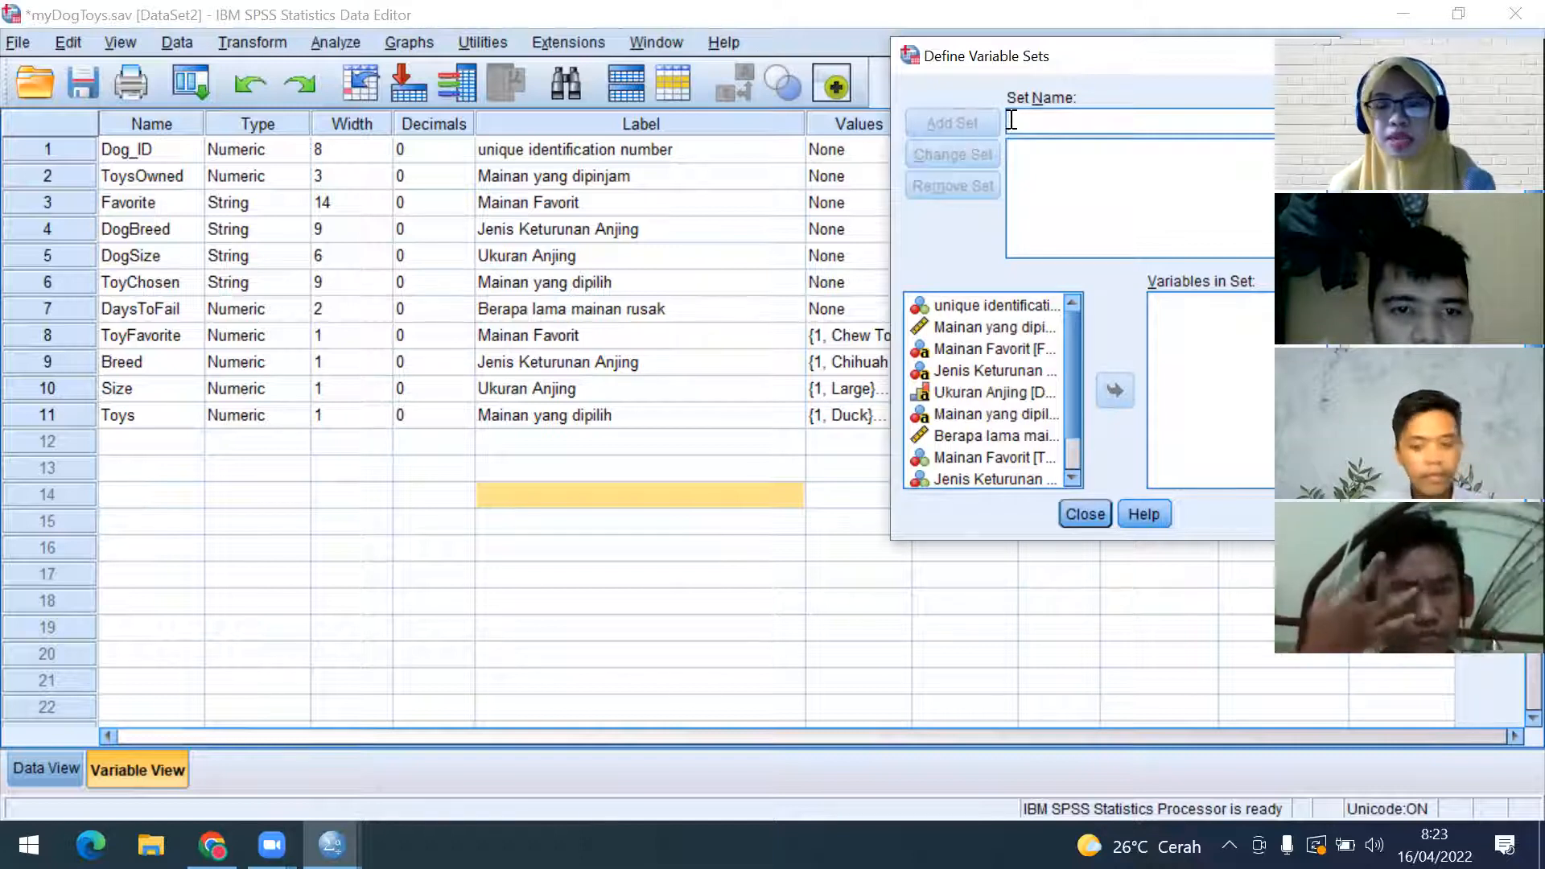
pyautogui.write('Dog Toy')
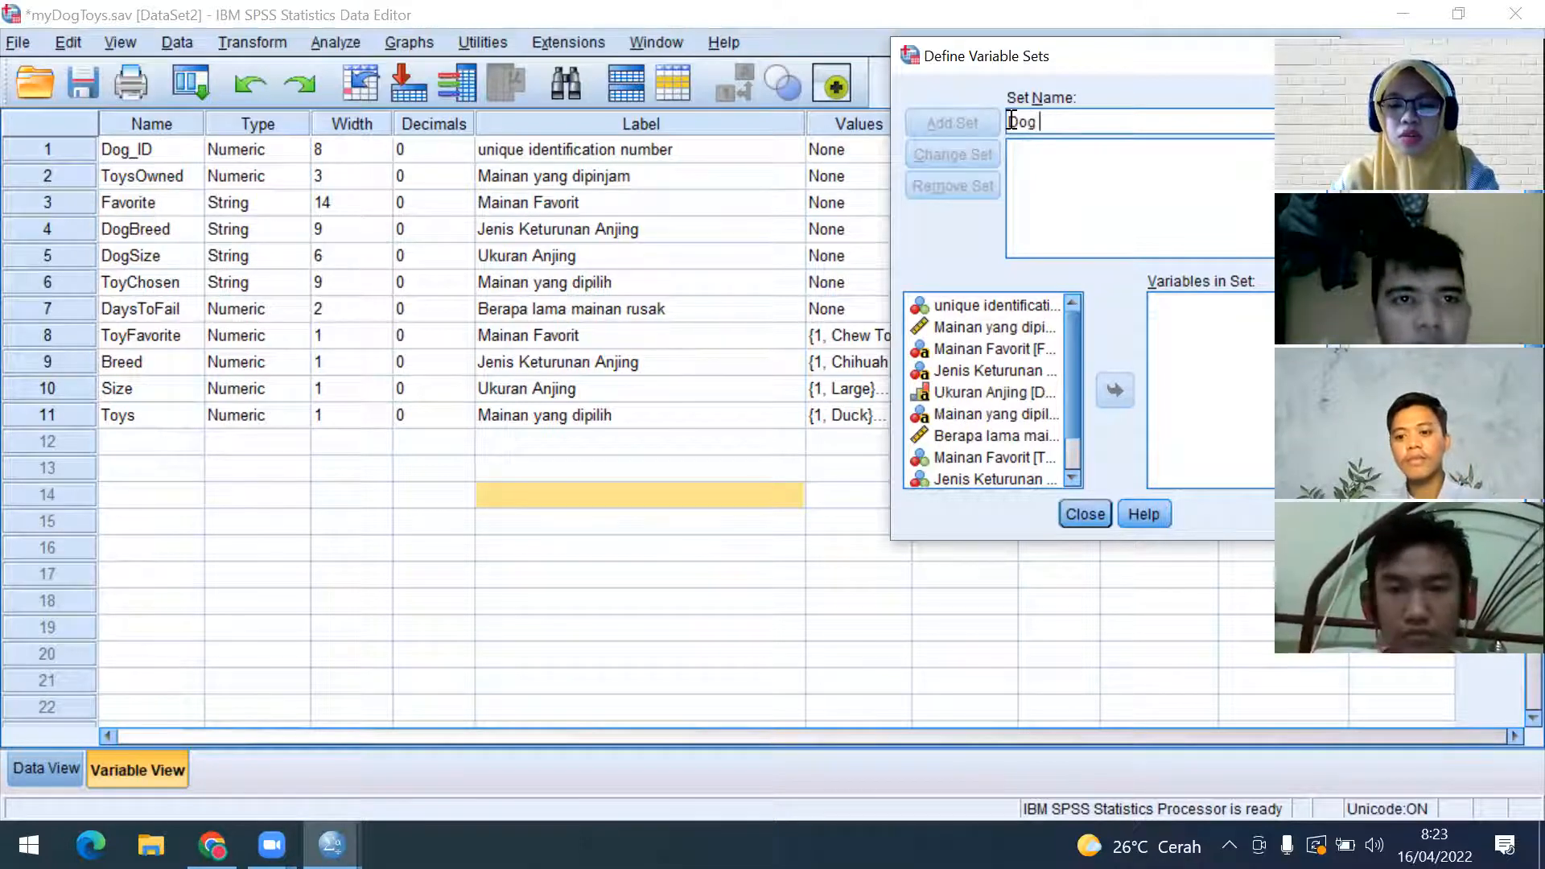
pyautogui.press('BackSpace')
pyautogui.press('BackSpace')
pyautogui.write('Tyo')
pyautogui.press('BackSpace')
pyautogui.press('BackSpace')
pyautogui.write('oy Analysis')
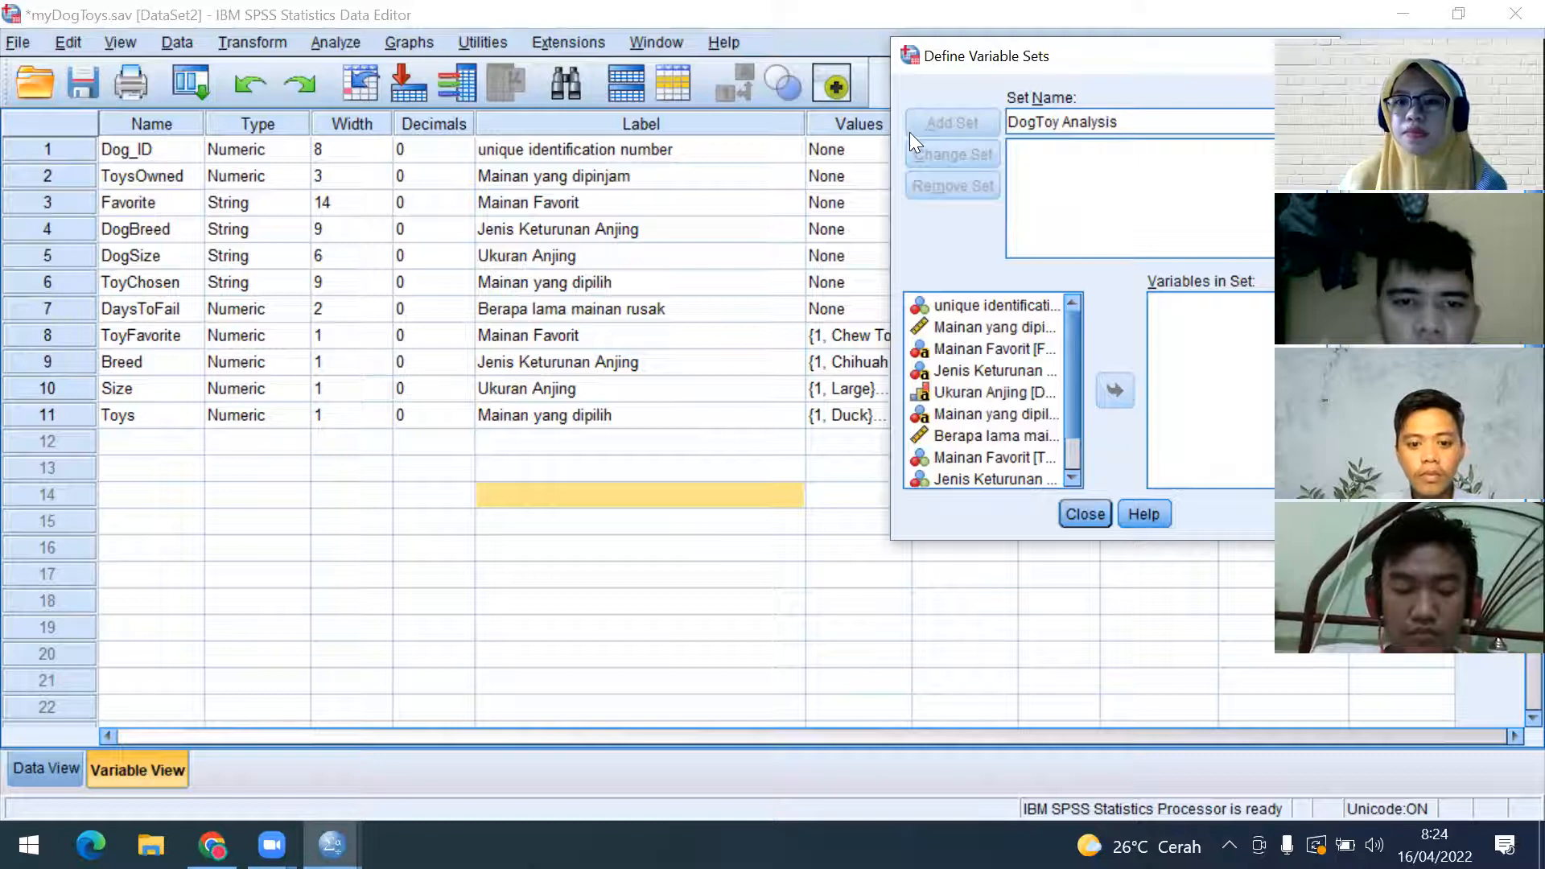
pyautogui.click(1062, 122)
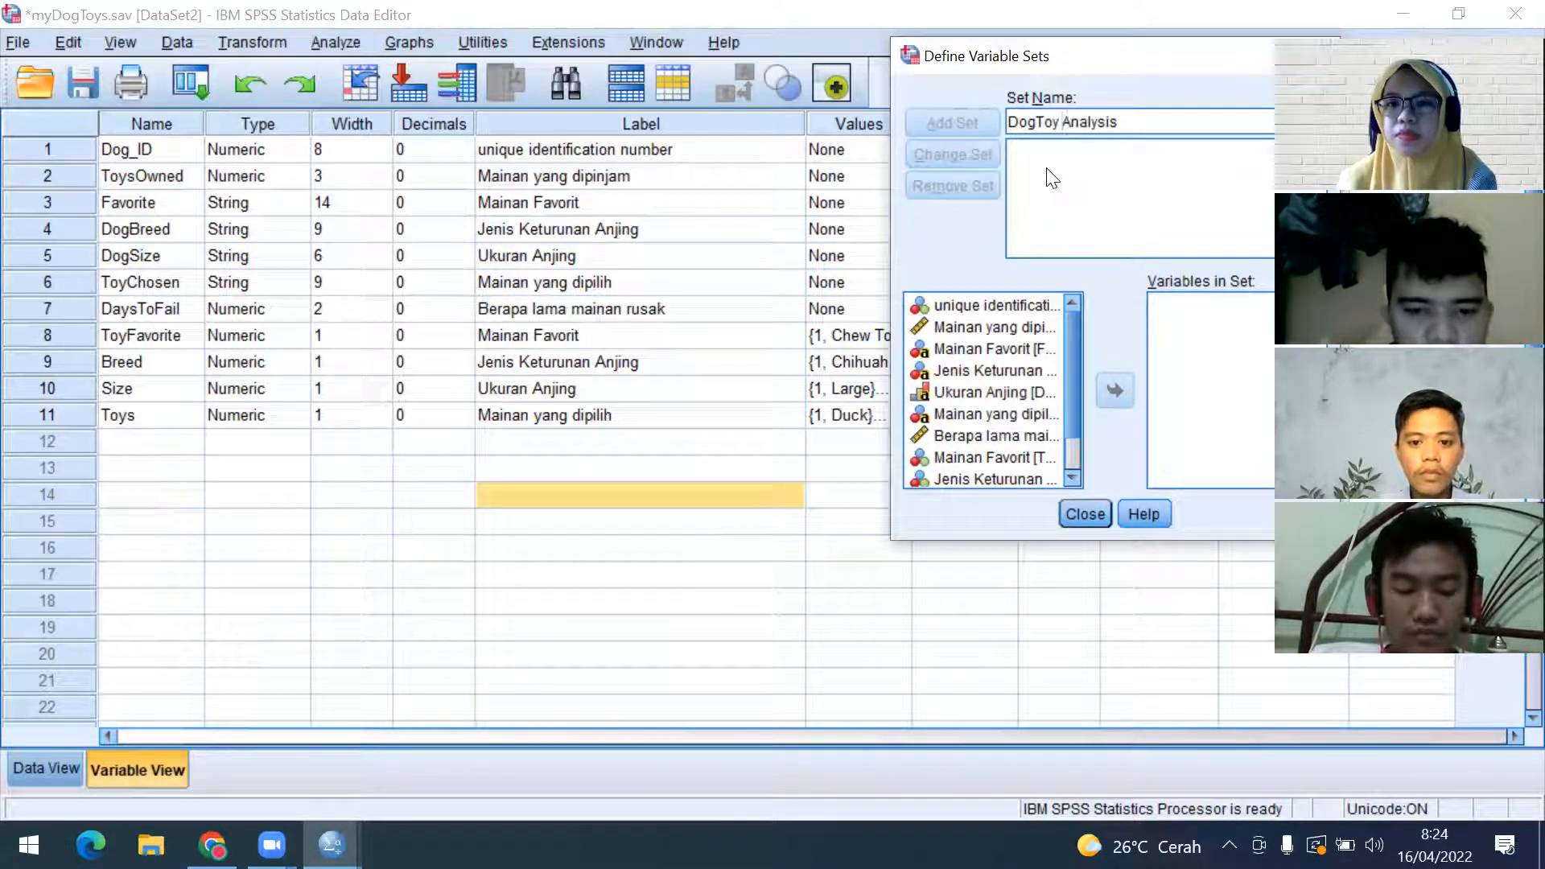
pyautogui.tripleClick(1122, 122)
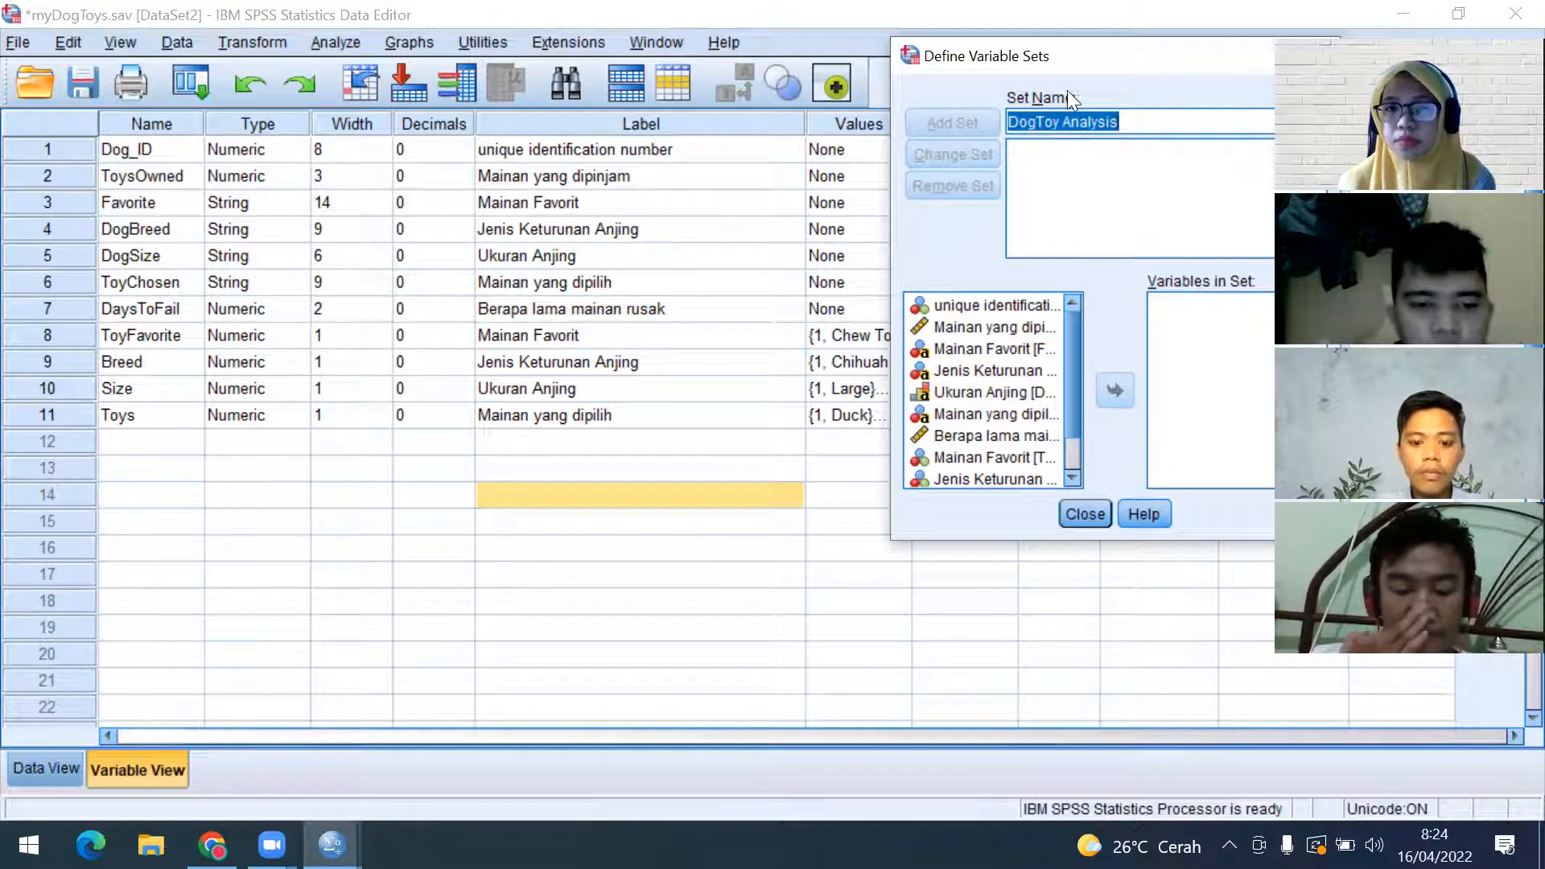
pyautogui.click(1036, 126)
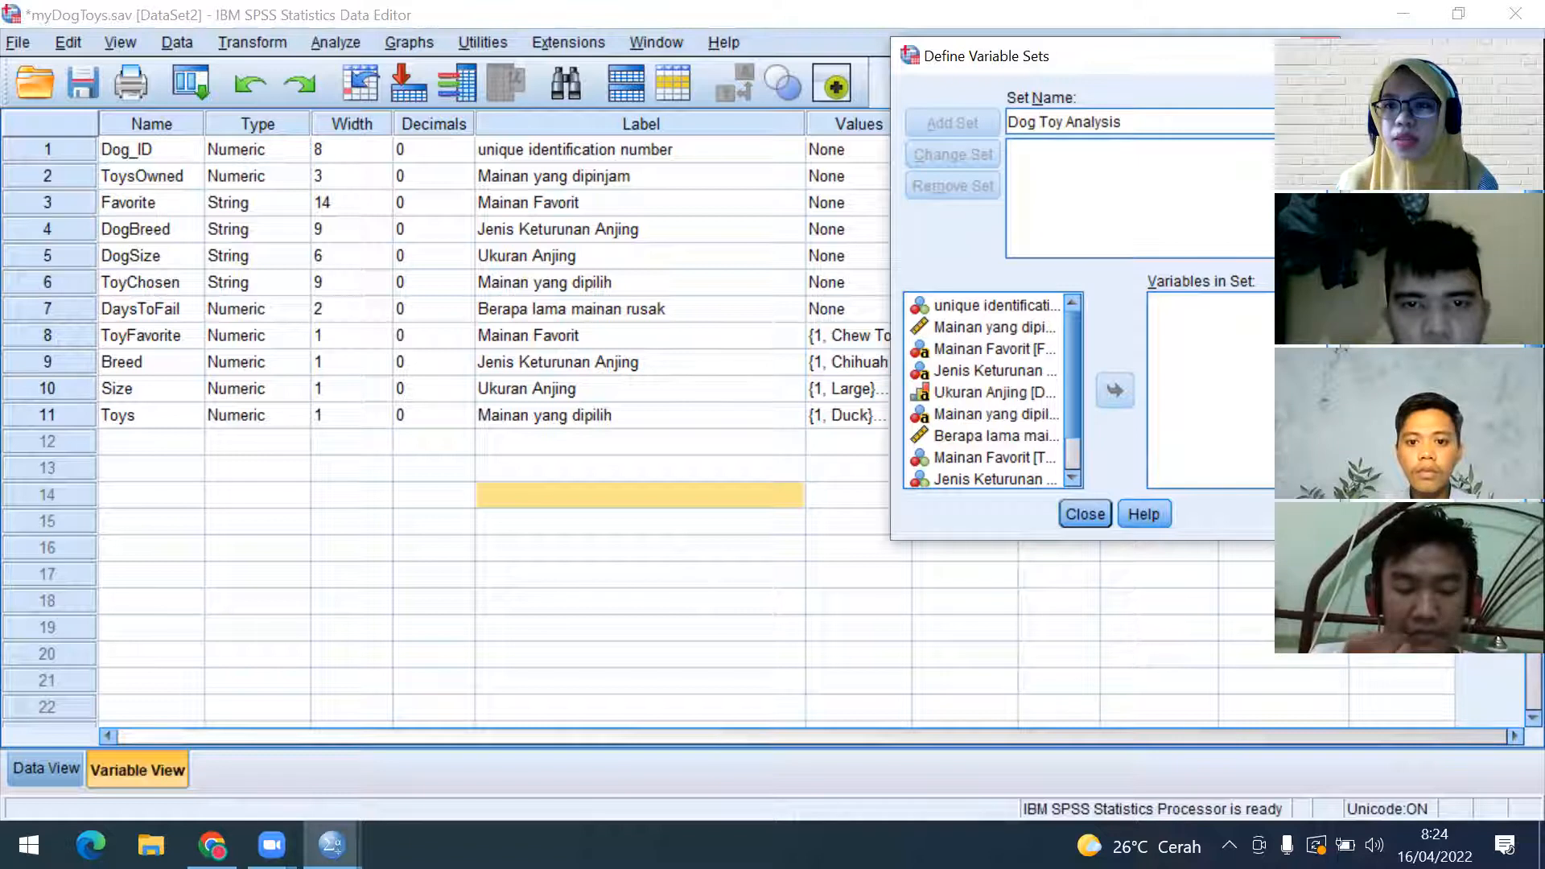
pyautogui.click(485, 274)
pyautogui.click(127, 148)
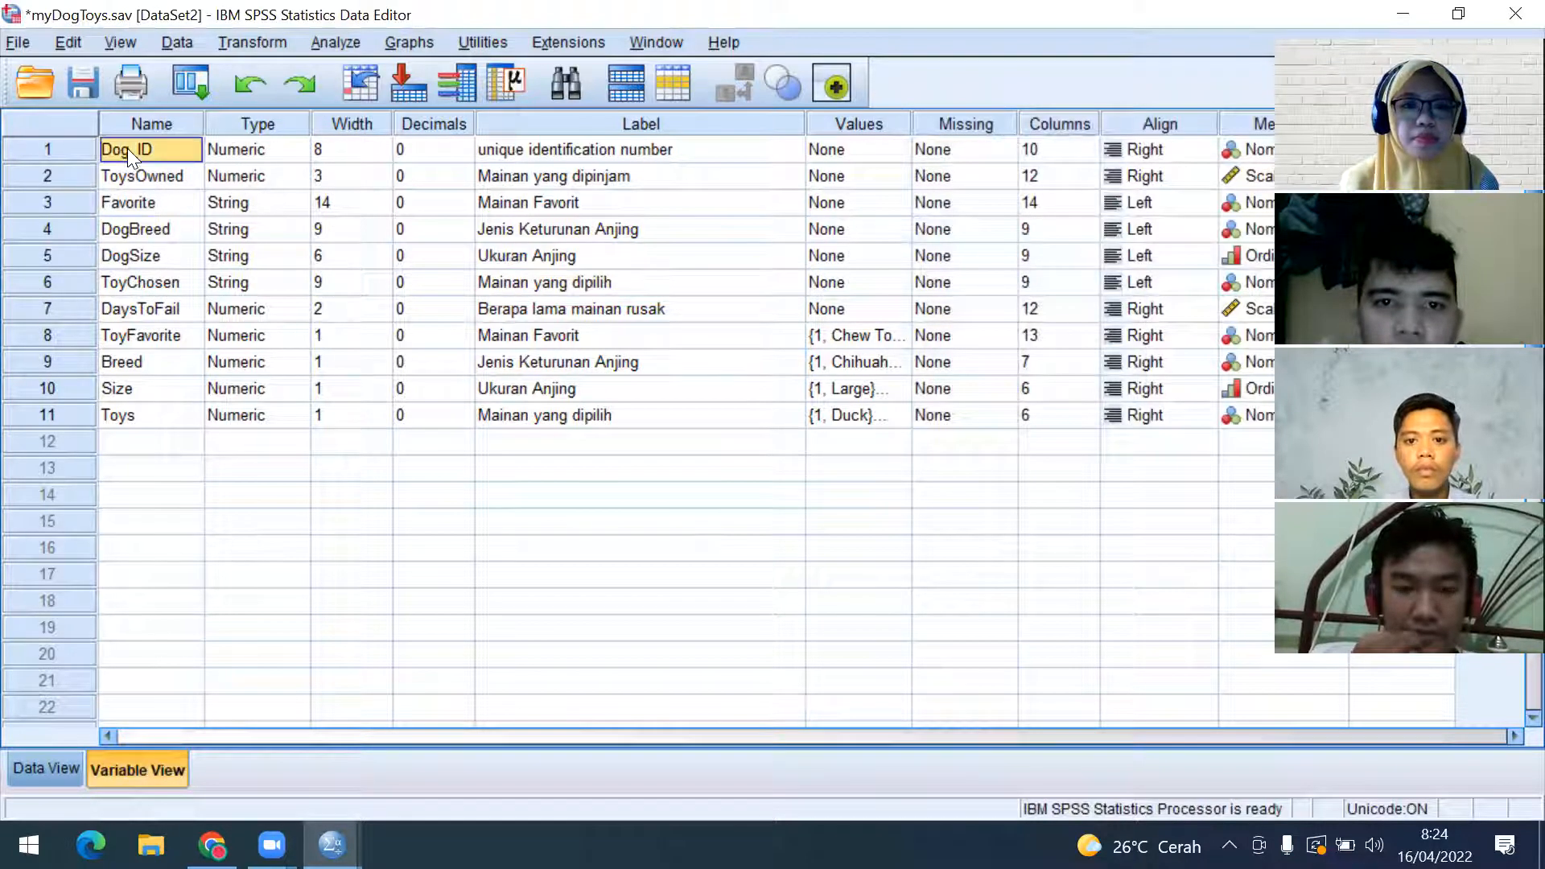
pyautogui.click(418, 454)
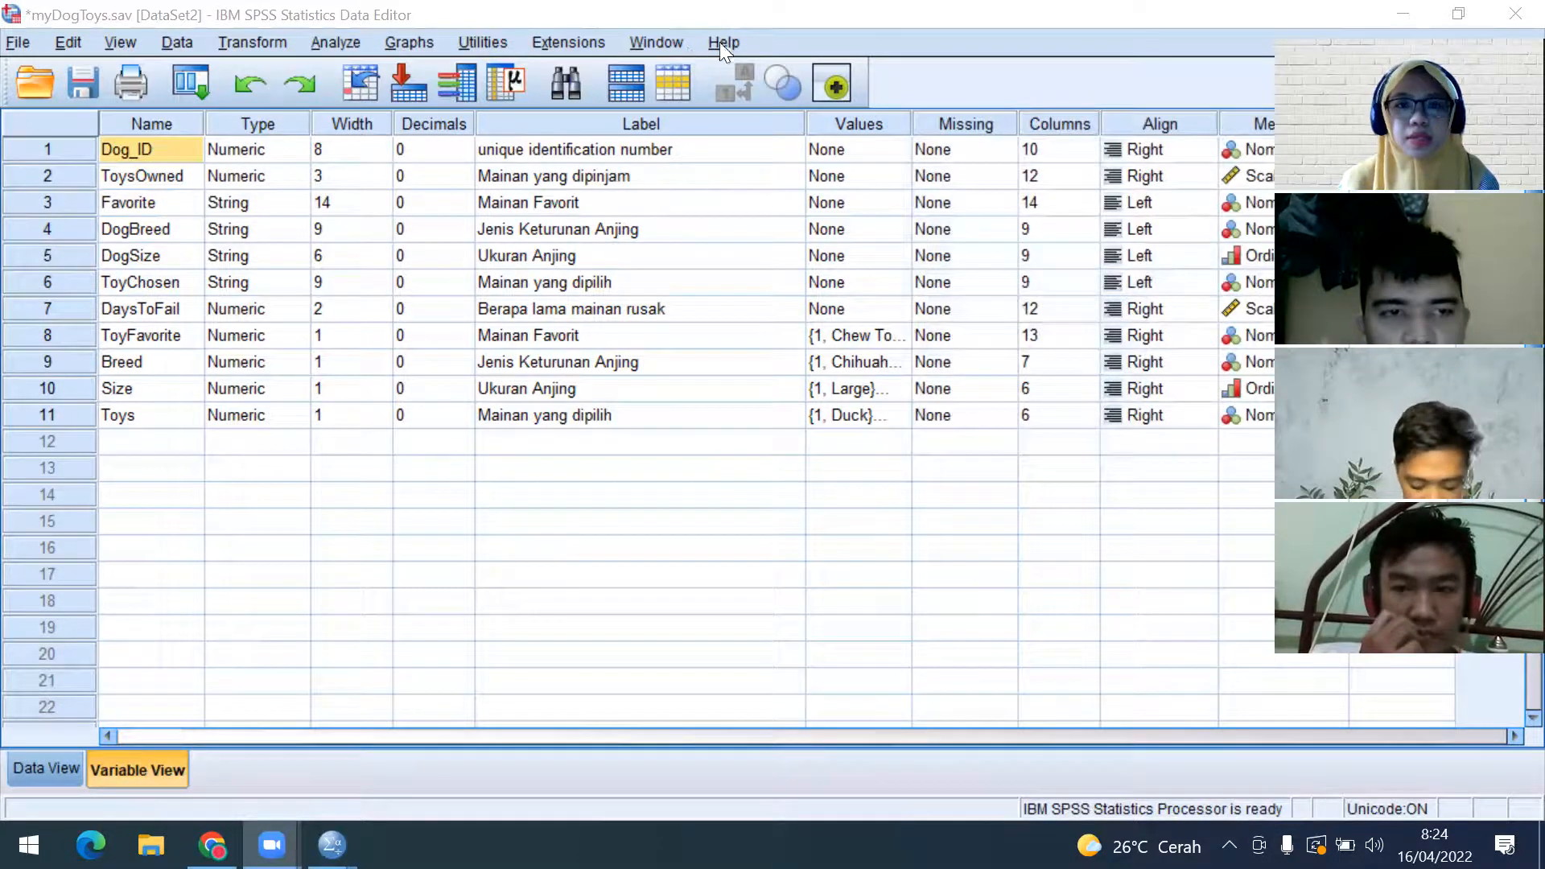
pyautogui.click(354, 256)
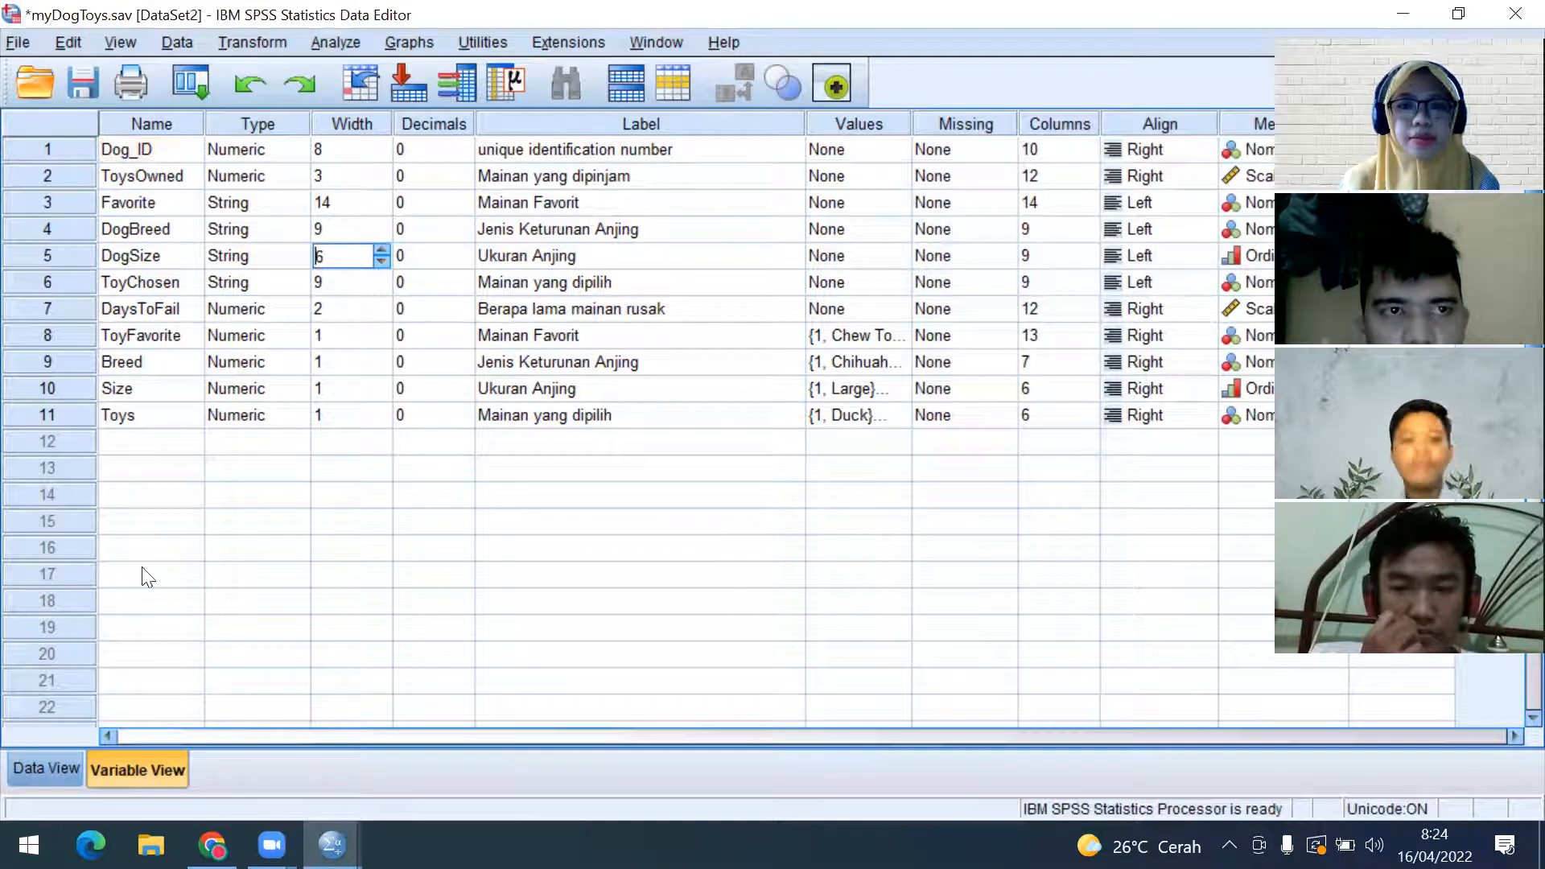
pyautogui.click(21, 769)
pyautogui.click(138, 770)
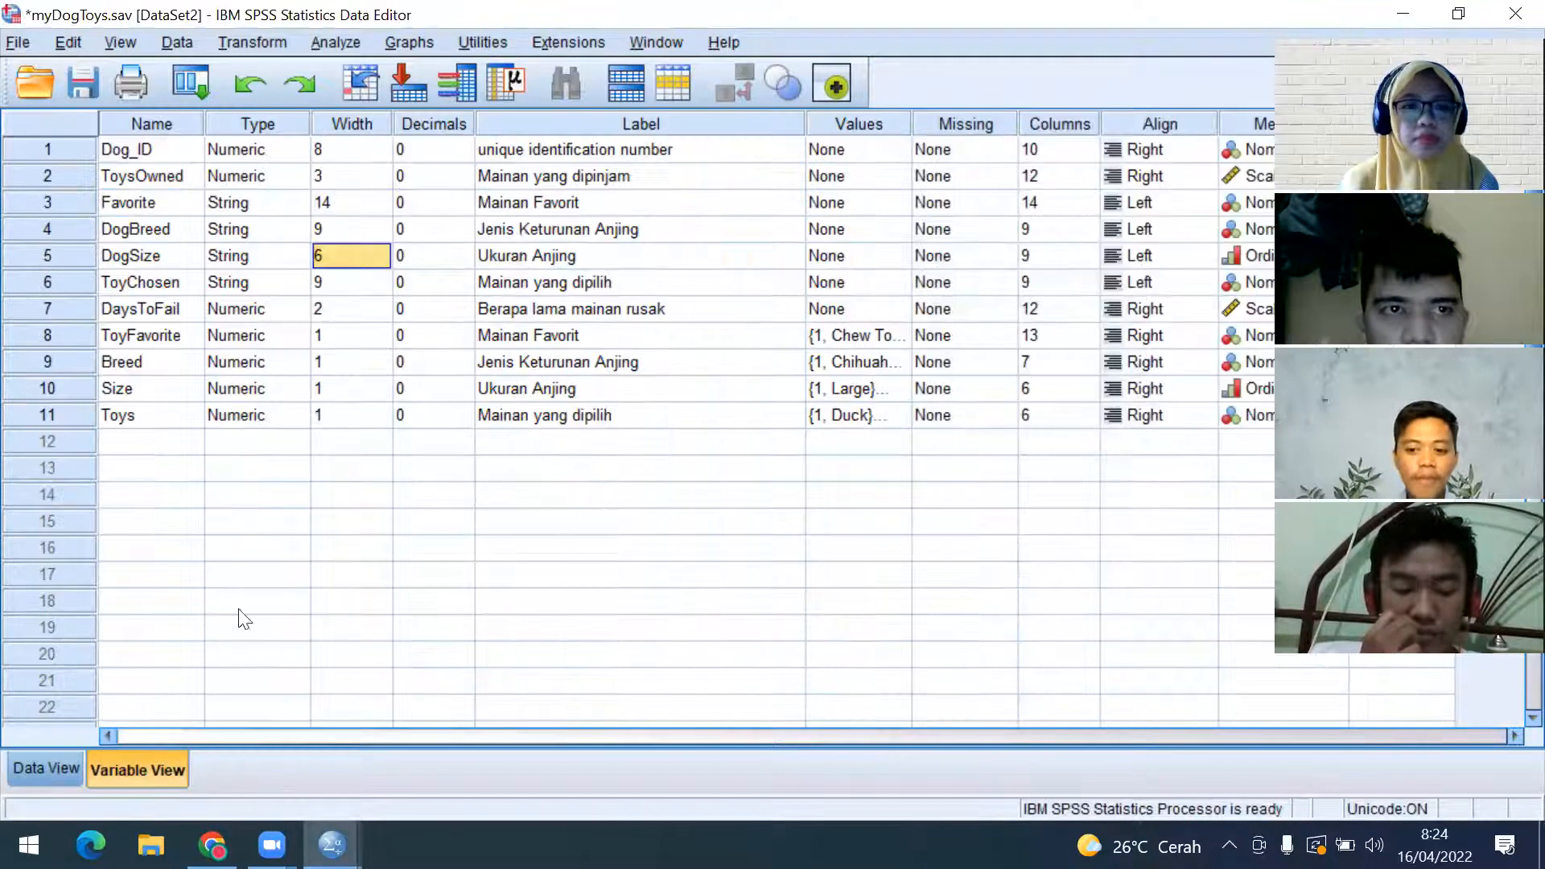
# Start defining a variable set and enter Analisis Dog Toys as its name
pyautogui.click(487, 40)
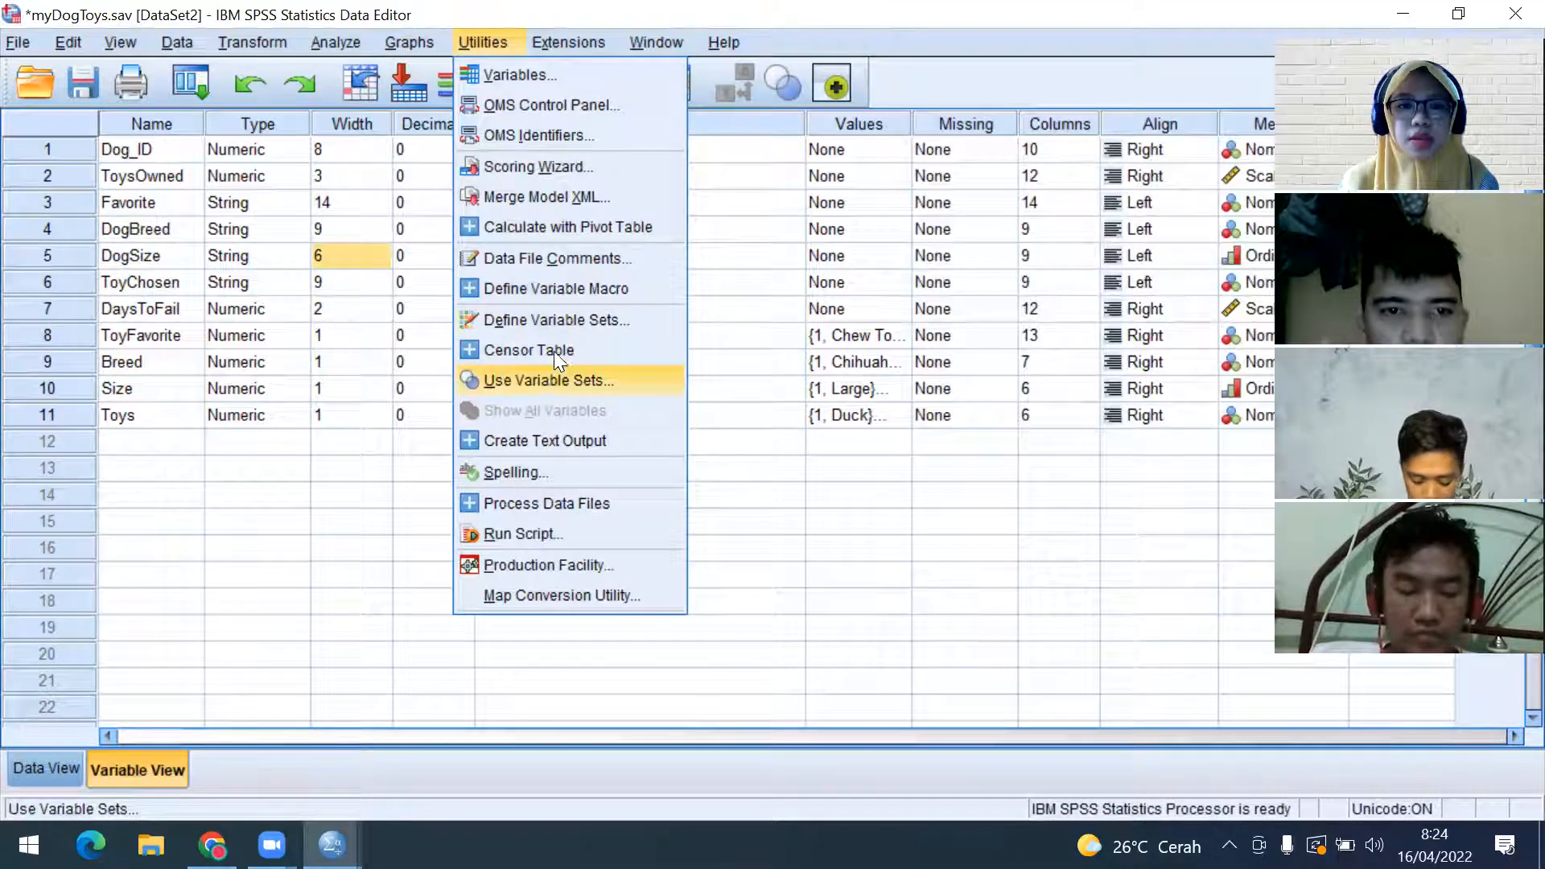
pyautogui.click(561, 318)
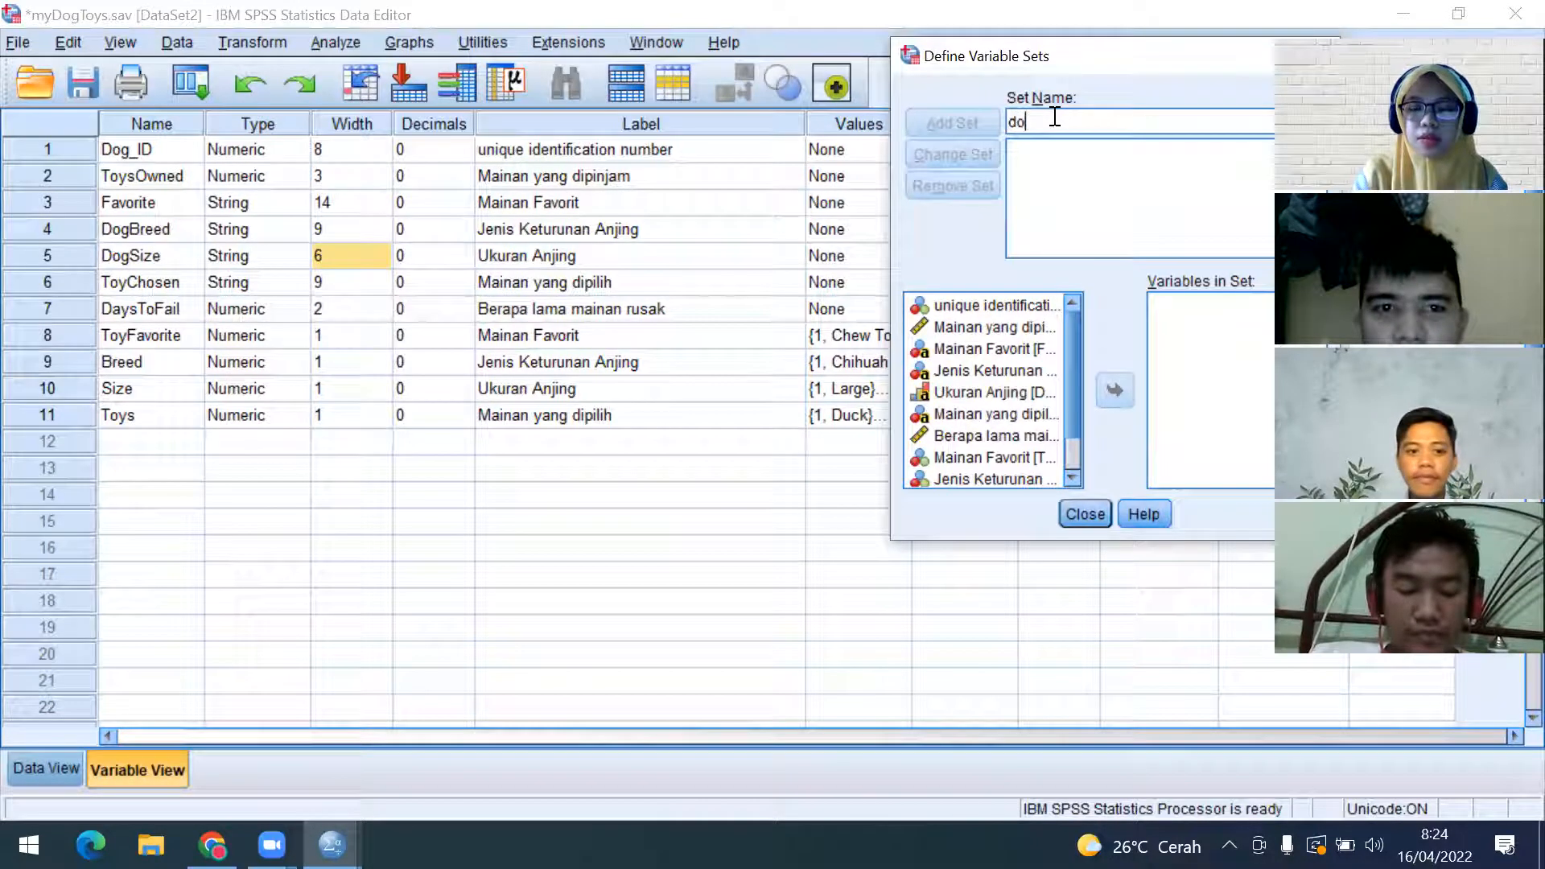
pyautogui.write('nalis')
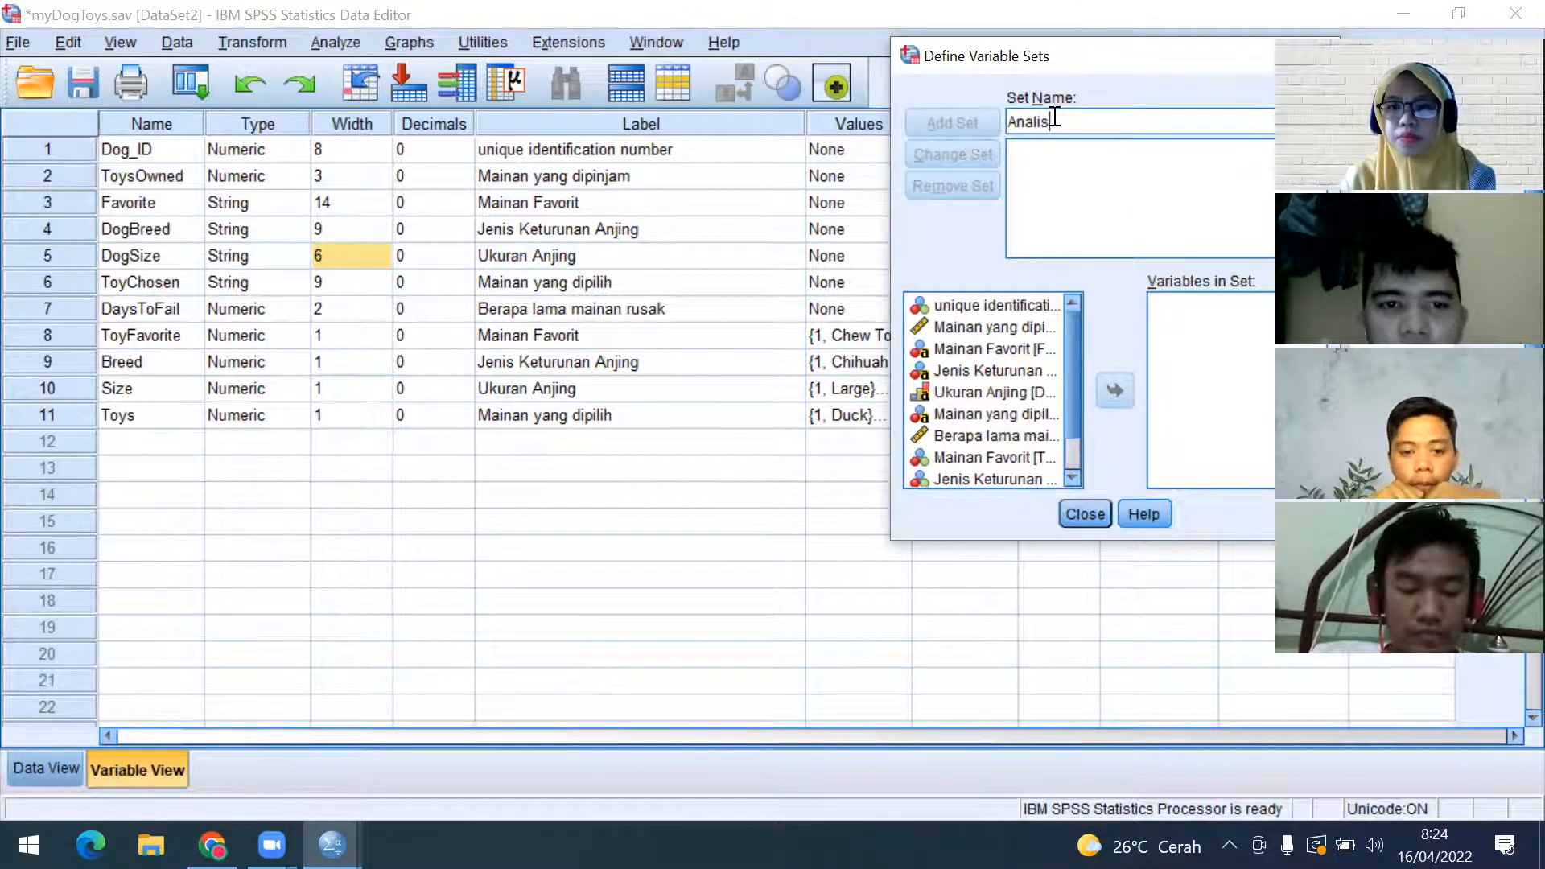
pyautogui.write('is ')
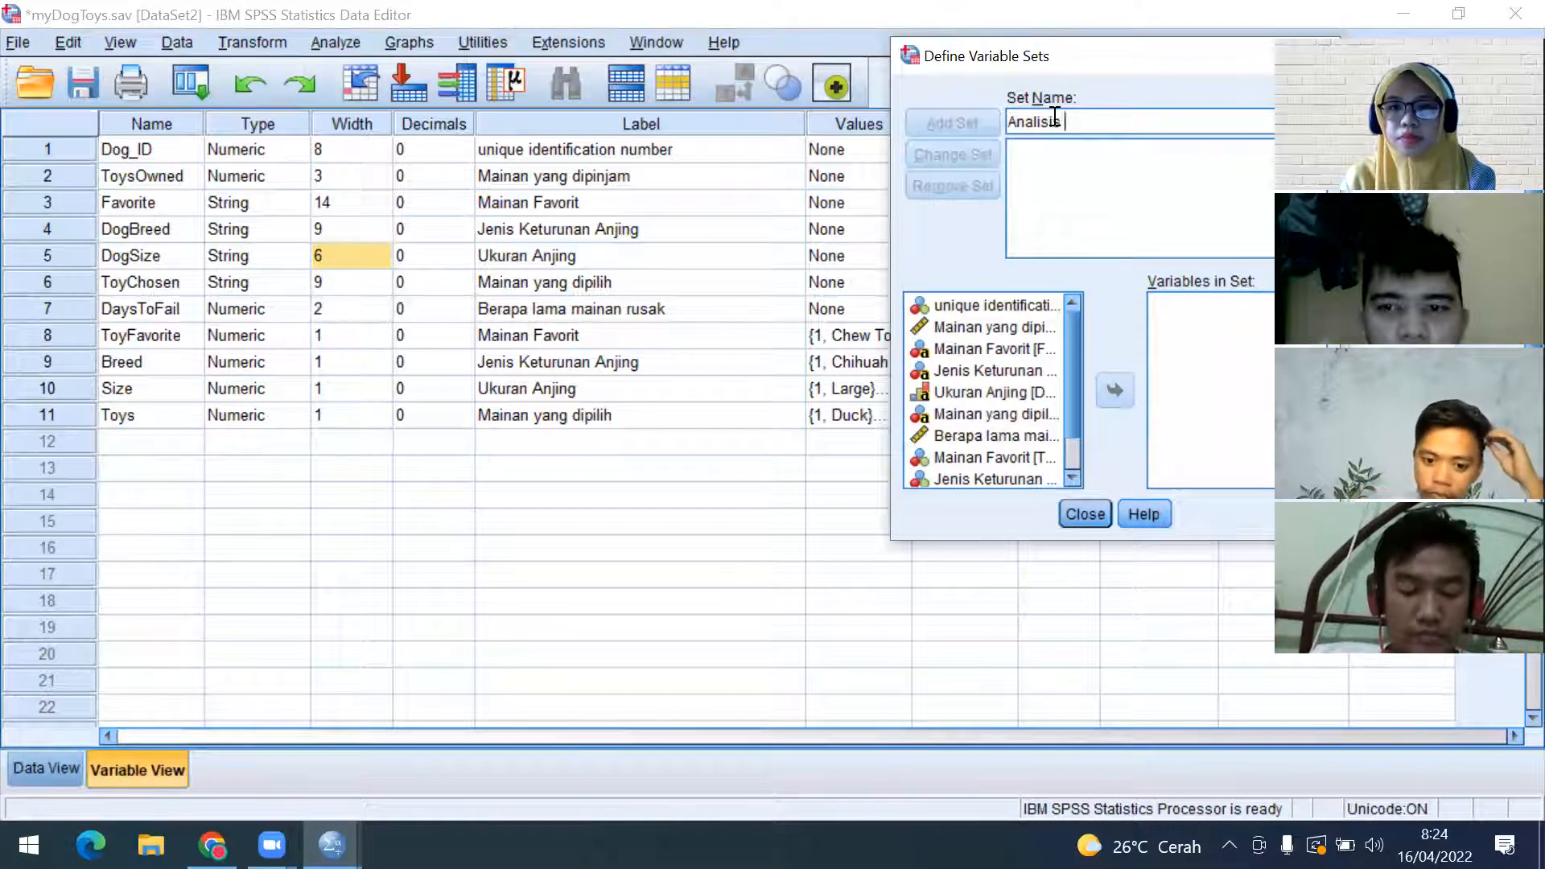
pyautogui.write('B')
pyautogui.press('BackSpace')
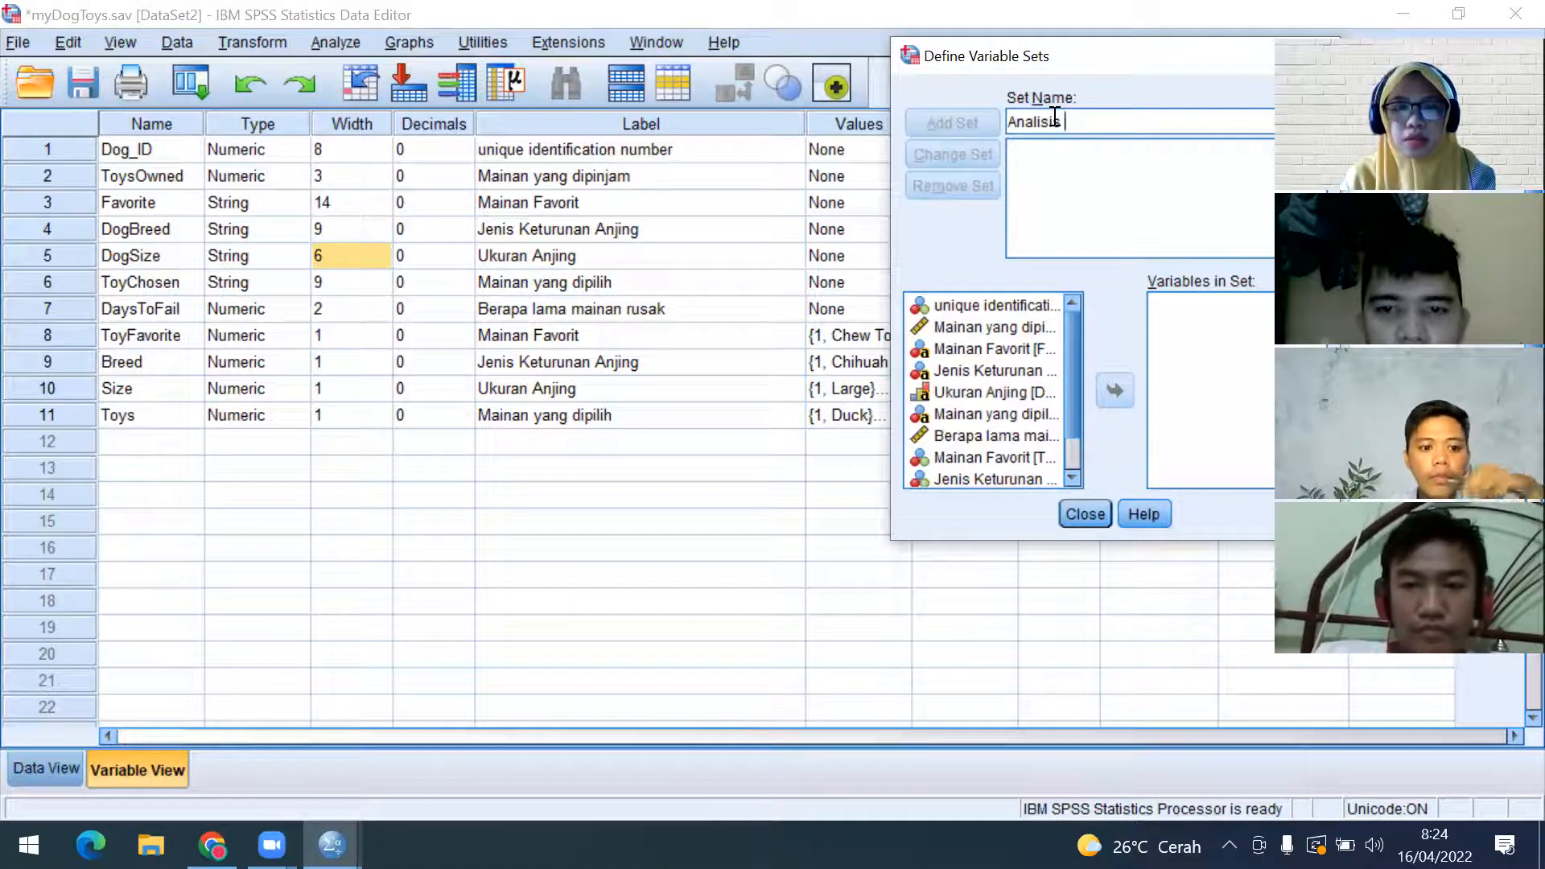
pyautogui.write('Dog Toys')
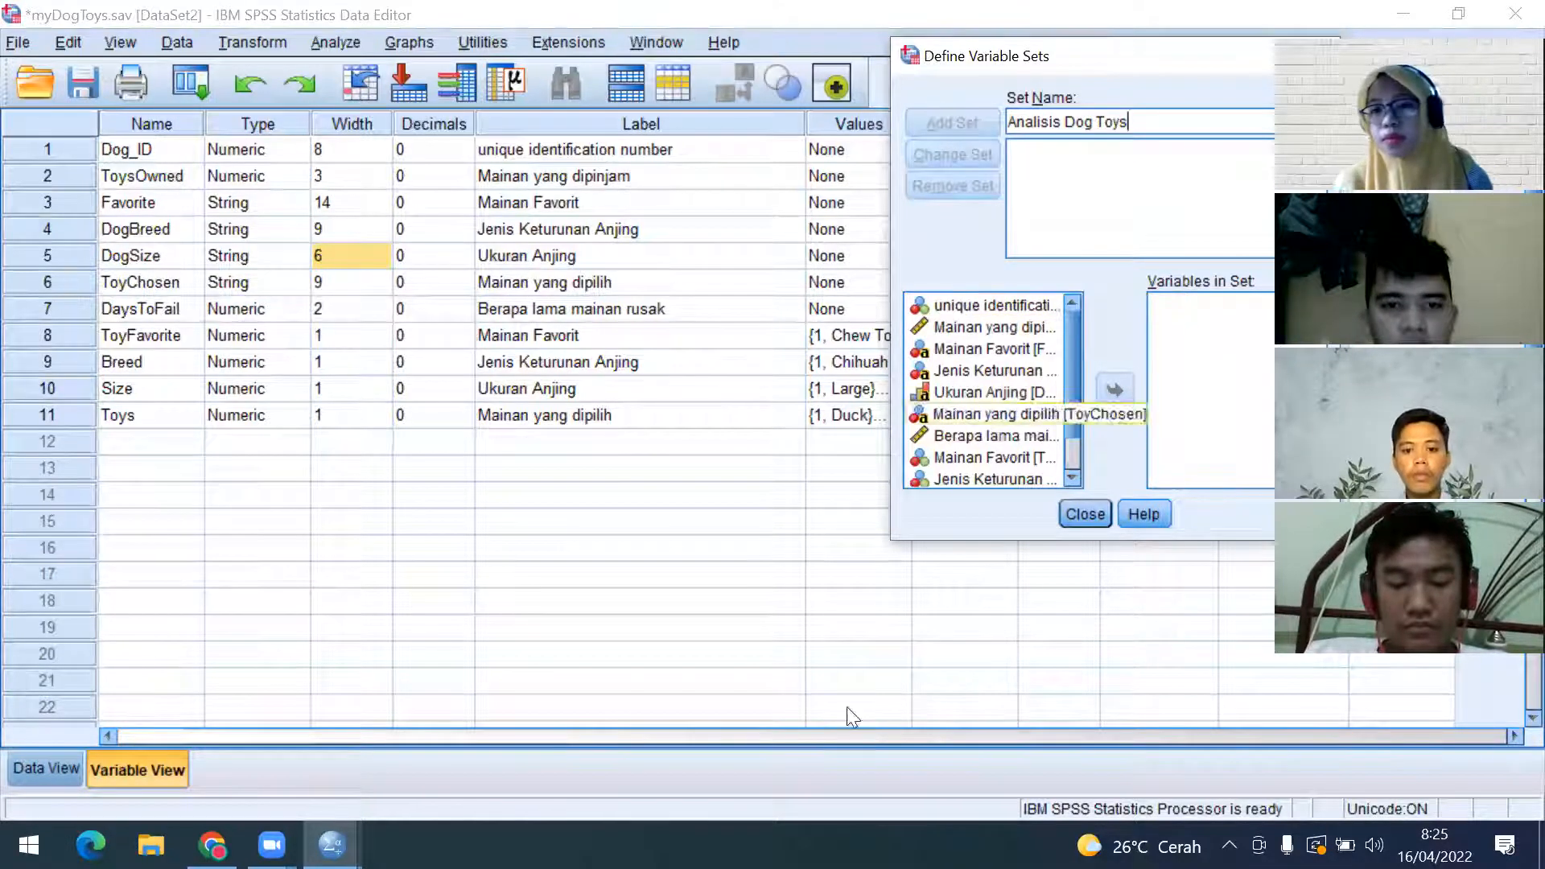
# Add the variables Dog_ID, ToysOwned and DaysToFail to the Analisis Dog Toys set
pyautogui.click(1014, 310)
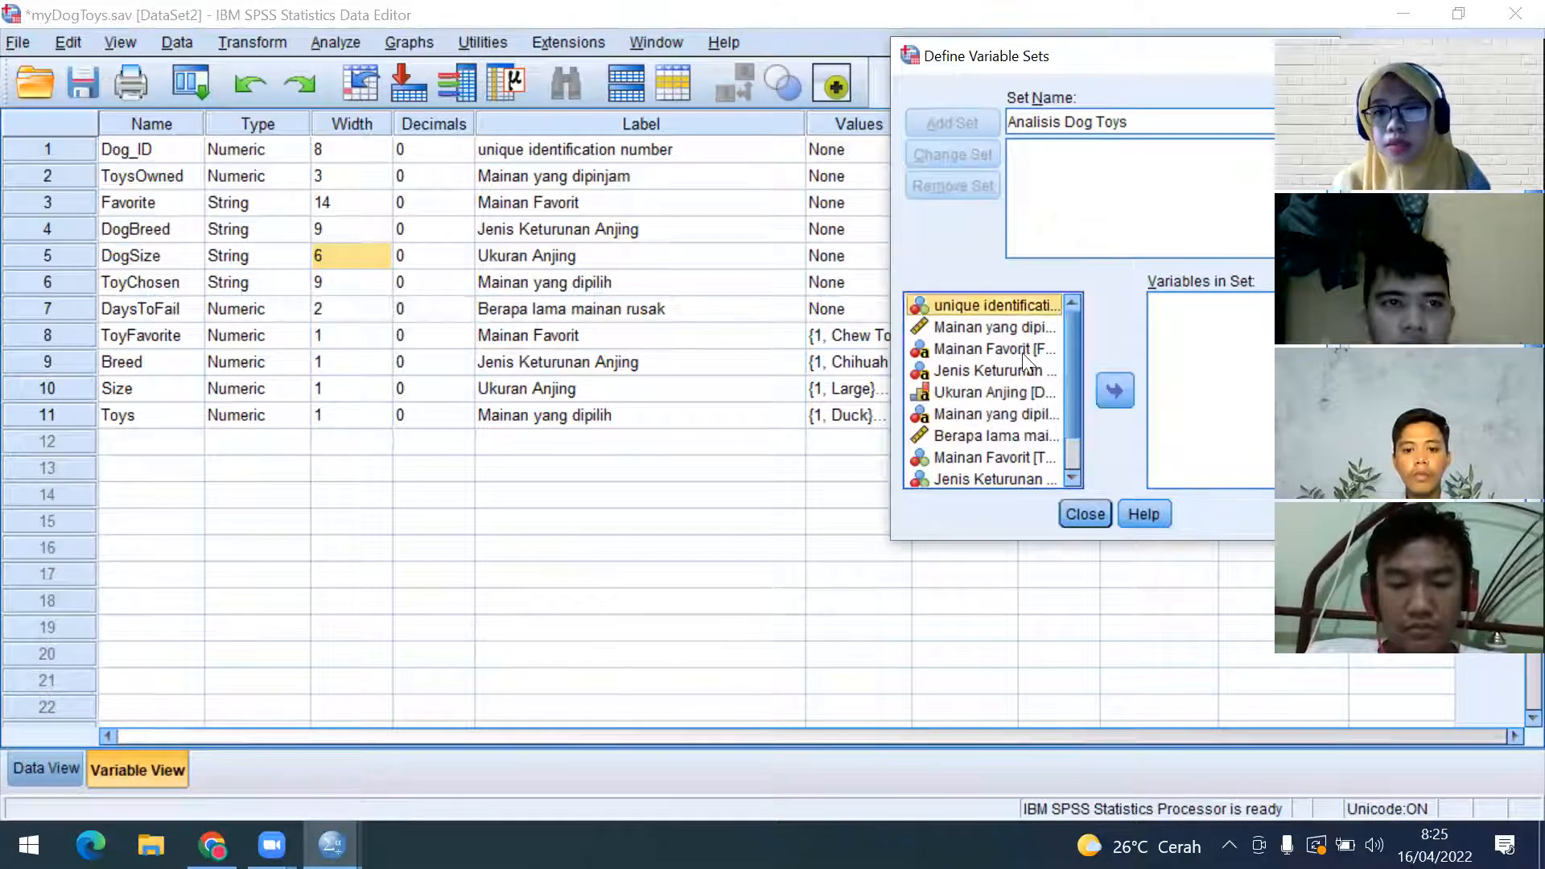
pyautogui.click(1115, 392)
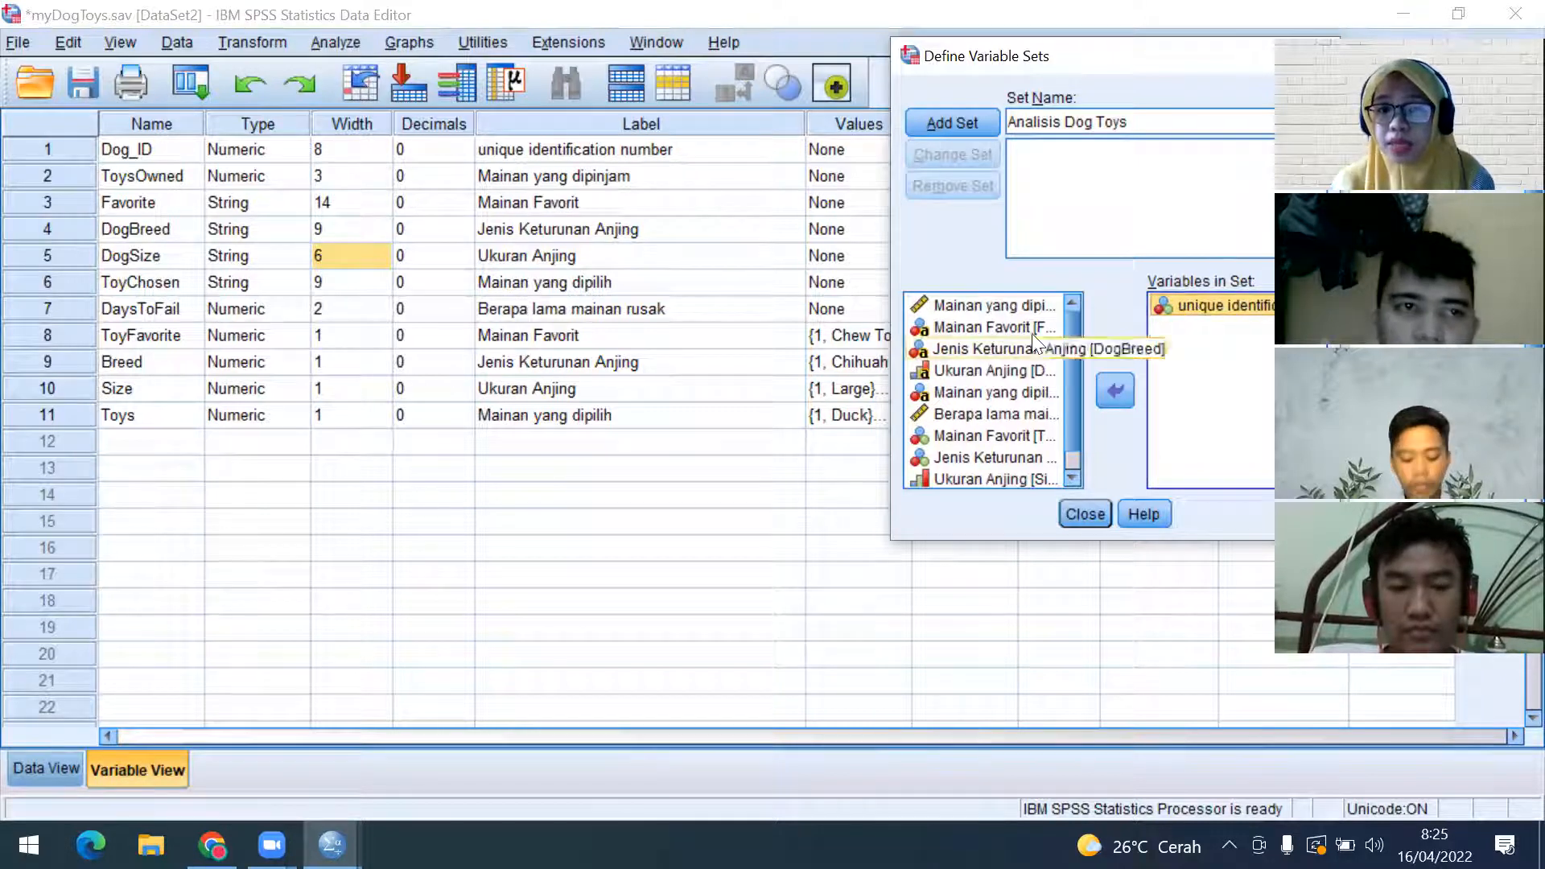
pyautogui.click(996, 305)
pyautogui.click(1117, 387)
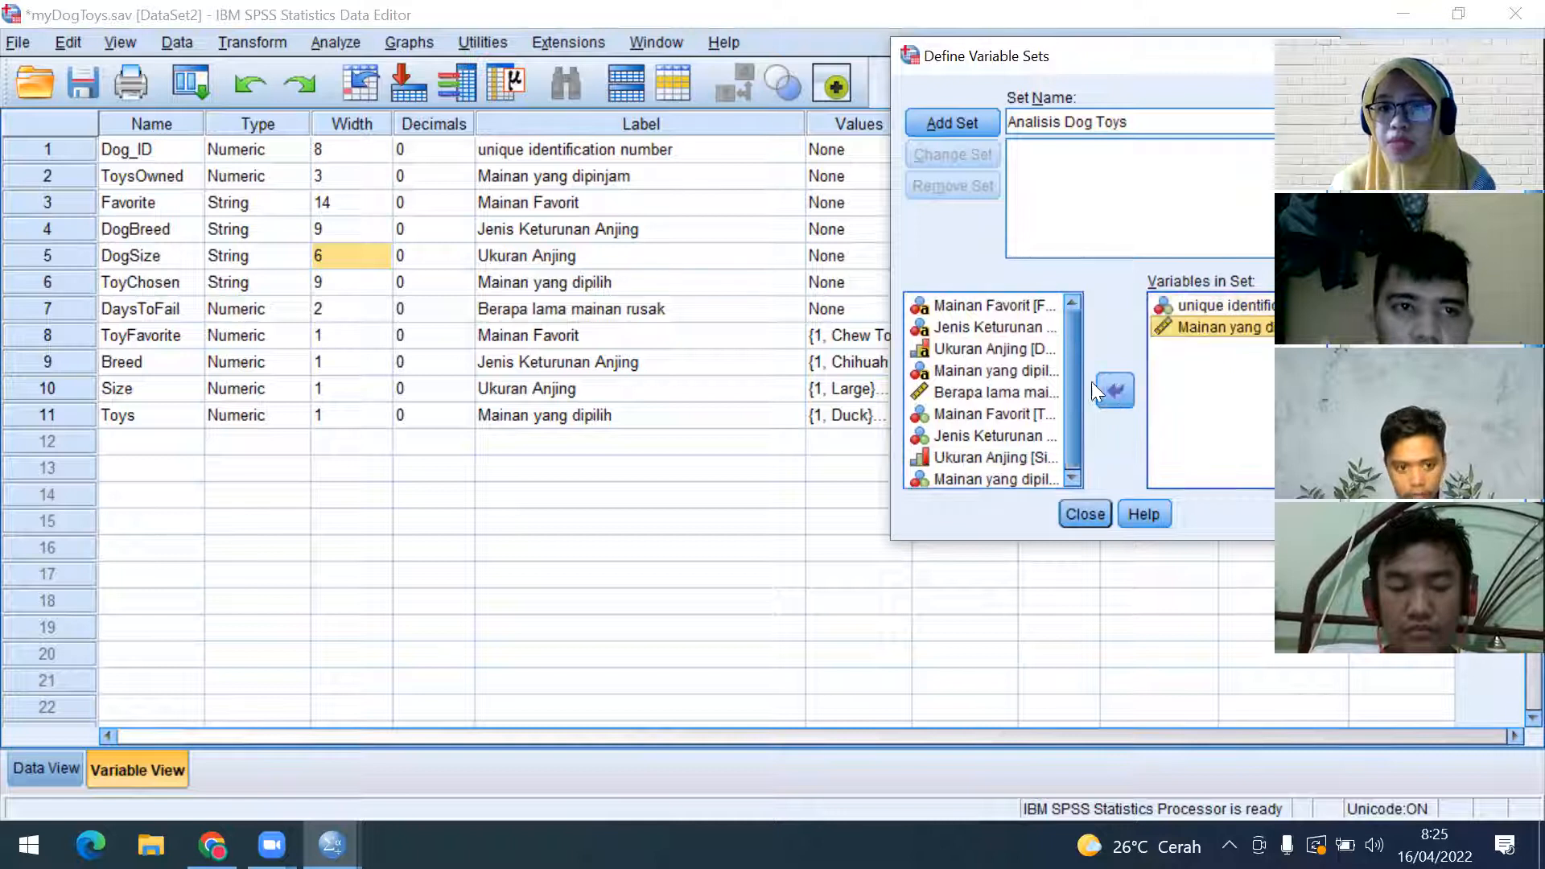
pyautogui.click(968, 394)
pyautogui.click(1115, 390)
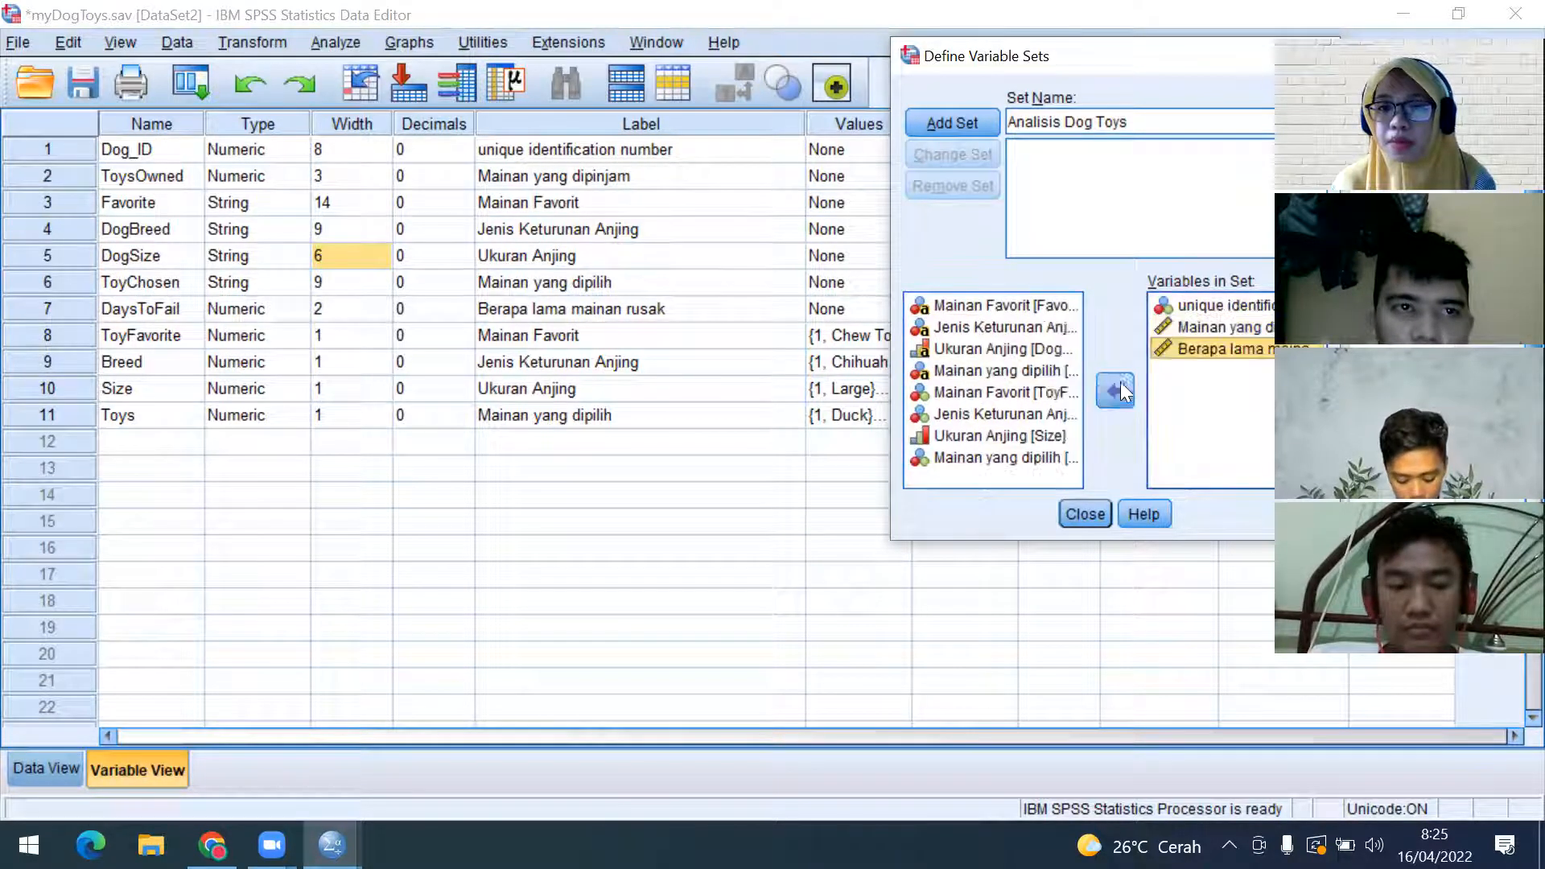
# Add the recoded variables ToyFavorite, Breed, Size and Toys to the set being defined
pyautogui.click(968, 394)
pyautogui.click(1116, 393)
pyautogui.click(977, 390)
pyautogui.click(1115, 392)
pyautogui.click(1016, 392)
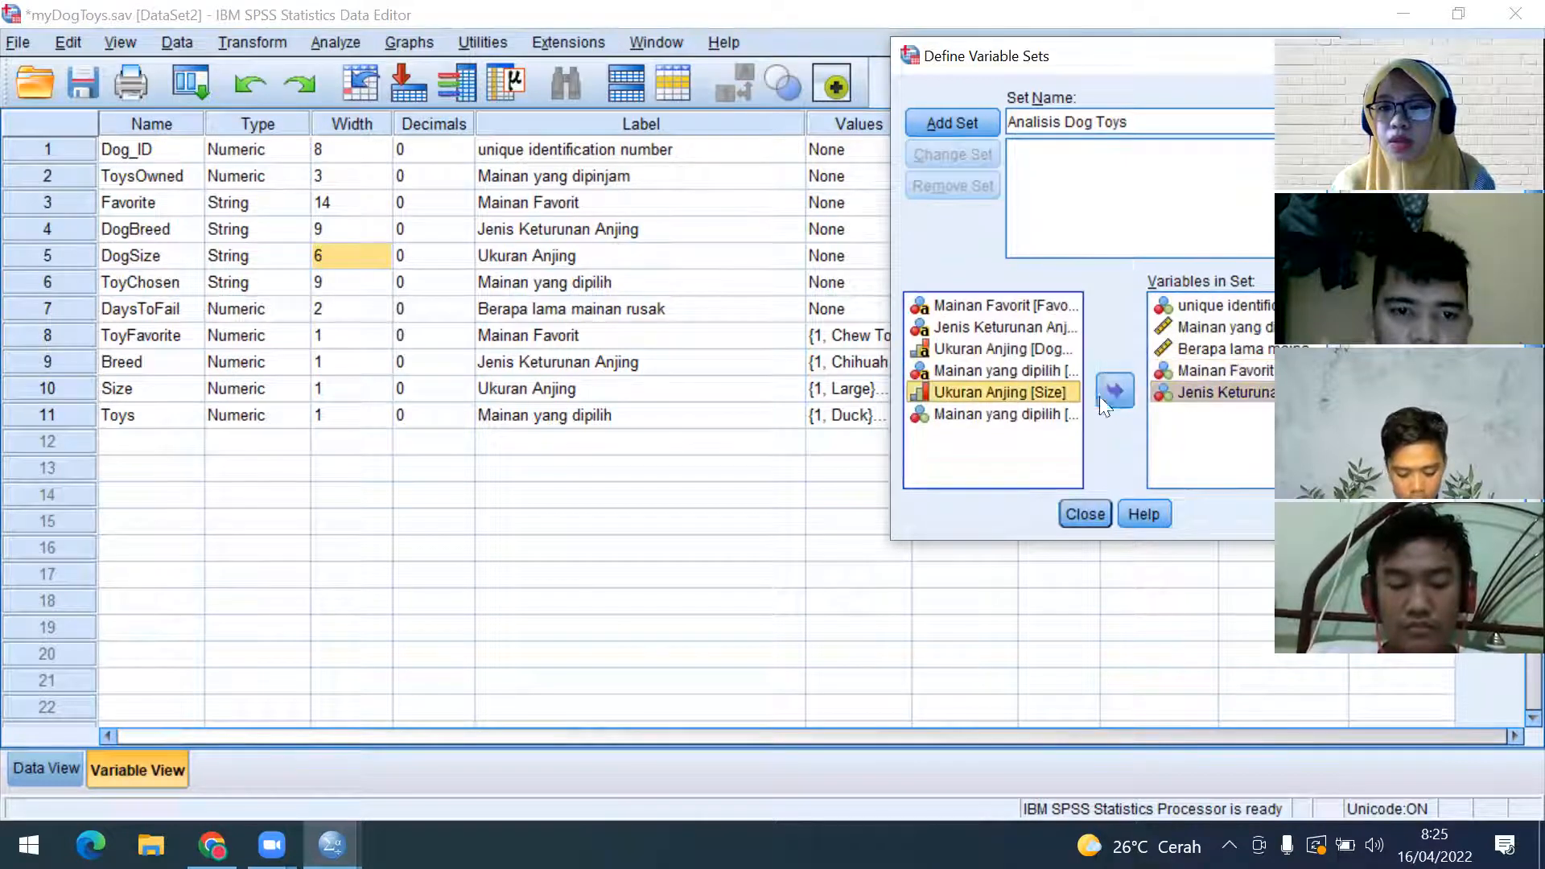
pyautogui.click(1115, 392)
pyautogui.click(1038, 392)
pyautogui.click(1115, 391)
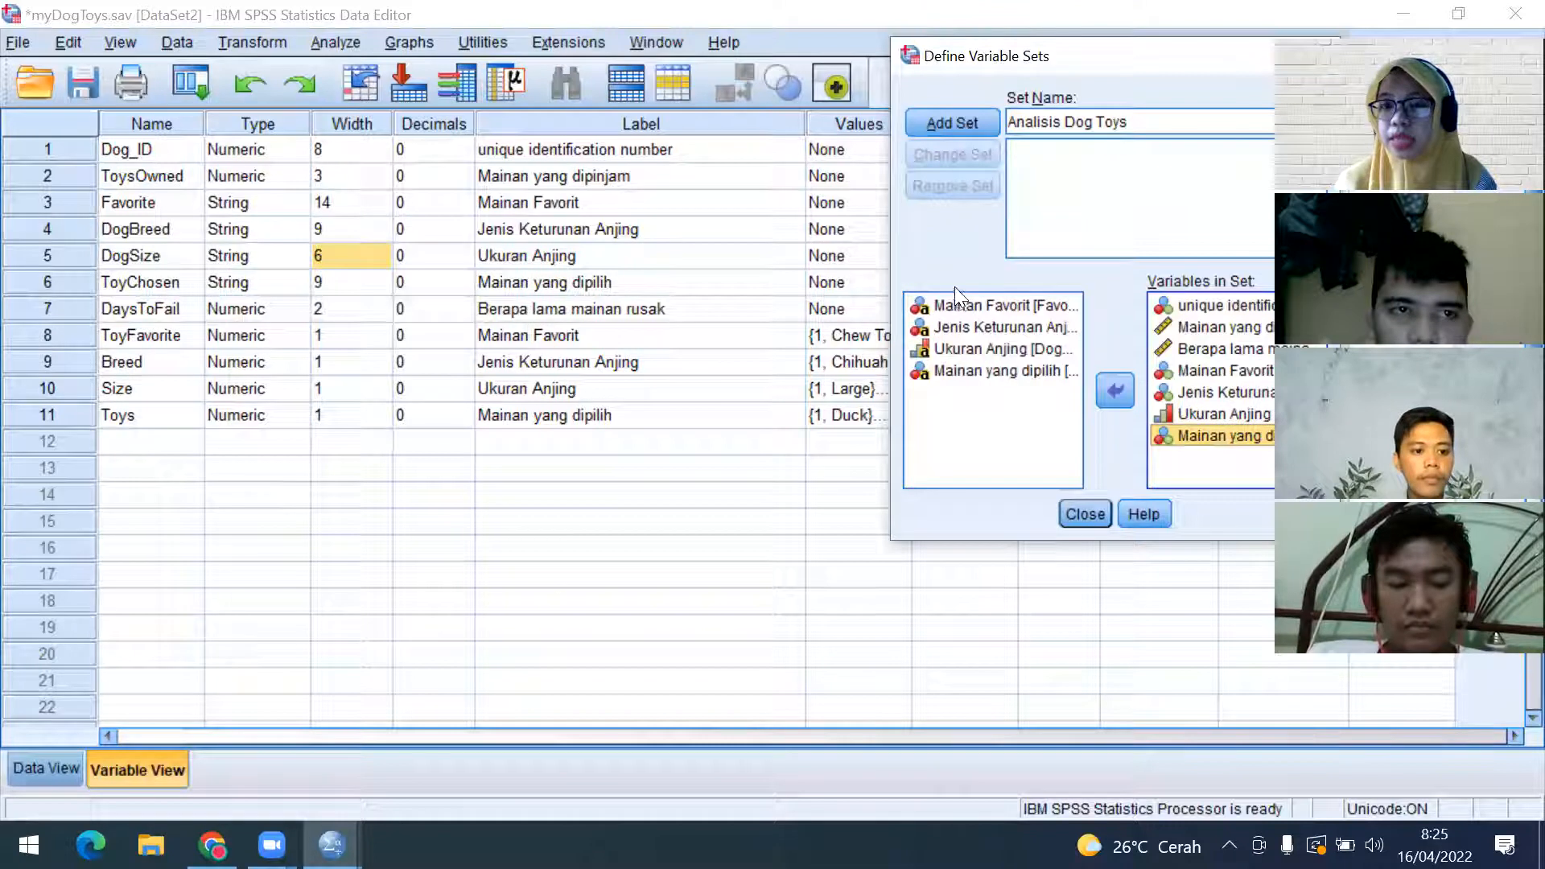
# Create the Analisis Dog Toys set from the chosen variables, check its members and close the set definitions
pyautogui.click(946, 123)
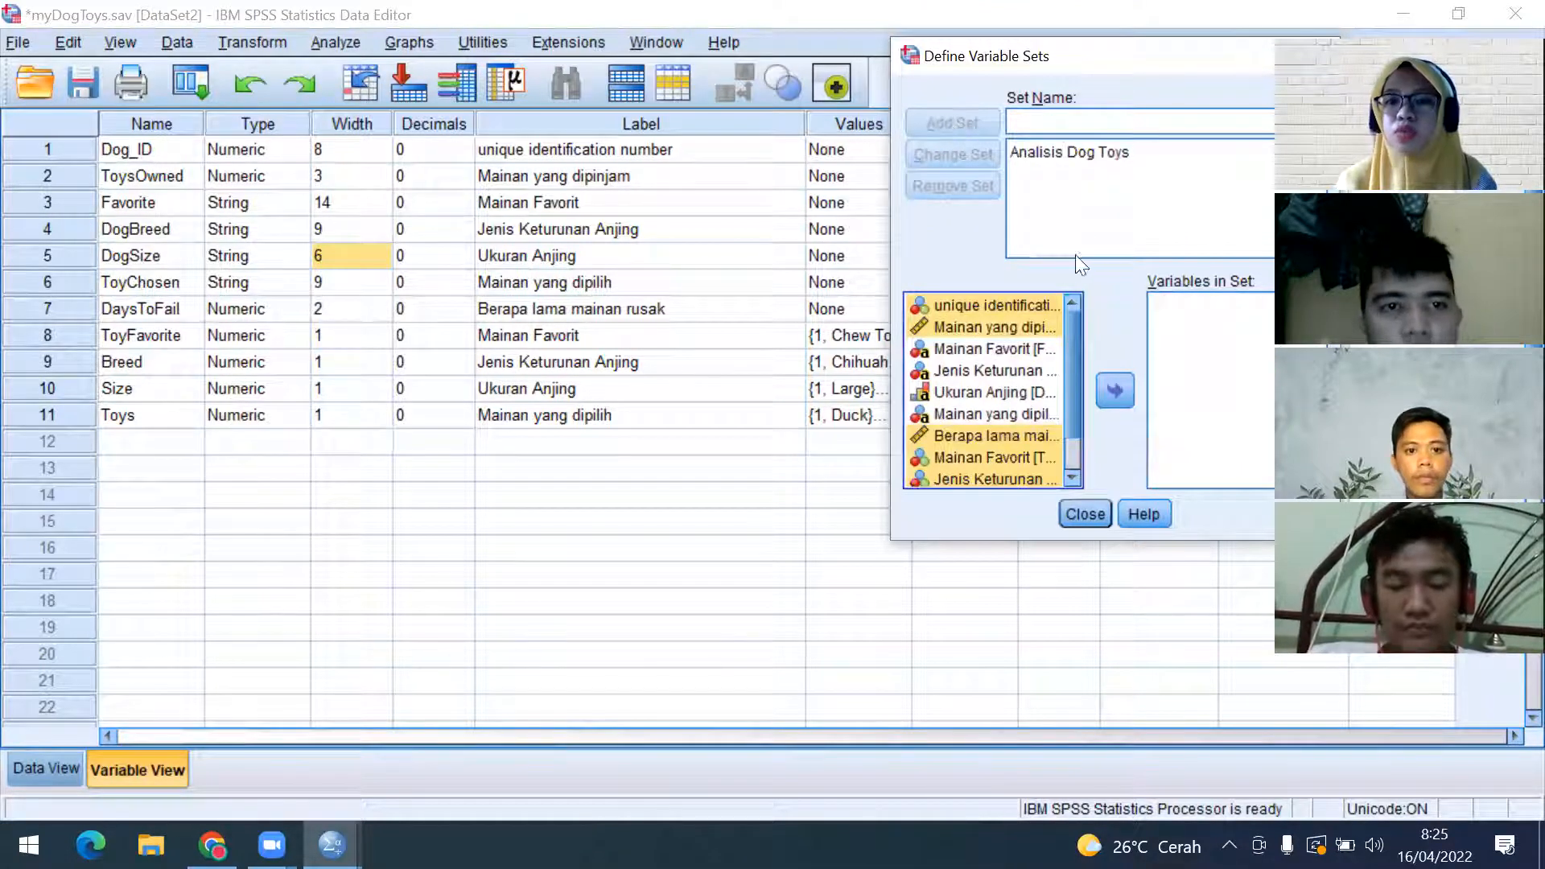
pyautogui.click(1076, 155)
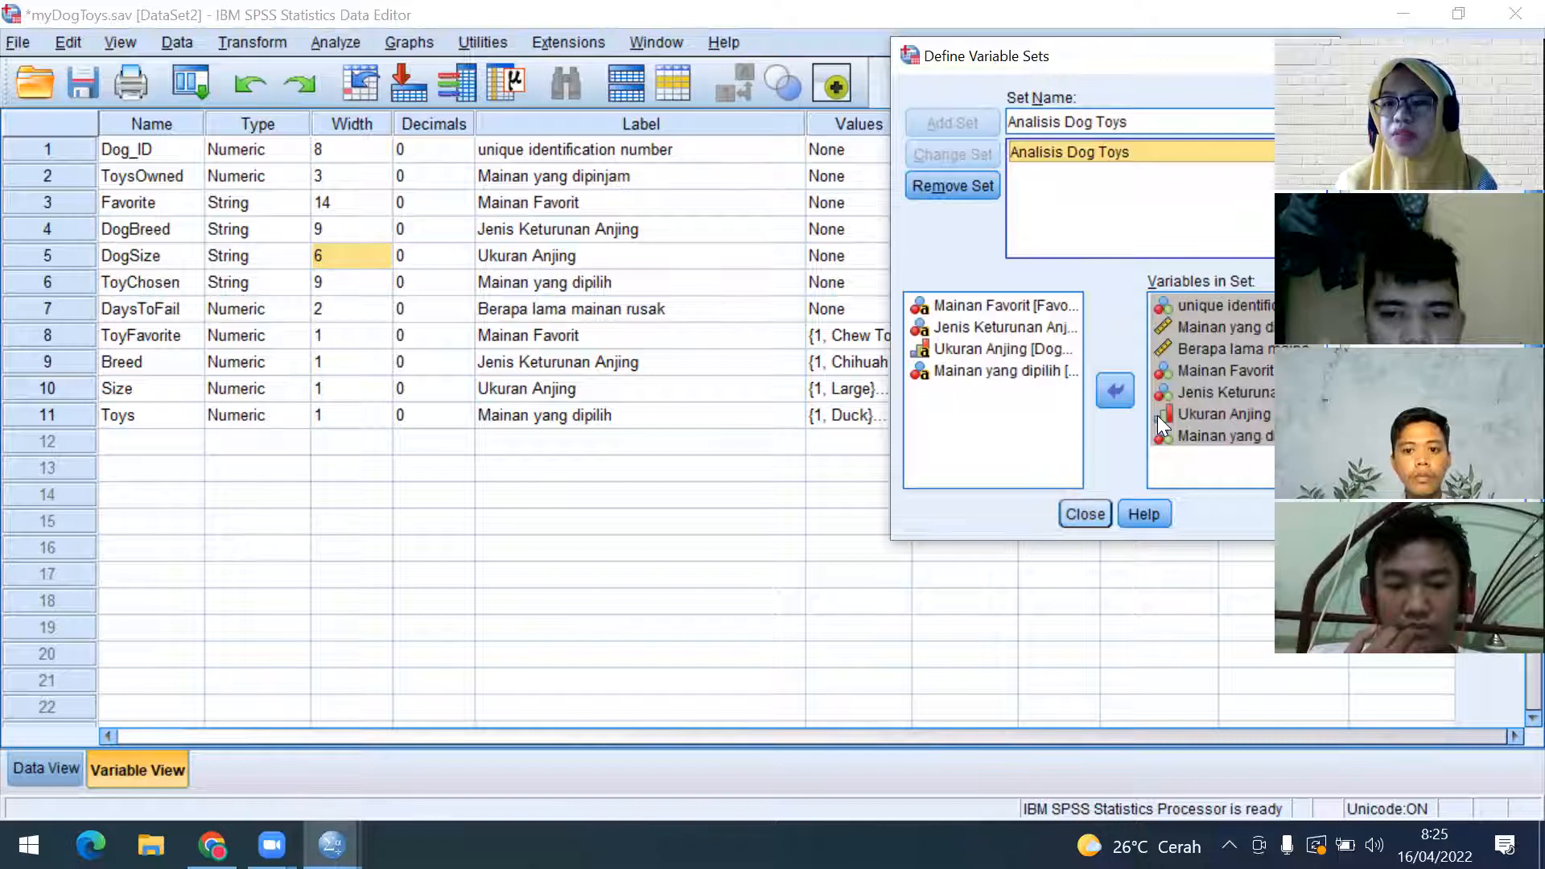
pyautogui.press('Escape')
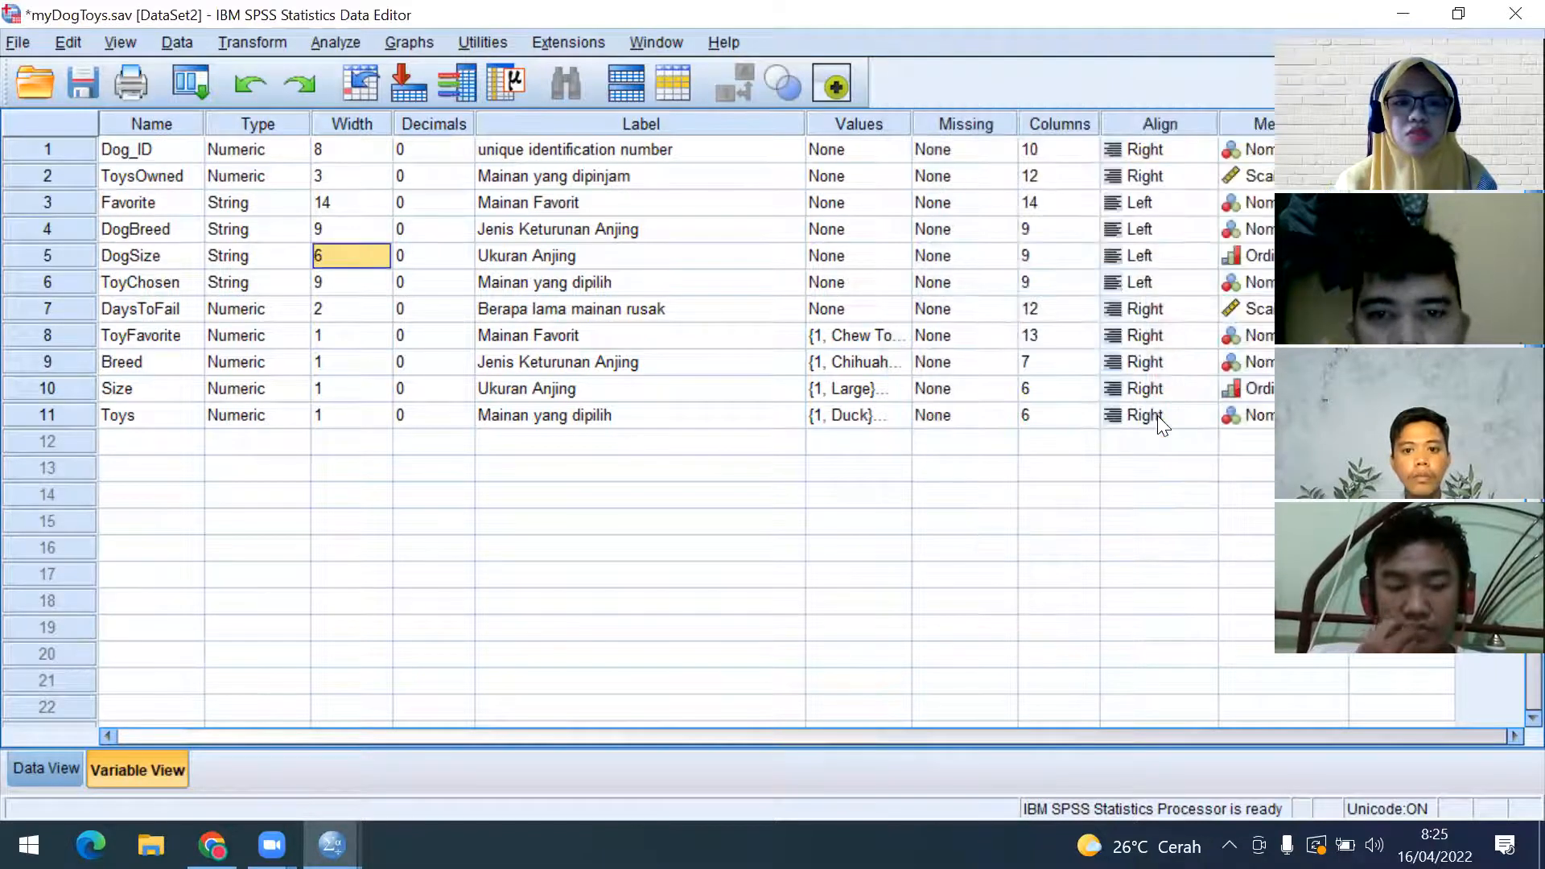
# Review the autorecode log in the output document and return to the myDogToys variable list
pyautogui.click(39, 772)
pyautogui.click(175, 767)
pyautogui.moveTo(332, 845)
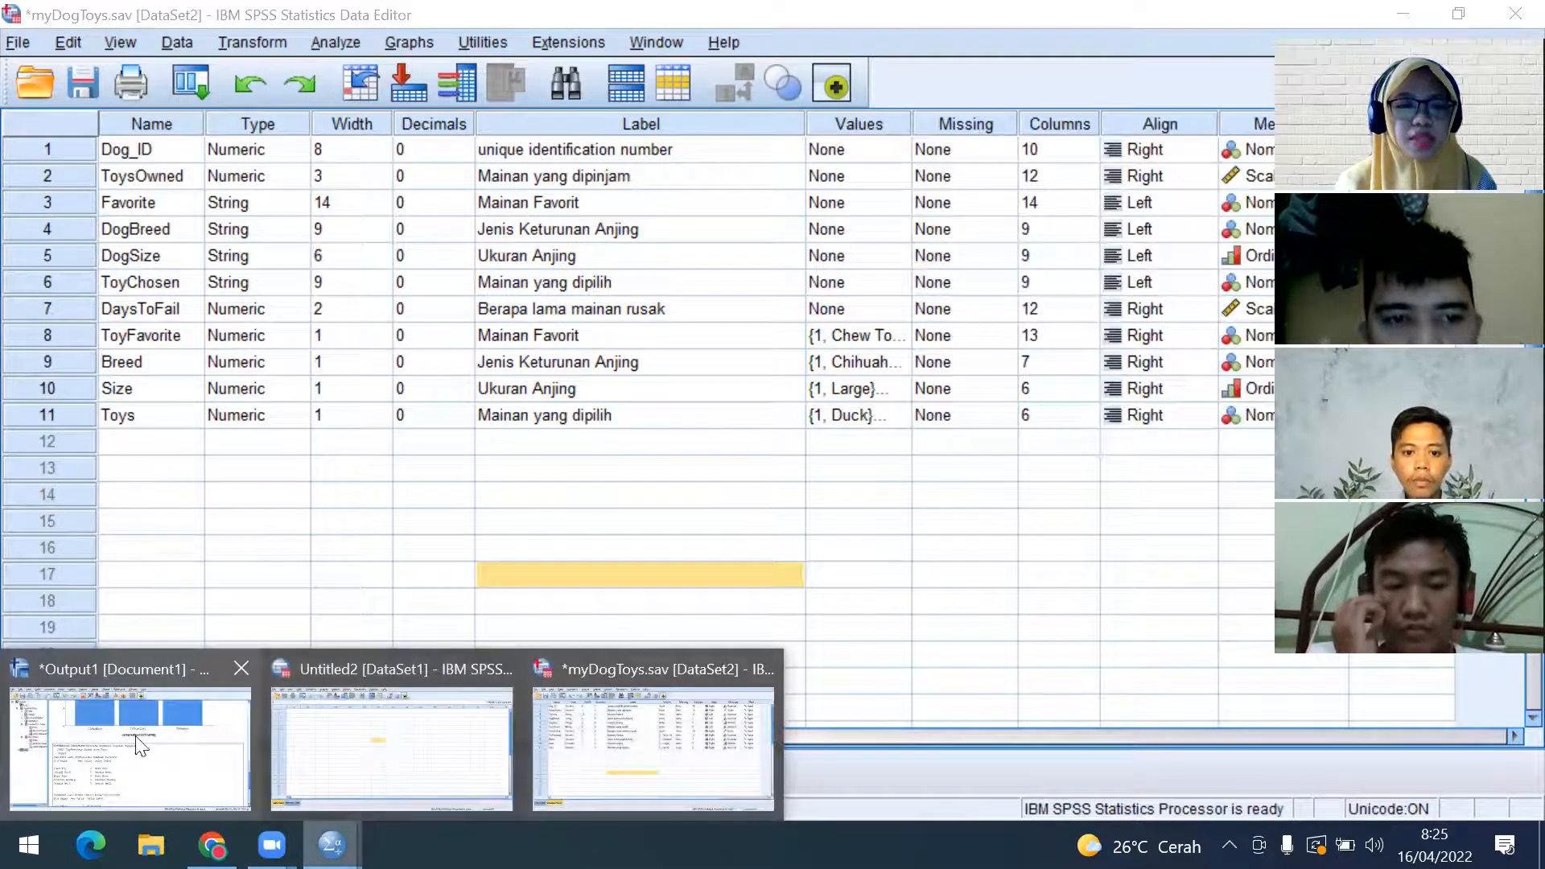
pyautogui.click(161, 701)
pyautogui.scroll(3, 389, 655)
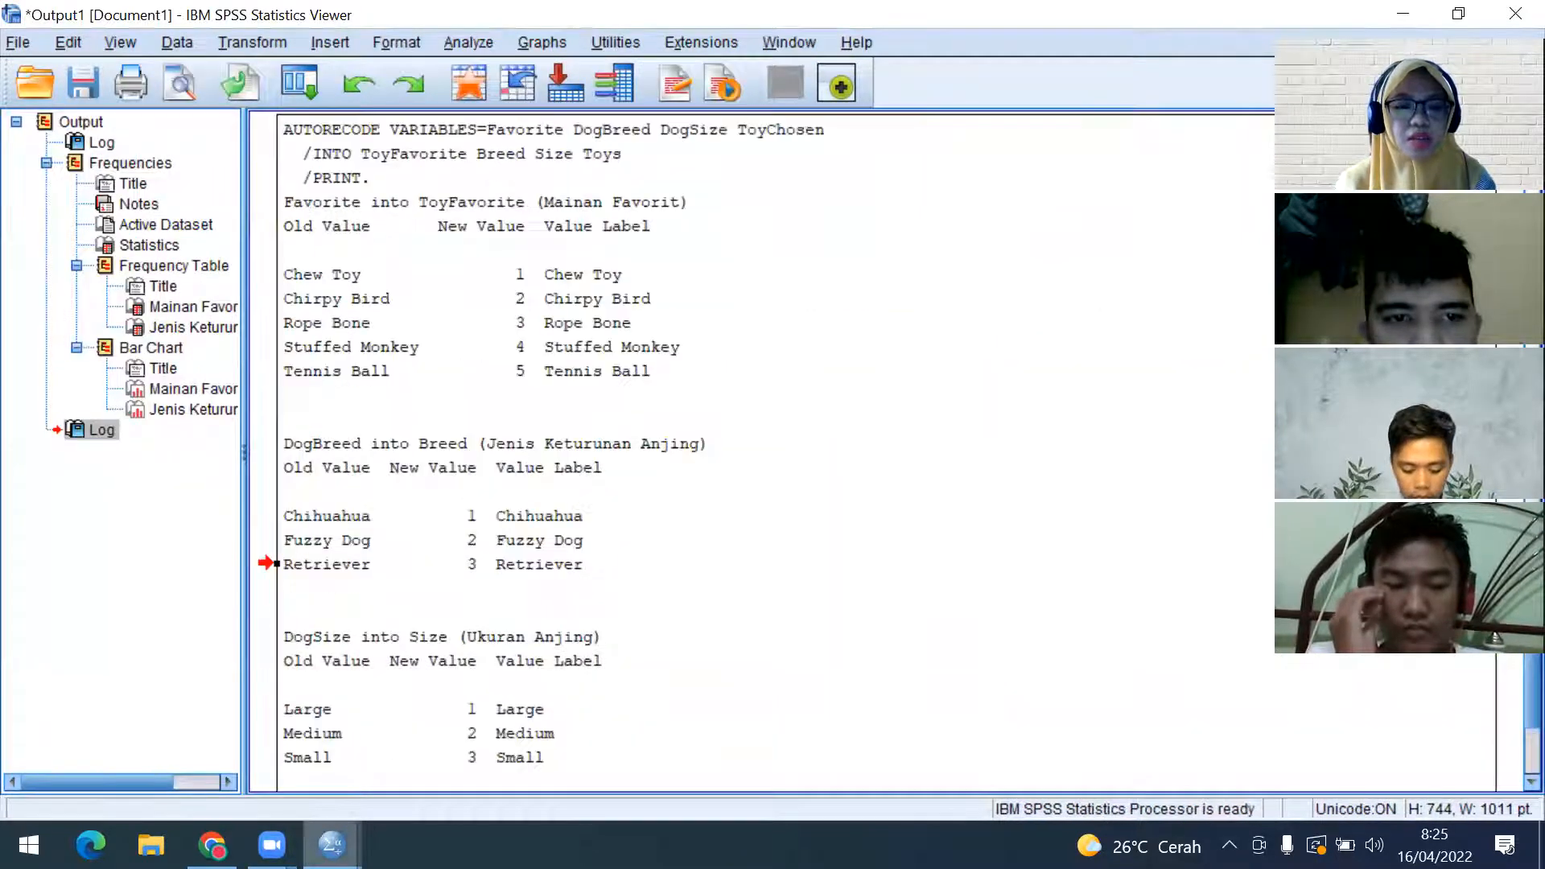
pyautogui.click(616, 709)
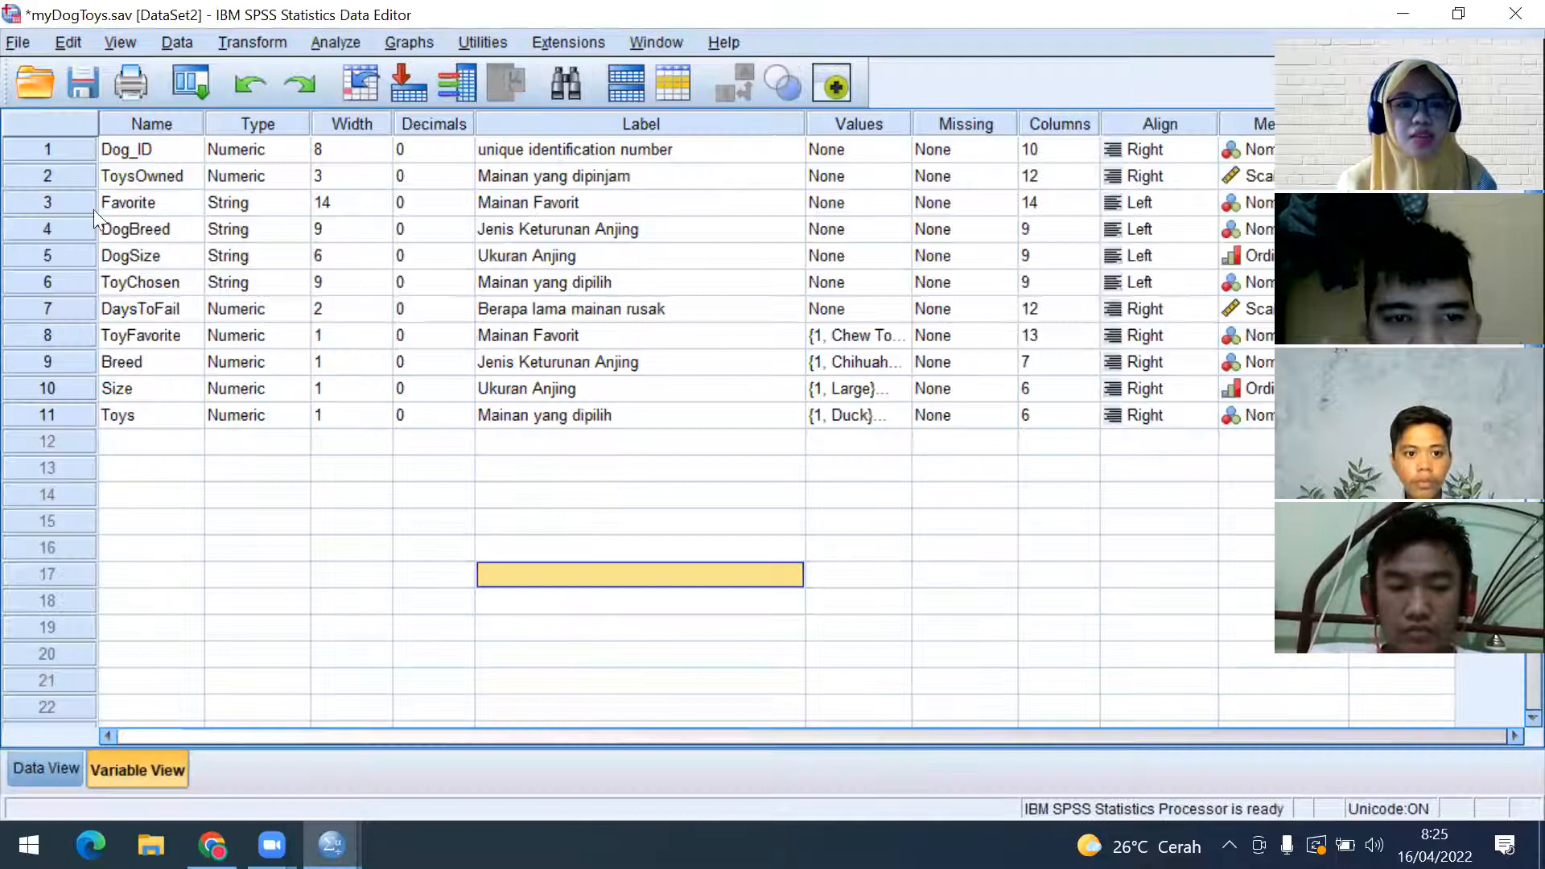
# Reopen the variable set definitions and go through the variables contained in the Analisis Dog Toys set
pyautogui.click(473, 40)
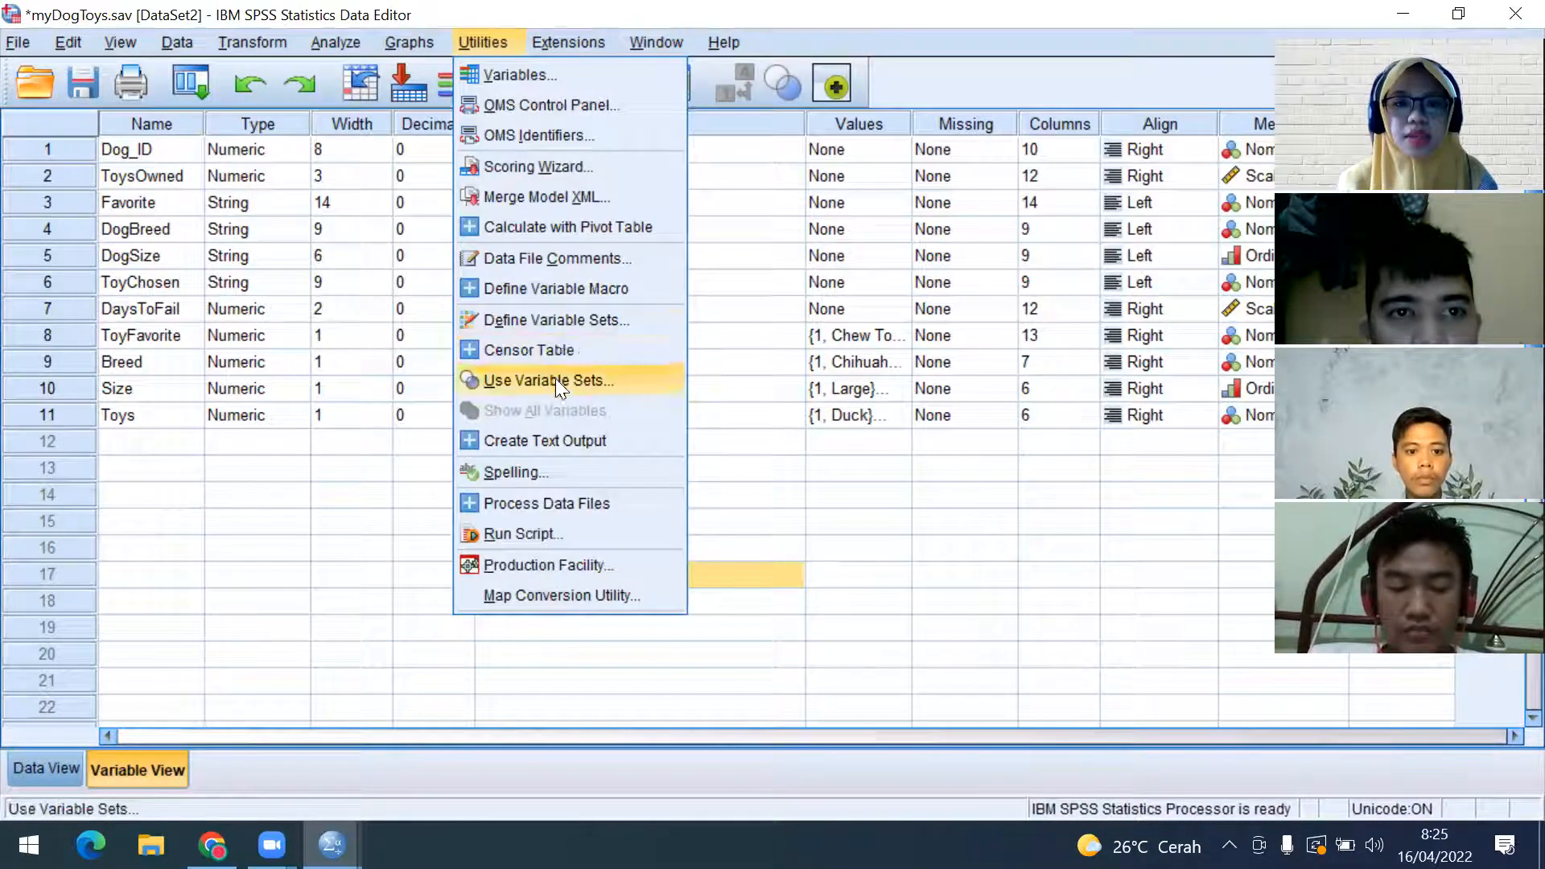
pyautogui.click(541, 314)
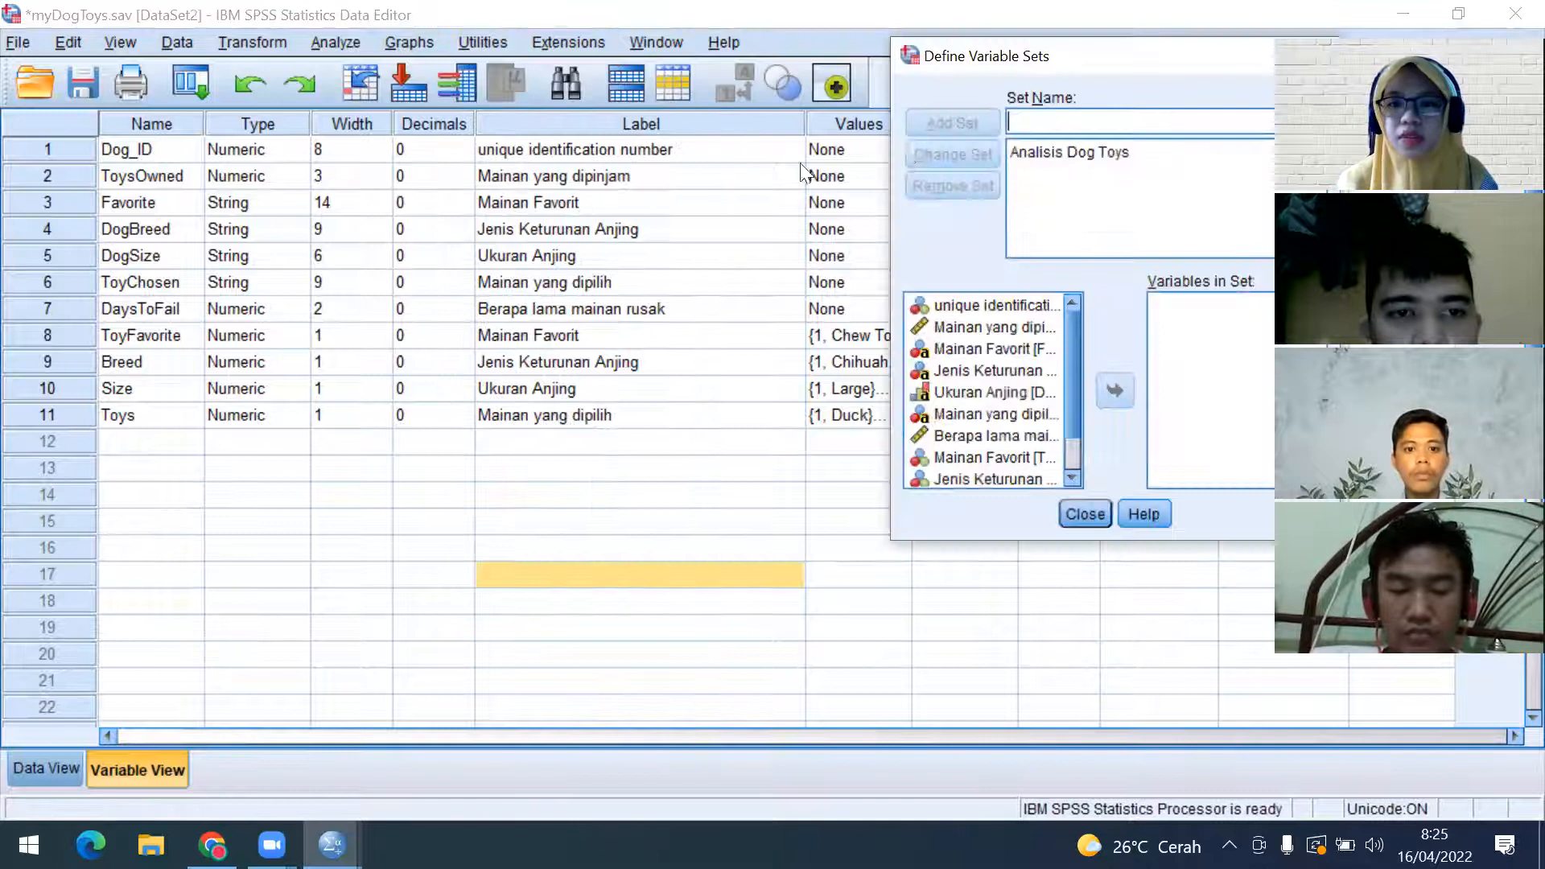
pyautogui.click(1062, 153)
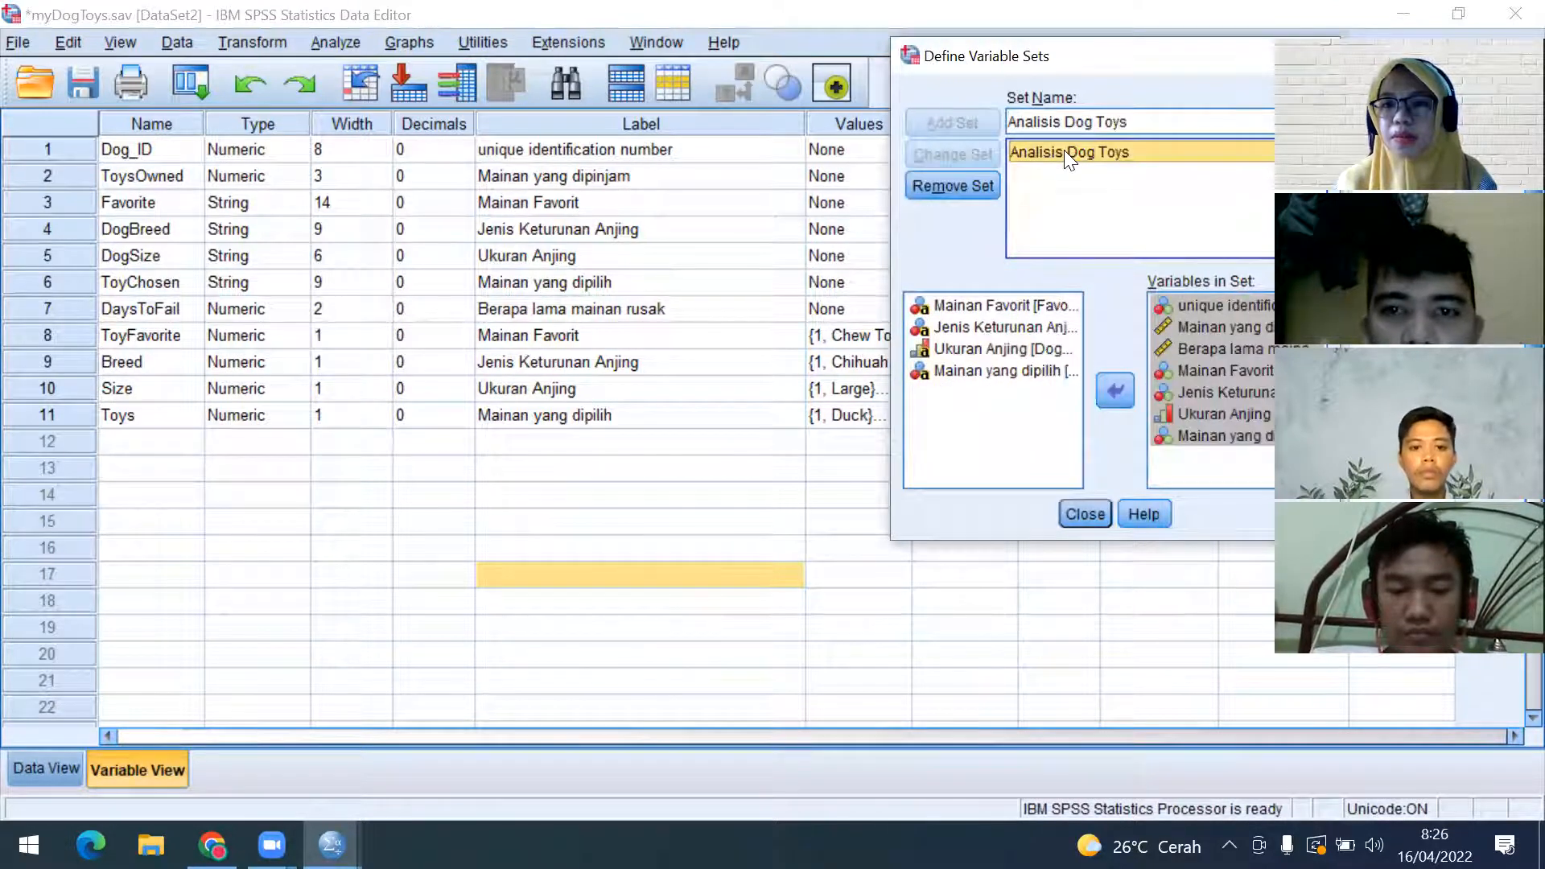
pyautogui.click(1201, 305)
pyautogui.click(1212, 325)
pyautogui.click(1213, 350)
pyautogui.click(1214, 392)
pyautogui.click(1213, 416)
pyautogui.click(1211, 435)
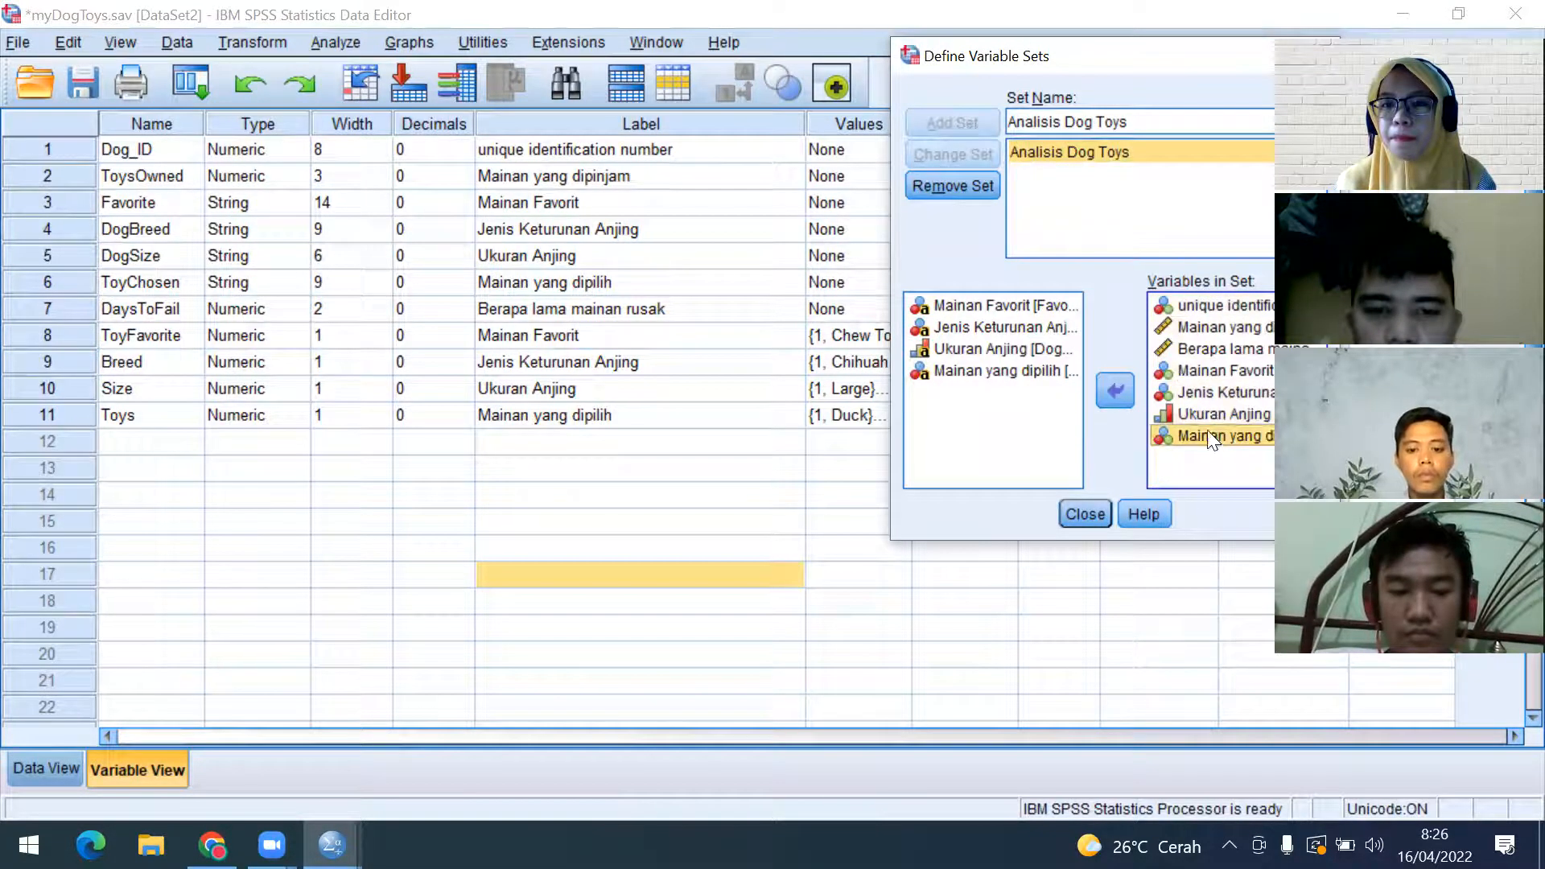
# Remove the Analisis Dog Toys set, leaving its former variables highlighted among the available ones
pyautogui.click(957, 188)
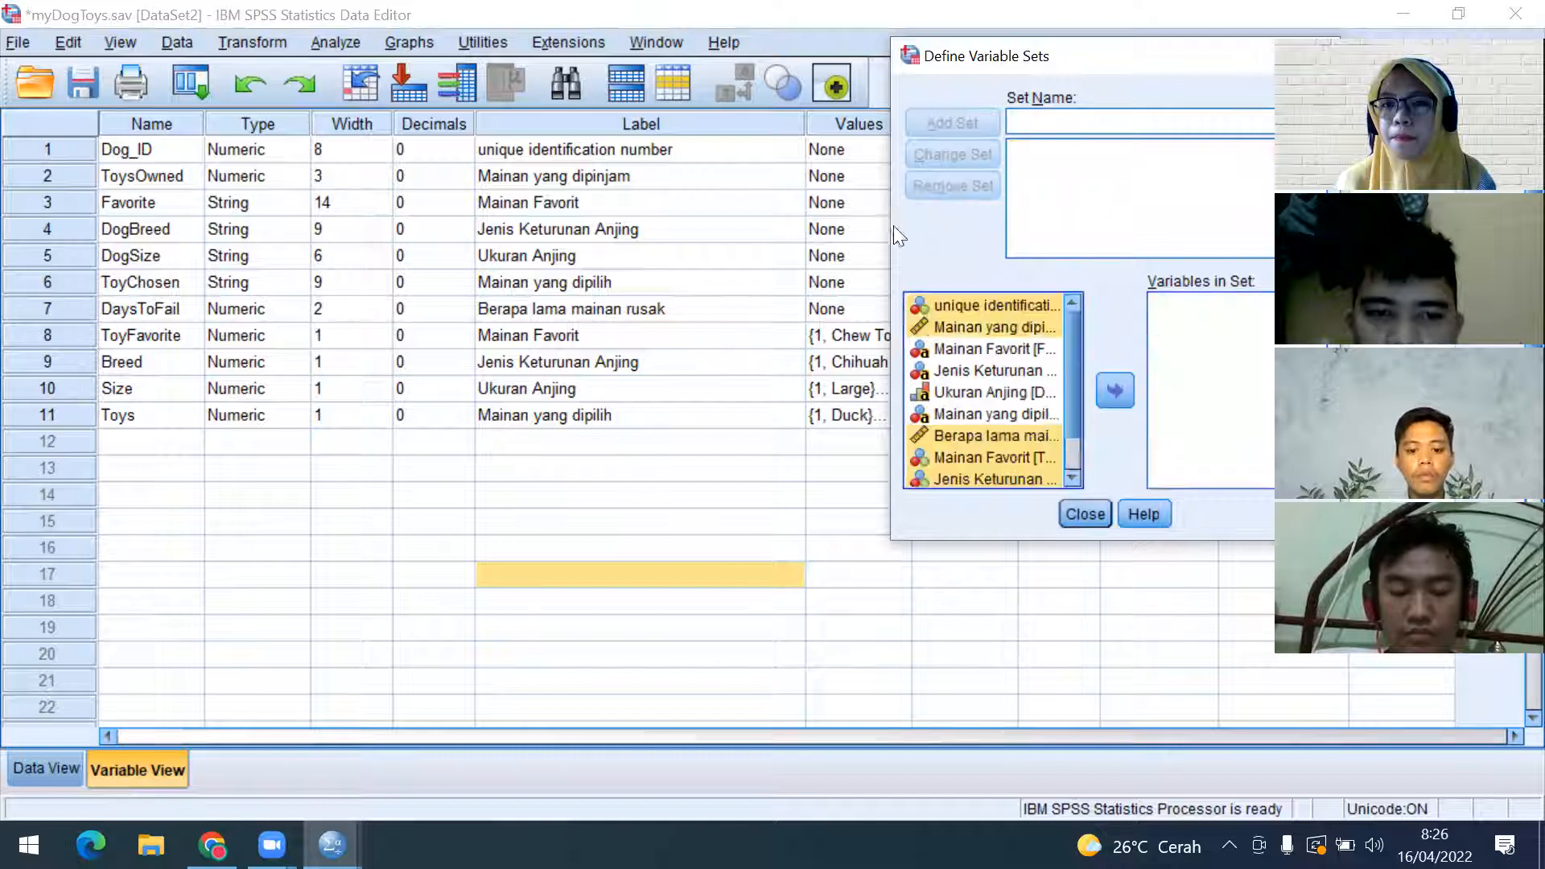
pyautogui.click(1119, 393)
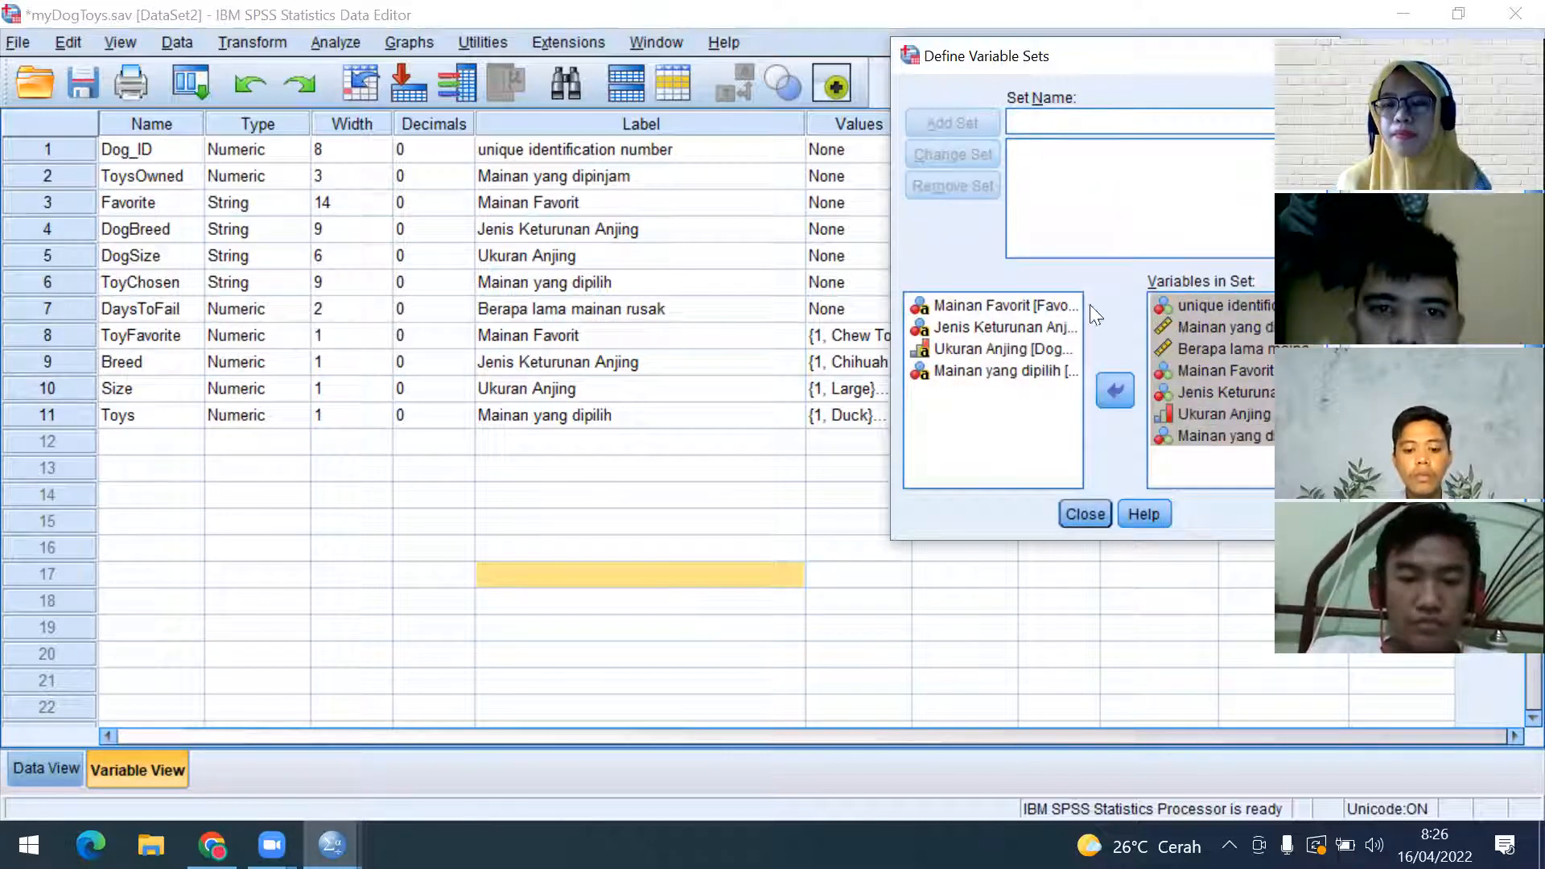
pyautogui.click(1115, 390)
# Recreate the Analisis Dog Toys set with Dog_ID, ToysOwned, DaysToFail, ToyFavorite, Breed, Size and Toys, and select it to check its members
pyautogui.click(1045, 124)
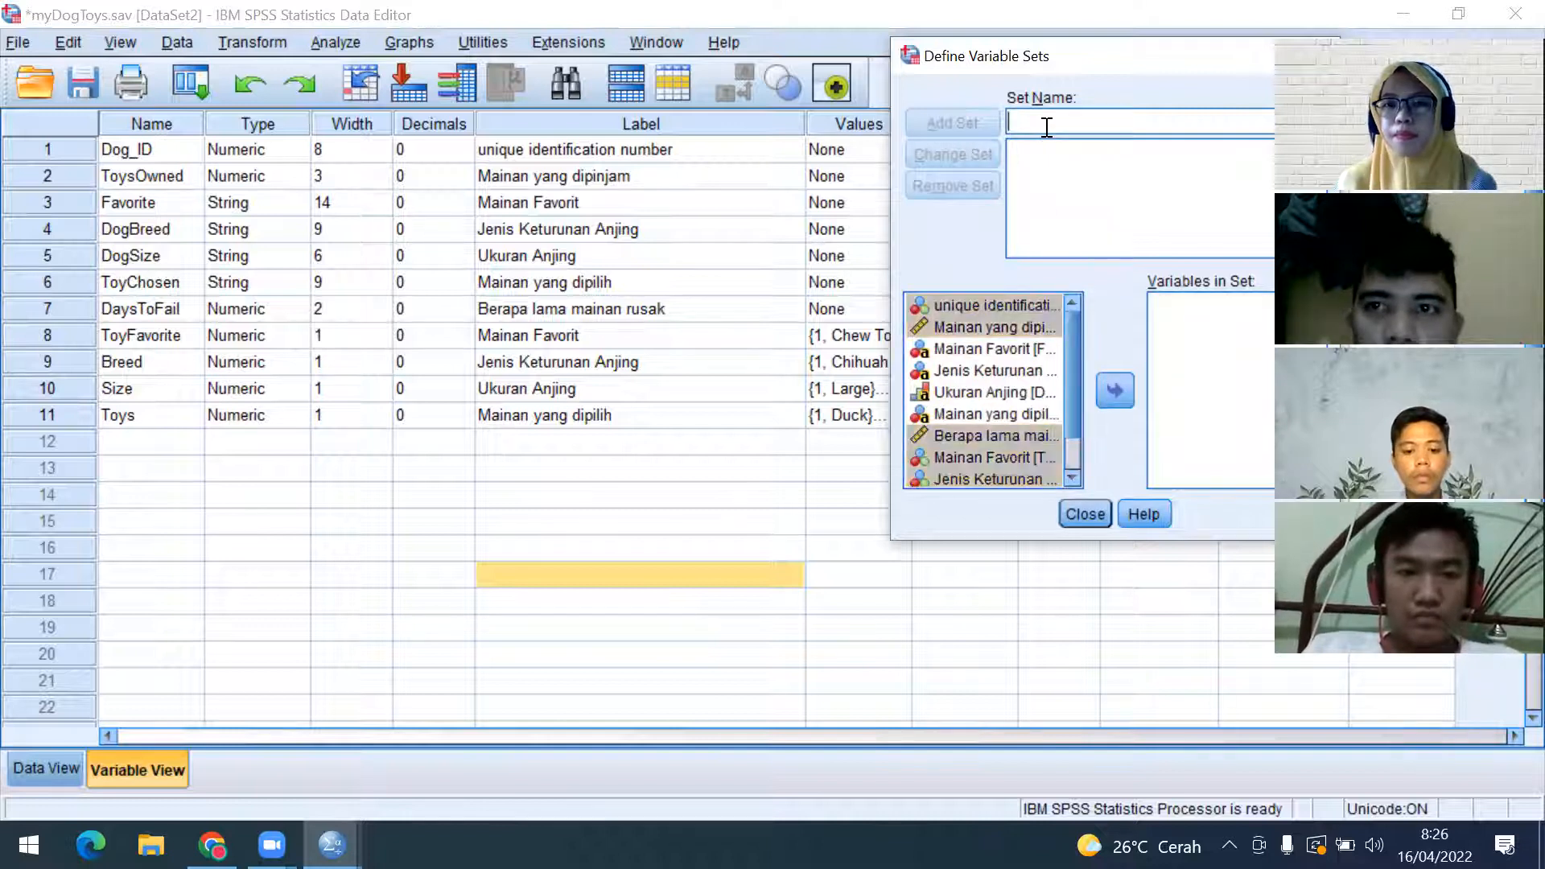
pyautogui.write('Analisis')
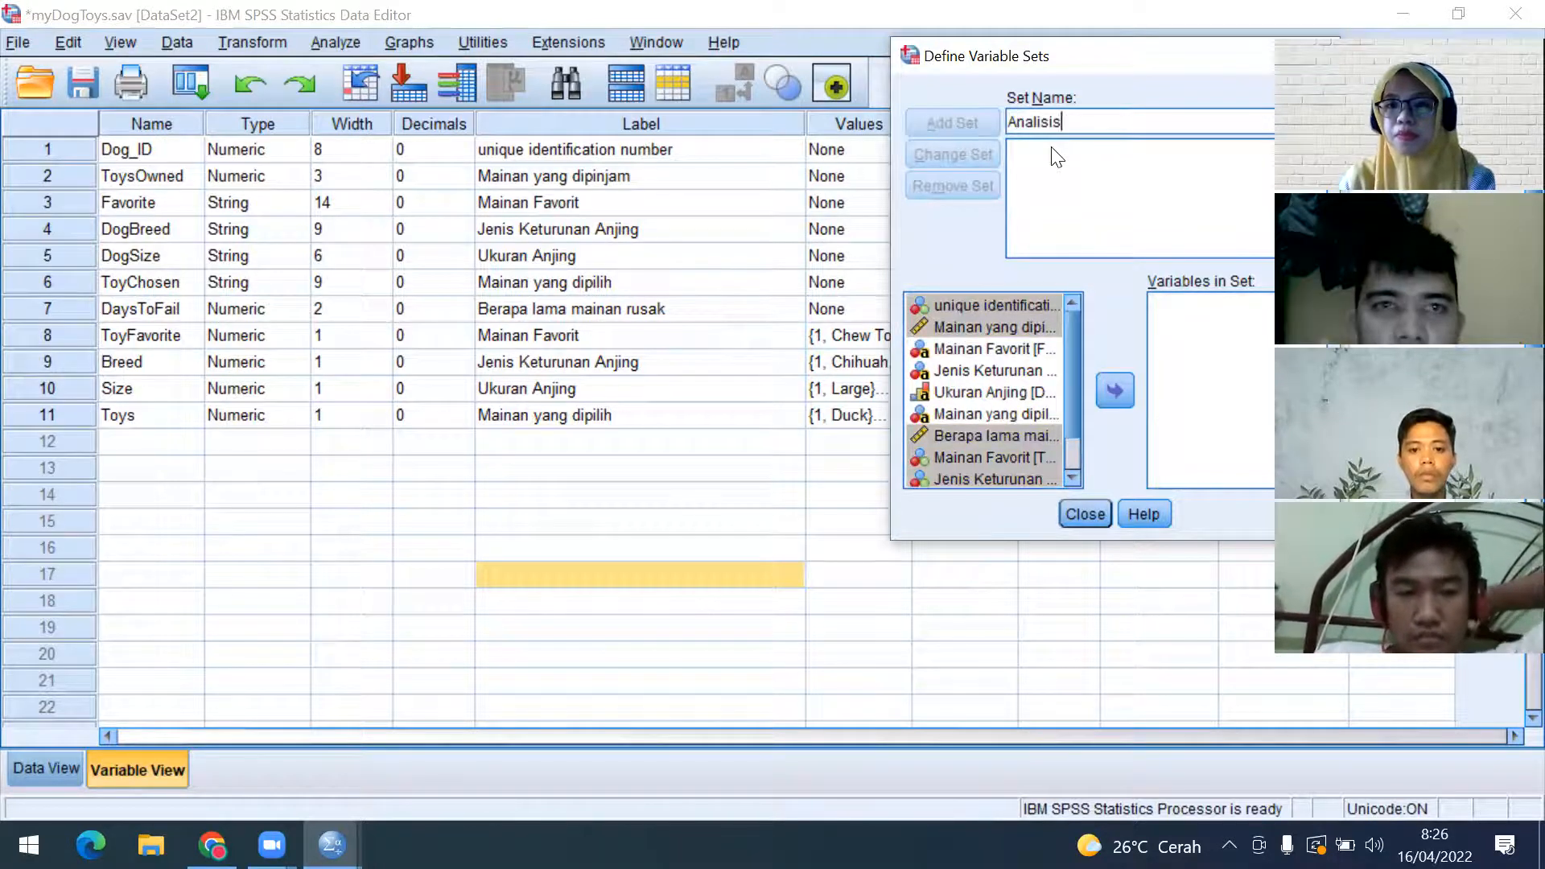
pyautogui.write(' D')
pyautogui.press('BackSpace')
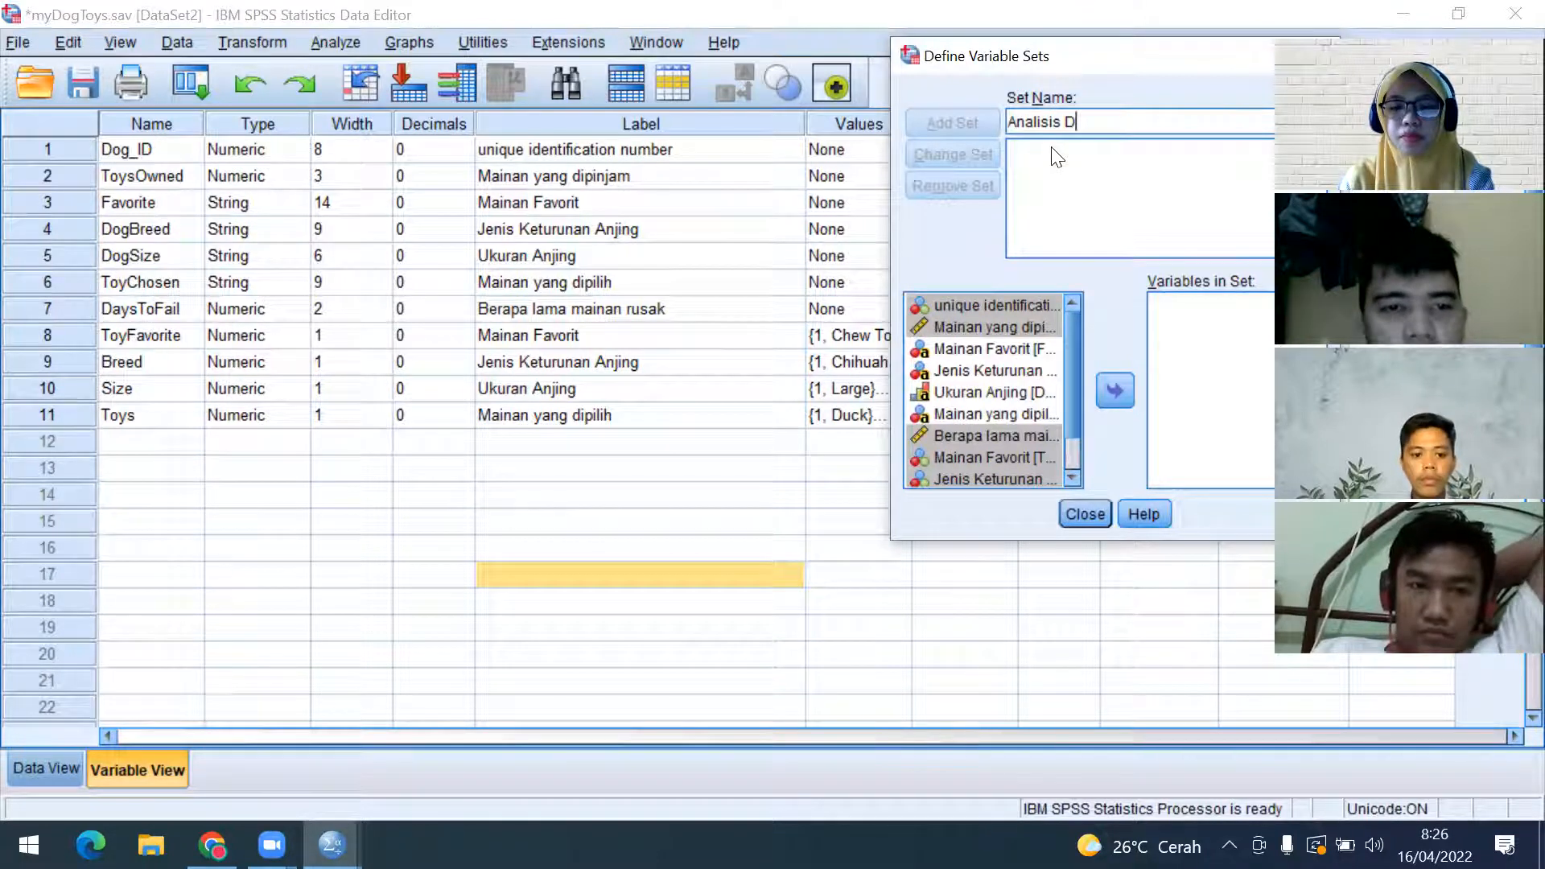
pyautogui.write('og Toys')
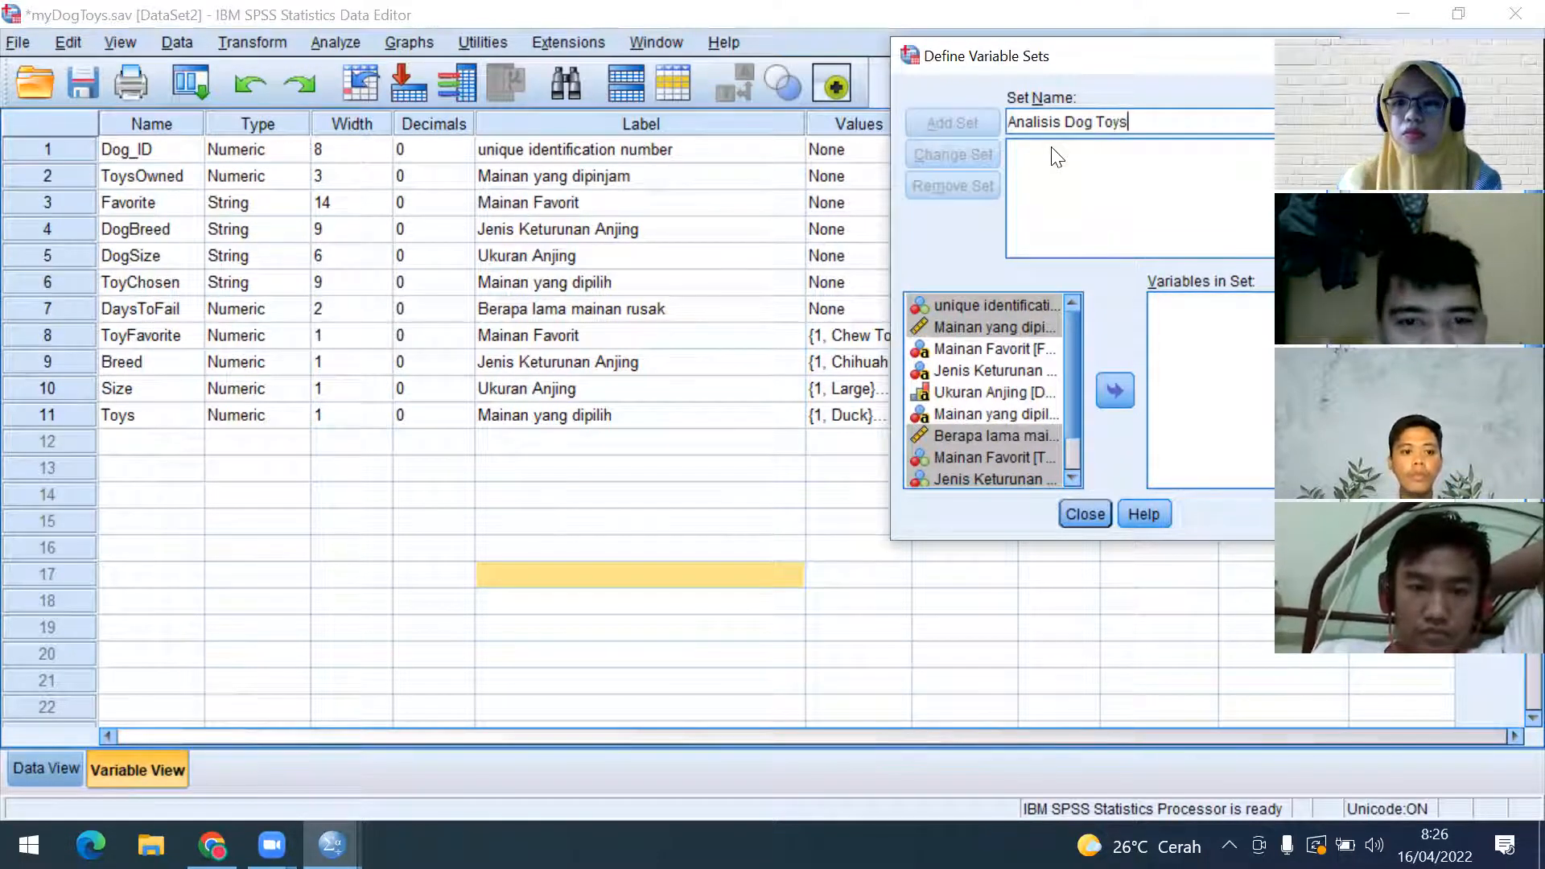
pyautogui.click(1109, 390)
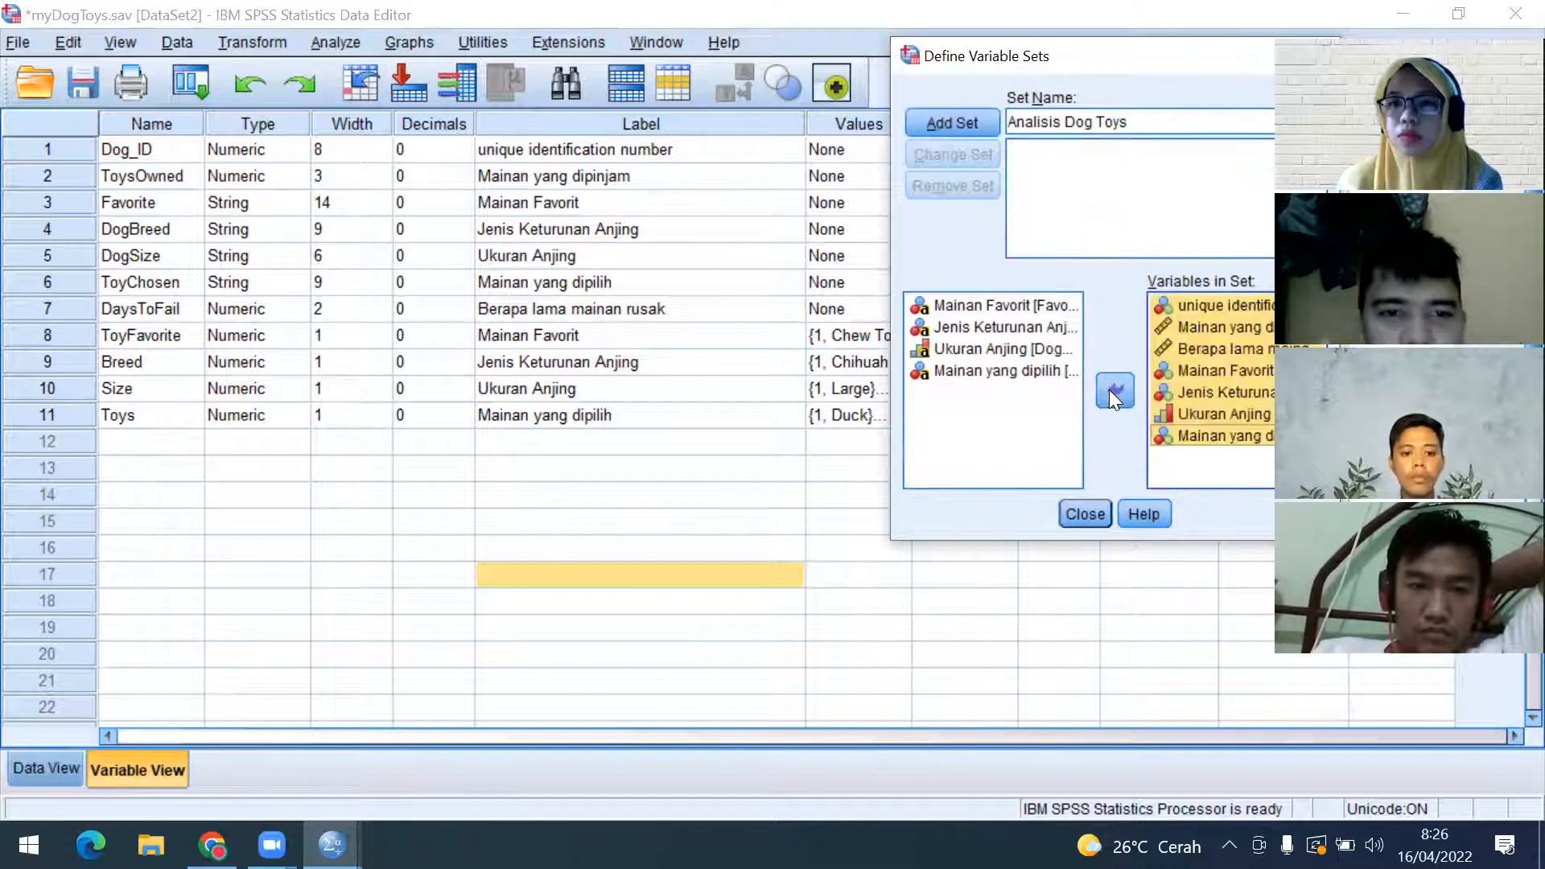
pyautogui.click(974, 124)
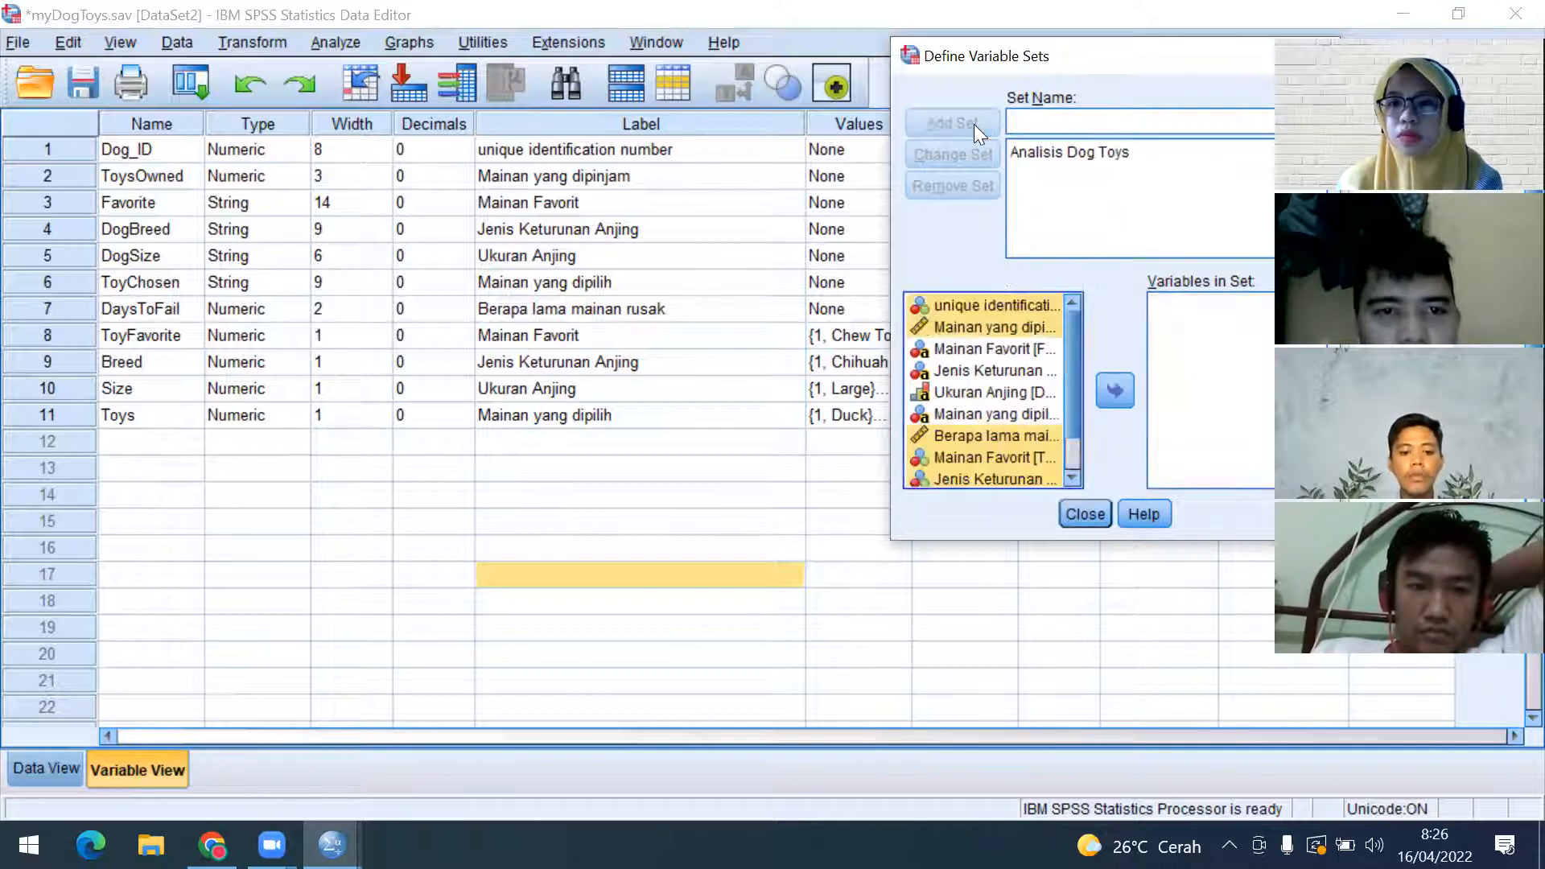
pyautogui.click(1070, 152)
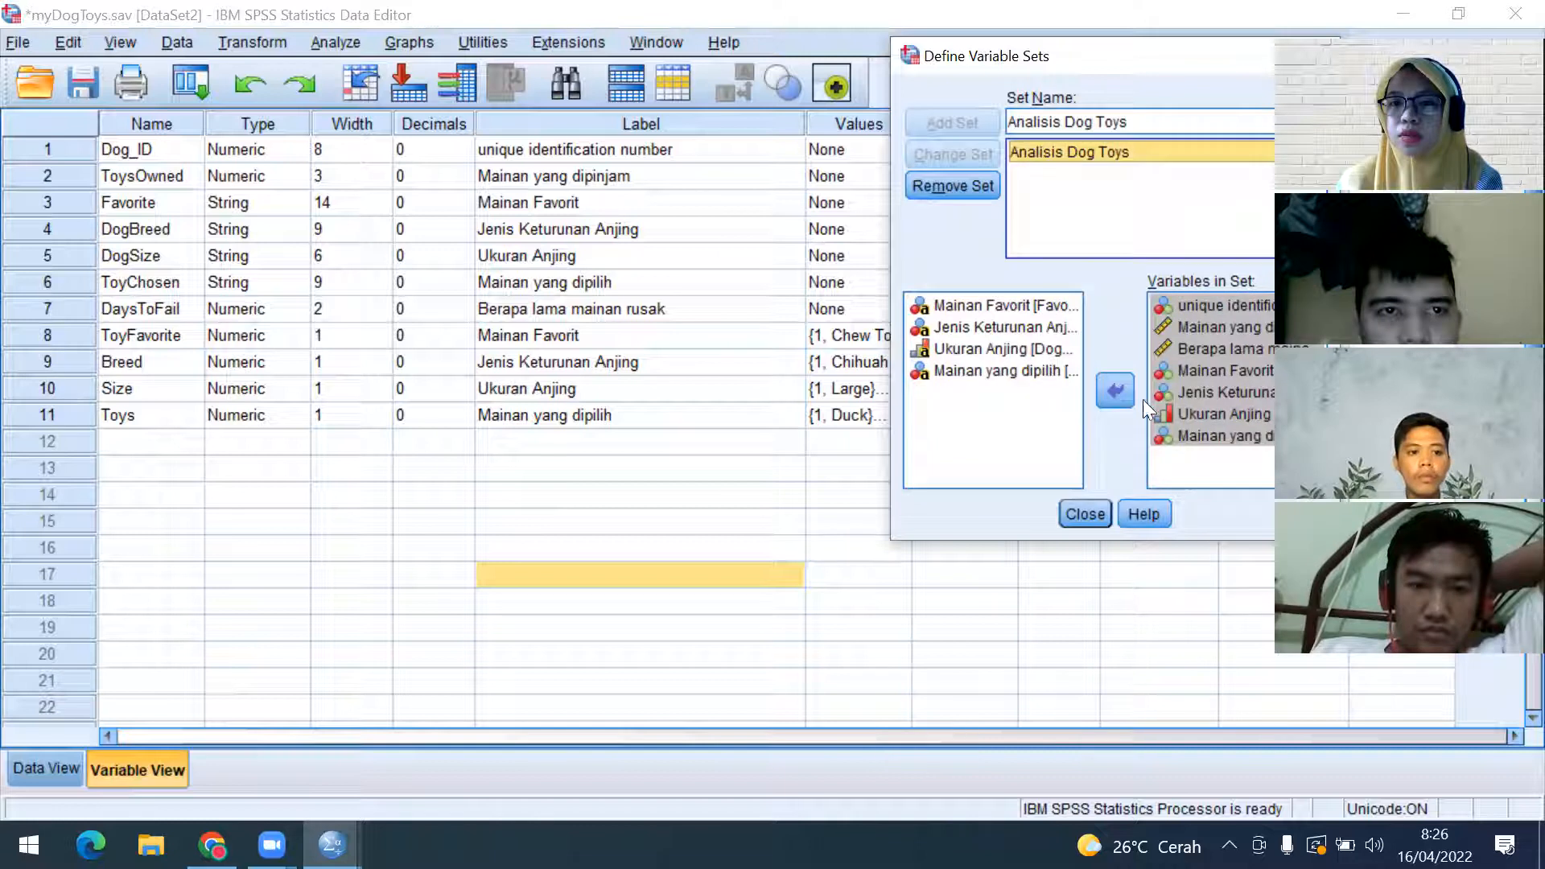
# Close the variable set definitions, look through the dog records in the data, and return to the variable list
pyautogui.click(1118, 384)
pyautogui.click(1109, 391)
pyautogui.click(1085, 508)
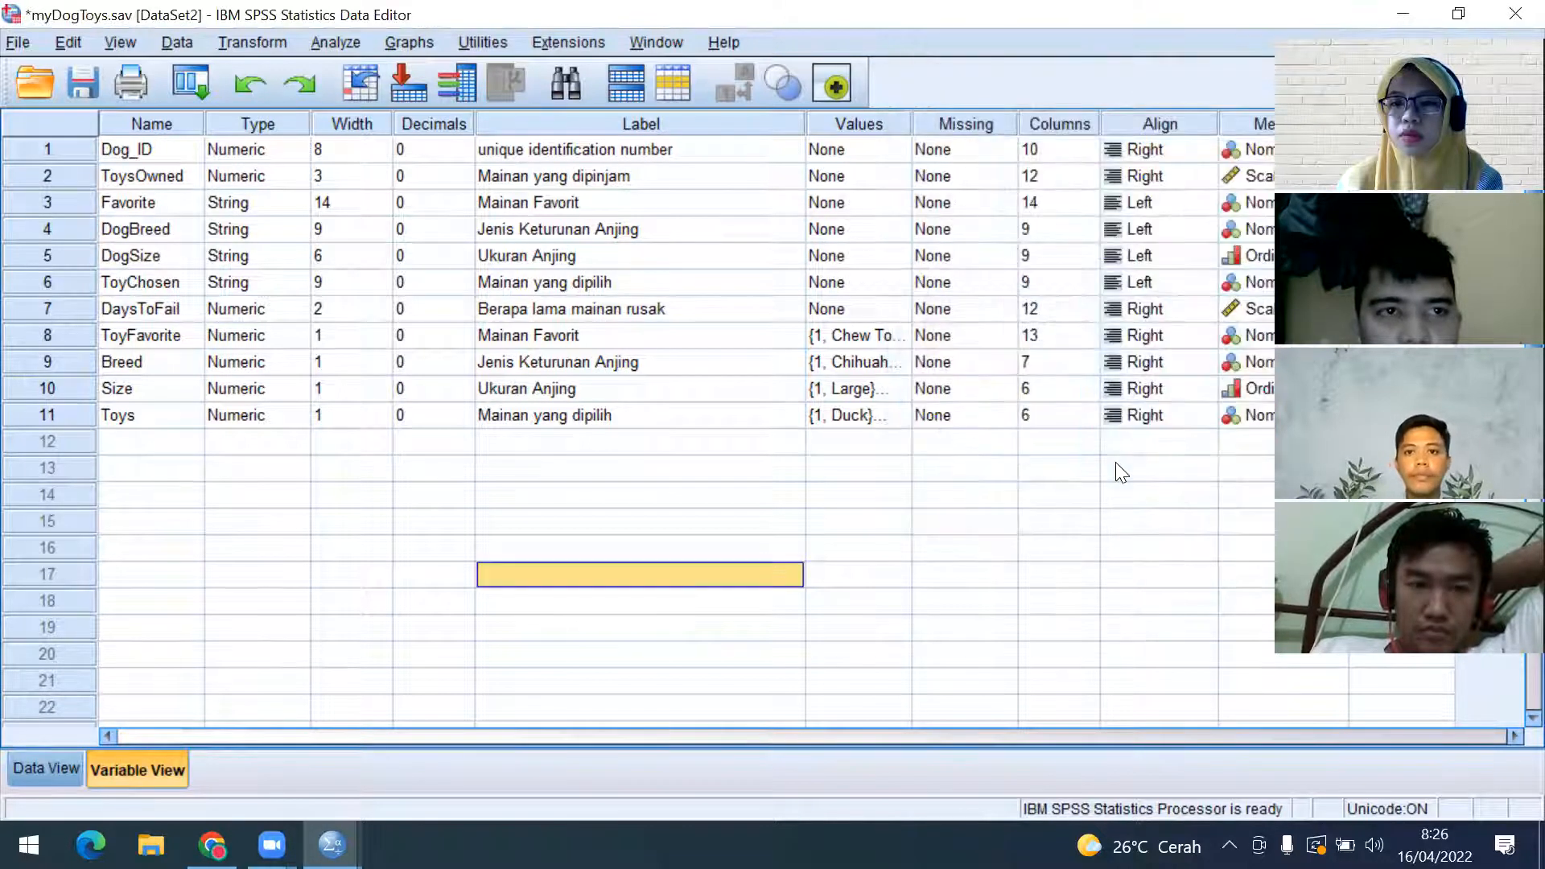
pyautogui.click(1074, 499)
pyautogui.click(44, 764)
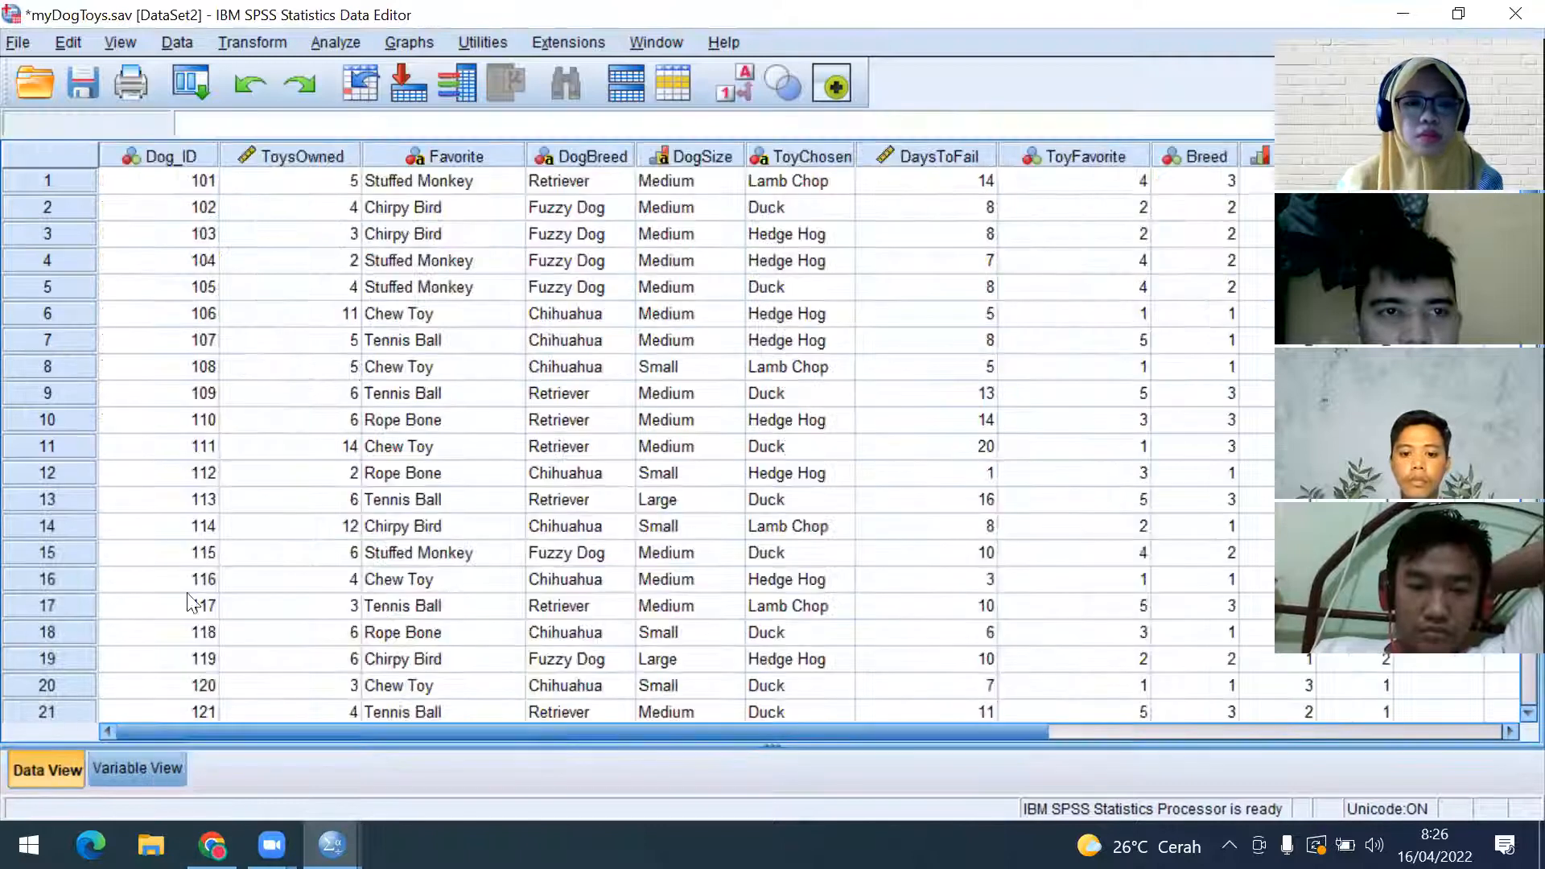
pyautogui.click(366, 369)
pyautogui.scroll(-3, 227, 712)
pyautogui.click(137, 767)
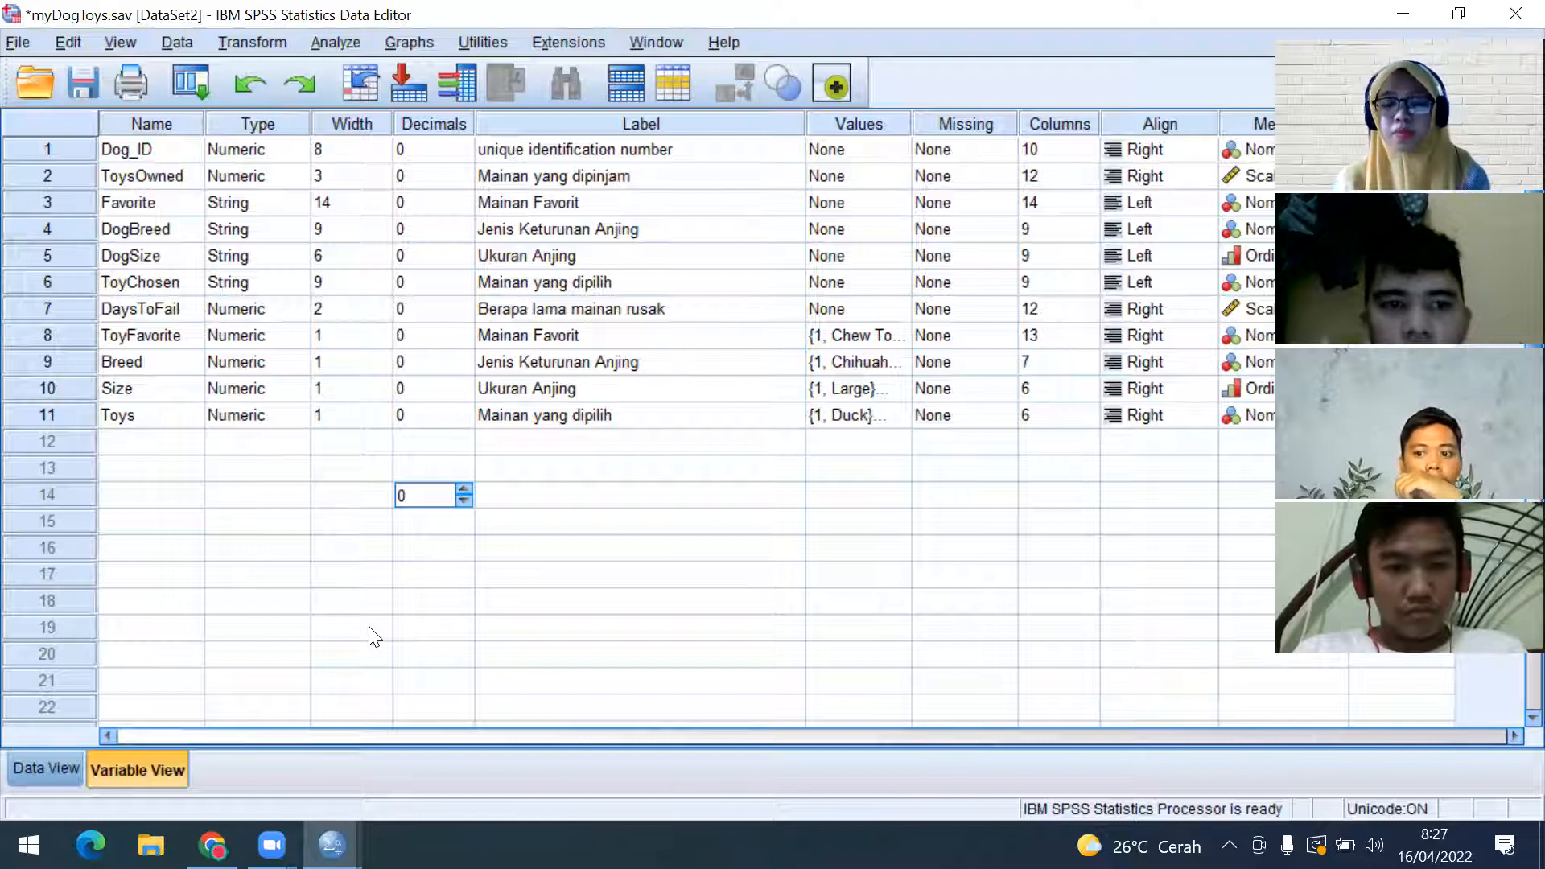
# Reopen the variable set definitions and remove the Analisis Dog Toys set
pyautogui.click(474, 40)
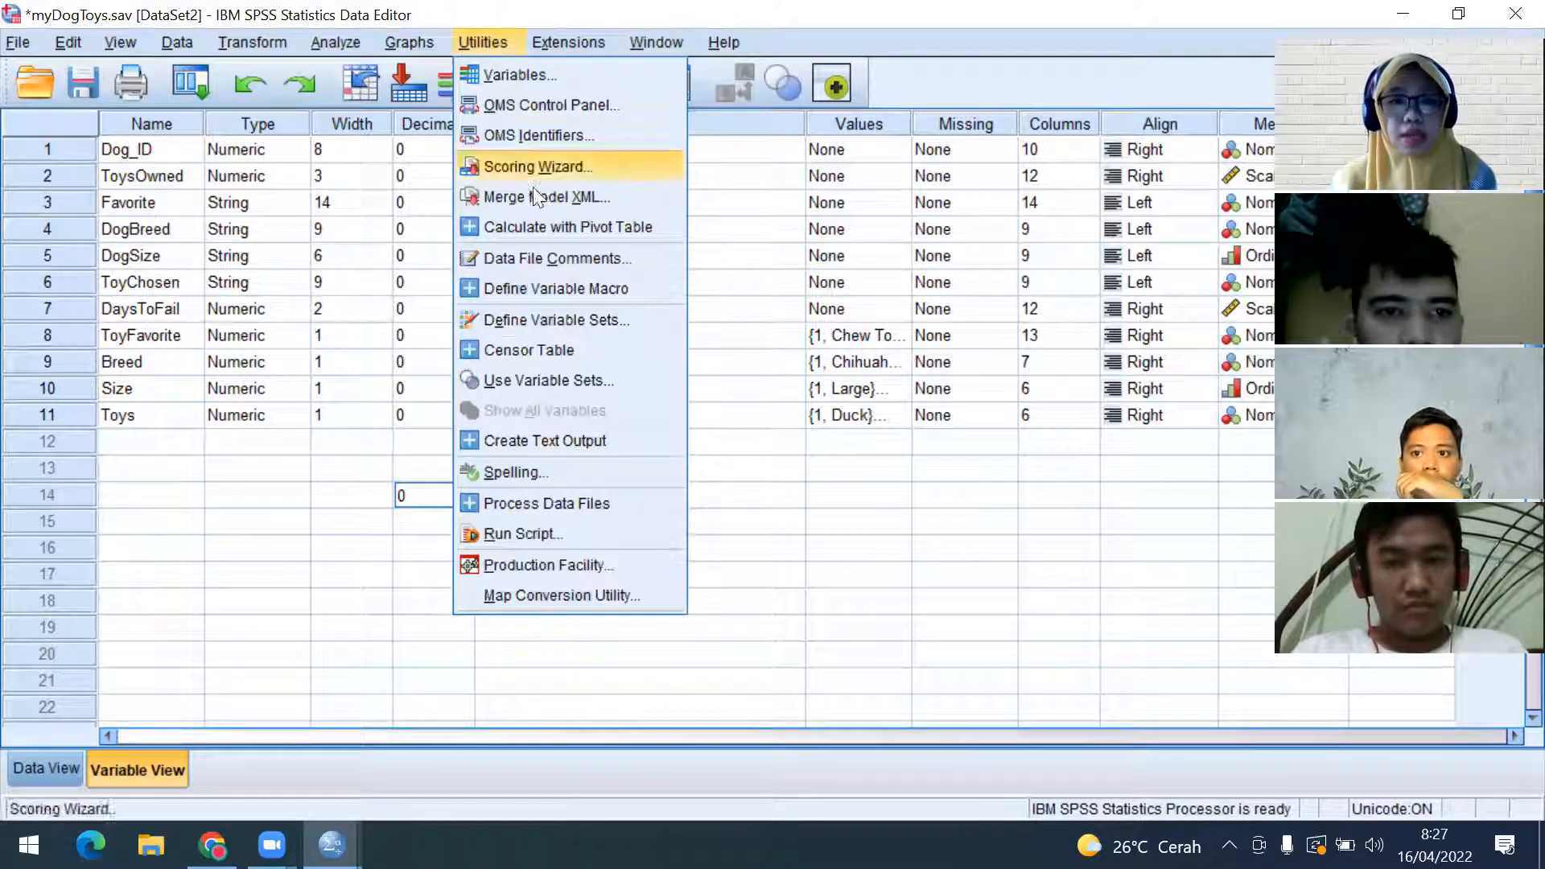
pyautogui.click(549, 320)
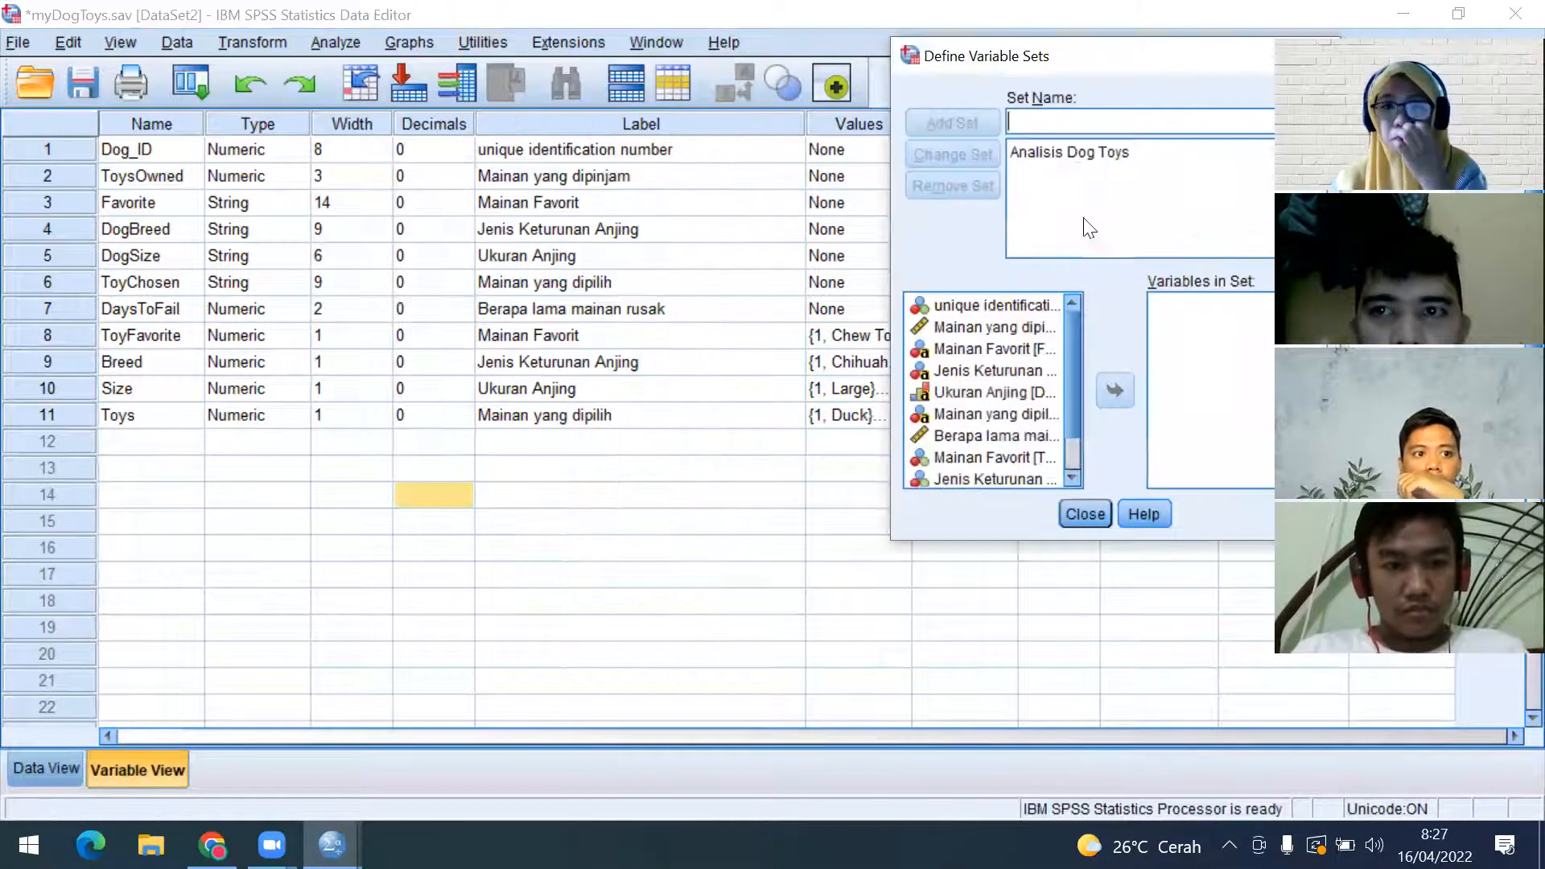
pyautogui.click(1046, 152)
pyautogui.click(966, 183)
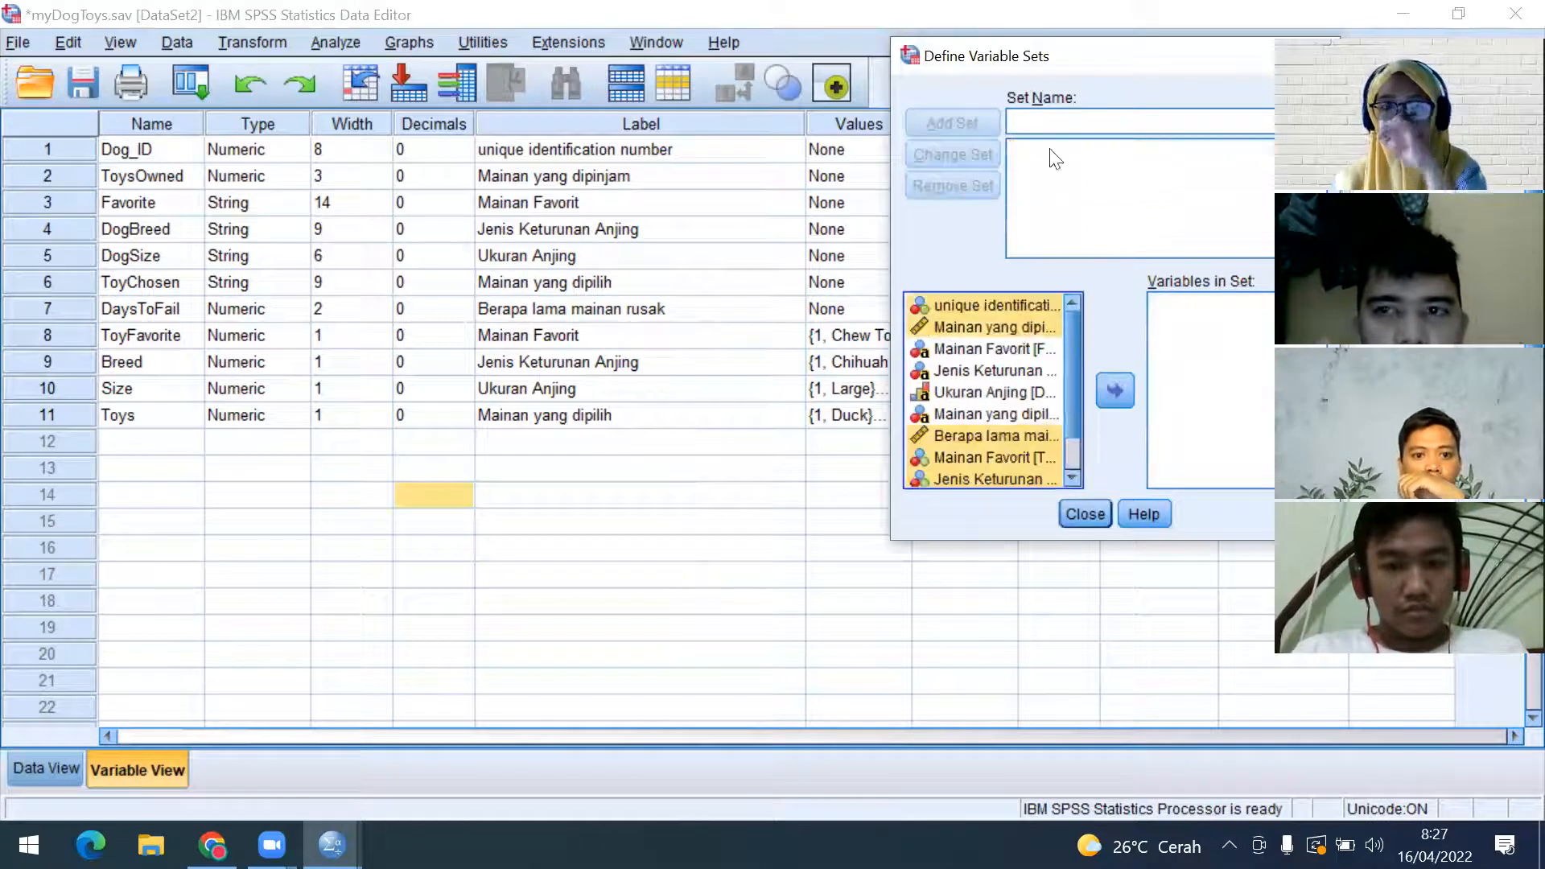
# Define a new set named Analisis Dog Toys from the variables still highlighted in the list, and select it to inspect its members
pyautogui.click(1059, 119)
pyautogui.write('Anal')
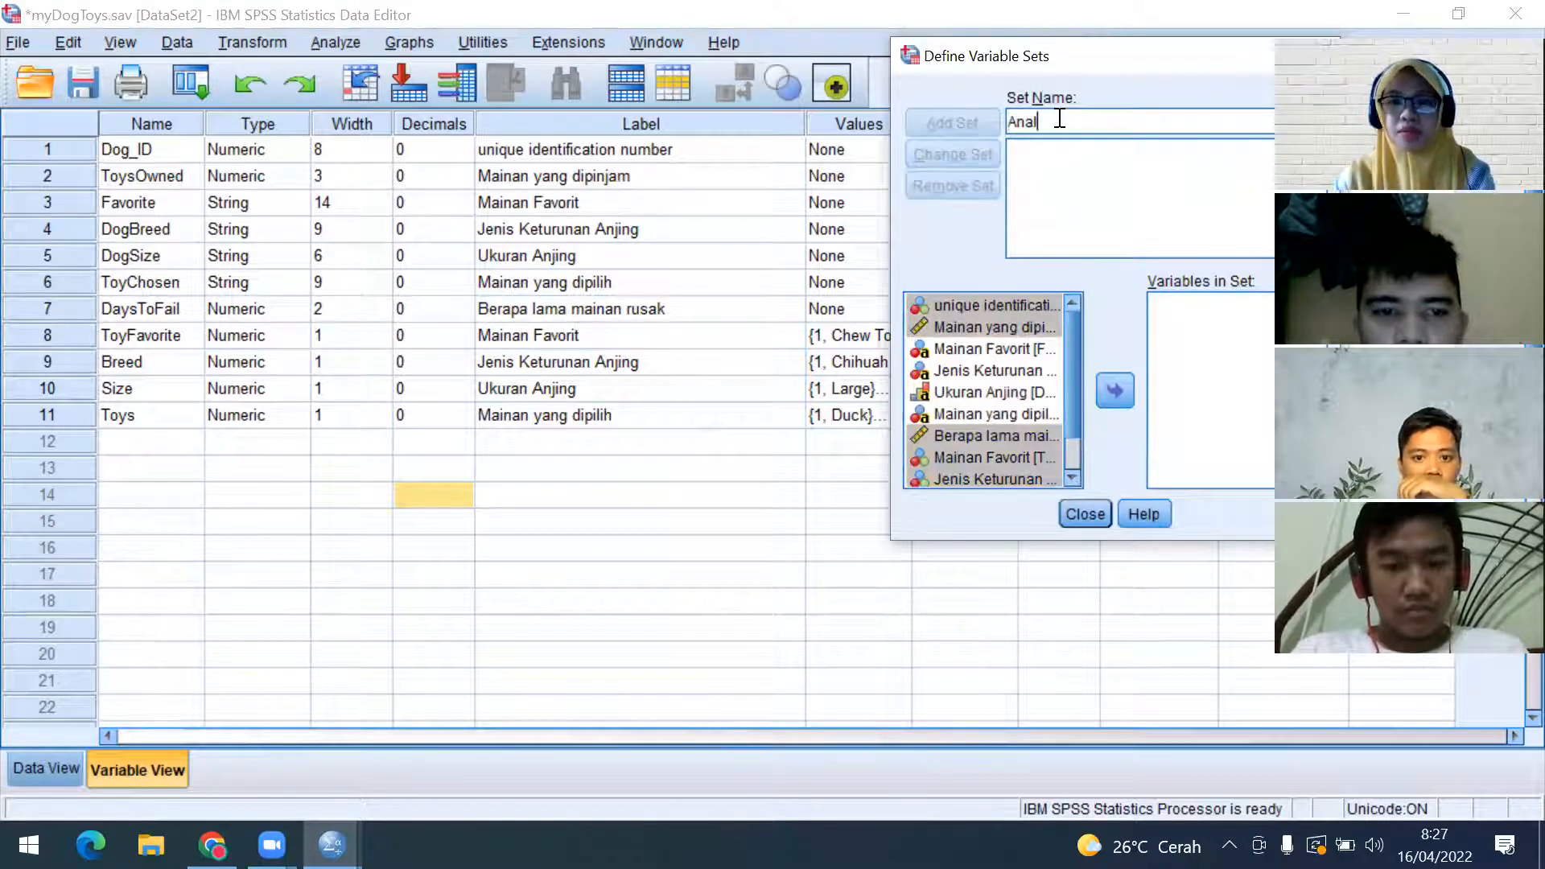
pyautogui.write('isis Dog Toys')
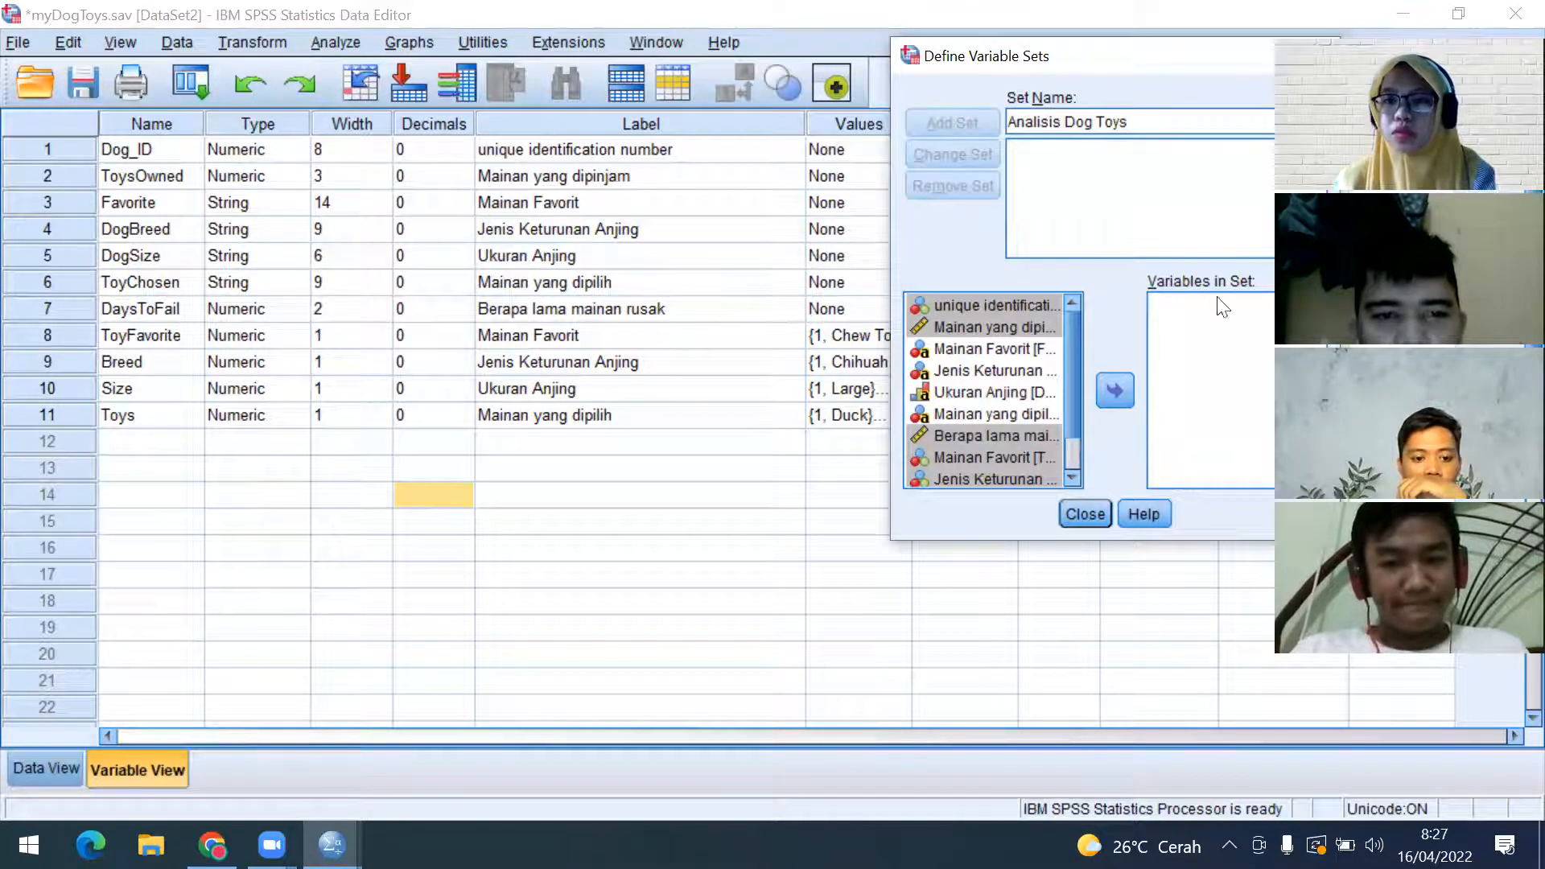
pyautogui.click(1113, 389)
pyautogui.click(918, 123)
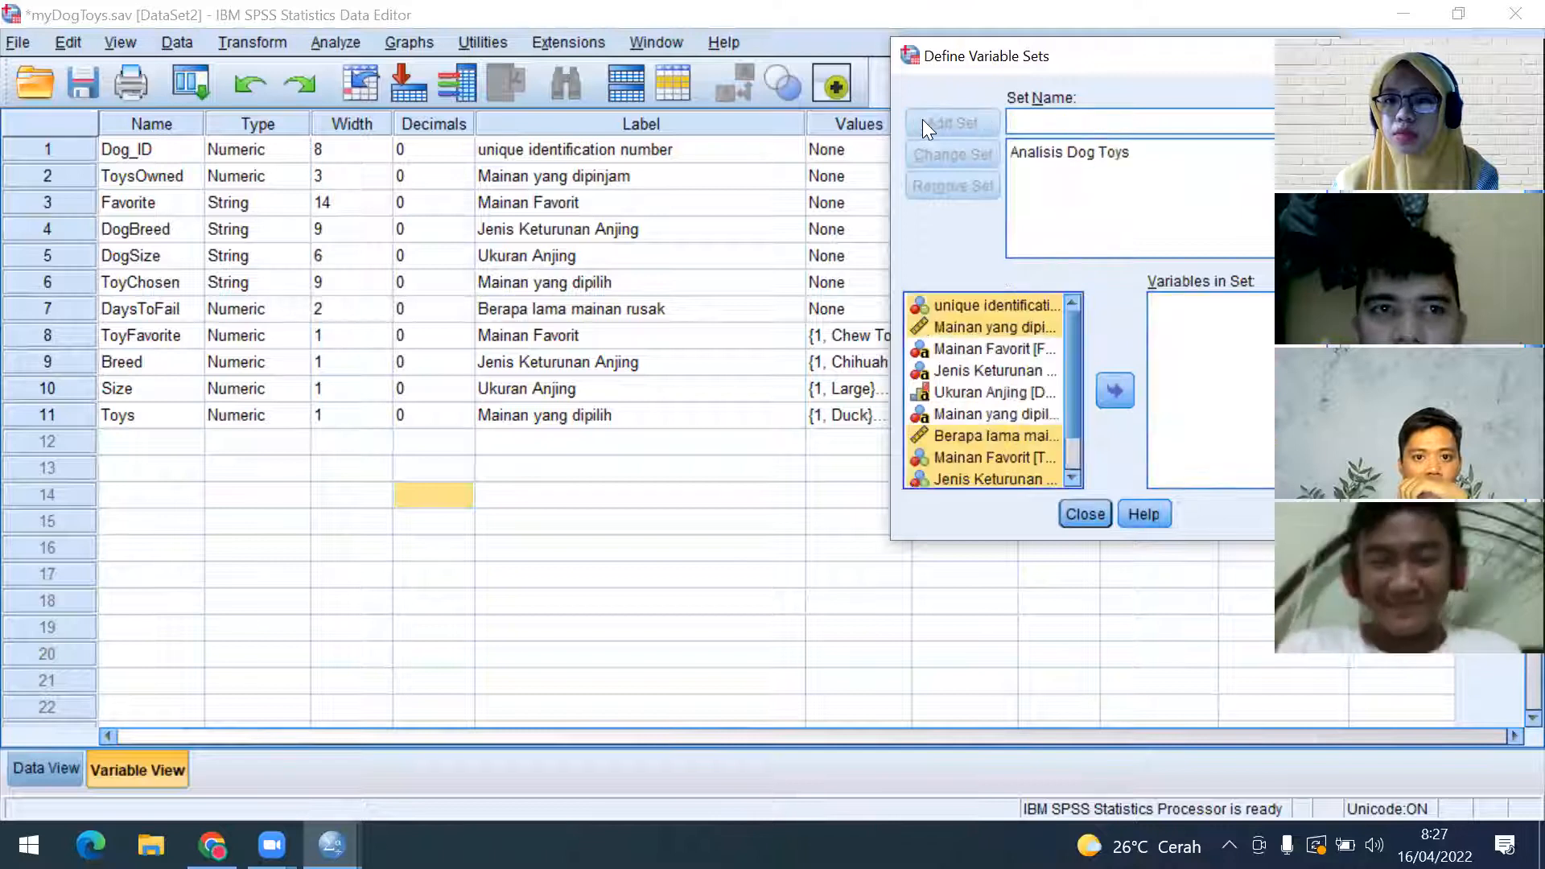
pyautogui.click(1069, 157)
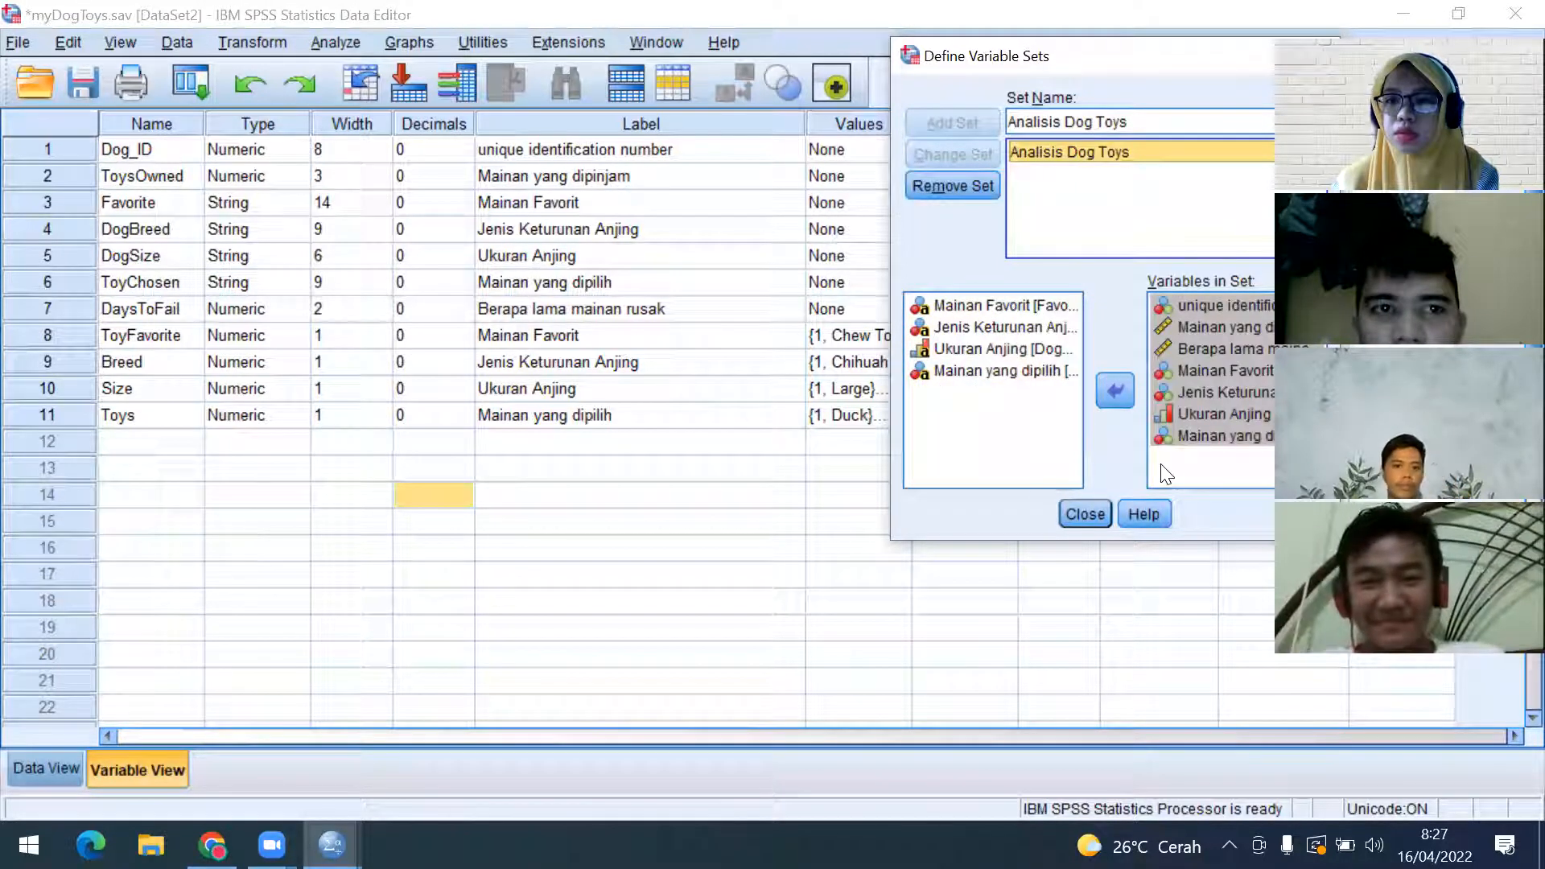
# Close the variable set definitions and save the myDogToys data file
pyautogui.click(1084, 514)
pyautogui.click(877, 398)
pyautogui.click(697, 319)
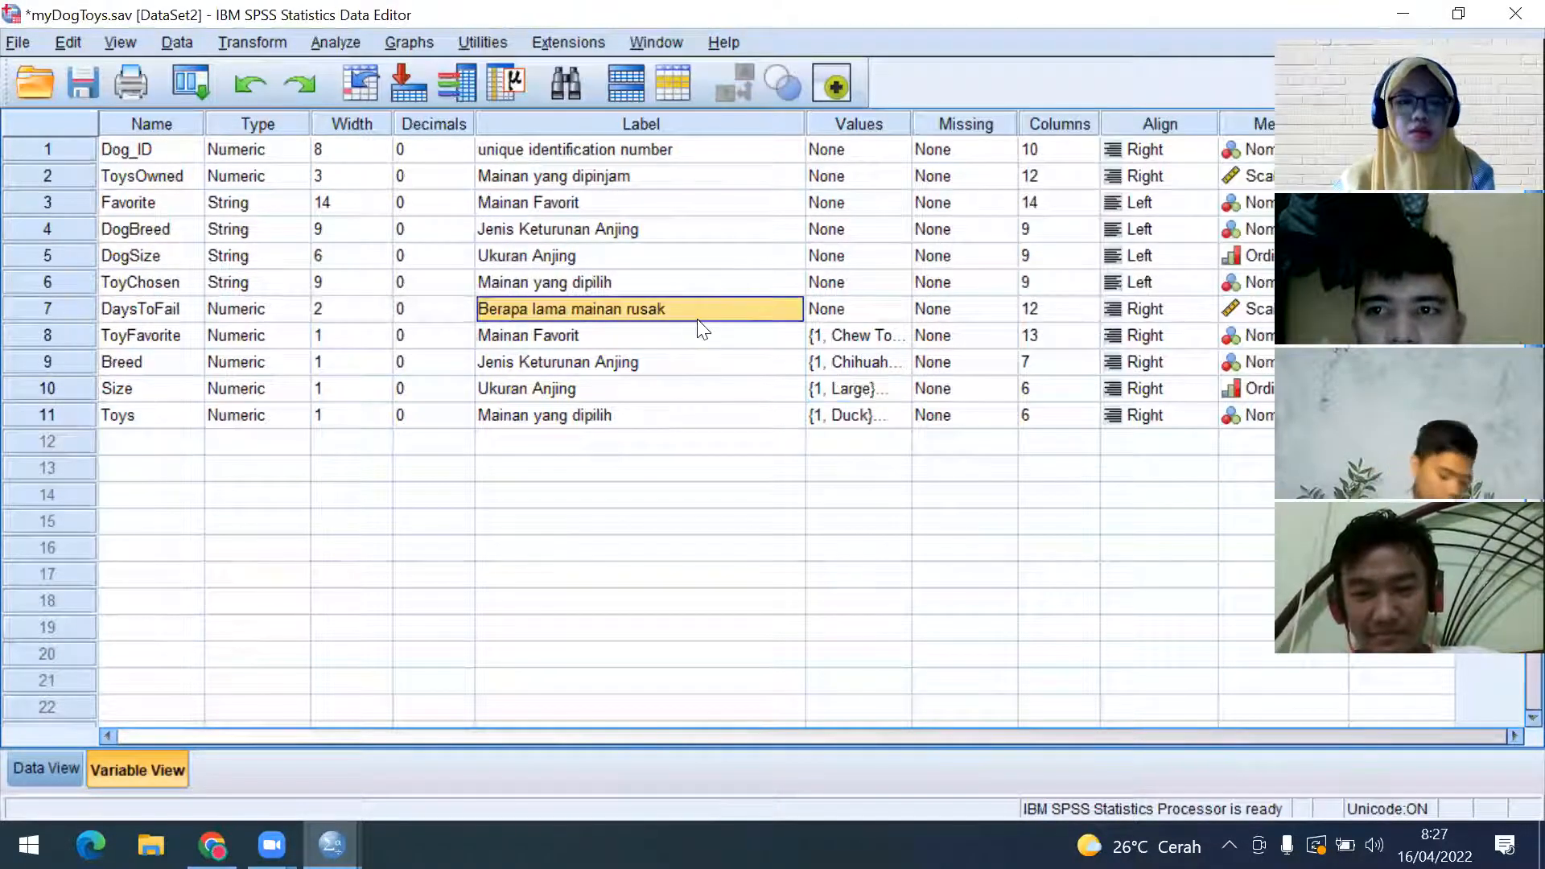
pyautogui.hotkey('ctrl', 's')
pyautogui.click(317, 574)
# Look over the dog records in the data and go back to the variable list
pyautogui.click(48, 769)
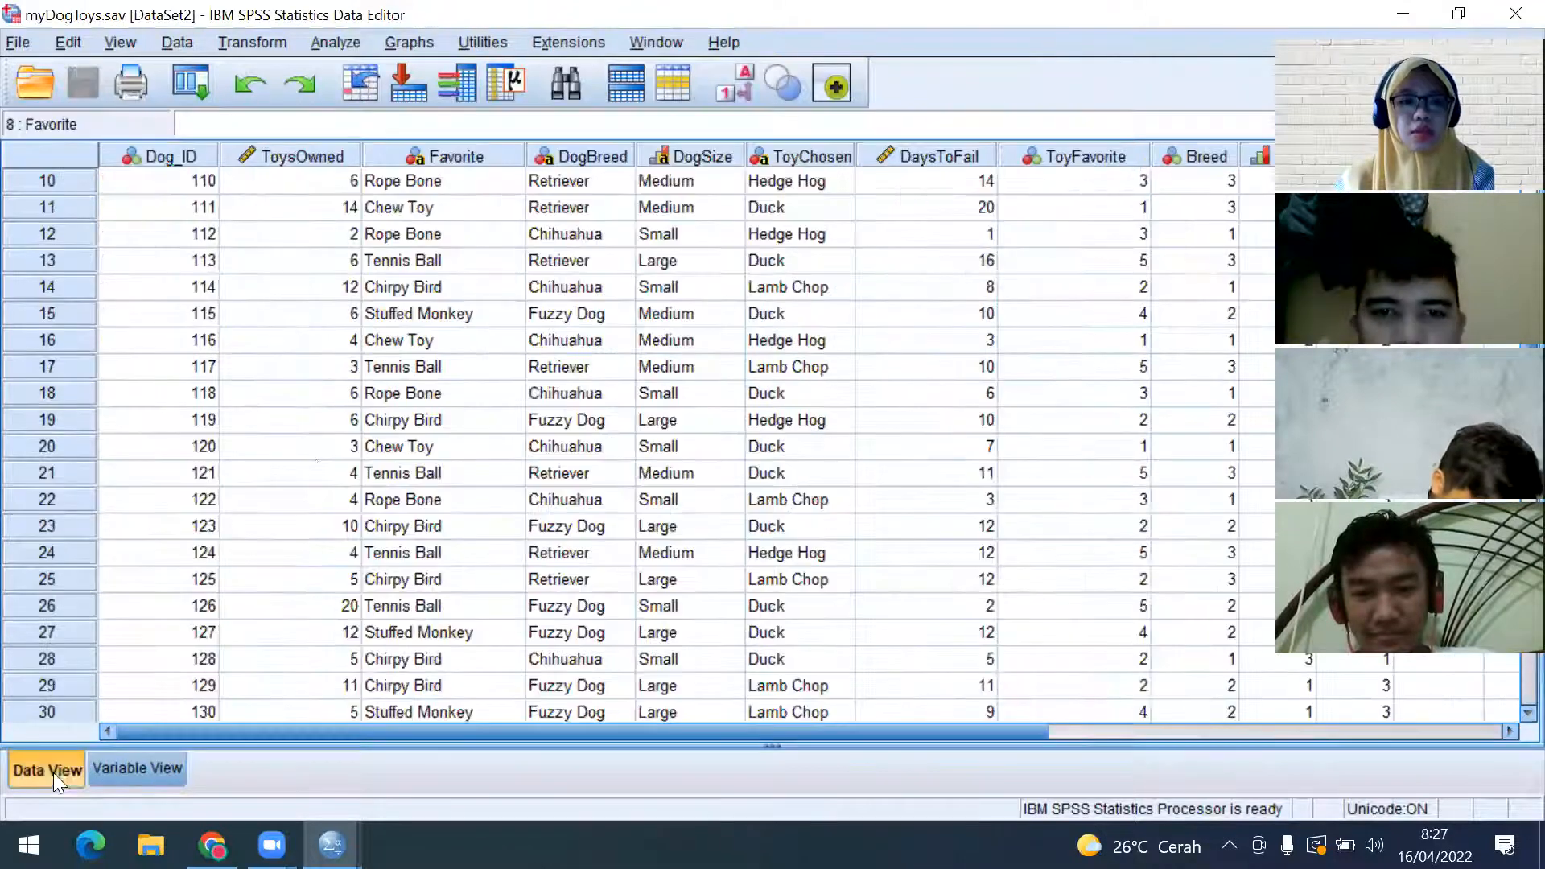
pyautogui.click(348, 448)
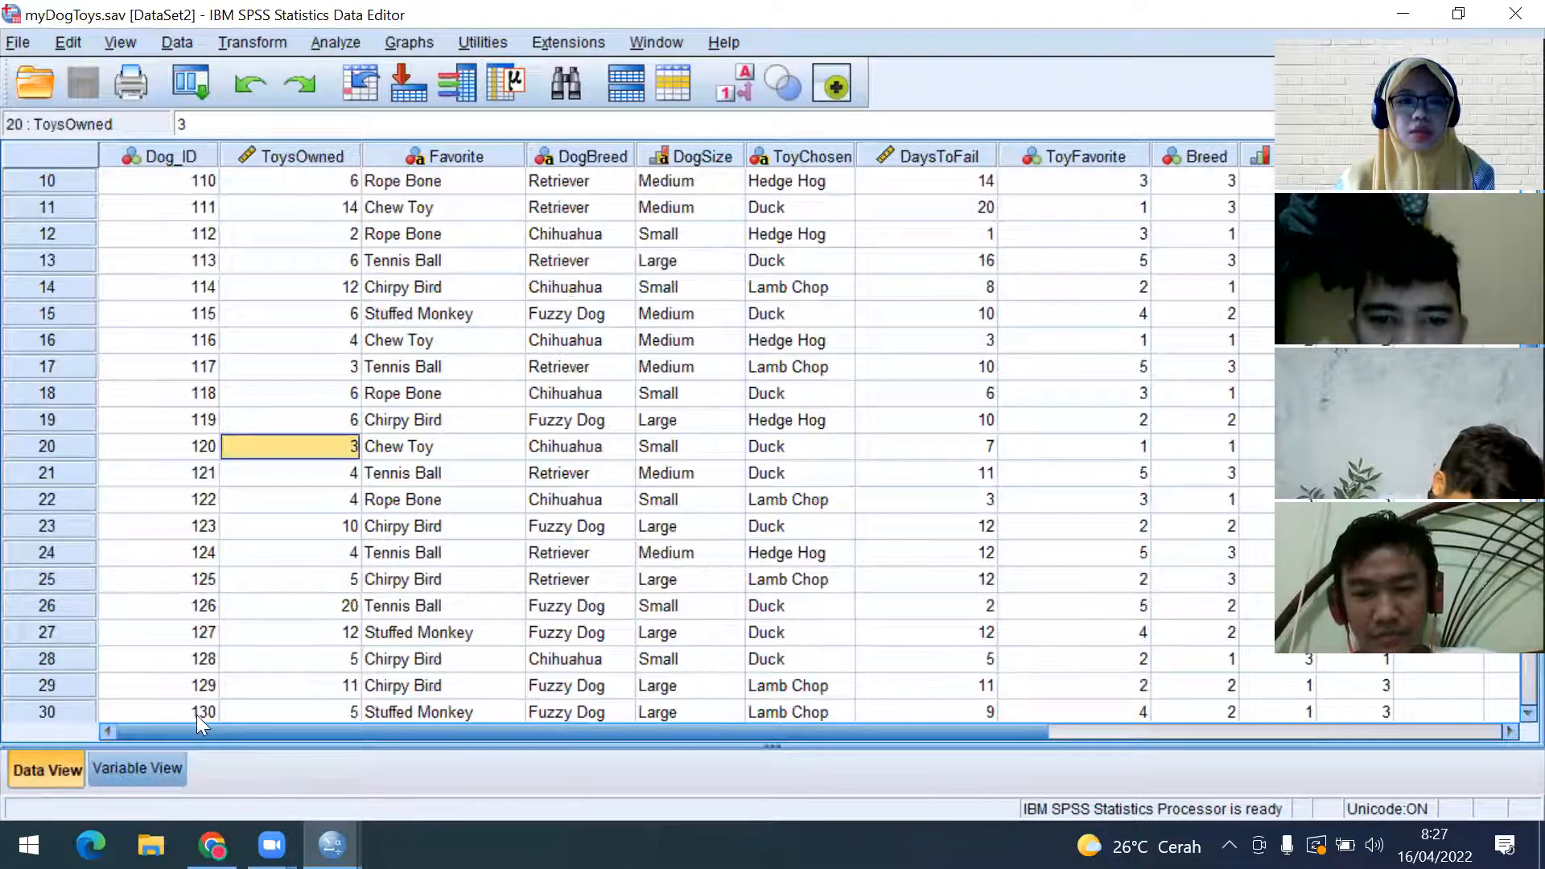
pyautogui.click(419, 313)
pyautogui.click(138, 768)
pyautogui.click(370, 388)
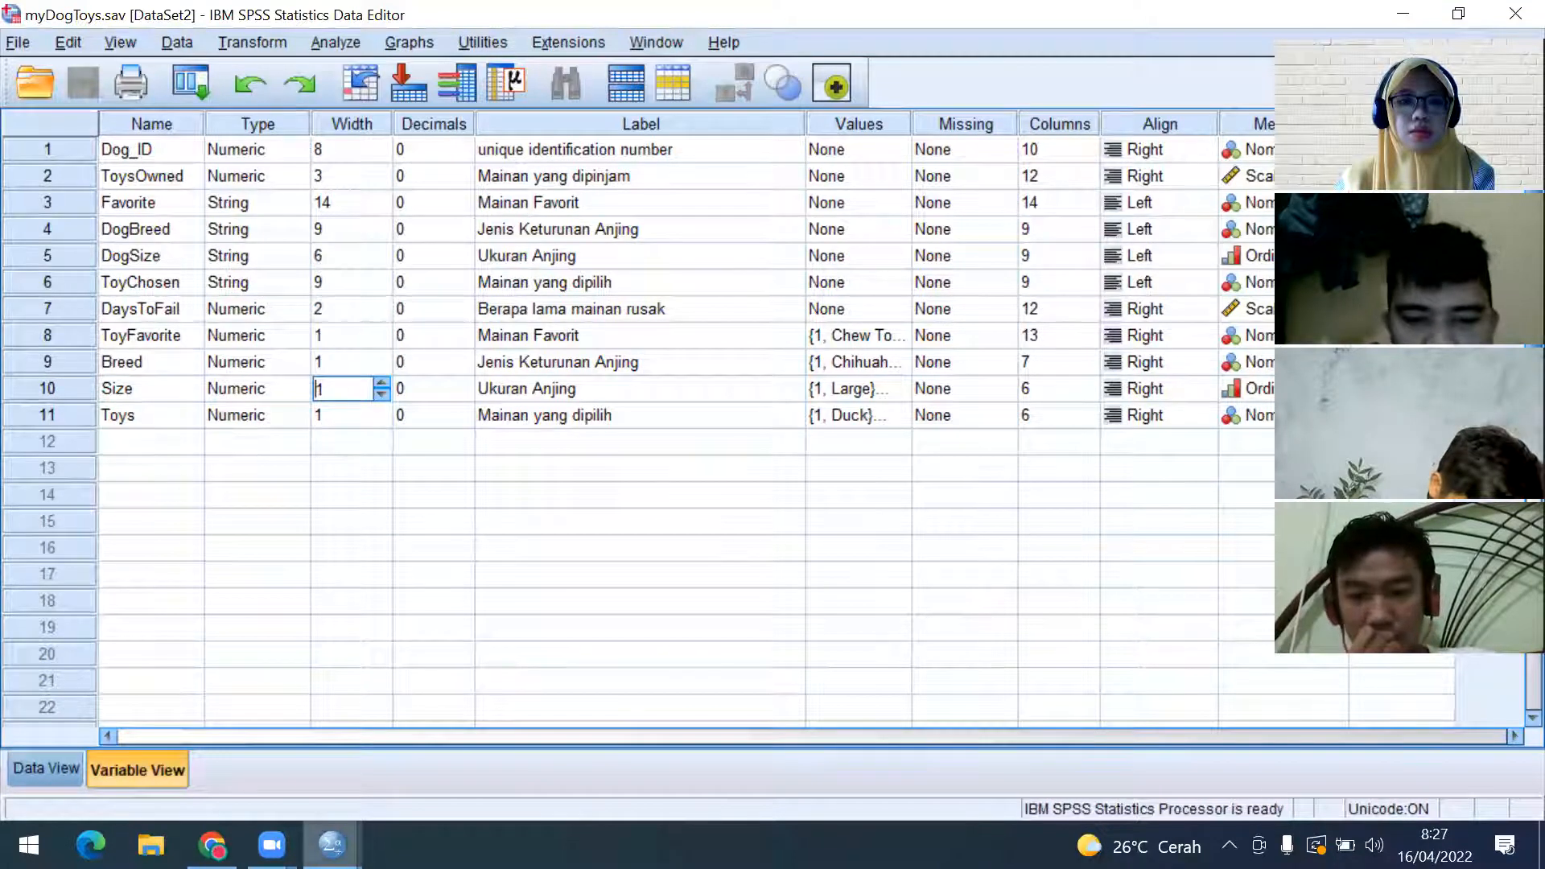
pyautogui.click(484, 33)
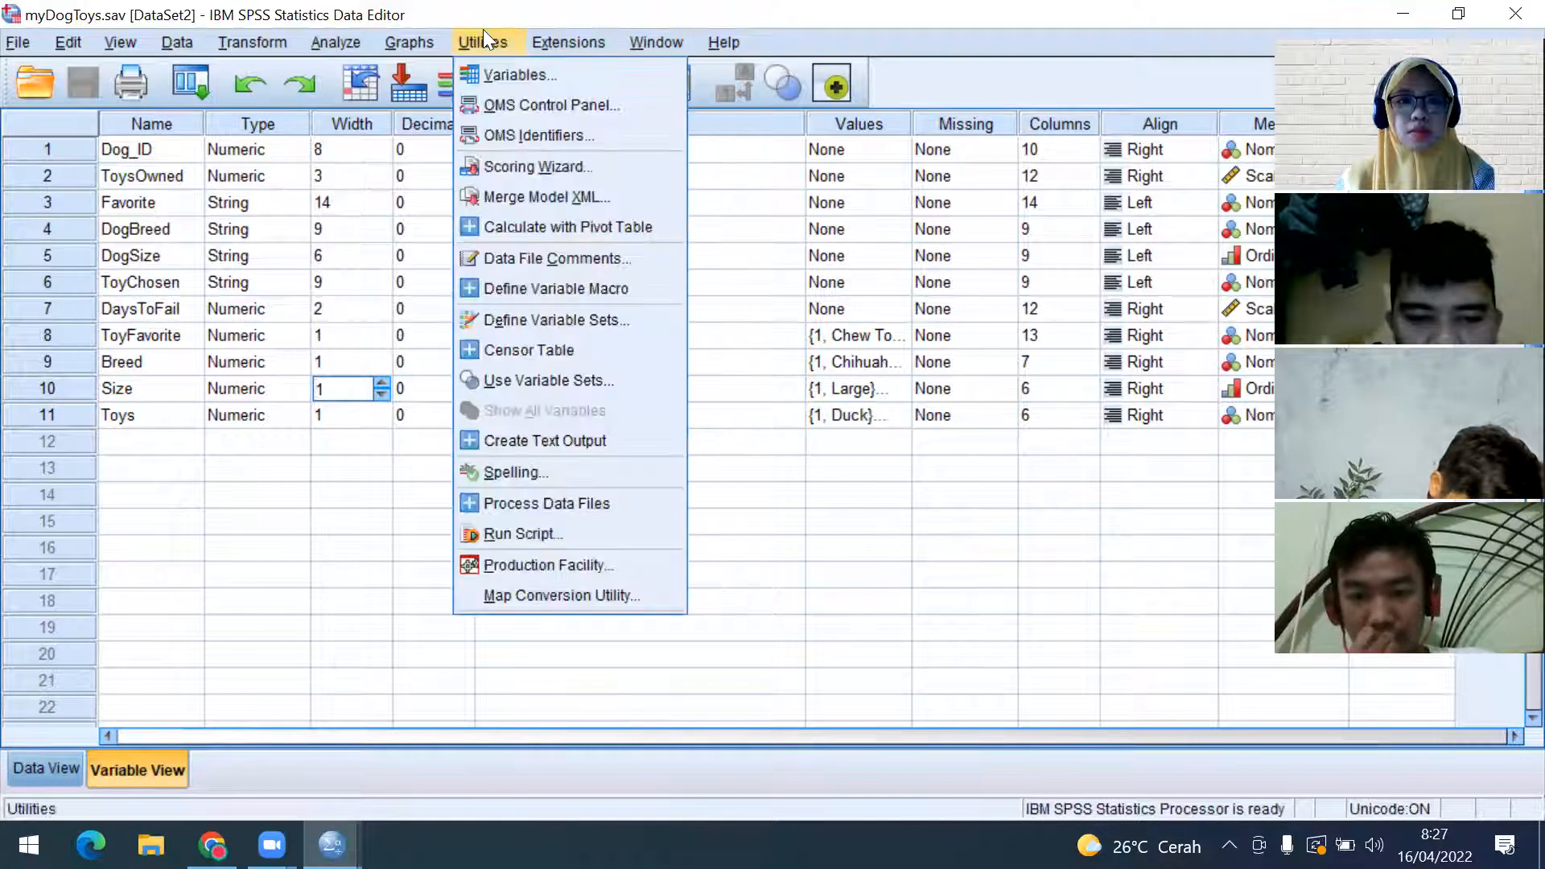
pyautogui.click(383, 472)
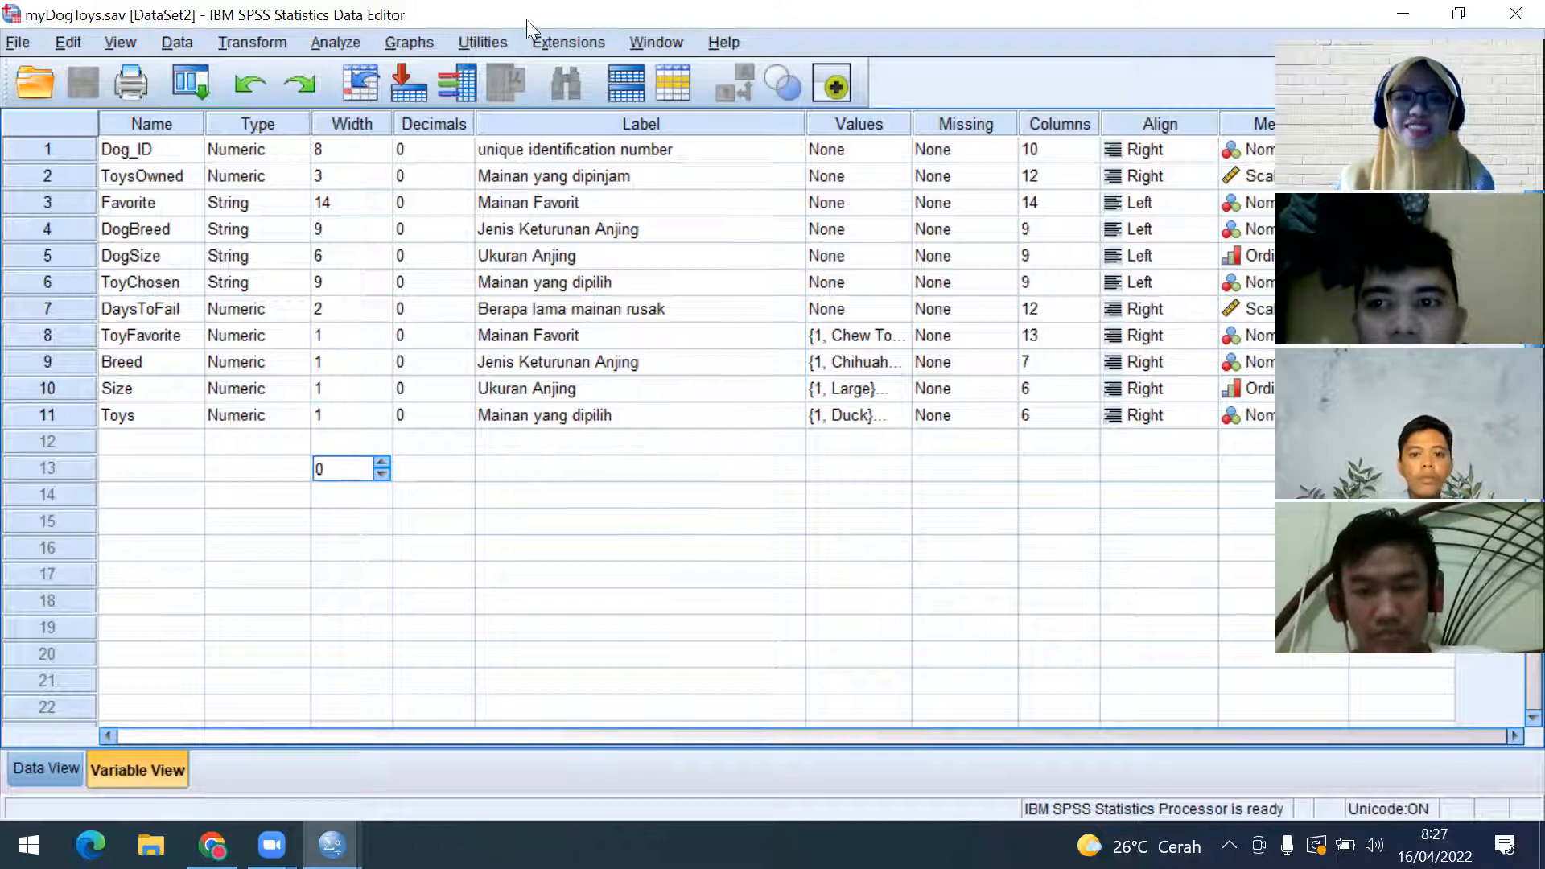
pyautogui.click(489, 46)
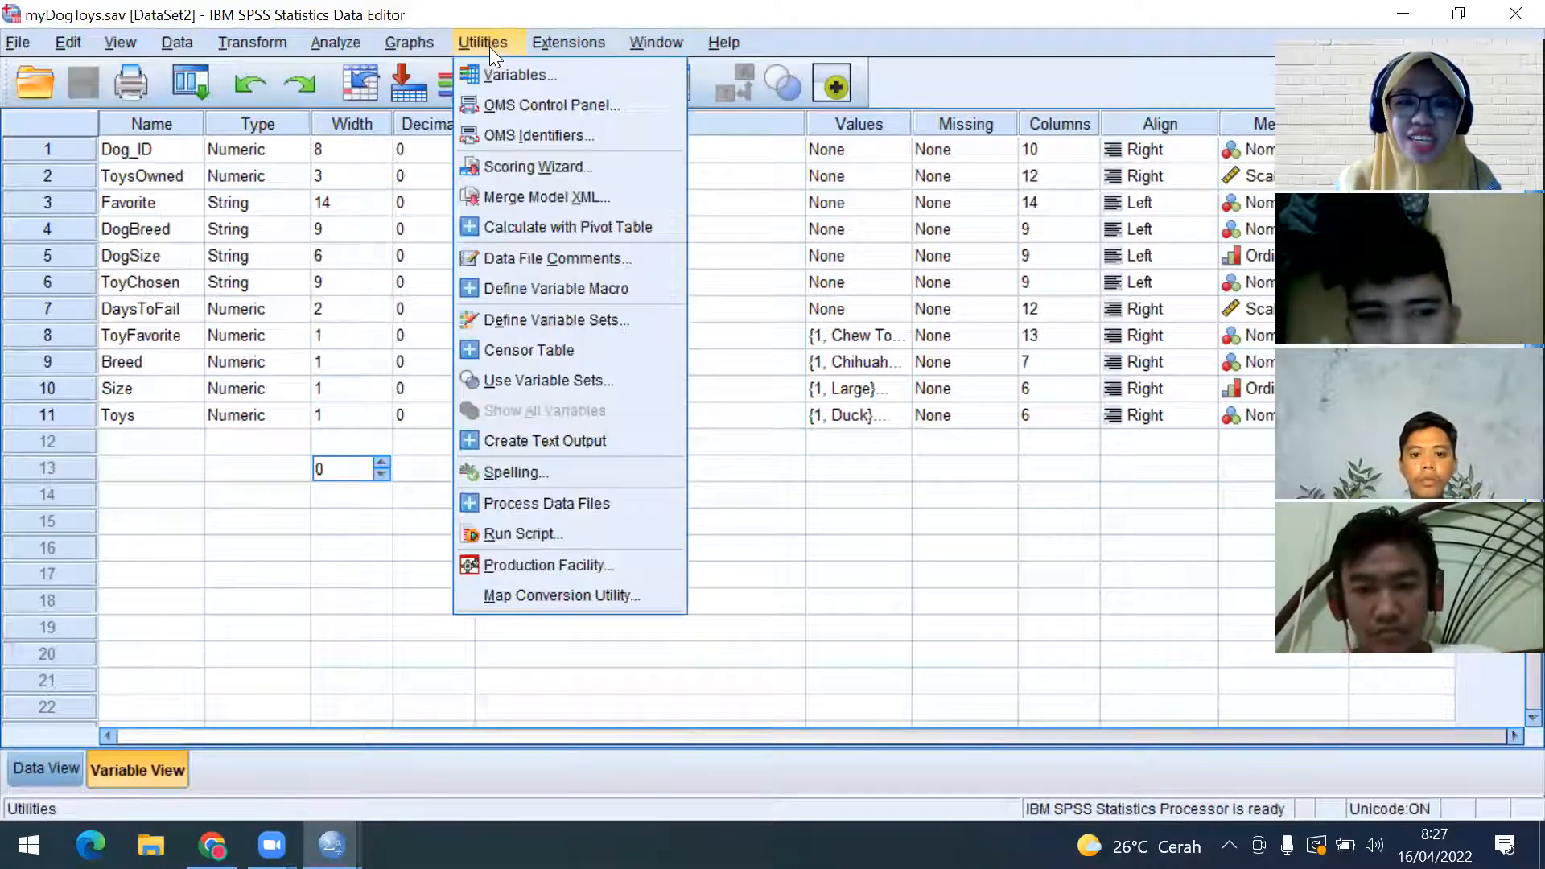
pyautogui.click(589, 380)
pyautogui.click(865, 216)
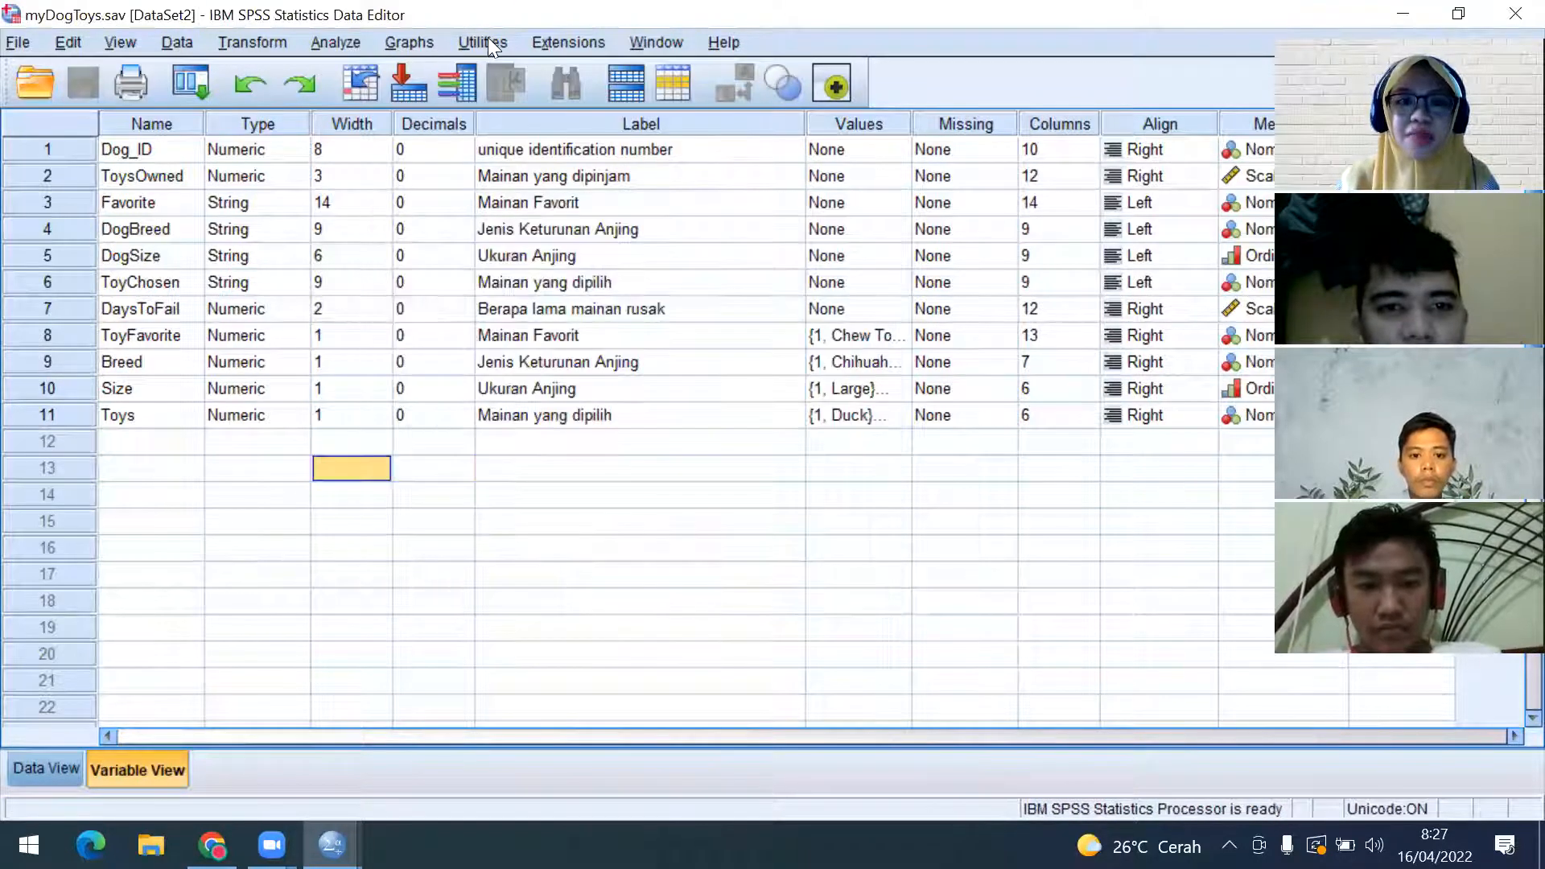
# Check the members of the Analisis Dog Toys set in the variable set definitions and close them
pyautogui.click(486, 40)
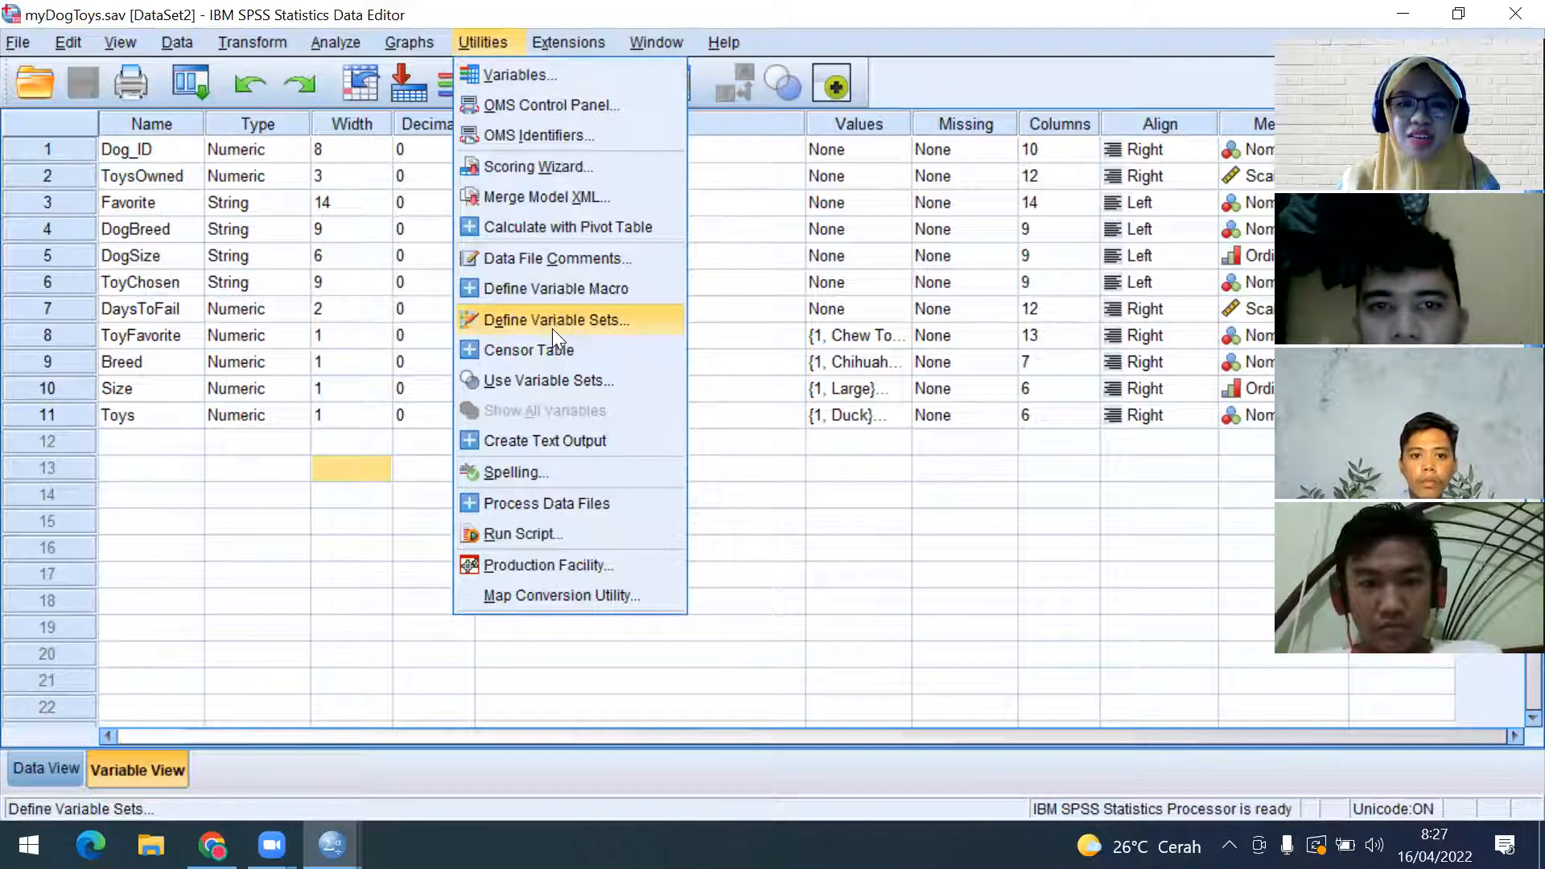
pyautogui.click(552, 322)
pyautogui.click(1073, 153)
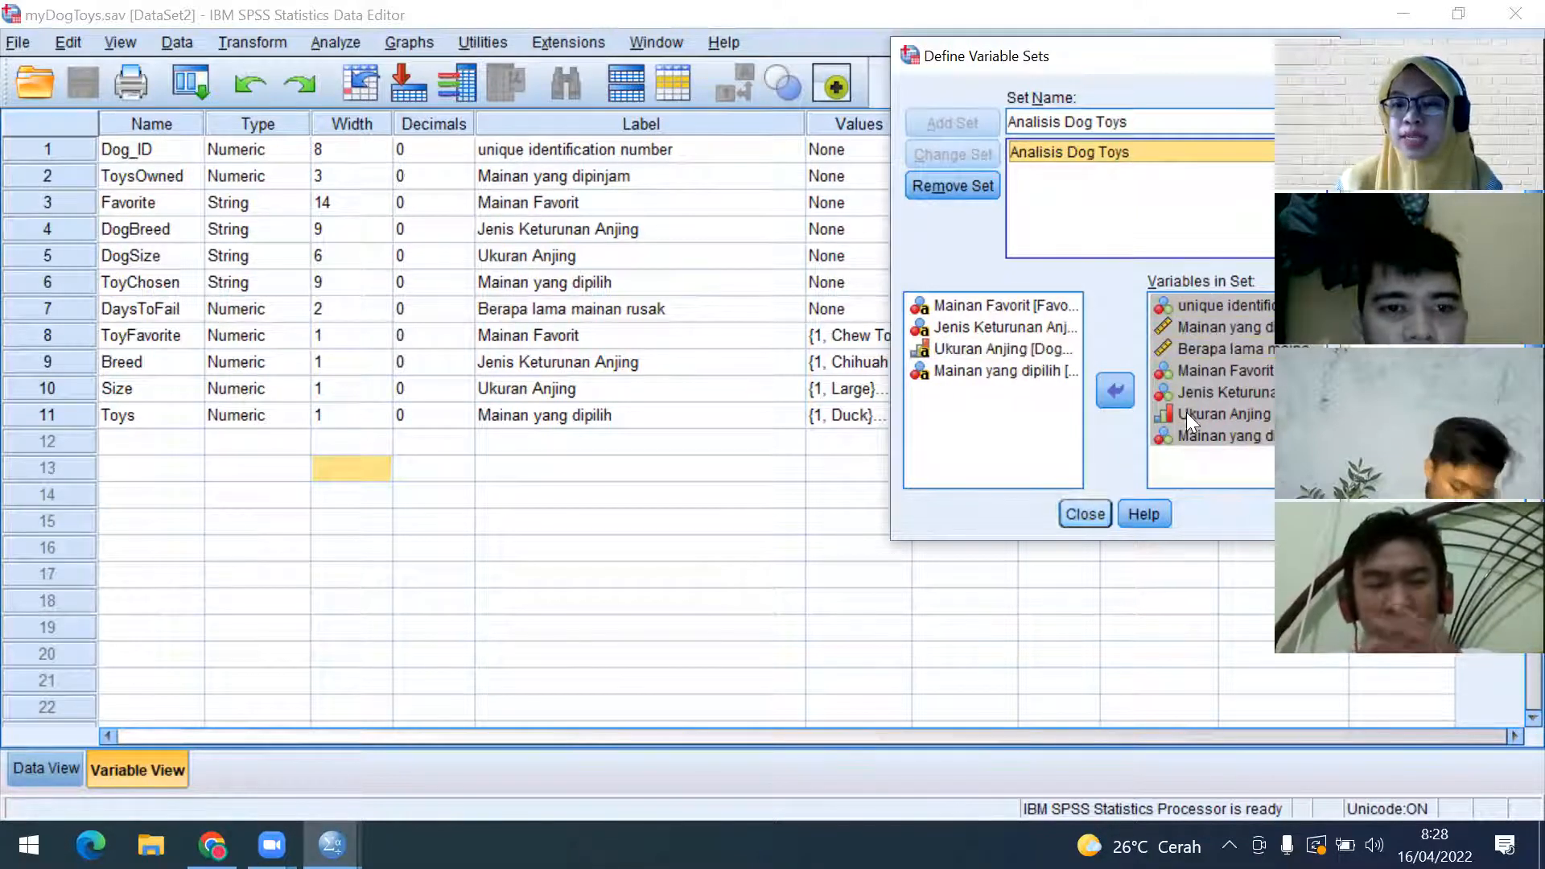
pyautogui.click(1085, 513)
# Use only the Analisis Dog Toys variable set, deselecting ALLVARIABLES and NEWVARIABLES
pyautogui.click(471, 43)
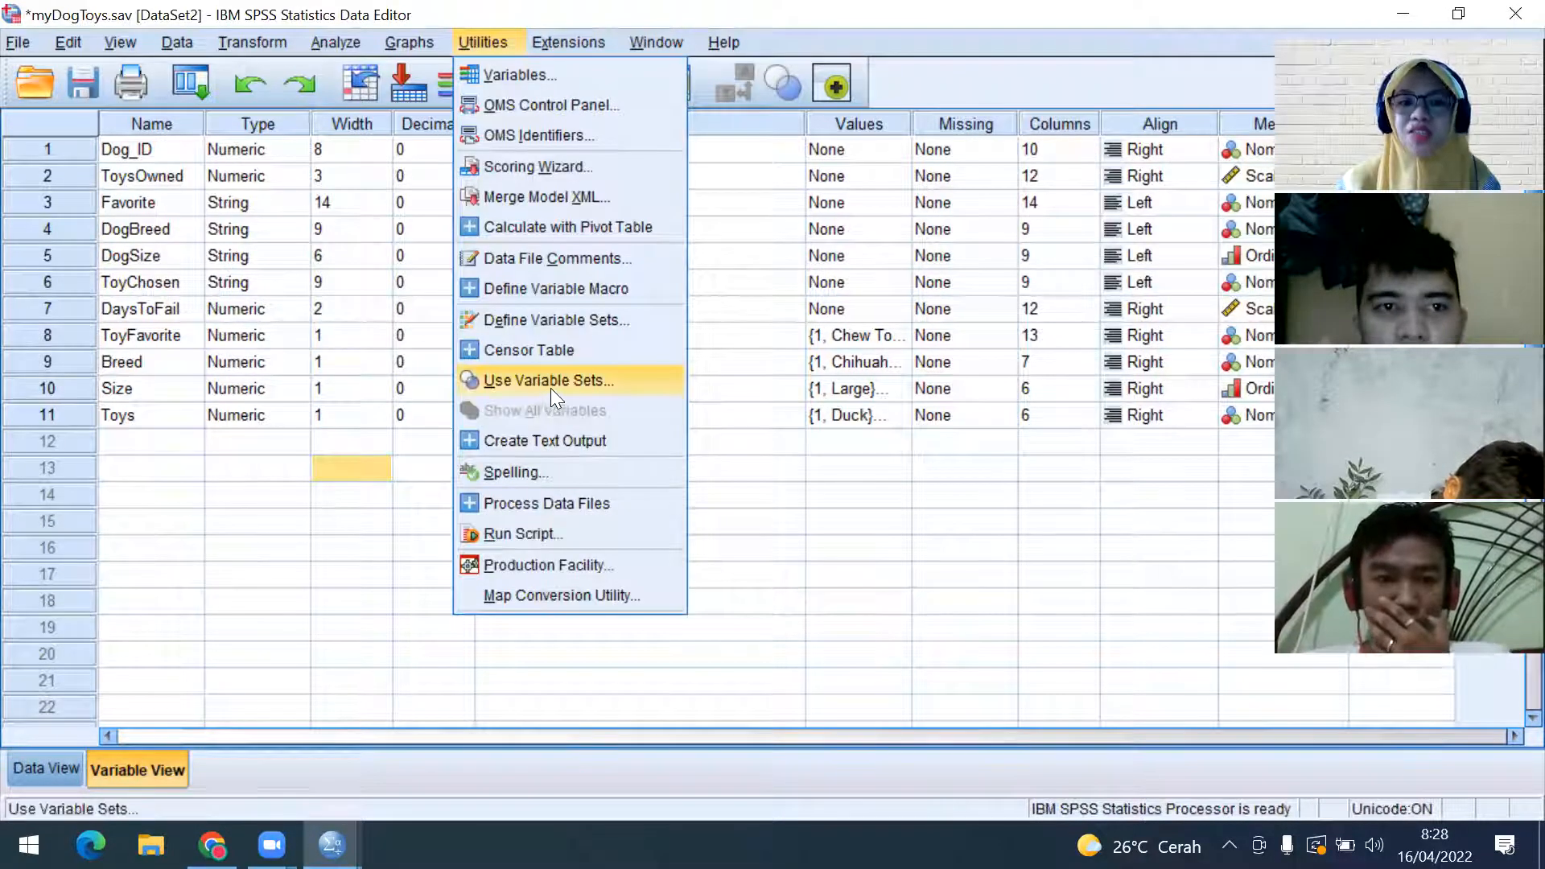
pyautogui.click(571, 382)
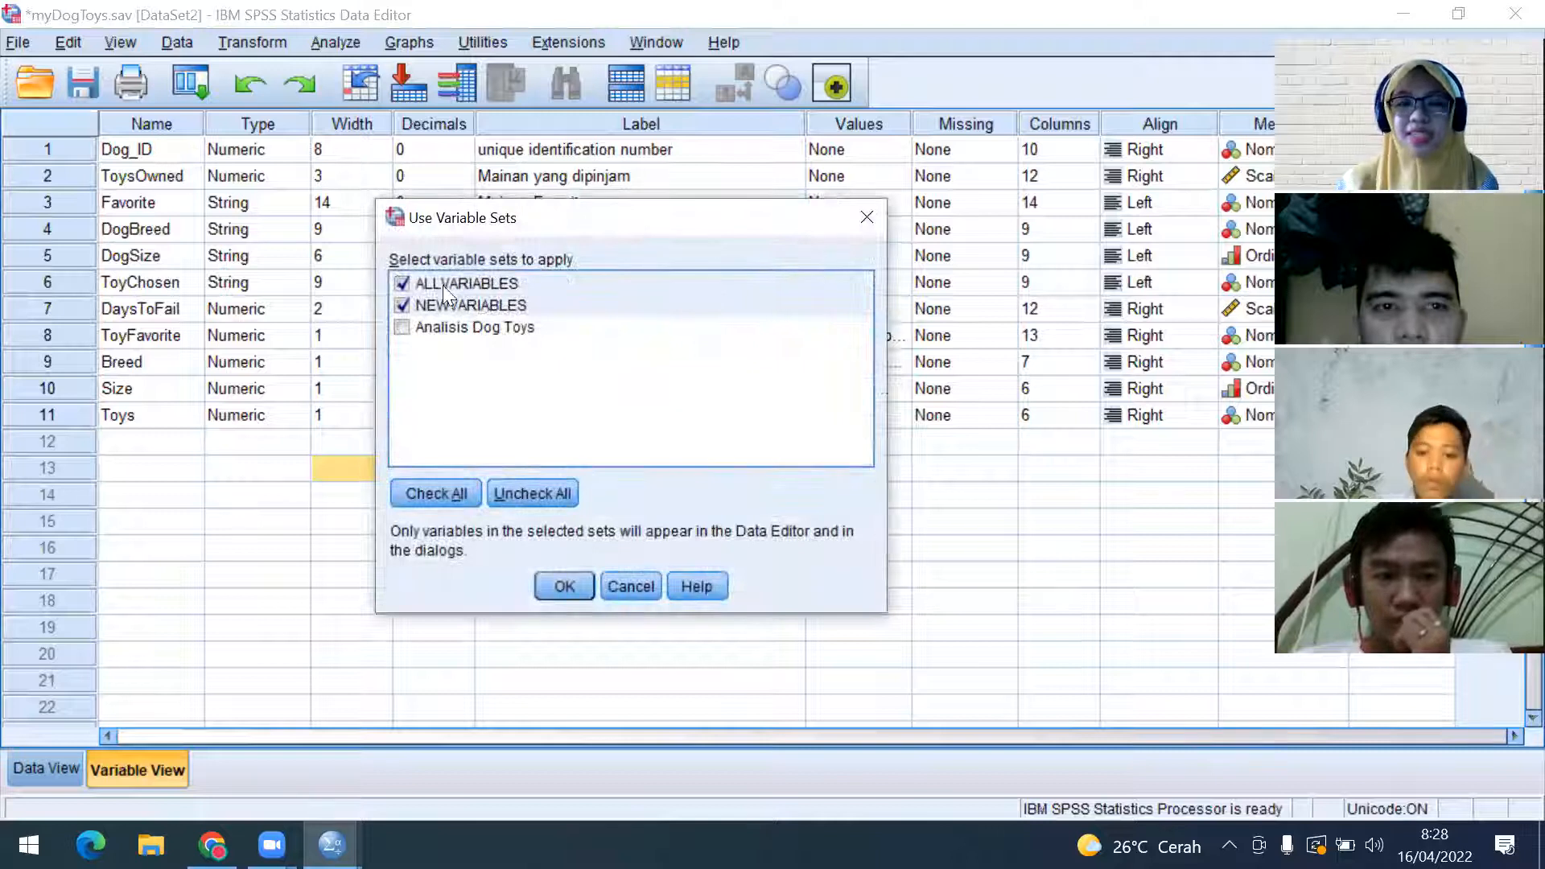
pyautogui.click(401, 283)
pyautogui.click(403, 305)
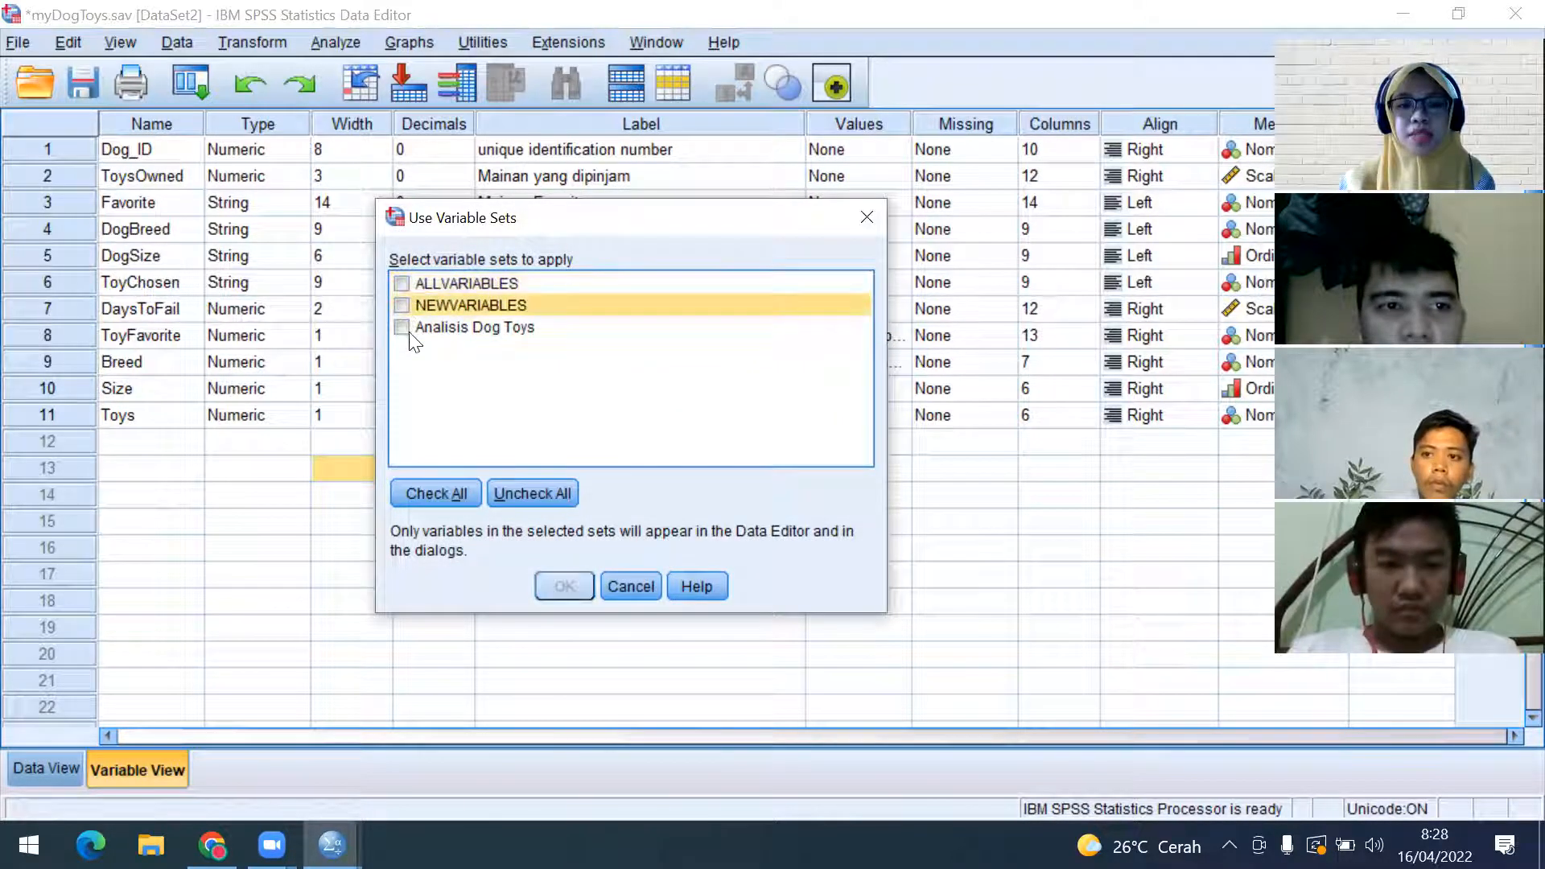
pyautogui.click(412, 330)
pyautogui.click(403, 329)
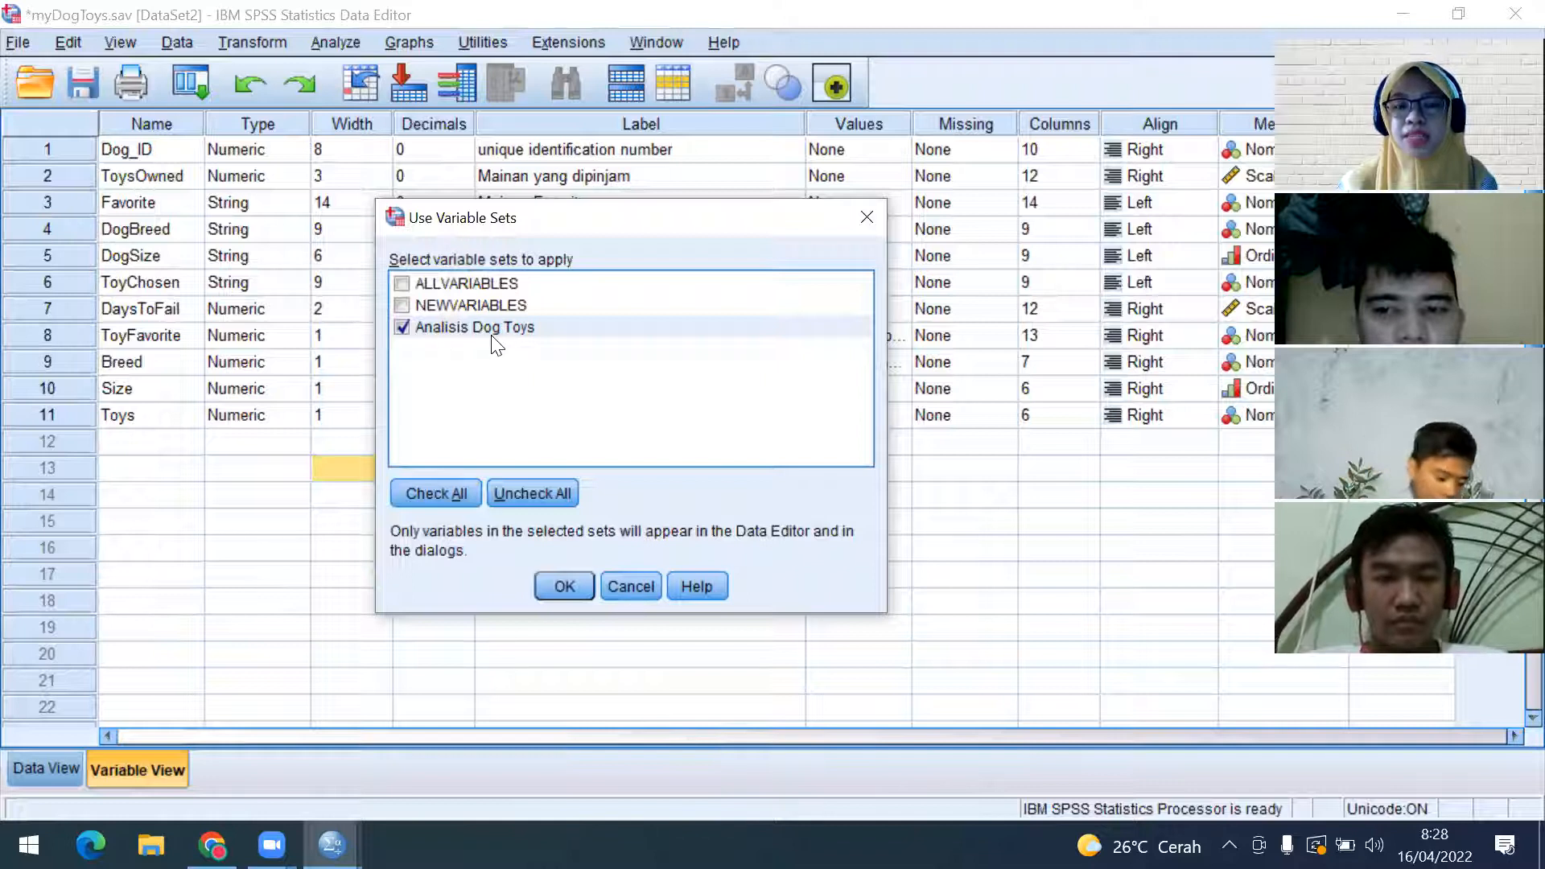
pyautogui.click(696, 329)
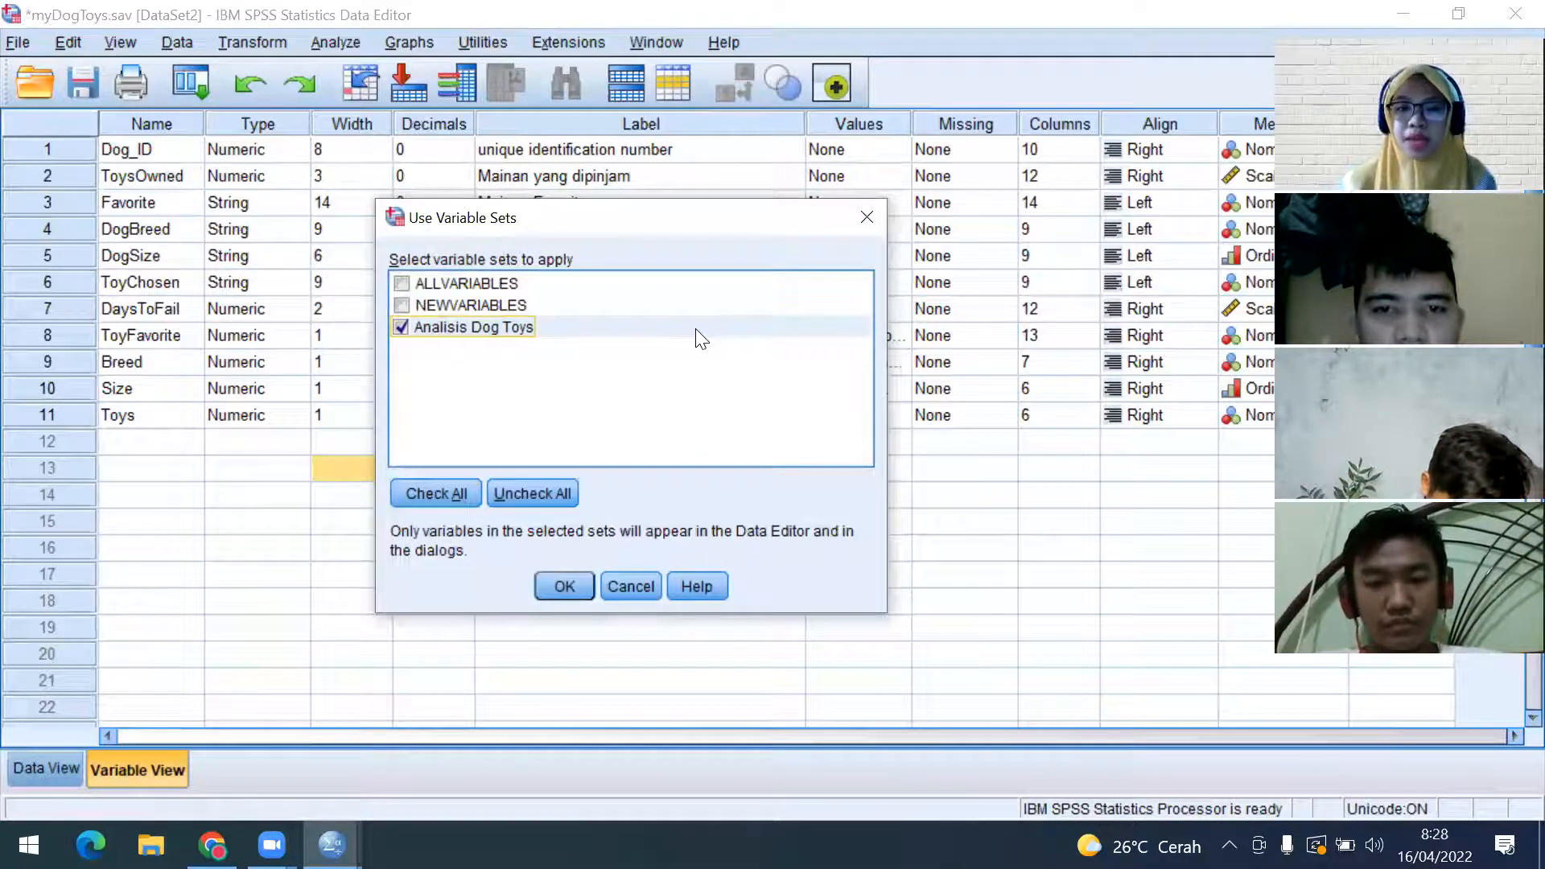
pyautogui.press('Return')
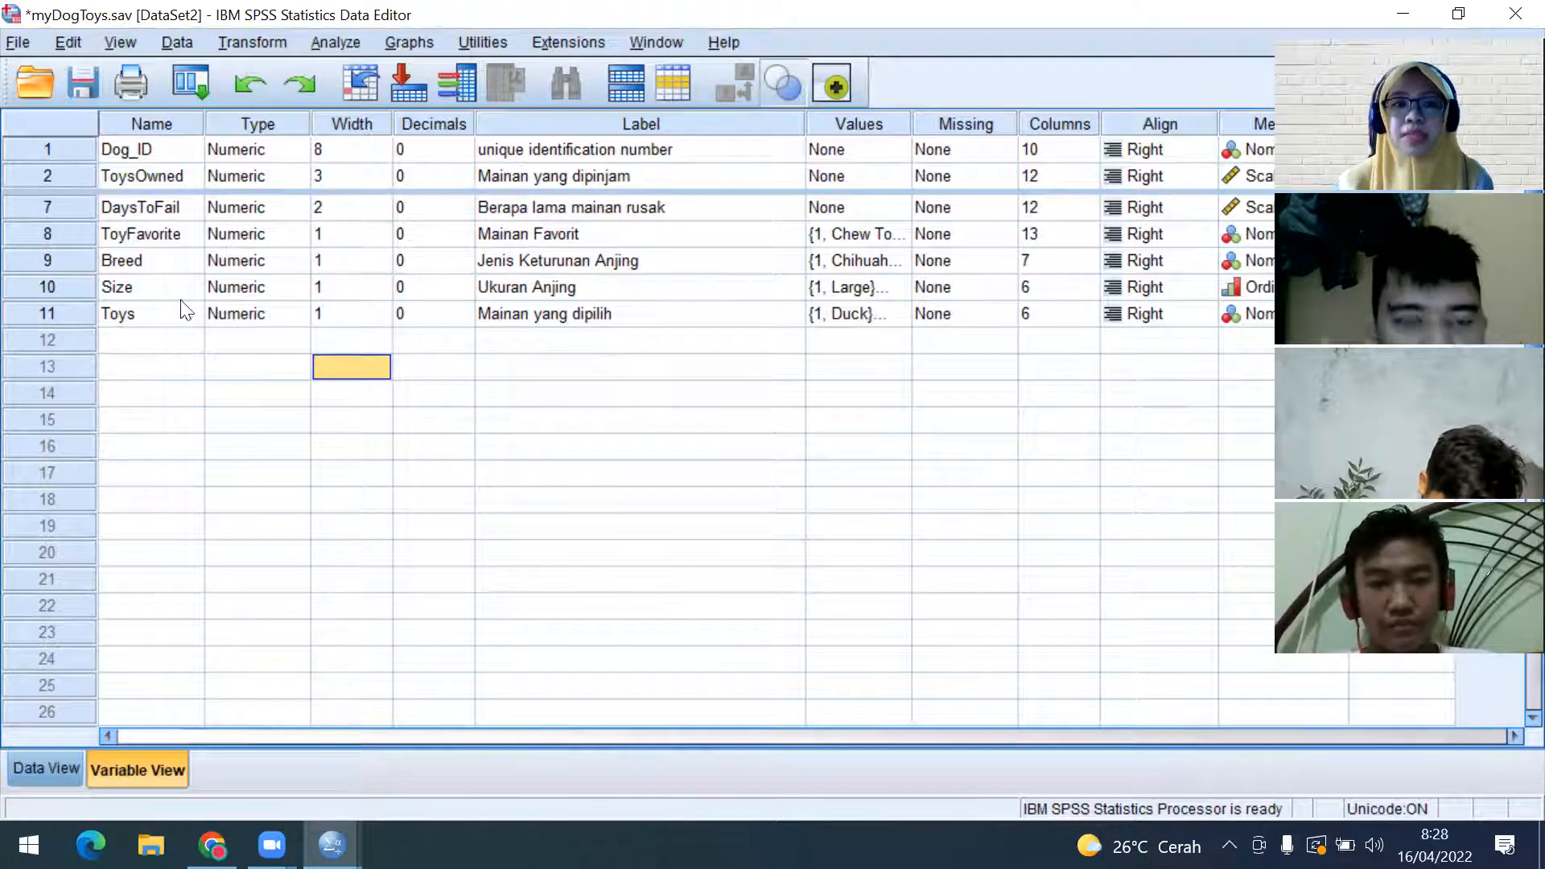
# Check the data columns with the Analisis Dog Toys set in use, and restore the display of all variables
pyautogui.click(47, 771)
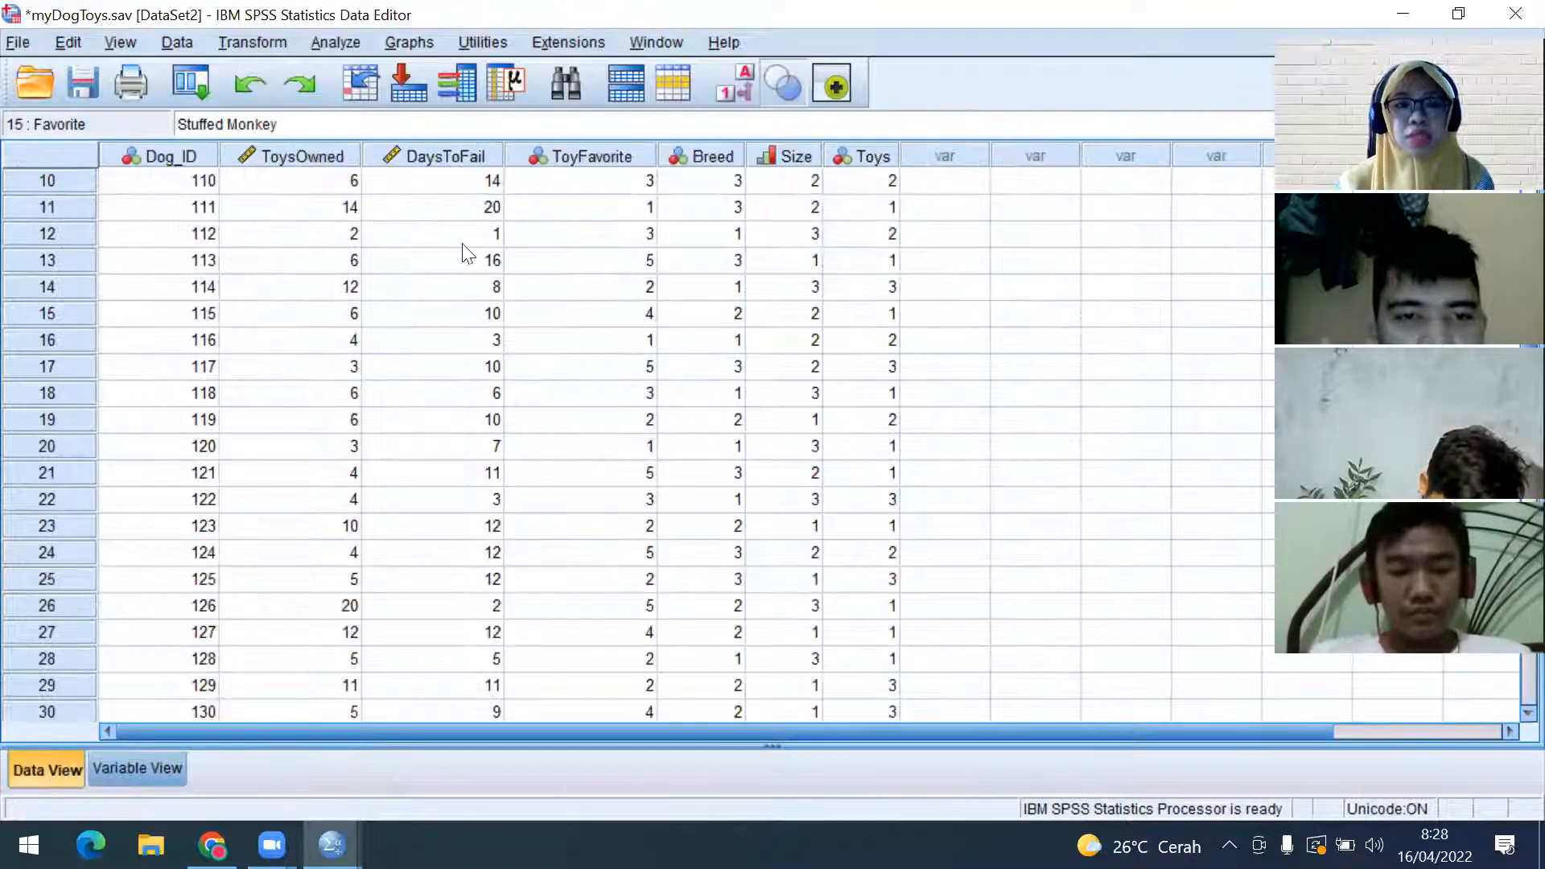
pyautogui.click(121, 770)
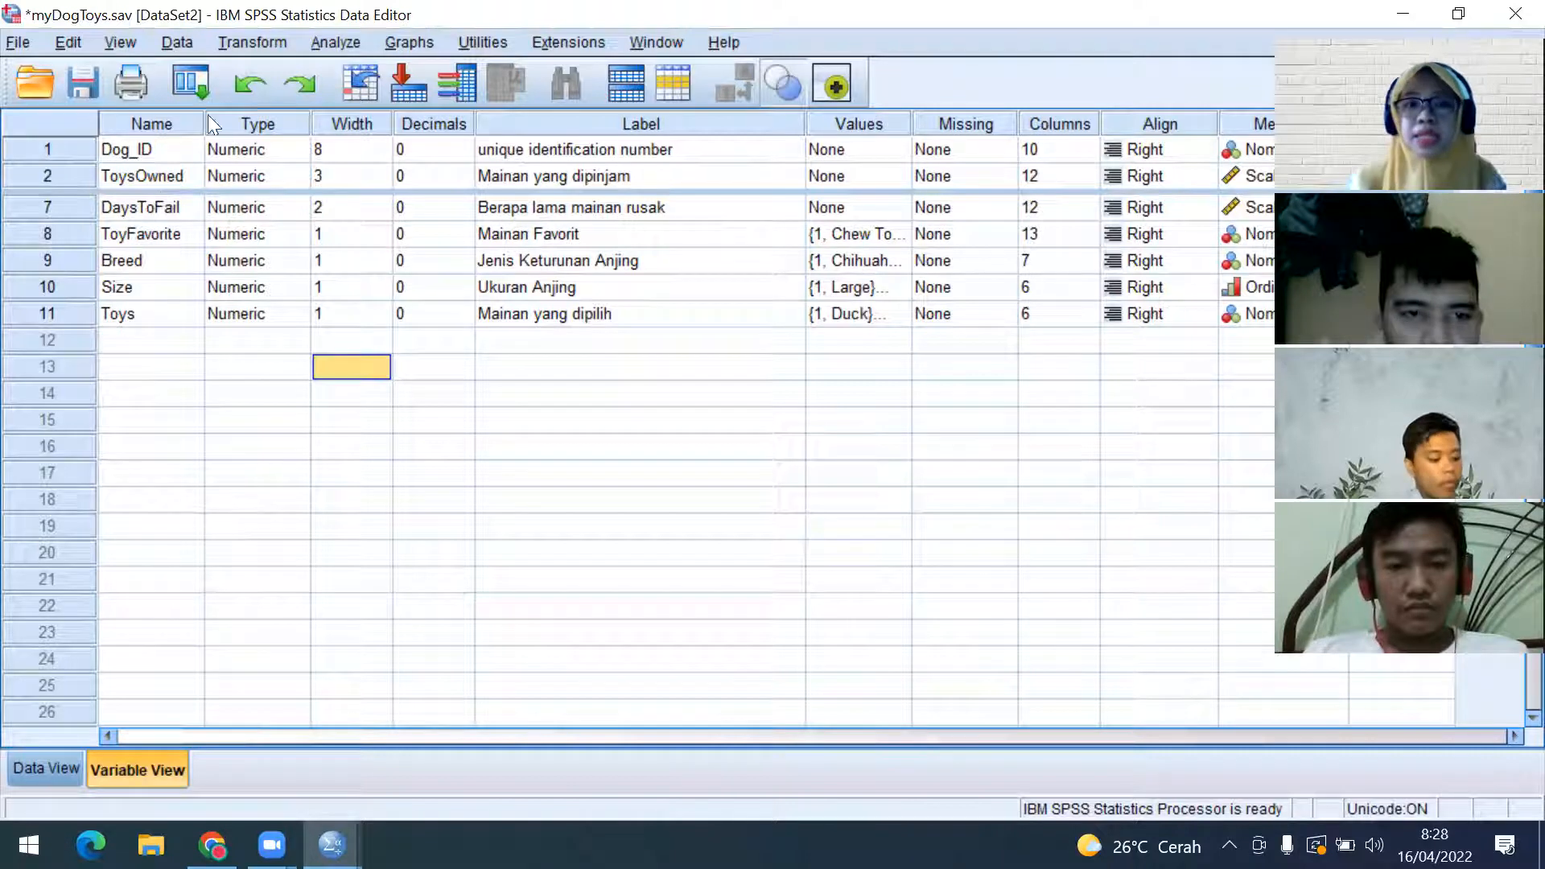
pyautogui.click(468, 44)
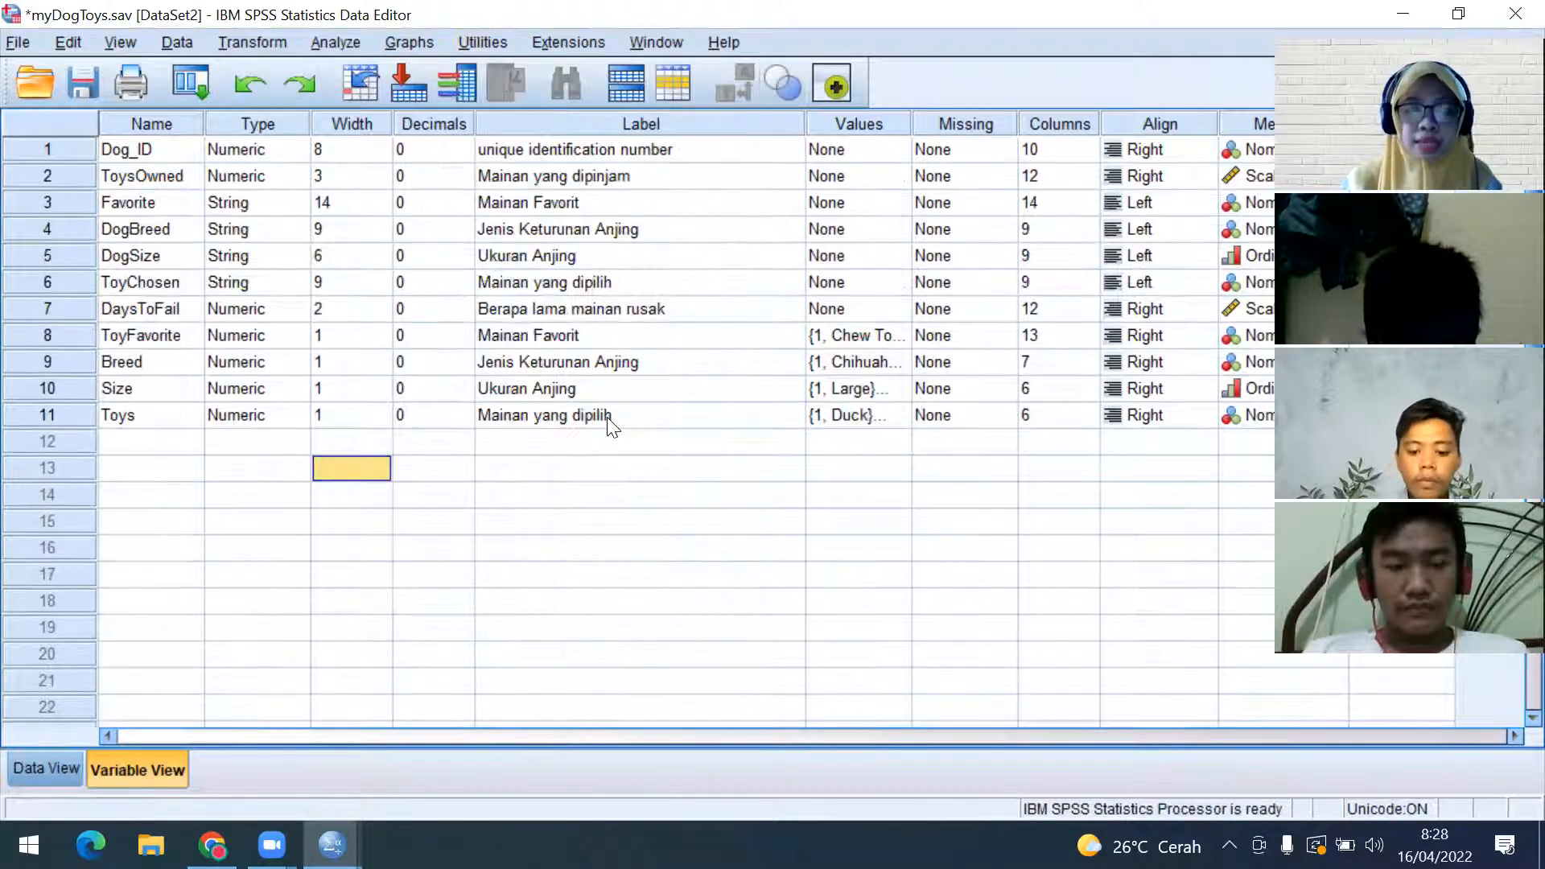
# Reapply the Analisis Dog Toys variable set with ALLVARIABLES and NEWVARIABLES excluded
pyautogui.click(485, 41)
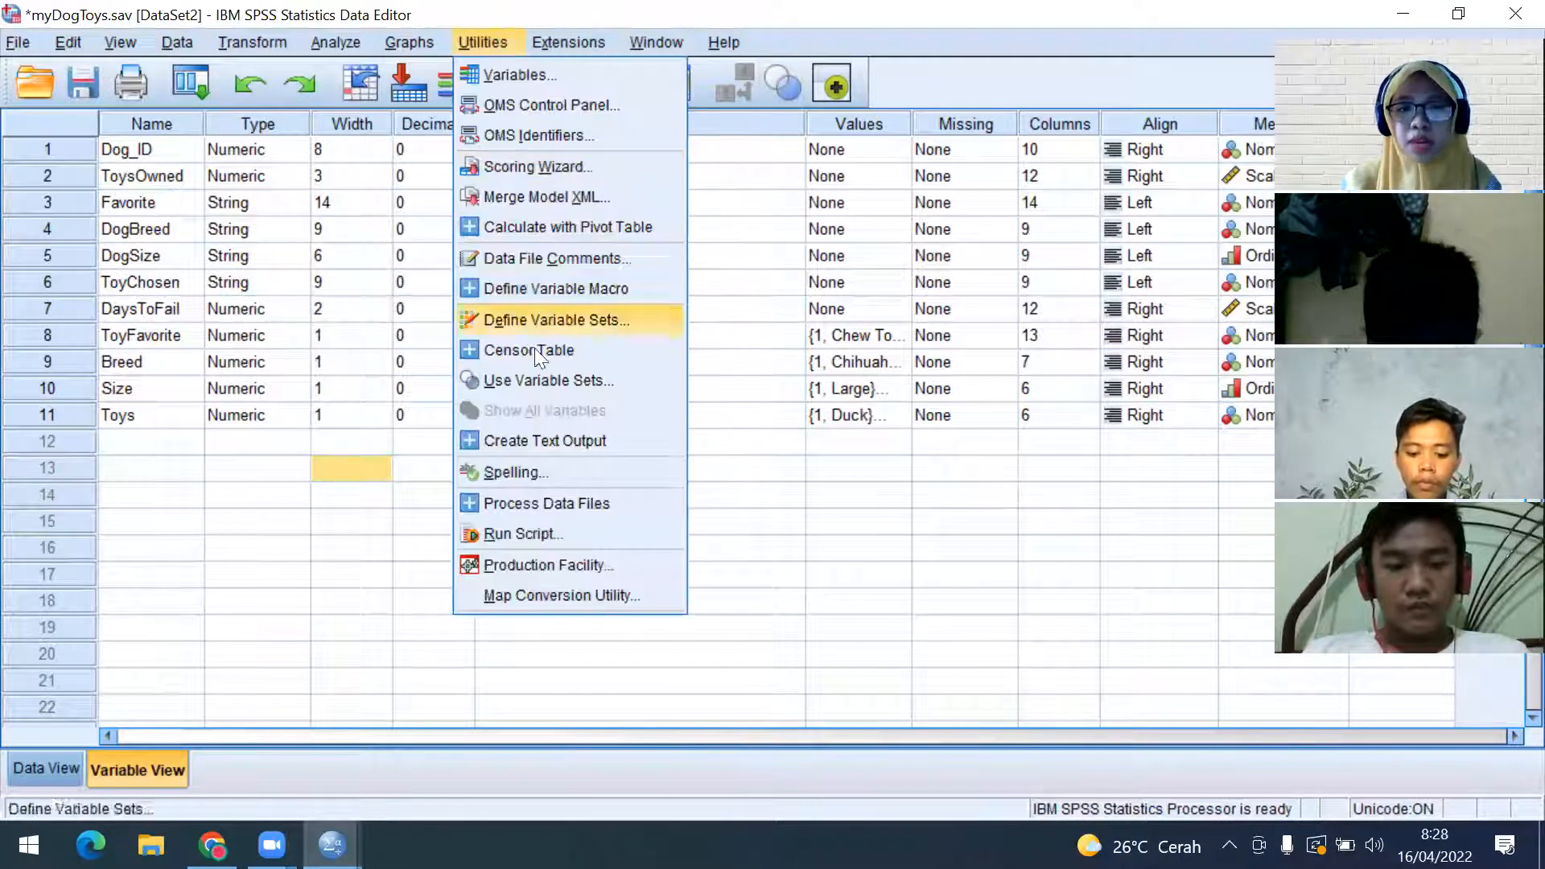
pyautogui.click(534, 377)
pyautogui.click(404, 281)
pyautogui.click(425, 301)
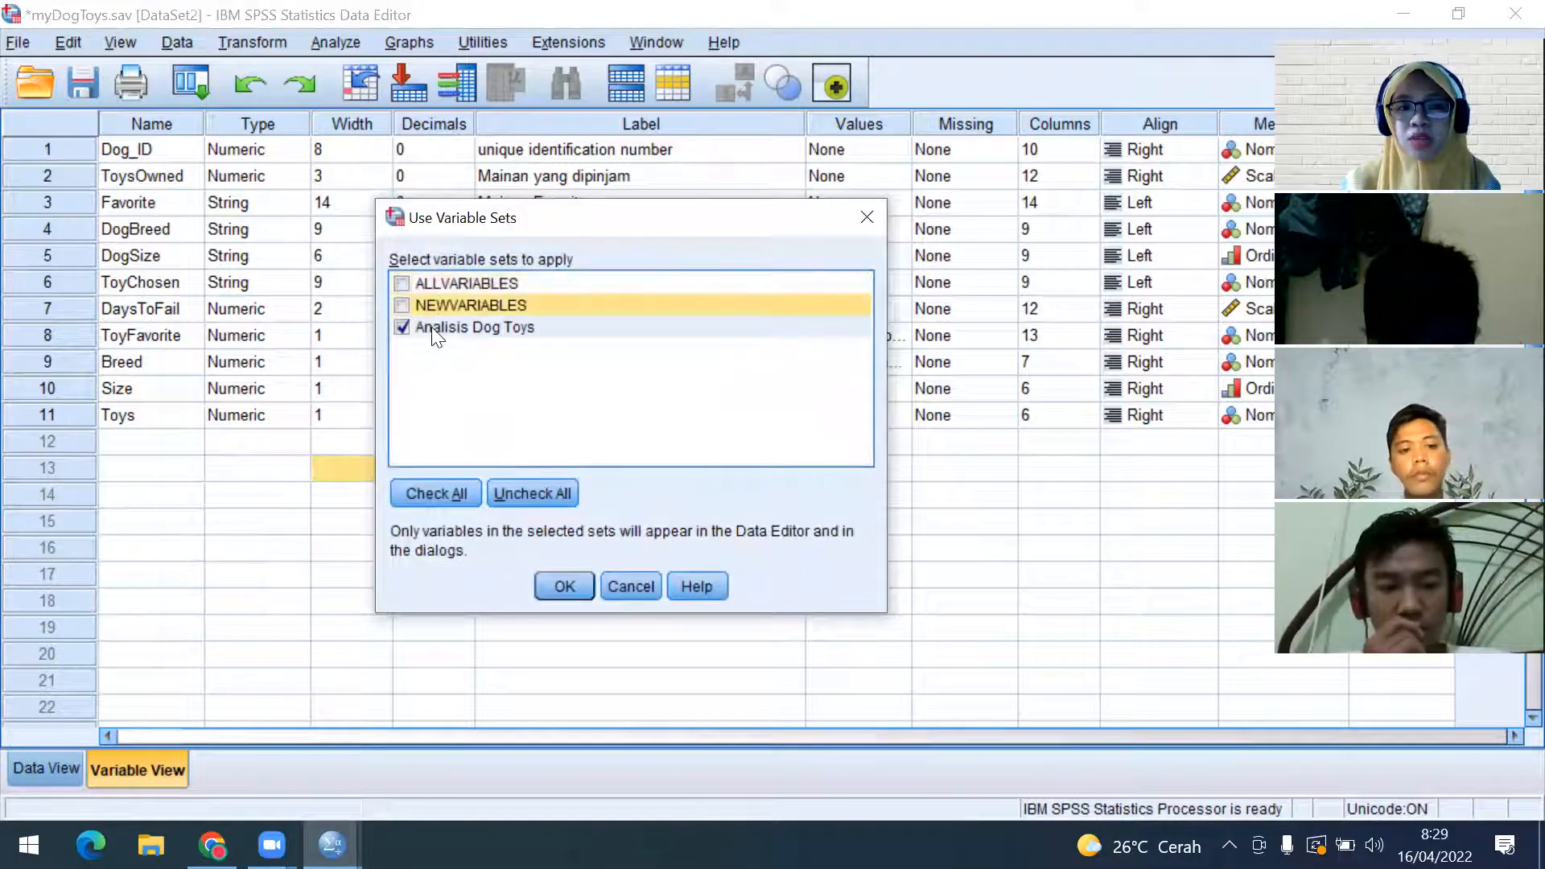
pyautogui.click(594, 589)
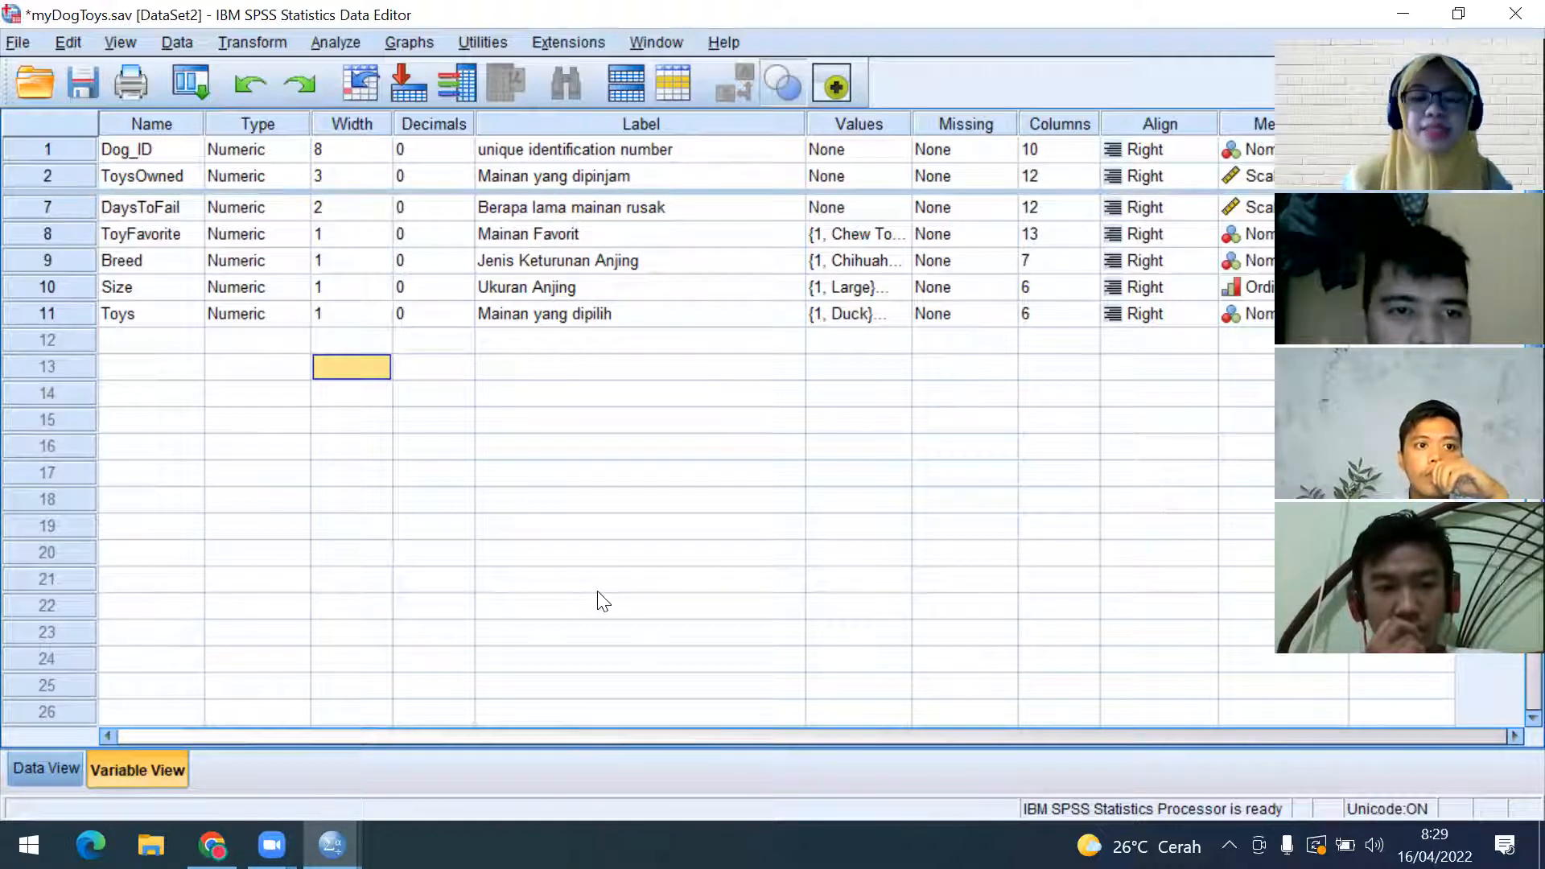
# Review the autorecode value mappings in the Output1 log and return to the myDogToys variable list
pyautogui.moveTo(331, 845)
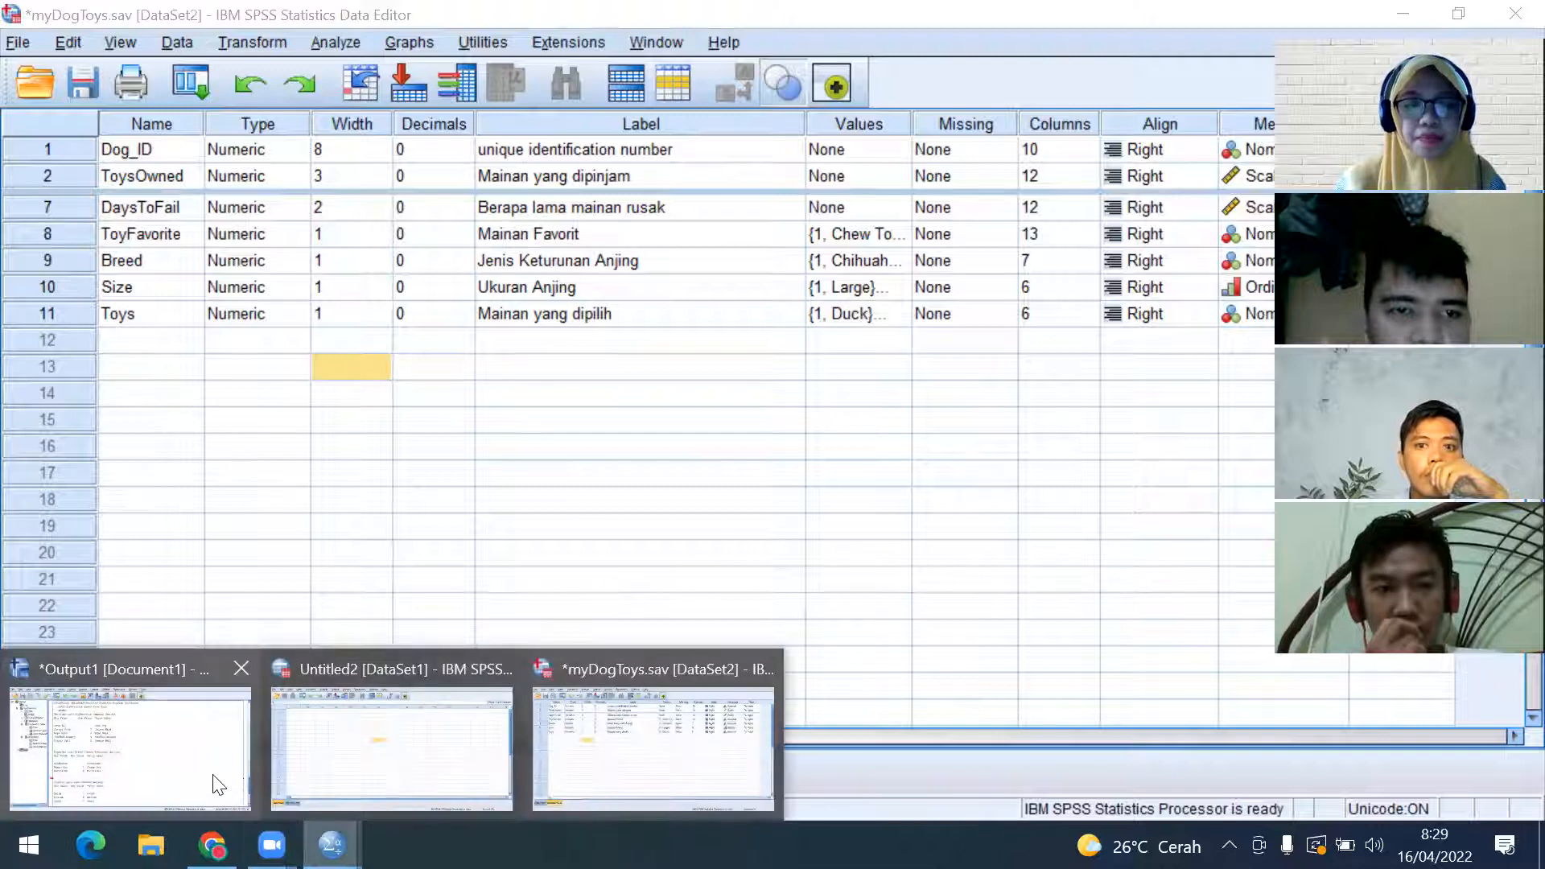
pyautogui.click(214, 779)
pyautogui.scroll(3, 409, 678)
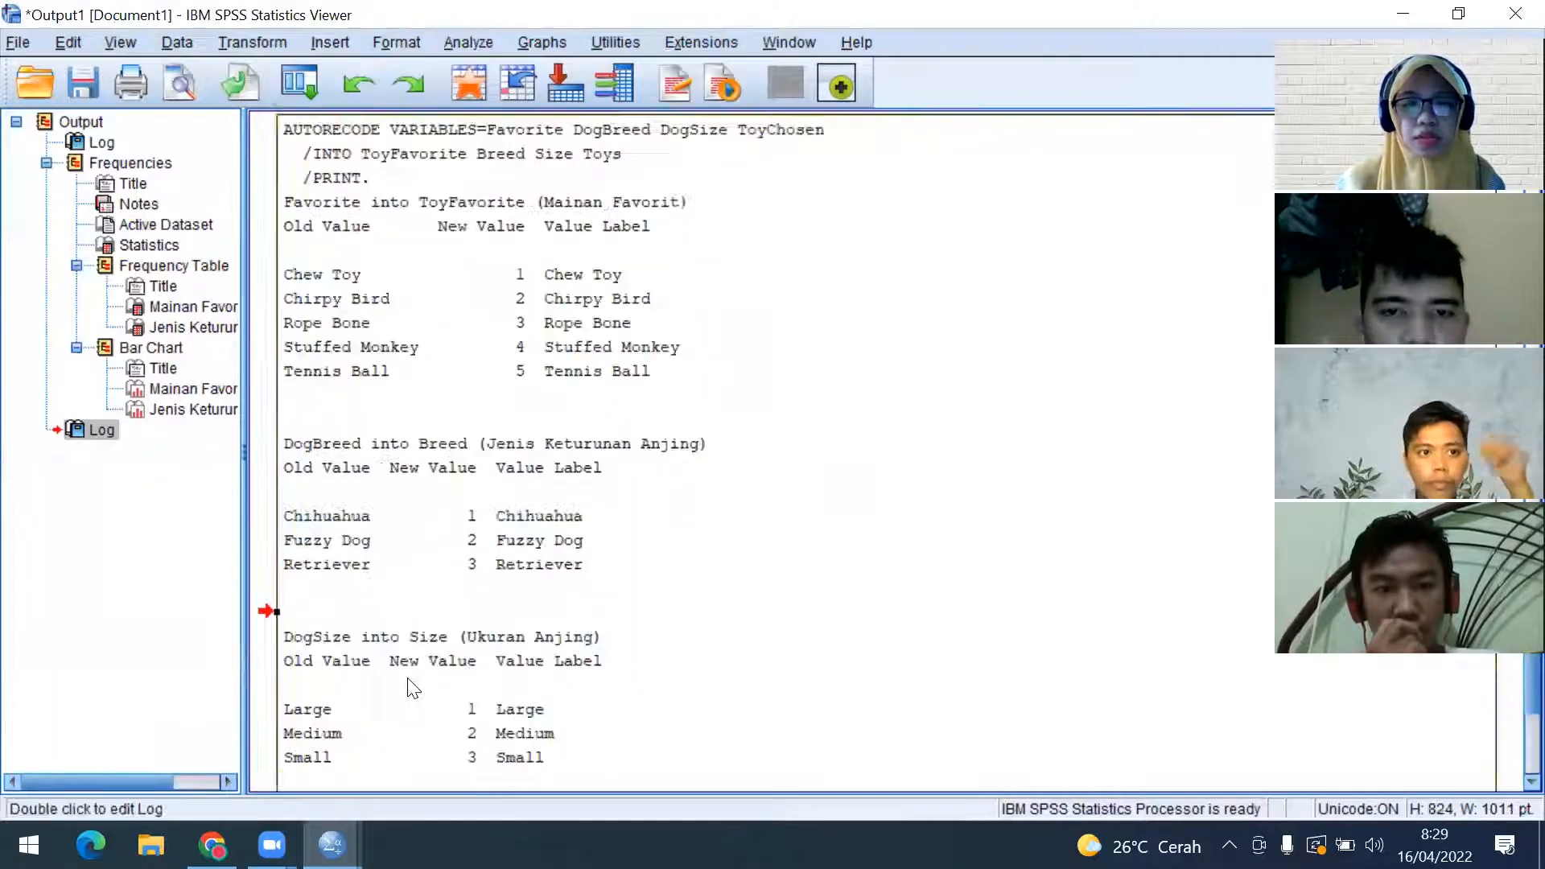
pyautogui.scroll(-3, 429, 659)
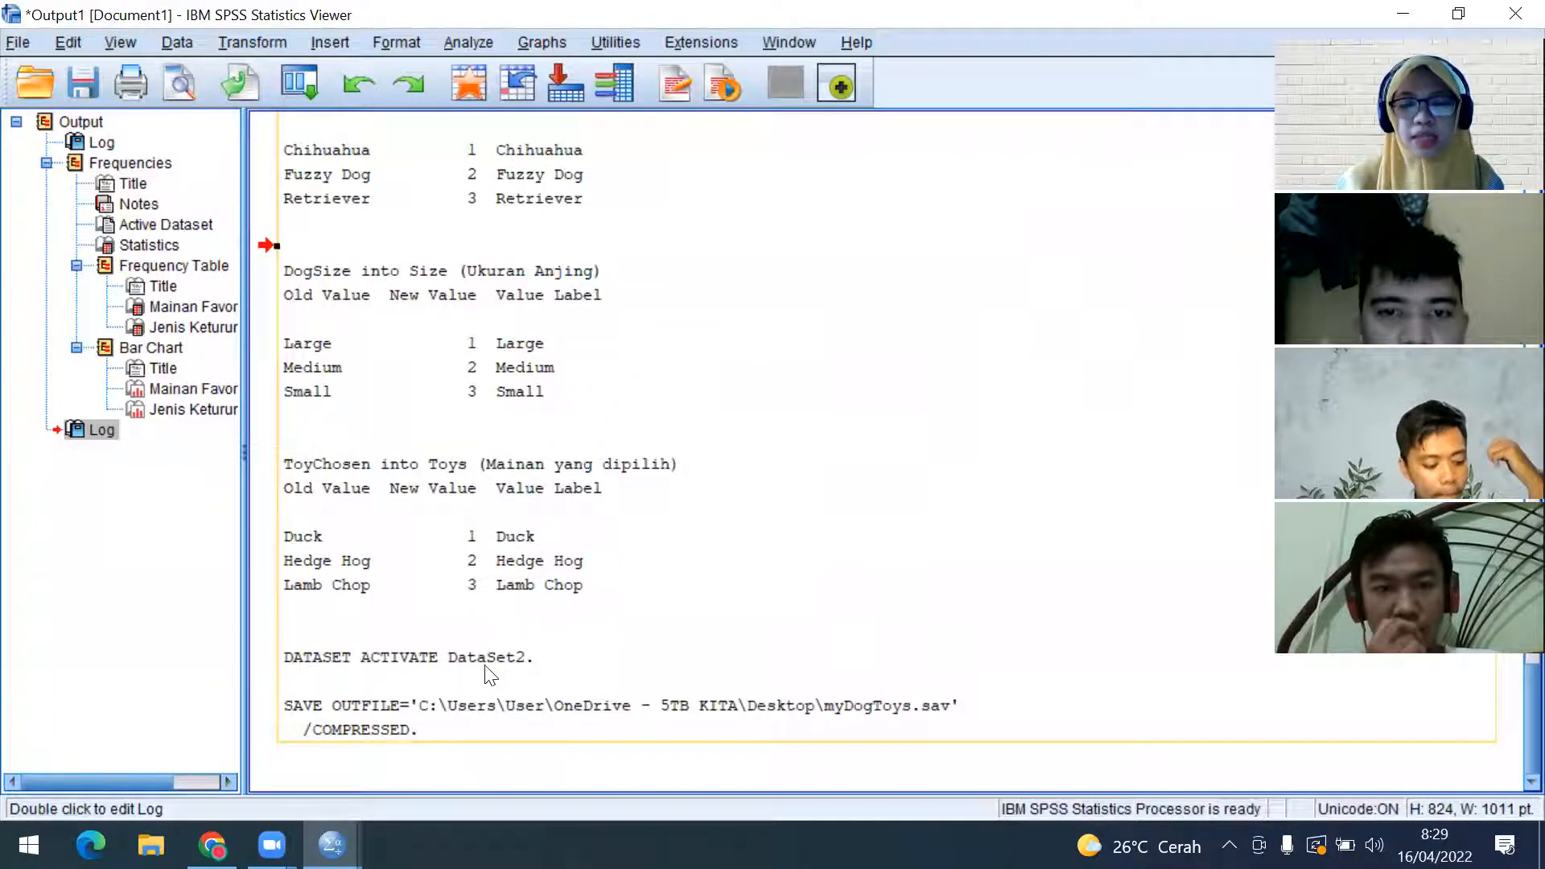
pyautogui.scroll(3, 772, 423)
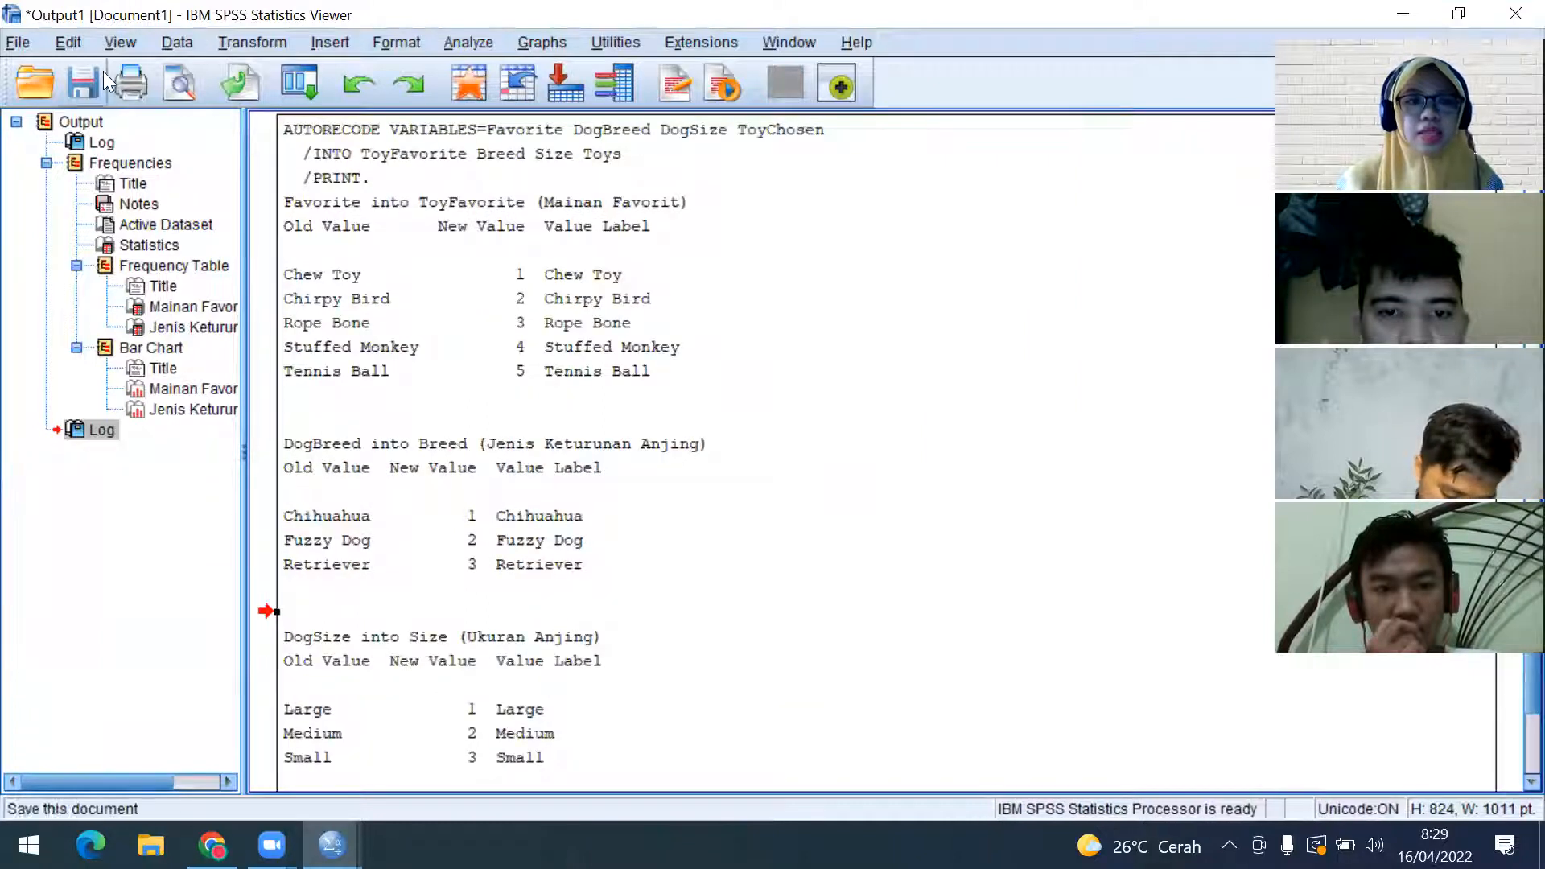
pyautogui.moveTo(332, 845)
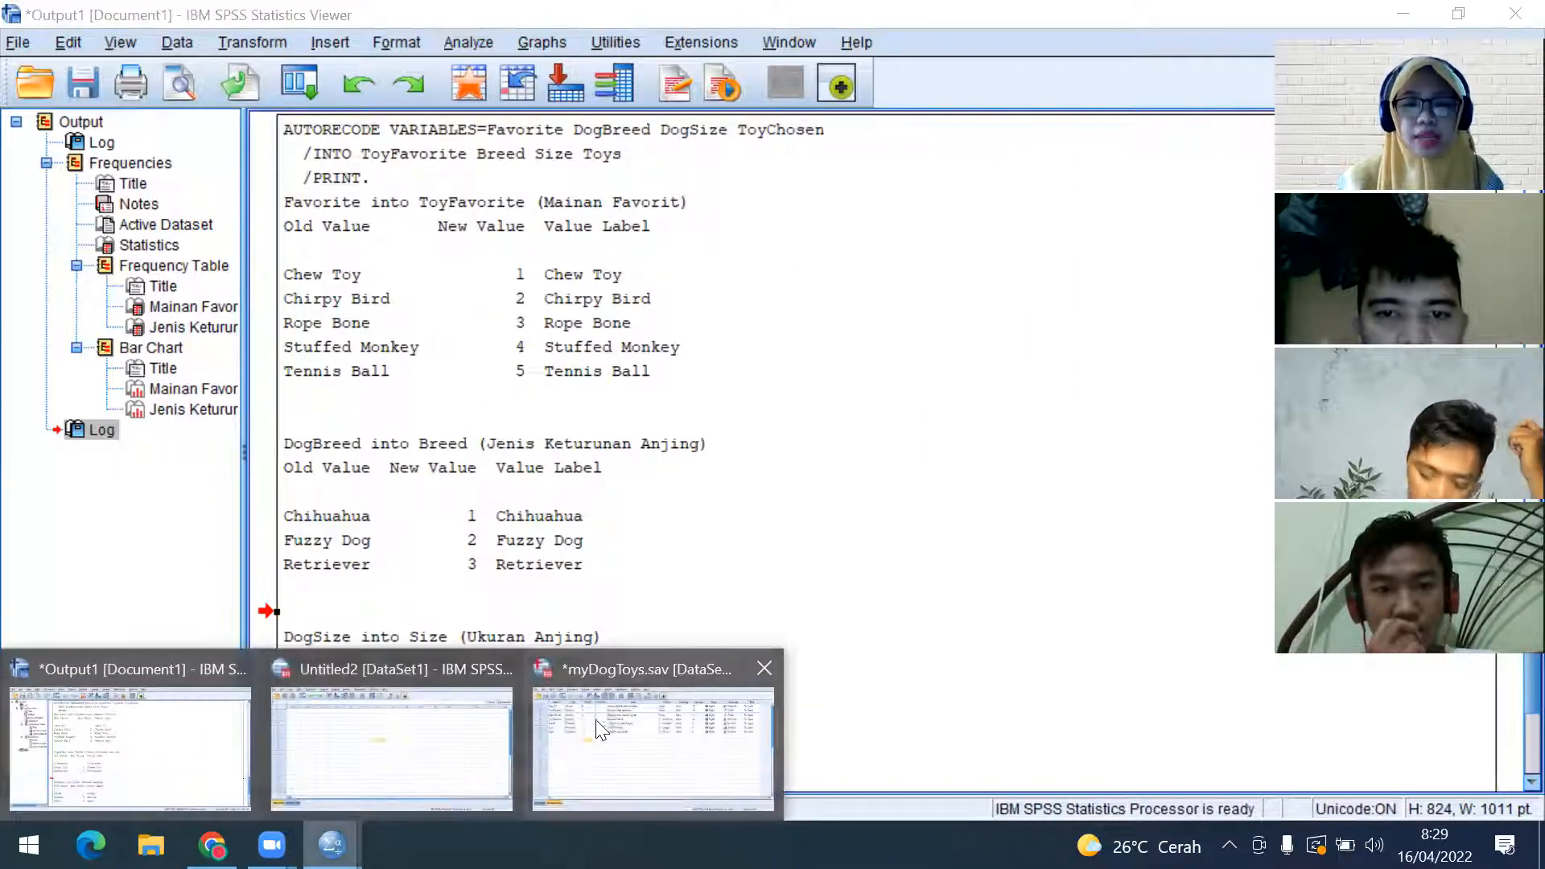
pyautogui.click(585, 708)
# Save myDogToys.sav with the Analisis Dog Toys variable set in use
pyautogui.click(679, 421)
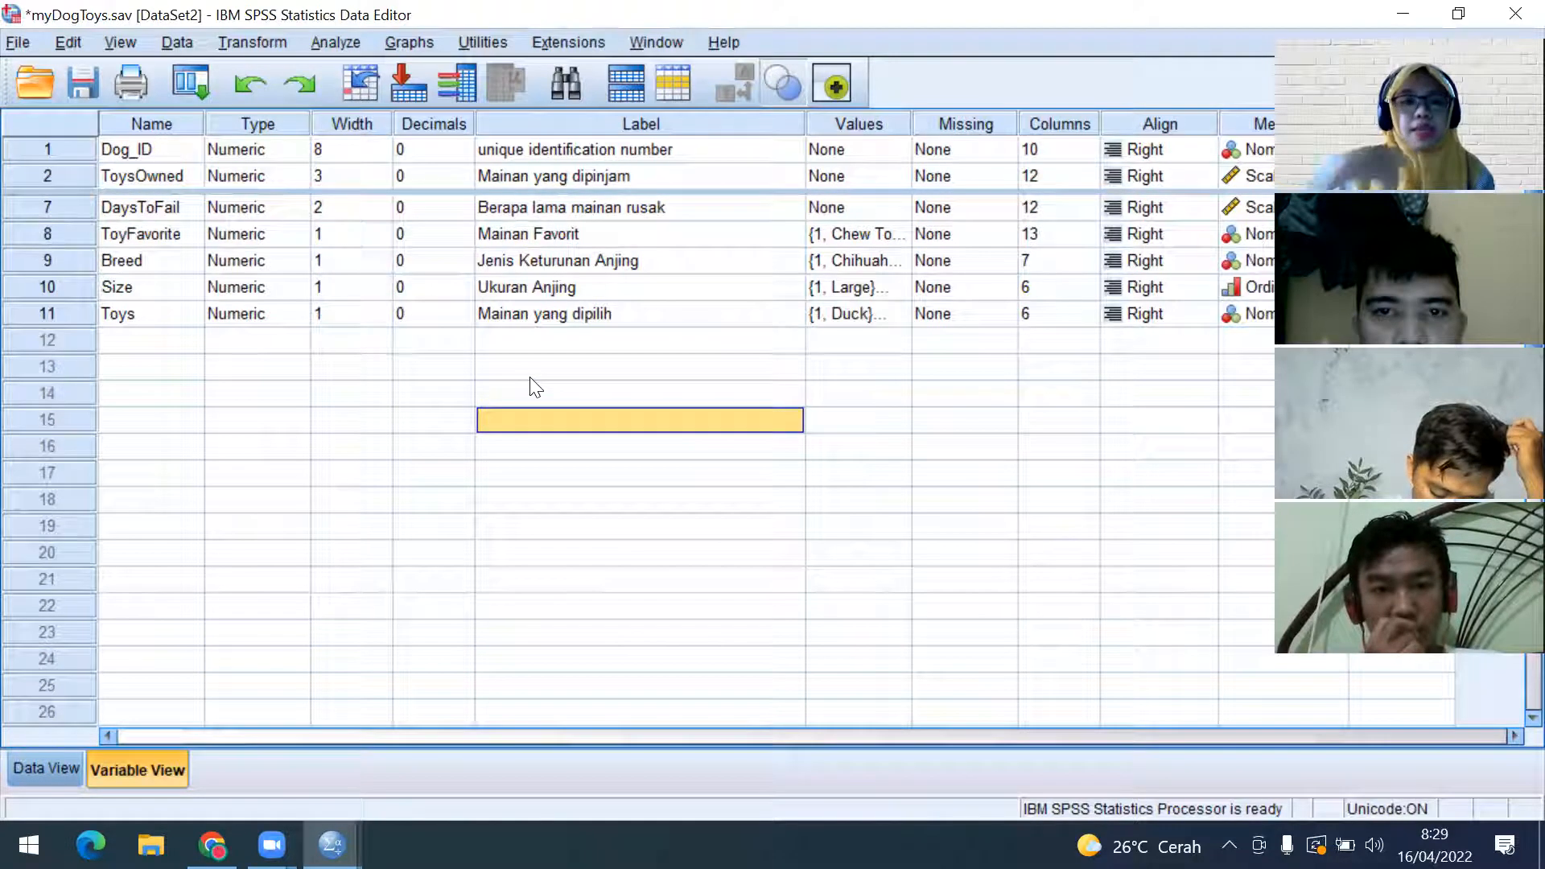
pyautogui.click(87, 84)
pyautogui.click(337, 411)
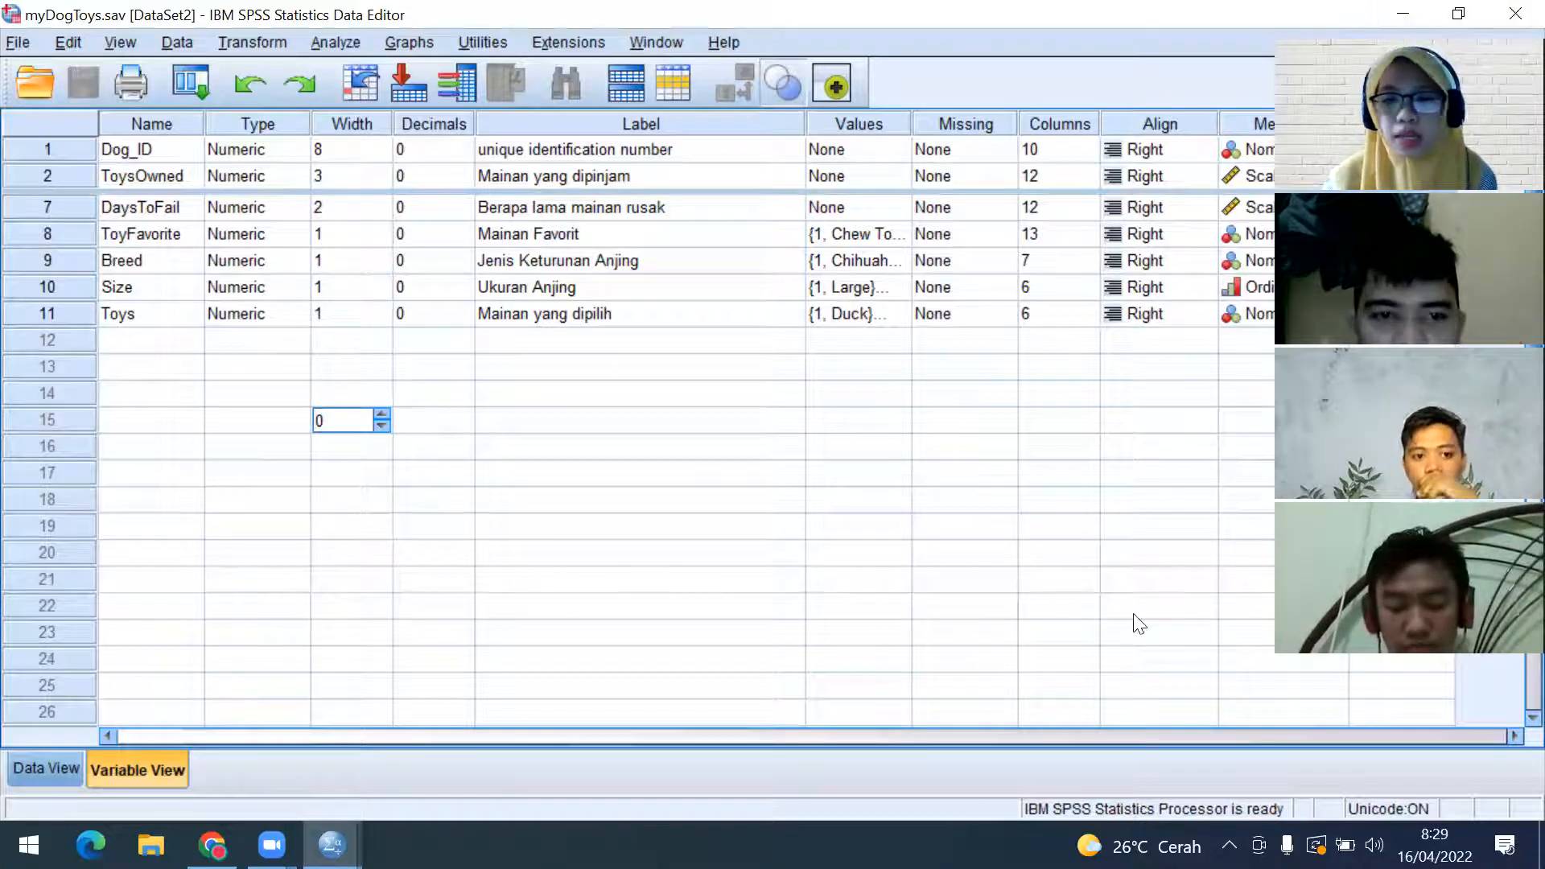
pyautogui.click(1115, 461)
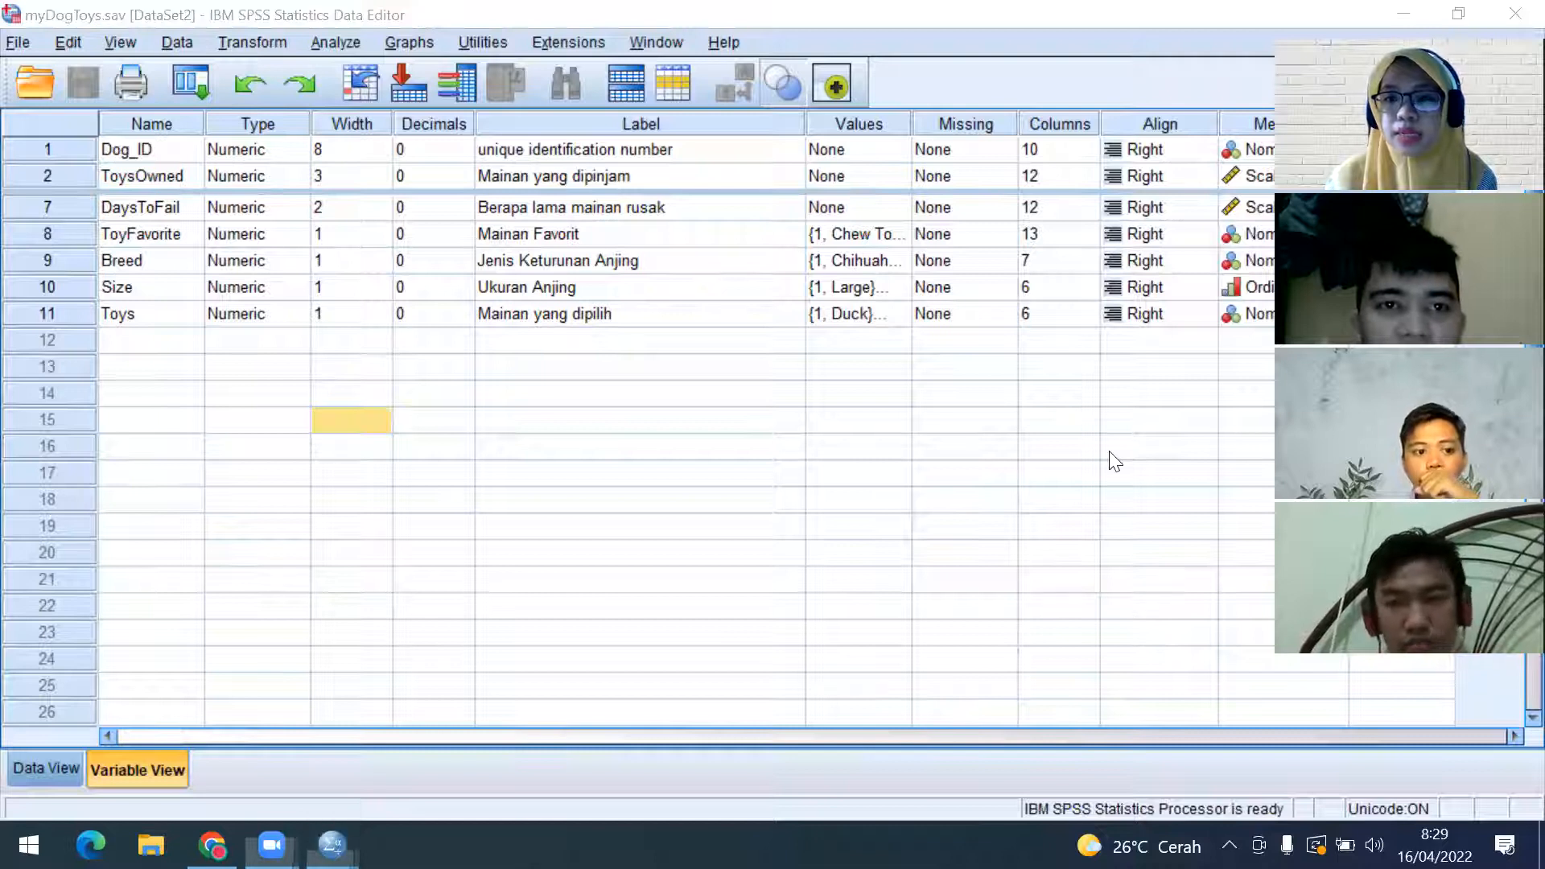